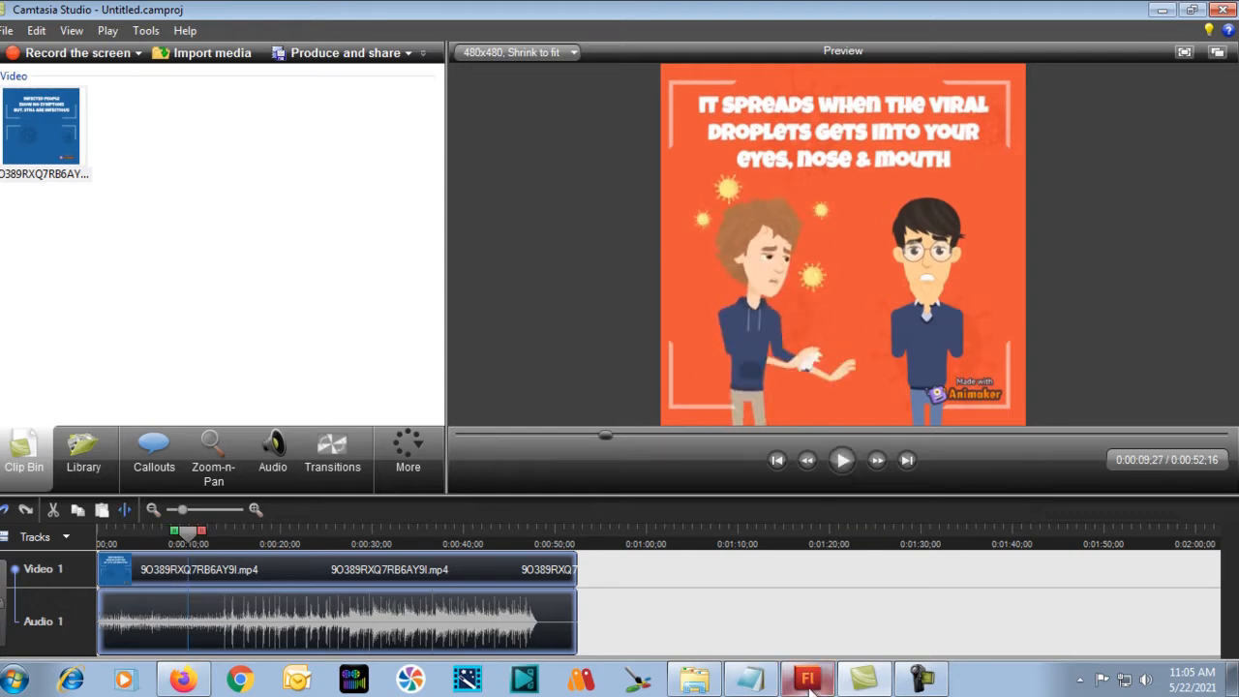
Switch to Flash and bring up the Untitled-1 document containing the reference image of the two characters.
click(808, 680)
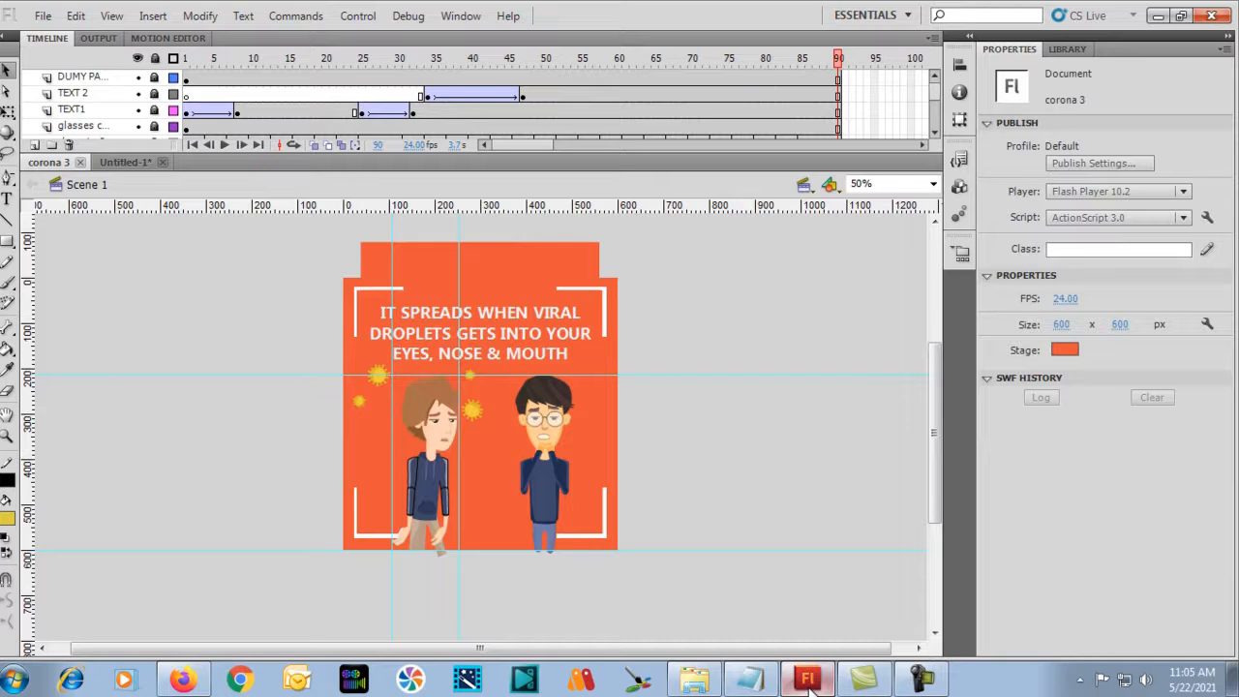
click(103, 161)
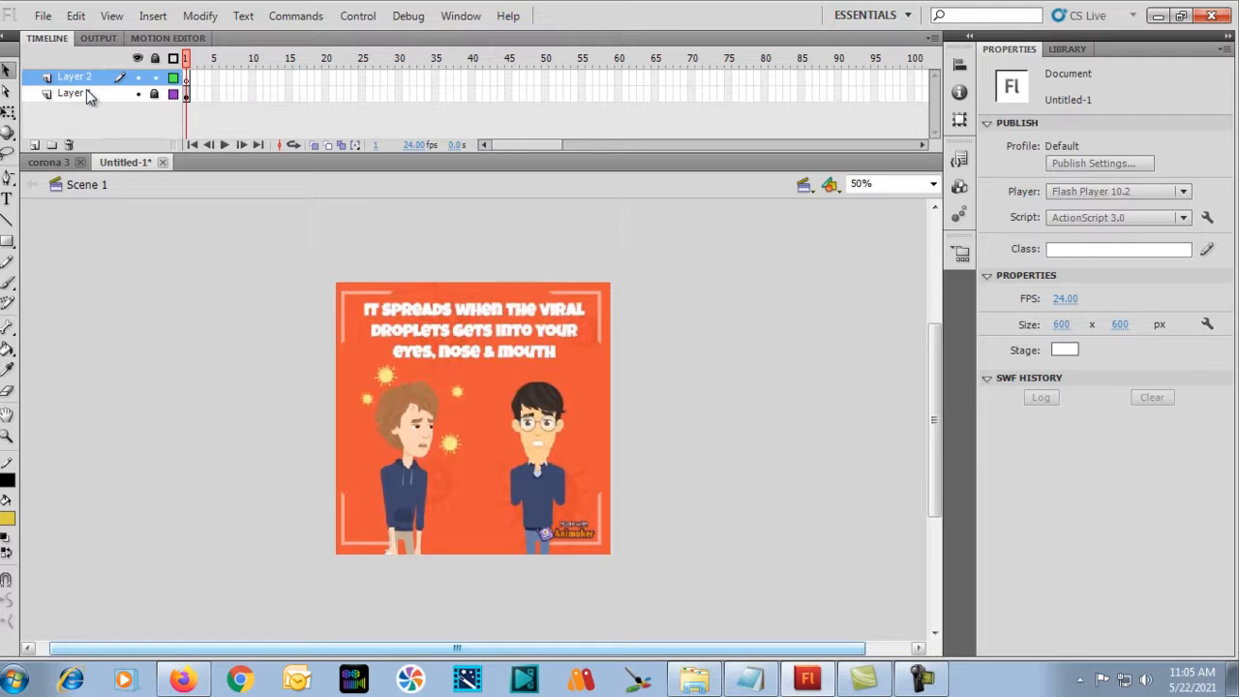
key(ctrl+equal)
key(ctrl+equal)
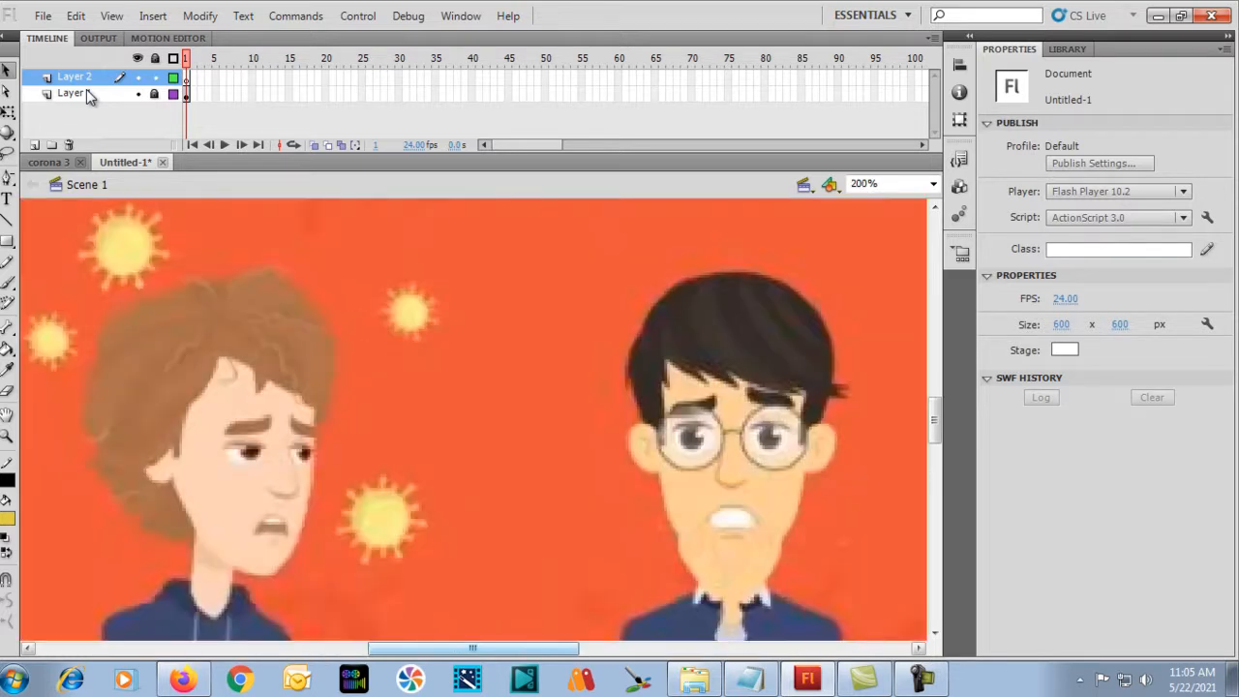
Draw an oval about 82 by 131 px over the brown-haired character's face in frame 1 of Layer 2.
key(p)
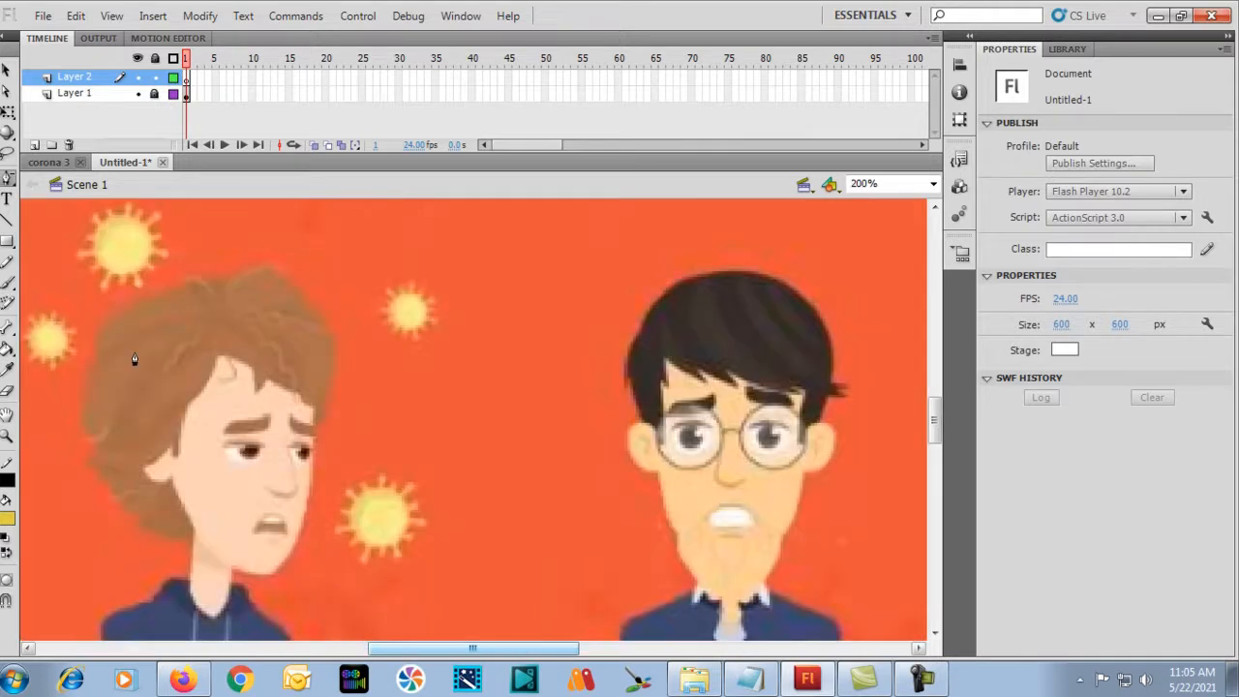
key(v)
click(185, 75)
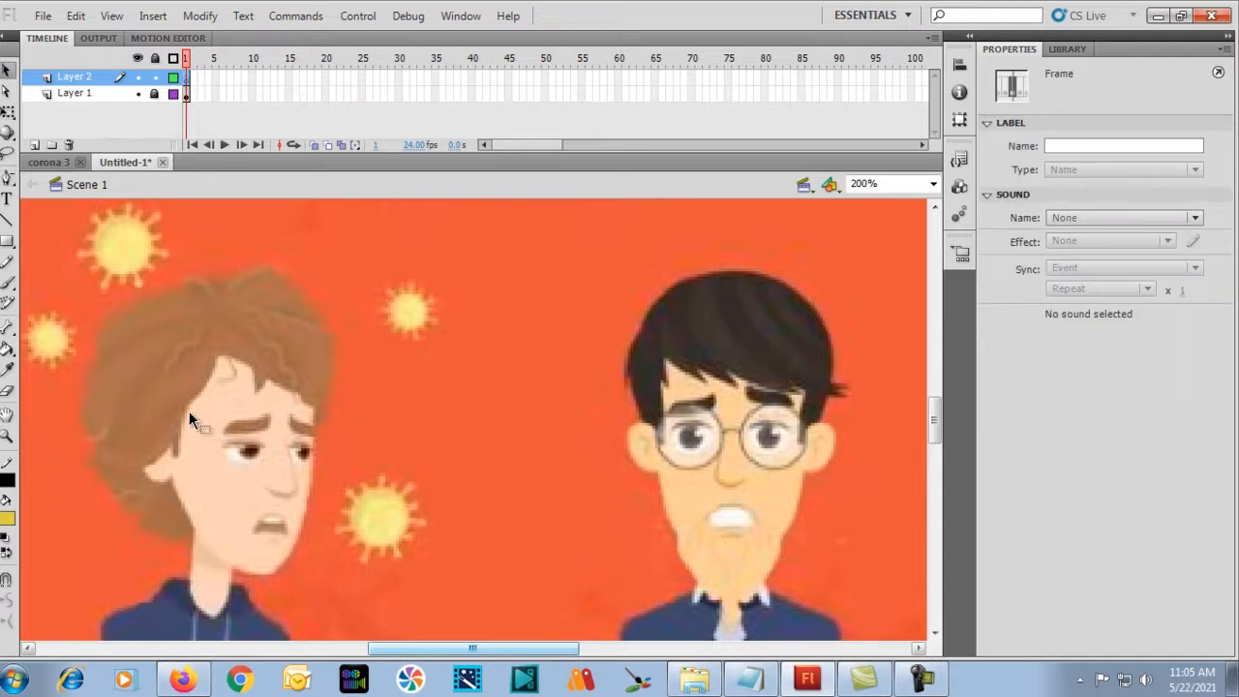
drag(183, 421, 306, 360)
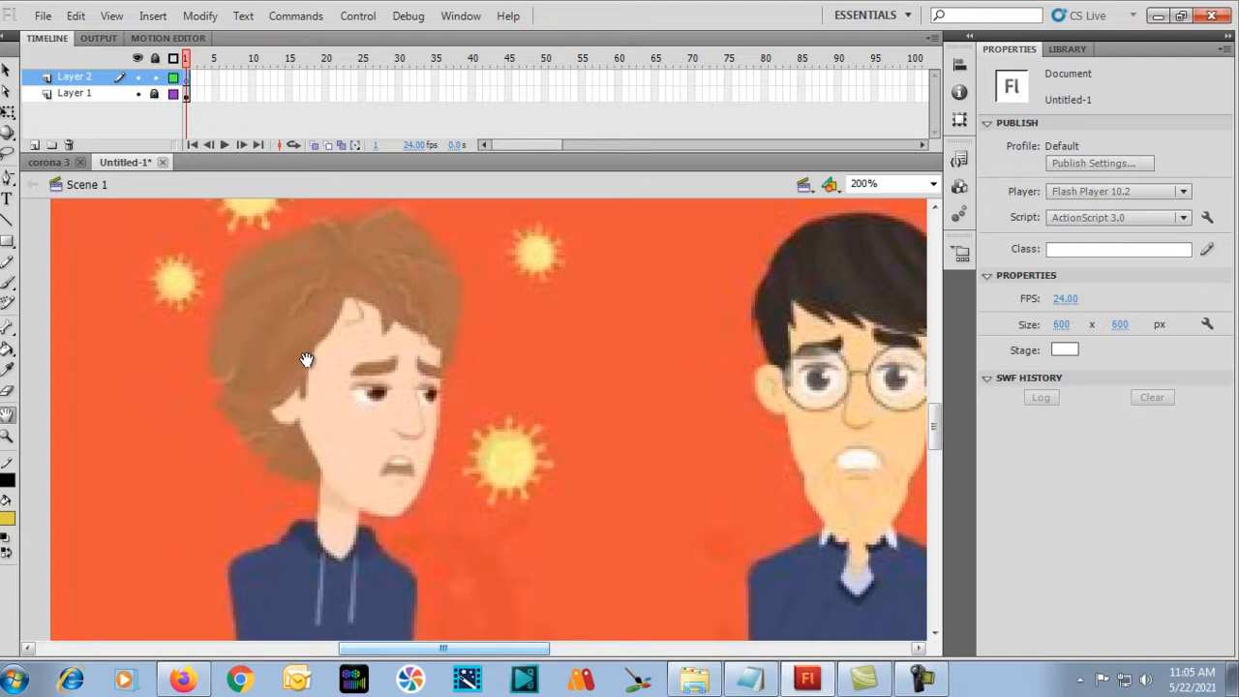
key(ctrl+equal)
key(p)
key(ctrl+minus)
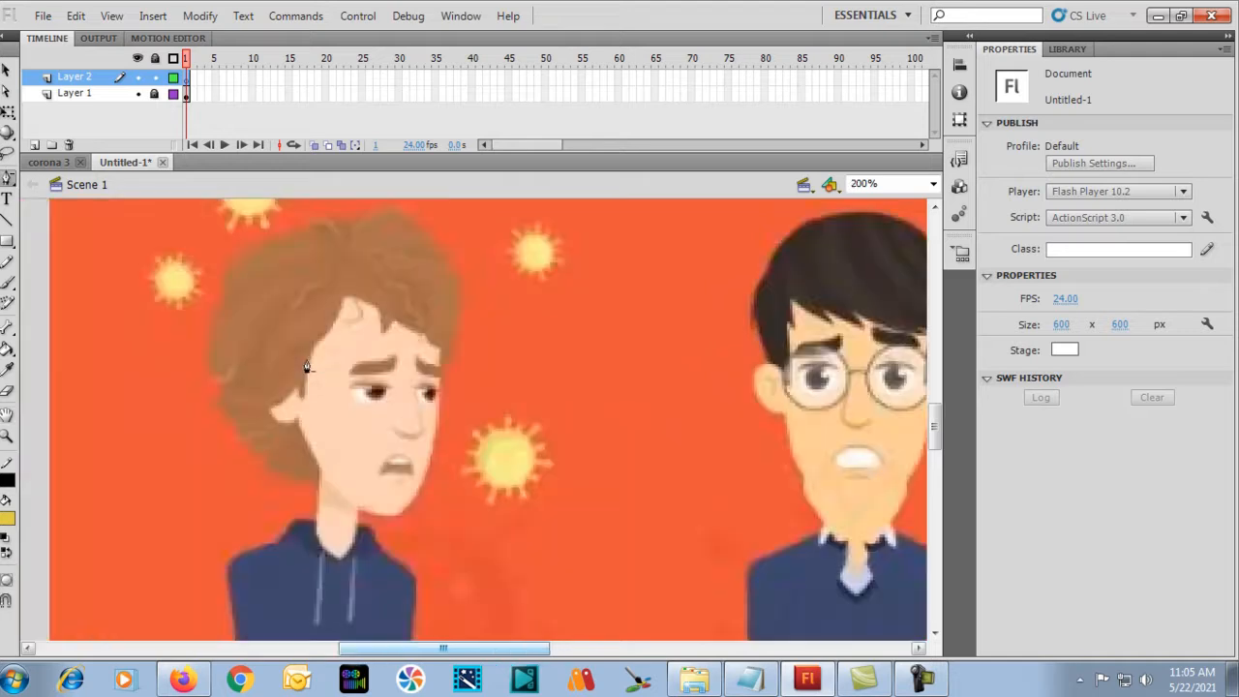
click(6, 242)
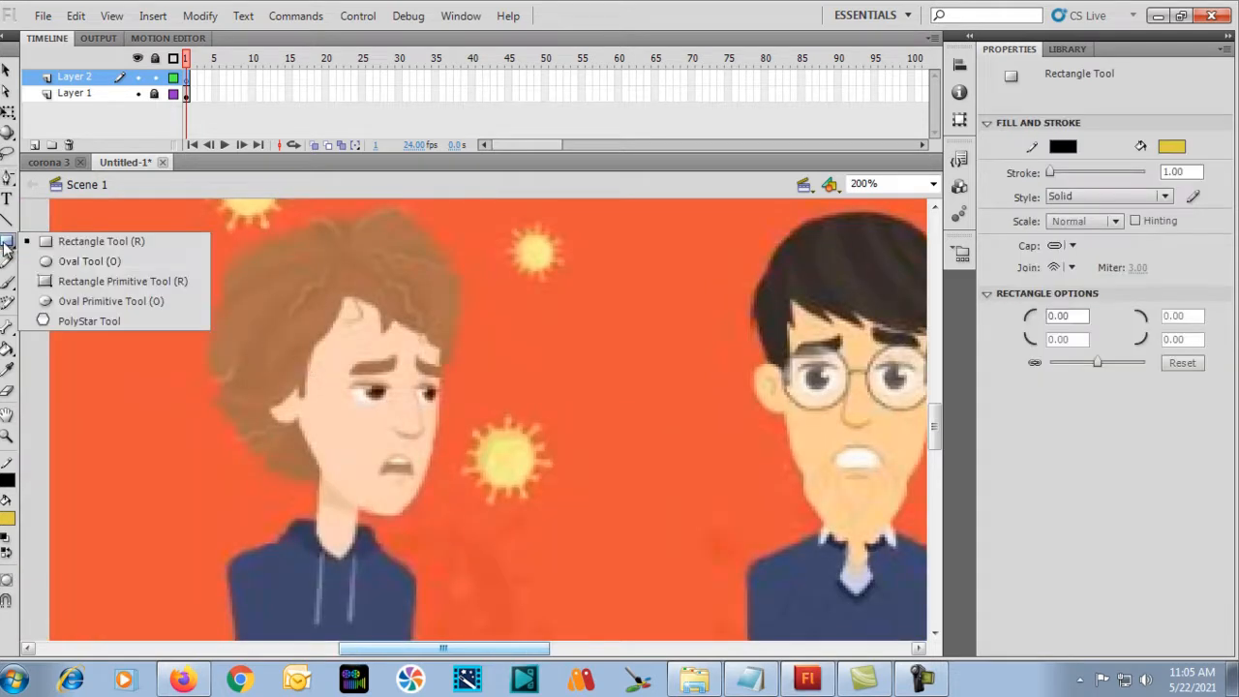
click(87, 261)
drag(298, 280, 448, 517)
Delete the oval's yellow fill, keeping only its black outline over the face.
key(v)
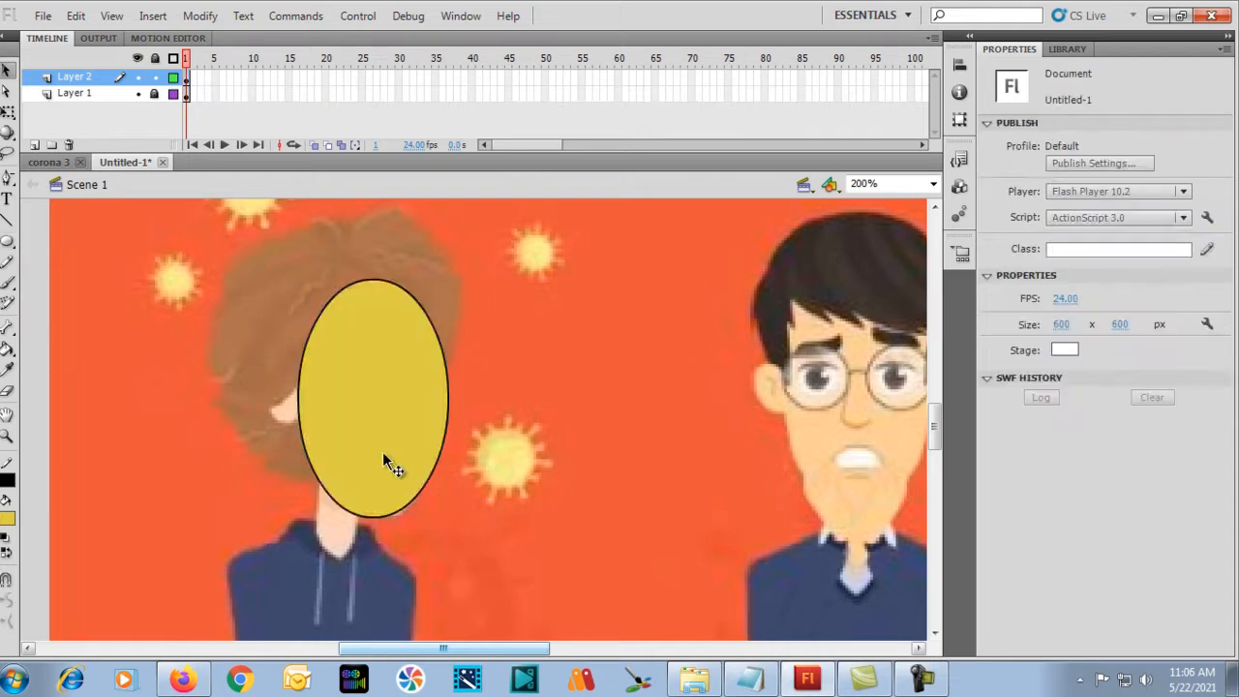
click(380, 450)
key(Delete)
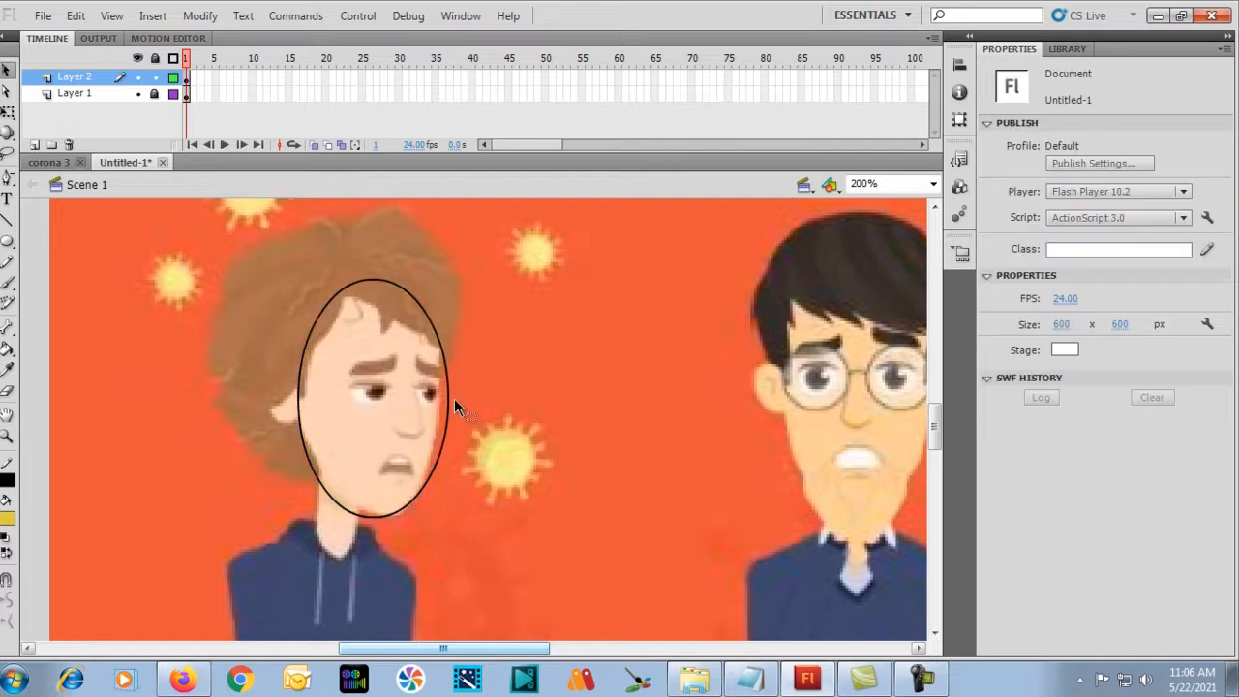
Bend the oval outline's right side inward to follow the cheek and forehead of the brown-haired character.
click(402, 506)
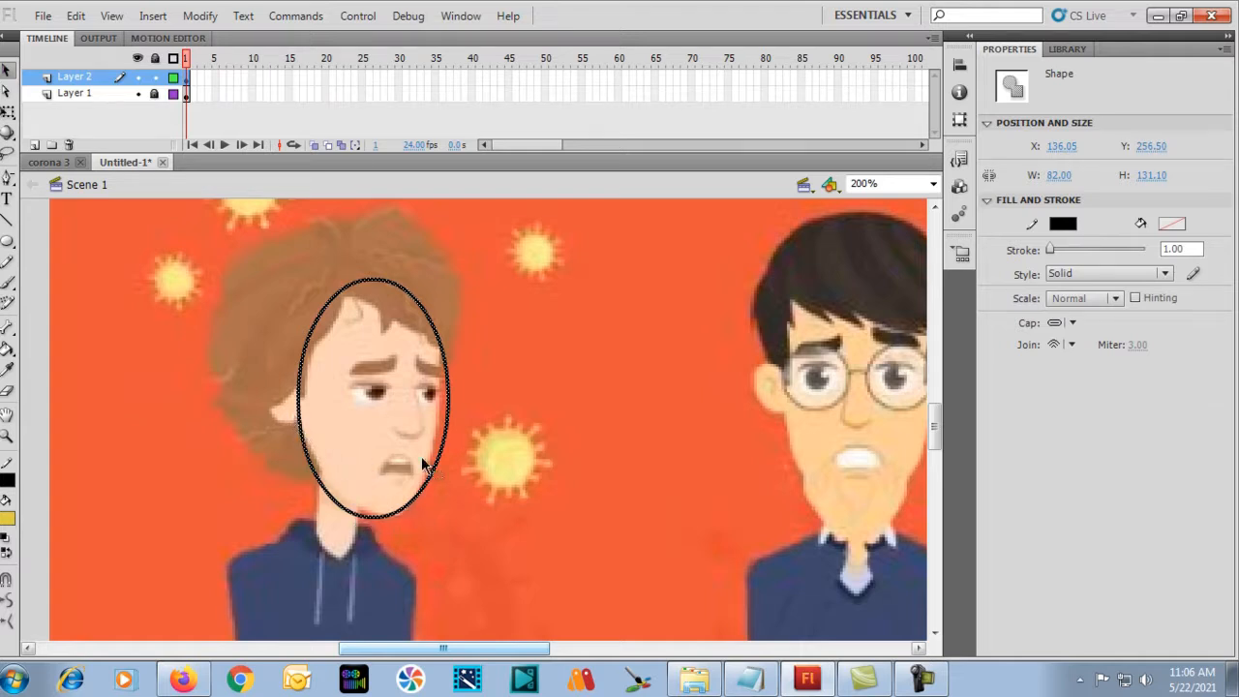
click(314, 526)
click(389, 514)
scroll(368, 431, up, 3)
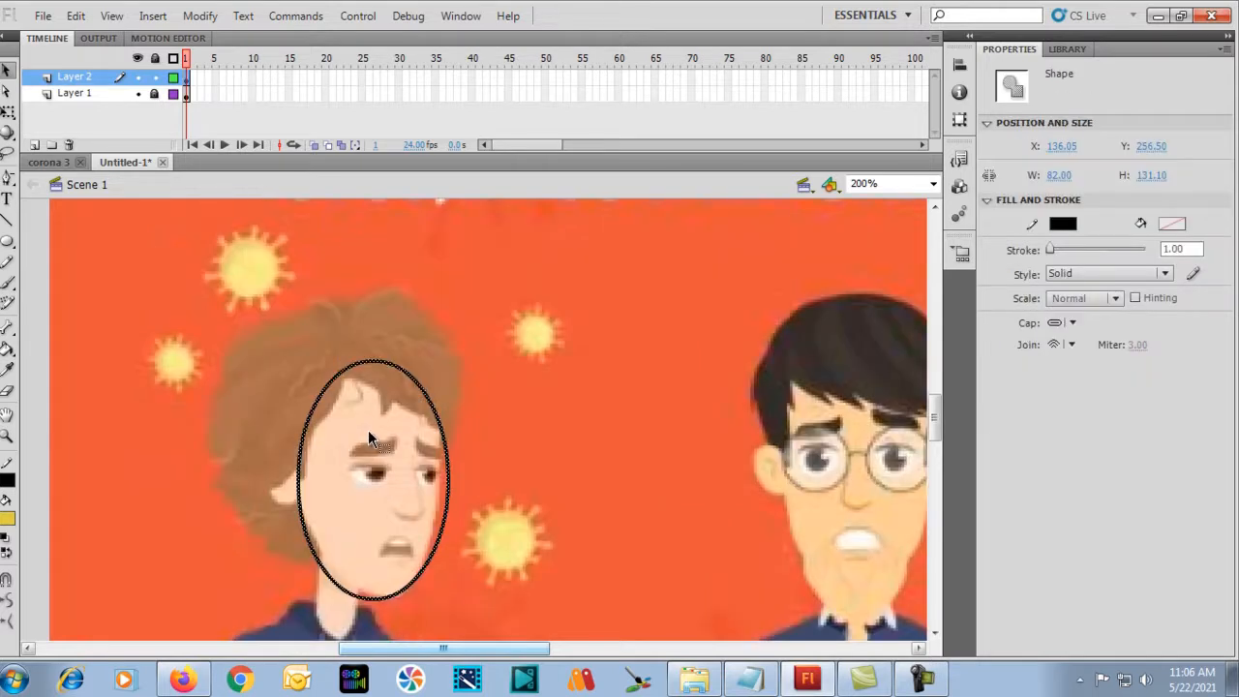
click(300, 487)
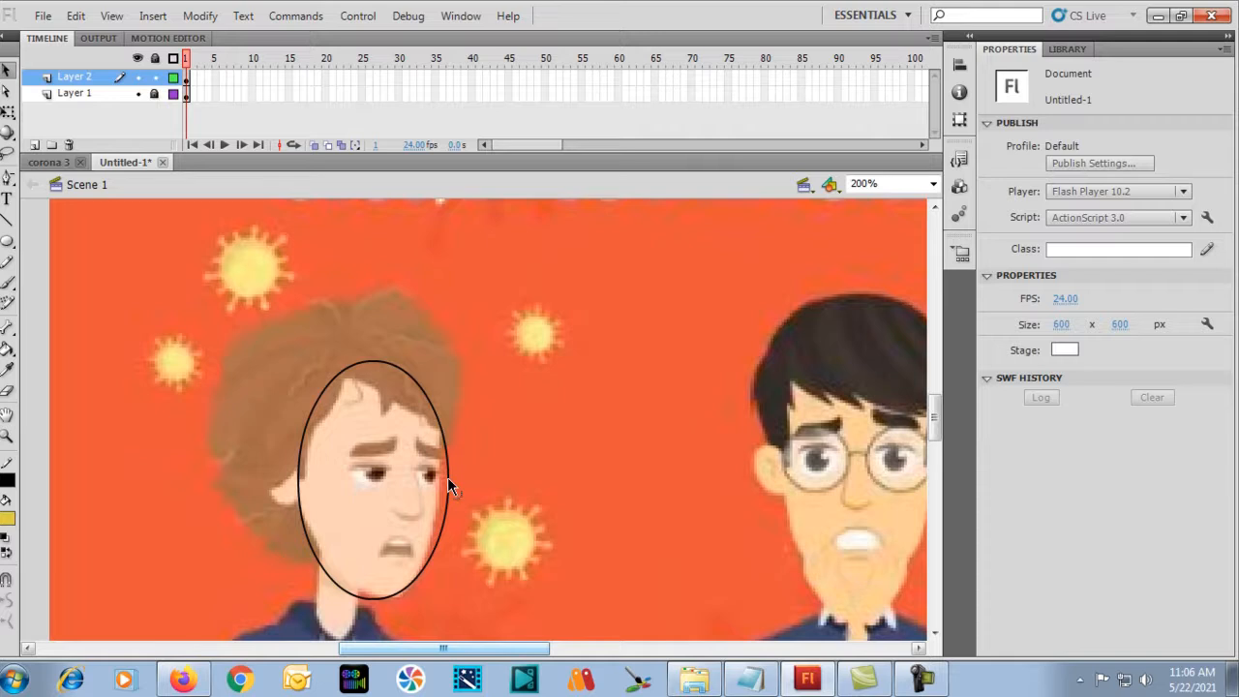
drag(443, 477, 440, 479)
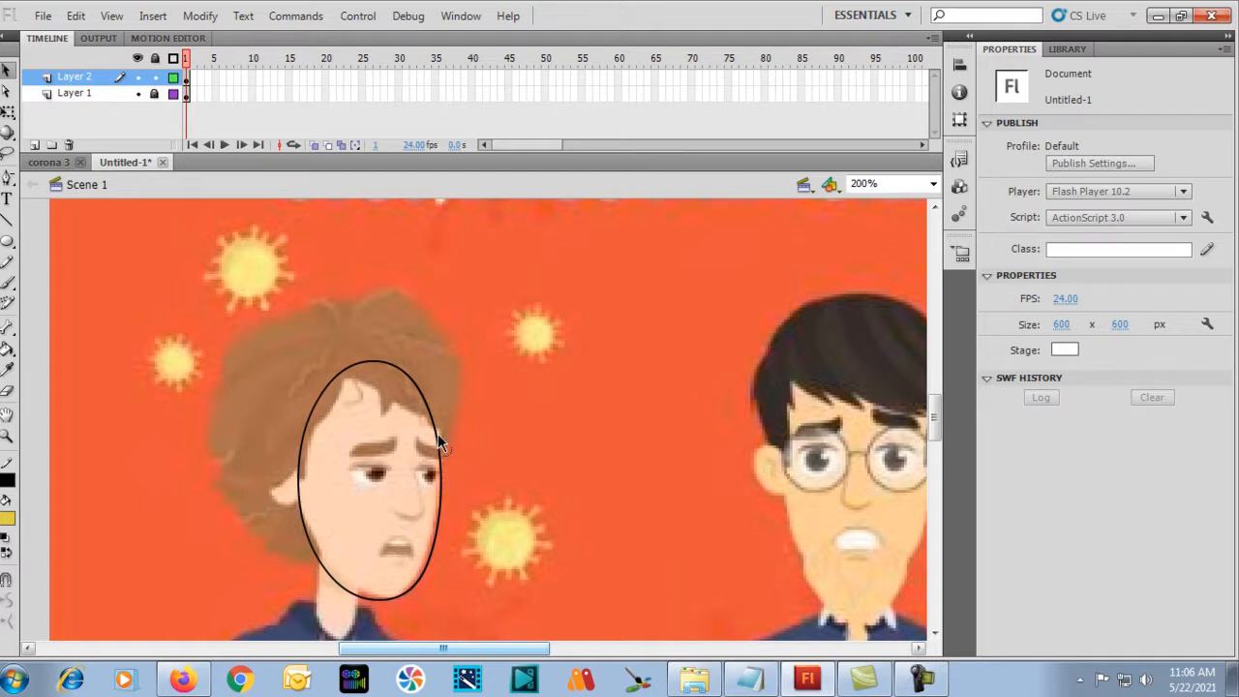
drag(440, 431, 445, 433)
scroll(304, 384, down, 3)
key(ctrl+equal)
key(ctrl+minus)
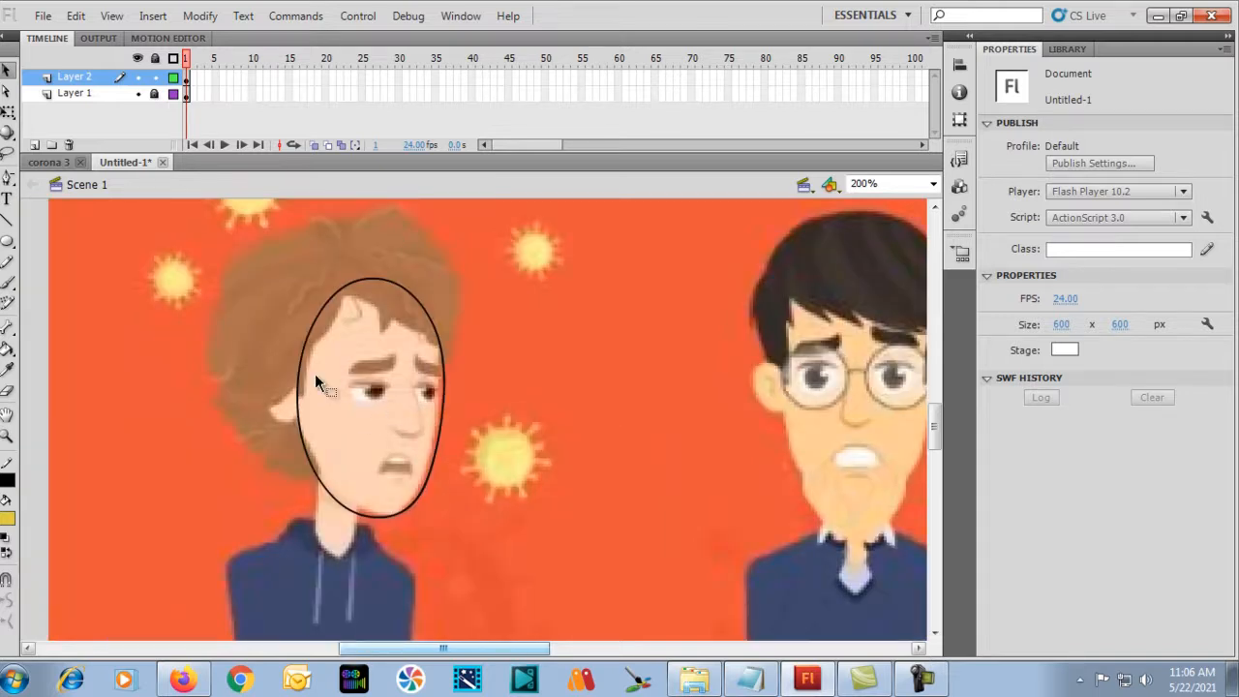
key(ctrl+equal)
key(ctrl+minus)
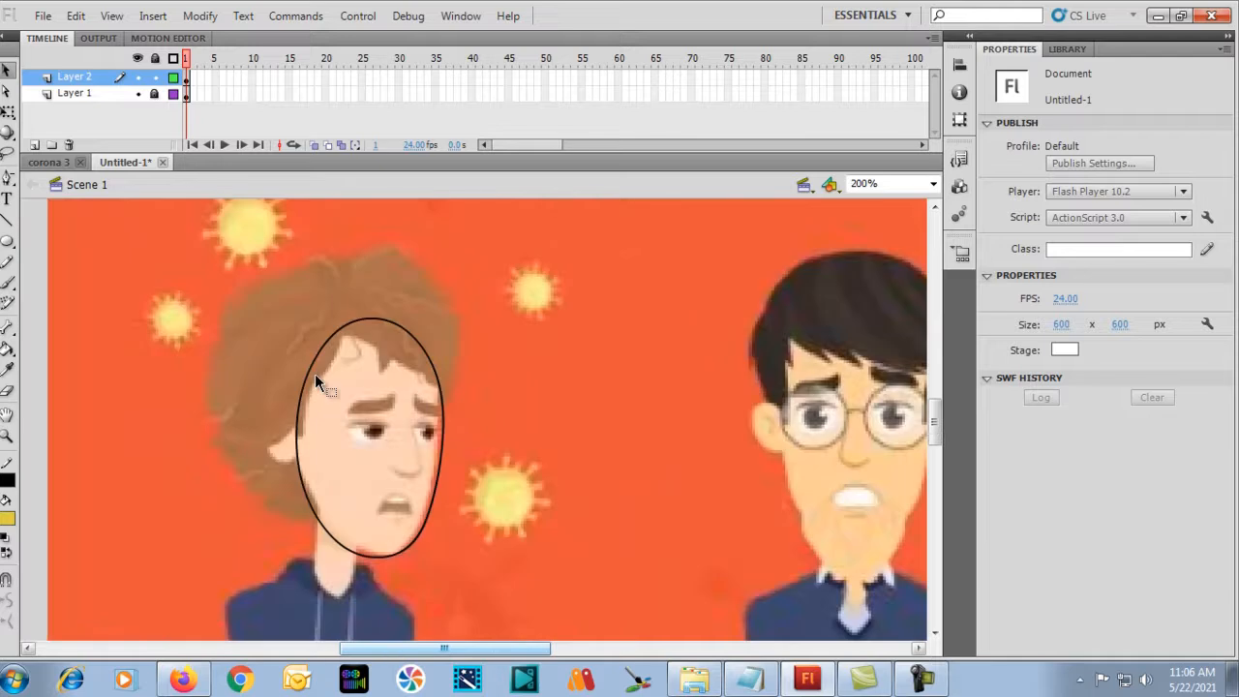
Examine the finished character faces in the corona 3 document, and return to Untitled-1.
key(i)
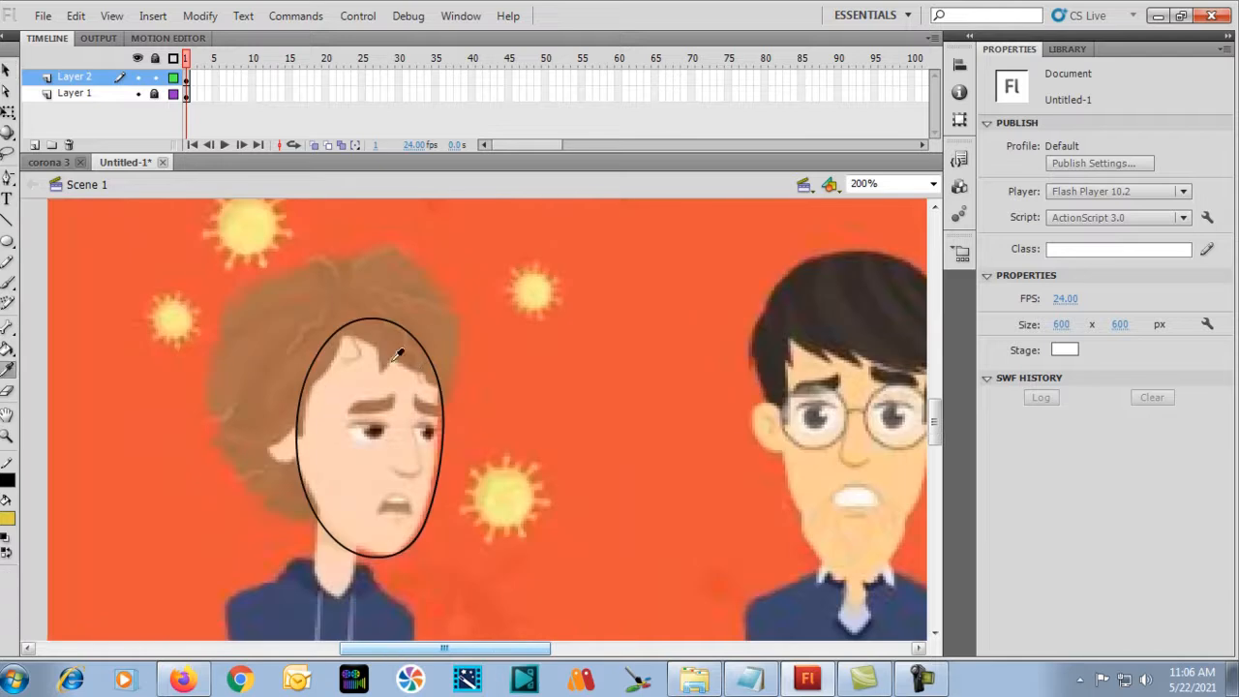
click(50, 162)
key(ctrl+equal)
key(ctrl+equal)
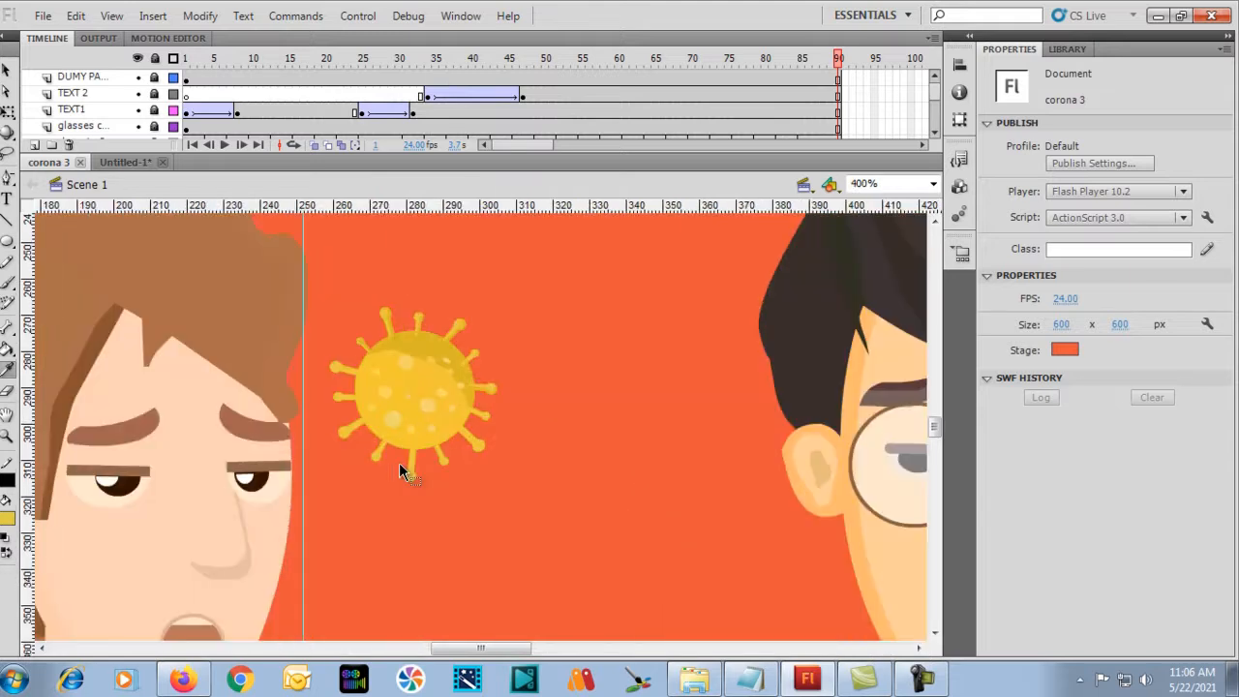
key(ctrl+minus)
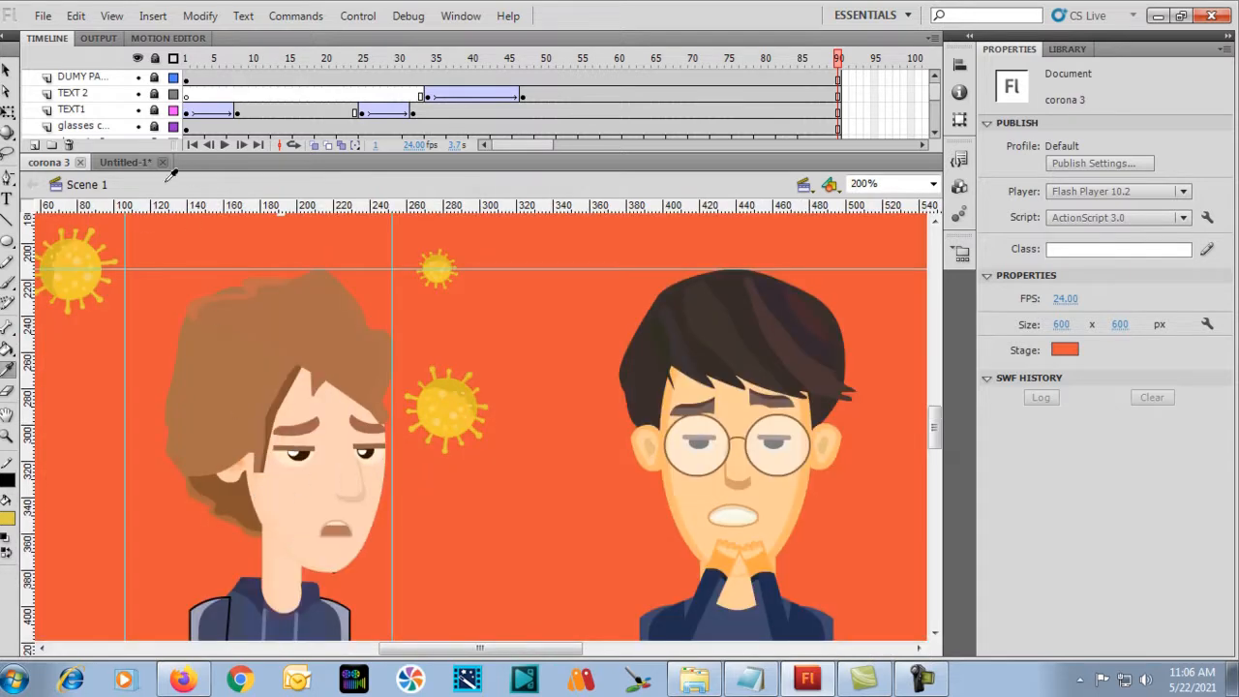
click(126, 163)
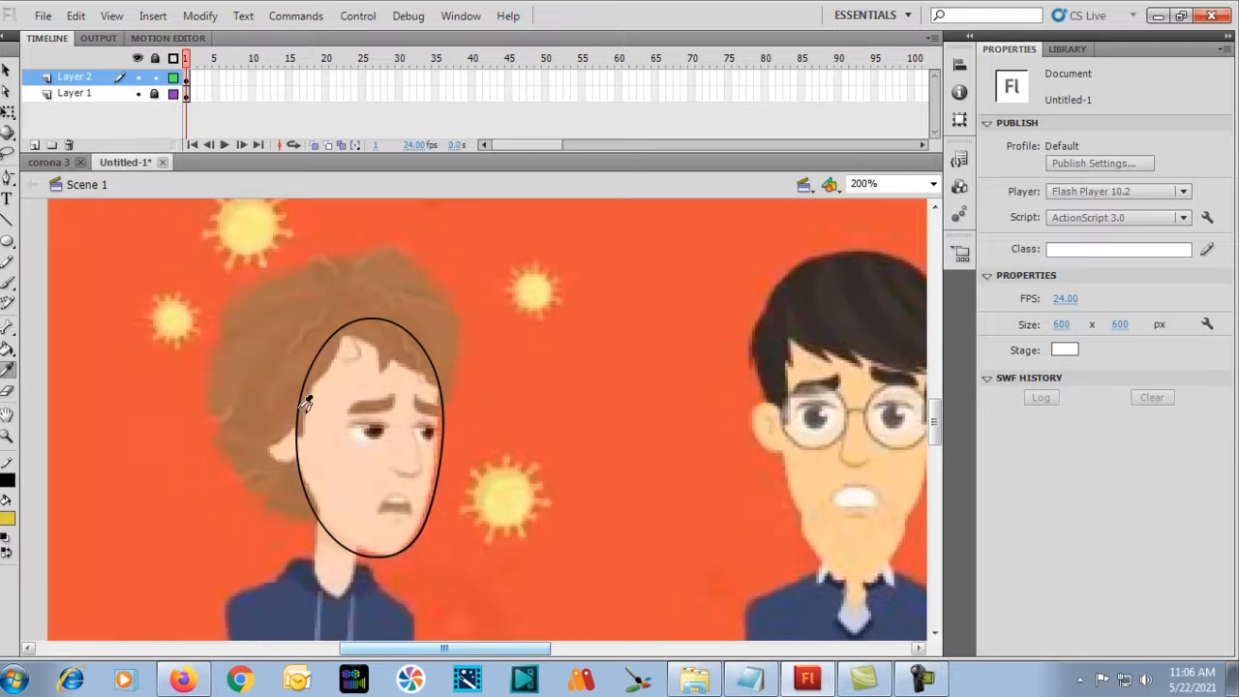
Duplicate the face outline with the copy offset about 7 px to the right of the original.
key(y)
key(v)
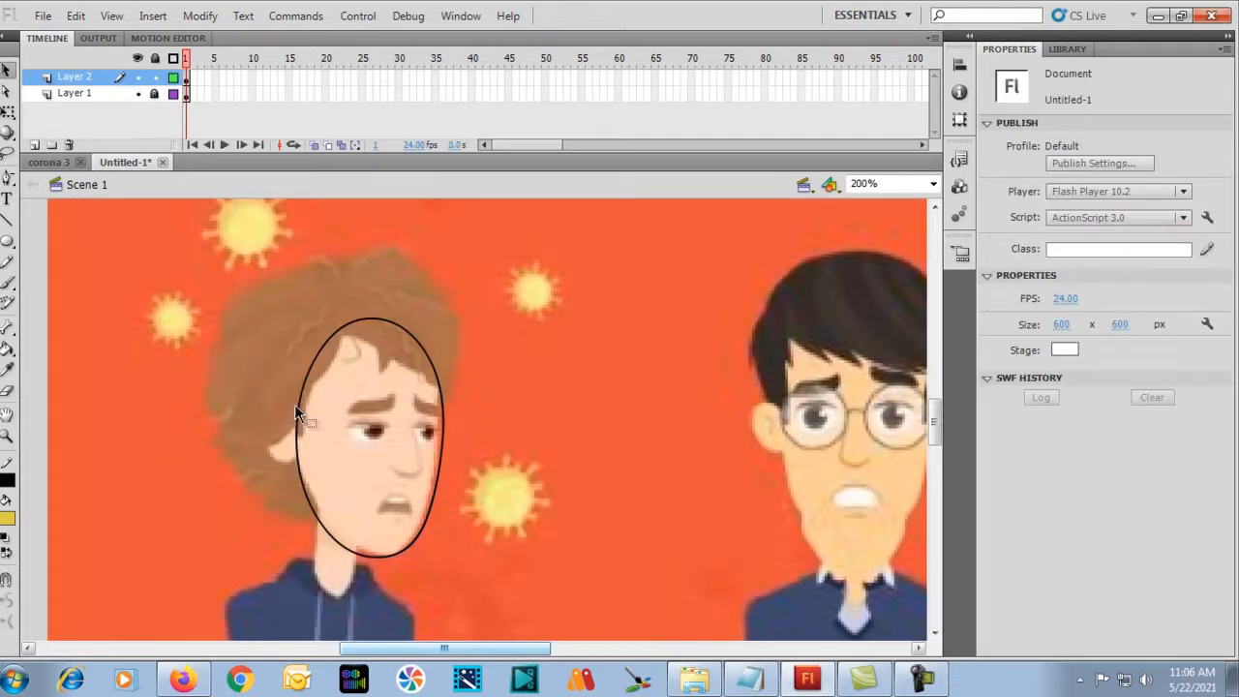
click(298, 415)
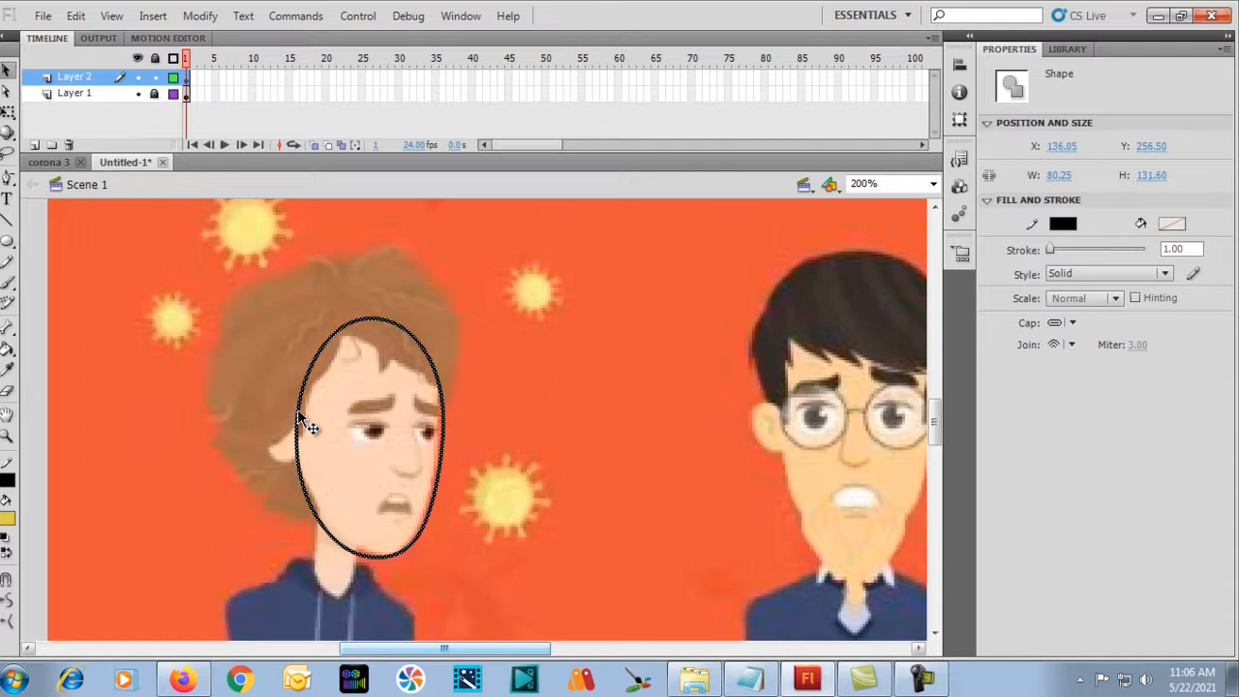
drag(299, 412, 311, 411)
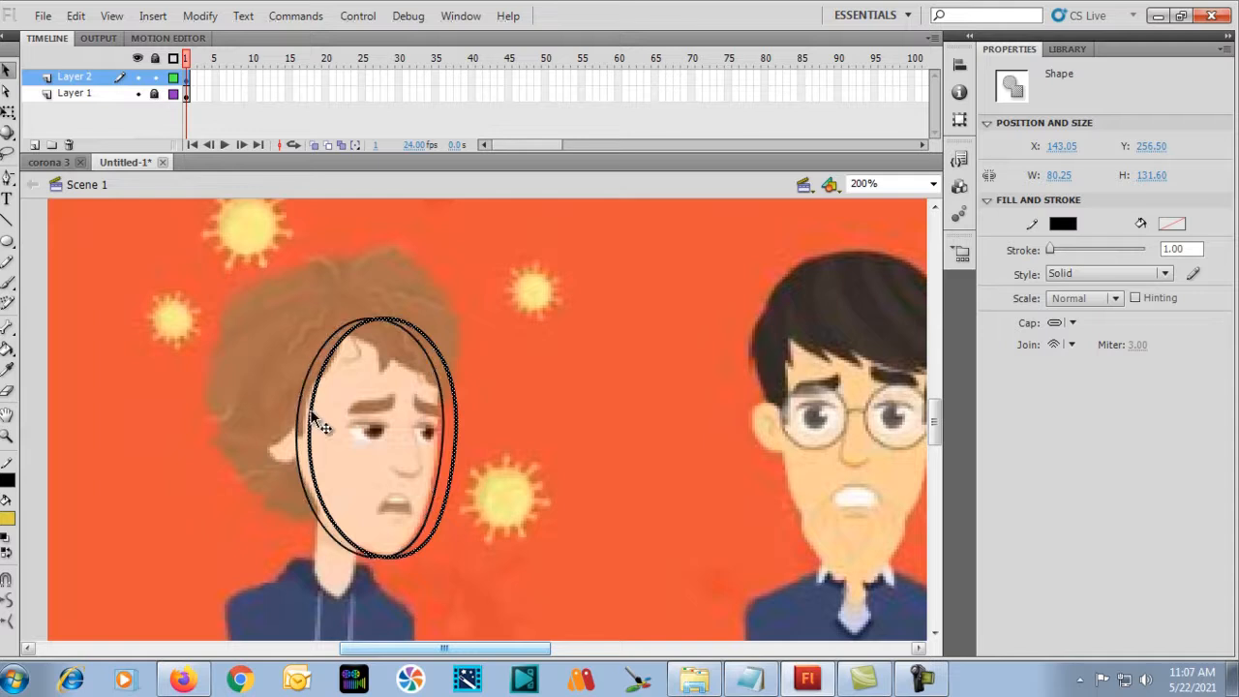
click(268, 390)
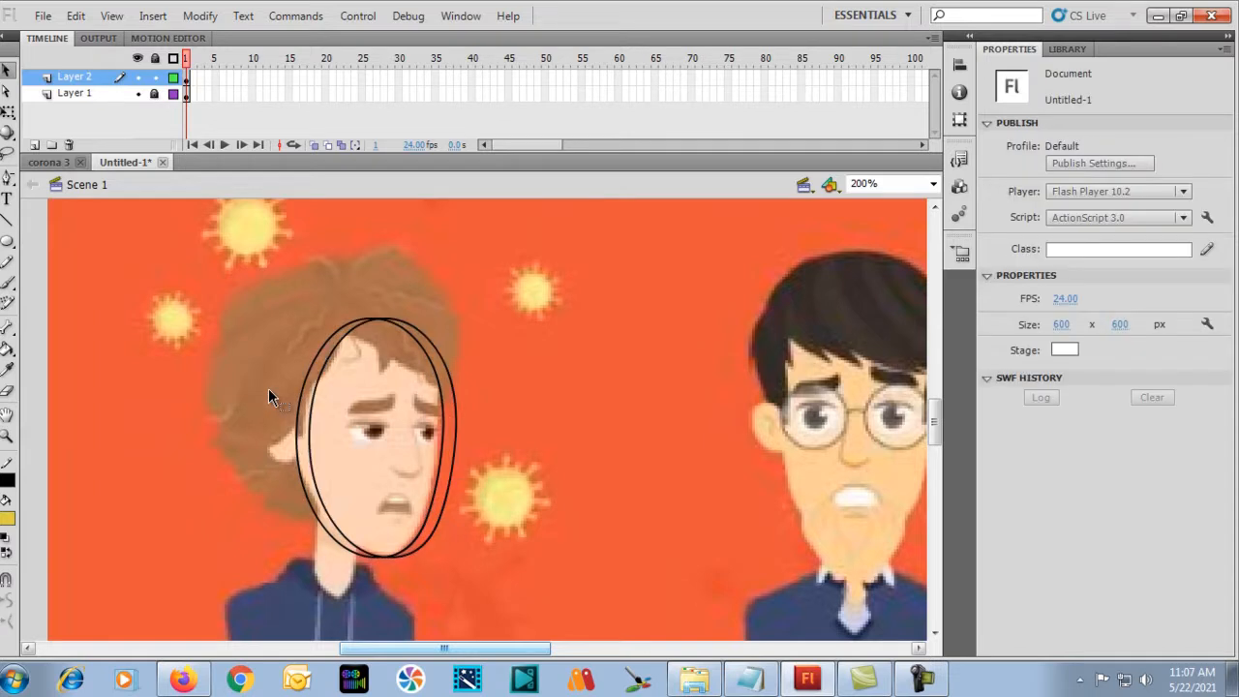
Fill the overlapping area of the two face outlines with the skin tone sampled from the reference face.
key(i)
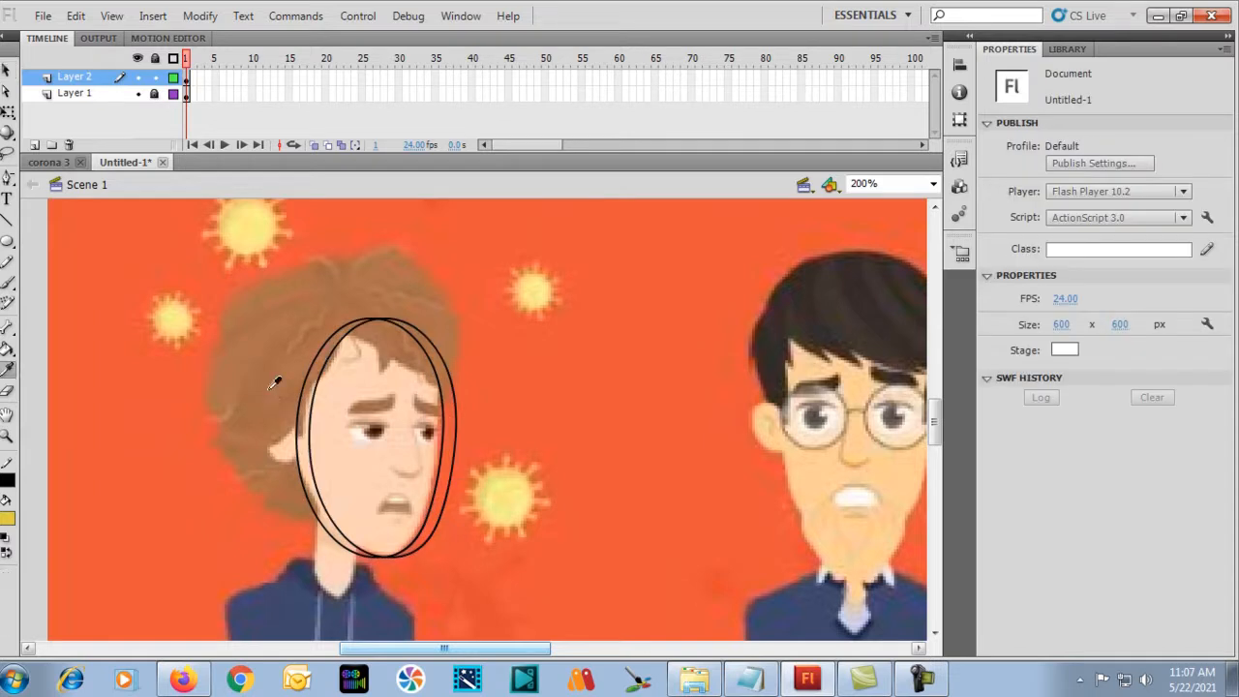
click(353, 445)
click(327, 451)
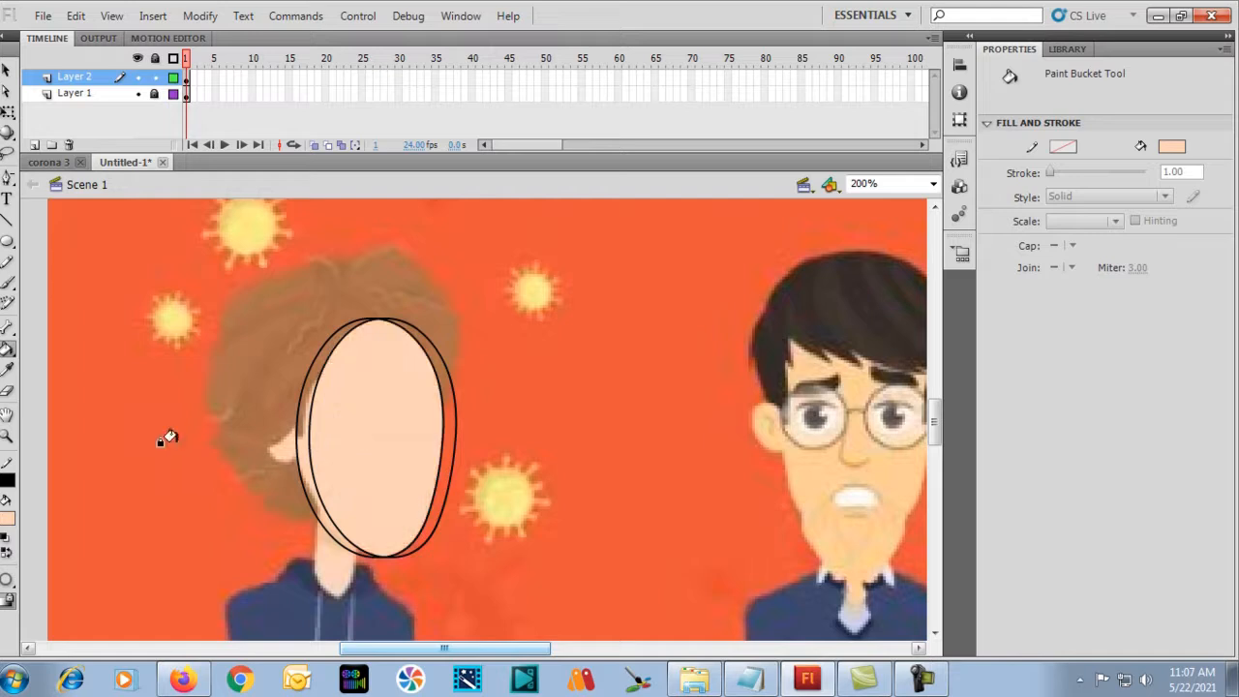
Delete the part of the duplicated outline that extends beyond the face's right edge.
key(v)
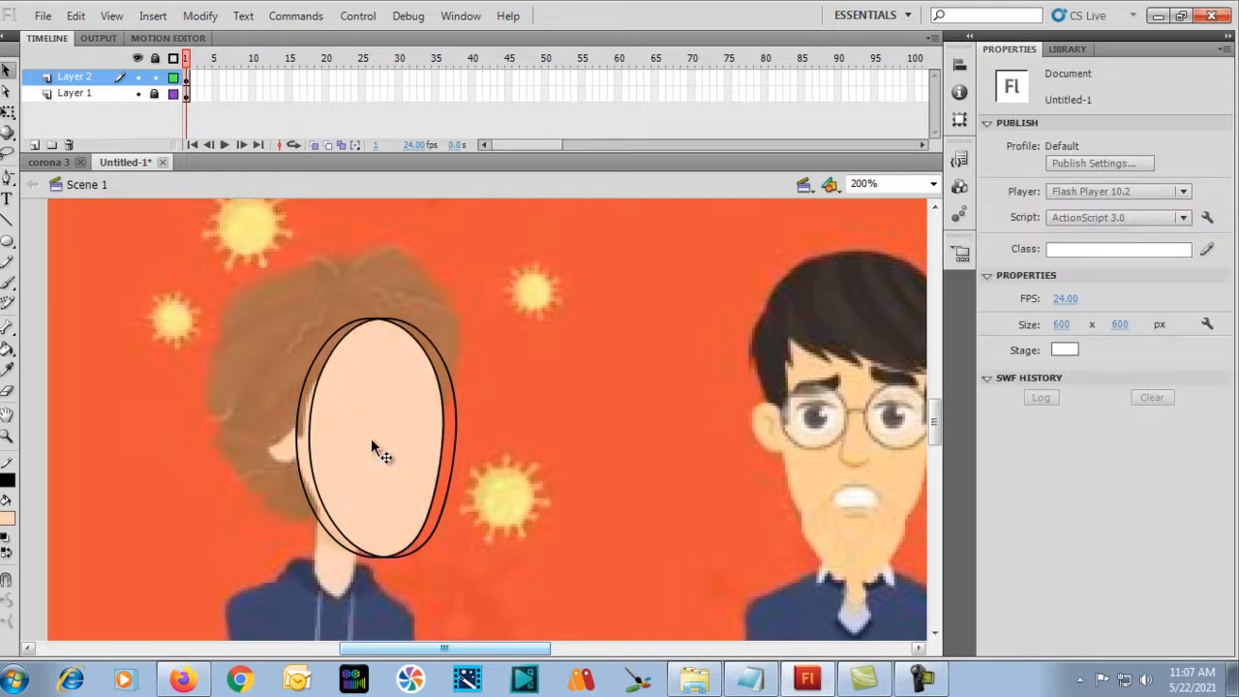
click(458, 419)
key(Delete)
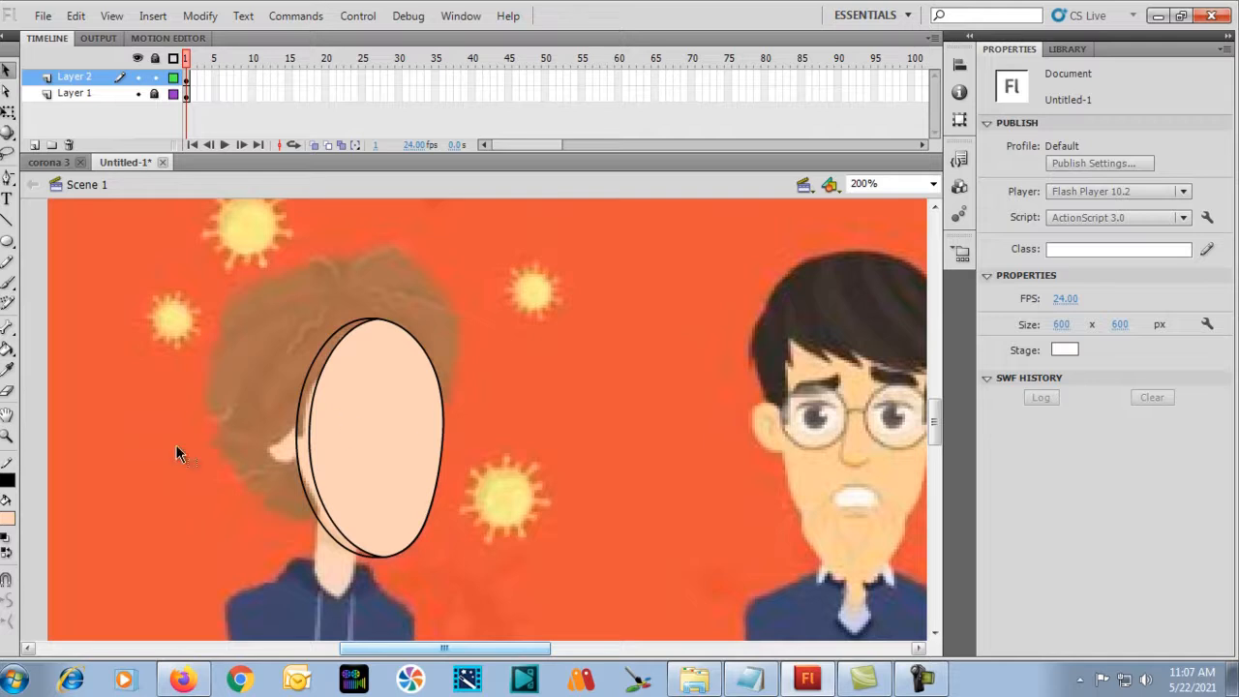
Mix a slightly darker skin tone as the fill colour and fill the narrow strip along the face's left edge.
click(7, 518)
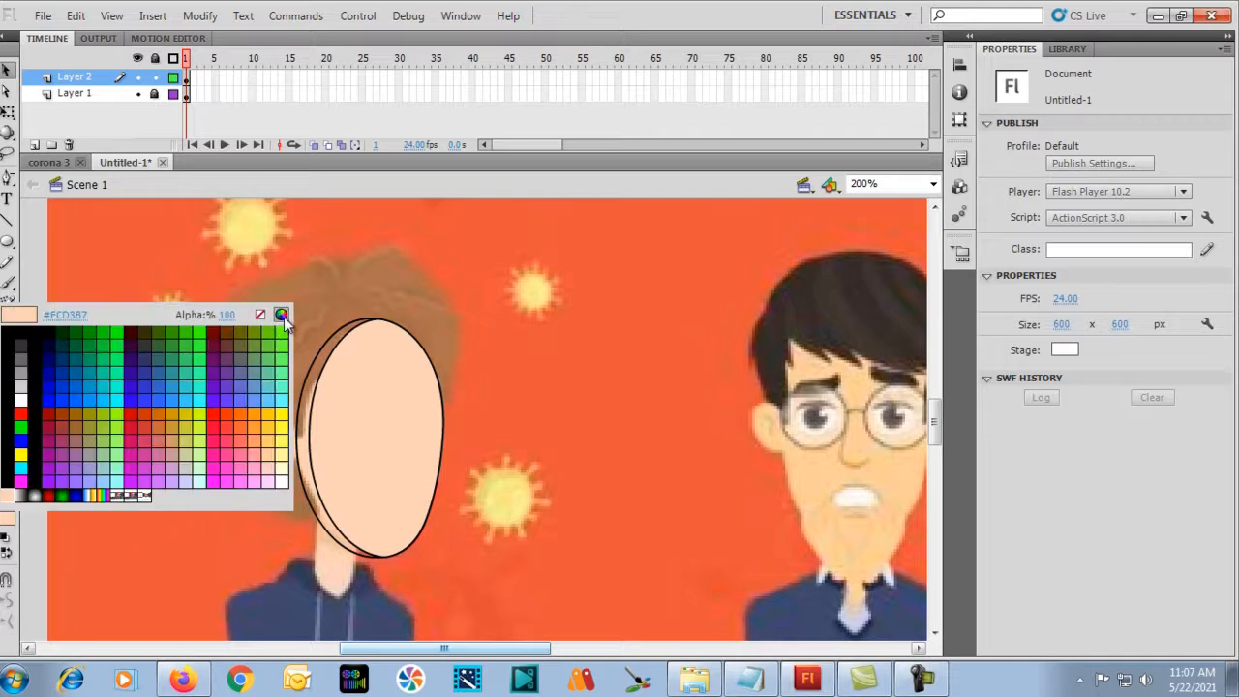
click(284, 316)
click(807, 250)
click(444, 461)
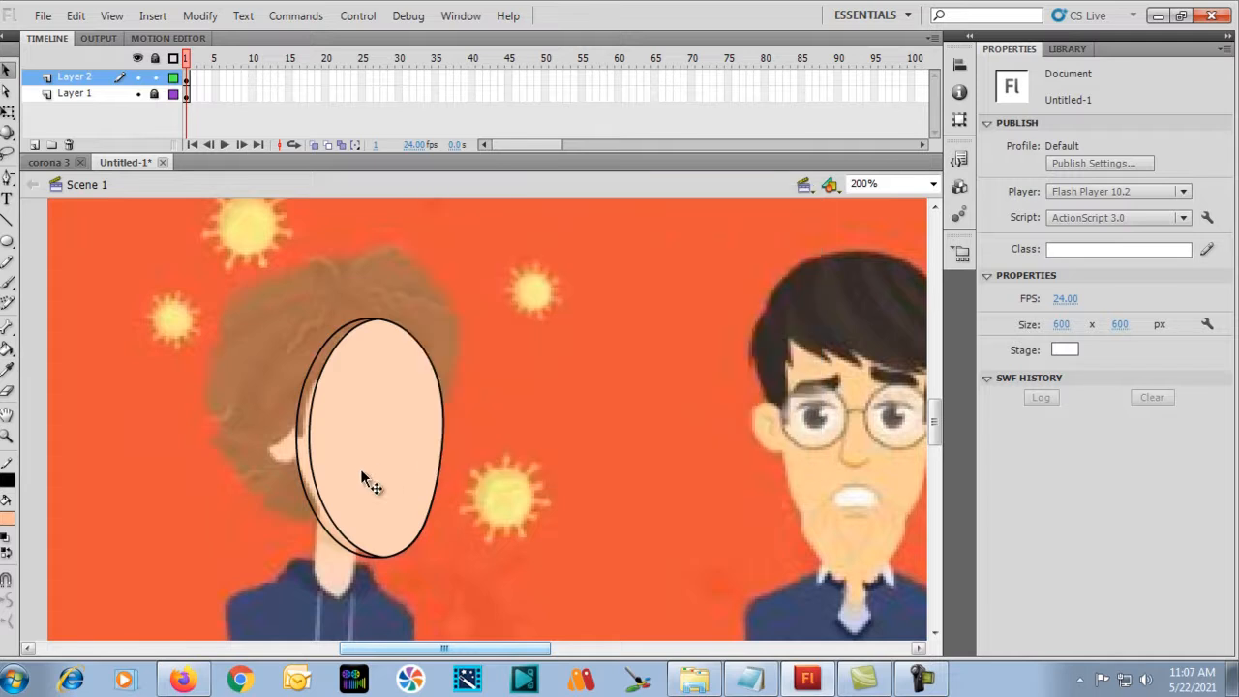
key(k)
click(296, 452)
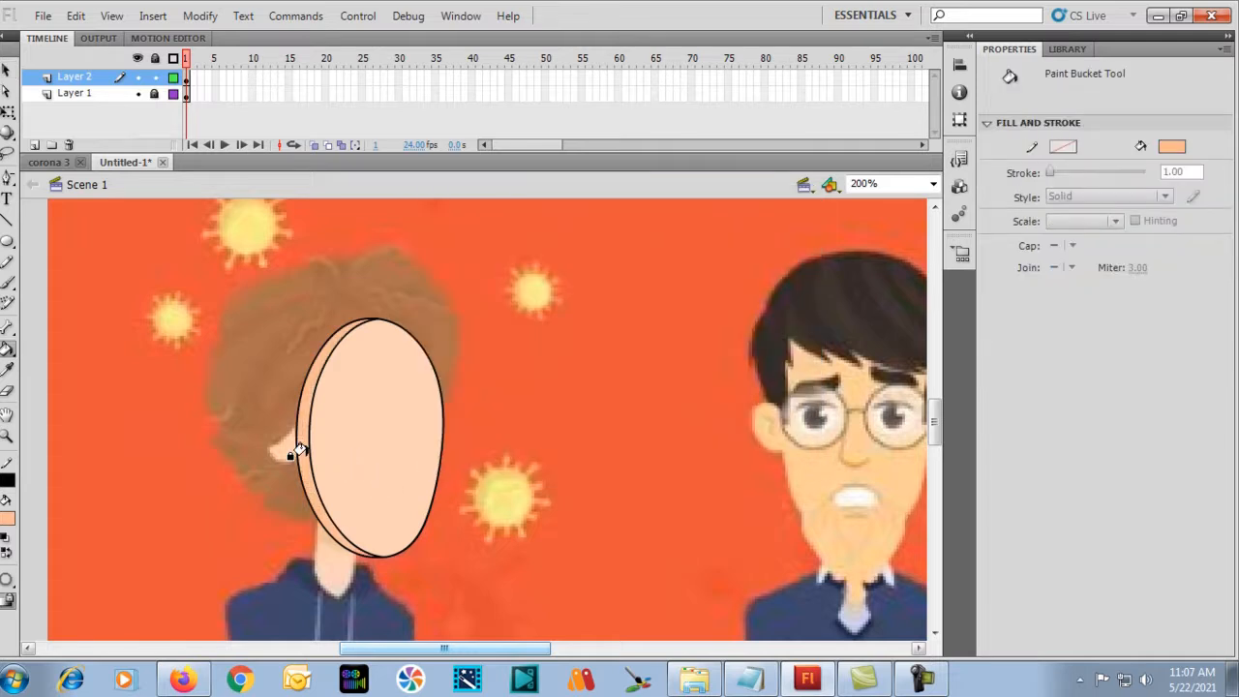
Delete the black line between the face's light area and its darker shading strip.
key(v)
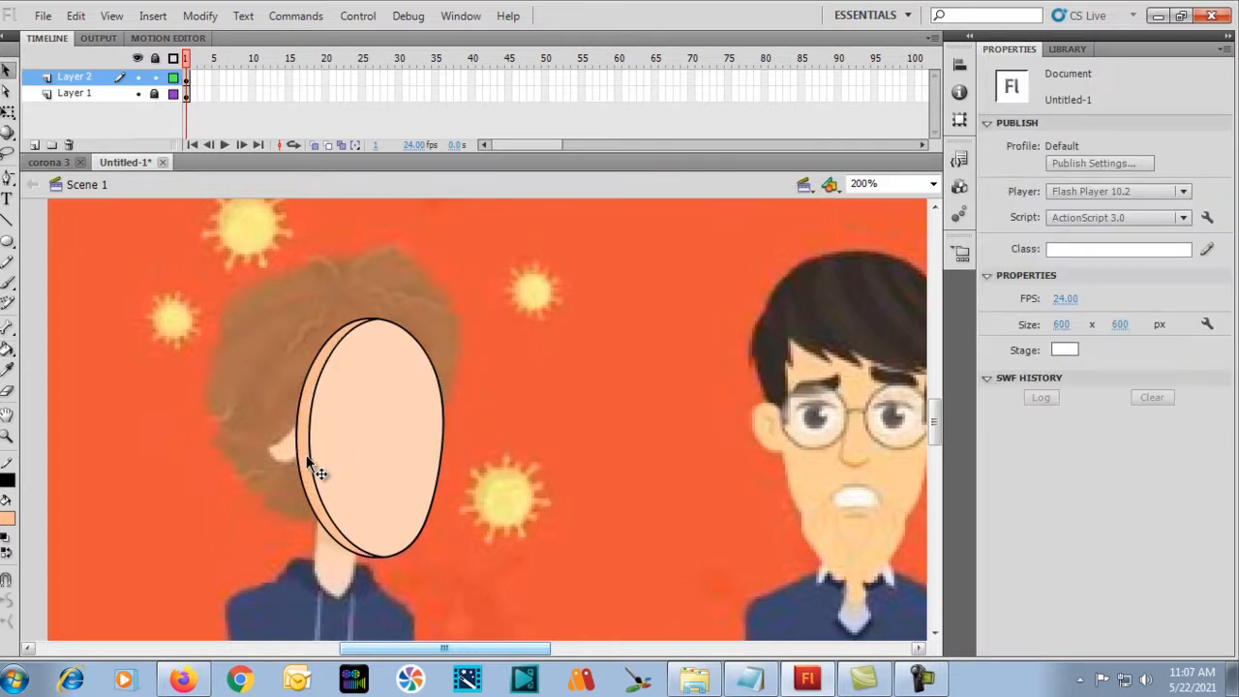
click(312, 465)
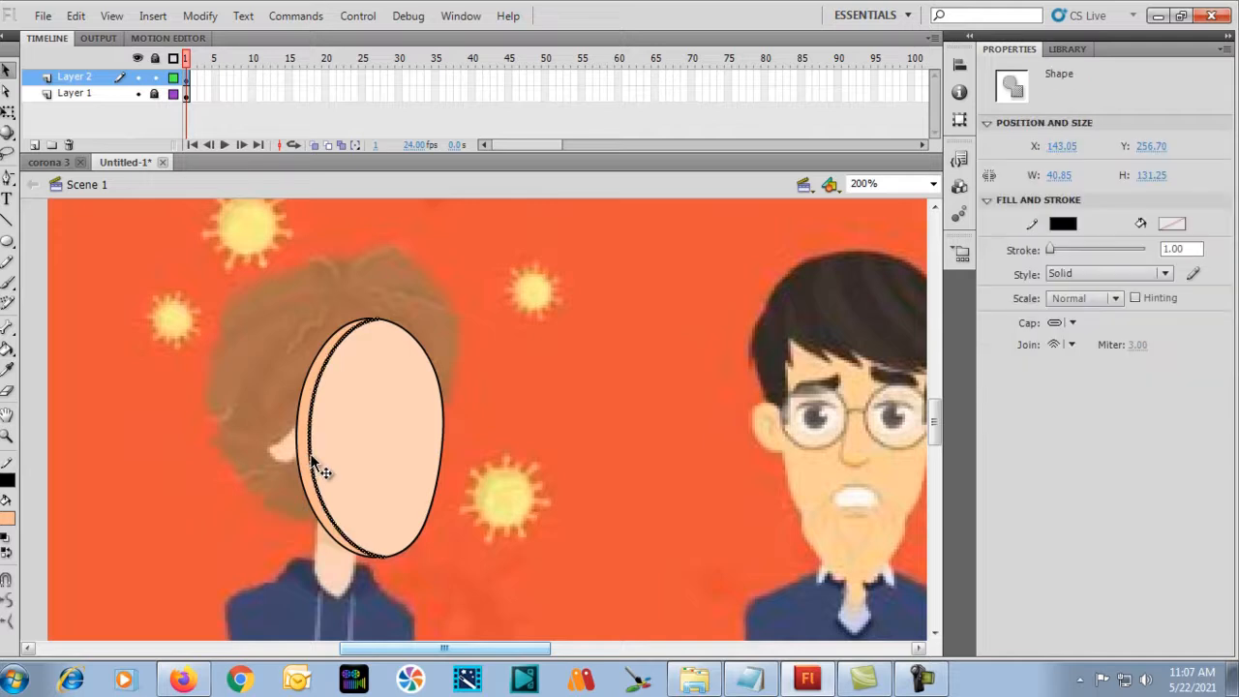
key(Delete)
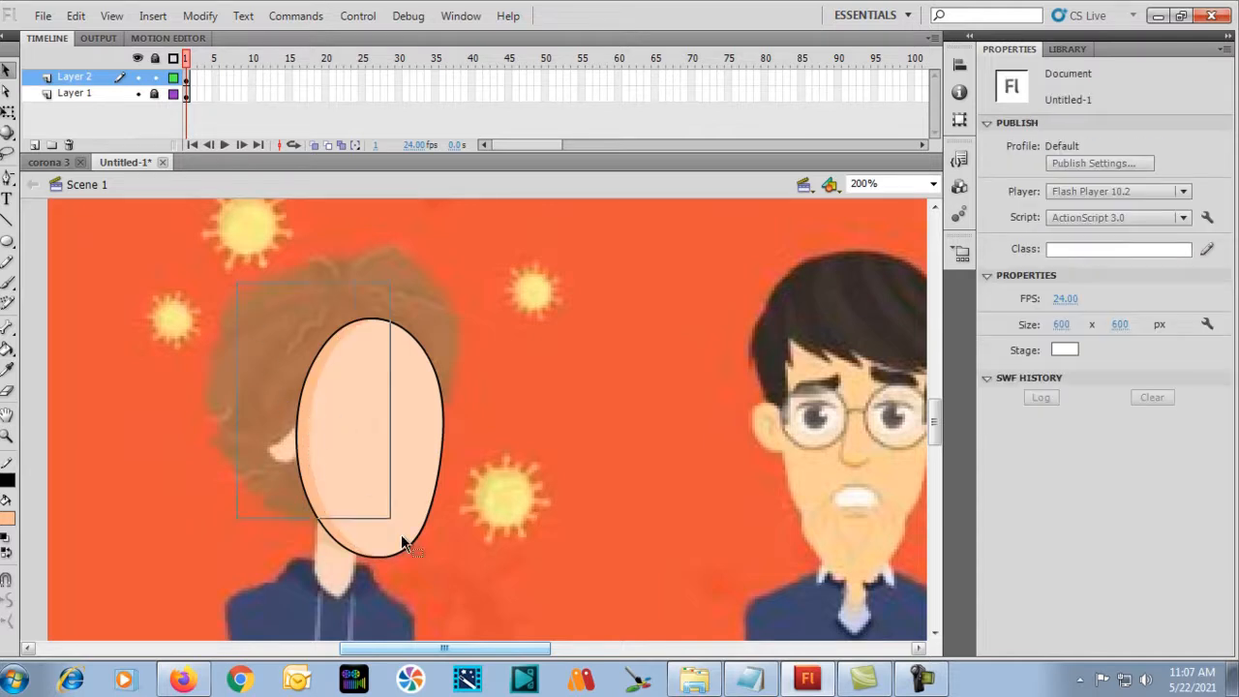
Move the whole face shape with its outline into the empty area between the two reference characters.
double_click(365, 457)
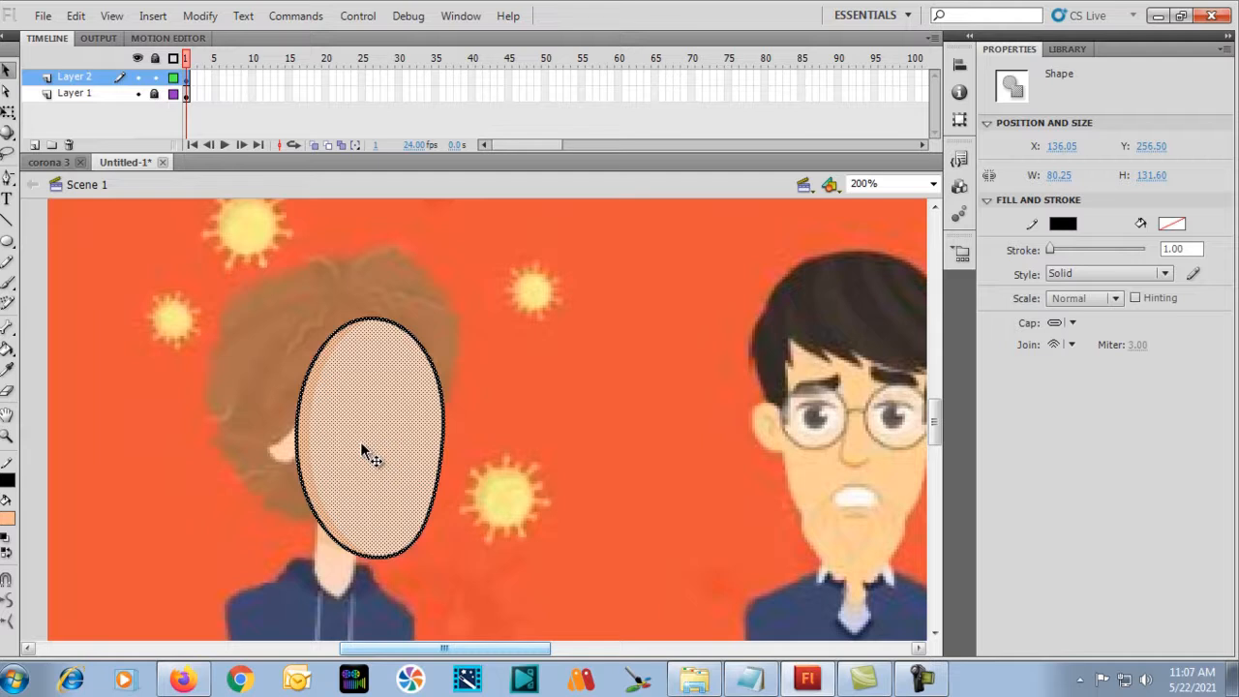
drag(361, 448, 532, 448)
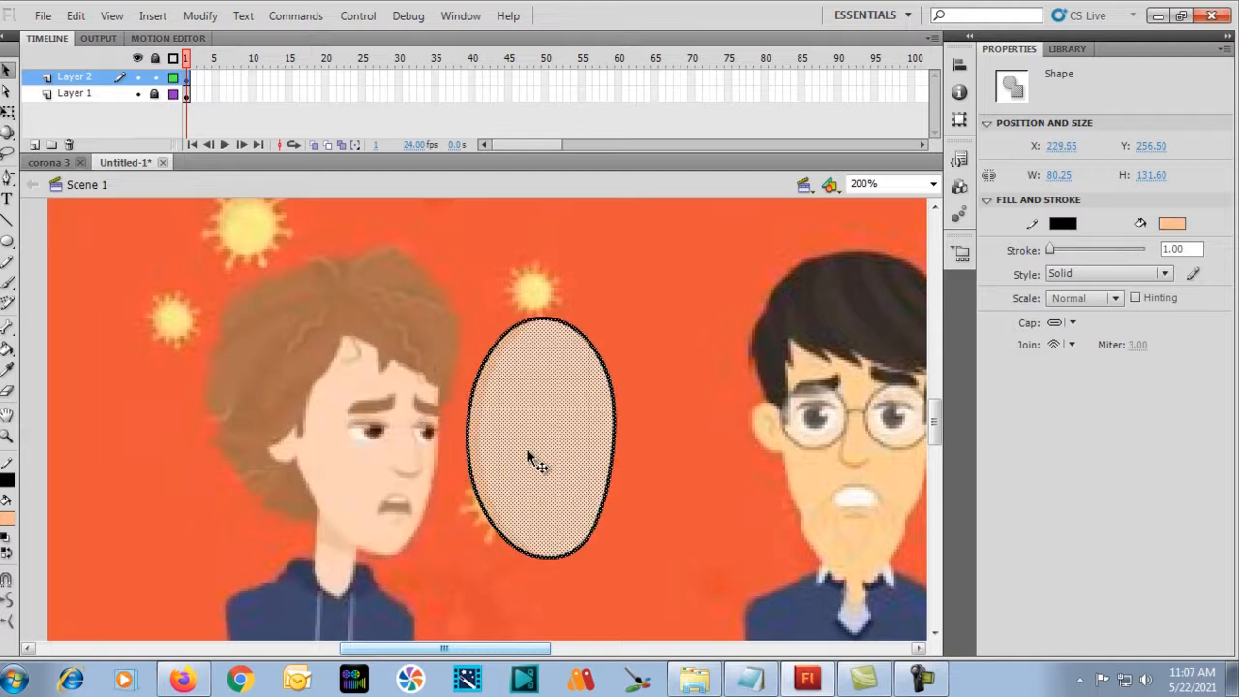
click(429, 426)
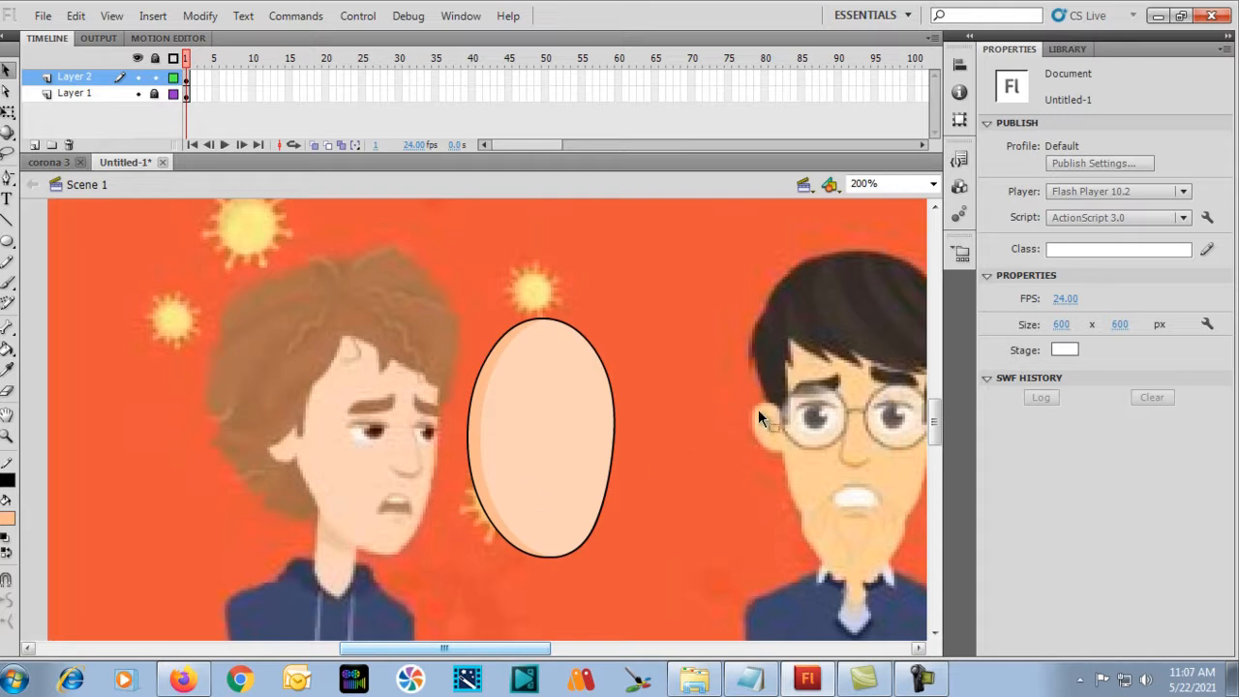
Draw an oval about 18 × 26 px over the left-side ear of the man with glasses and delete its fill.
key(ctrl+equal)
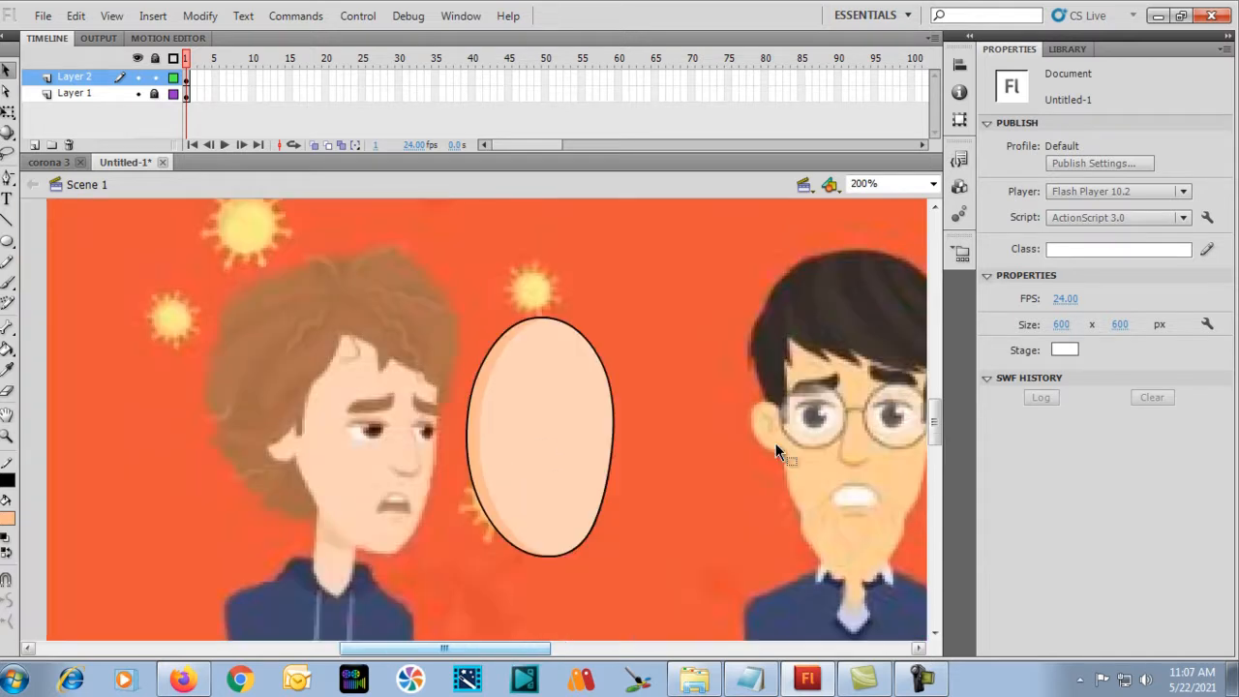
key(ctrl+minus)
key(ctrl+minus)
key(ctrl+equal)
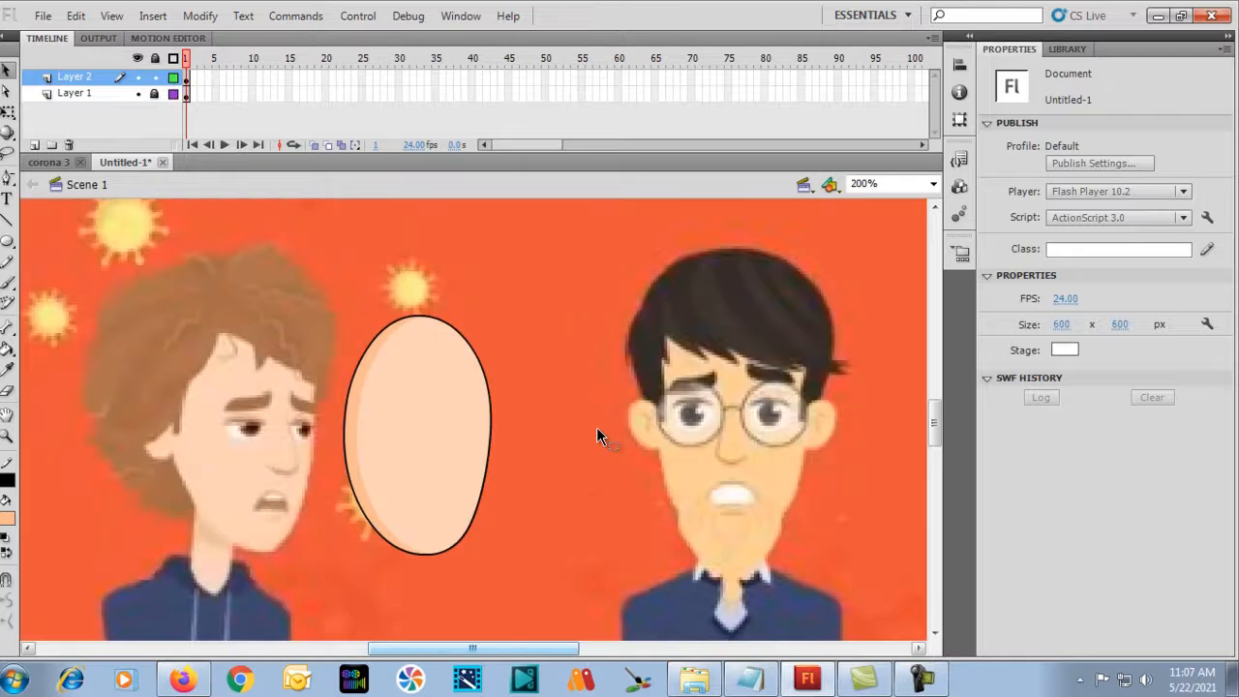
key(ctrl+equal)
key(h)
drag(624, 398, 197, 358)
key(ctrl+equal)
key(p)
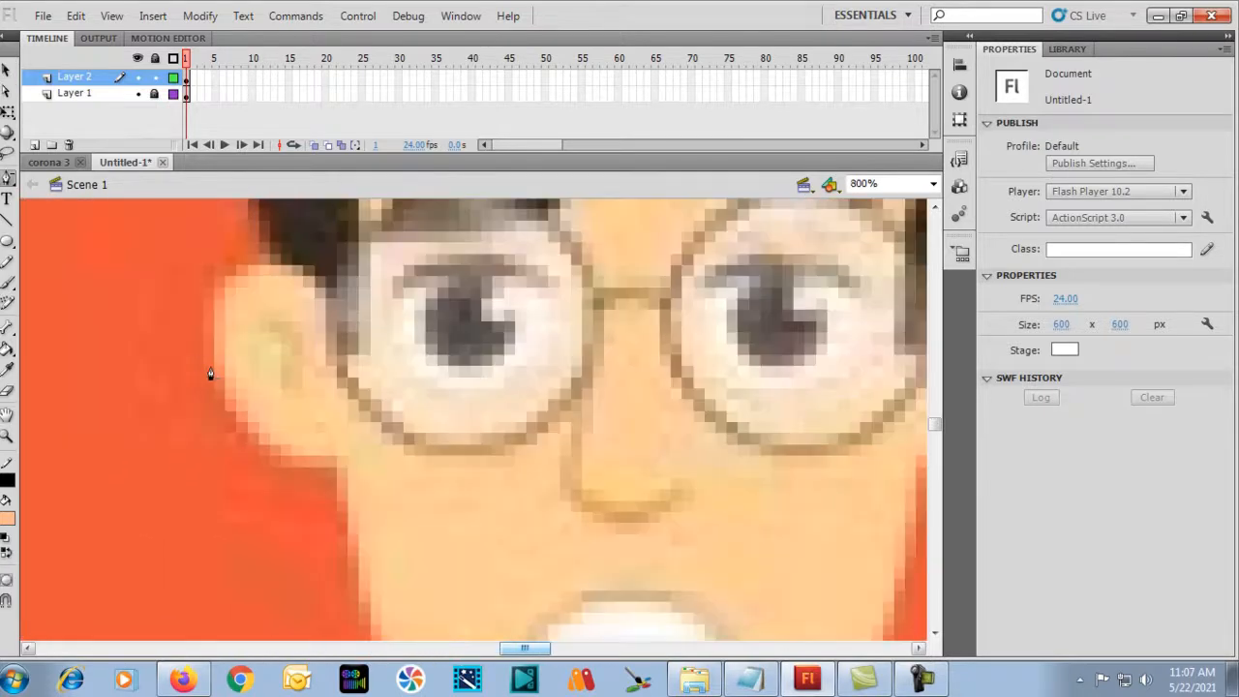
key(ctrl+minus)
click(7, 244)
drag(345, 346, 408, 441)
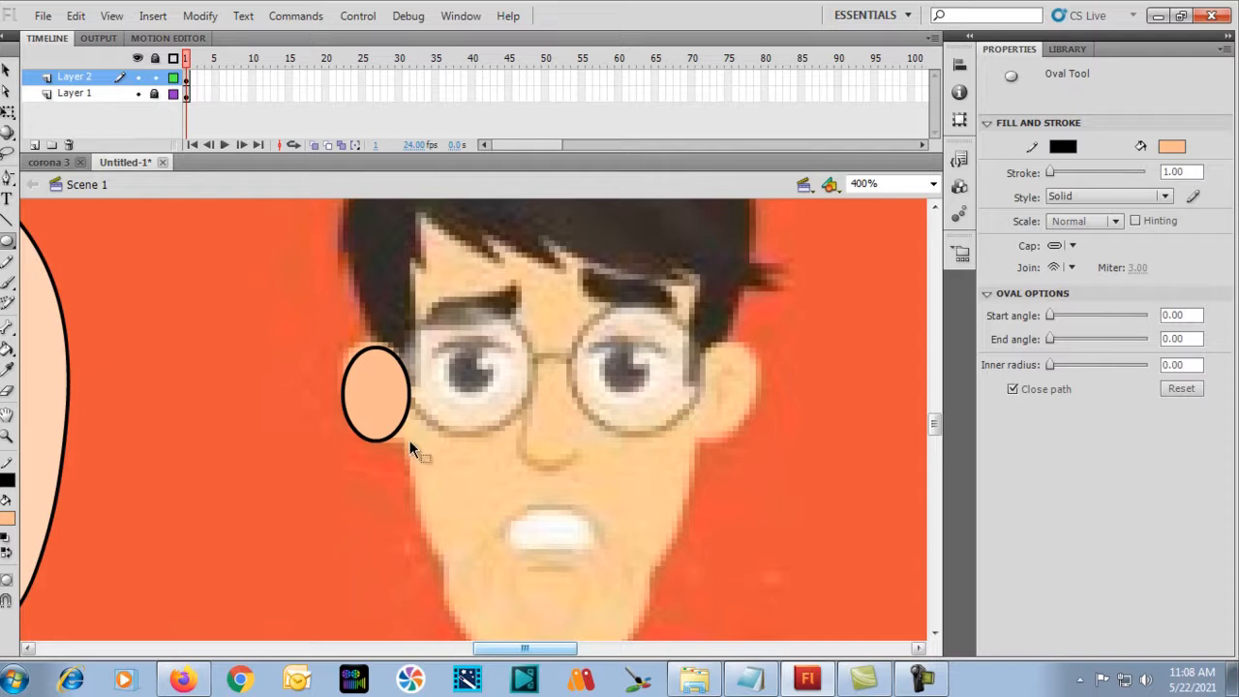
key(v)
click(384, 404)
key(Delete)
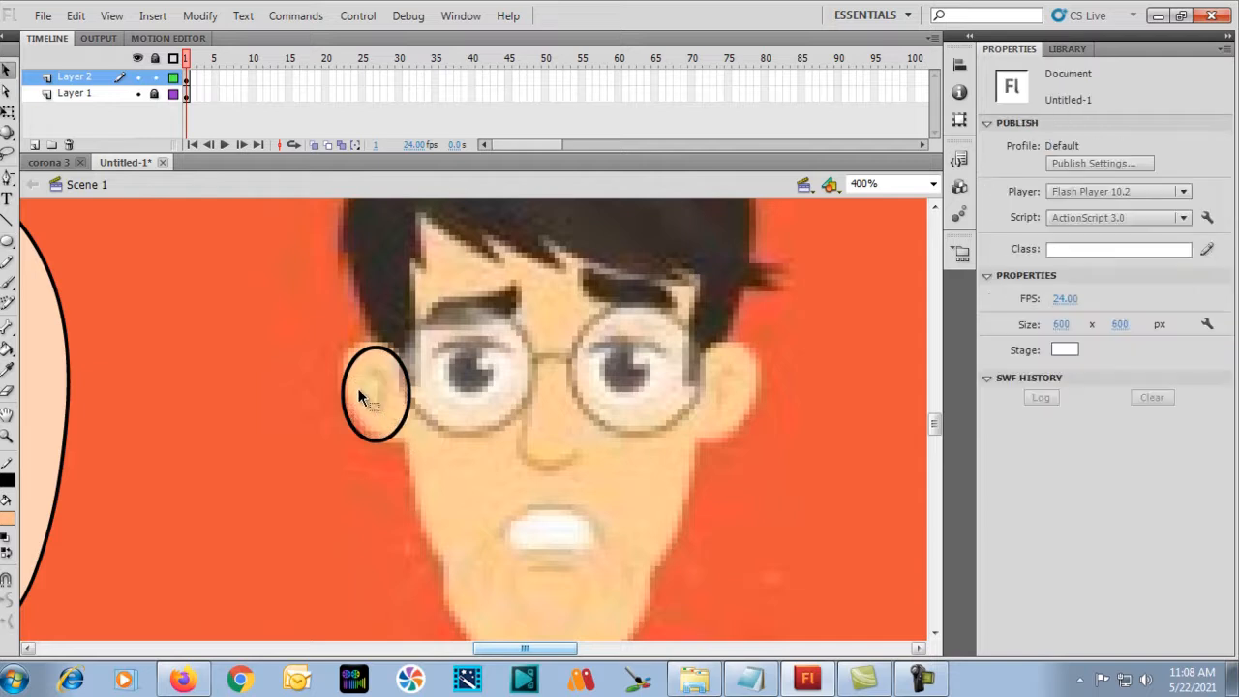
Shift the ear oval up slightly, skew its lower end toward the face and widen it to fit the reference ear.
click(49, 162)
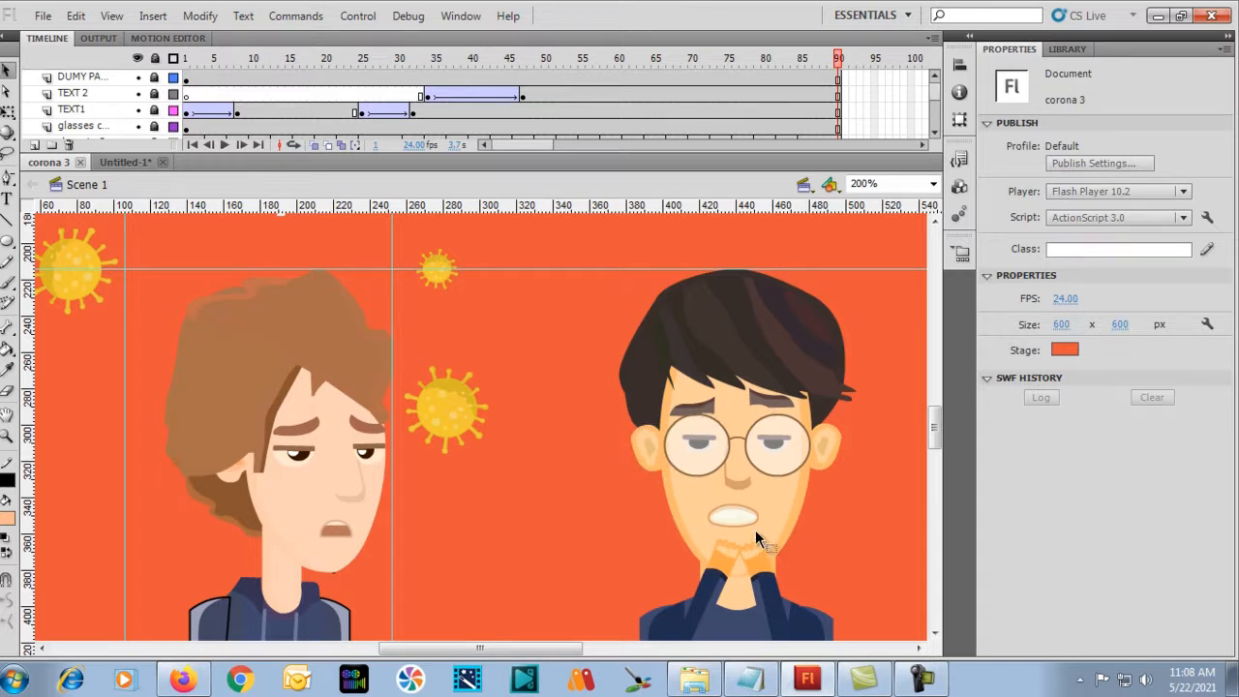
click(142, 160)
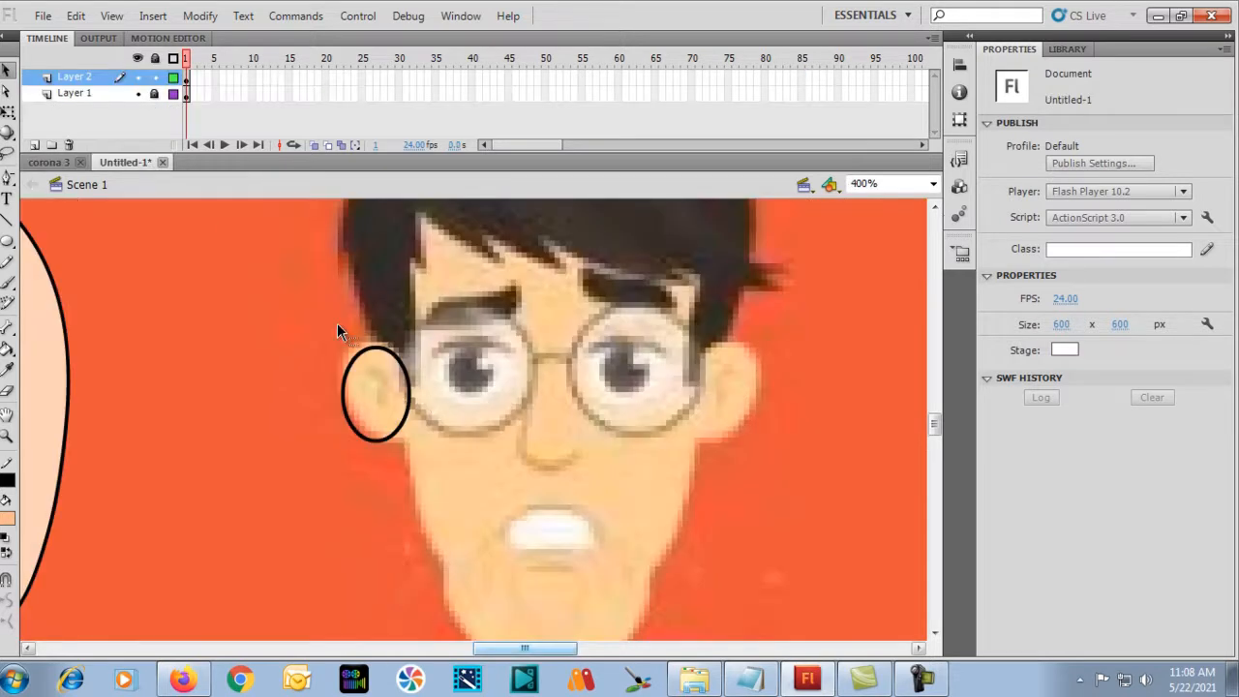
click(369, 347)
drag(370, 348, 368, 340)
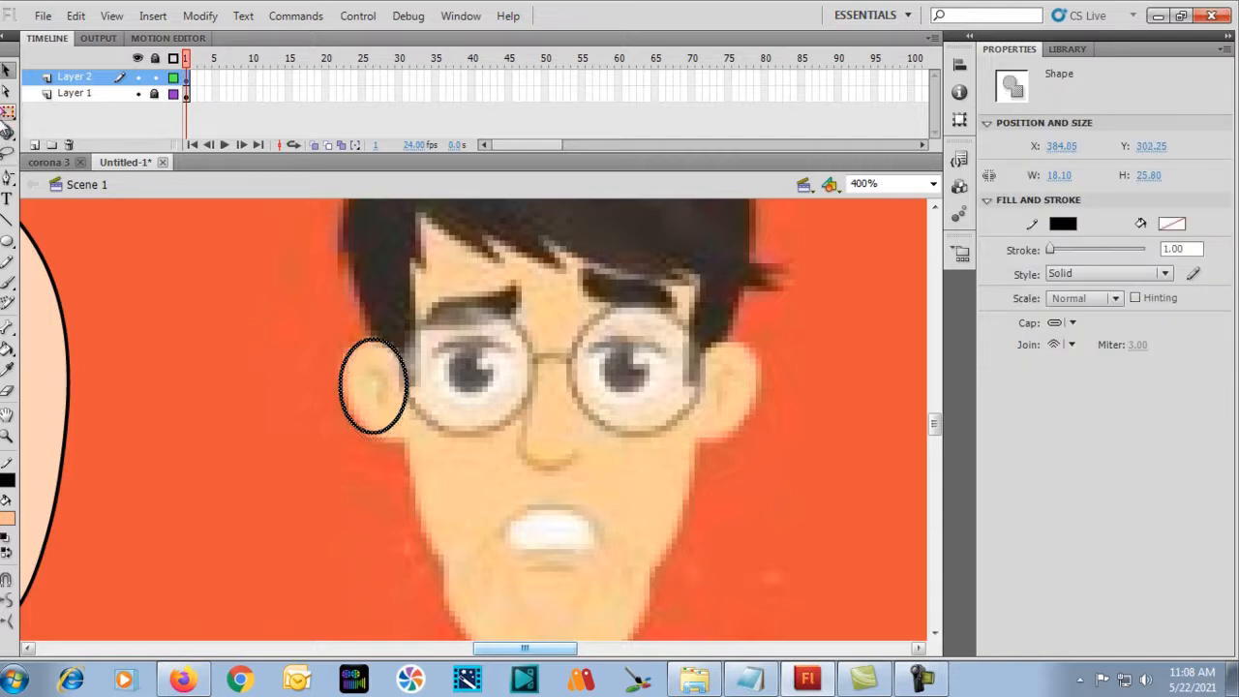
click(8, 110)
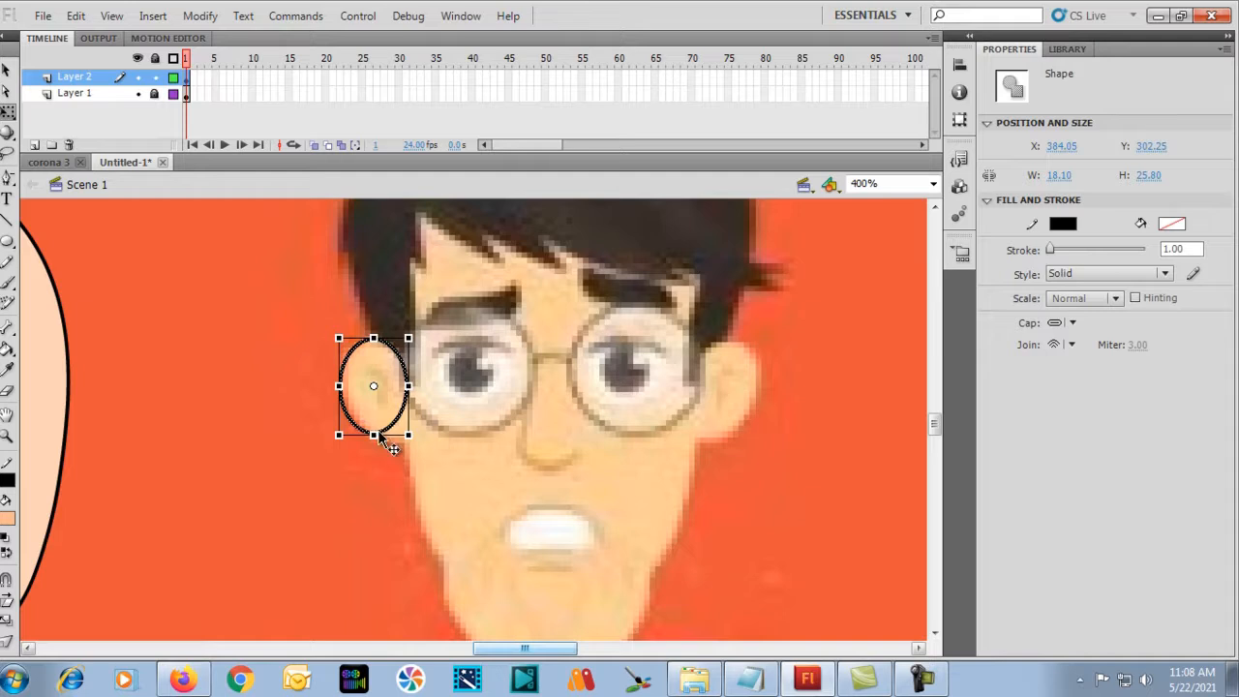
drag(374, 434, 402, 438)
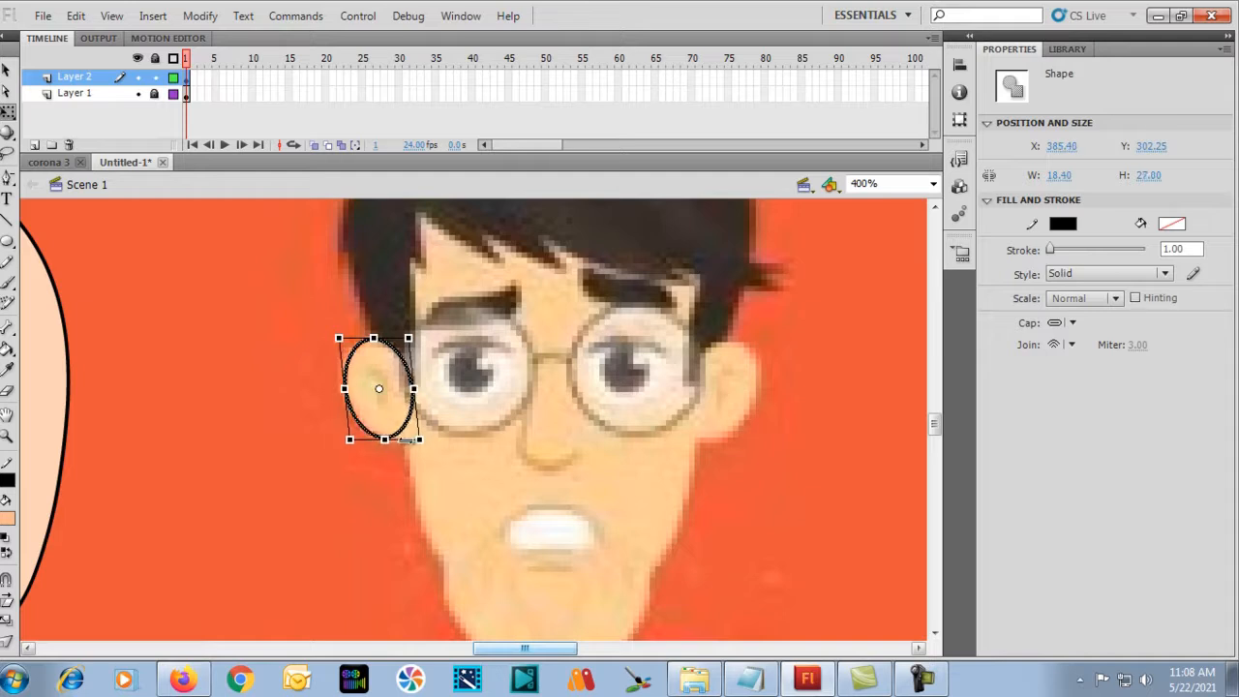
drag(344, 387, 339, 386)
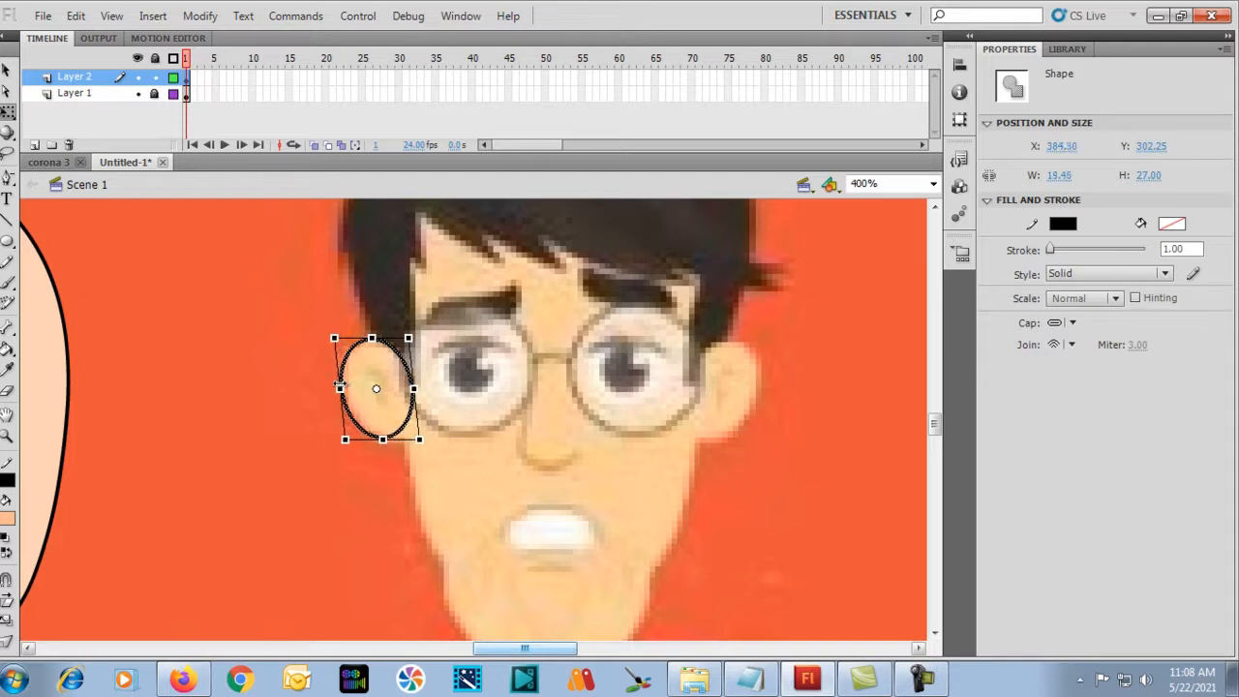
Delete the oval outline over the reference ear.
click(286, 364)
drag(303, 310, 436, 453)
key(Delete)
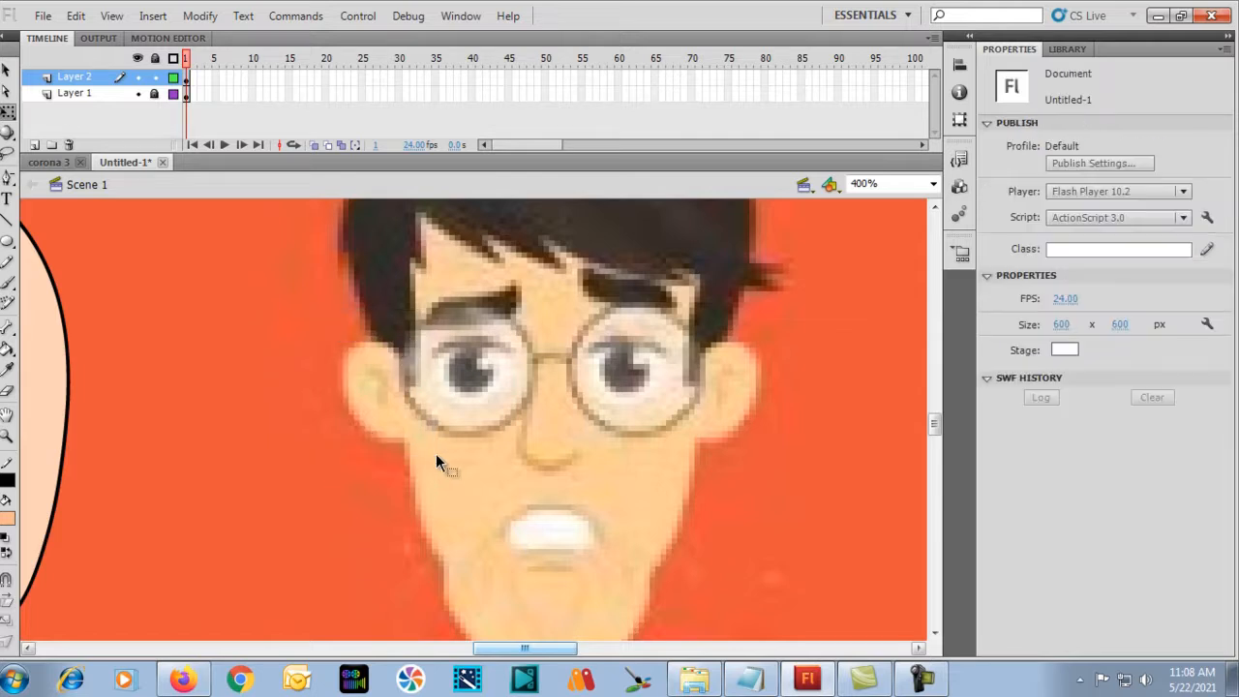
Sketch a freehand outline with the Pencil tool around the left-side ear of the man with glasses.
key(i)
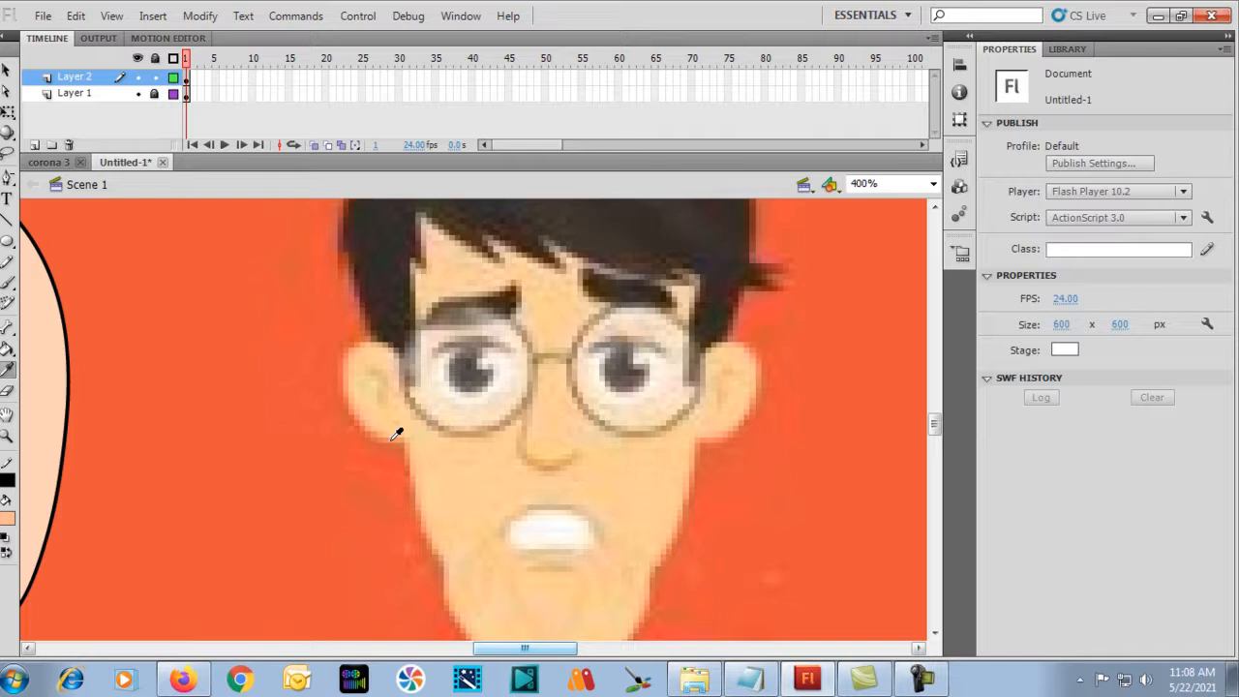
key(n)
key(s)
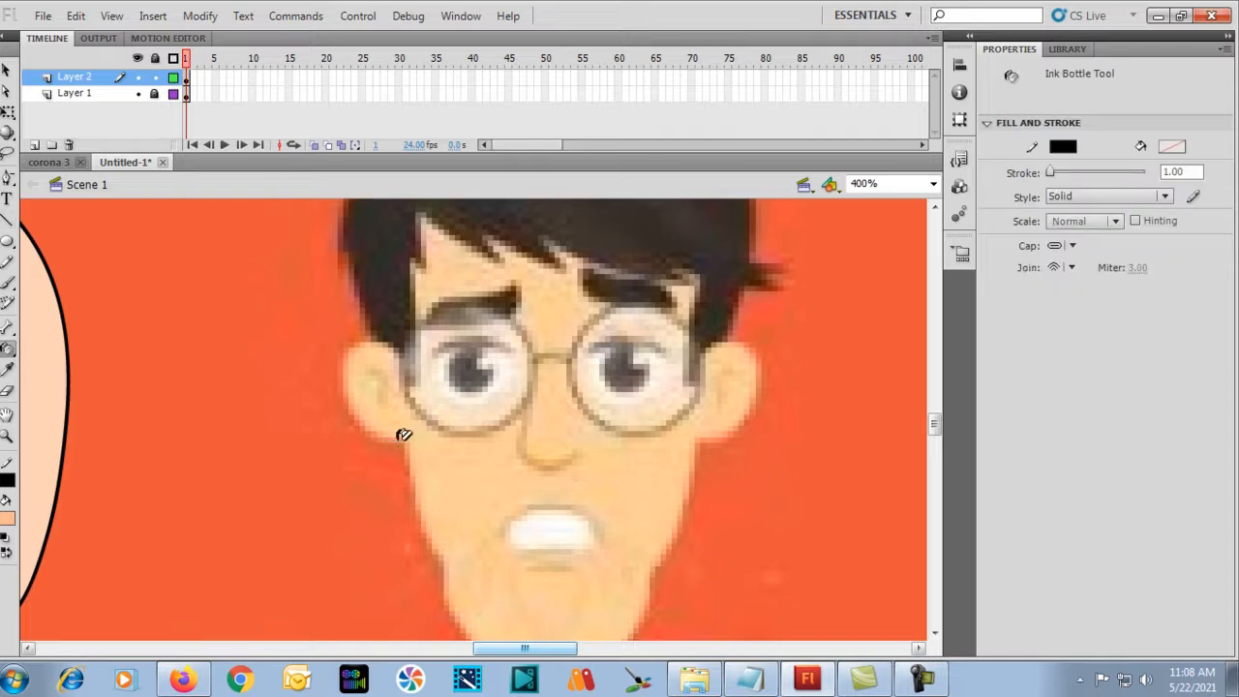
click(8, 265)
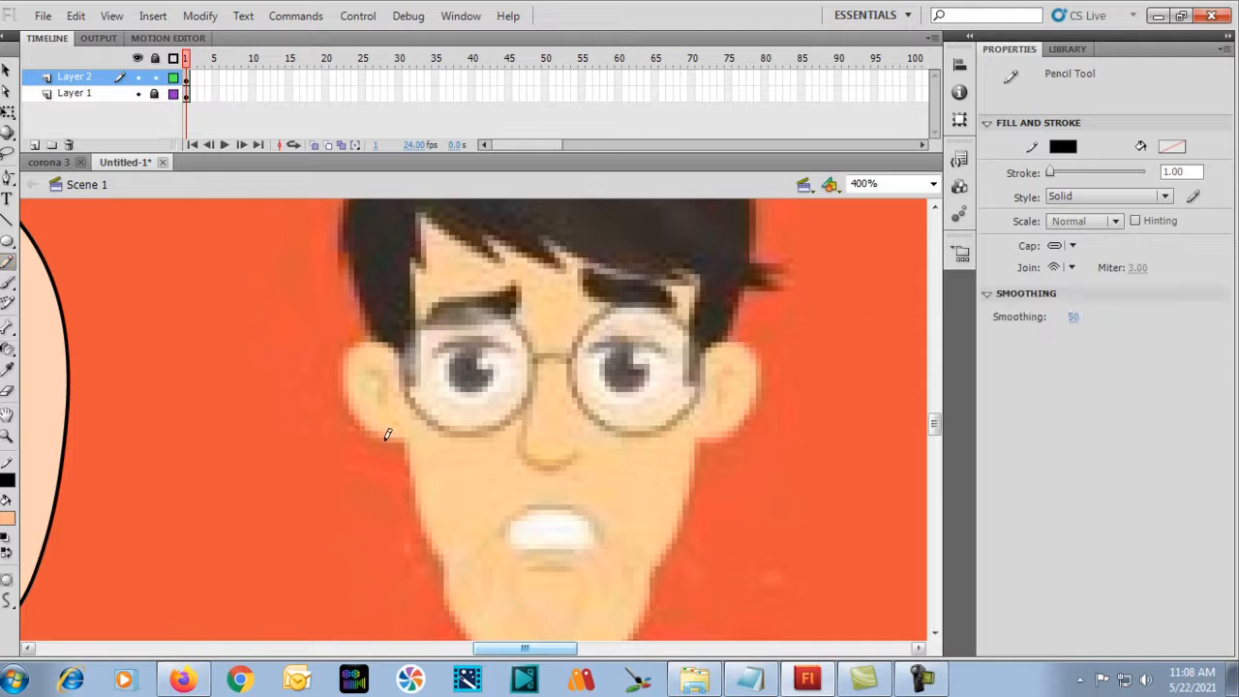
mouse_move(401, 436)
mouse_down()
mouse_move(377, 436)
mouse_move(349, 406)
mouse_move(335, 363)
mouse_move(354, 341)
mouse_up()
mouse_move(378, 337)
mouse_down()
mouse_move(405, 370)
mouse_move(403, 458)
mouse_up()
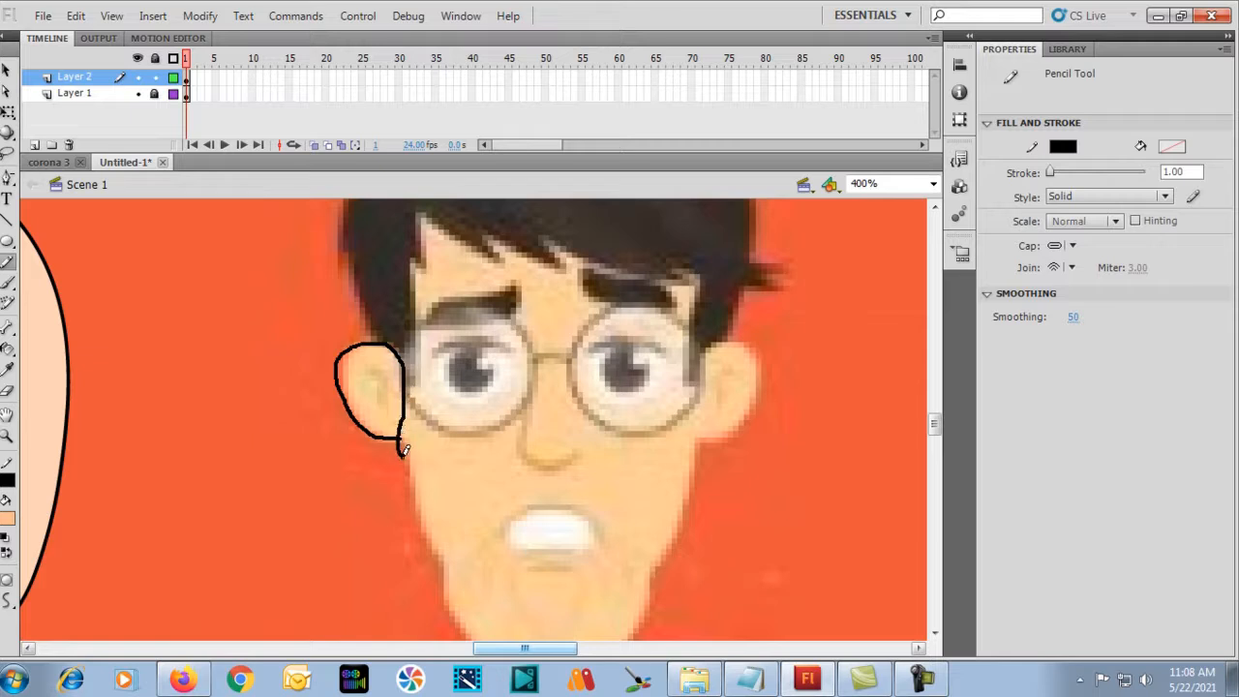
Delete the line end sticking out below the ear outline and straighten its lower corner into a clean closed point.
key(v)
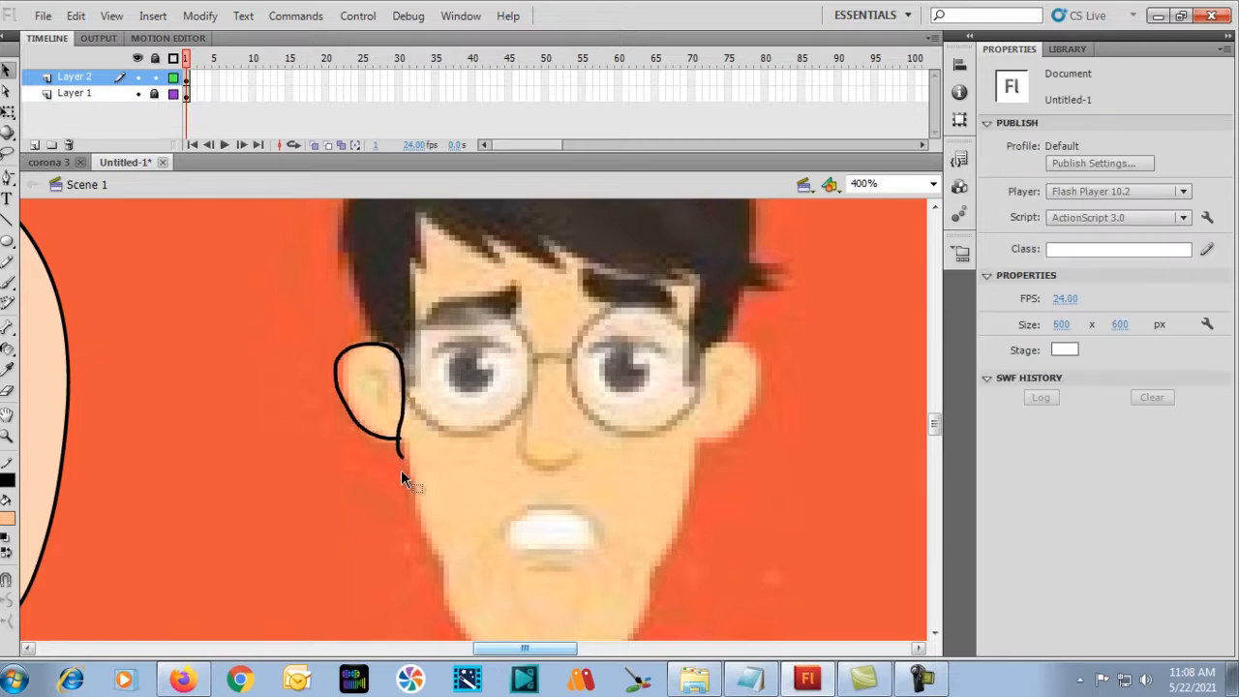
click(400, 456)
key(Delete)
key(ctrl+=)
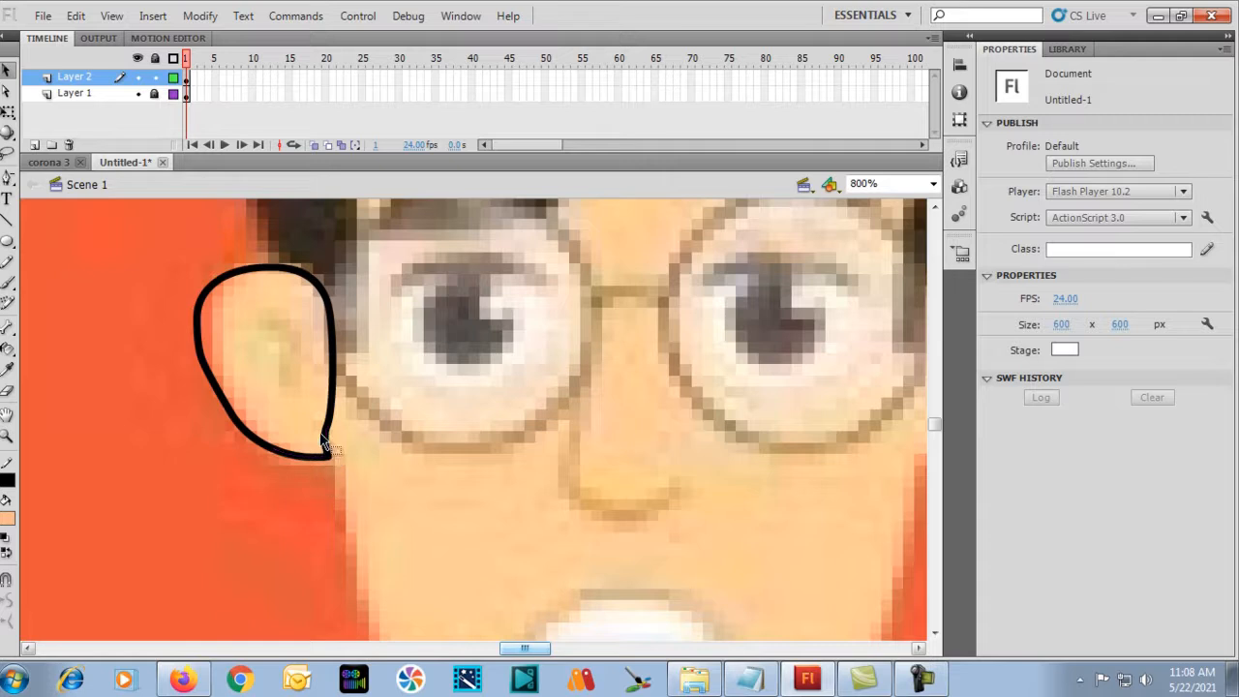
drag(326, 455, 331, 453)
Draw an inner contour line following the ear's outer edge and a short curve inside the ear with the Pencil tool.
key(y)
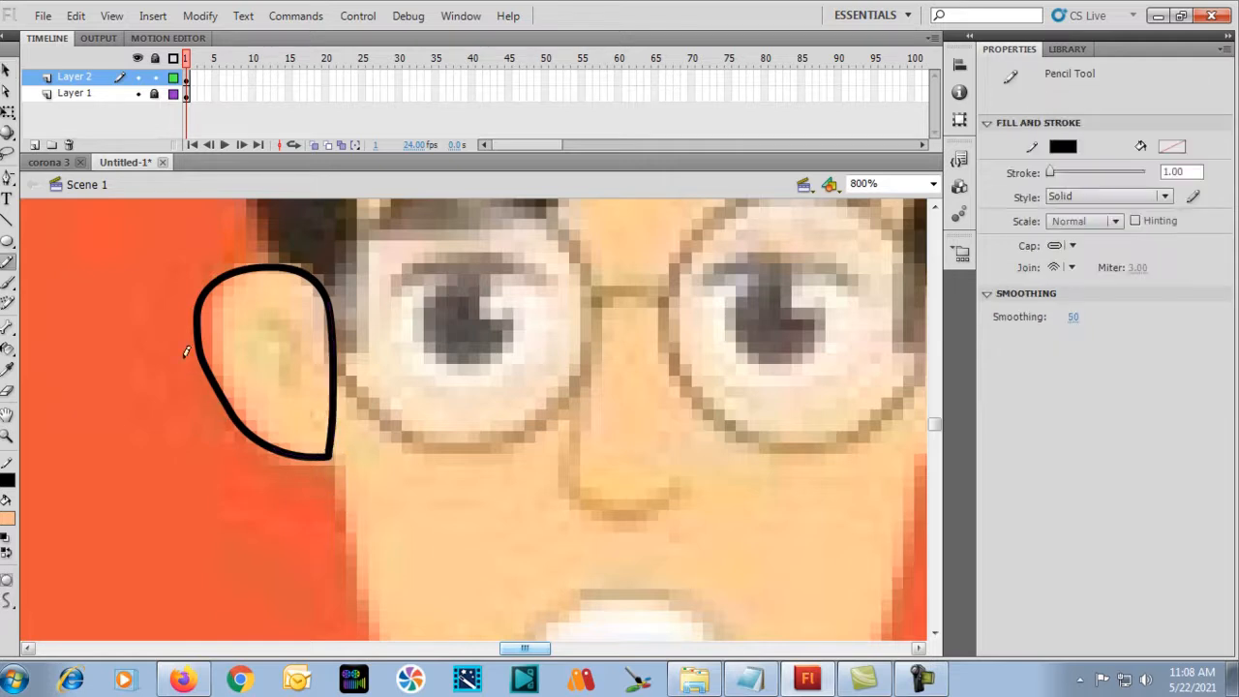
mouse_move(323, 463)
mouse_down()
mouse_move(228, 368)
mouse_move(218, 311)
mouse_move(260, 281)
mouse_move(363, 308)
mouse_up()
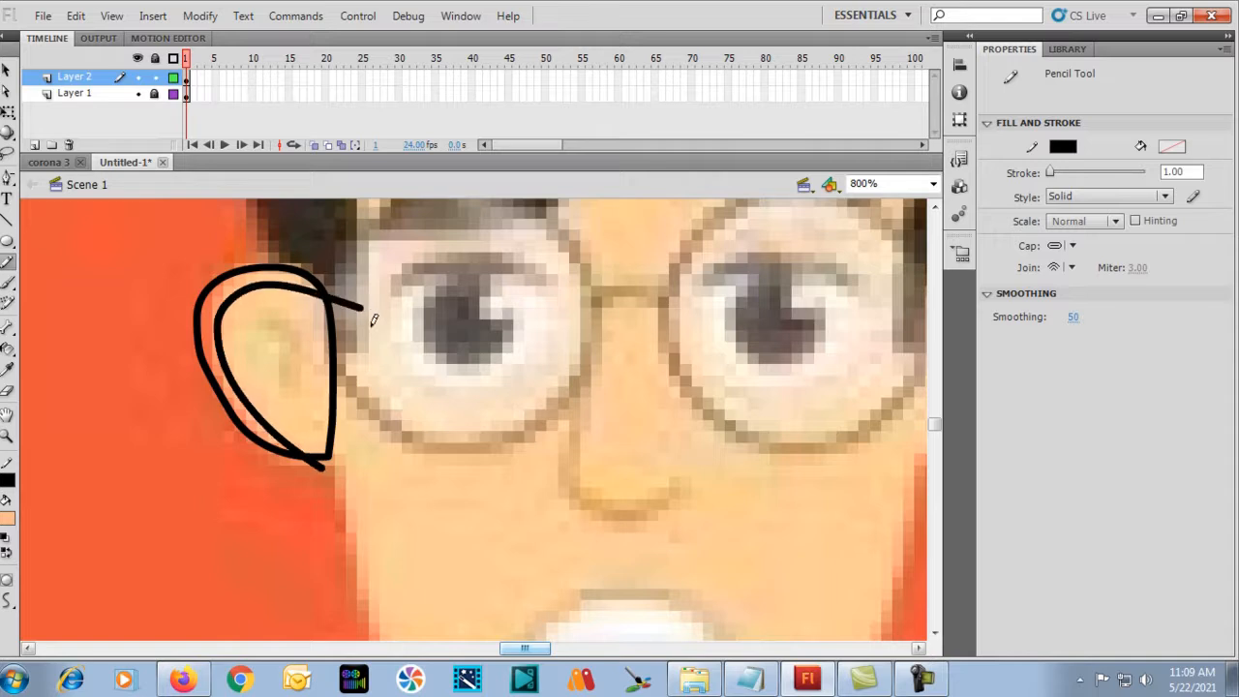
key(alt+Tab)
key(alt+Tab)
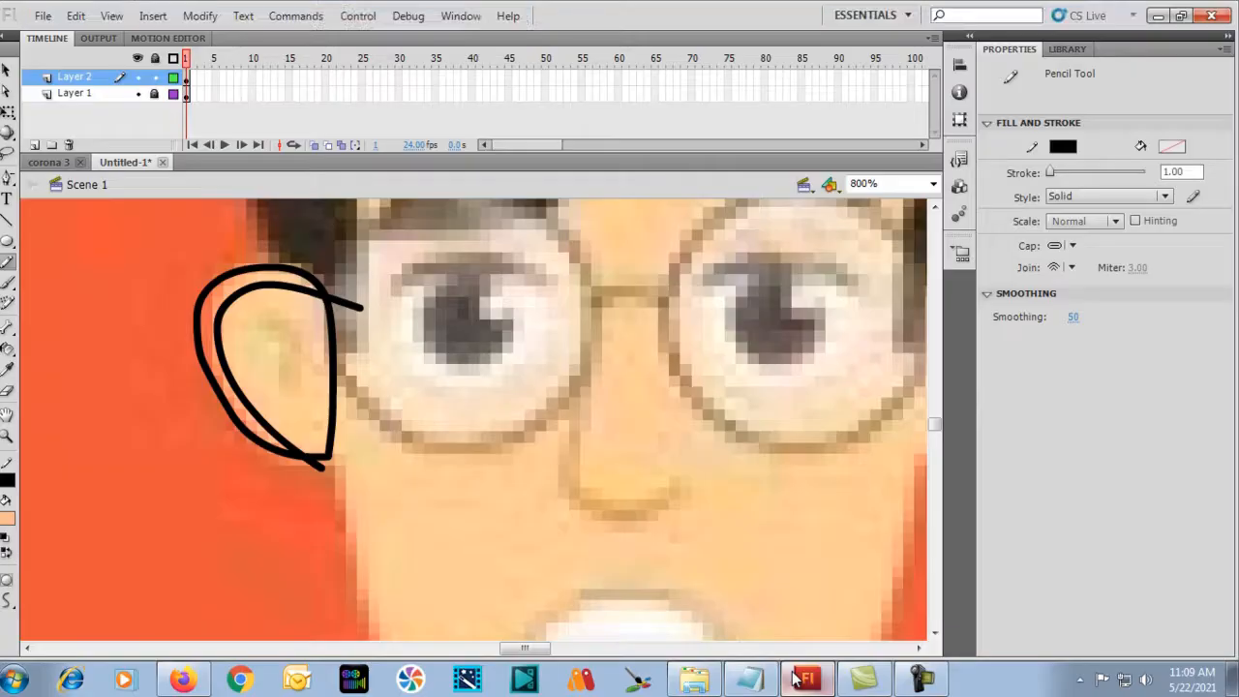
click(49, 162)
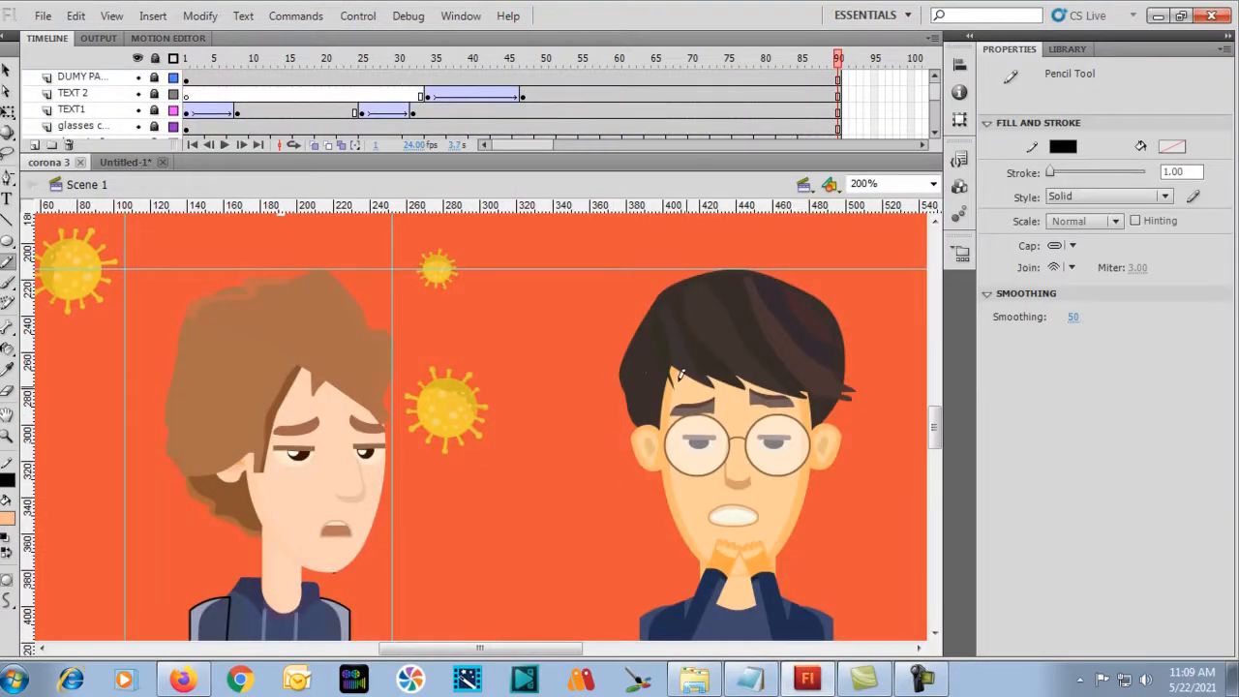
click(124, 162)
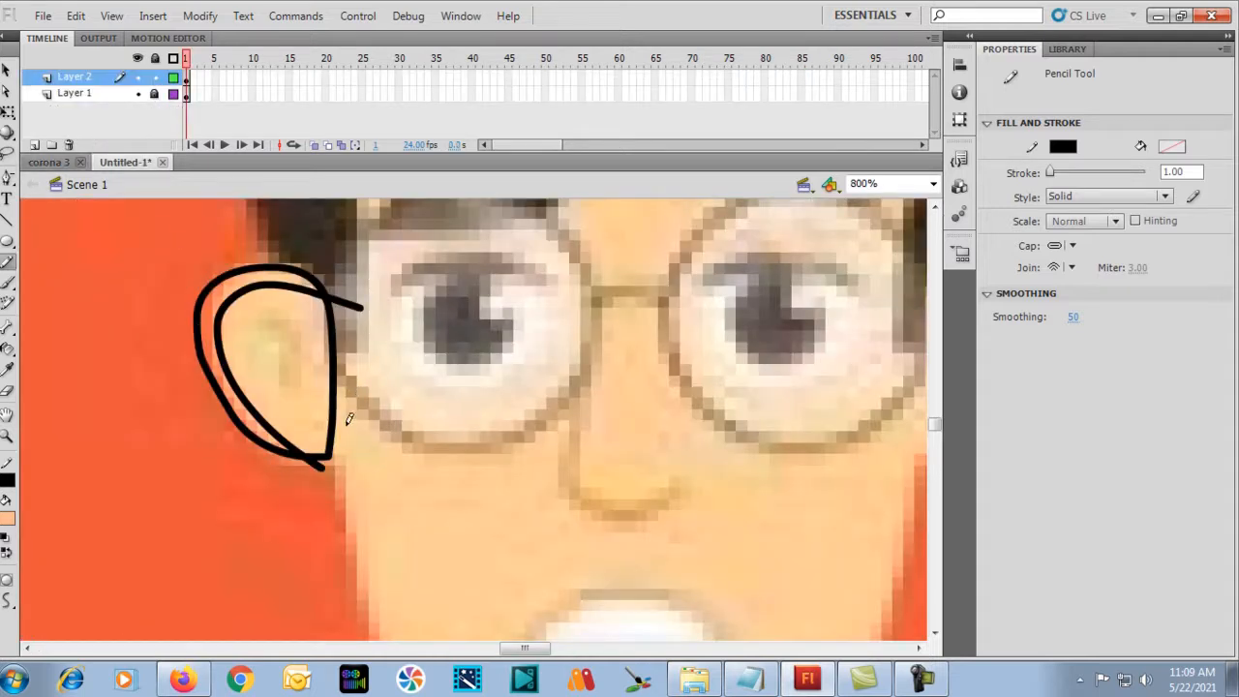
mouse_move(337, 432)
mouse_down()
mouse_move(297, 355)
mouse_move(348, 330)
mouse_move(388, 338)
mouse_up()
key(ctrl+minus)
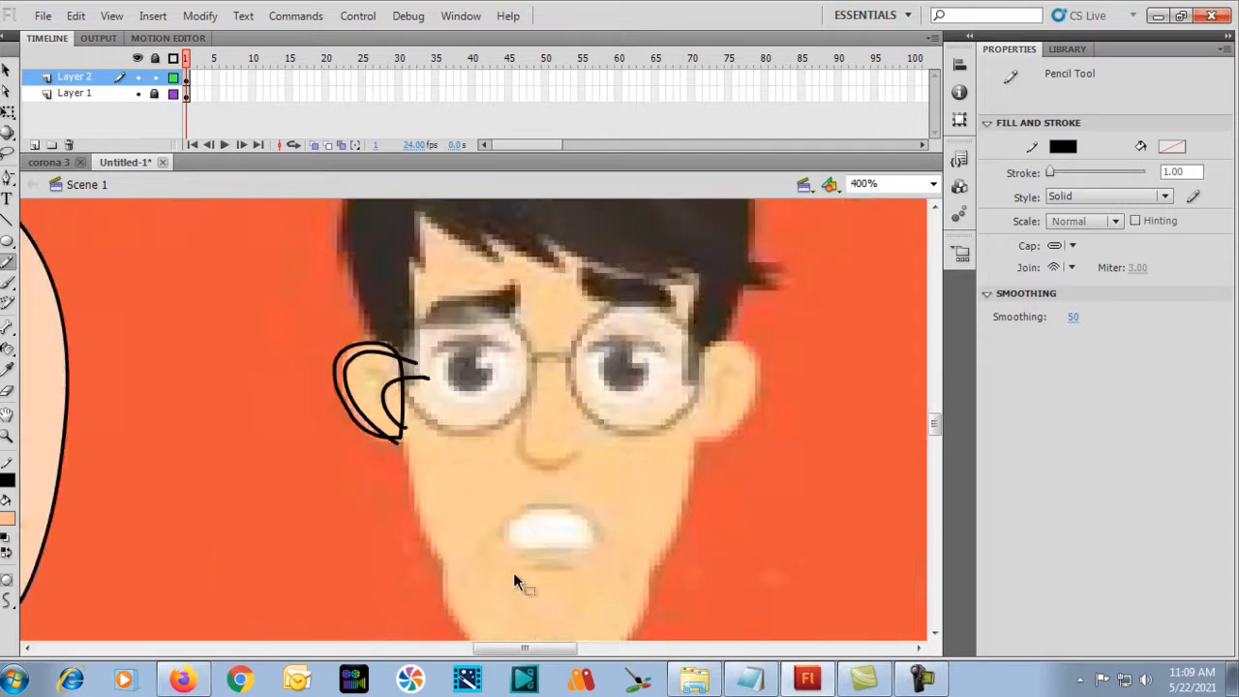
Fill the middle area of the ear with the skin tone sampled from the face of the man with glasses.
key(v)
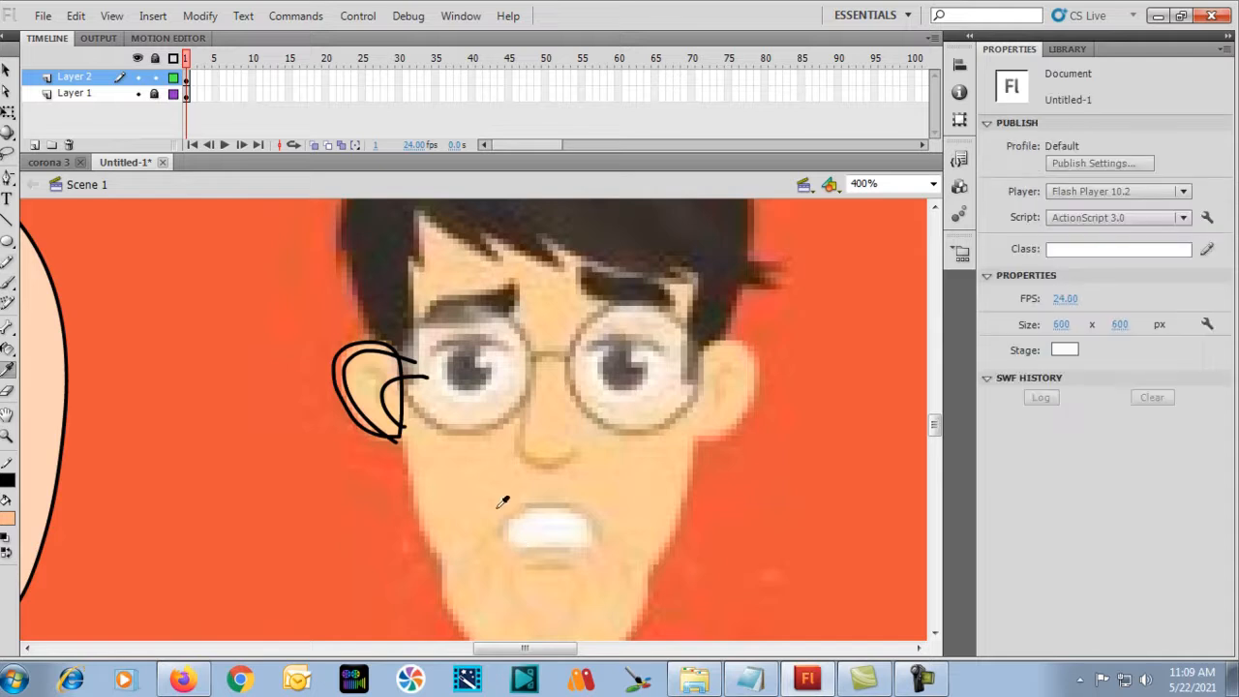
key(k)
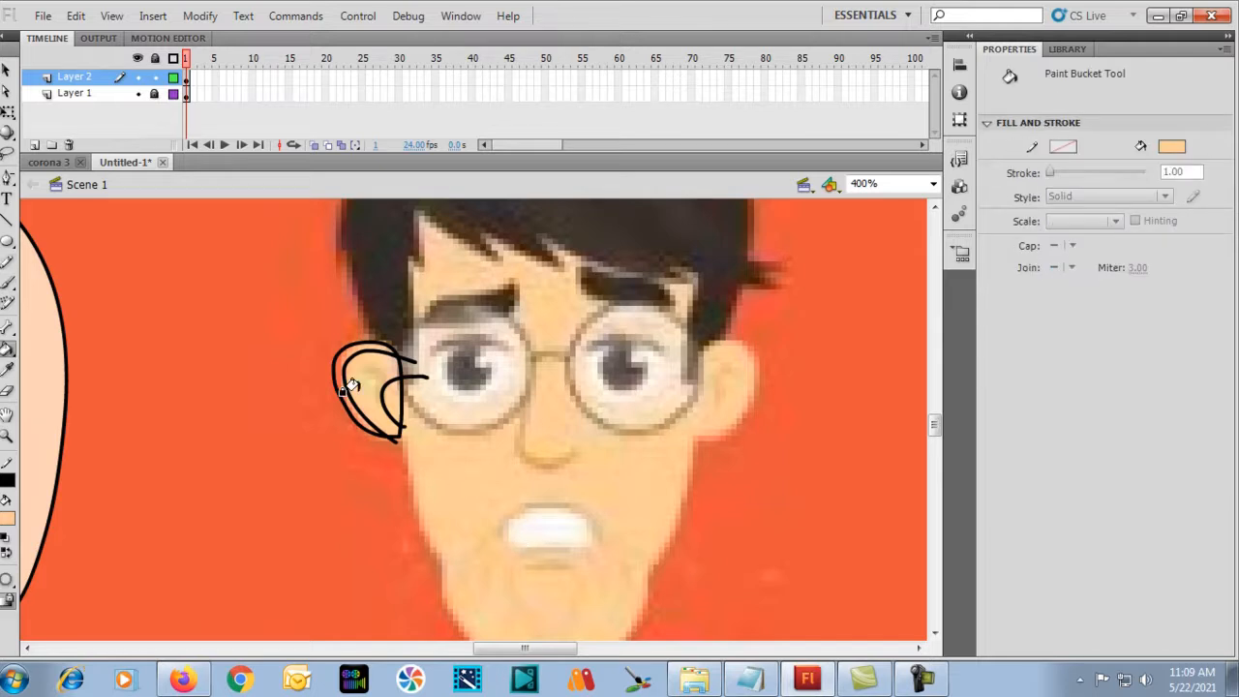
click(347, 388)
key(ctrl+z)
click(13, 517)
click(281, 315)
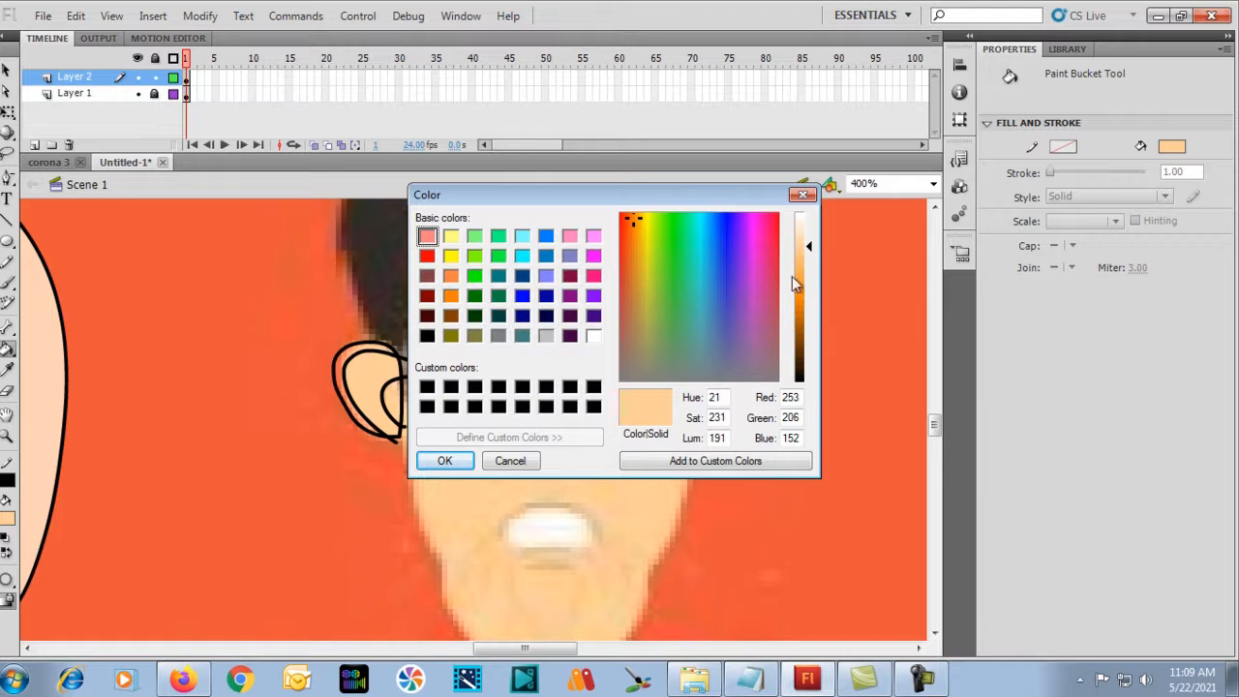
click(803, 194)
key(ctrl+minus)
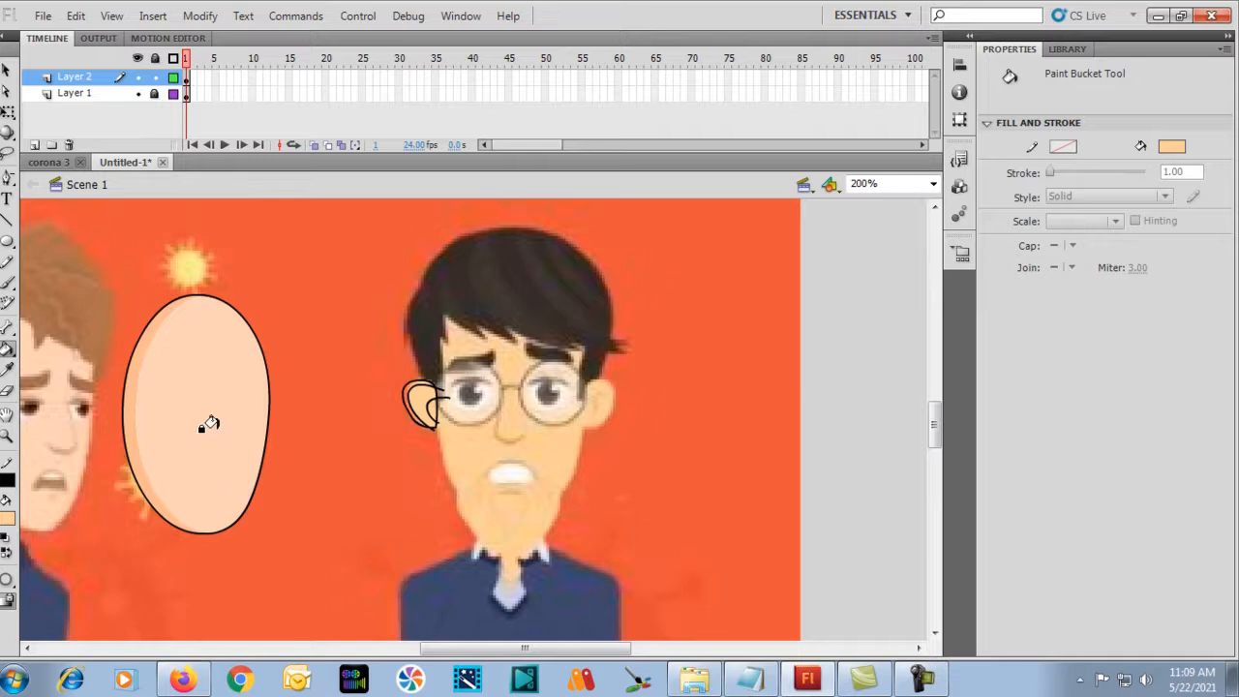
Fill the ear's middle area with the light skin tone of the drawn face and its outer rim with the face's shading tone.
click(6, 72)
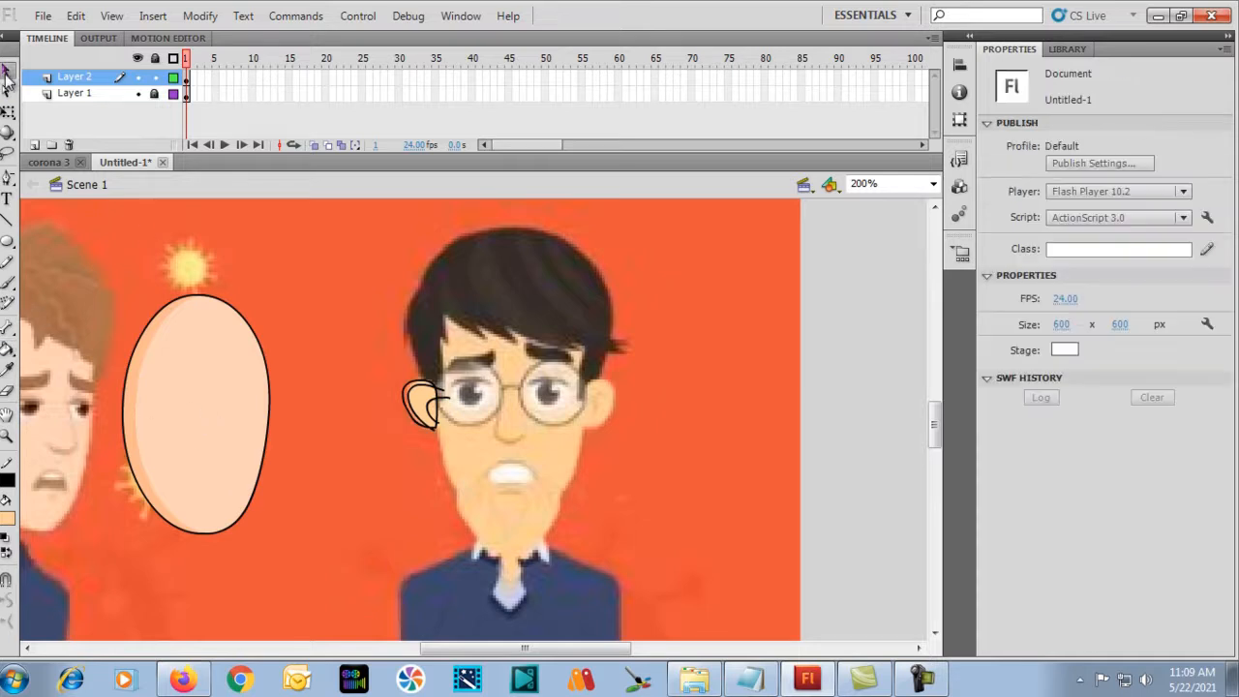
key(k)
click(420, 400)
click(6, 370)
click(132, 388)
click(406, 388)
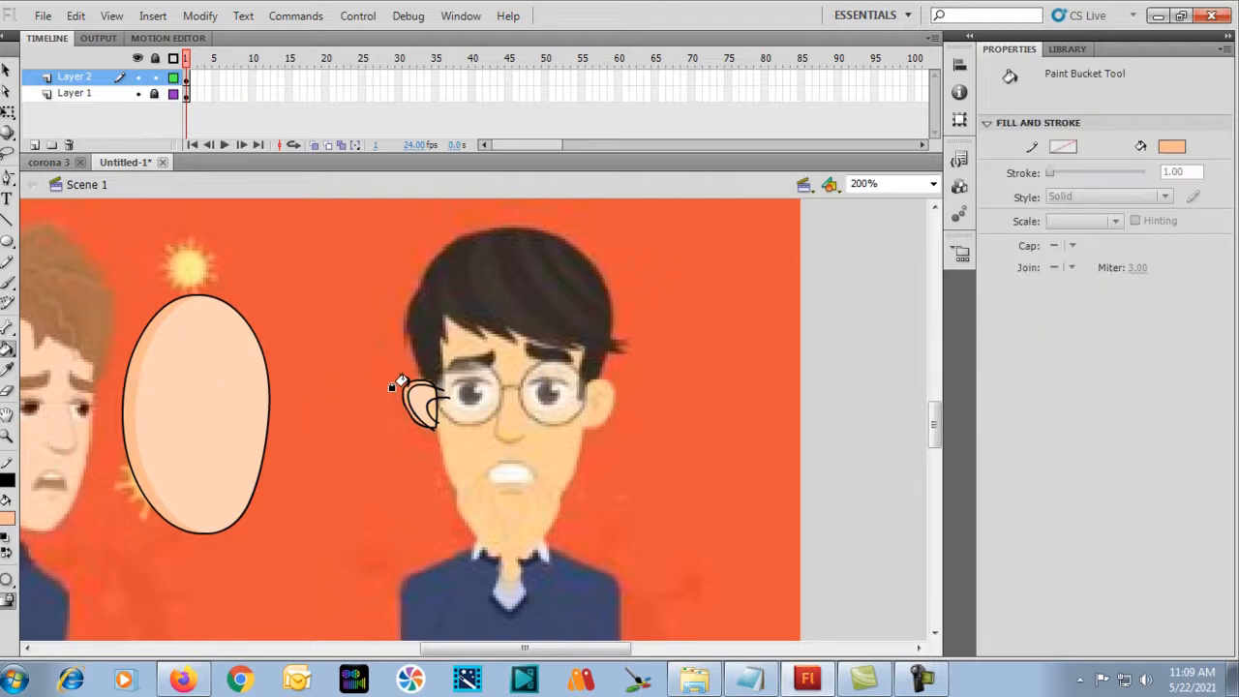
Darken the fill colour to Red 250, Green 168, Blue 114 and fill the small inner area of the ear.
click(7, 518)
click(280, 314)
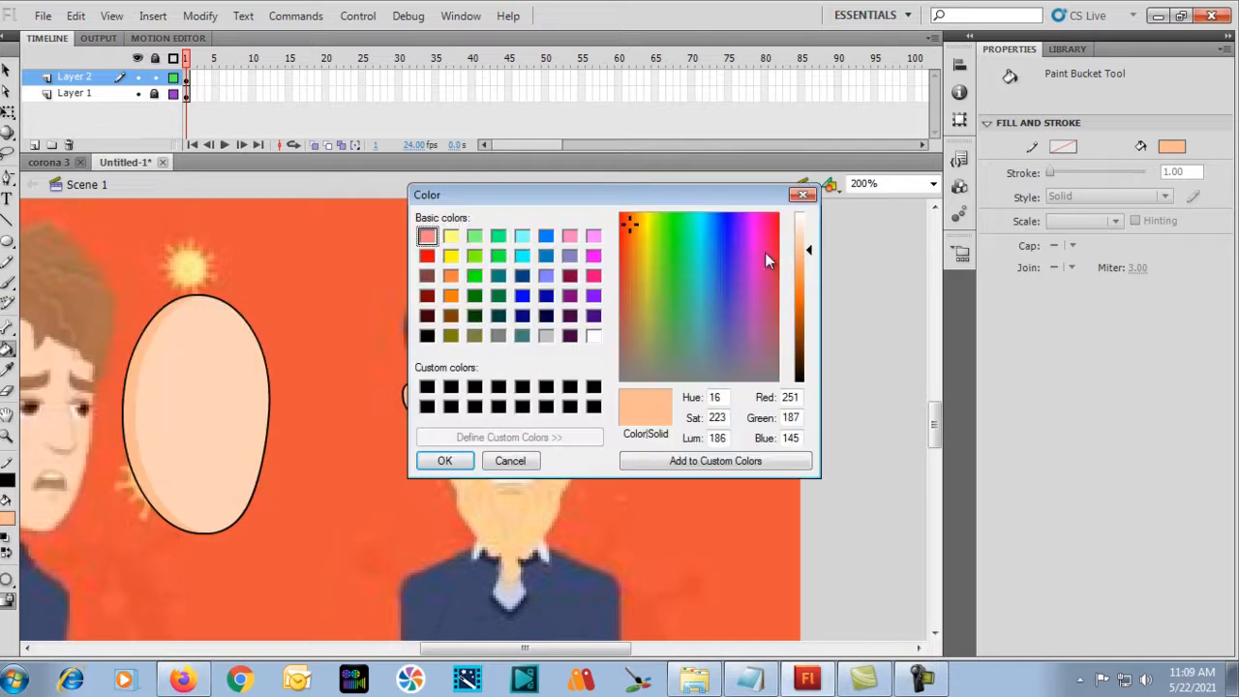
drag(807, 252, 804, 262)
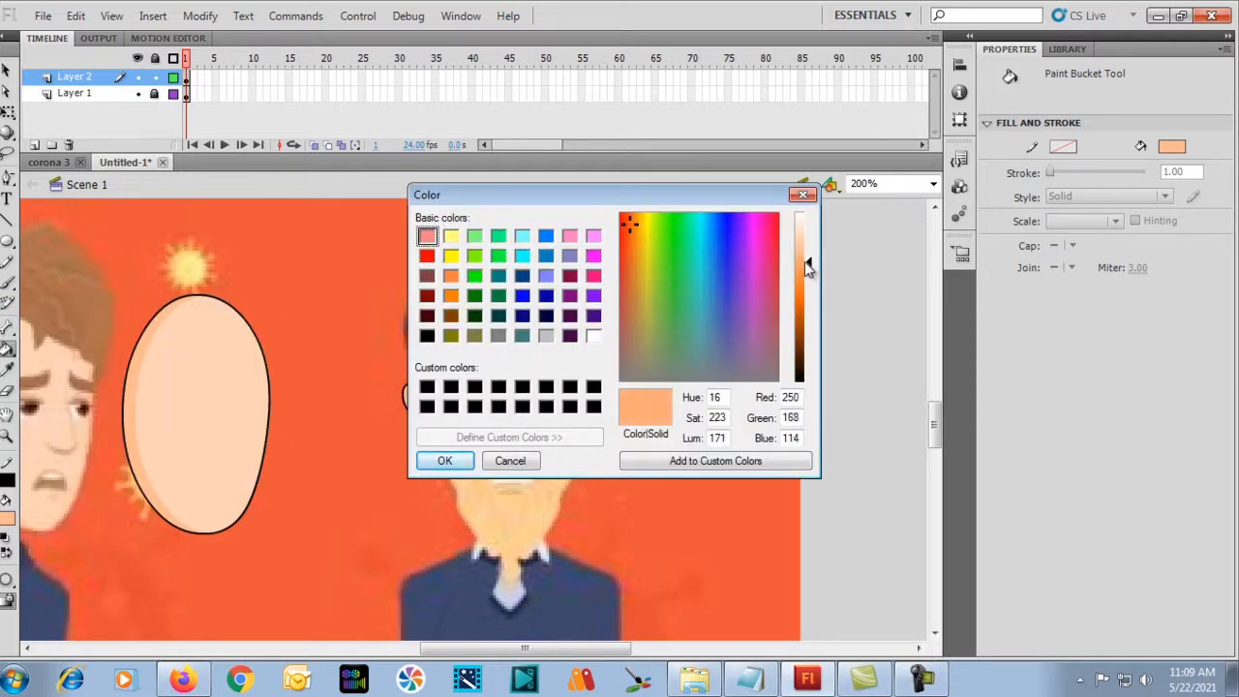
click(445, 460)
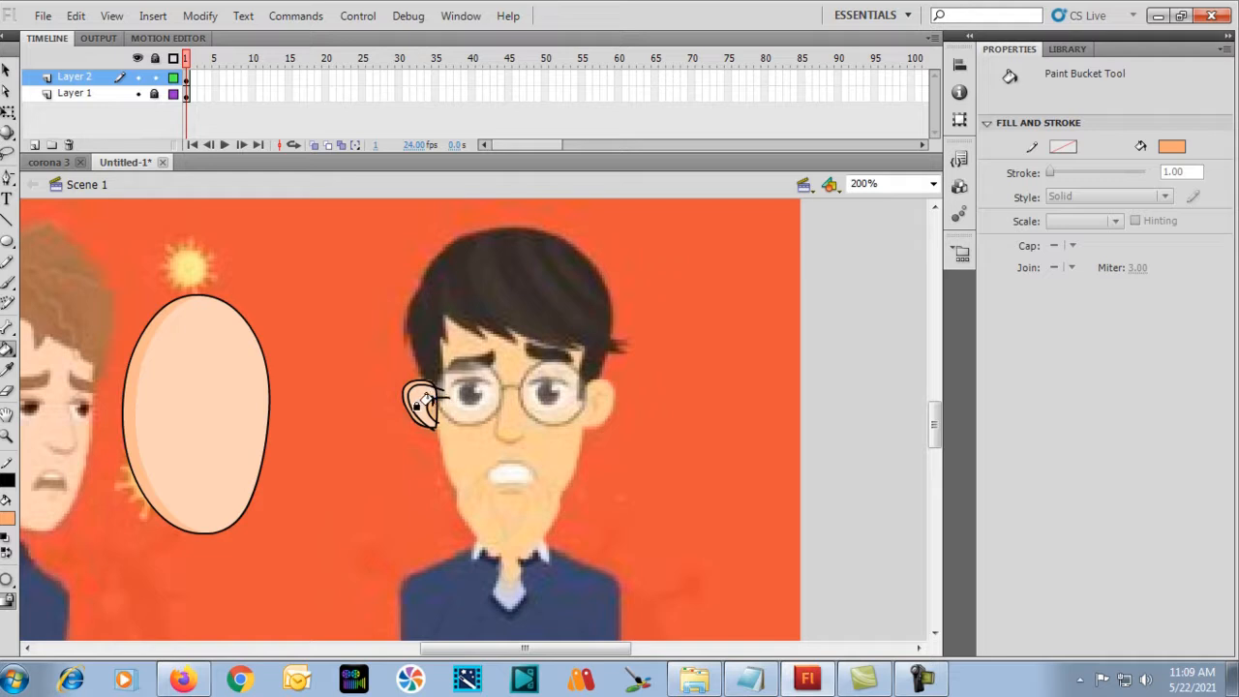
Delete the ear's inner contour line, inner curve and stray line ends, keeping the outer outline and the fills.
key(v)
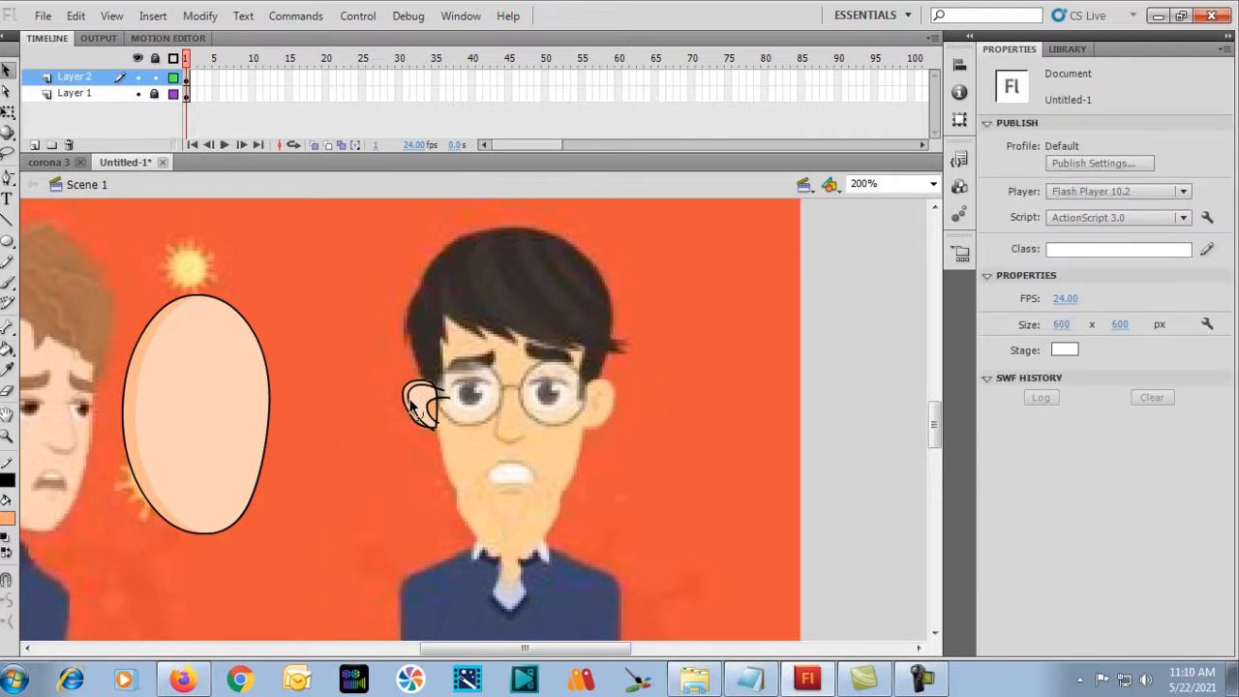
click(414, 408)
click(418, 407)
click(429, 414)
click(433, 442)
click(438, 421)
click(448, 394)
click(447, 395)
key(Delete)
click(442, 391)
key(Delete)
Group the ear's outline and fills, and group the face's outline and fills as a separate object.
drag(341, 364, 486, 489)
click(436, 429)
click(381, 373)
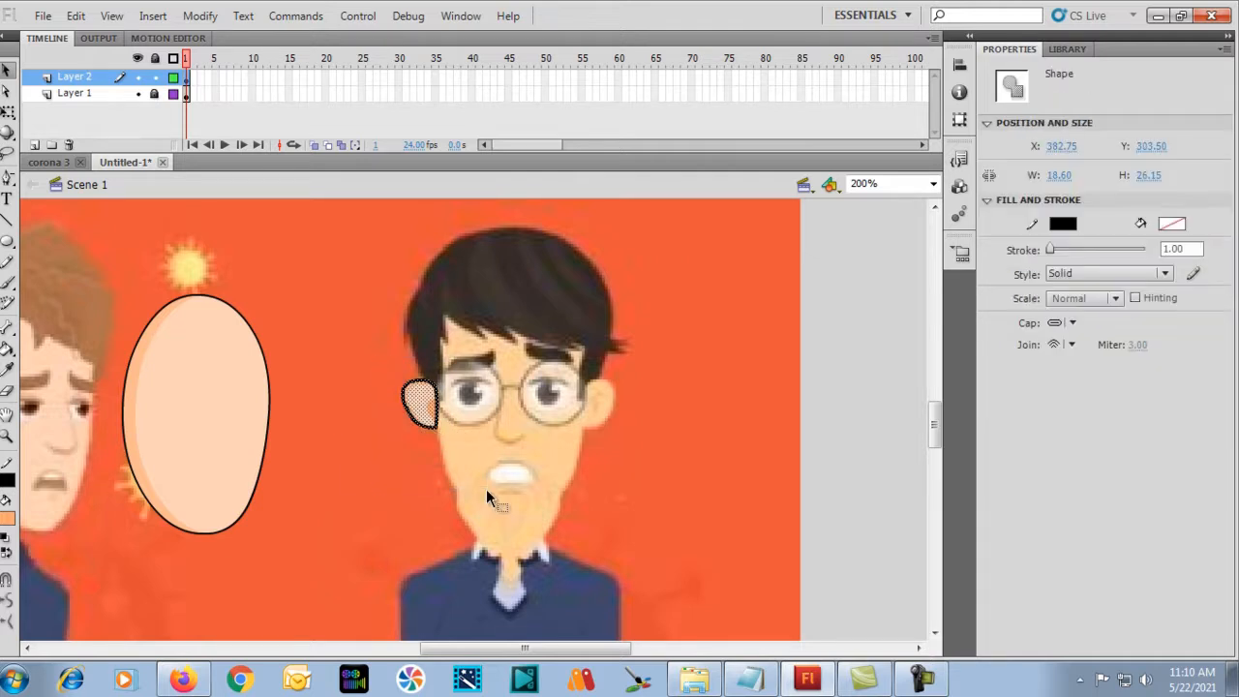
click(486, 489)
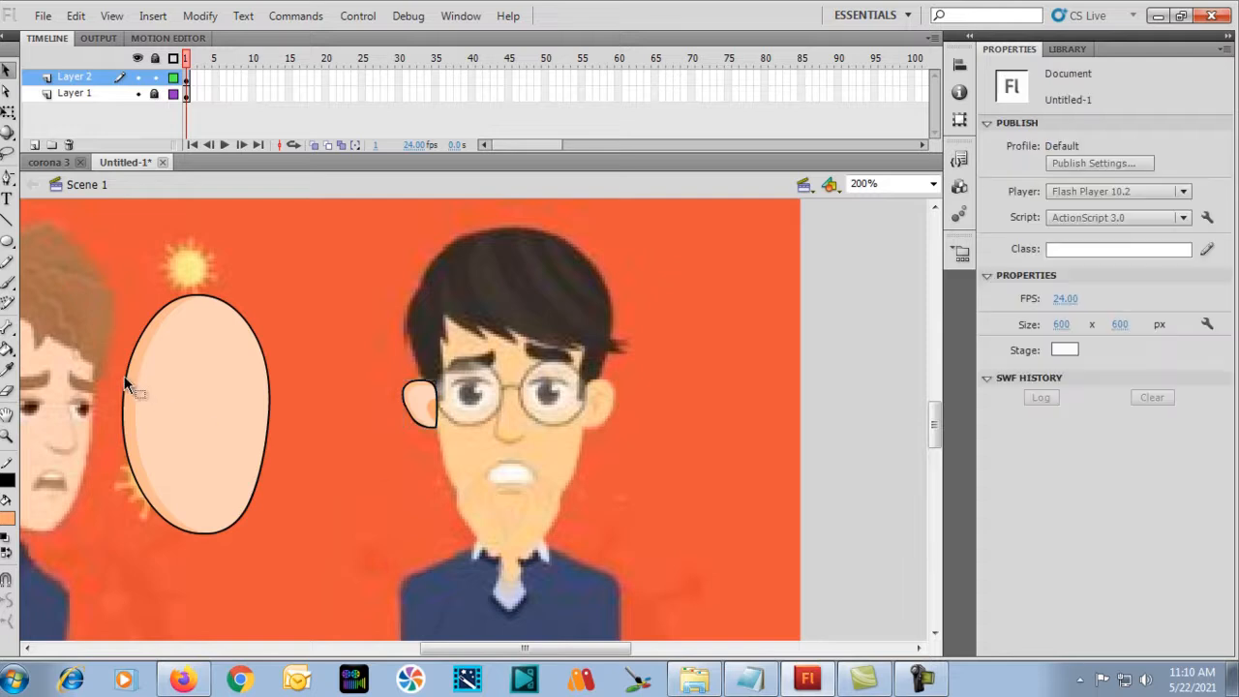
click(150, 399)
click(73, 321)
drag(69, 254, 300, 565)
key(ctrl+g)
Move the ear group horizontally until it joins the side edge of the drawn face, at X 213.75.
click(417, 403)
key(shift+Left)
key(shift+Left)
key(shift+Left)
key(shift+Left)
key(shift+Left)
key(shift+Left)
key(shift+Left)
key(shift+Left)
key(shift+Left)
key(shift+Left)
key(shift+Left)
key(shift+Left)
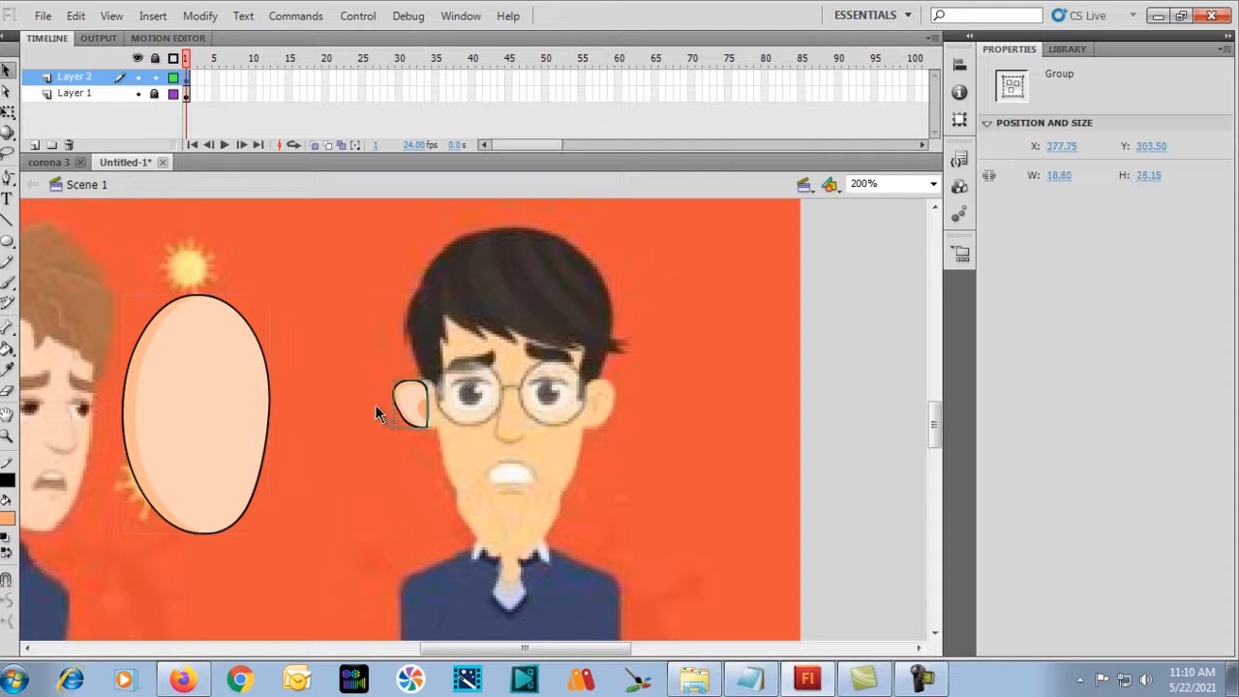
key(shift+Left)
key(shift+Left)
key(shift+Left)
key(shift+Left)
key(shift+Left)
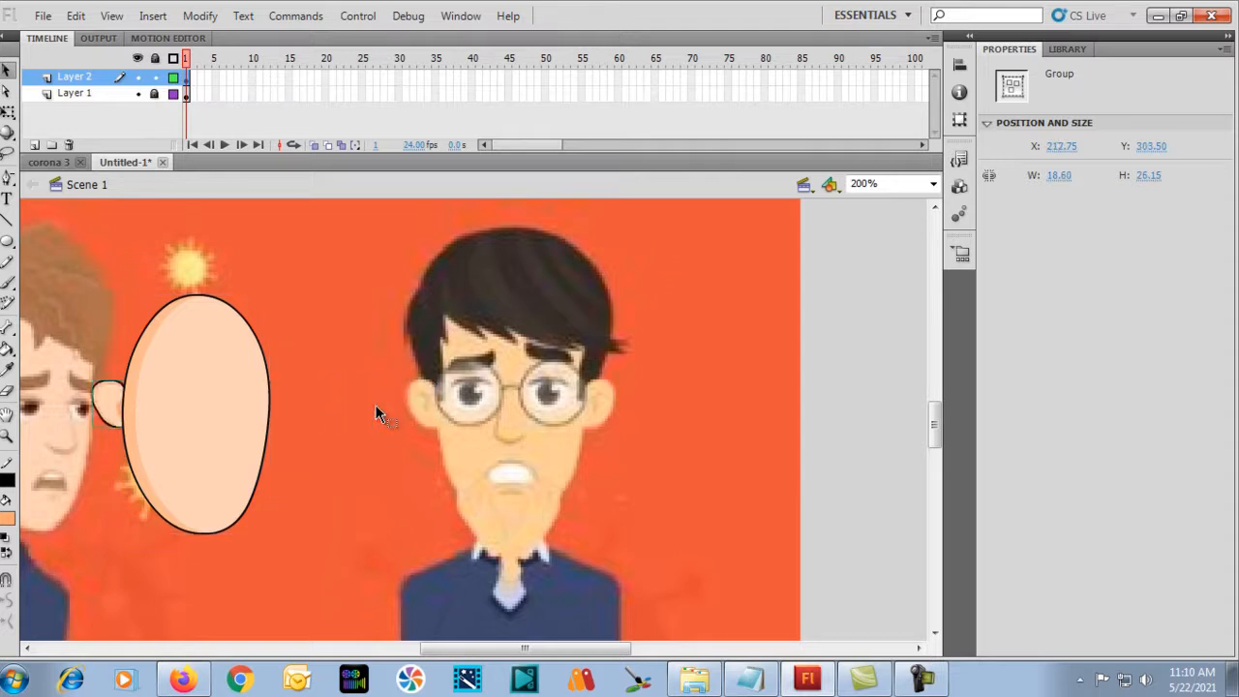
key(Right)
Place the drawn face and ear over the curly-haired man's head and lower the ear to Y 309.50 to match his ear.
key(ctrl+minus)
key(ctrl+equal)
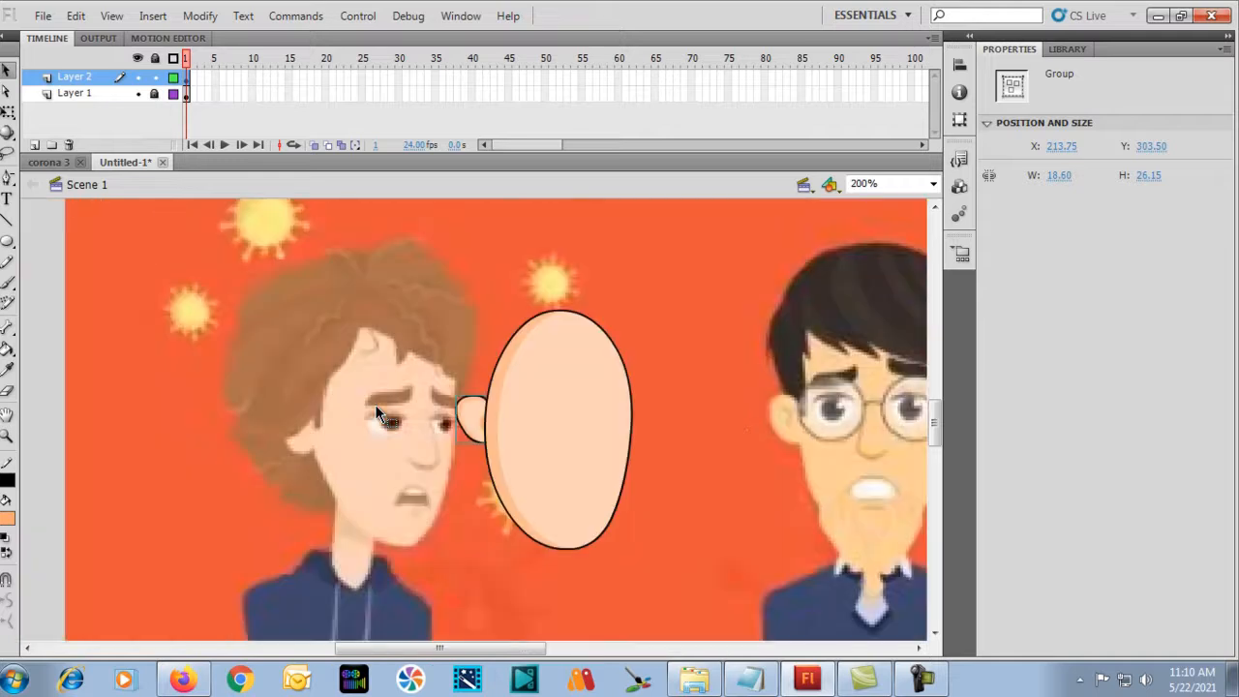
drag(400, 302, 686, 570)
mouse_move(618, 503)
mouse_down()
mouse_move(403, 462)
mouse_move(411, 457)
mouse_up()
click(281, 488)
click(293, 429)
key(Down)
key(Down)
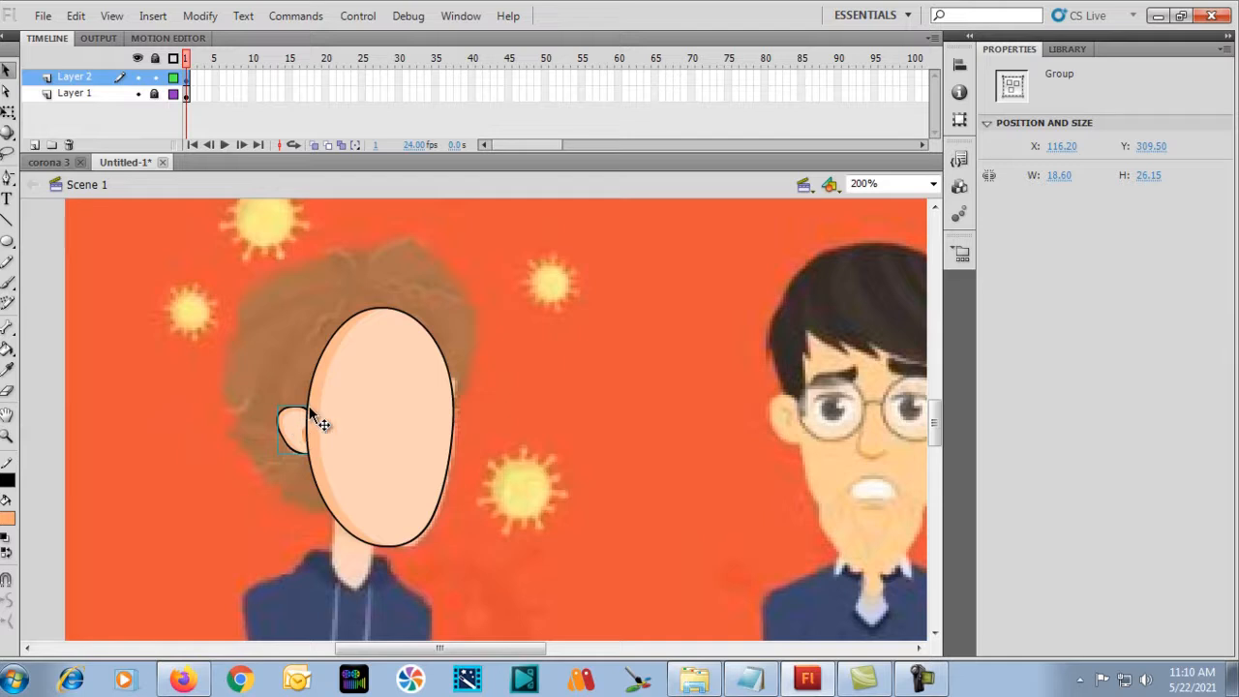
Move the face and ear together off the curly-haired man, with the face at about X 238.70, Y 254.00.
drag(218, 282, 574, 462)
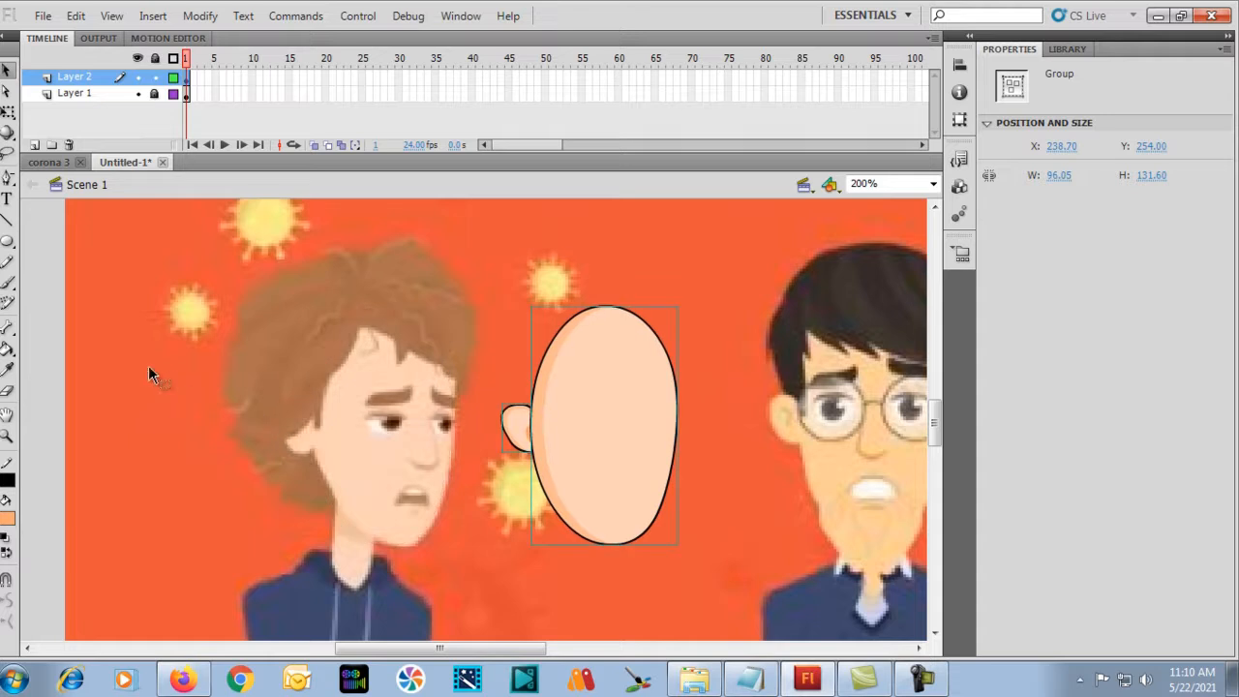
click(199, 366)
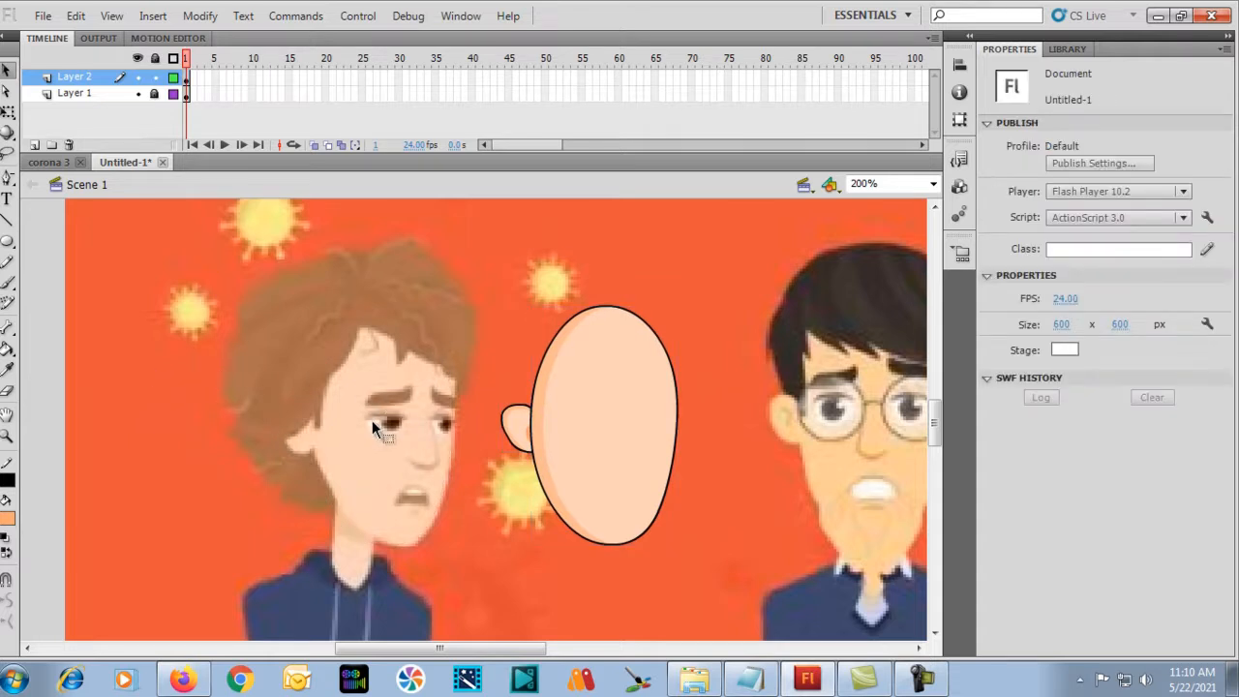
Draw a straight black upper eyelid line along the top of the curly-haired man's nearer eye with the Line tool.
key(ctrl+equal)
key(ctrl+equal)
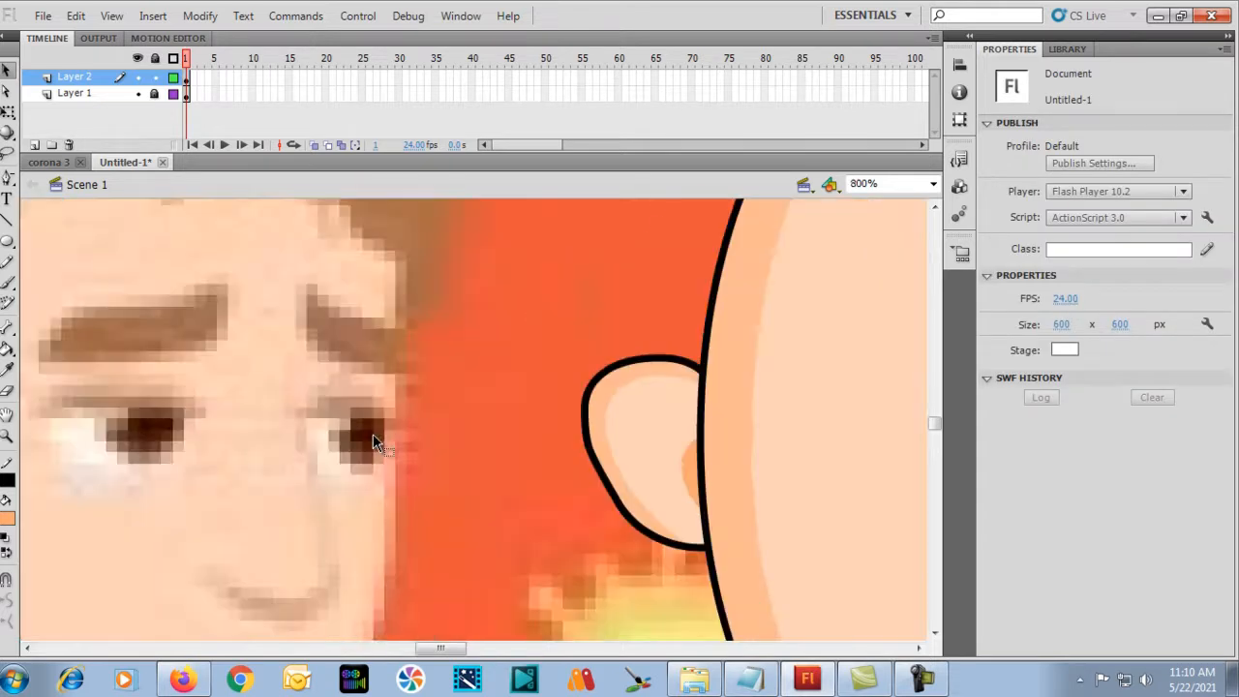
key(ctrl+minus)
key(space)
drag(228, 410, 330, 403)
key(n)
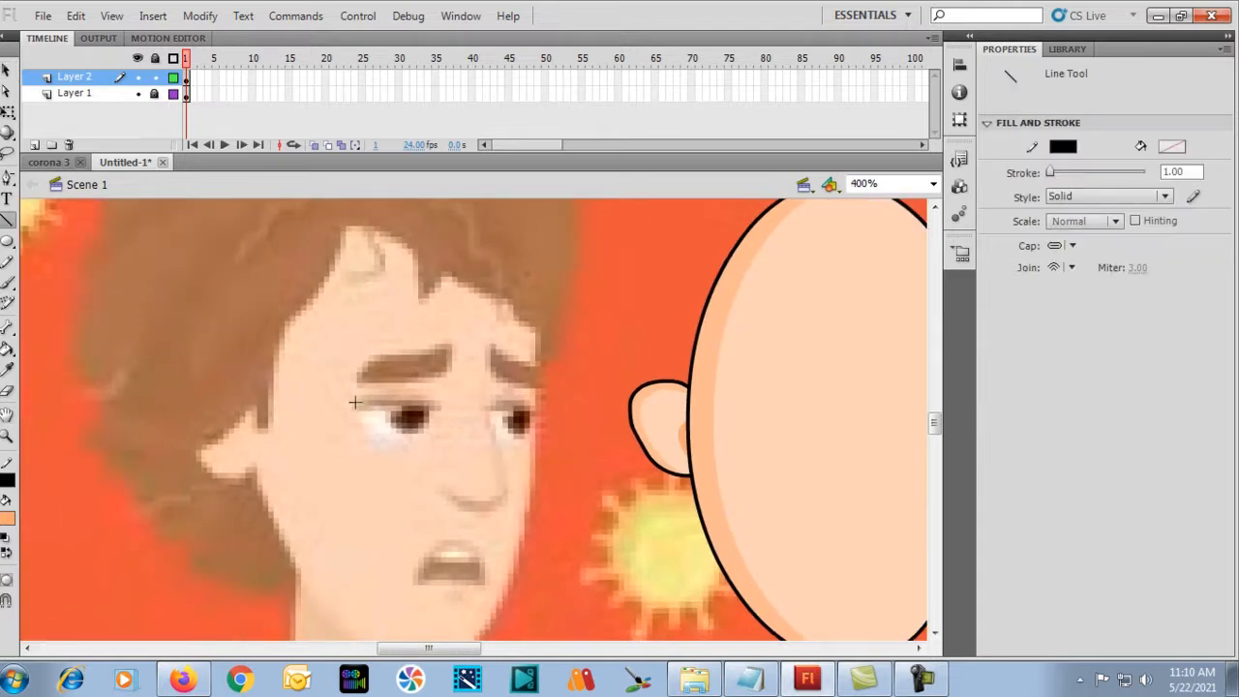
drag(436, 403, 444, 406)
click(7, 240)
drag(365, 392, 432, 447)
key(v)
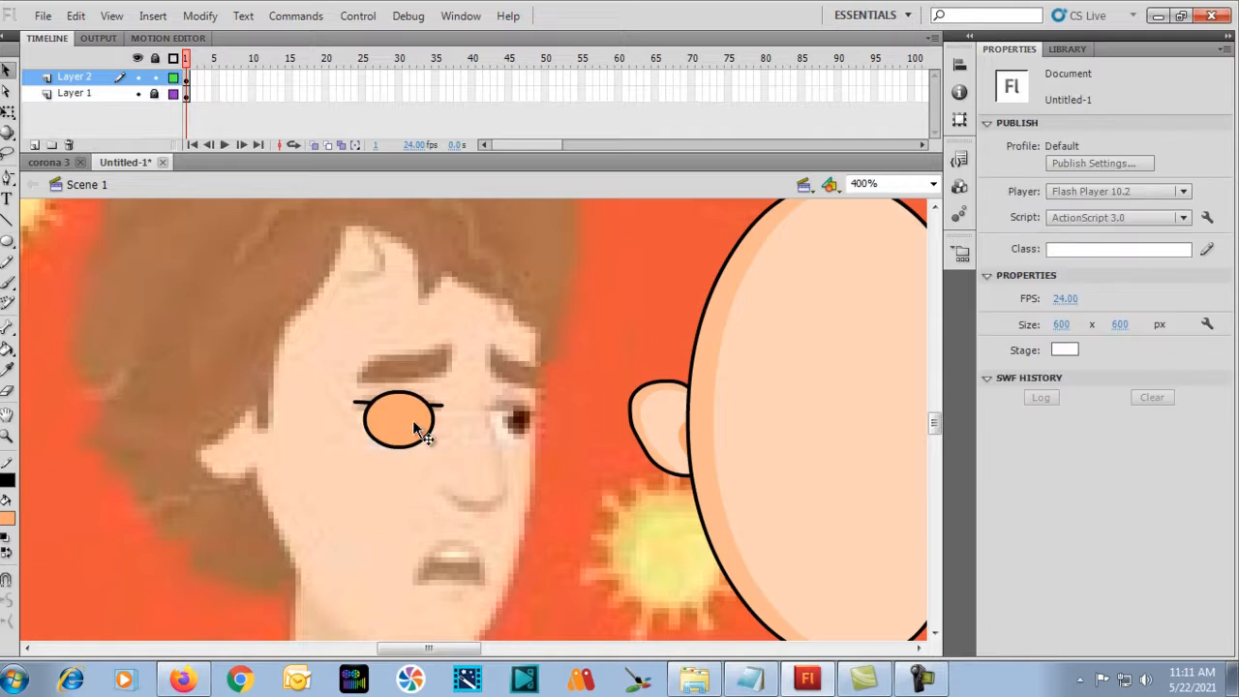
click(412, 426)
key(Delete)
key(ctrl+z)
key(ctrl+z)
key(ctrl+z)
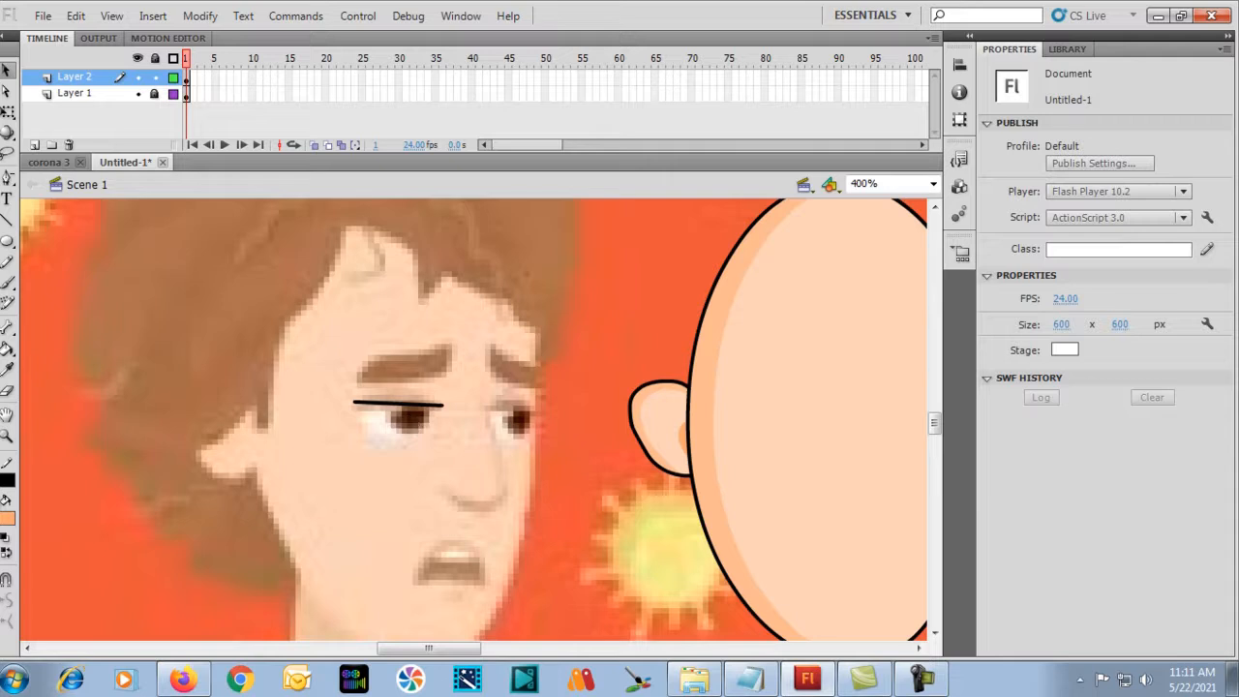
Set the fill to none and draw an oval outline around the nearer eye, crossing the eyelid line.
click(7, 519)
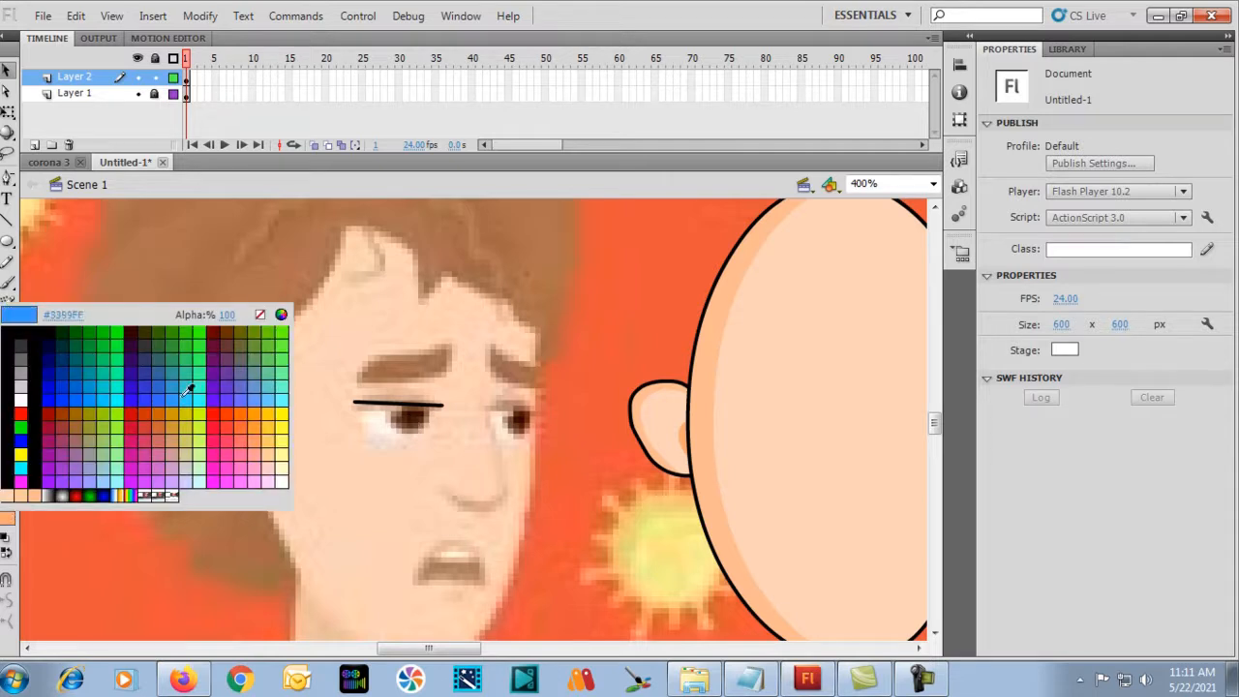
click(259, 317)
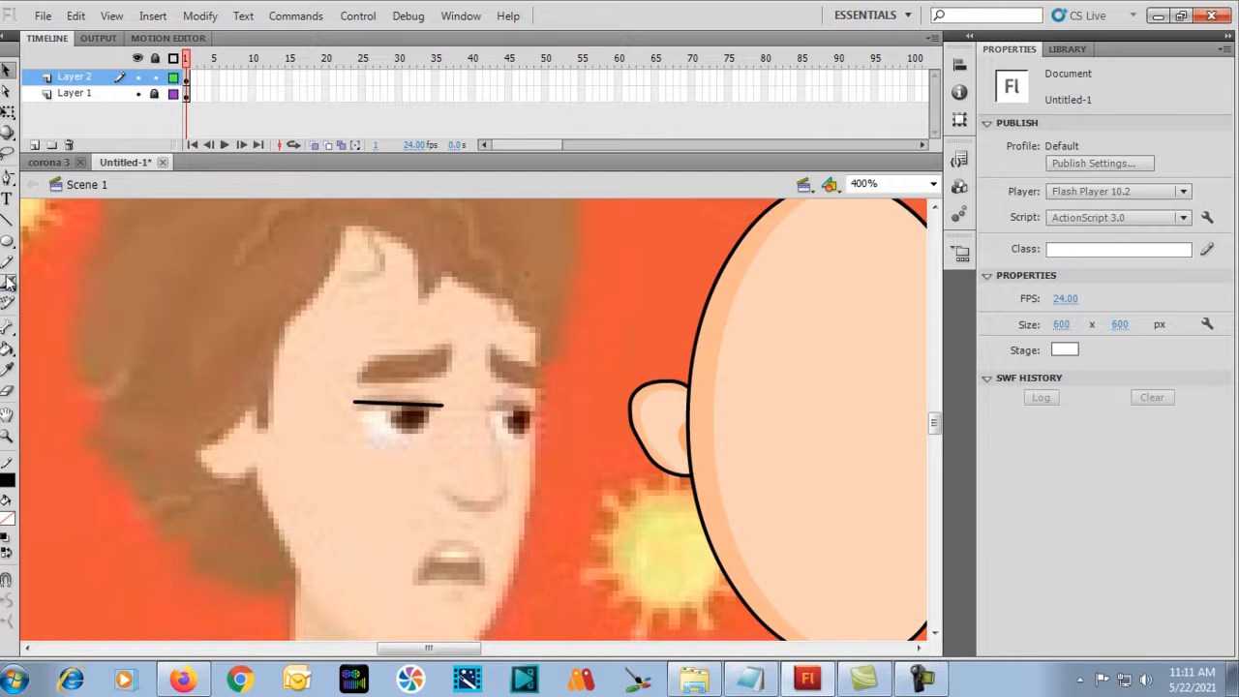
click(8, 242)
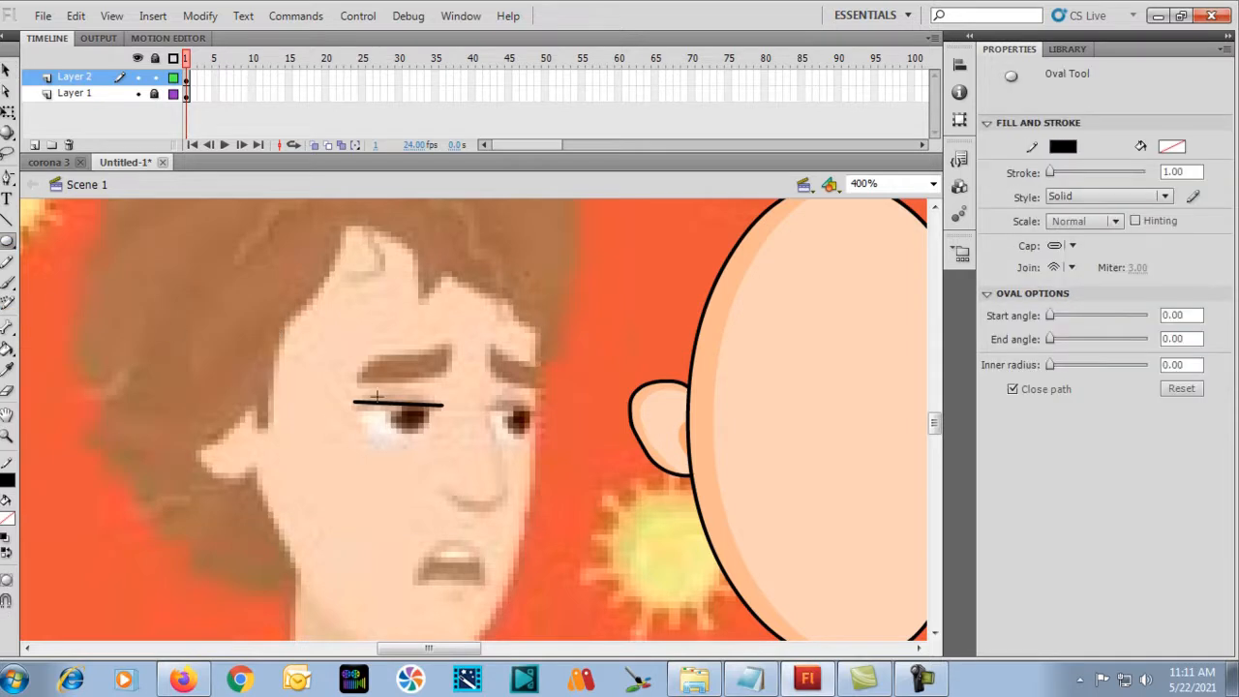
drag(367, 391, 430, 442)
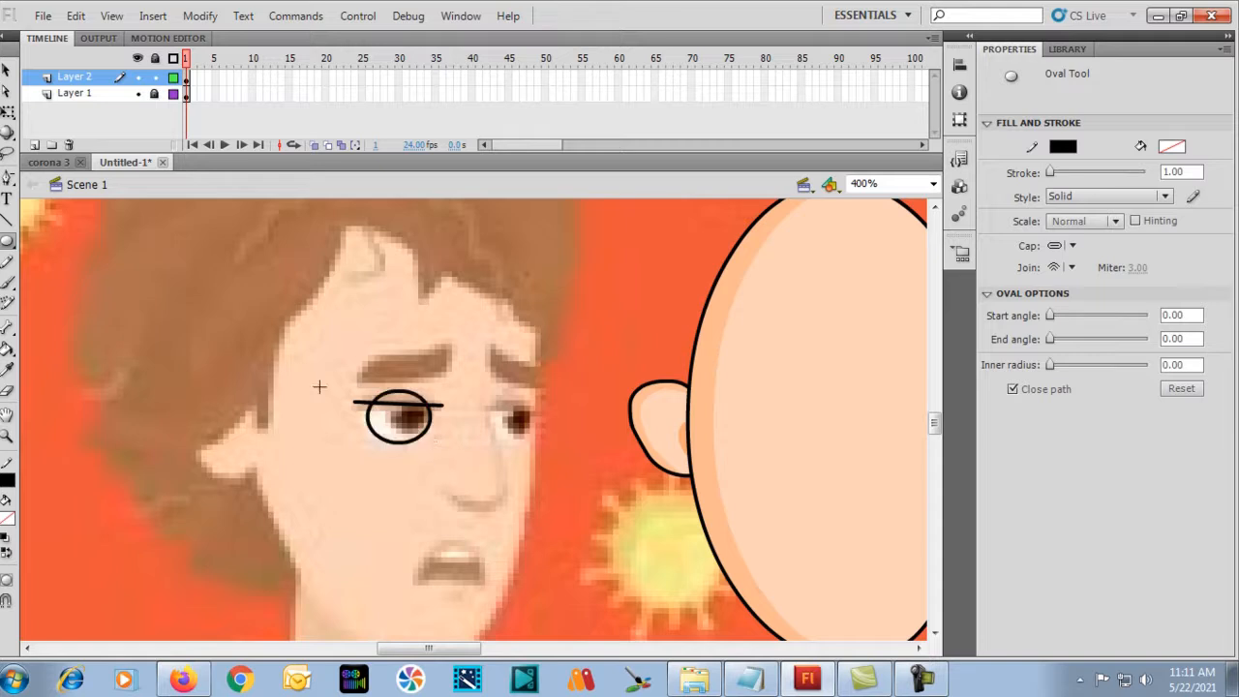
Delete the arc of the eye oval that lies above the eyelid line.
click(6, 69)
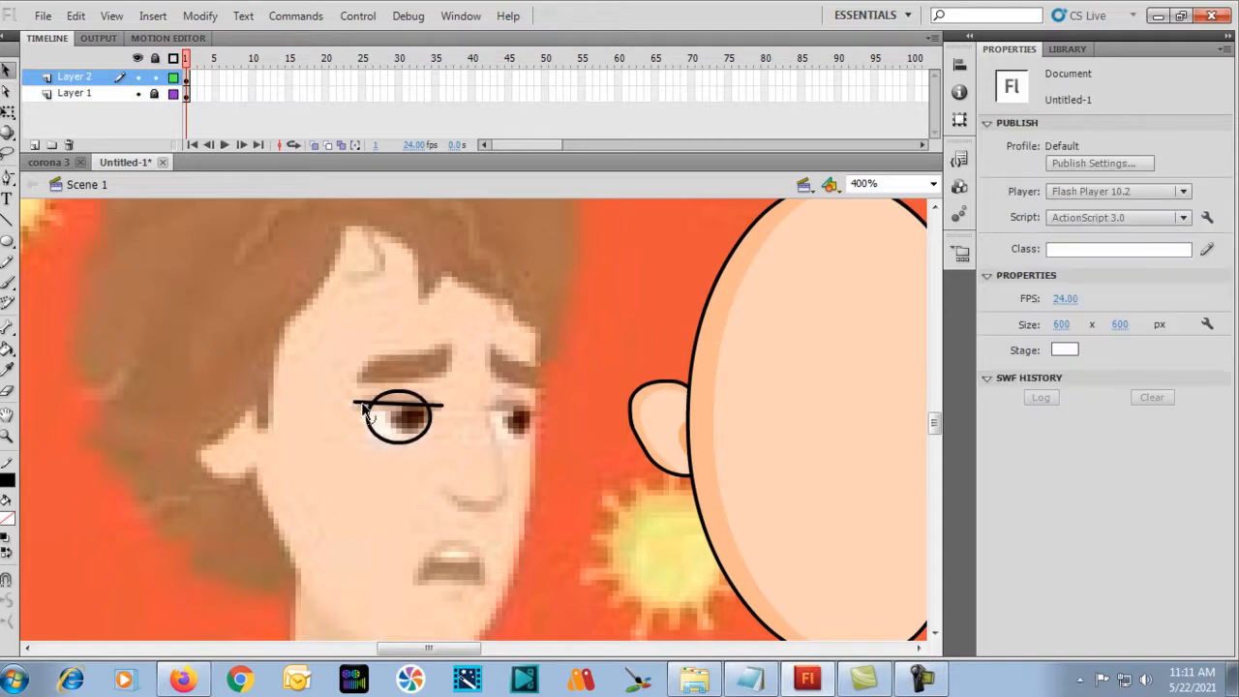
drag(370, 403, 364, 404)
key(ctrl+z)
click(390, 396)
key(Delete)
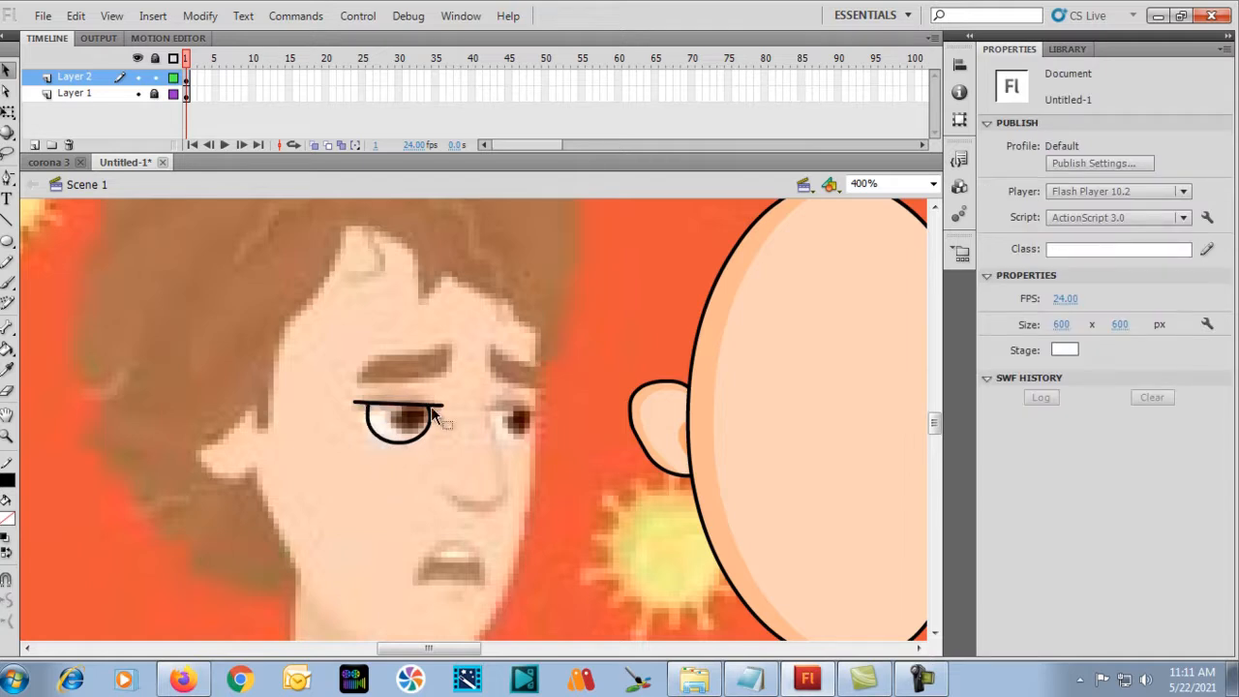
Draw an unfilled iris circle over the reference pupil and a small highlight circle inside it with the Oval tool.
key(ctrl+equal)
key(ctrl+equal)
key(ctrl+minus)
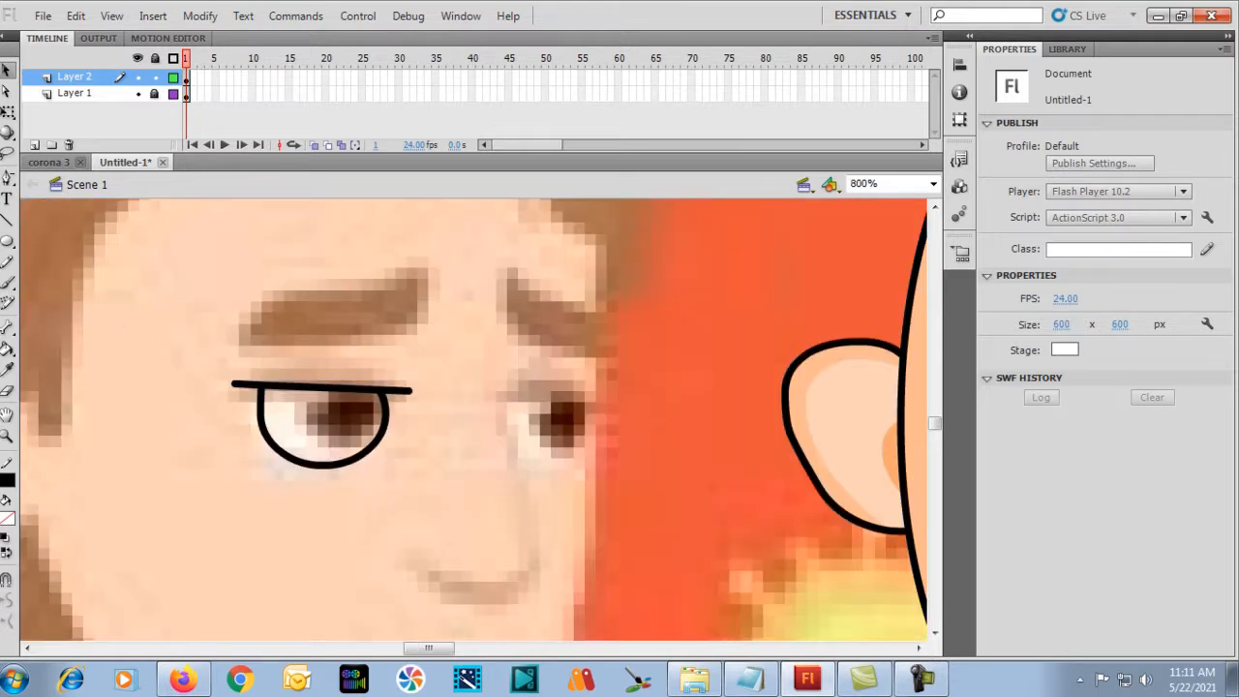
click(6, 241)
drag(311, 379, 378, 442)
key(ctrl+z)
drag(299, 378, 374, 446)
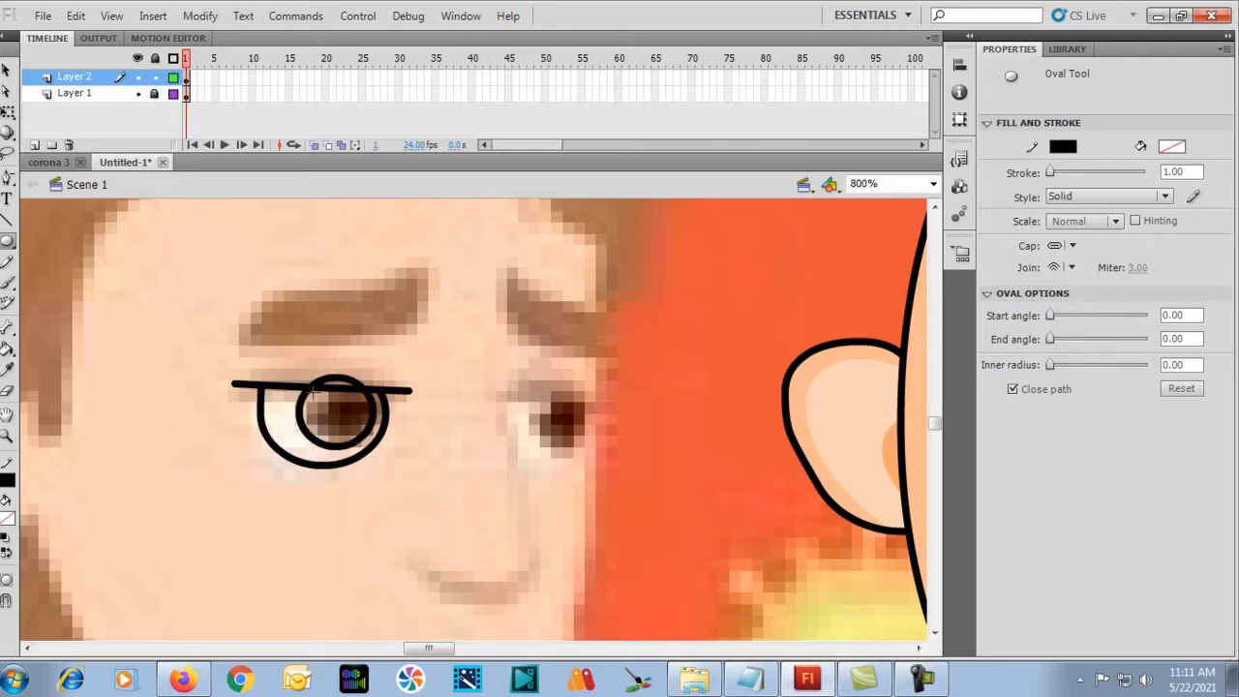
drag(332, 413, 311, 393)
Delete the arc of the iris circle that sticks out above the eyelid line.
key(v)
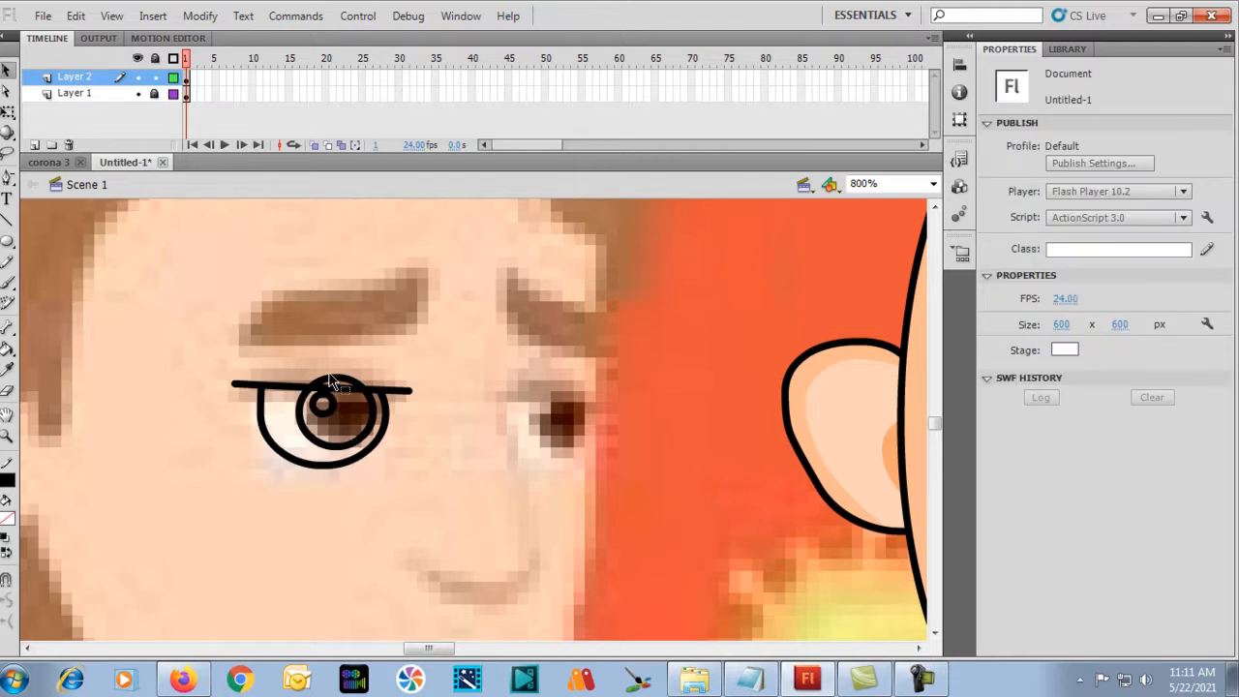
click(330, 383)
key(ctrl+shift+a)
key(ctrl+minus)
key(ctrl+minus)
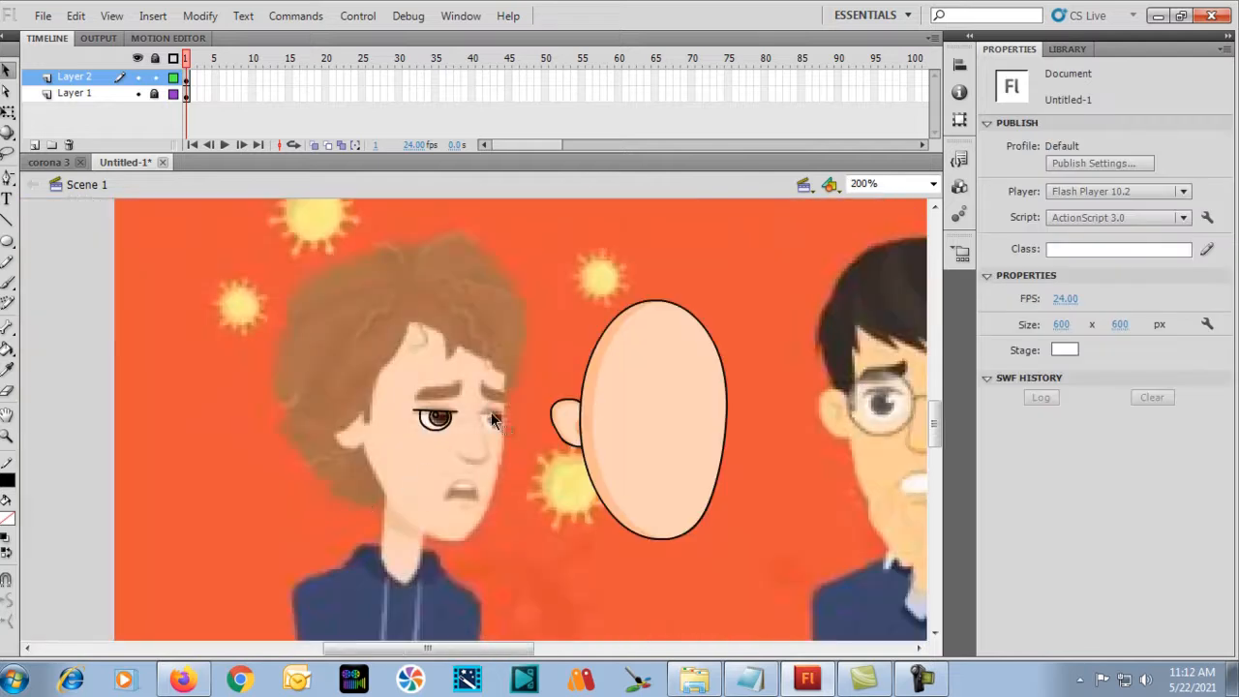
Fill the iris with the dark brown sampled from the reference eye.
key(ctrl+equal)
key(ctrl+equal)
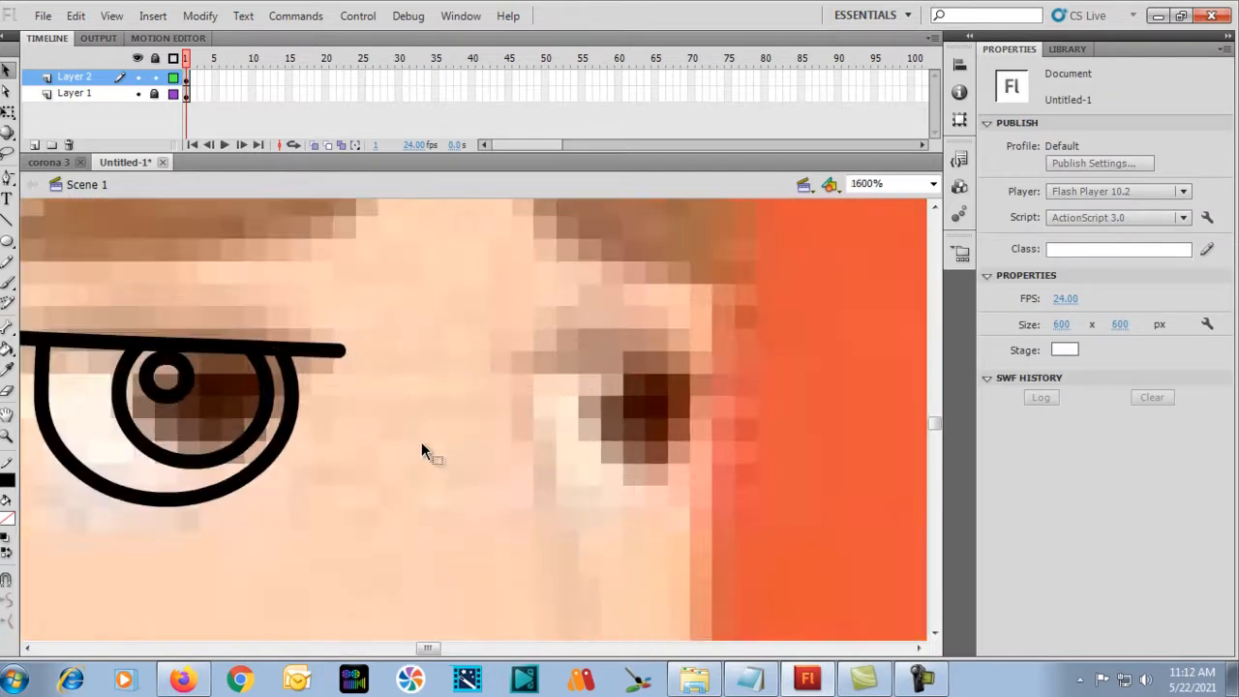
key(i)
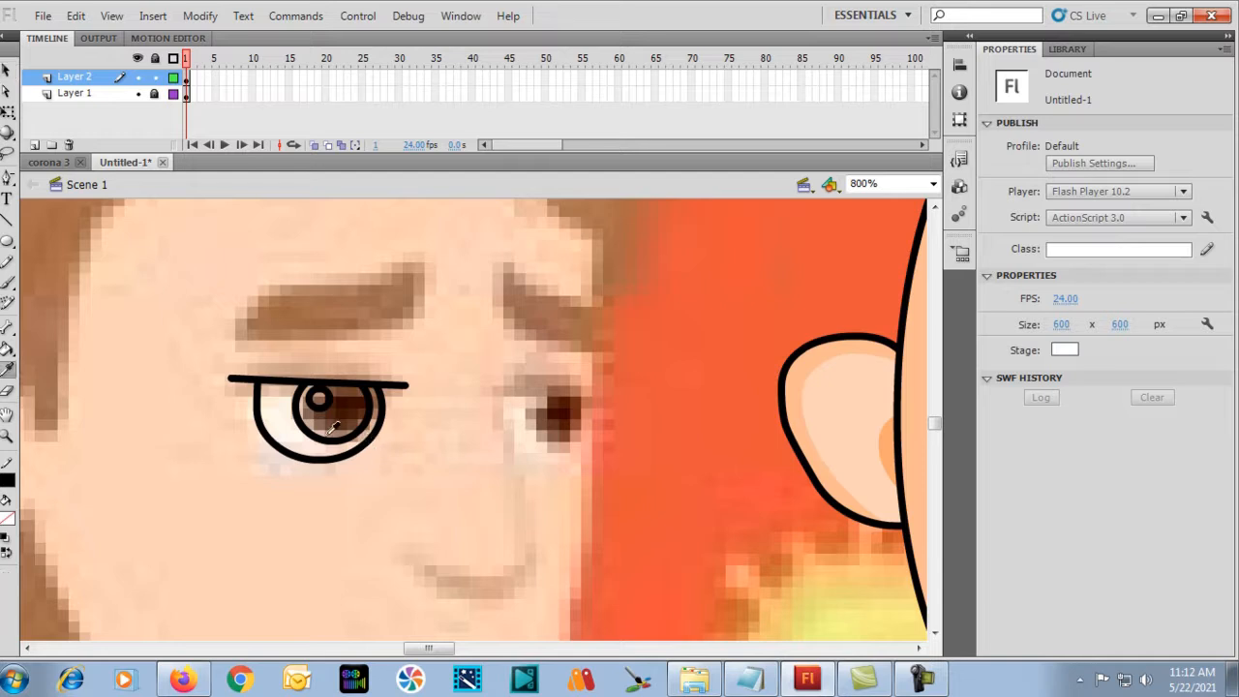
click(324, 418)
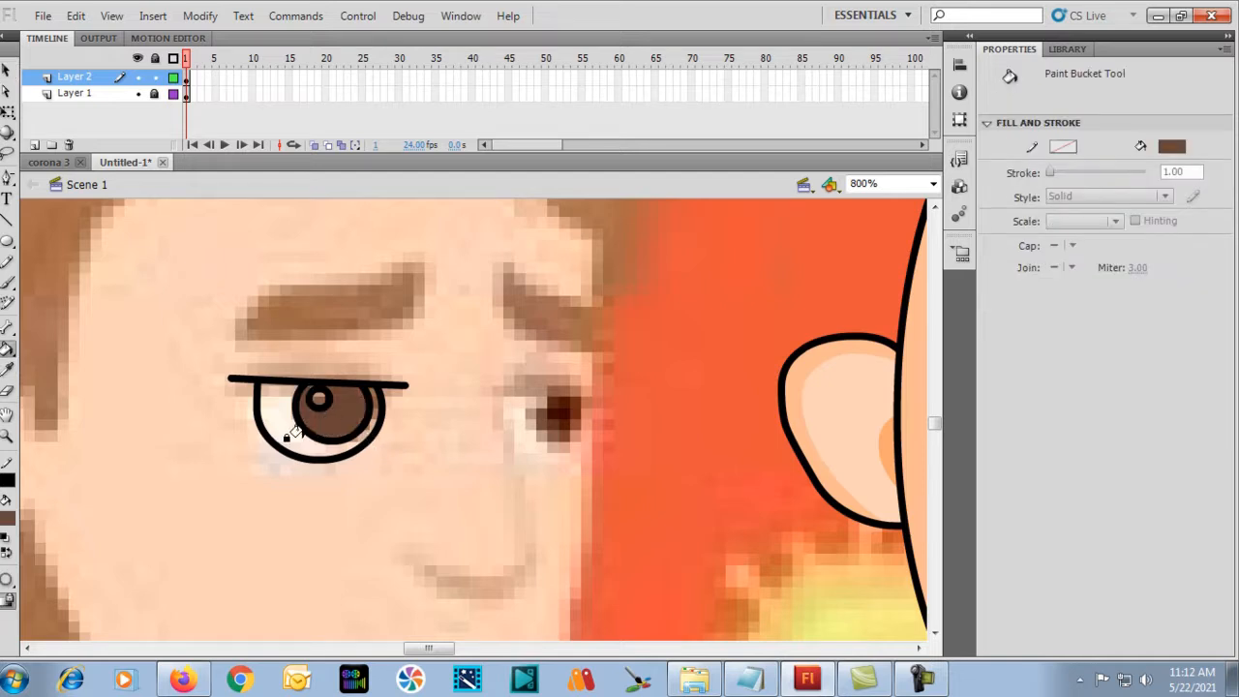
Fill the small highlight circle and the area around the iris with white.
click(10, 516)
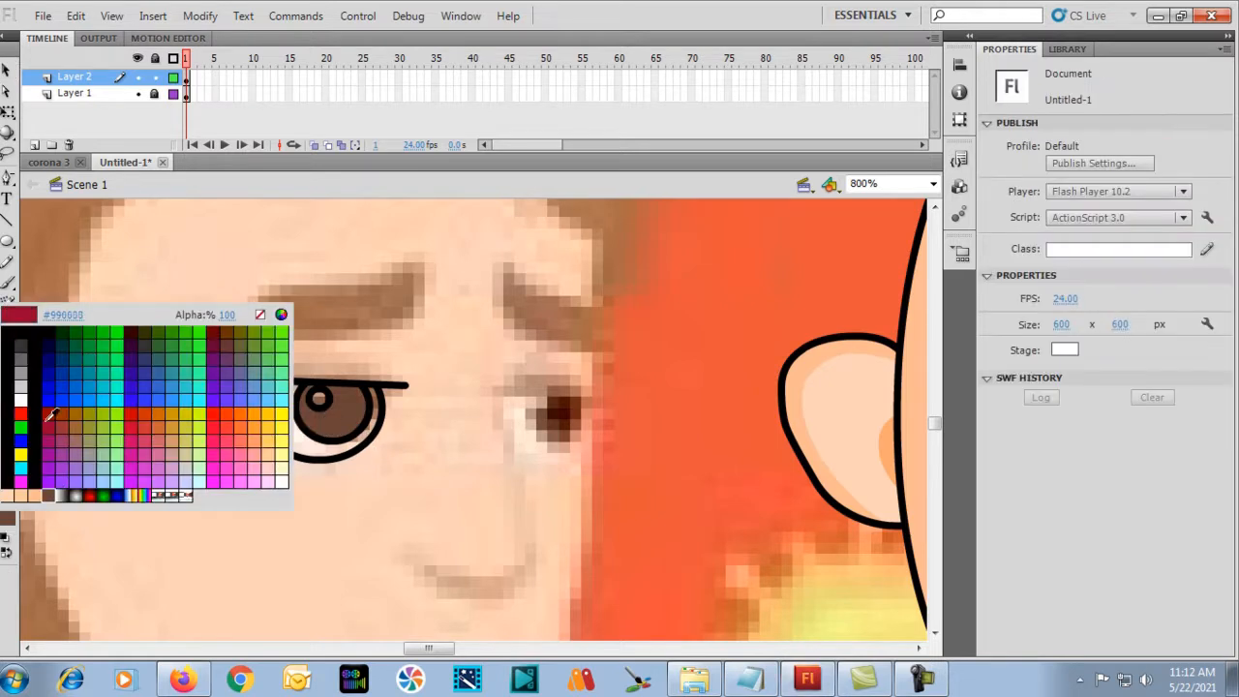
click(20, 399)
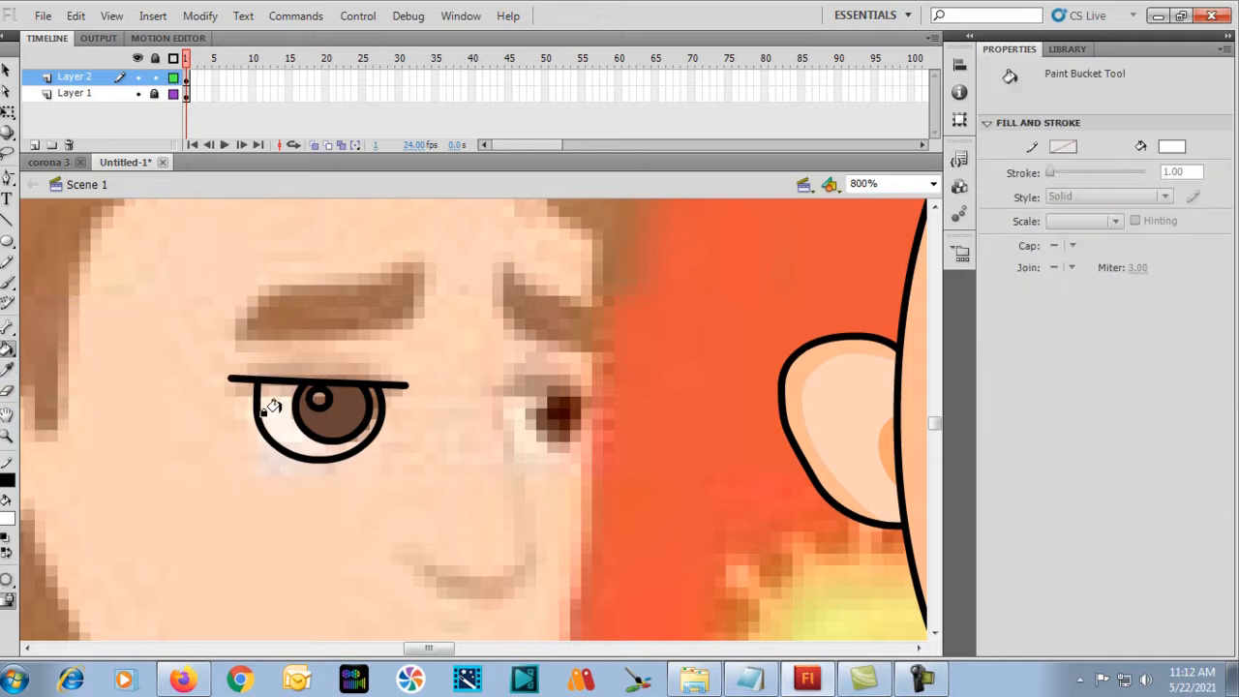
click(318, 399)
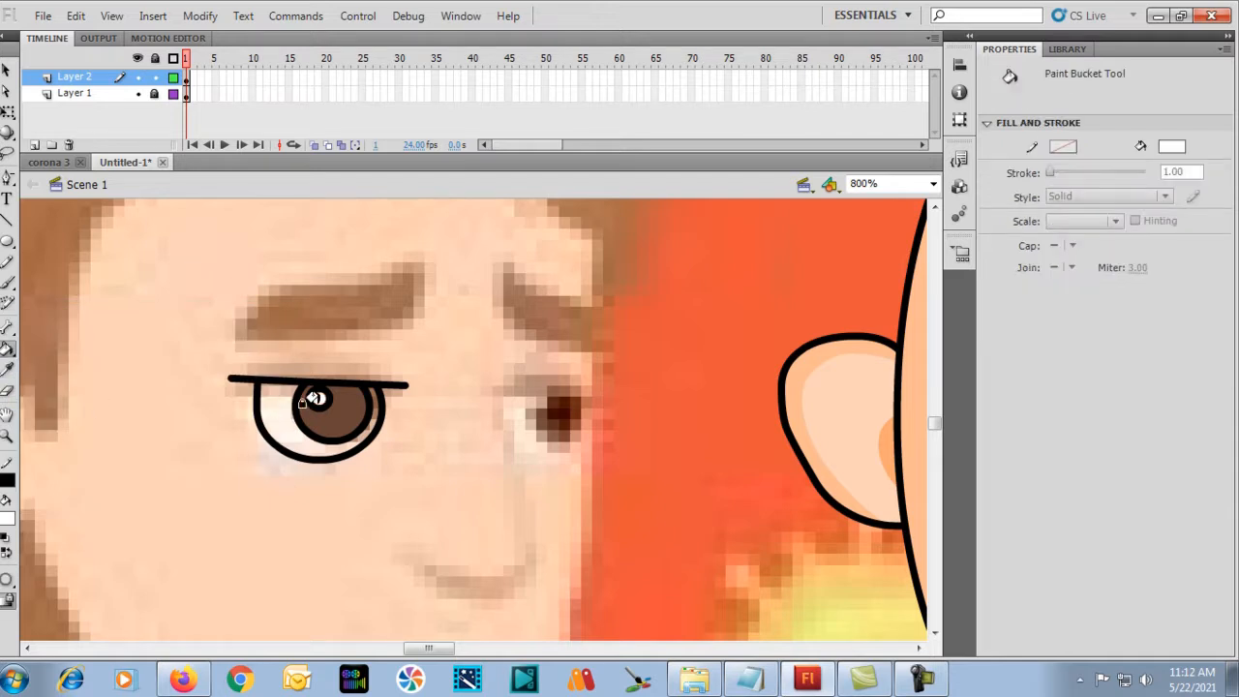
click(265, 414)
Delete the black outlines of the iris and of the highlight circle, leaving only their fills.
key(v)
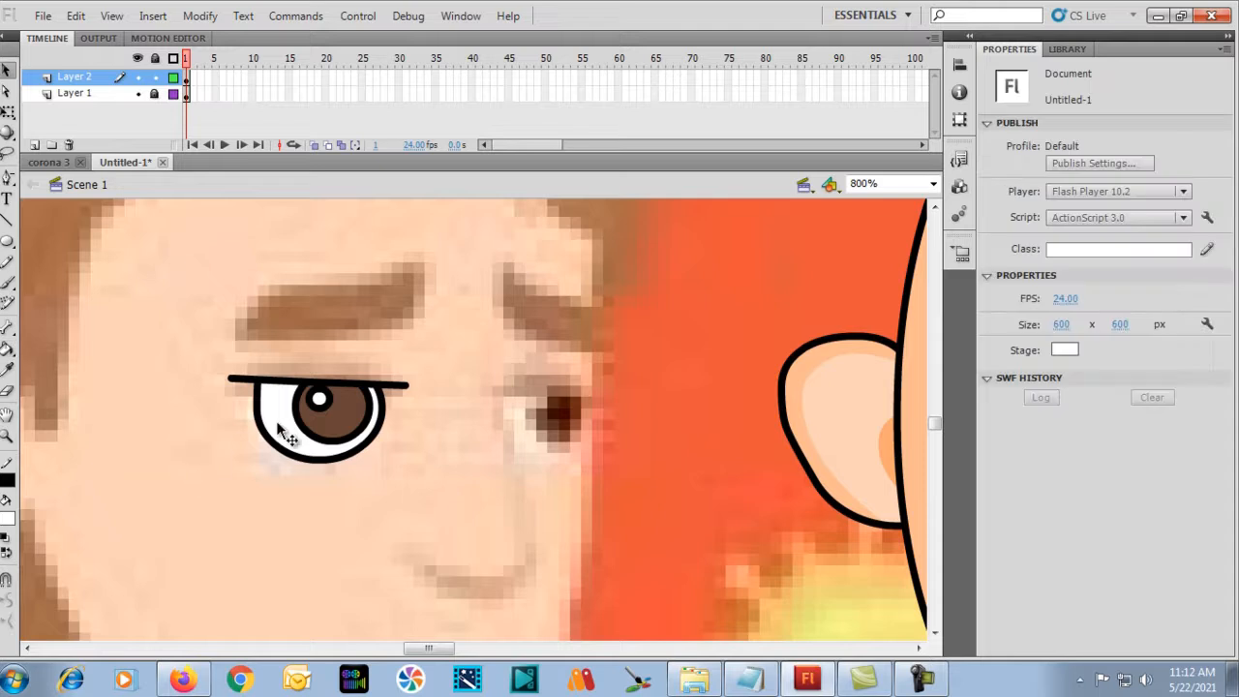
click(295, 414)
key(Delete)
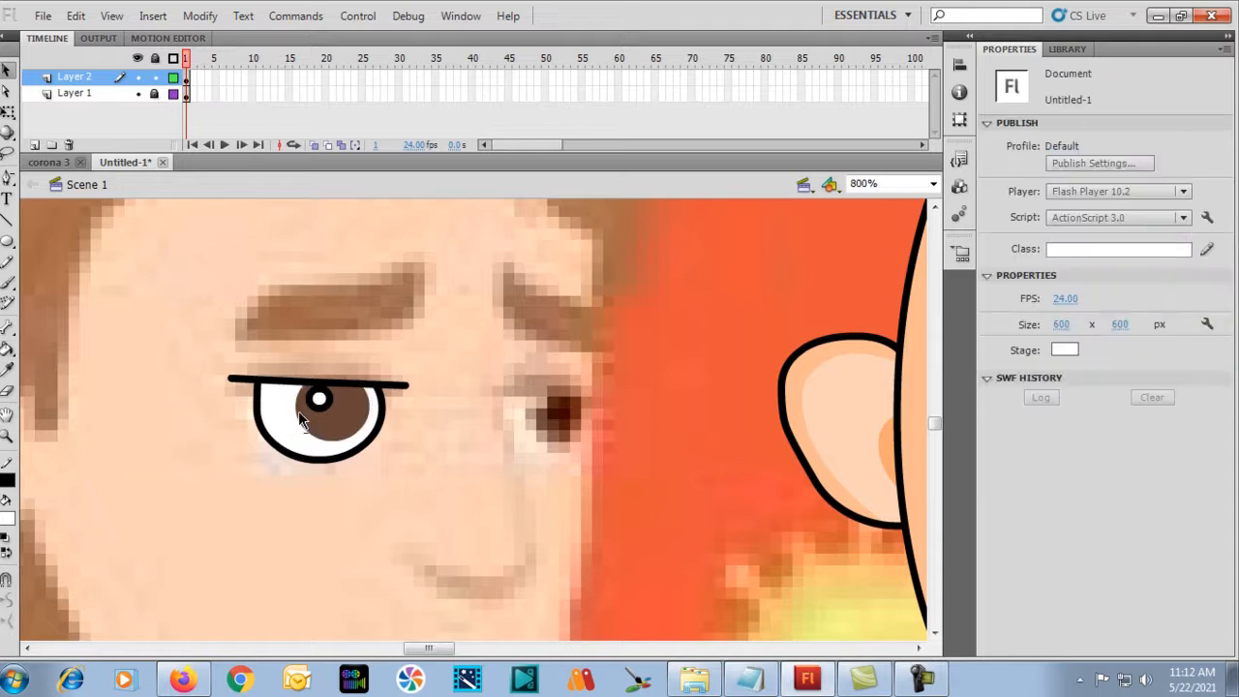
click(310, 402)
key(Delete)
key(ctrl+minus)
key(ctrl+minus)
key(ctrl+equal)
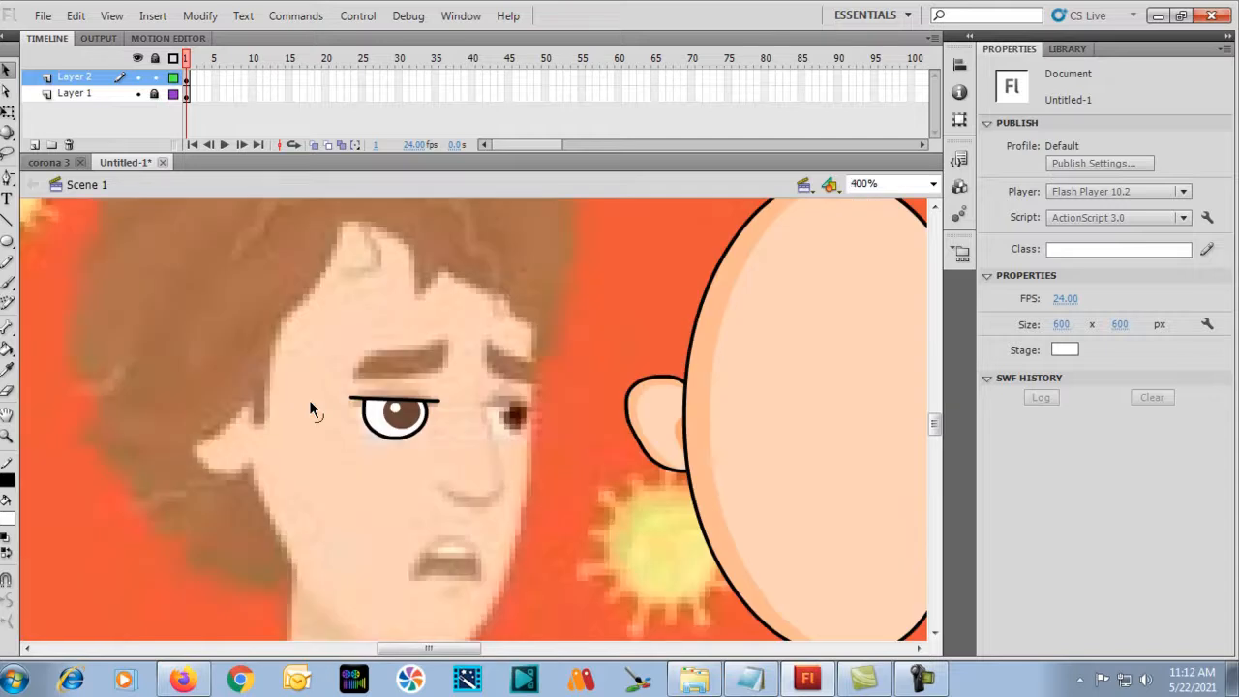
Delete the black outline around the white of the eye, keeping its fill and the eyelid line.
key(ctrl+equal)
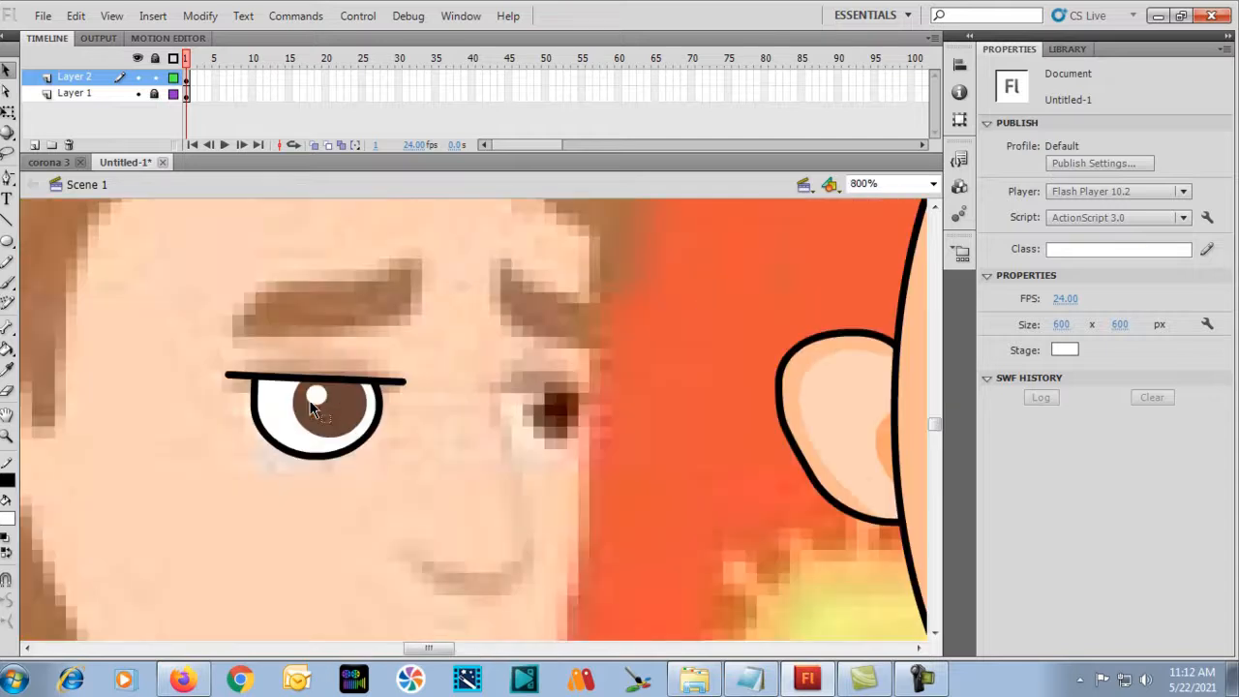
click(247, 386)
click(237, 413)
click(254, 414)
key(Delete)
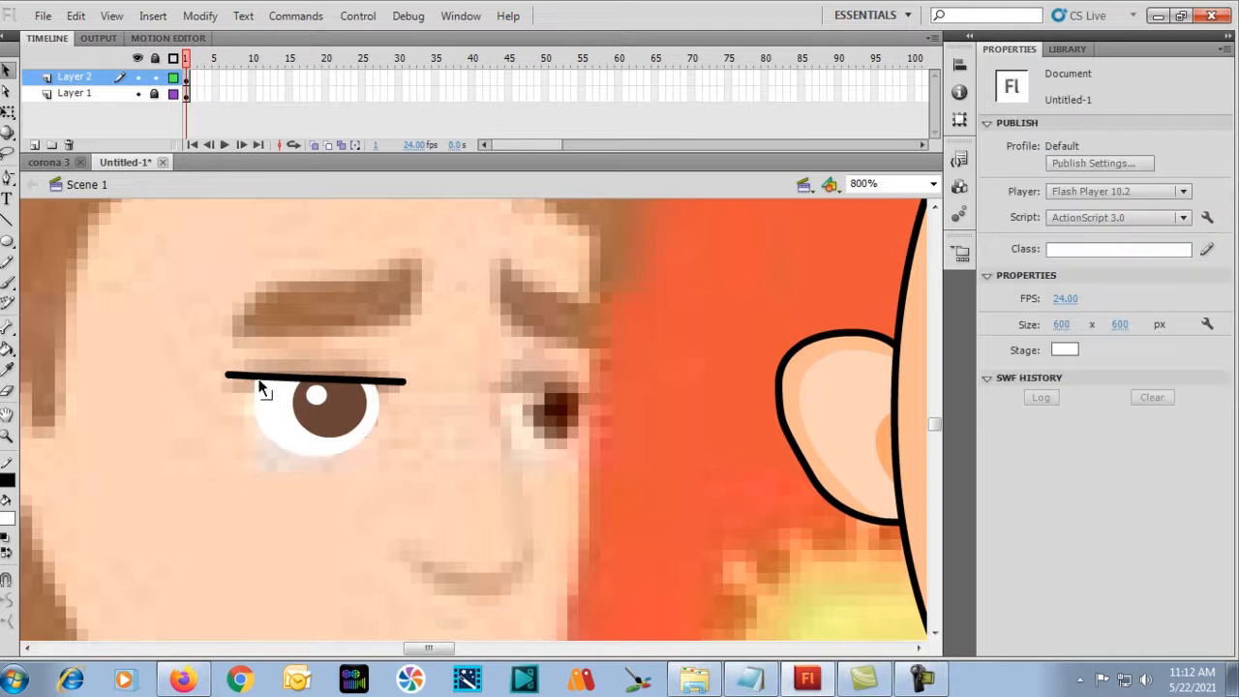
Recolour the black eyelid line with the dark brown sampled from the iris.
click(259, 382)
double_click(253, 377)
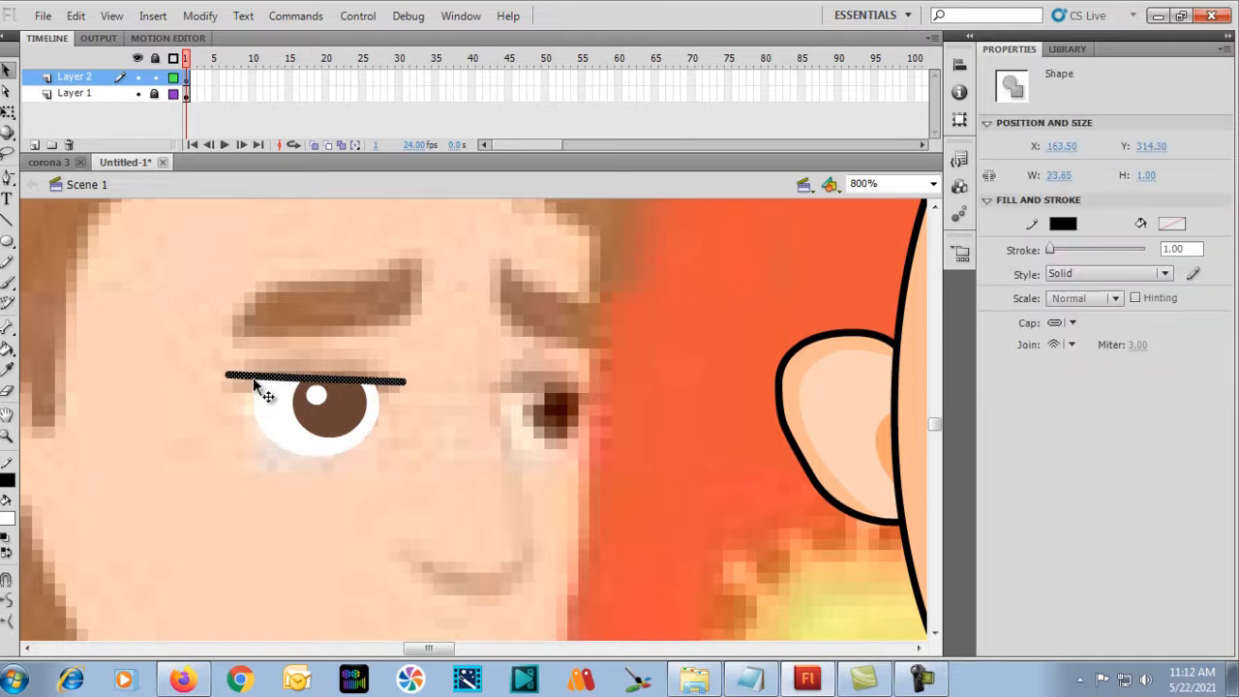
click(10, 482)
click(353, 407)
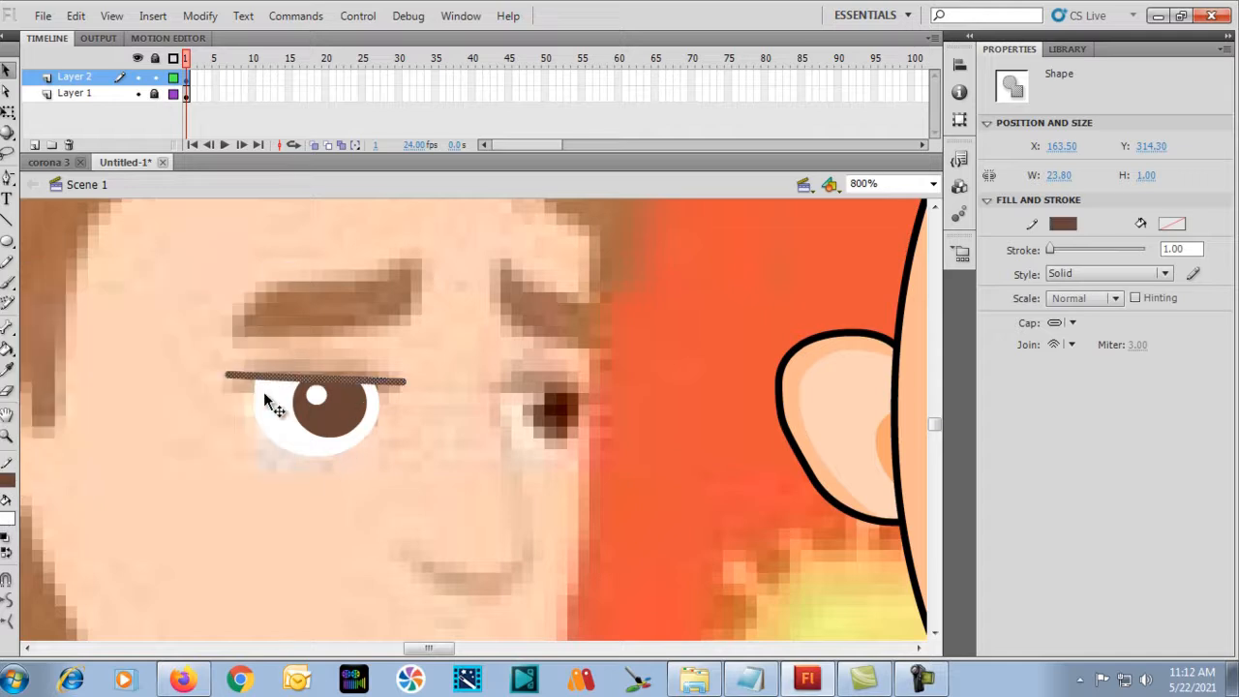
Group the finished eye together with its eyelid line.
click(195, 436)
key(ctrl+minus)
key(ctrl+minus)
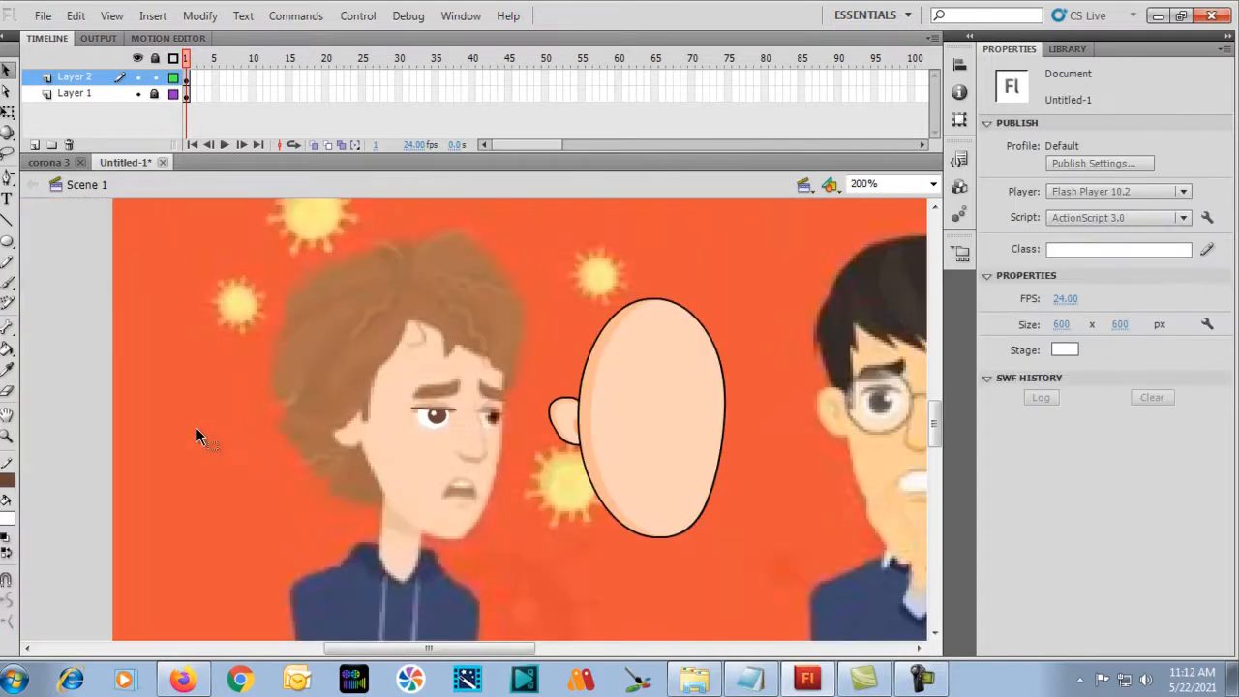
drag(393, 374, 474, 453)
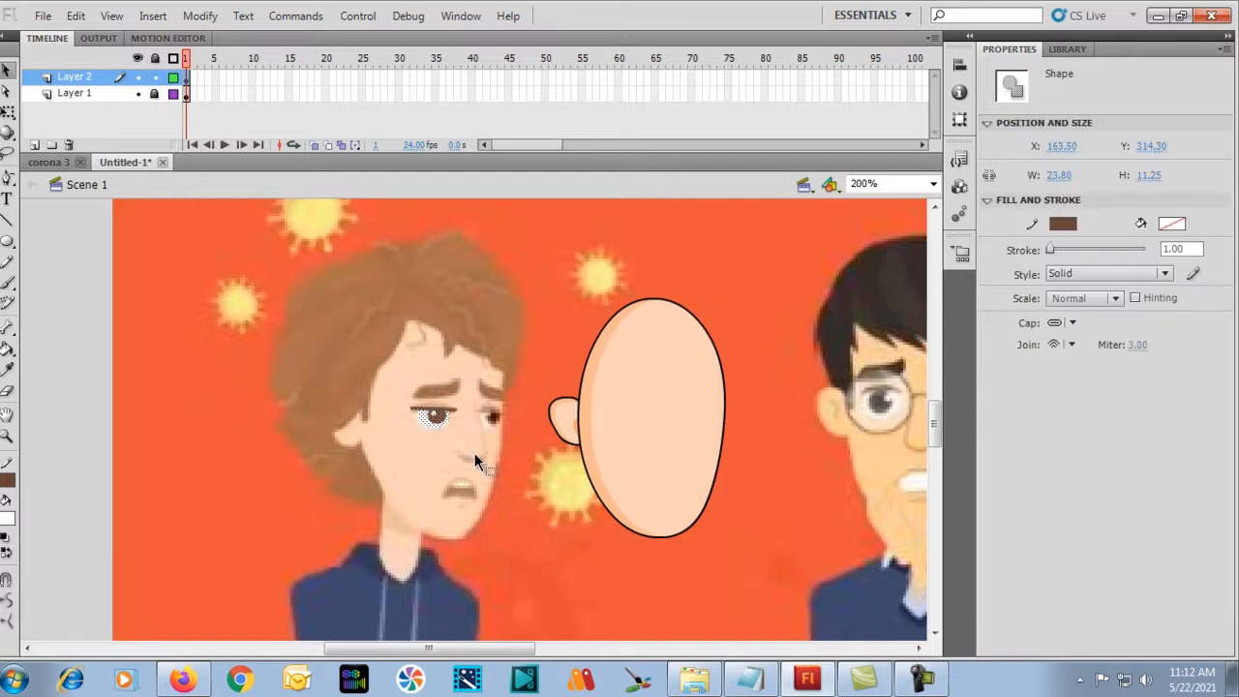
key(ctrl+g)
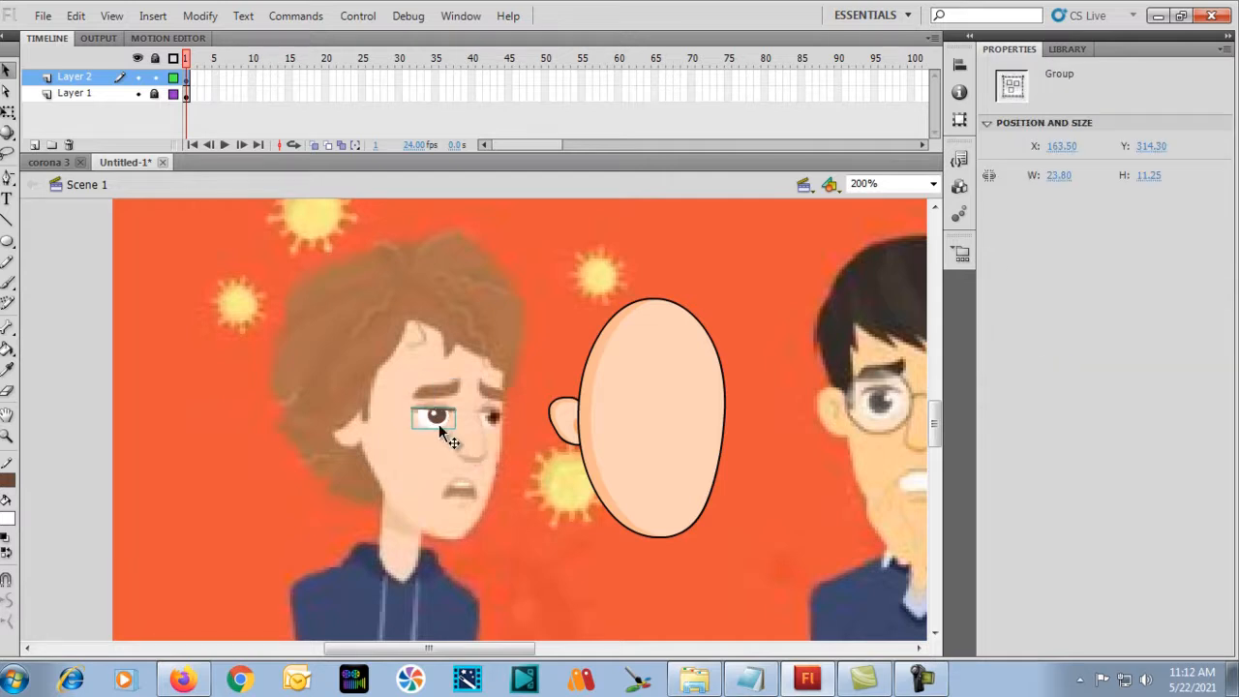
Duplicate the eye over the reference's far eye and scale the copy to about 15.7 by 7.5.
drag(440, 433, 494, 435)
click(6, 111)
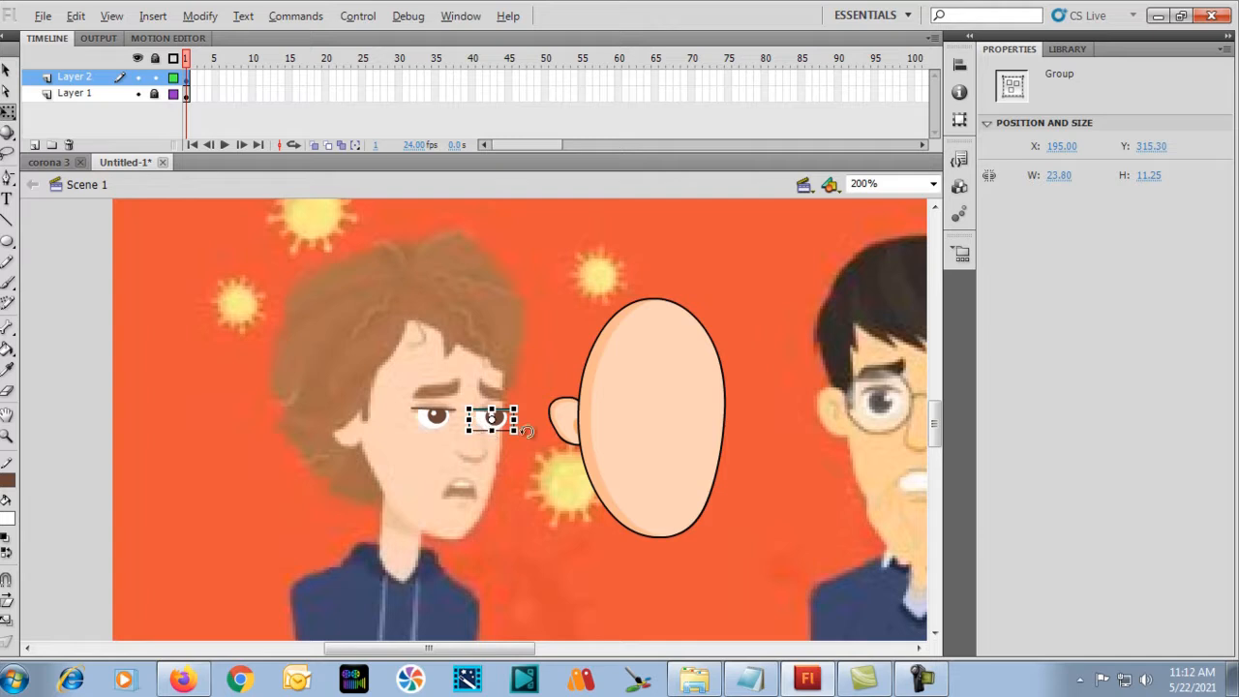
drag(516, 433, 510, 431)
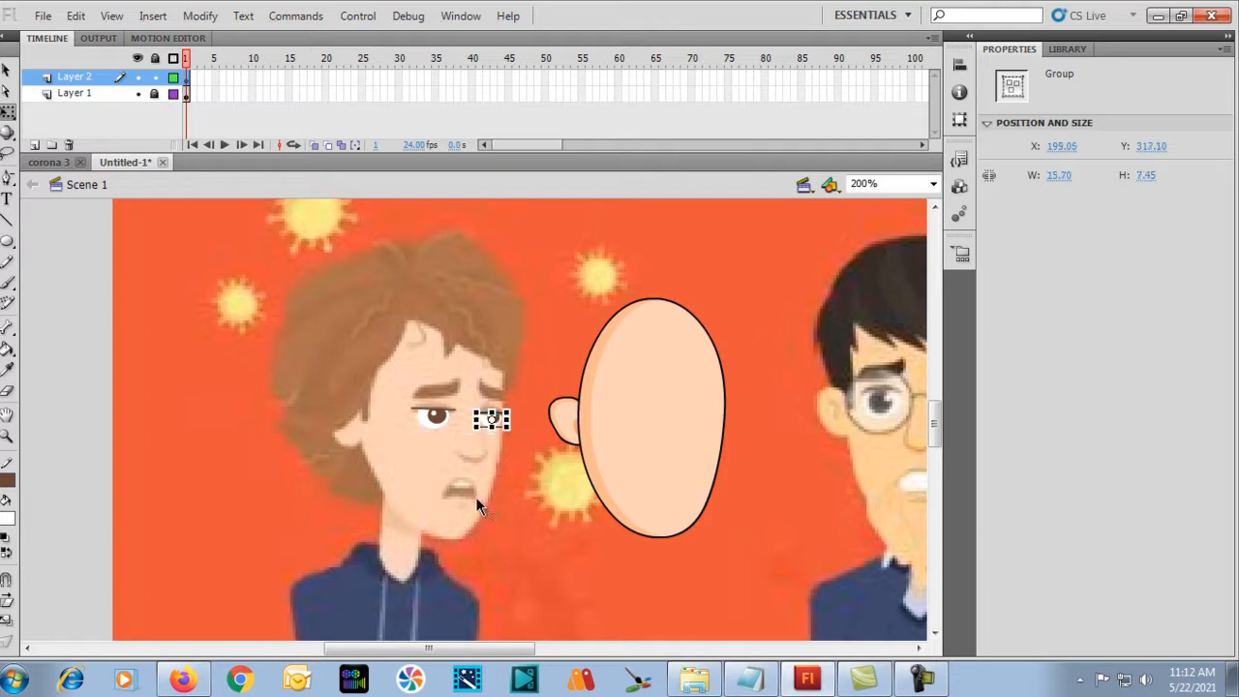
click(404, 479)
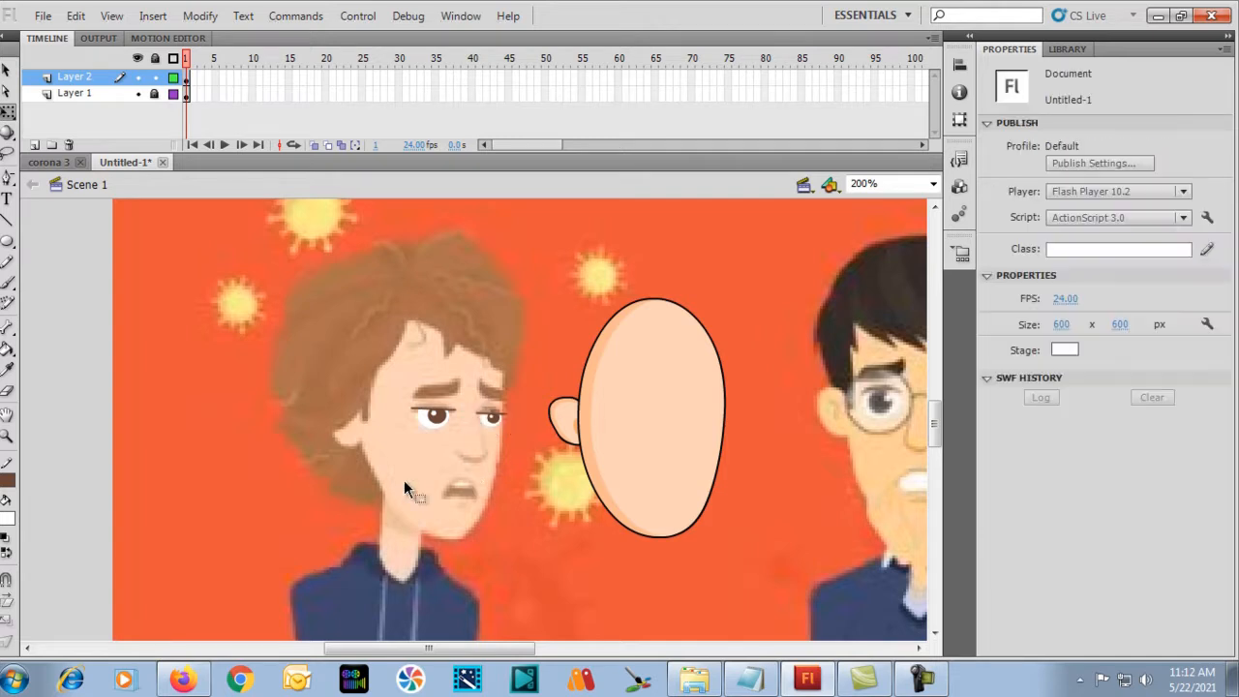
Move both eyes together onto the drawn head, to about X 273, Y 314.3.
click(493, 423)
click(399, 421)
drag(378, 395, 513, 462)
key(shift+Right)
key(shift+Right)
key(shift+Right)
key(shift+Right)
key(shift+Right)
key(shift+Right)
key(shift+Right)
key(shift+Right)
key(shift+Right)
key(shift+Right)
key(shift+Right)
key(shift+Right)
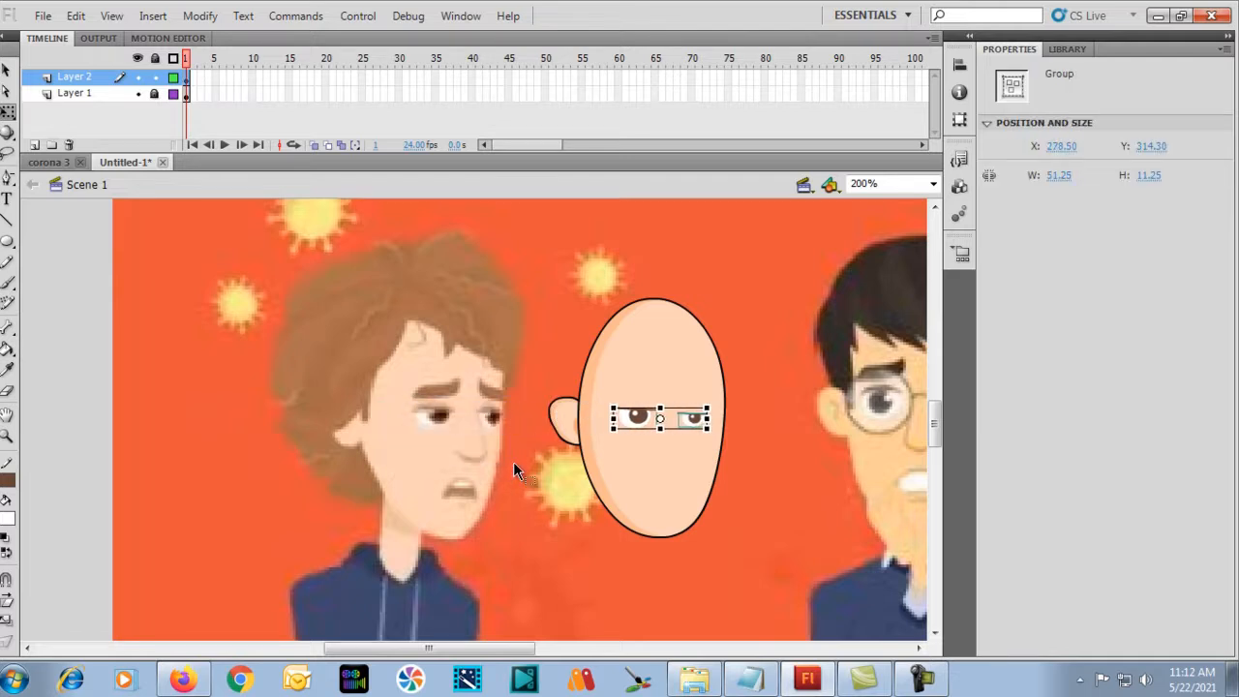
key(Left)
key(ctrl+equal)
key(ctrl+minus)
key(ctrl+minus)
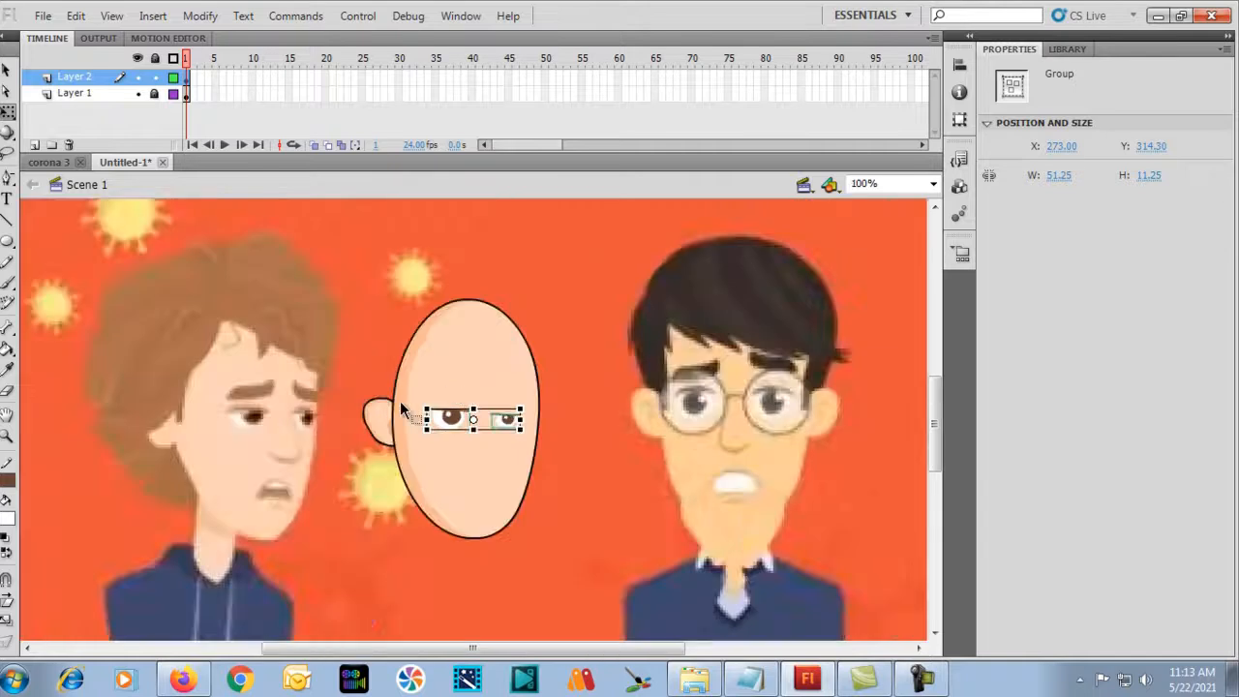
Trace the reference's larger eyebrow with the Pencil tool, adding an inner curve along its length.
click(256, 394)
key(ctrl+equal)
key(ctrl+equal)
key(ctrl+equal)
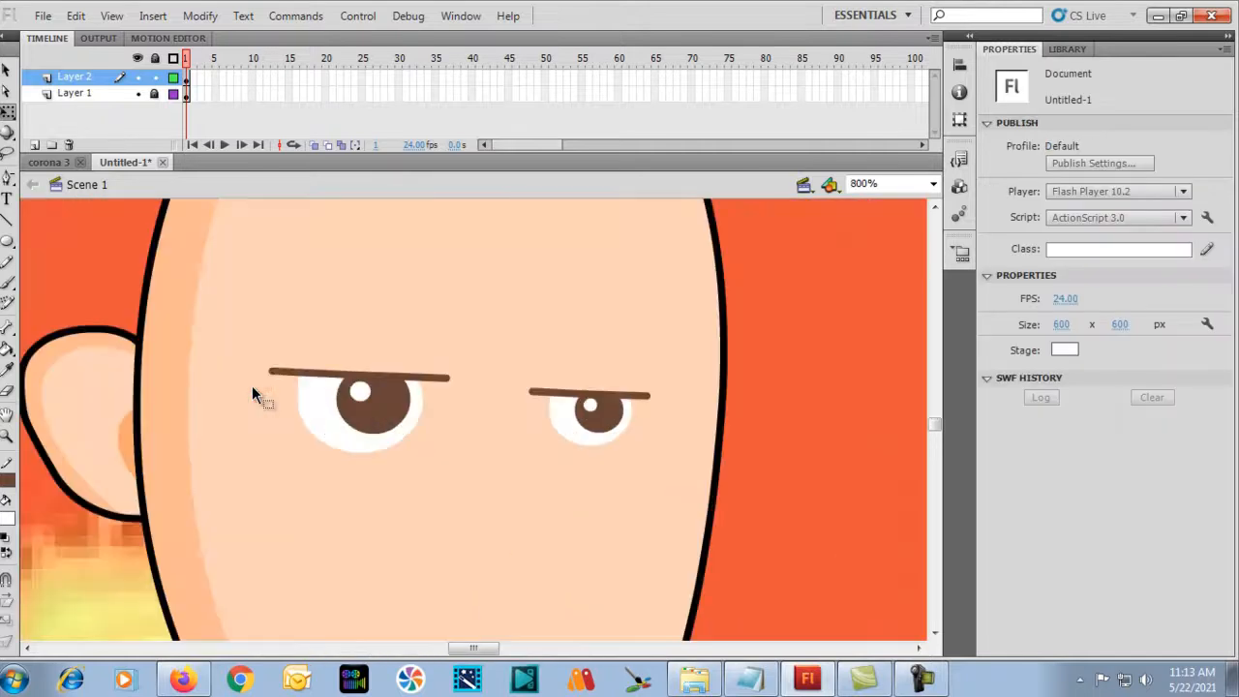
key(h)
mouse_move(82, 375)
mouse_down()
mouse_move(313, 415)
mouse_move(694, 420)
mouse_up()
mouse_move(347, 385)
mouse_down()
mouse_move(578, 464)
mouse_move(594, 457)
mouse_move(549, 434)
mouse_up()
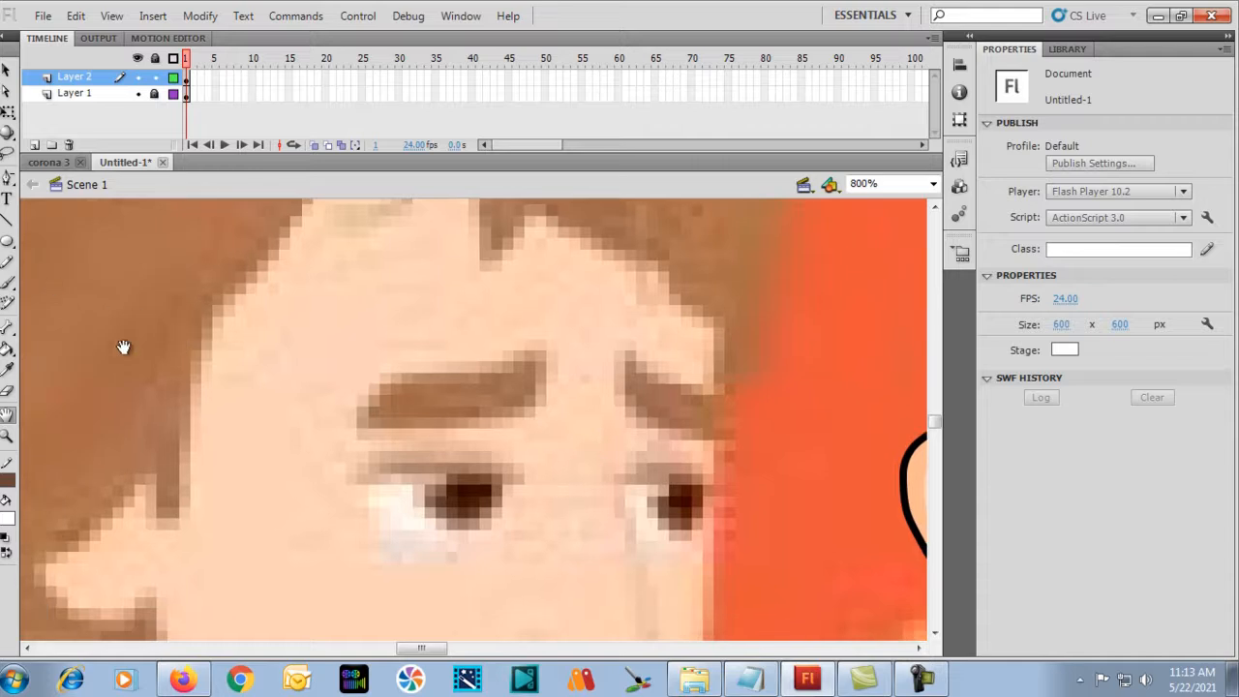
key(y)
mouse_move(354, 433)
mouse_down()
mouse_move(383, 379)
mouse_move(482, 371)
mouse_move(538, 348)
mouse_move(536, 390)
mouse_move(518, 411)
mouse_move(410, 404)
mouse_move(321, 441)
mouse_move(368, 405)
mouse_move(505, 377)
mouse_move(559, 333)
mouse_up()
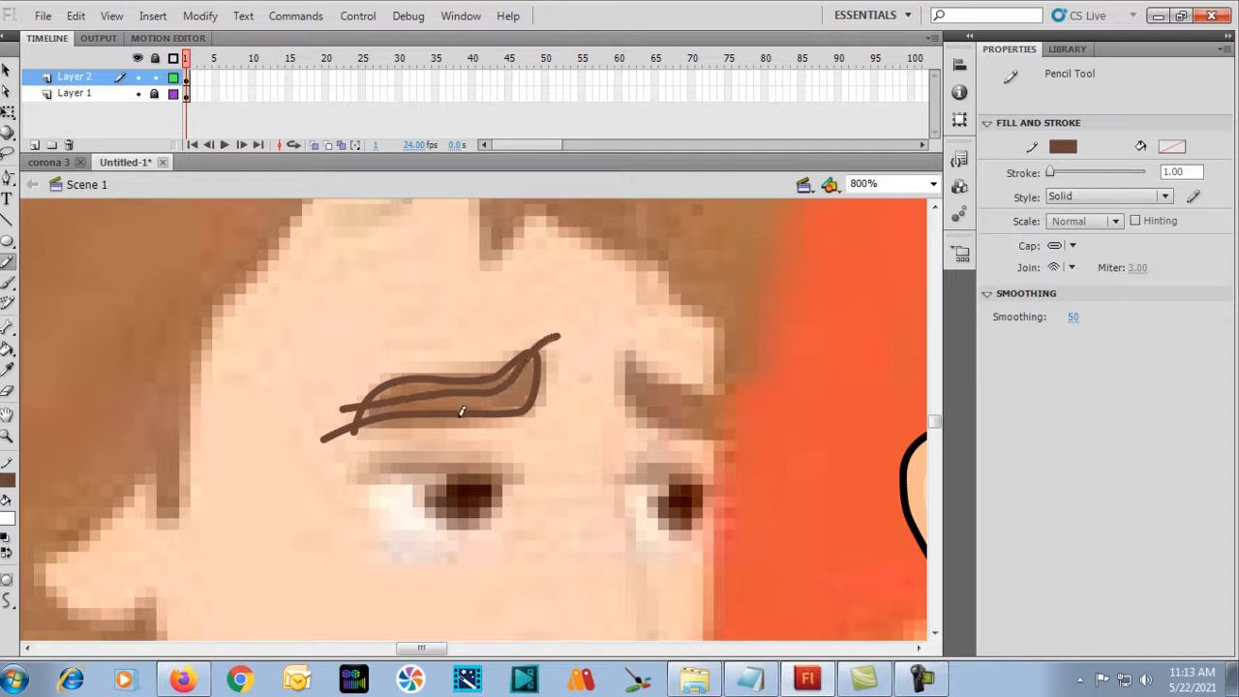
Fill the eyebrow's enclosed areas with the brown sampled from the reference.
key(v)
key(k)
click(402, 387)
key(v)
key(k)
click(498, 396)
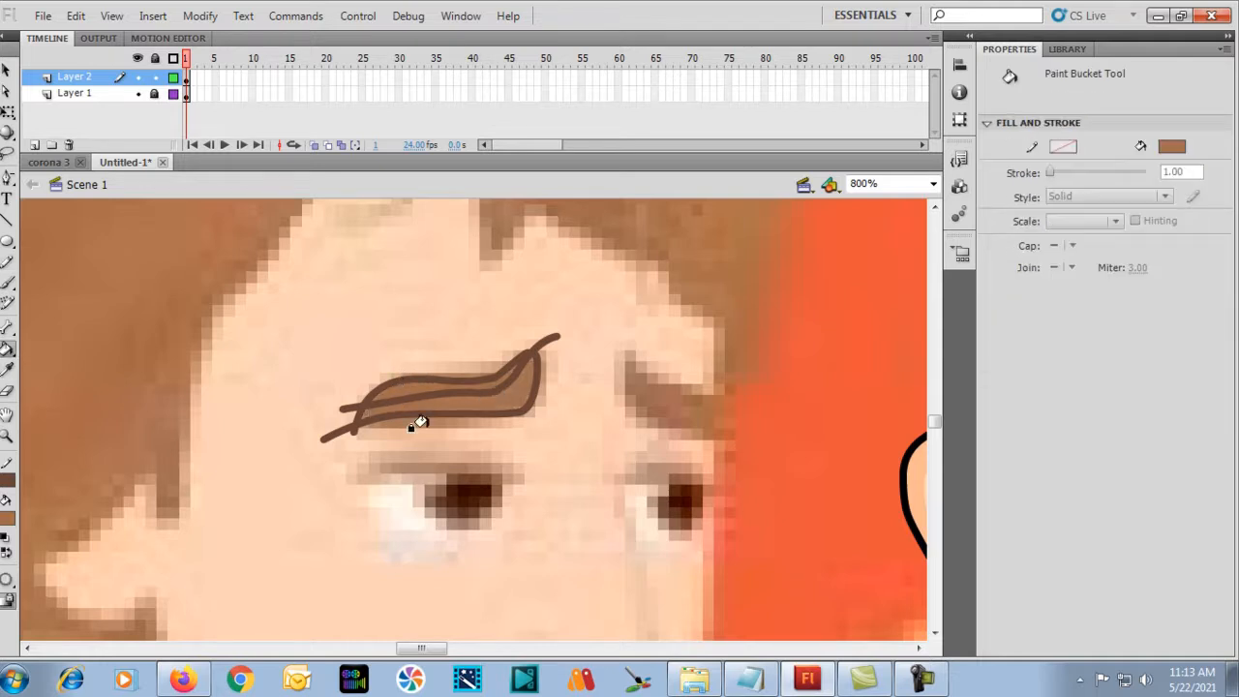
Delete the eyebrow's outlines and group the remaining fill.
key(v)
double_click(335, 433)
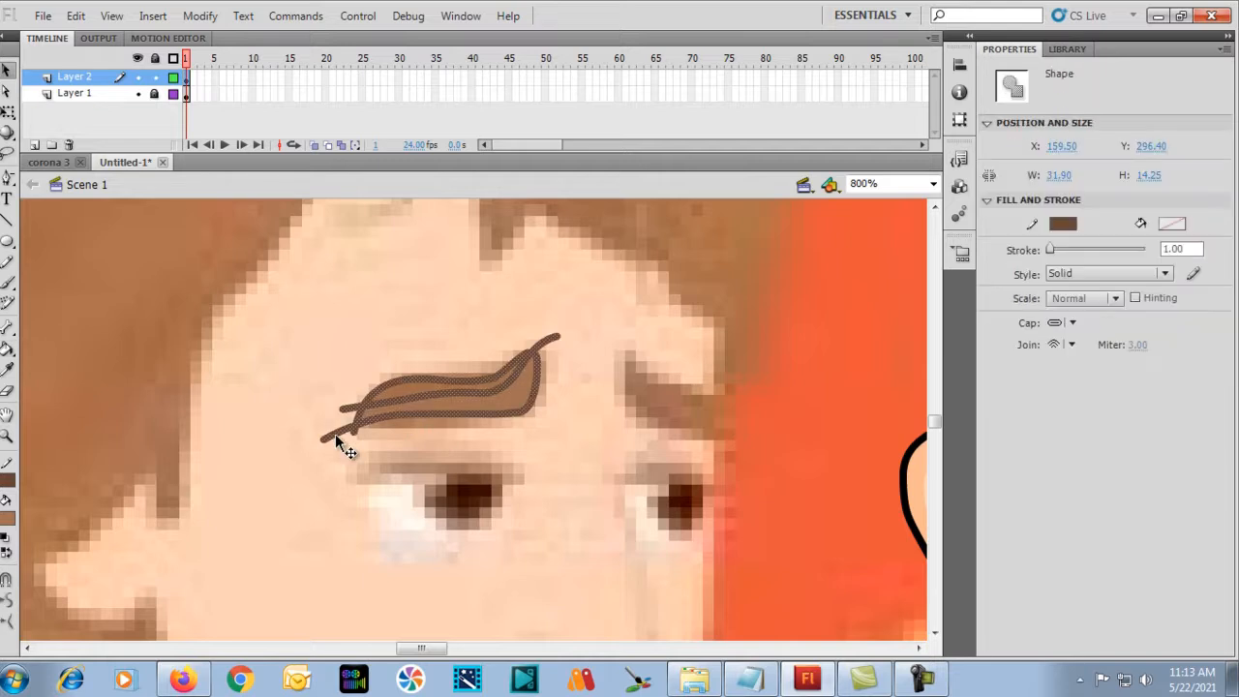
key(Delete)
mouse_move(331, 334)
mouse_down()
mouse_move(442, 376)
mouse_move(595, 461)
mouse_up()
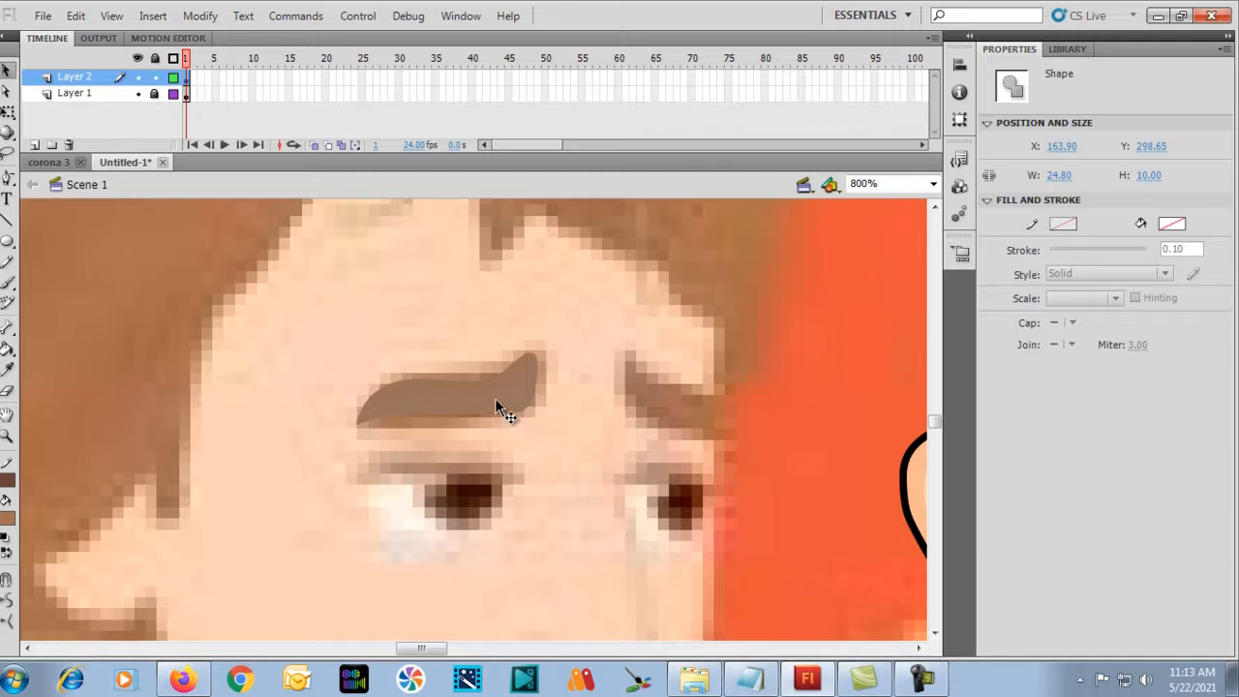
key(ctrl+g)
drag(461, 404, 511, 453)
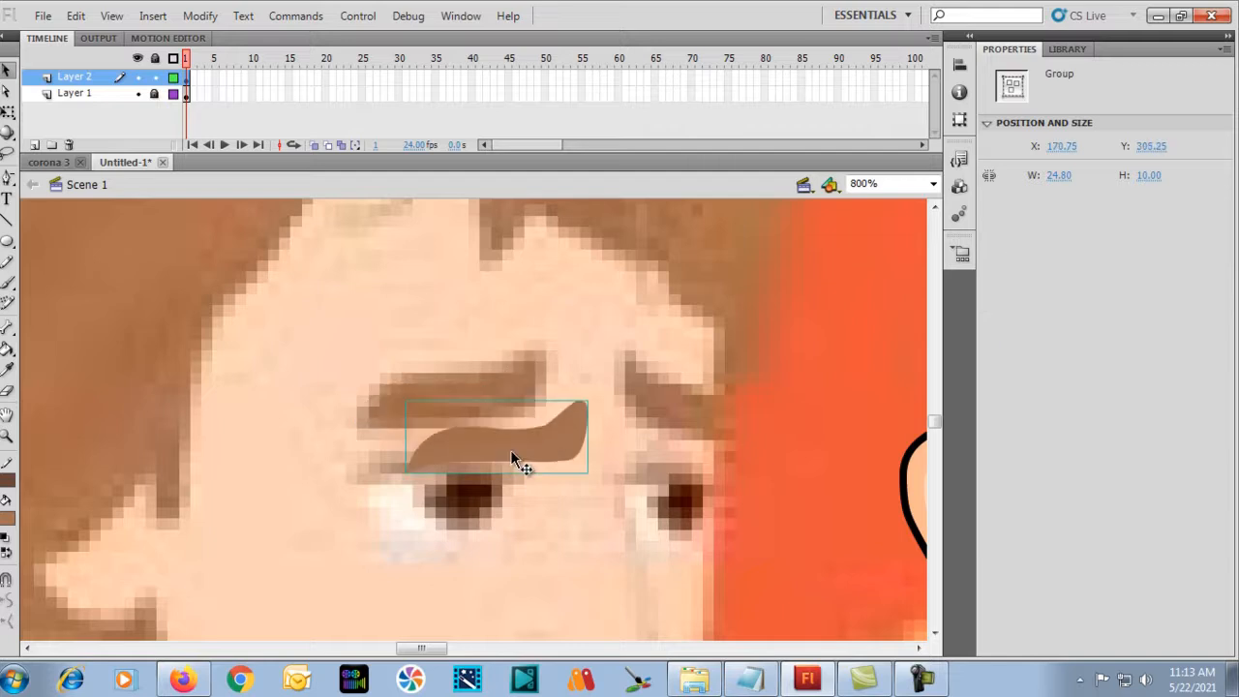
key(ctrl+z)
Move the eyebrow onto the drawn head above the larger eye, to about X 272.4, Y 298.65.
key(ctrl+minus)
key(ctrl+minus)
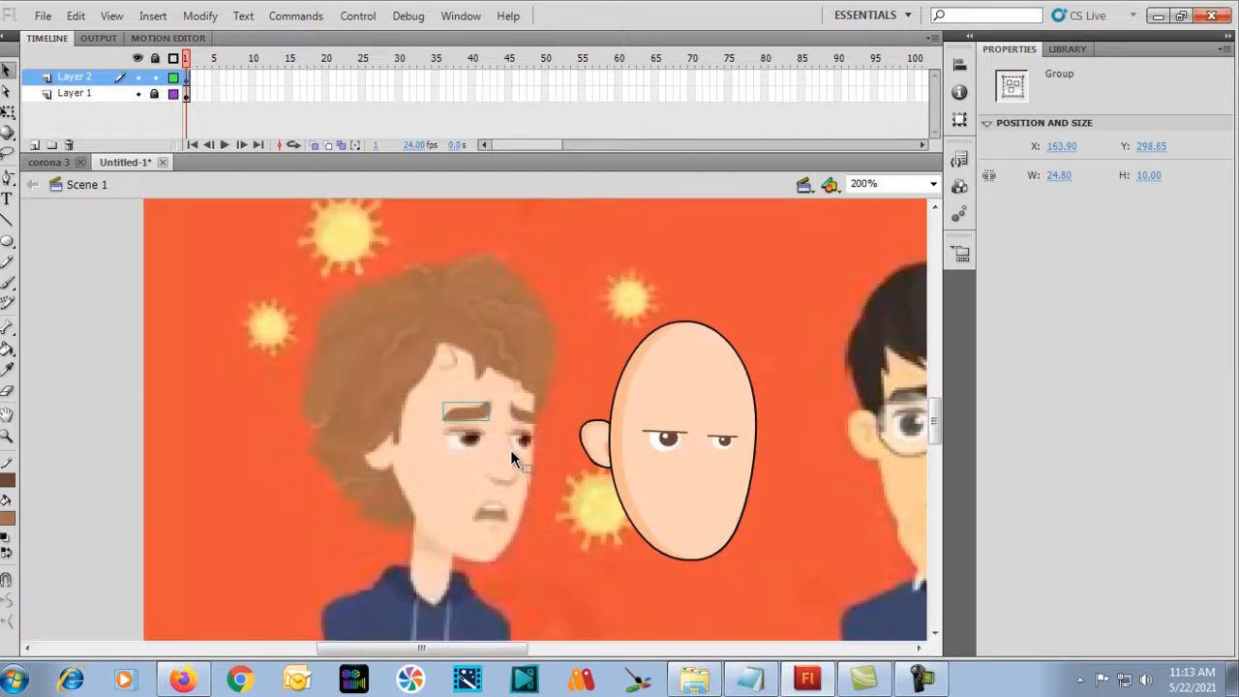
key(shift+Right)
key(shift+Right)
key(shift+Right)
key(shift+Right)
key(shift+Right)
key(shift+Right)
key(shift+Right)
key(shift+Right)
key(shift+Right)
key(shift+Right)
key(shift+Right)
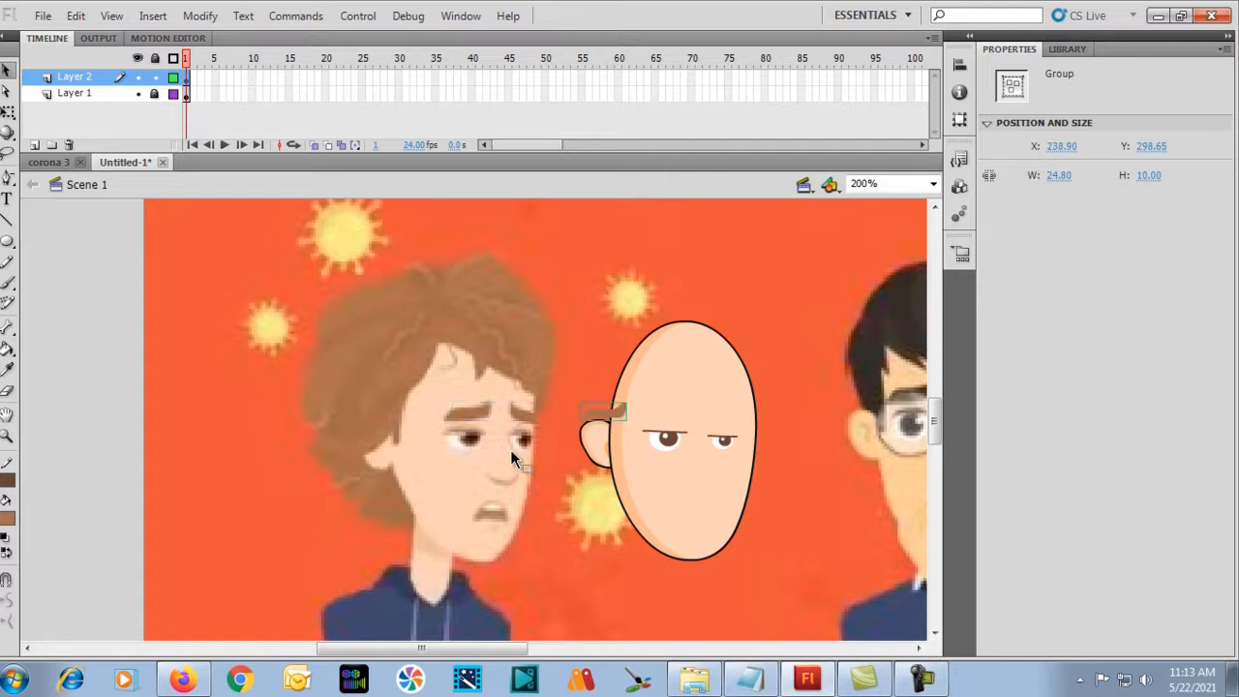
key(Left)
key(Left)
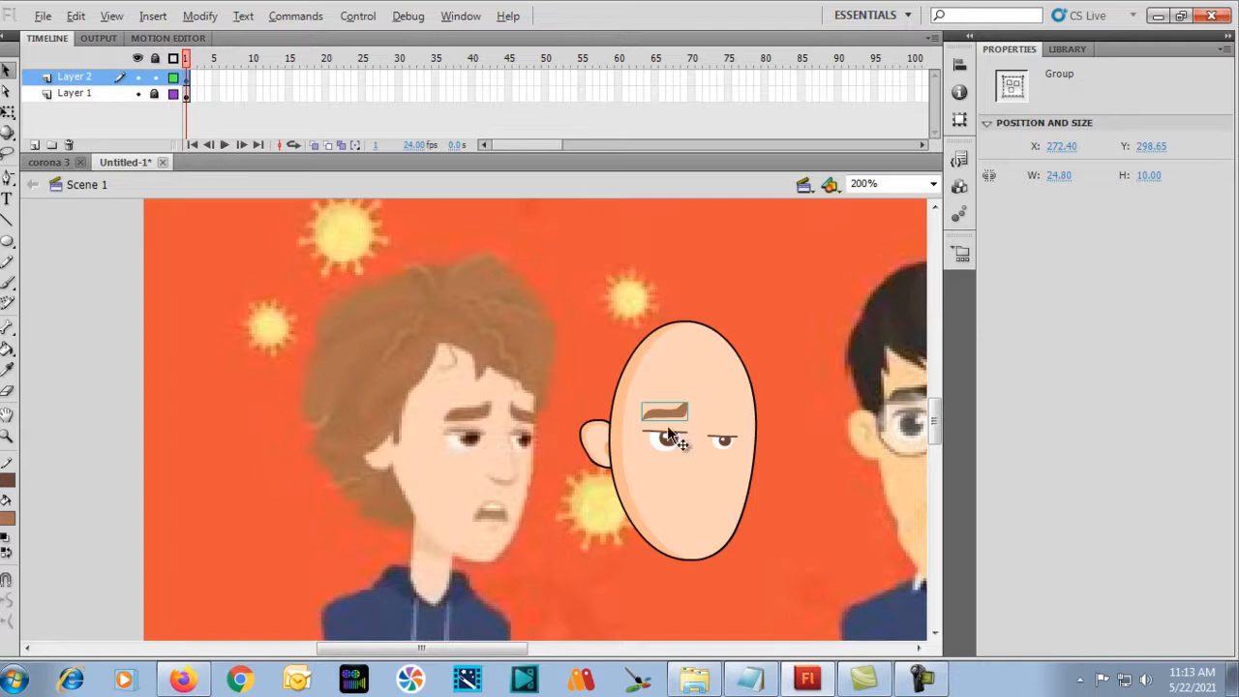
Duplicate the eyebrow above the smaller eye, mirror the copy horizontally and make it slightly narrower.
drag(657, 414, 719, 415)
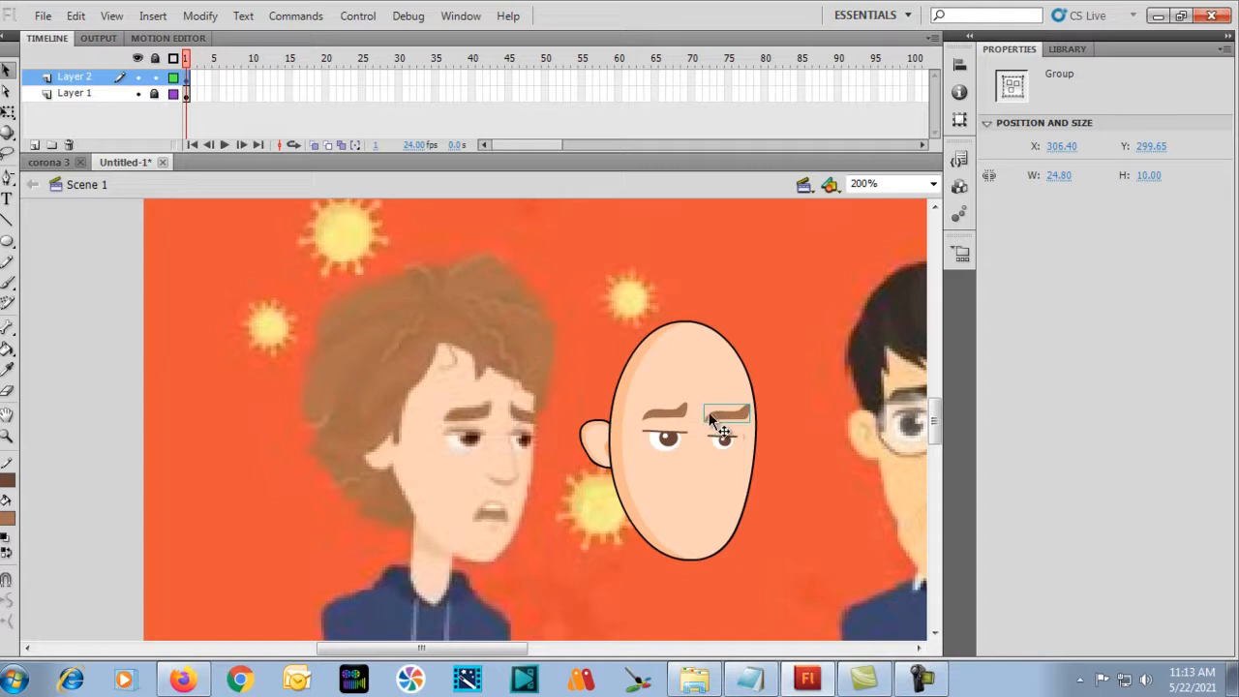
click(8, 110)
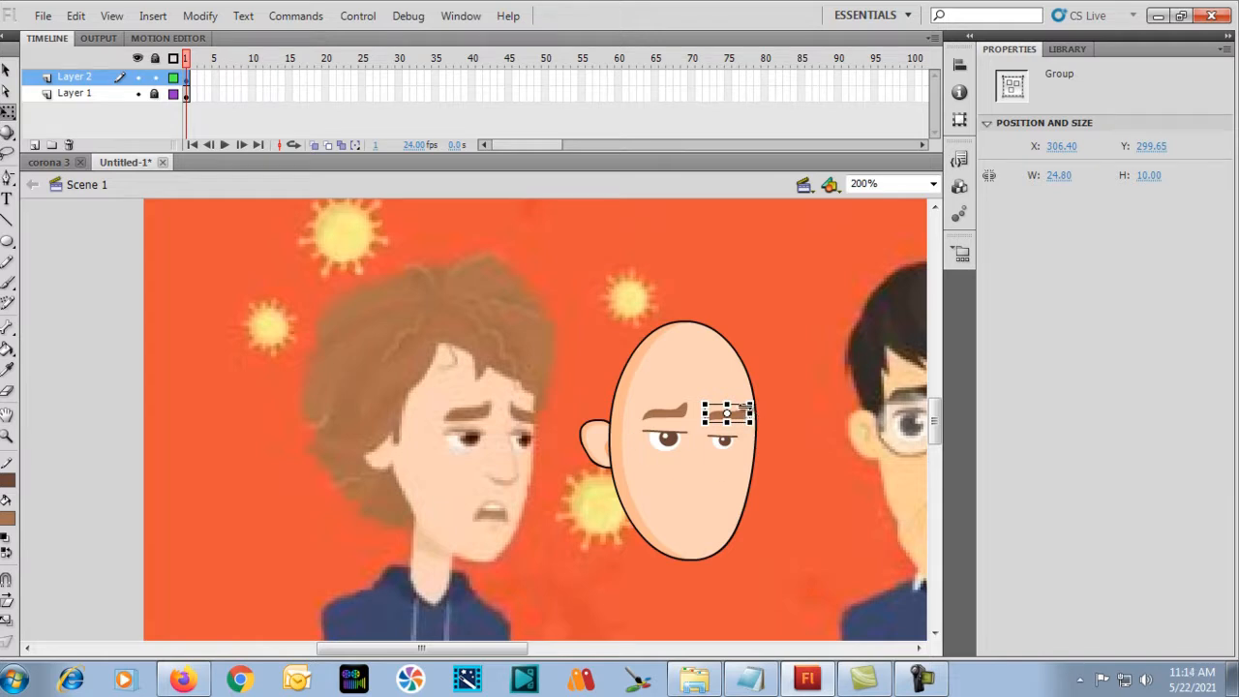
mouse_move(748, 412)
mouse_down()
mouse_move(650, 413)
mouse_move(743, 418)
mouse_up()
click(603, 379)
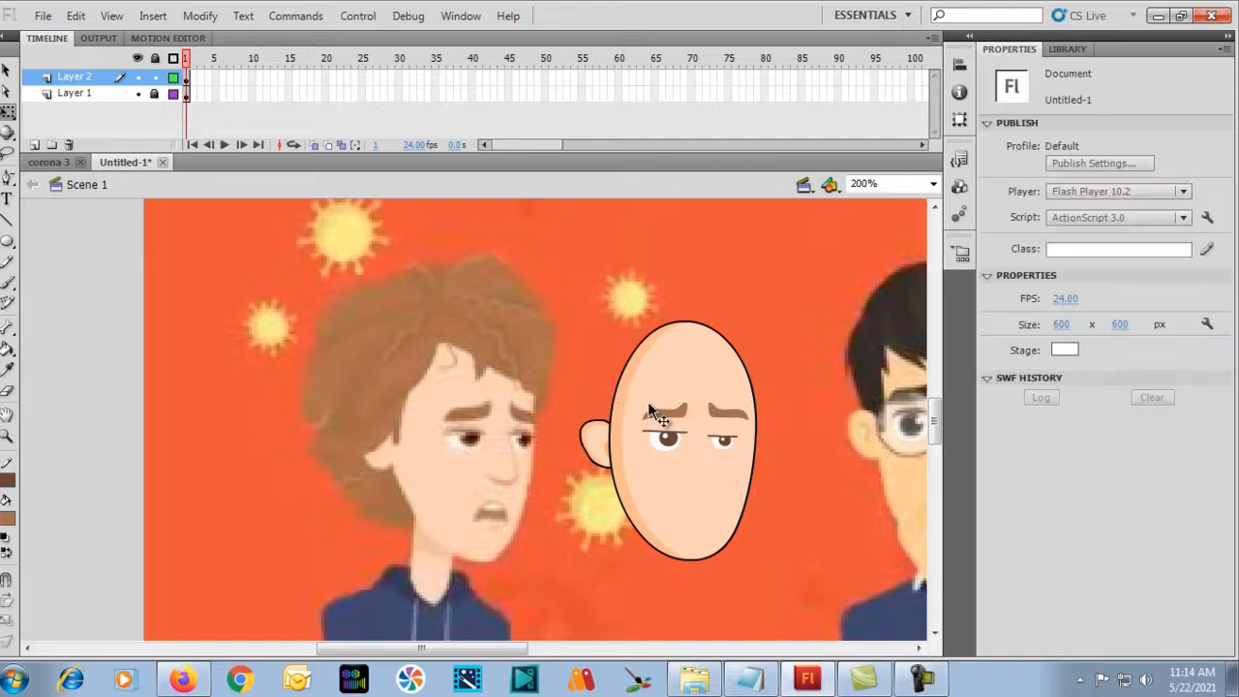
Shift the smaller eye and its eyebrow slightly towards the face's far edge.
click(723, 441)
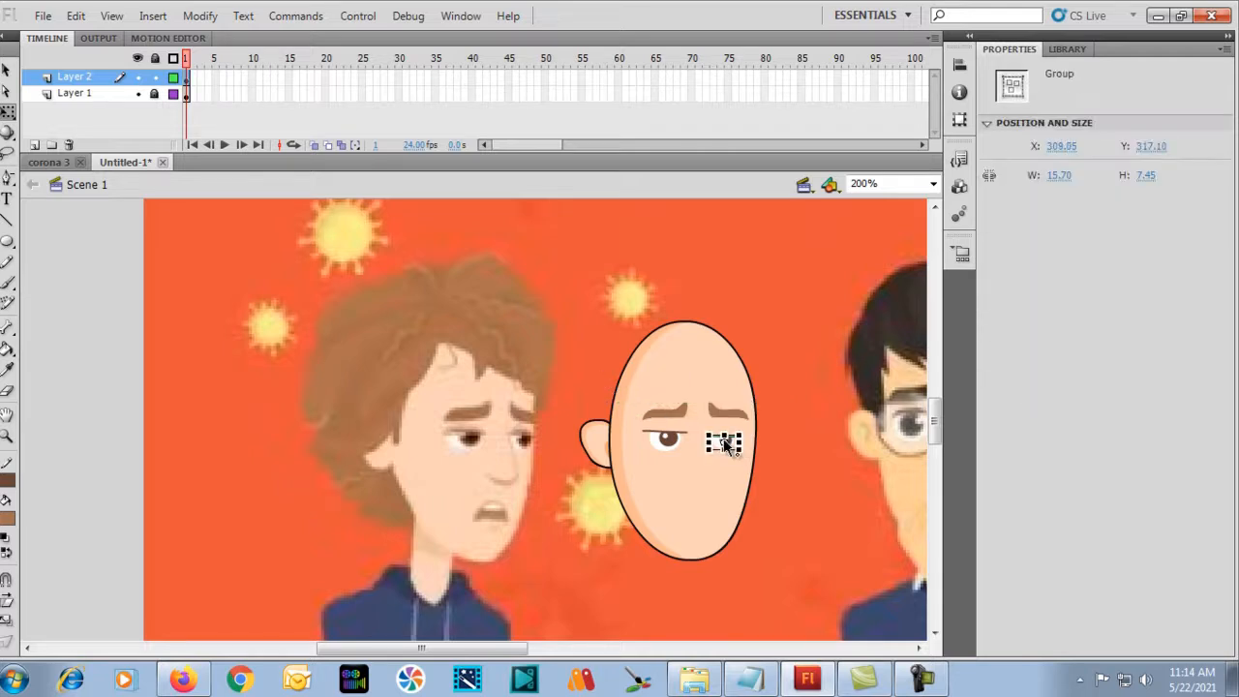
click(729, 416)
drag(728, 416, 730, 412)
click(578, 407)
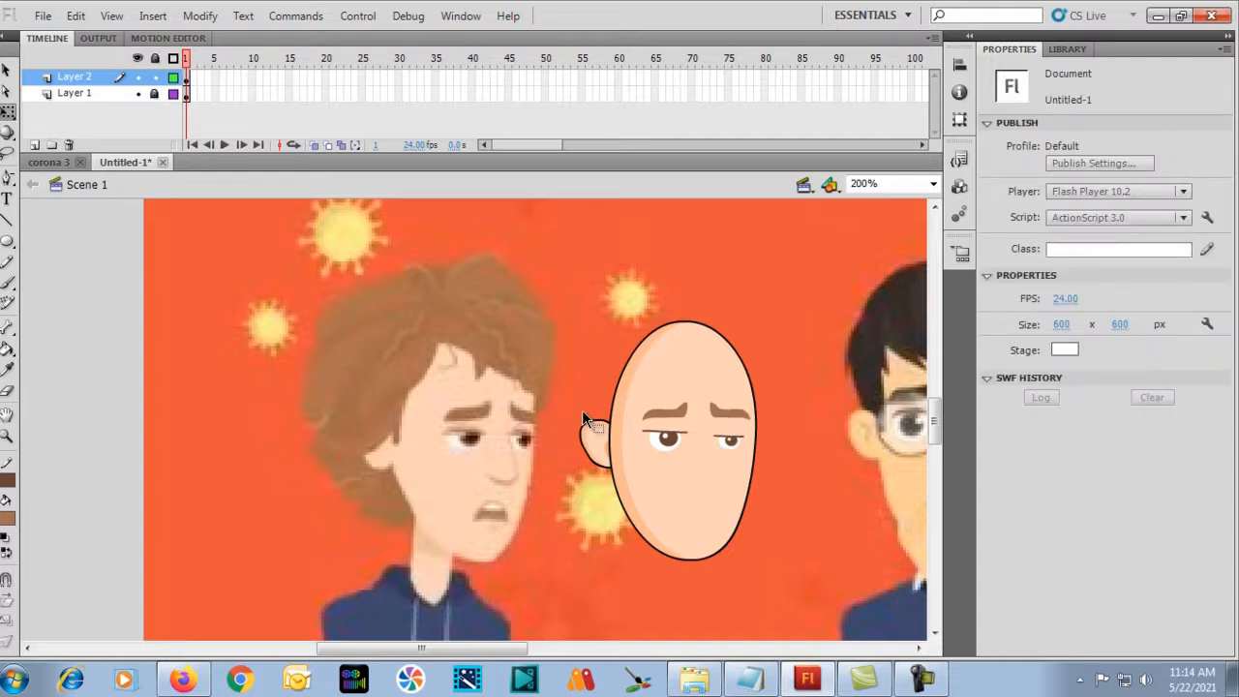
Select the whole head with ear, eyes and eyebrows and move it slightly up, to about X 247, Y 248.5.
key(ctrl+minus)
key(ctrl+equal)
drag(304, 290, 610, 613)
mouse_move(497, 525)
mouse_down()
mouse_move(304, 483)
mouse_move(259, 523)
mouse_move(503, 512)
mouse_up()
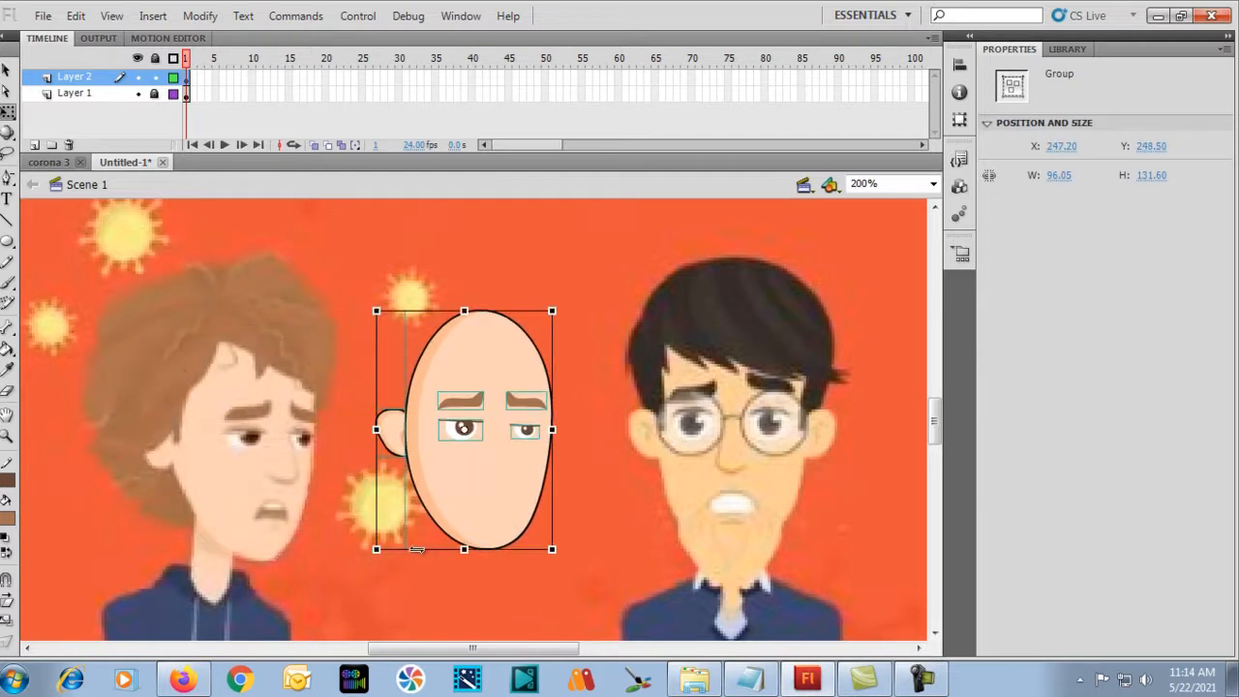
Draw a dark brown line along the reference's nose bridge and curve it around the tip.
key(ctrl+equal)
drag(273, 501, 470, 422)
key(v)
click(415, 419)
key(i)
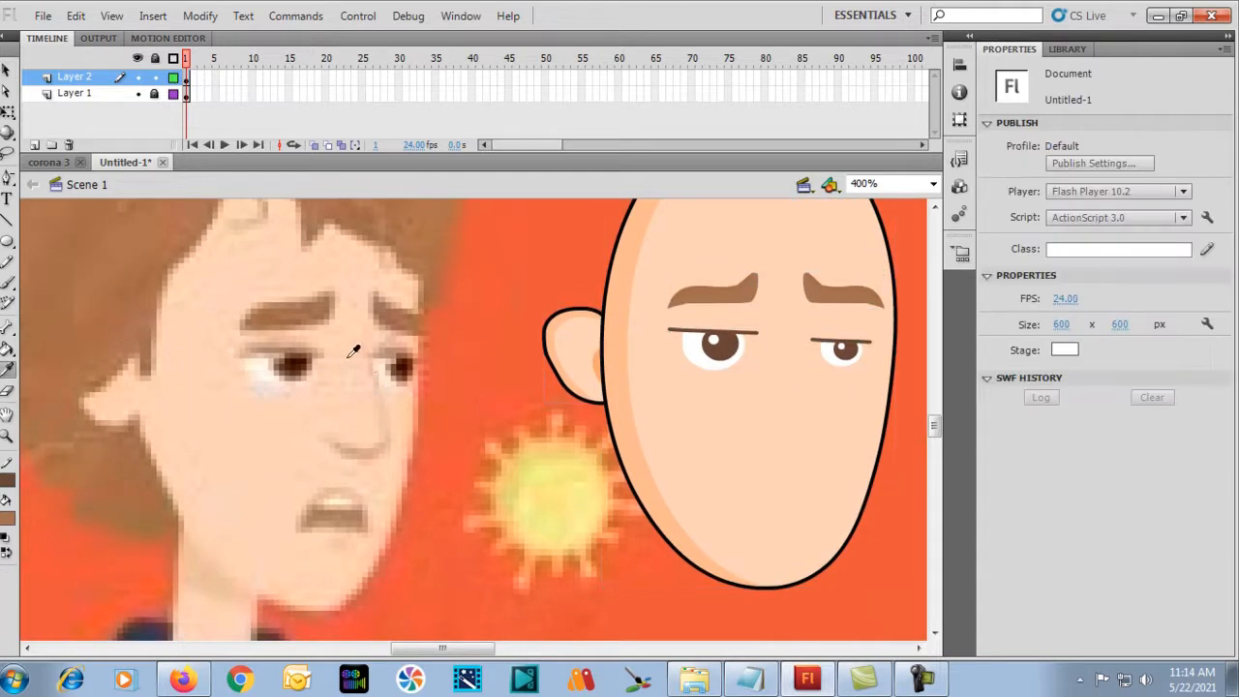
key(n)
mouse_move(366, 358)
mouse_down()
mouse_move(369, 445)
mouse_move(380, 425)
mouse_move(390, 436)
mouse_up()
key(v)
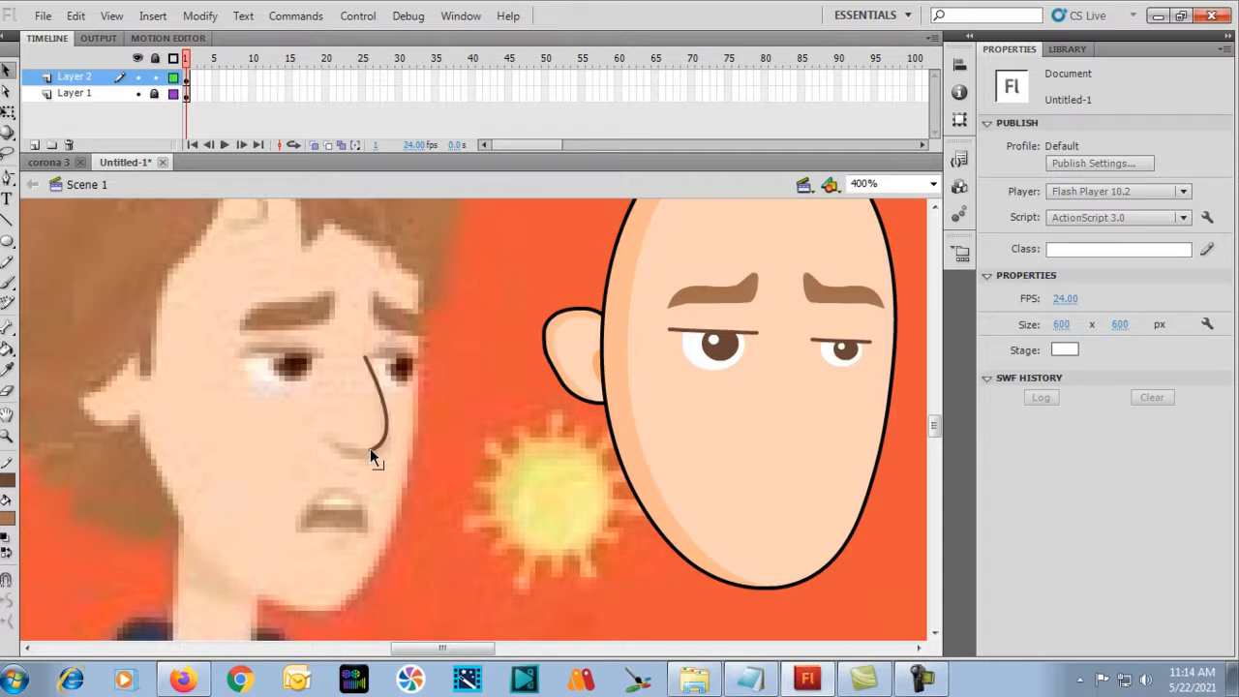
Extend the nose line from the tip along the underside and bend it to the reference's nostril curve.
drag(370, 444, 371, 445)
key(n)
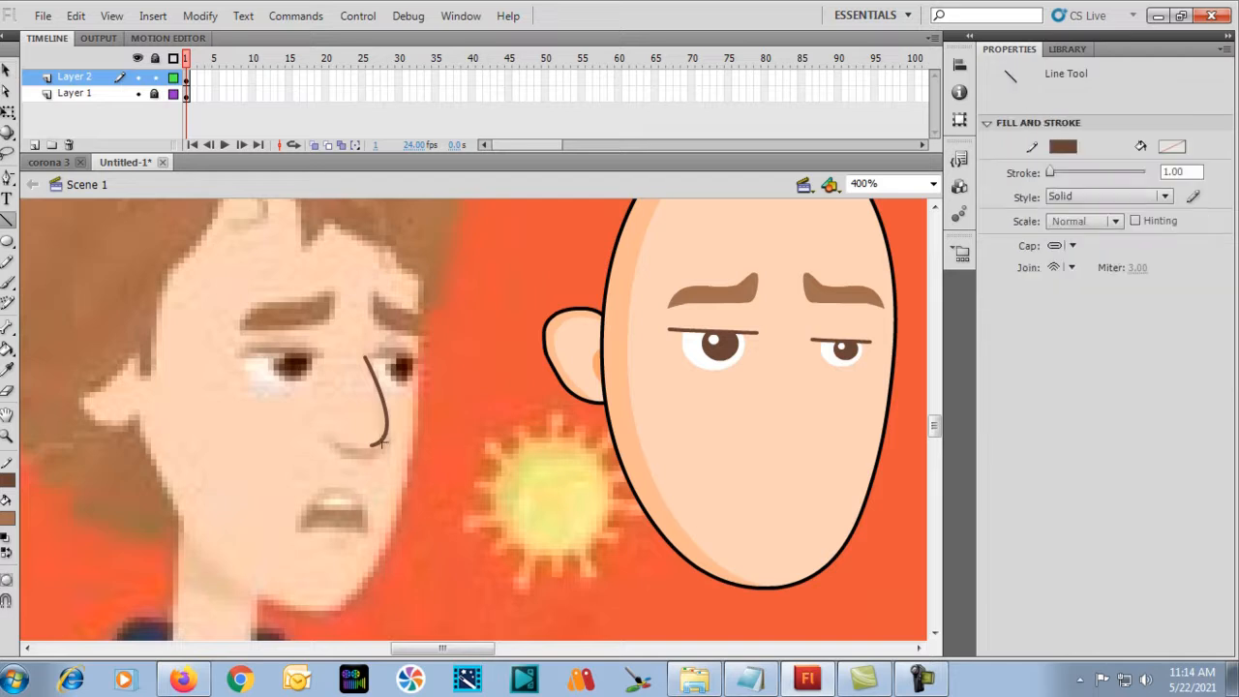
key(v)
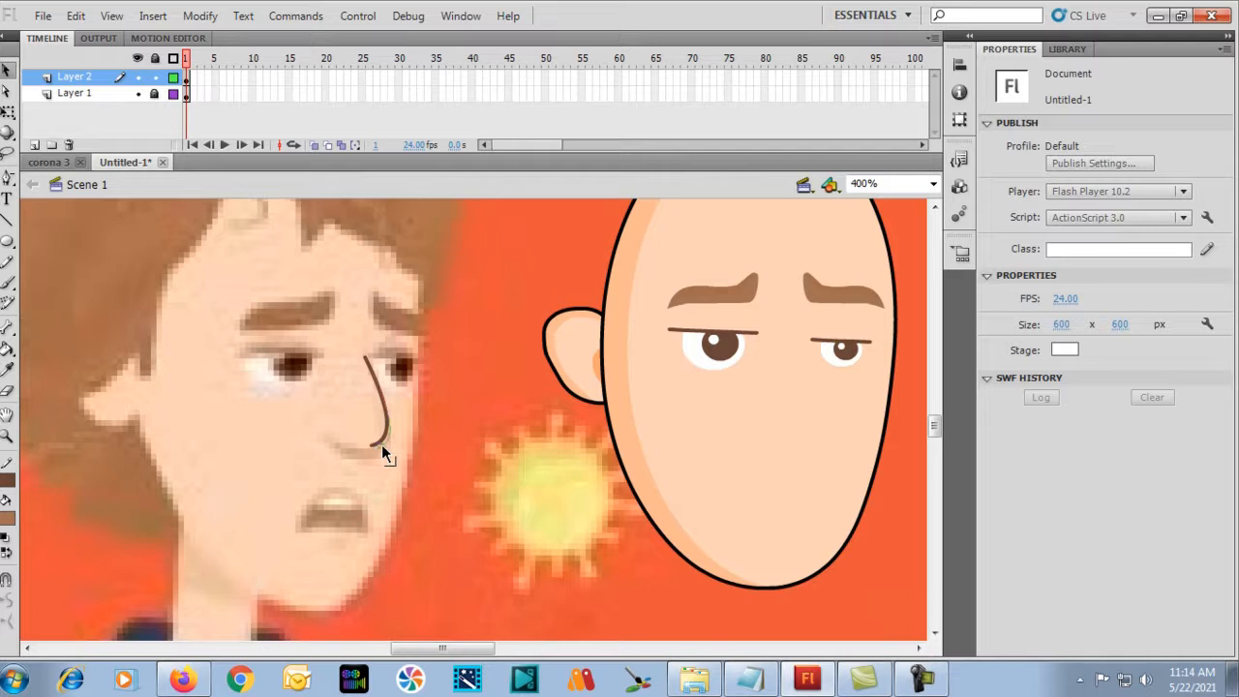
drag(377, 446, 382, 447)
mouse_move(376, 448)
mouse_down()
mouse_move(344, 453)
mouse_move(386, 450)
mouse_move(383, 465)
mouse_move(338, 447)
mouse_move(375, 451)
mouse_move(335, 451)
mouse_up()
Draw a curved Pencil line above the nose's underside to enclose its shadow and fill that area with the reference's light brown.
key(y)
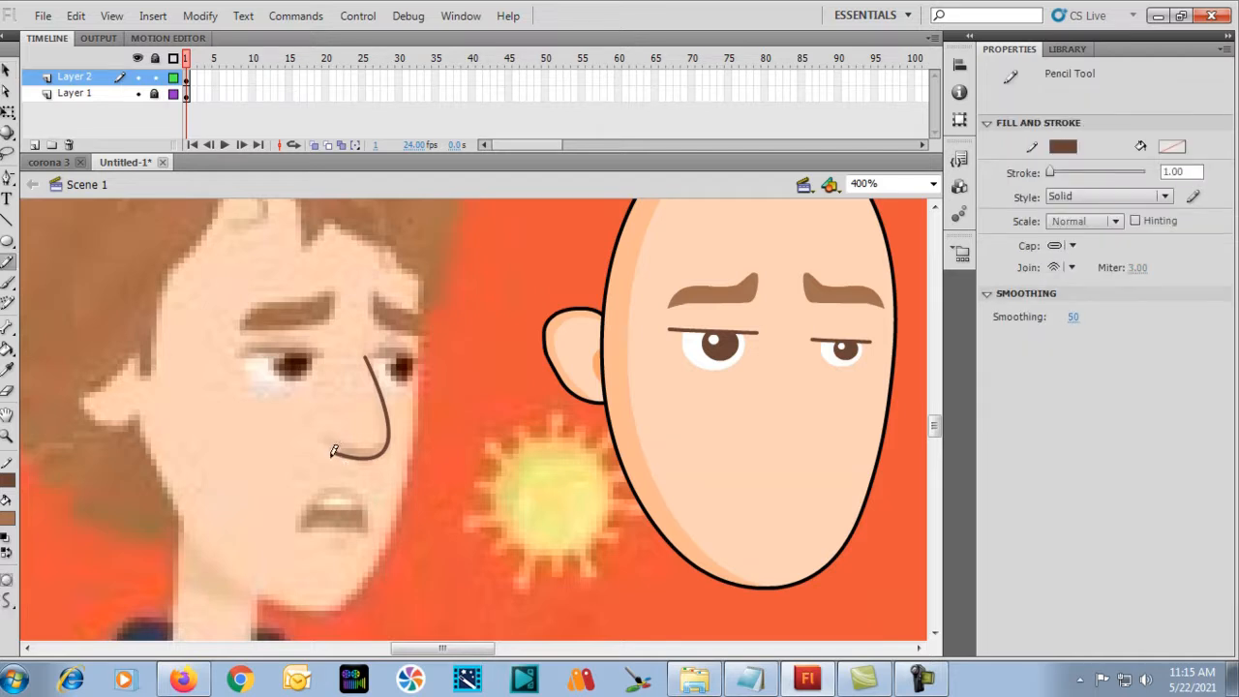
drag(337, 450, 401, 420)
key(k)
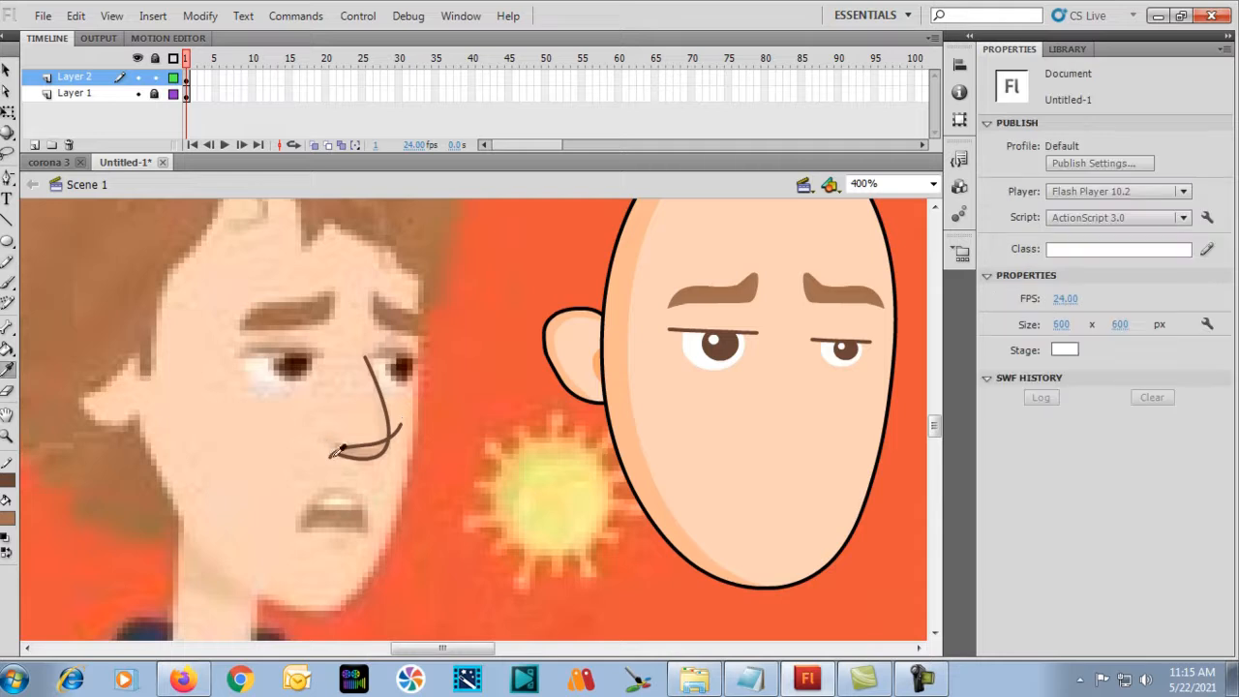
click(350, 451)
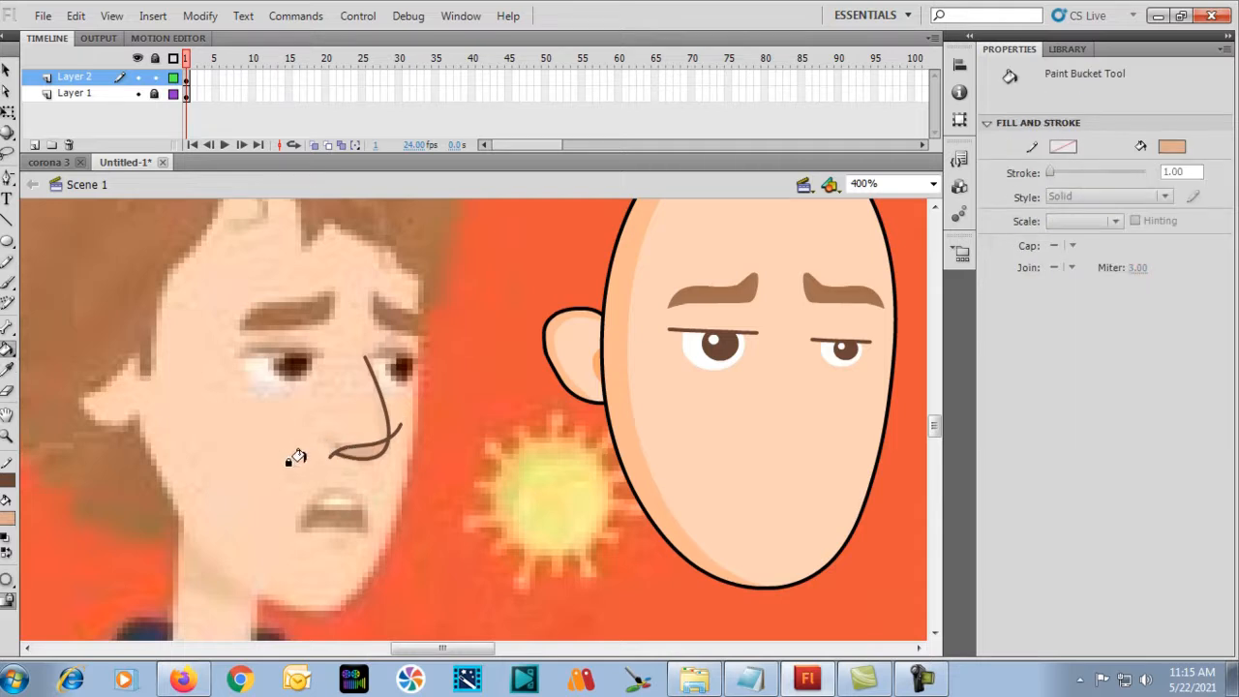
key(v)
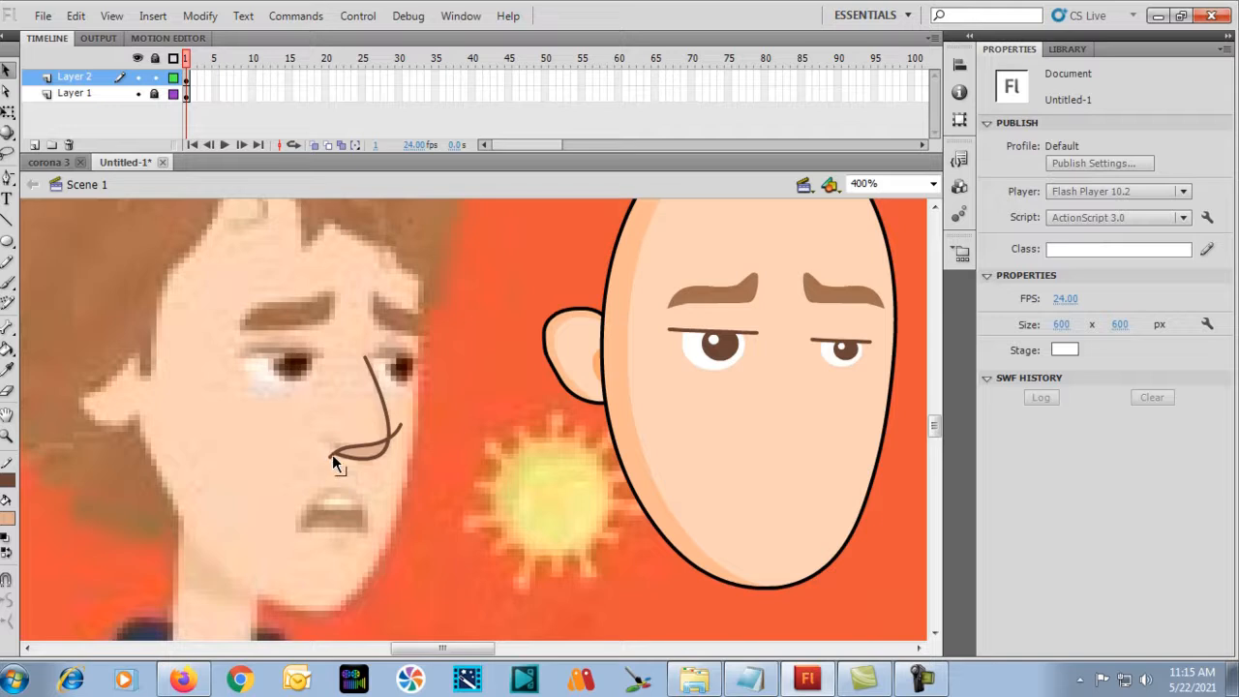
Recolour all of the nose's dark brown lines to the light brown sampled from the reference.
double_click(332, 455)
click(354, 423)
click(387, 419)
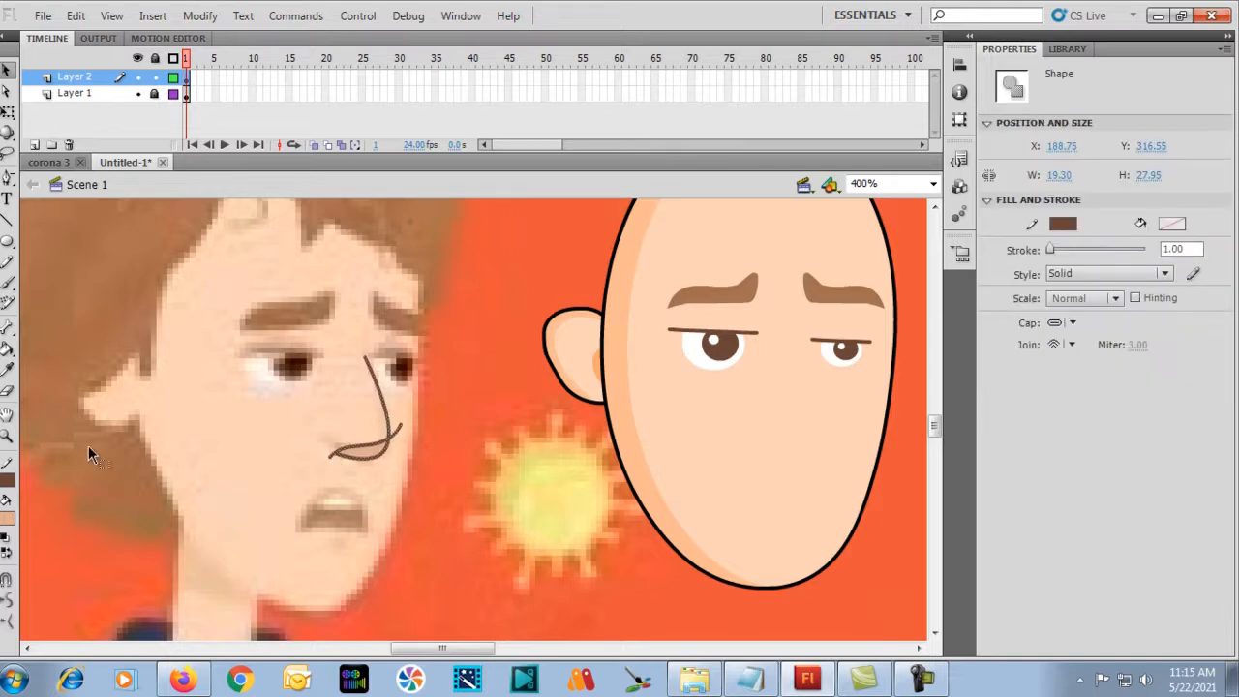
click(8, 479)
click(366, 448)
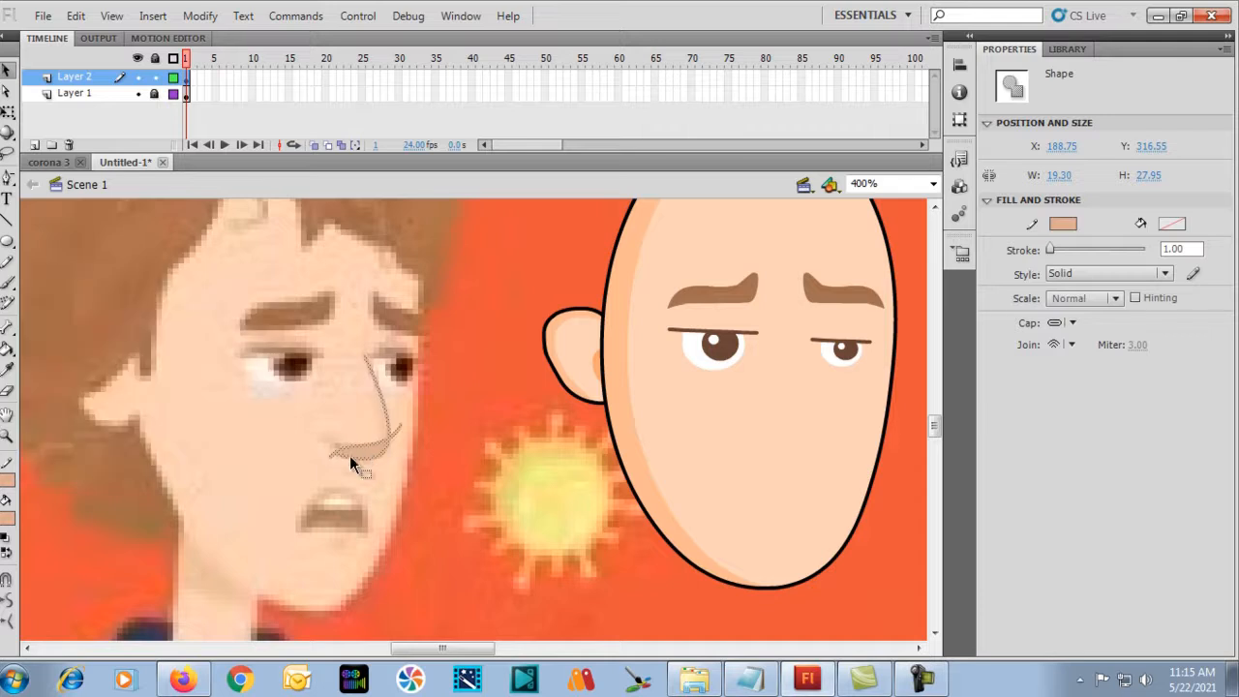
click(264, 436)
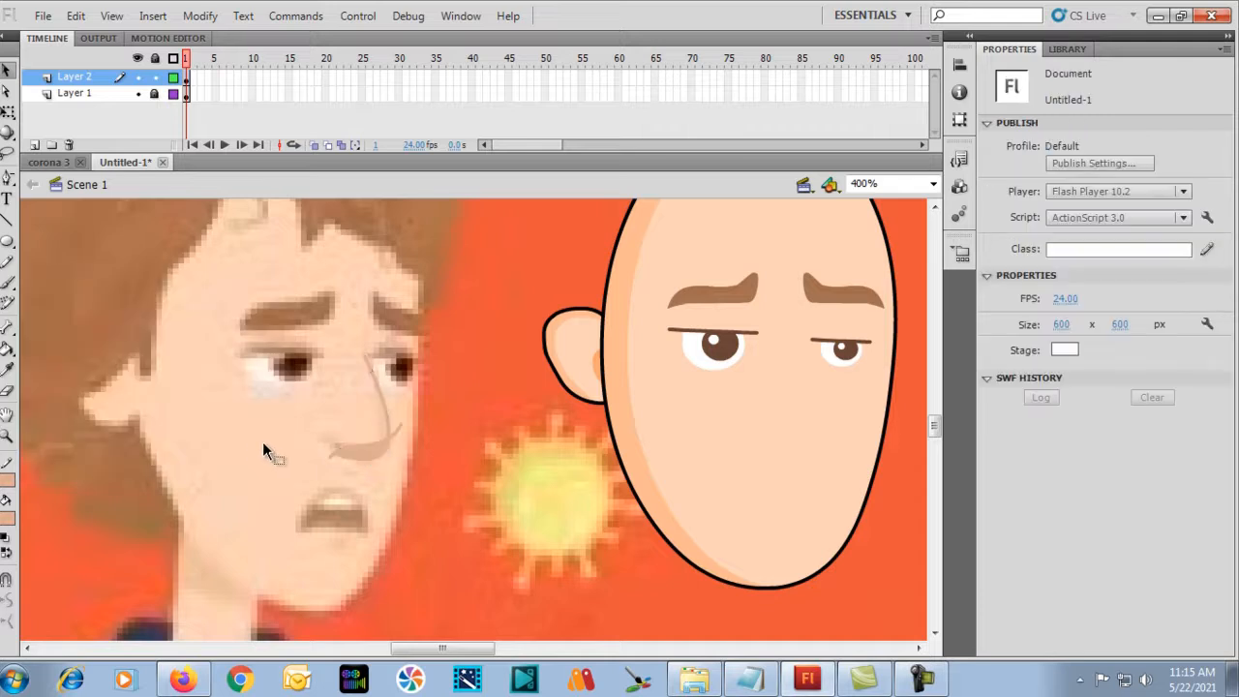
Delete the stray line ends sticking out at the nostril and beyond the nose tip.
click(331, 455)
key(Delete)
drag(359, 445, 367, 452)
click(394, 436)
key(Delete)
Group the whole nose and move it horizontally onto the drawn face between the eyes, to X 305, Y 316.55.
drag(311, 352, 410, 468)
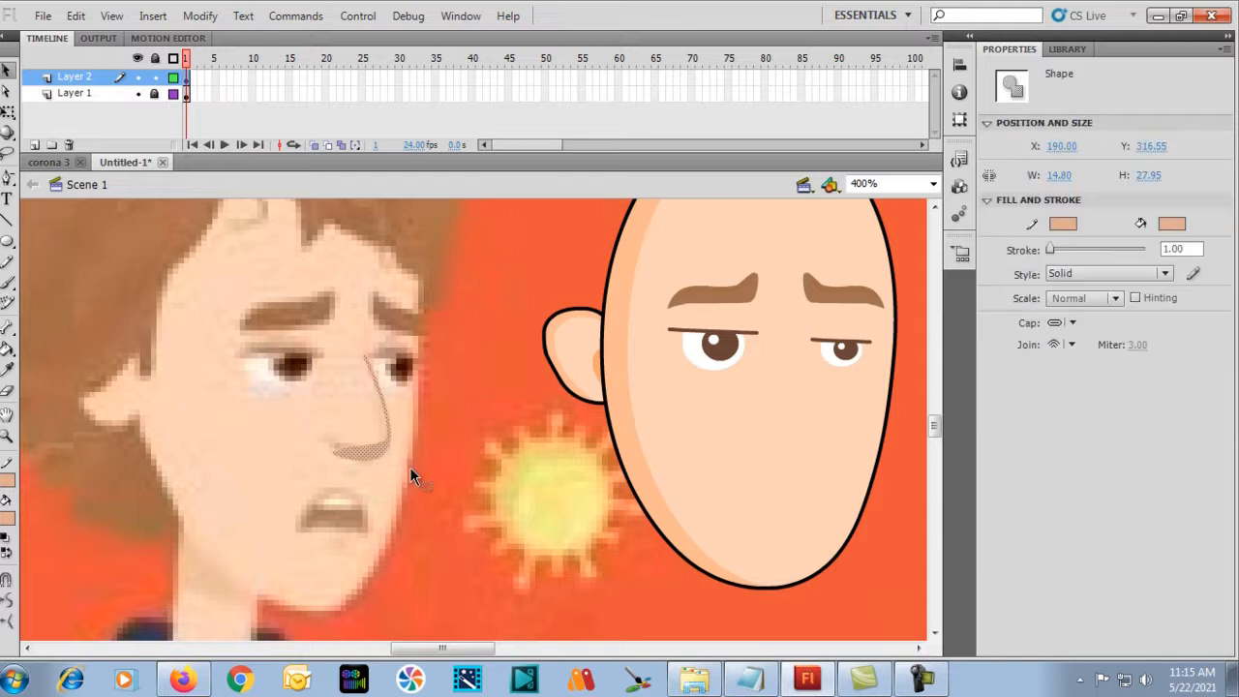
key(ctrl+g)
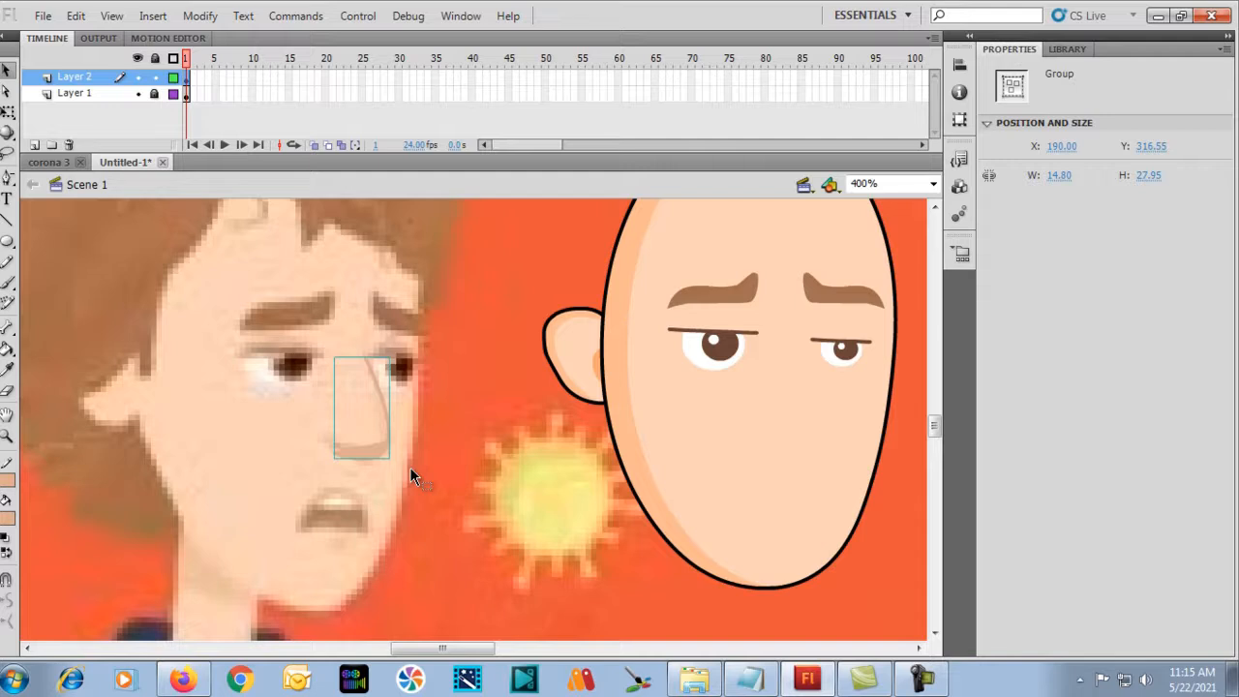
key(shift+Right)
key(shift+Right)
key(shift+Right)
key(shift+Right)
key(shift+Right)
key(shift+Right)
key(shift+Right)
key(shift+Right)
key(shift+Right)
key(shift+Right)
key(shift+Right)
key(shift+Right)
key(shift+Right)
key(shift+Right)
key(shift+Right)
key(shift+Right)
key(shift+Right)
key(shift+Right)
key(shift+Right)
key(shift+Right)
key(shift+Right)
key(shift+Right)
key(shift+Right)
key(shift+Right)
key(shift+Right)
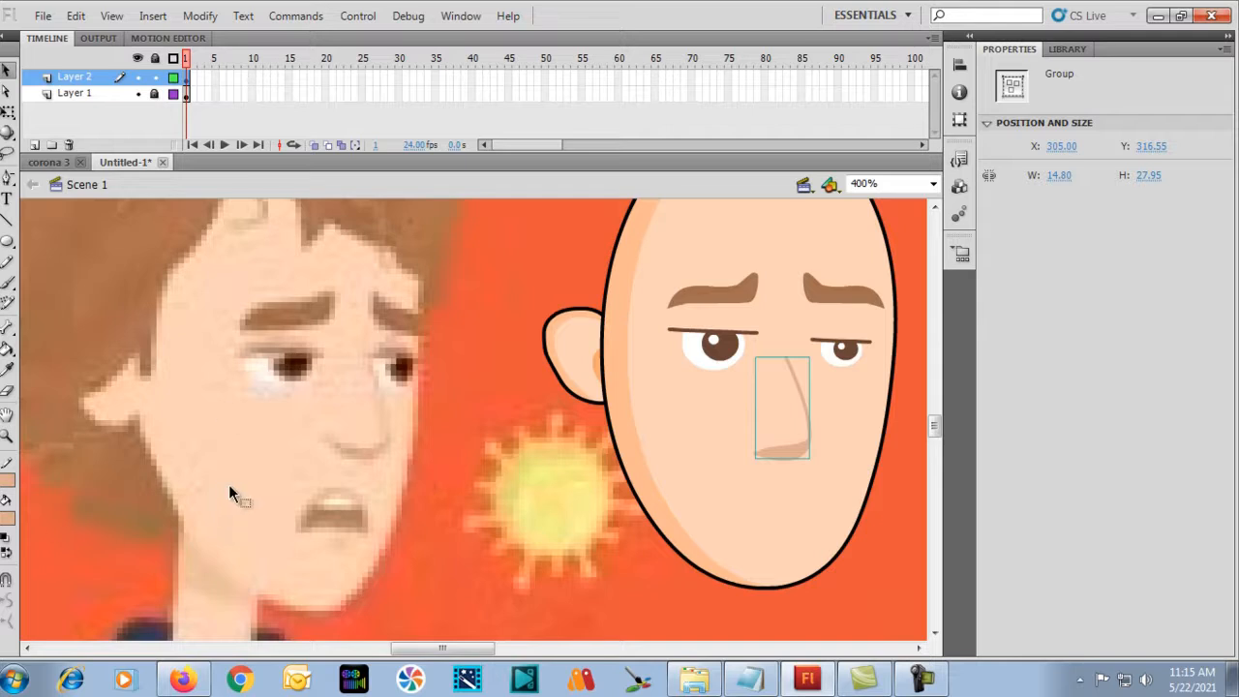
click(211, 518)
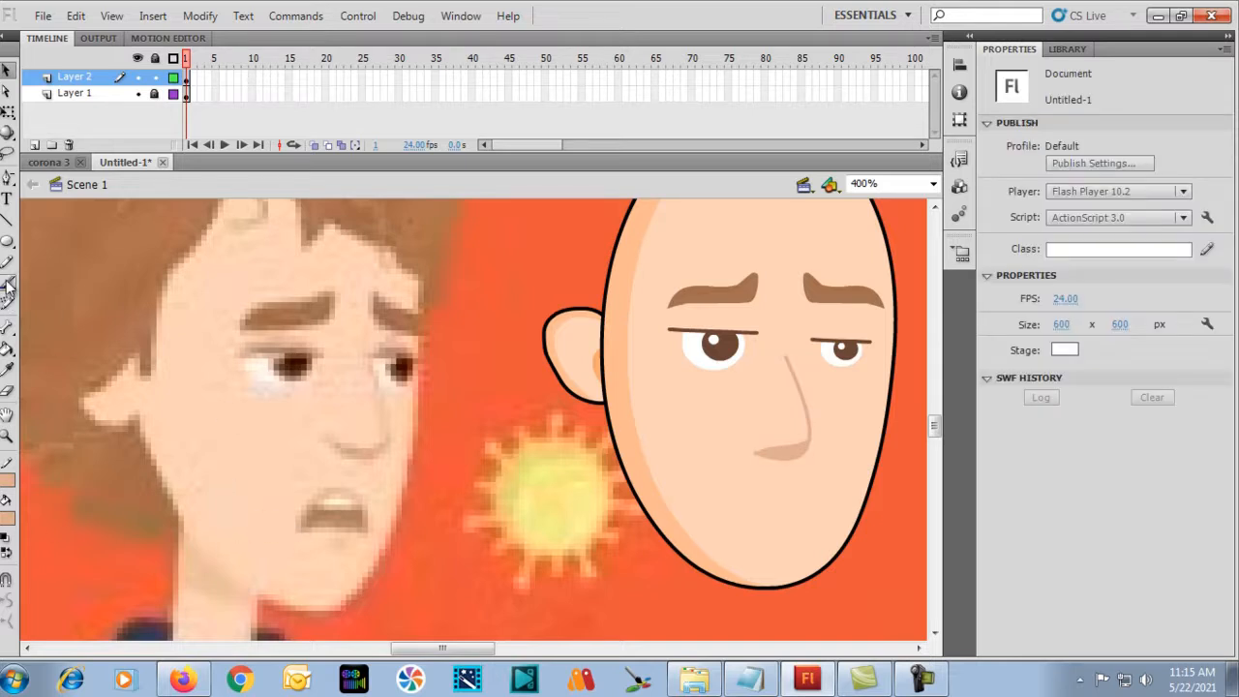
Check the character's mouth in the Camtasia Studio reference video at 0:00:09;00 and return to Flash.
click(808, 679)
drag(607, 436, 596, 438)
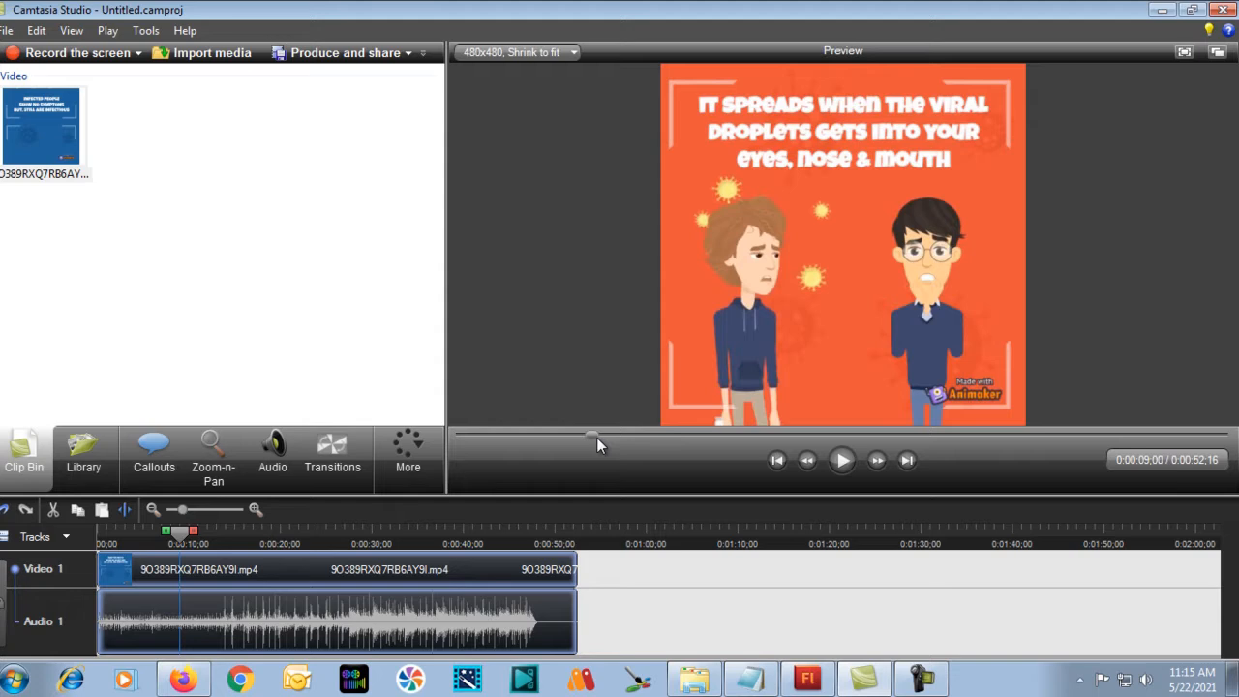
click(807, 678)
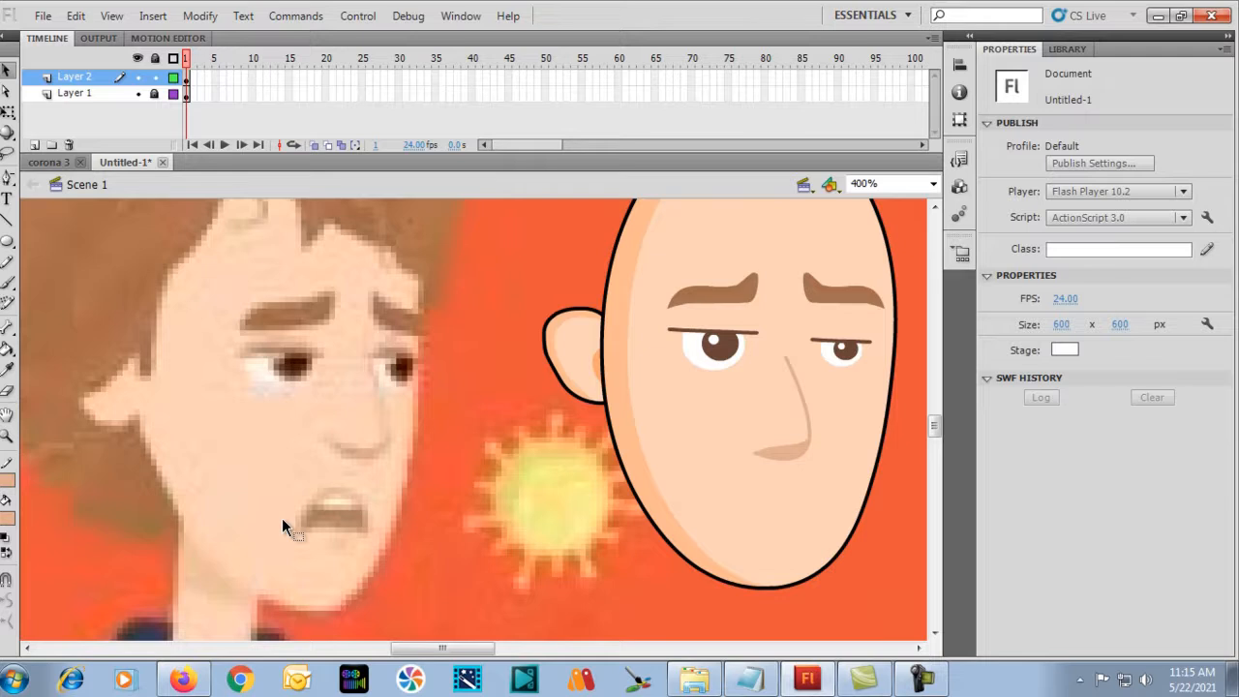
key(n)
drag(298, 524, 367, 527)
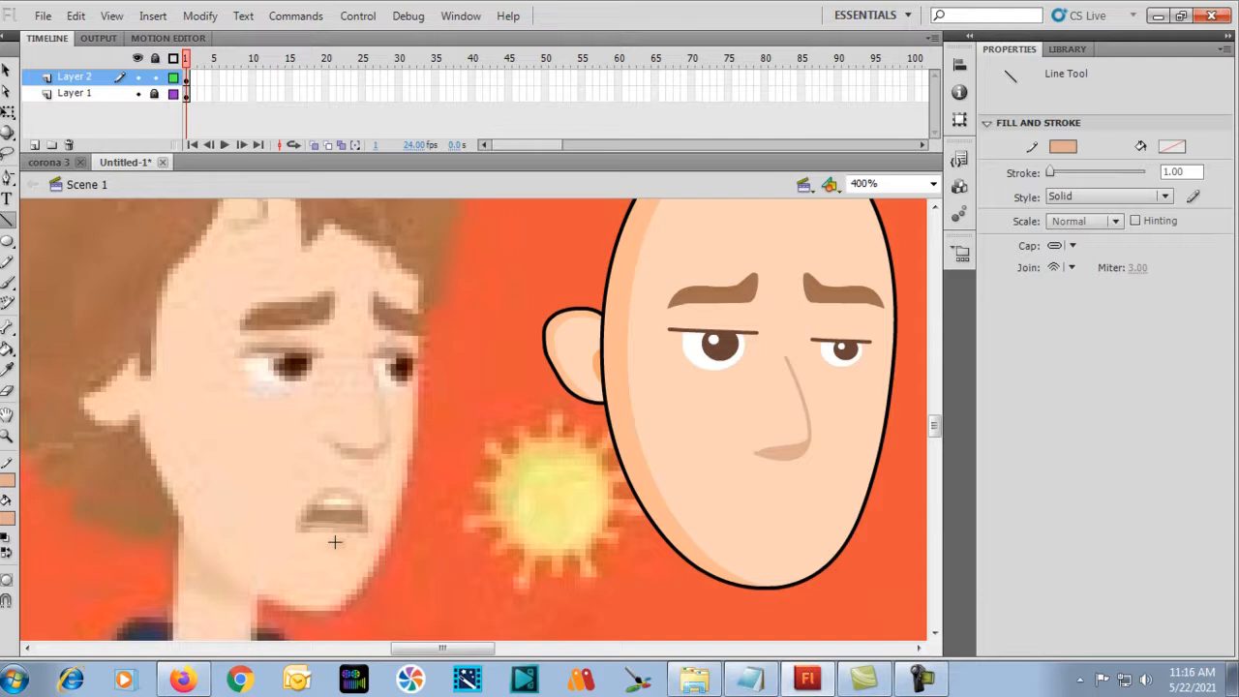
key(v)
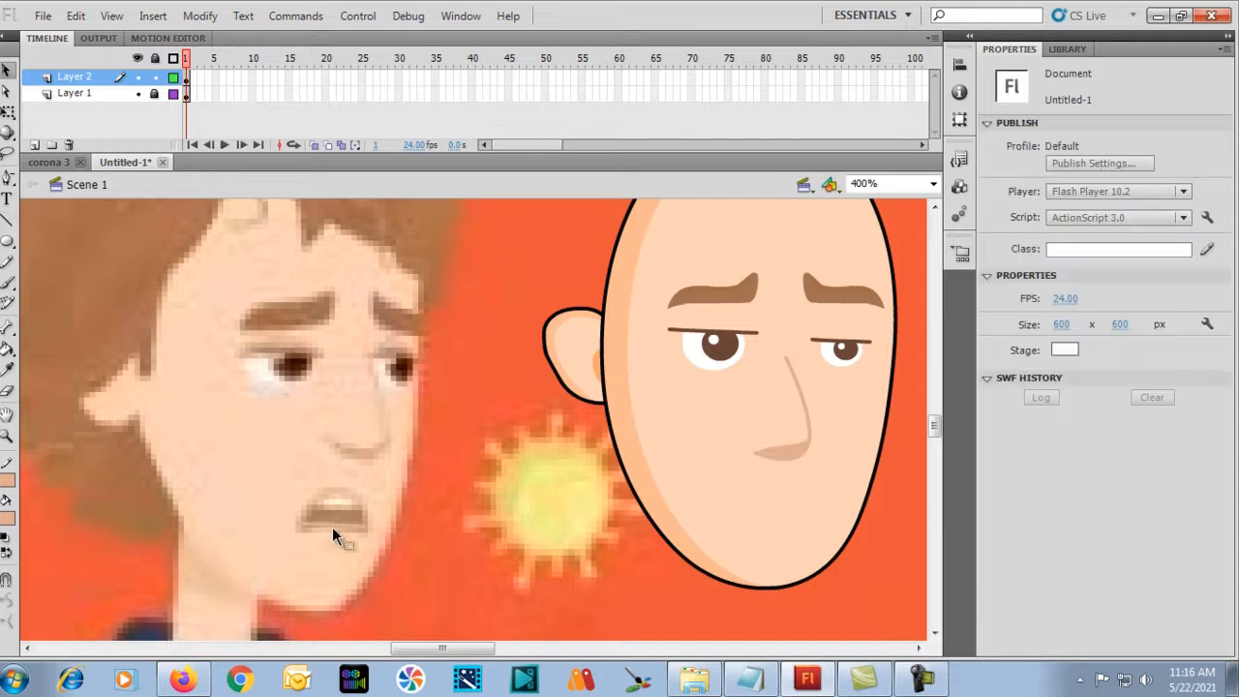
click(332, 525)
key(Delete)
Draw a light brown oval about 19 by 20 px over the reference's mouth and delete its fill, keeping the outline.
key(ctrl+equal)
key(h)
drag(291, 532, 411, 410)
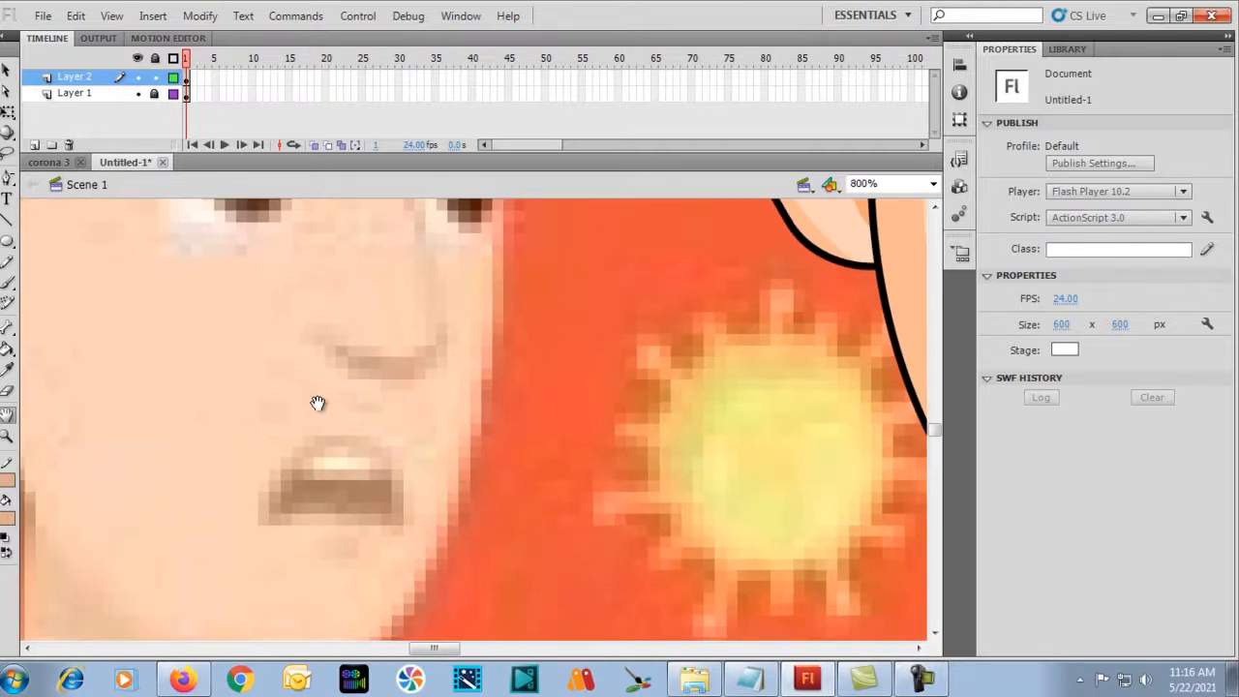
click(7, 241)
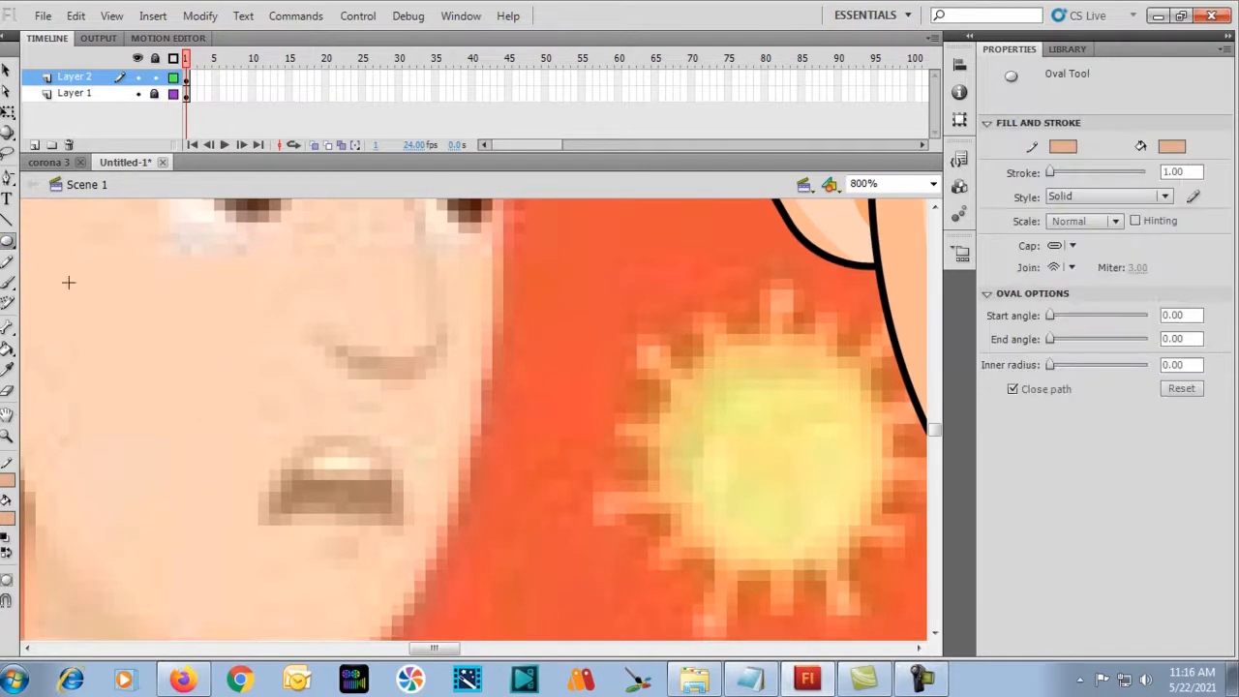
drag(268, 429, 405, 576)
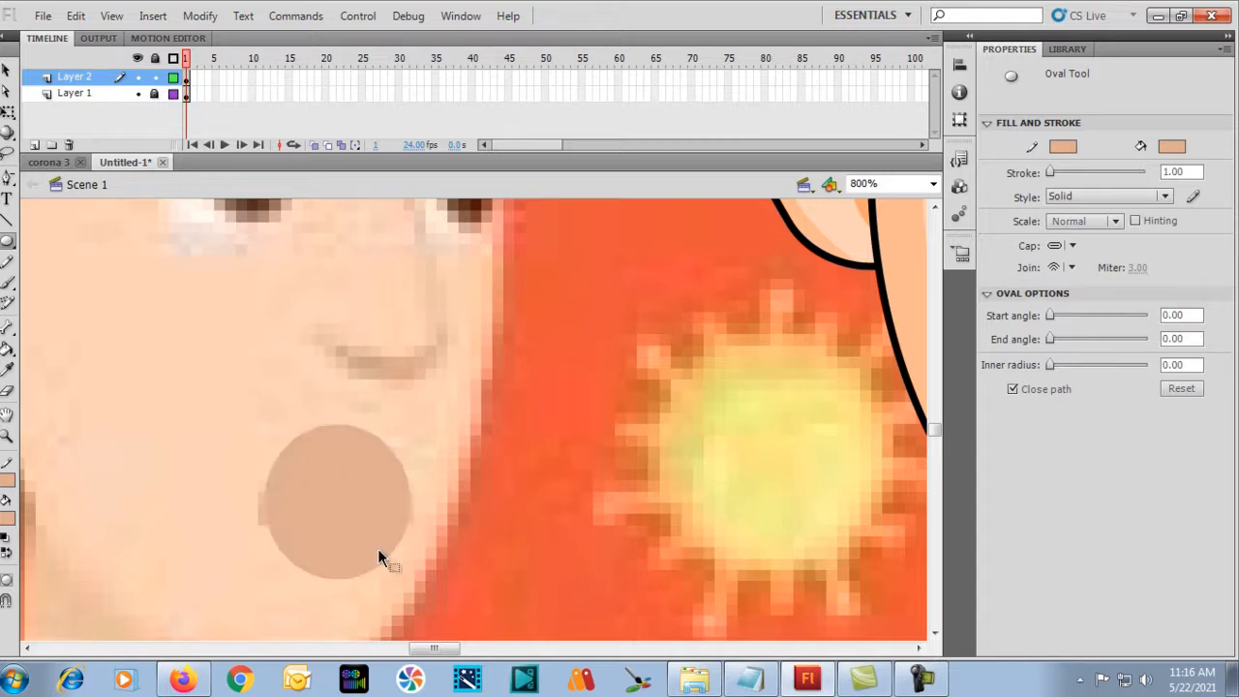
key(v)
click(350, 516)
key(Delete)
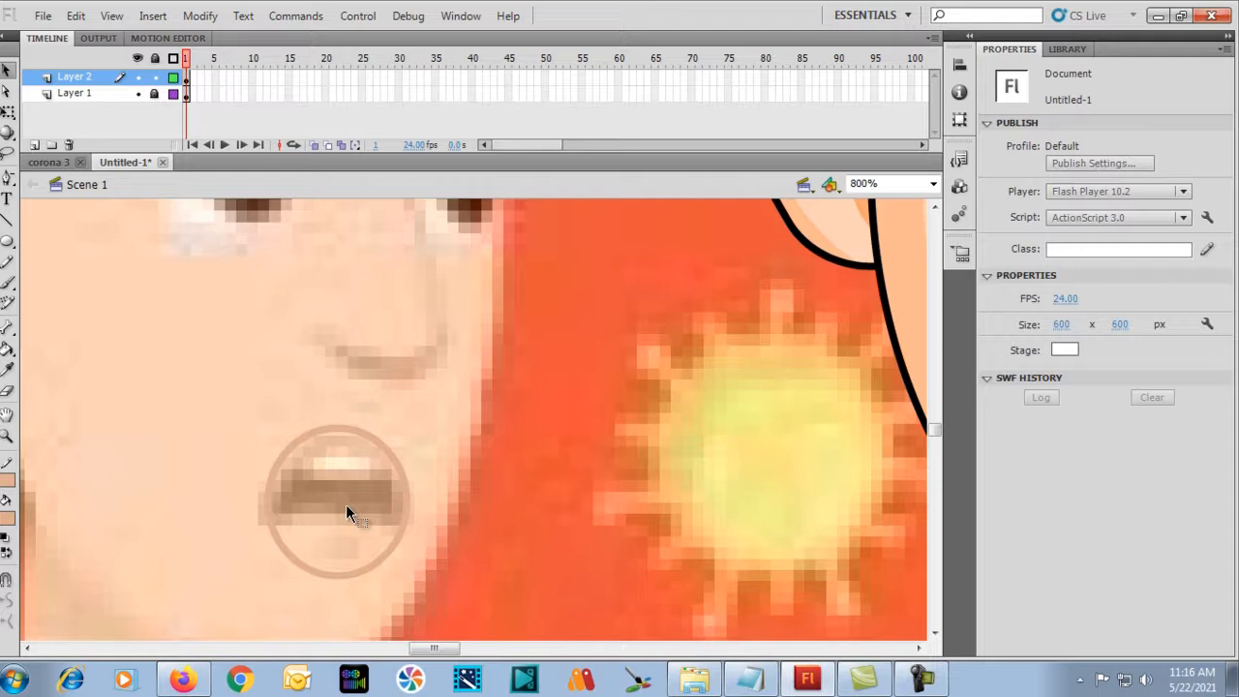
Stretch the mouth oval to about 19.25 px wide and lower its upper edge to match the reference's upper lip.
click(267, 509)
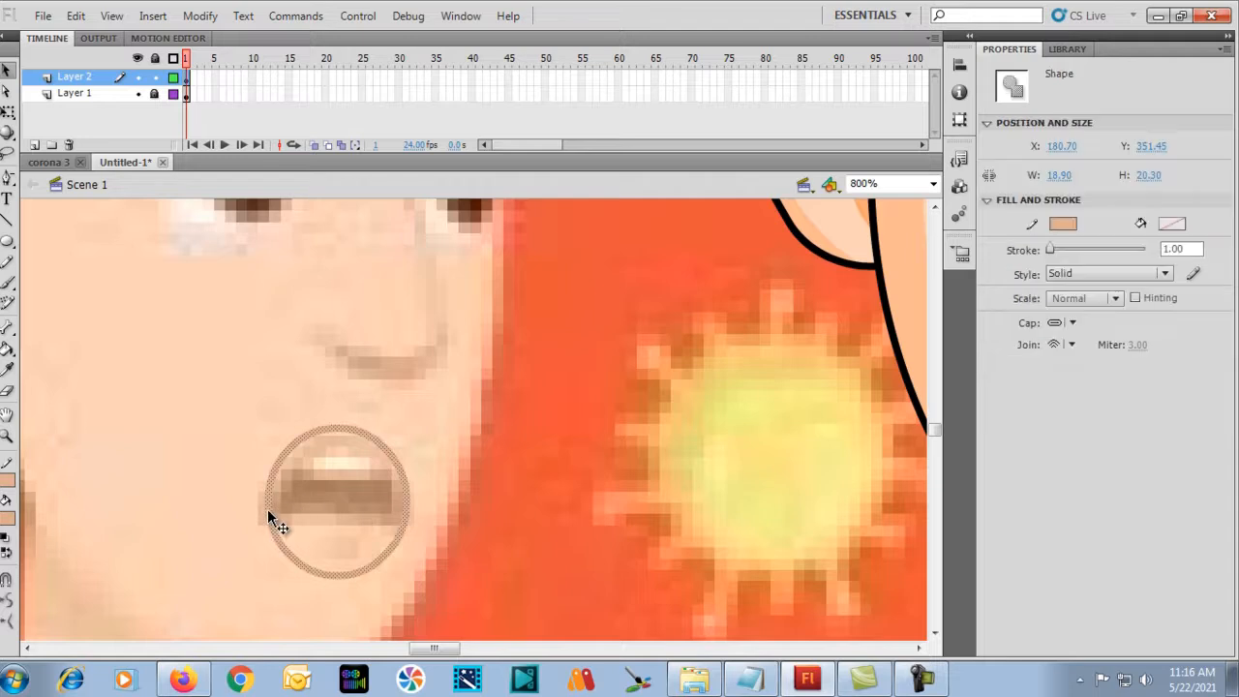
click(7, 114)
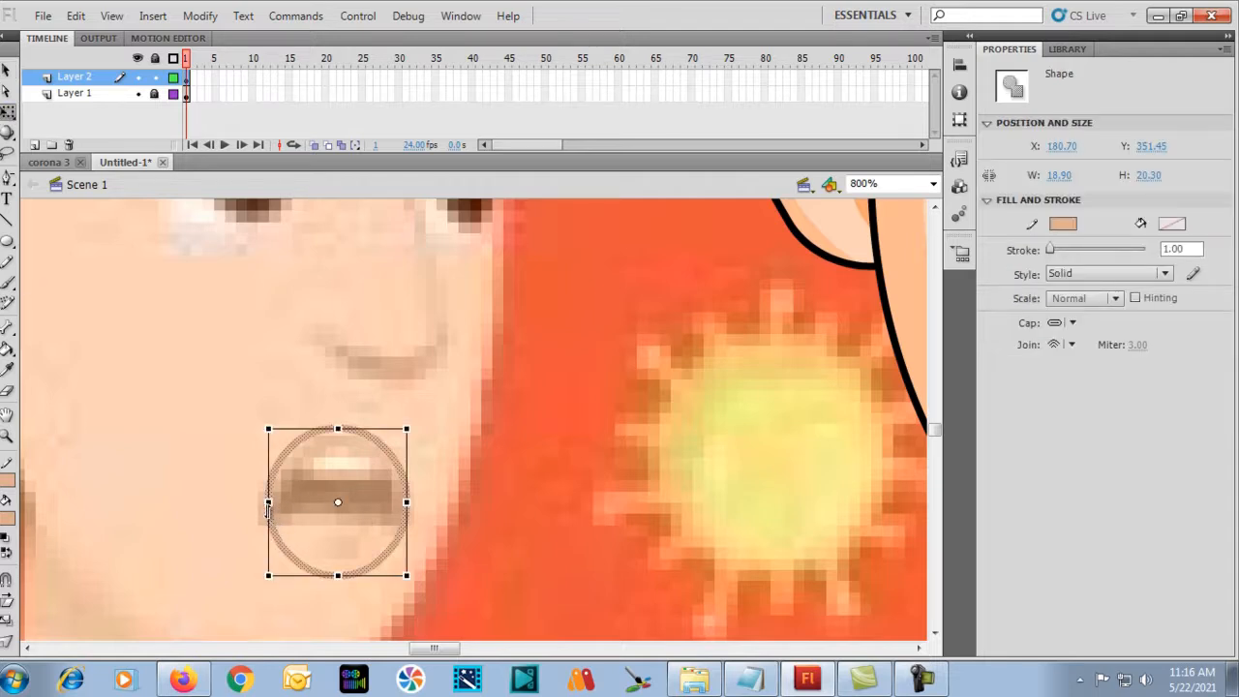
drag(267, 503, 264, 503)
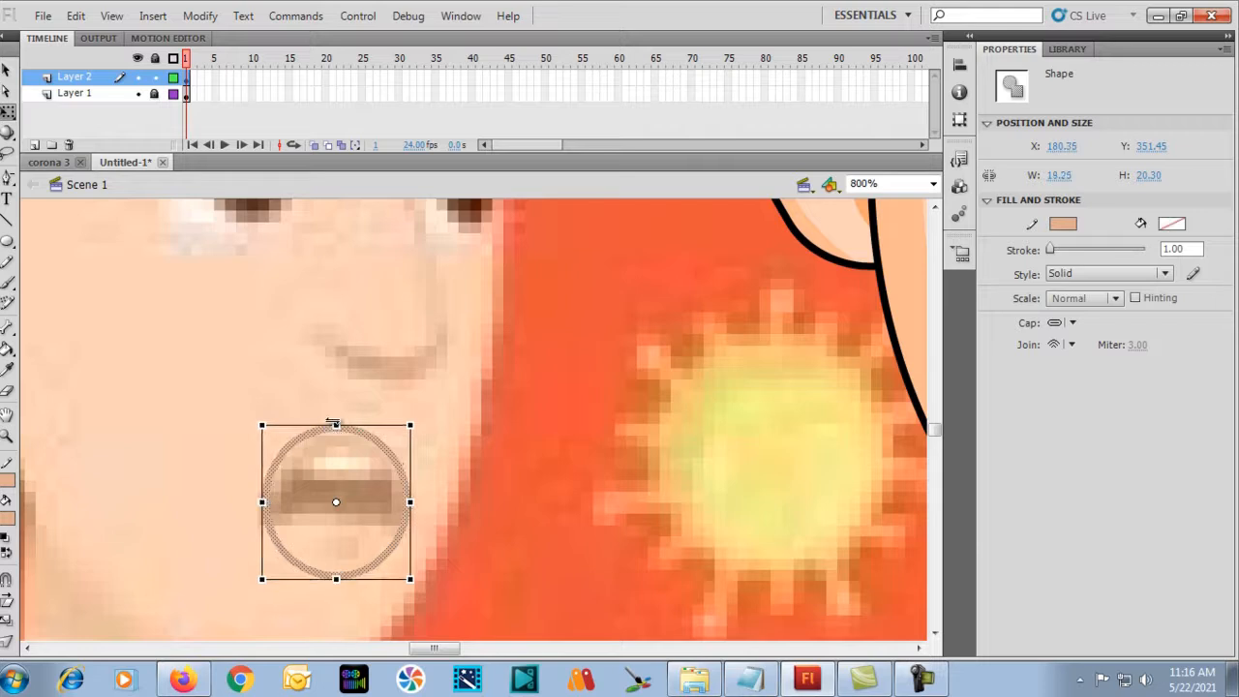
drag(331, 423, 333, 435)
click(233, 486)
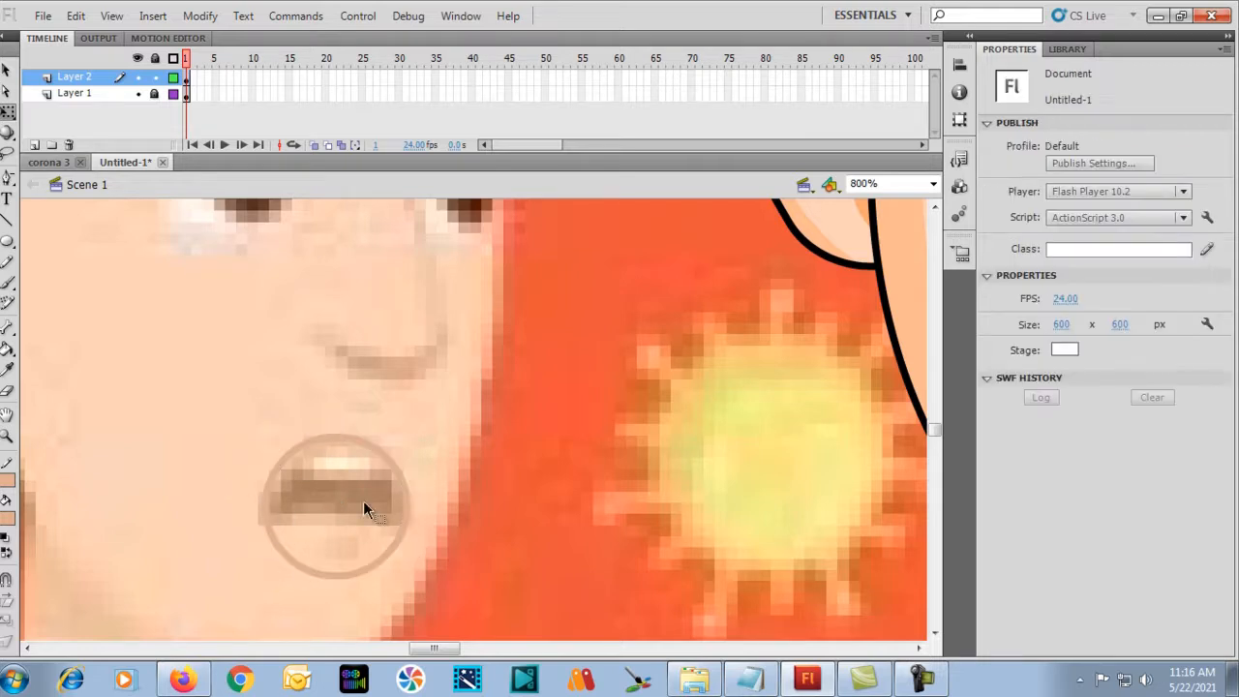
Draw a line across the oval along the reference's lower lip and bend its middle slightly upward.
click(7, 220)
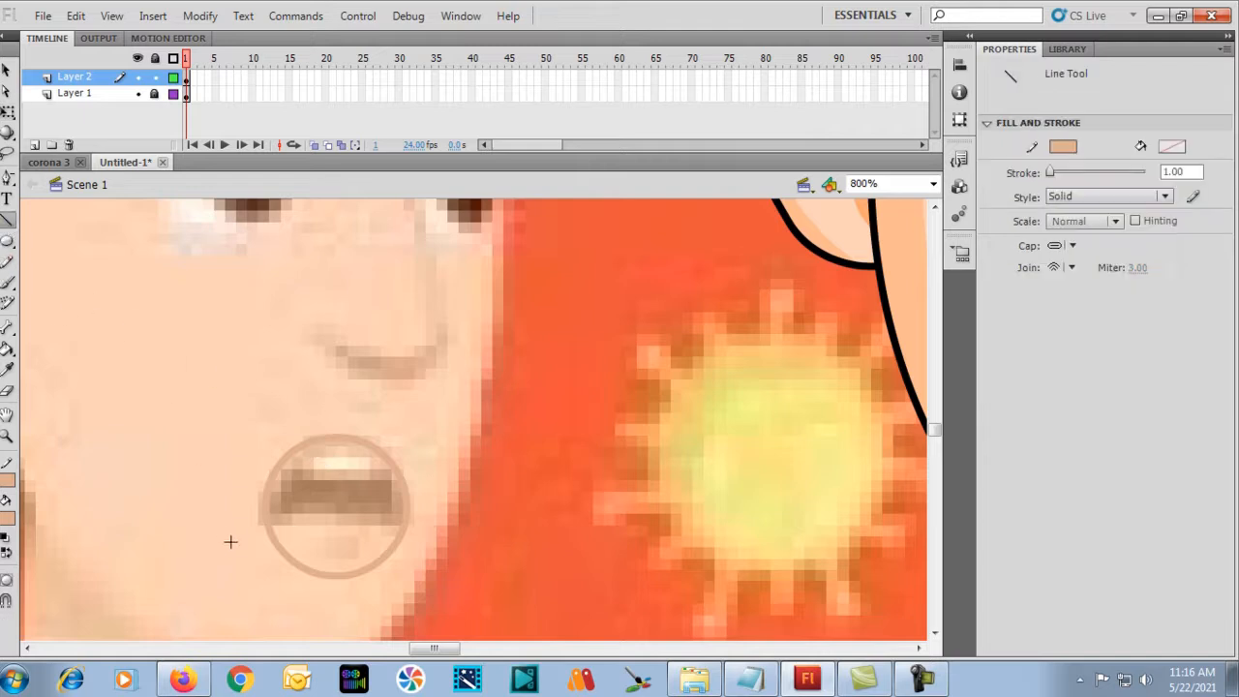
drag(237, 522, 424, 528)
key(v)
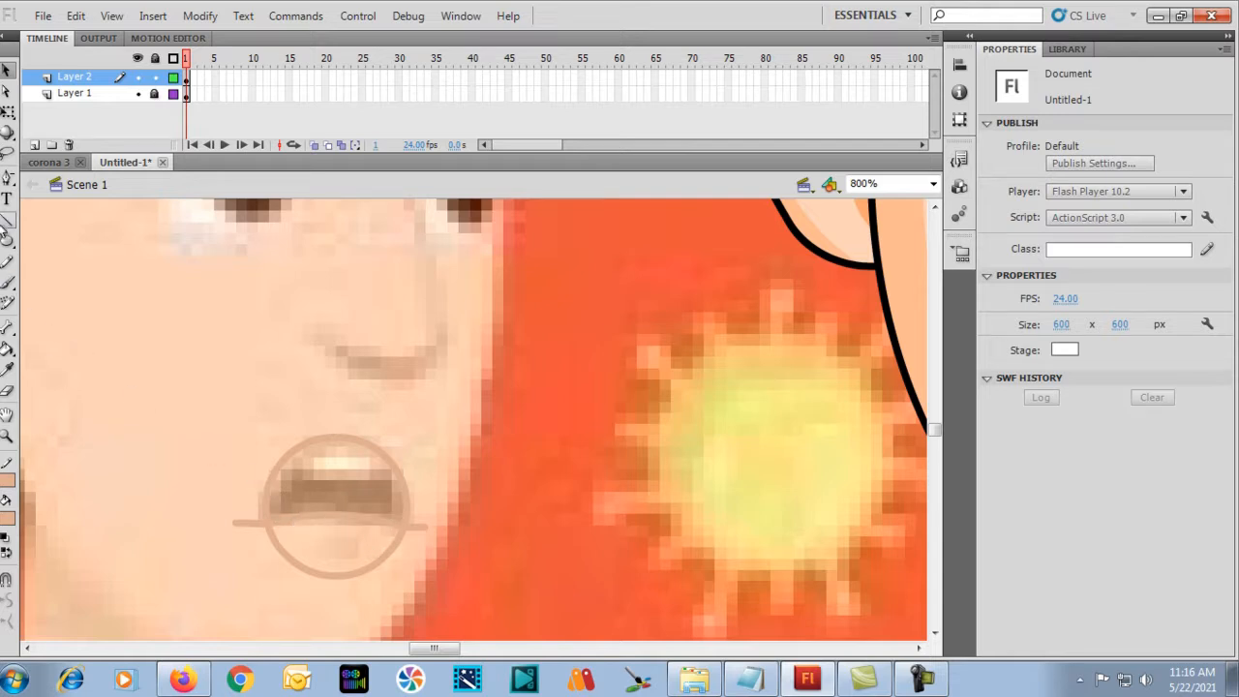
Draw a line along the teeth's lower edge, bend it upward, and delete the oval's arc below the lower lip line.
click(7, 221)
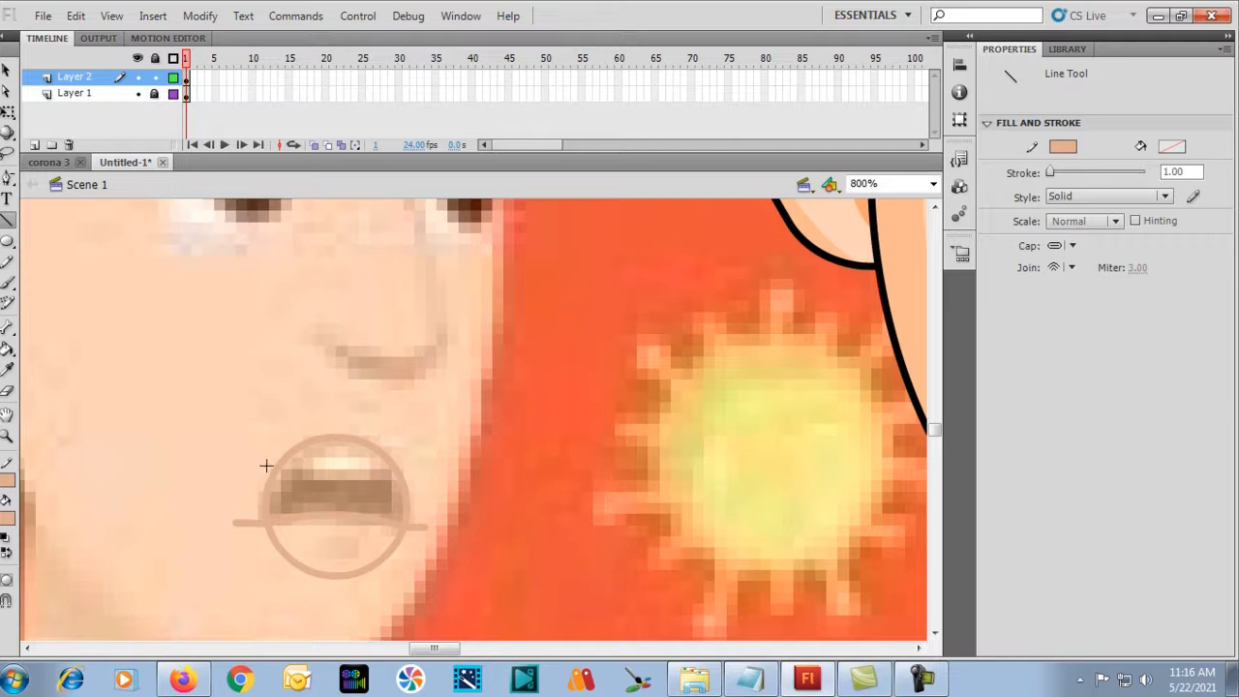
drag(265, 469, 413, 471)
key(v)
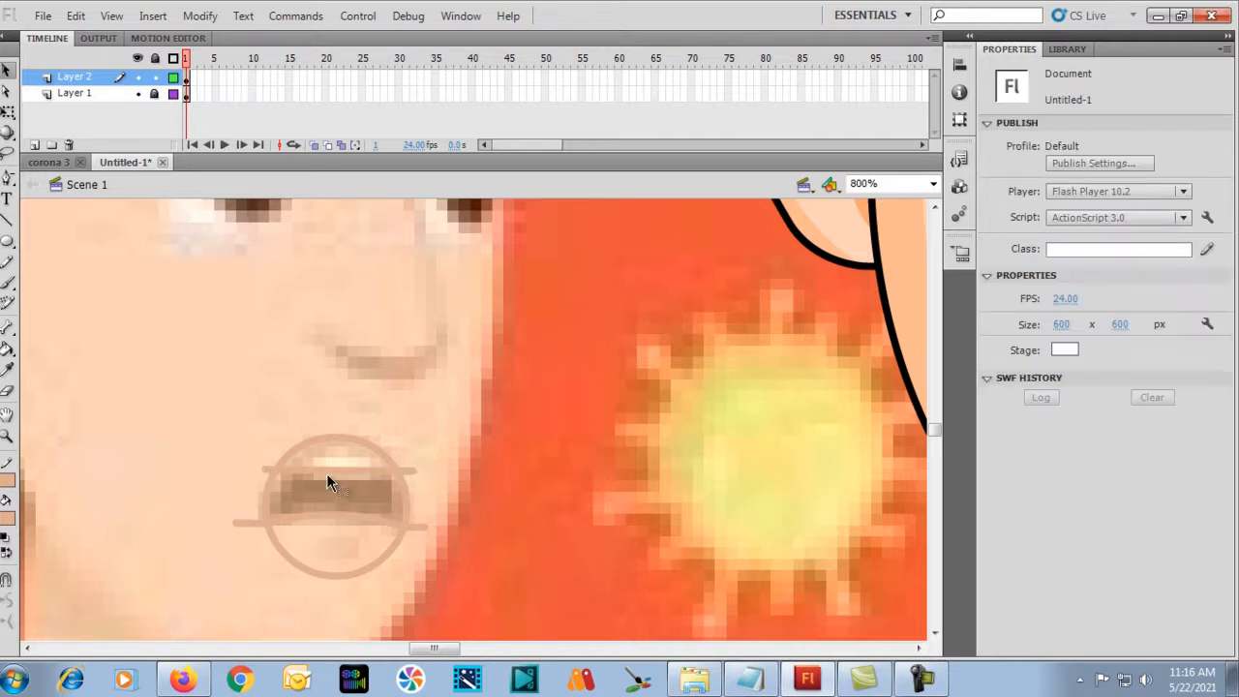
drag(326, 471, 327, 463)
click(300, 569)
key(Delete)
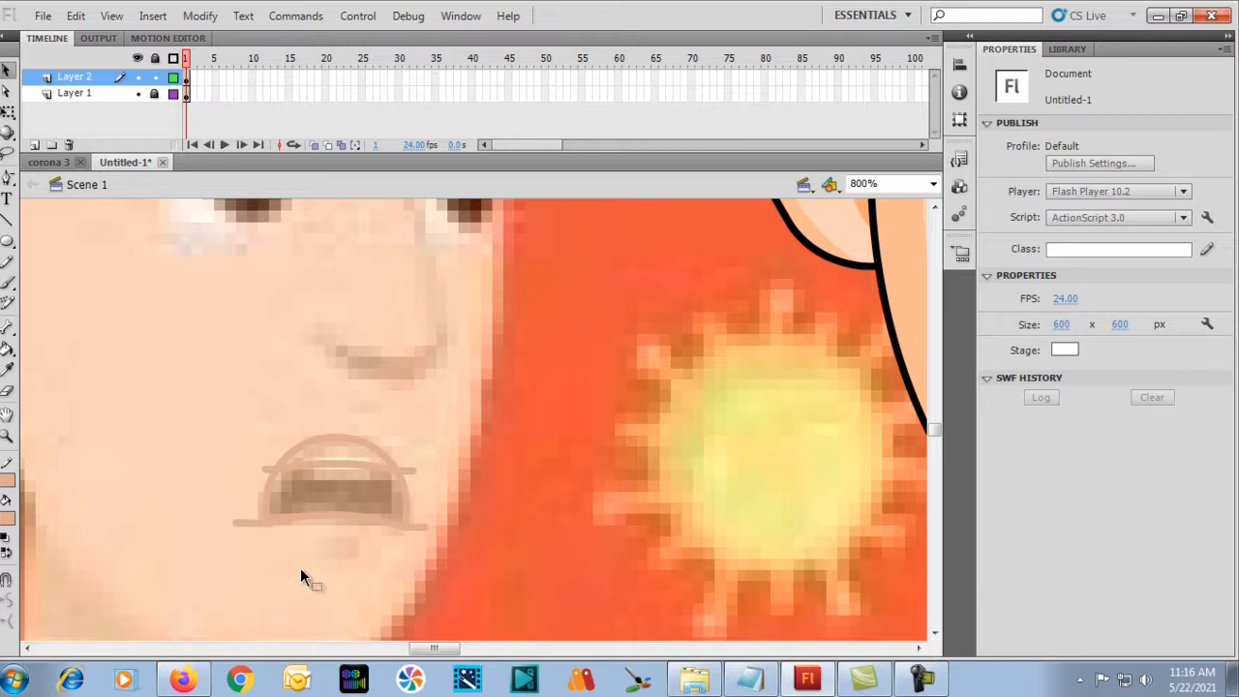
Fill the teeth with cream and the mouth opening with brown, both sampled from the reference image.
key(i)
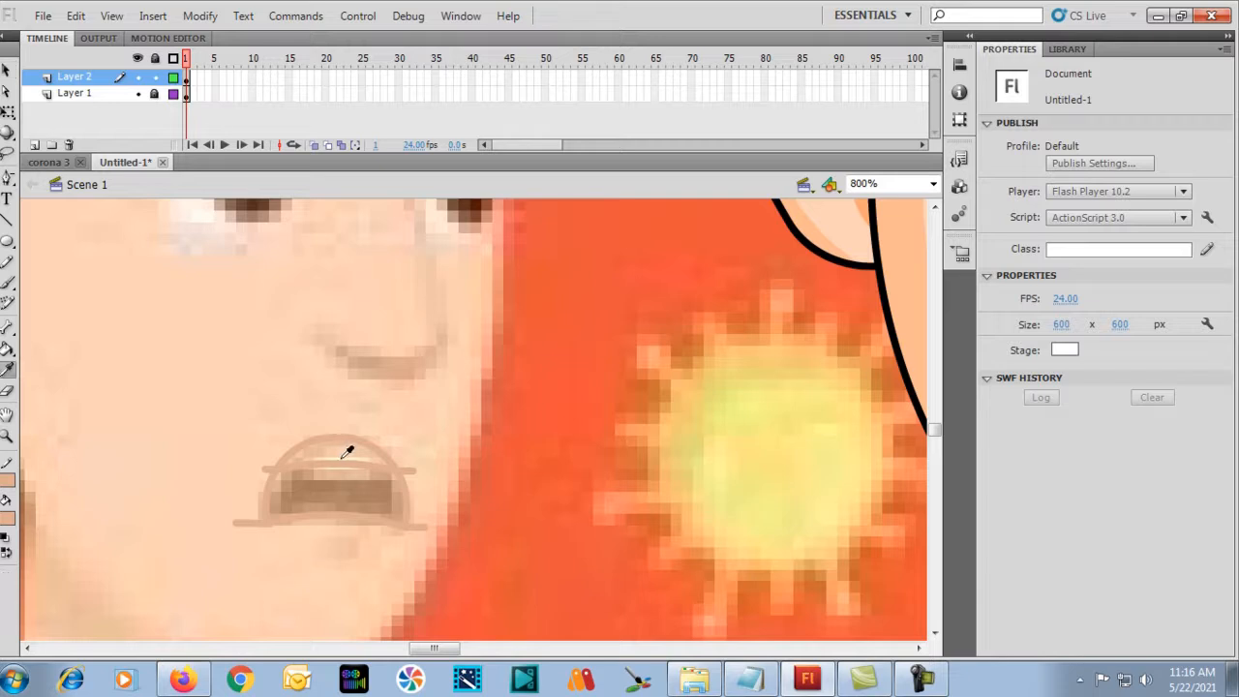
click(347, 454)
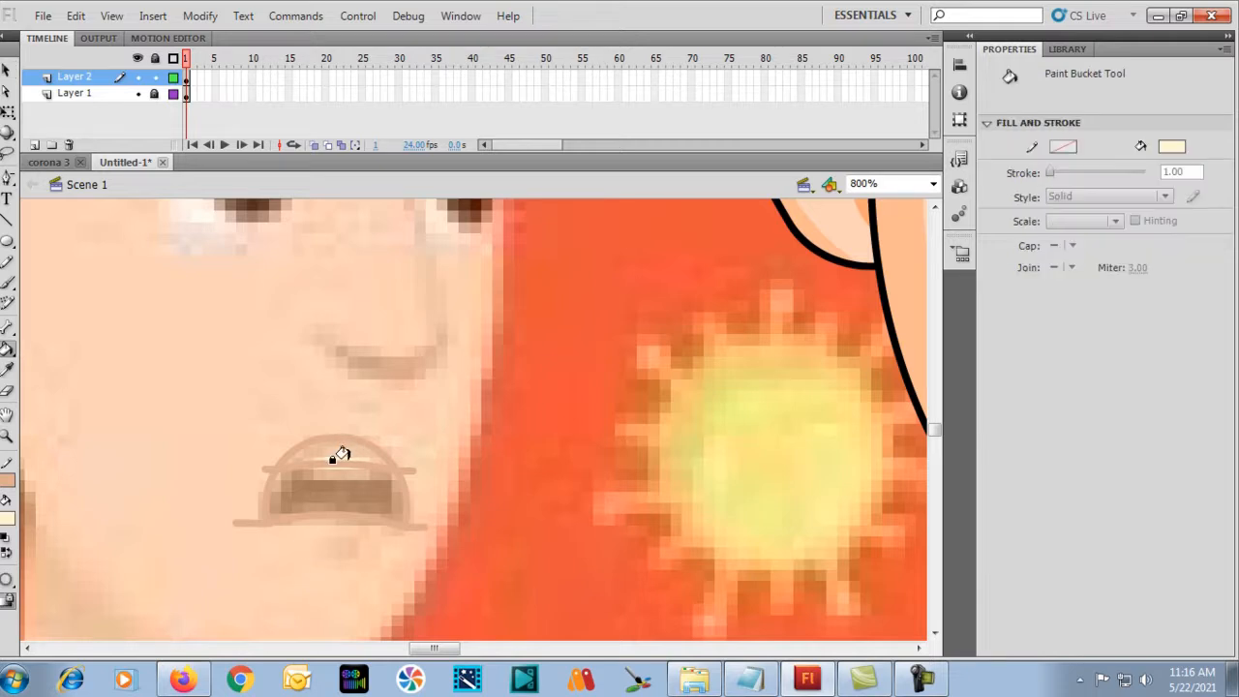
click(331, 453)
key(i)
click(292, 486)
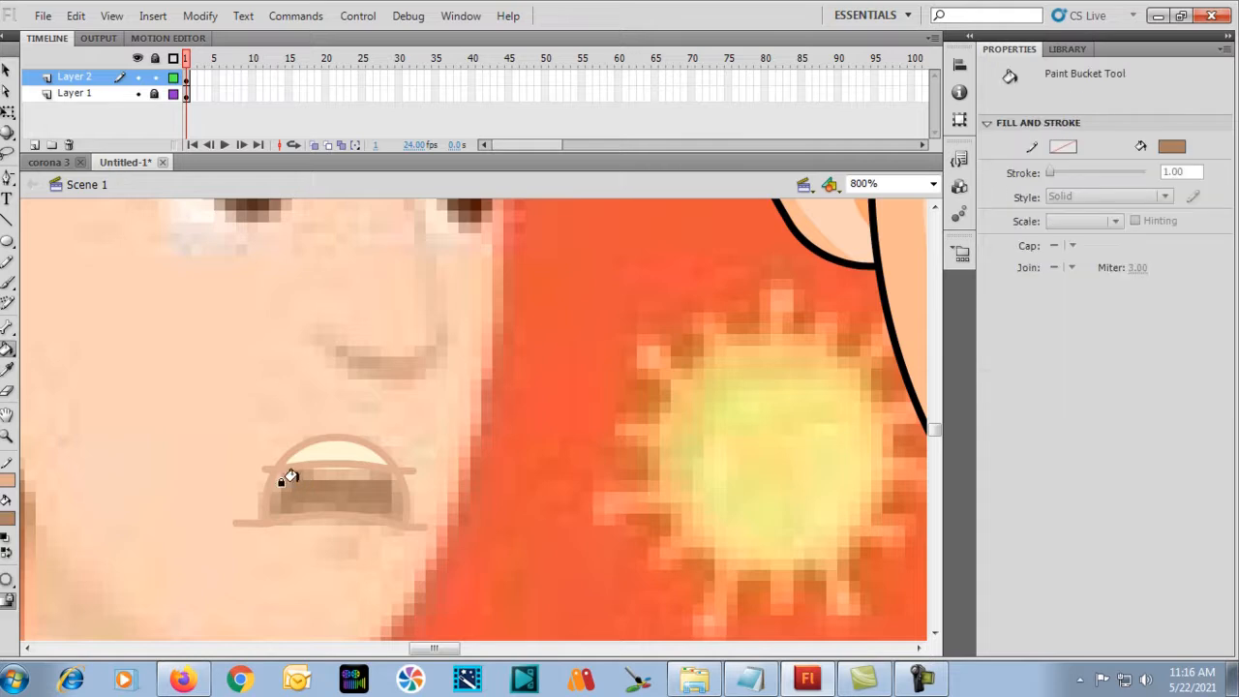
click(283, 485)
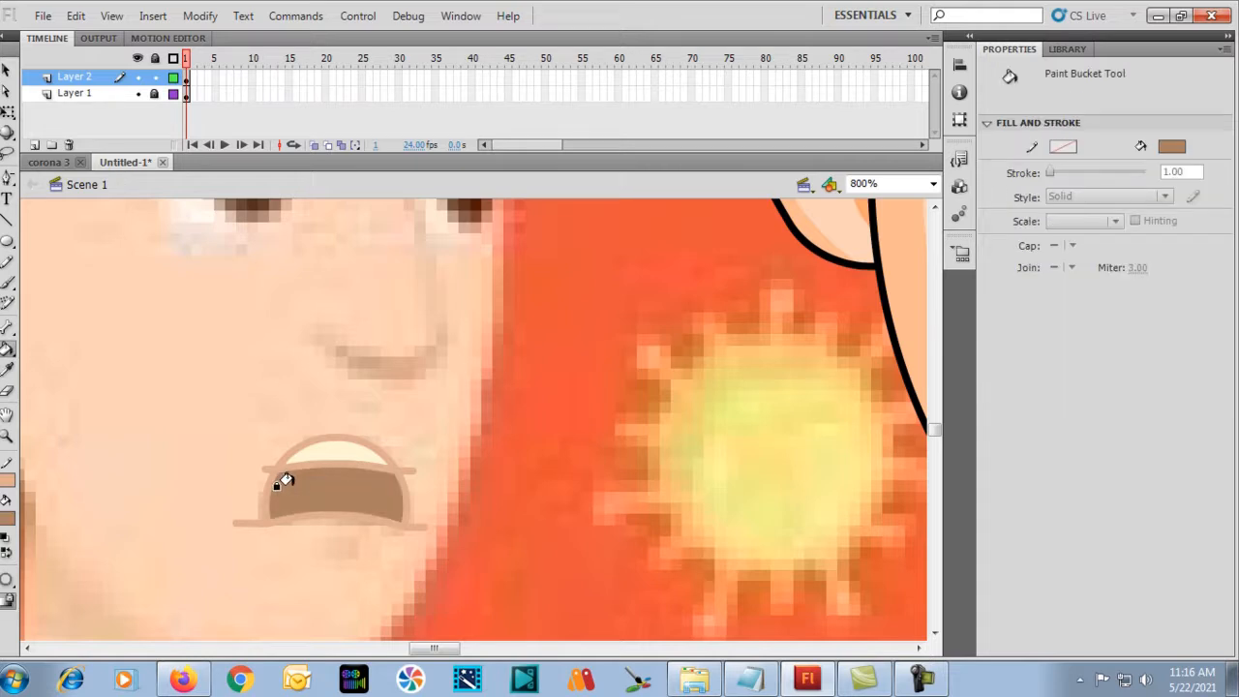
Delete the stray line ends protruding from the mouth outline at the lower lip and teeth lines.
key(v)
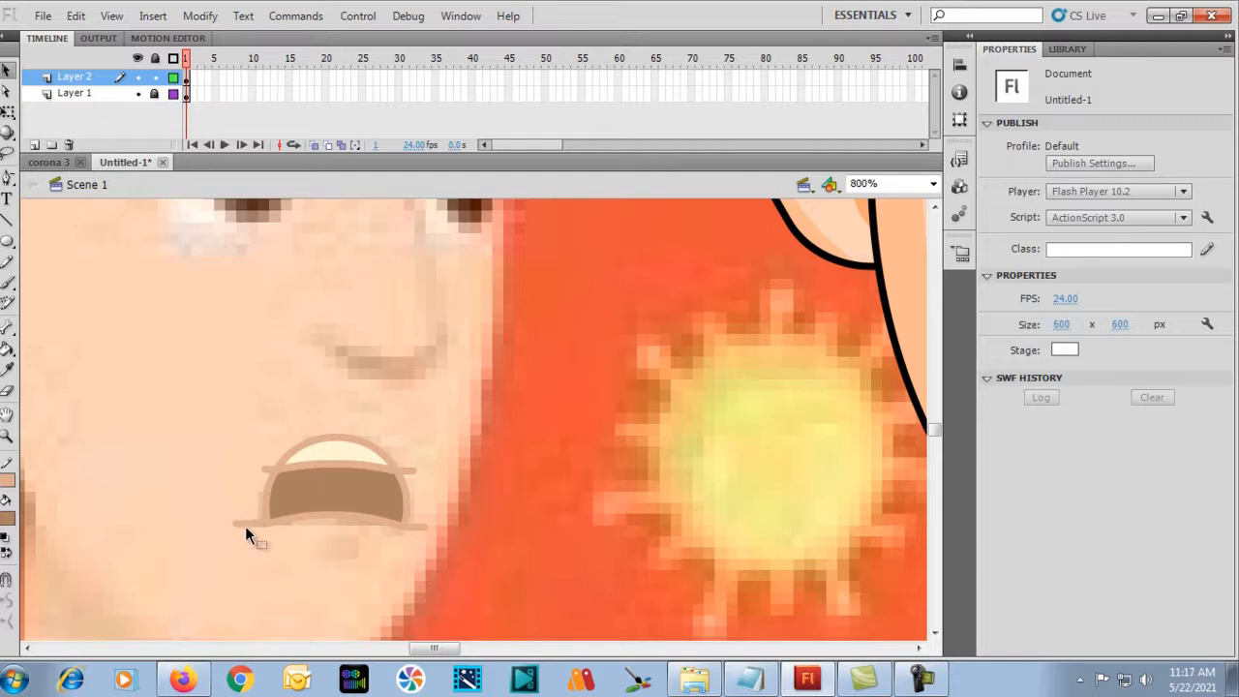
click(245, 524)
key(Delete)
click(410, 522)
key(Delete)
click(397, 469)
key(Delete)
click(321, 464)
click(195, 506)
key(alt+Tab)
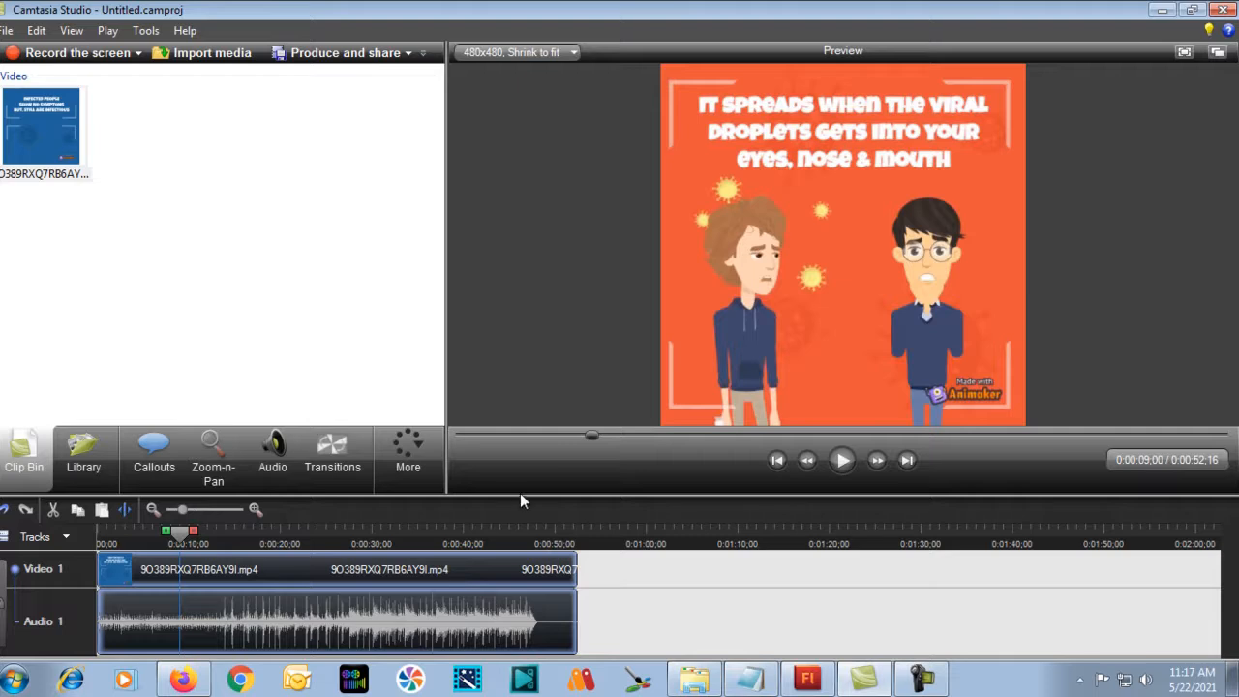
scroll(771, 307, up, 1)
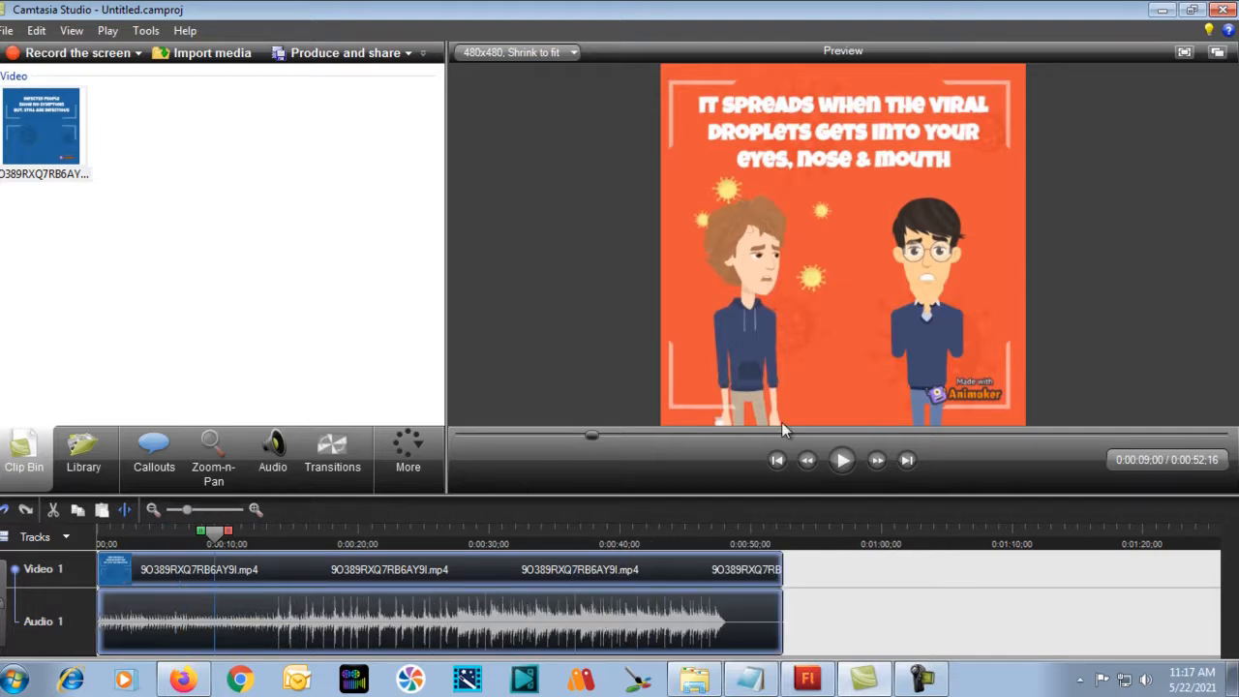
click(807, 679)
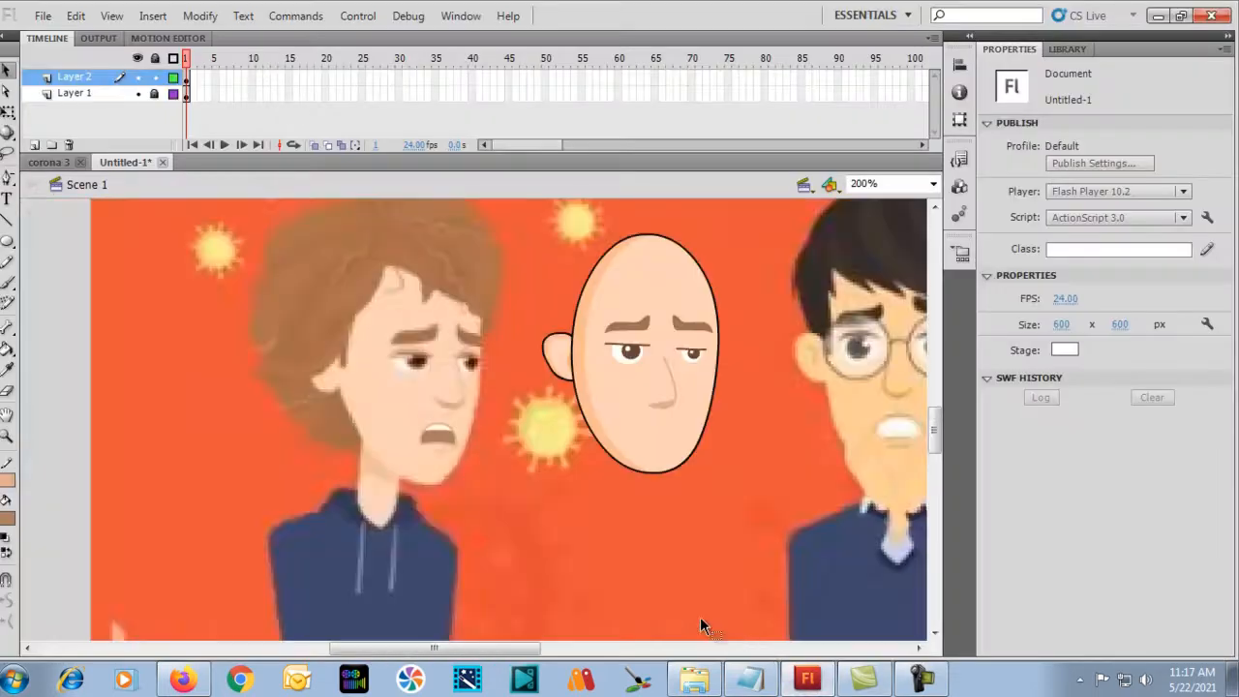
Select the drawn mouth and move it off the reference face onto the orange background beside the chin.
click(411, 456)
drag(410, 456, 507, 543)
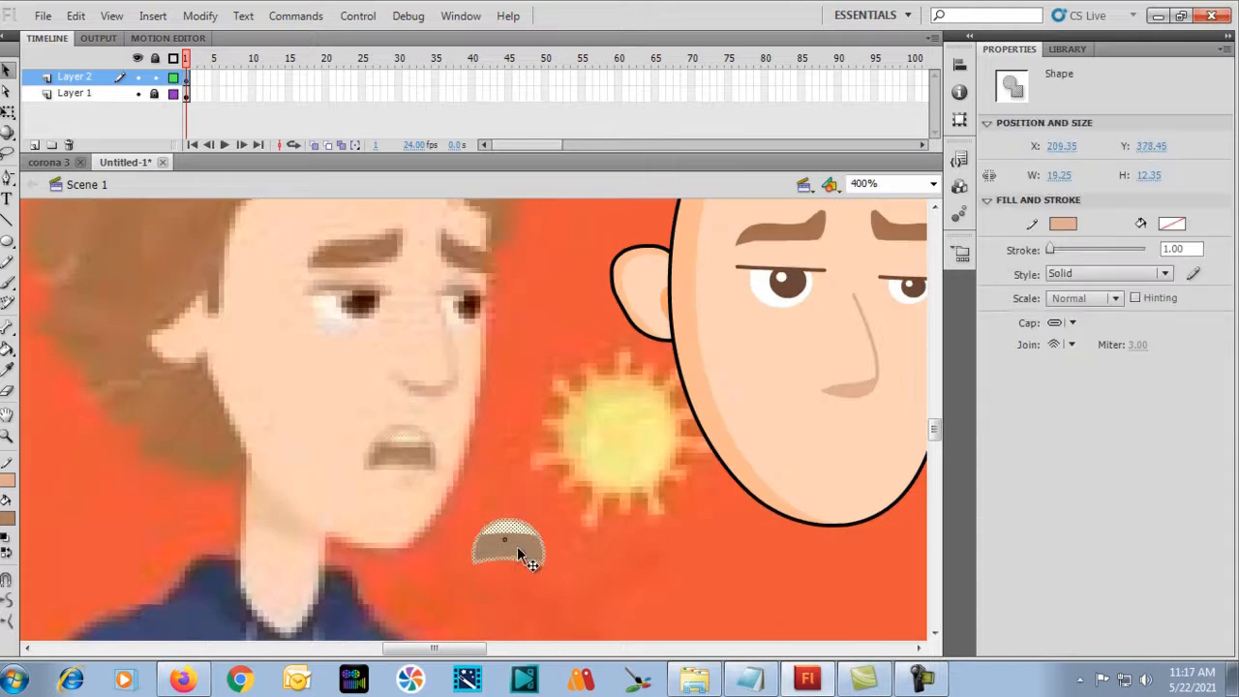
key(ctrl+=)
key(ctrl+minus)
key(ctrl+minus)
click(459, 475)
drag(436, 416, 522, 474)
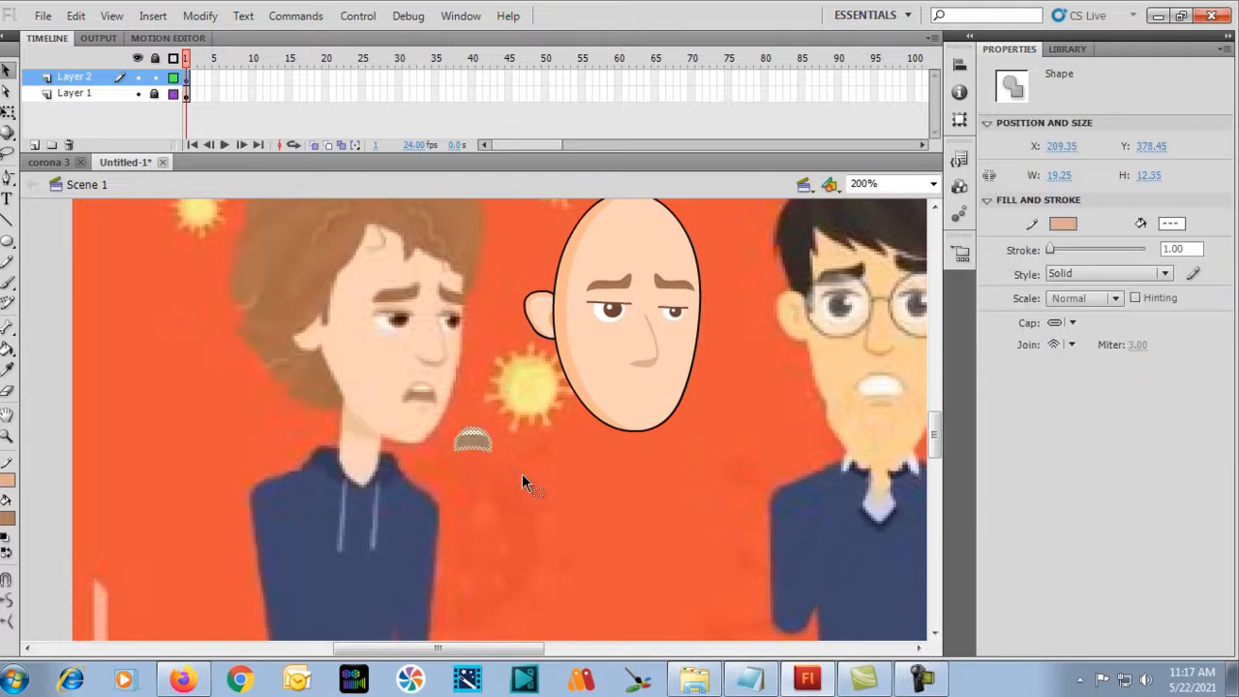
click(426, 448)
key(ctrl+=)
key(ctrl+=)
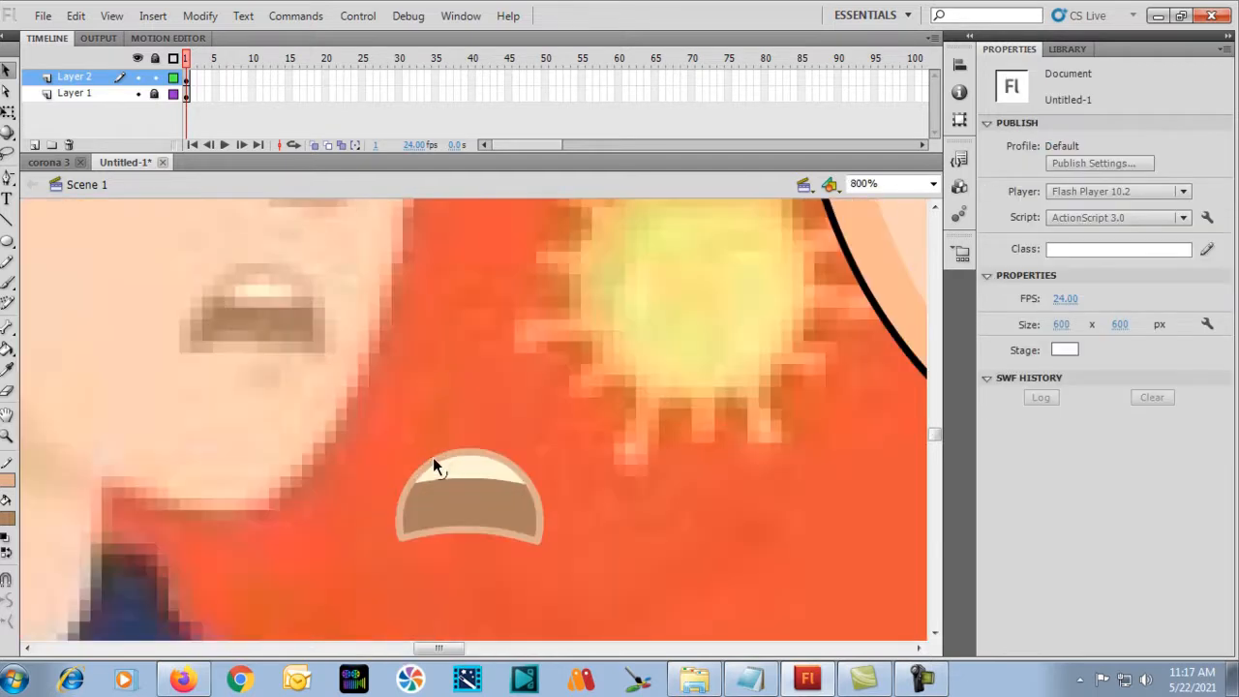
Recolour the whole mouth outline with the tan #CC9F82 sampled from the corner of the reference's mouth.
double_click(433, 459)
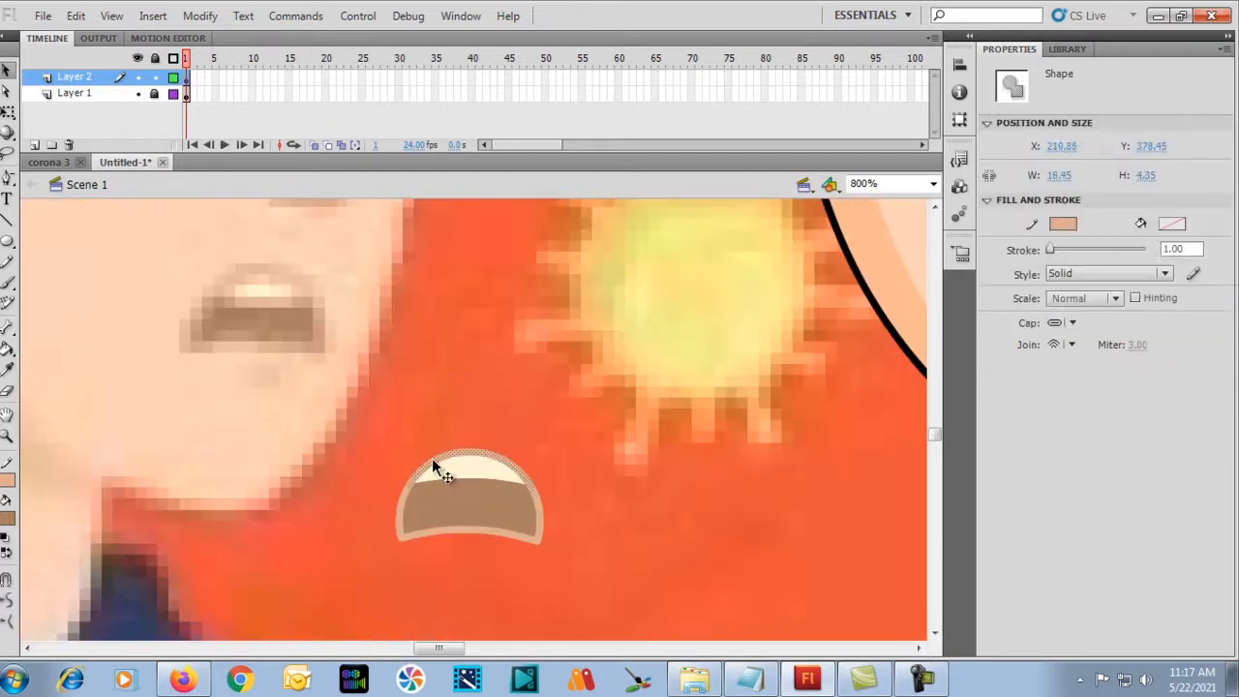
click(6, 520)
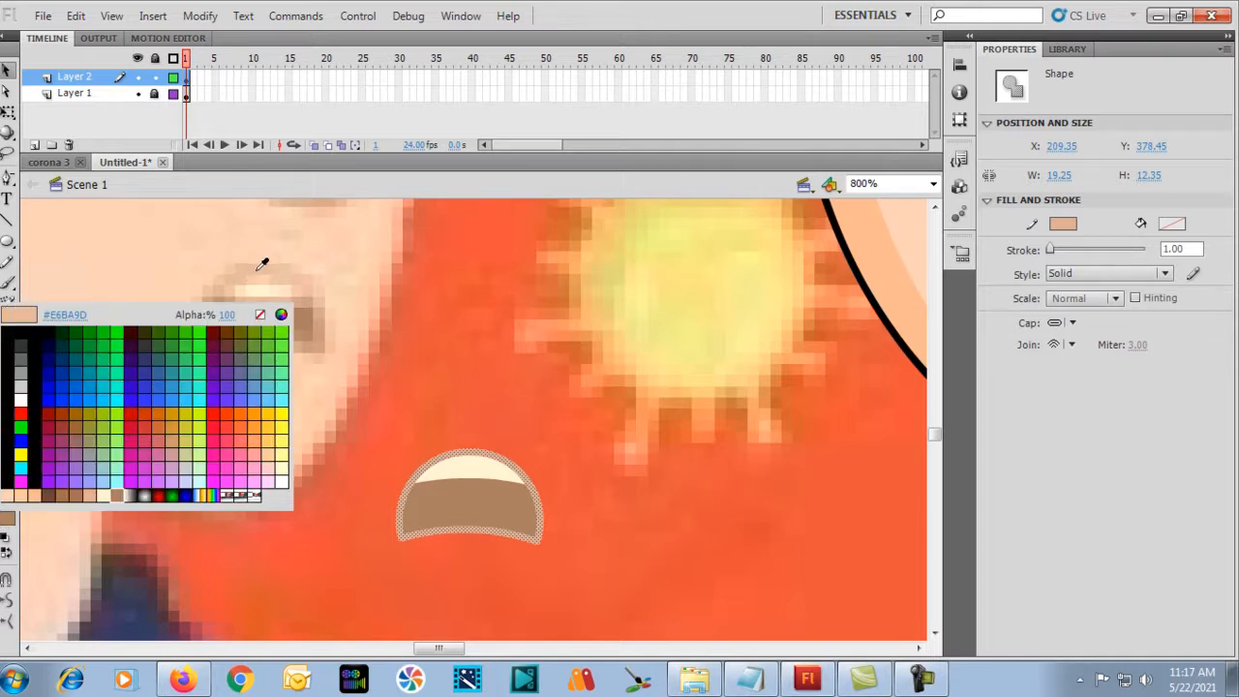
click(257, 271)
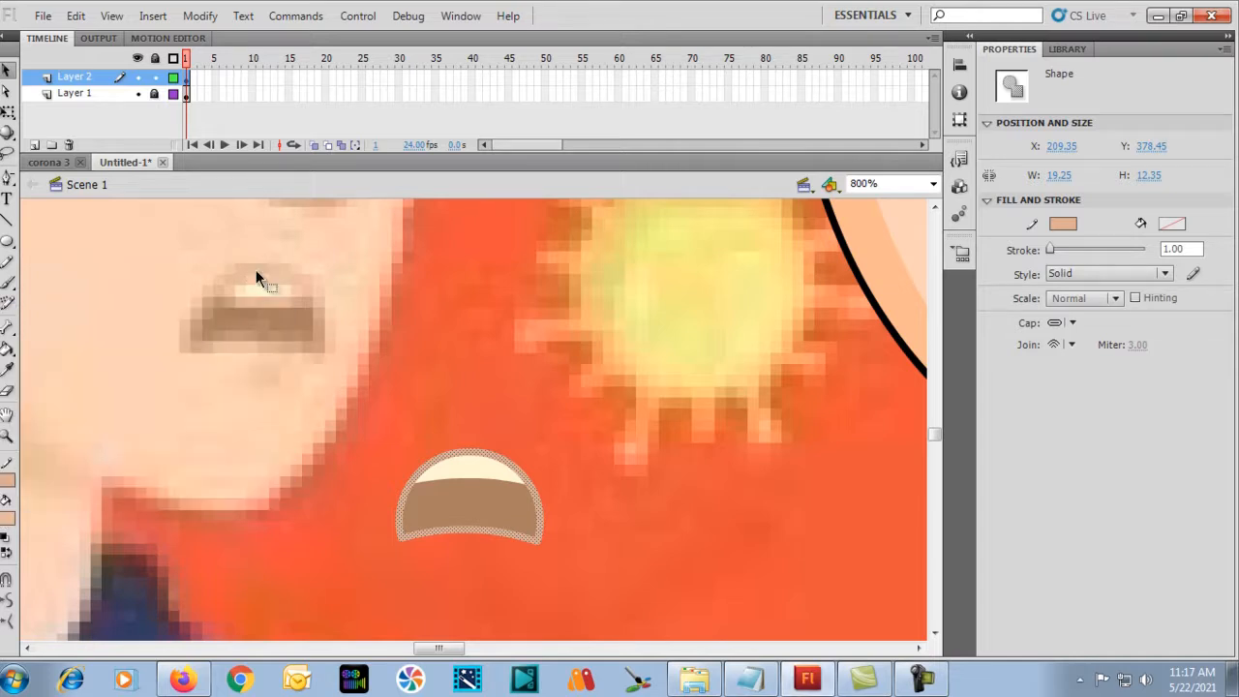
click(8, 481)
click(325, 325)
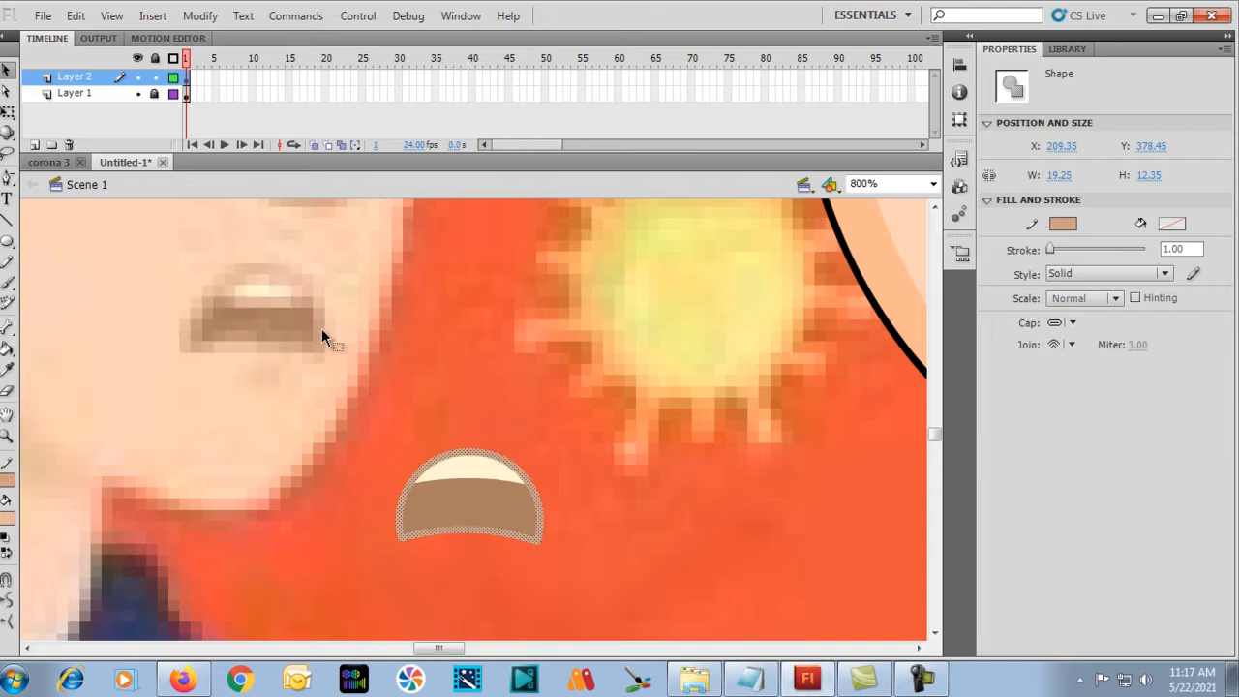
click(436, 379)
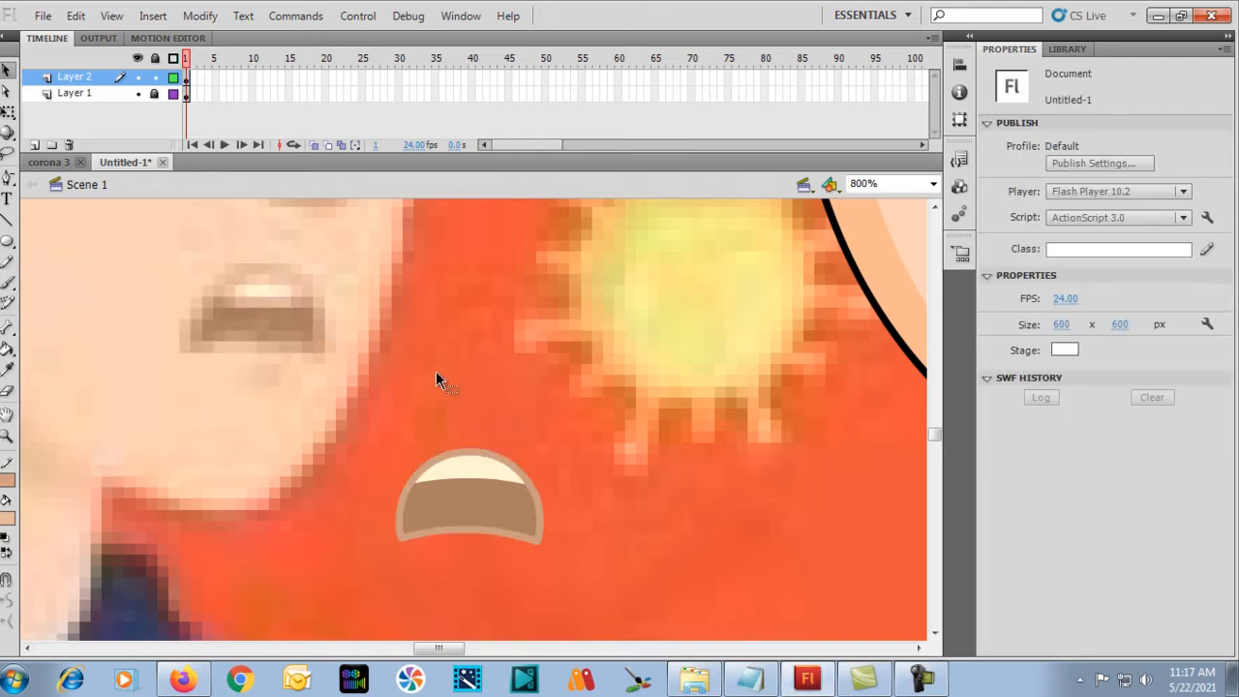
Darken the mouth outline's stroke colour to red 194, green 142, blue 107.
click(414, 475)
shift+click(401, 503)
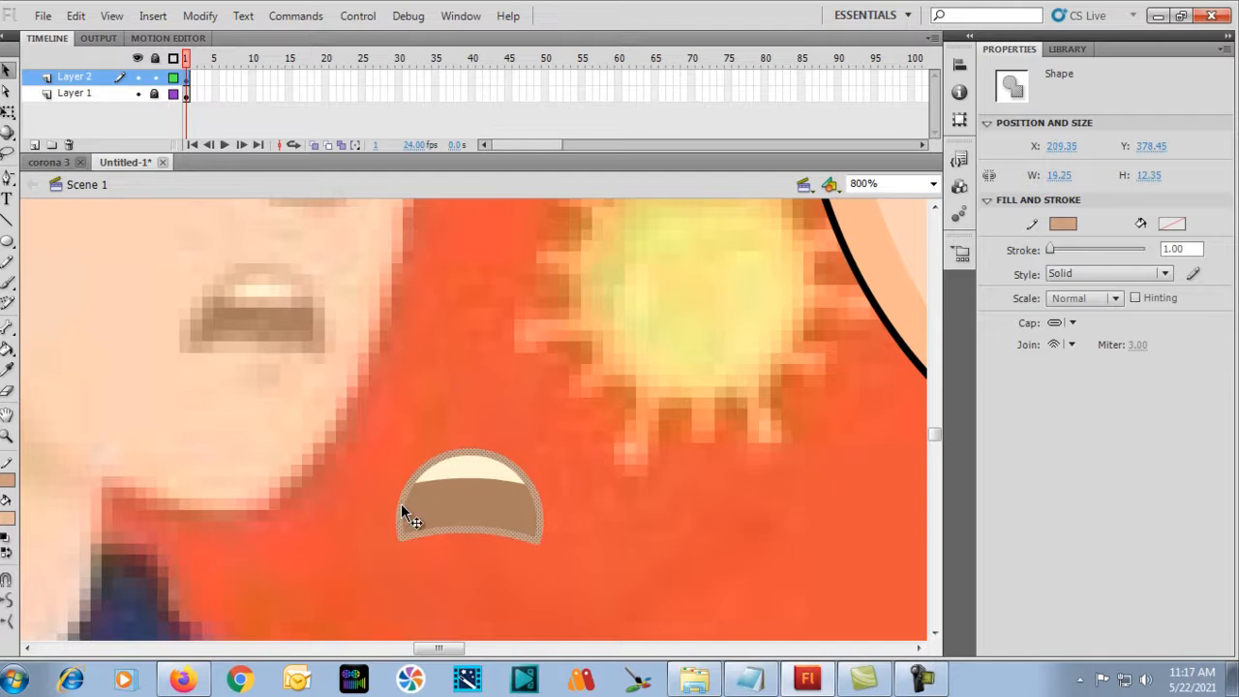
click(8, 481)
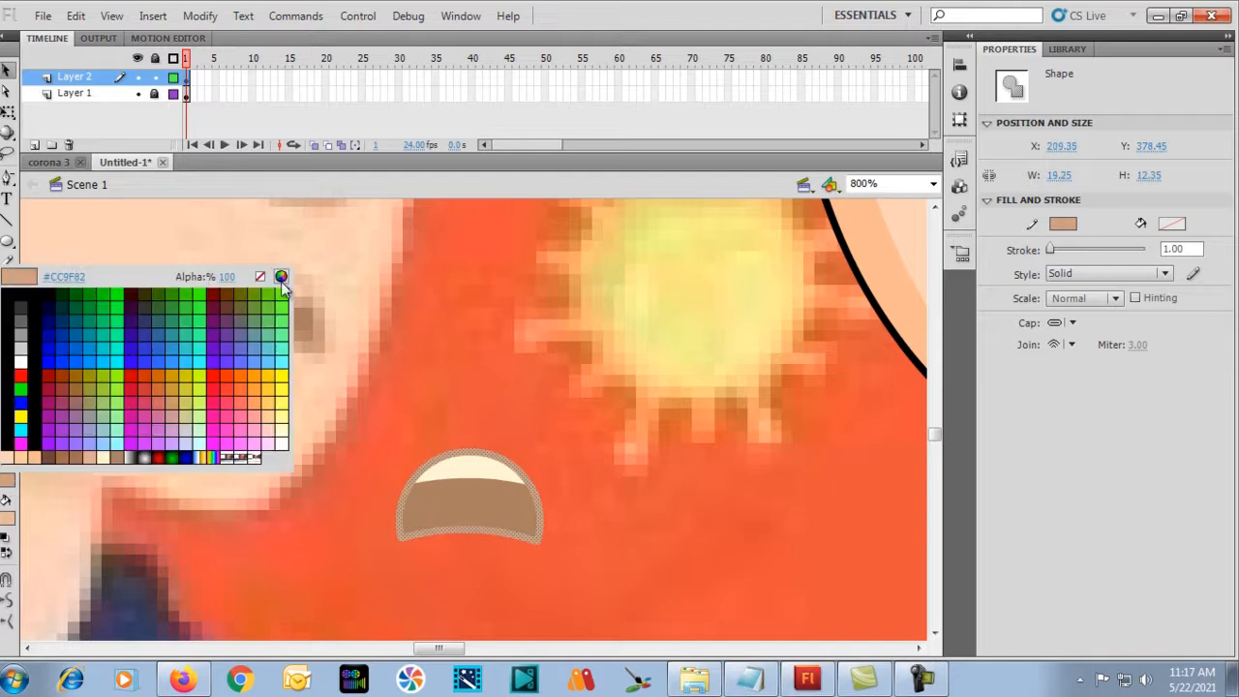
click(282, 278)
drag(808, 271, 811, 286)
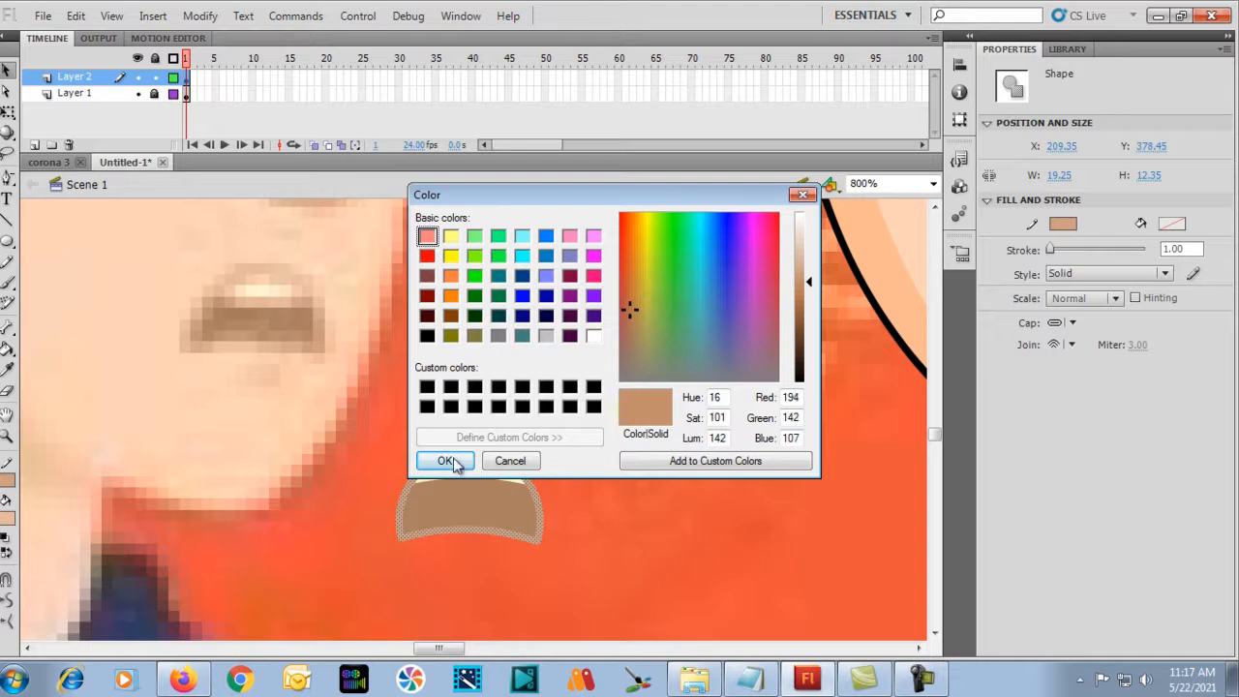
click(455, 462)
Group the mouth's outline, teeth and opening into one object.
key(ctrl+minus)
key(ctrl+minus)
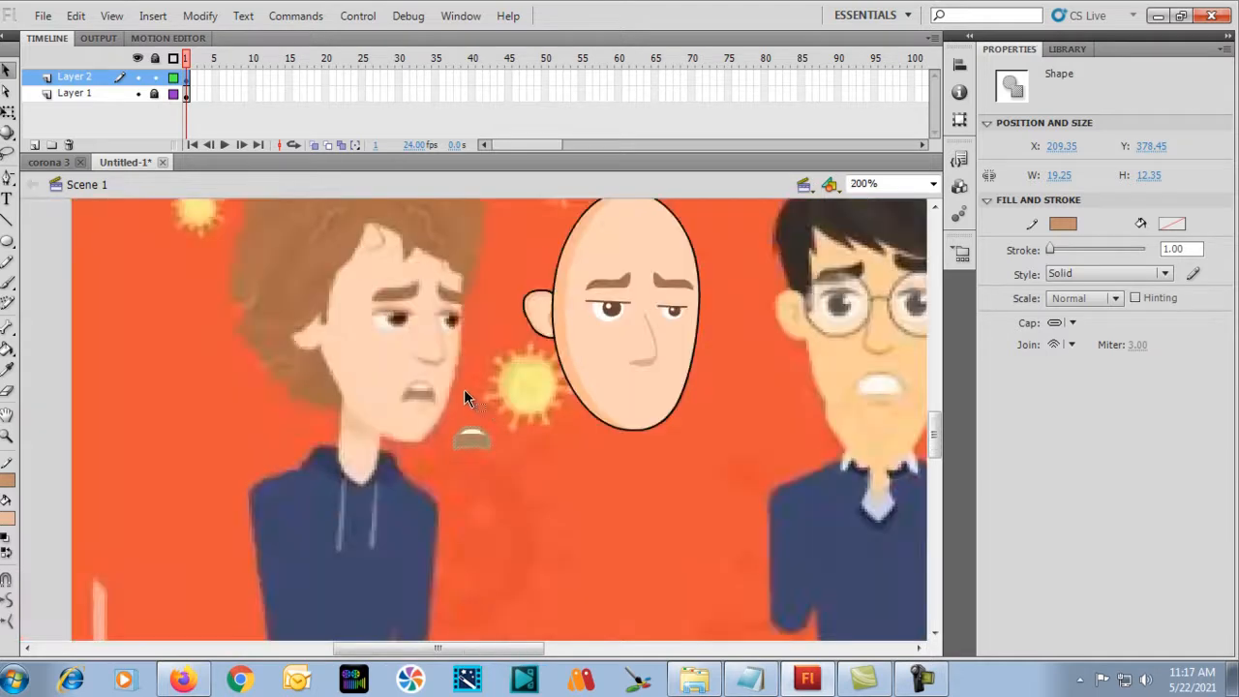
drag(495, 464, 645, 385)
key(ctrl+z)
key(ctrl+g)
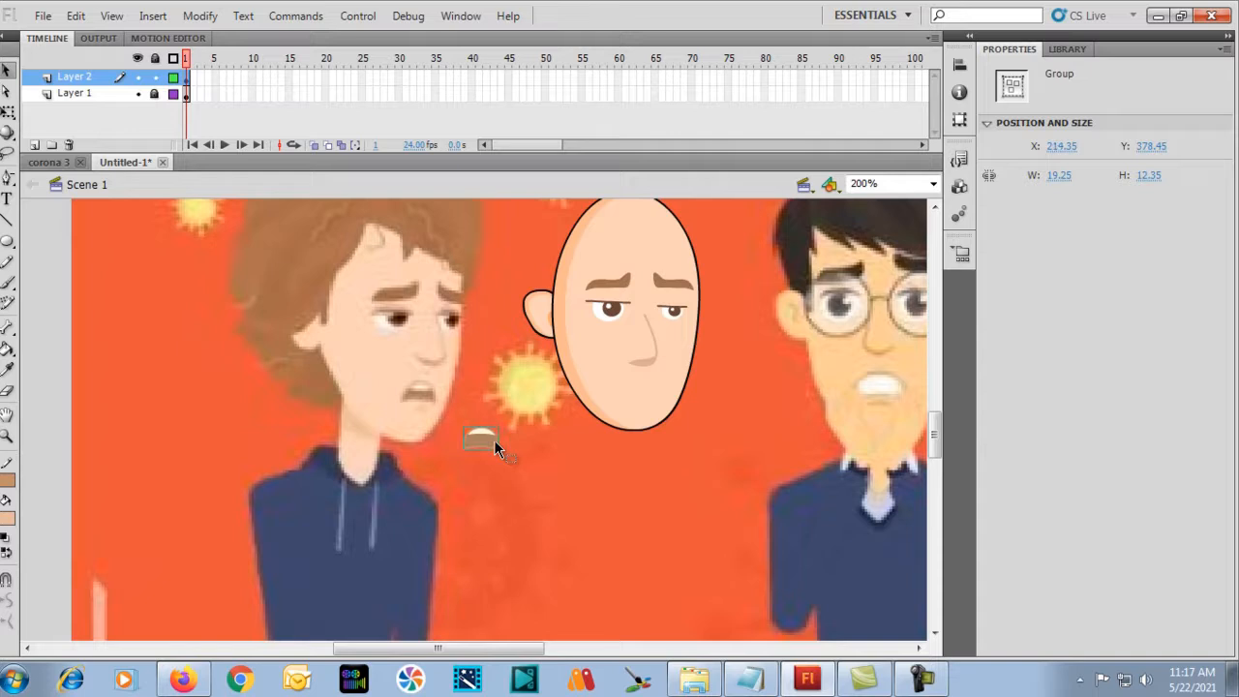
Move the mouth group onto the drawn face just below the nose, at about X 300, Y 348.
key(shift+Right)
key(shift+Right)
key(shift+Right)
key(shift+Right)
key(shift+Right)
key(shift+Right)
key(shift+Right)
key(shift+Right)
key(shift+Right)
key(shift+Right)
key(shift+Right)
key(shift+Right)
key(shift+Right)
key(shift+Right)
key(shift+Right)
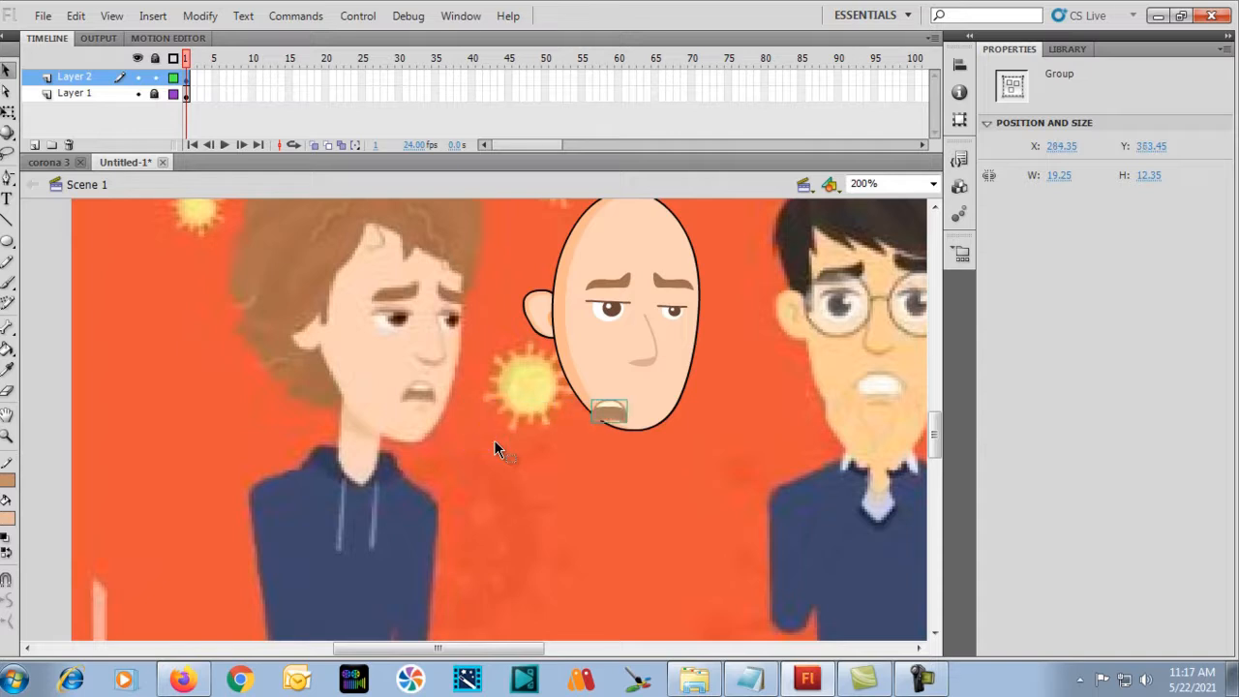
key(shift+Up)
key(shift+Up)
key(shift+Up)
key(shift+Up)
key(shift+Right)
key(shift+Down)
key(Right)
key(Right)
key(Left)
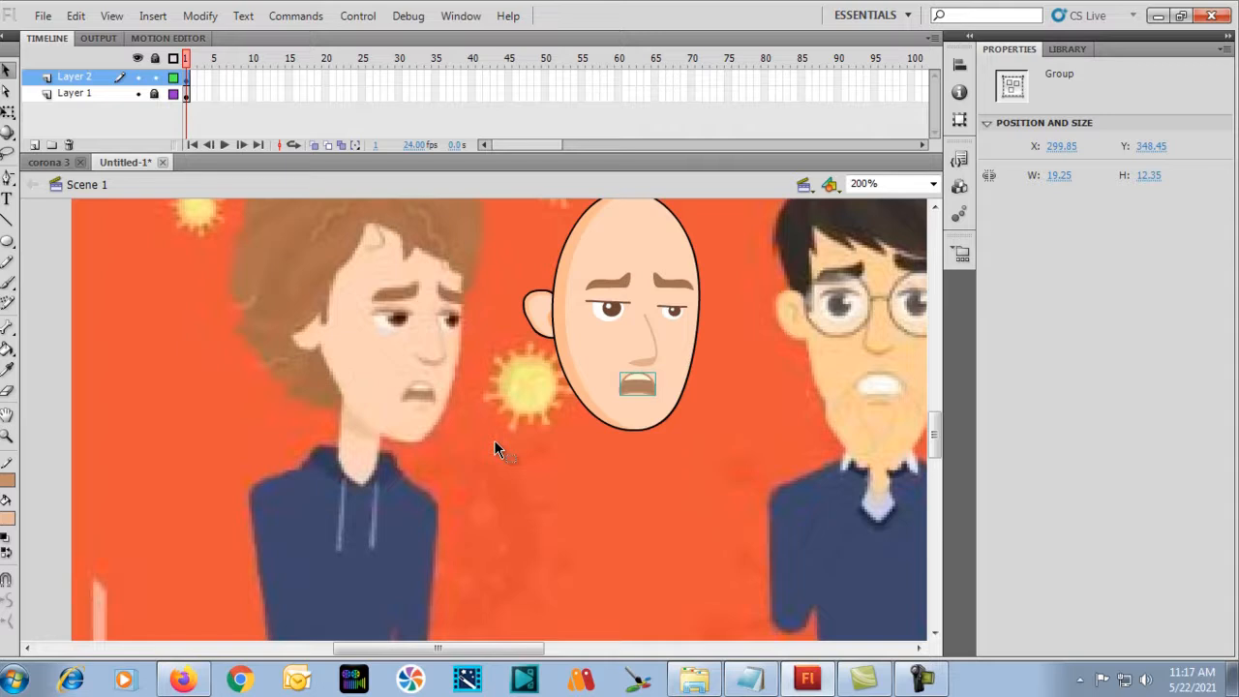
Lay the complete drawn head over the reference character's head for comparison, and move it back beside the reference.
scroll(495, 443, up, 3)
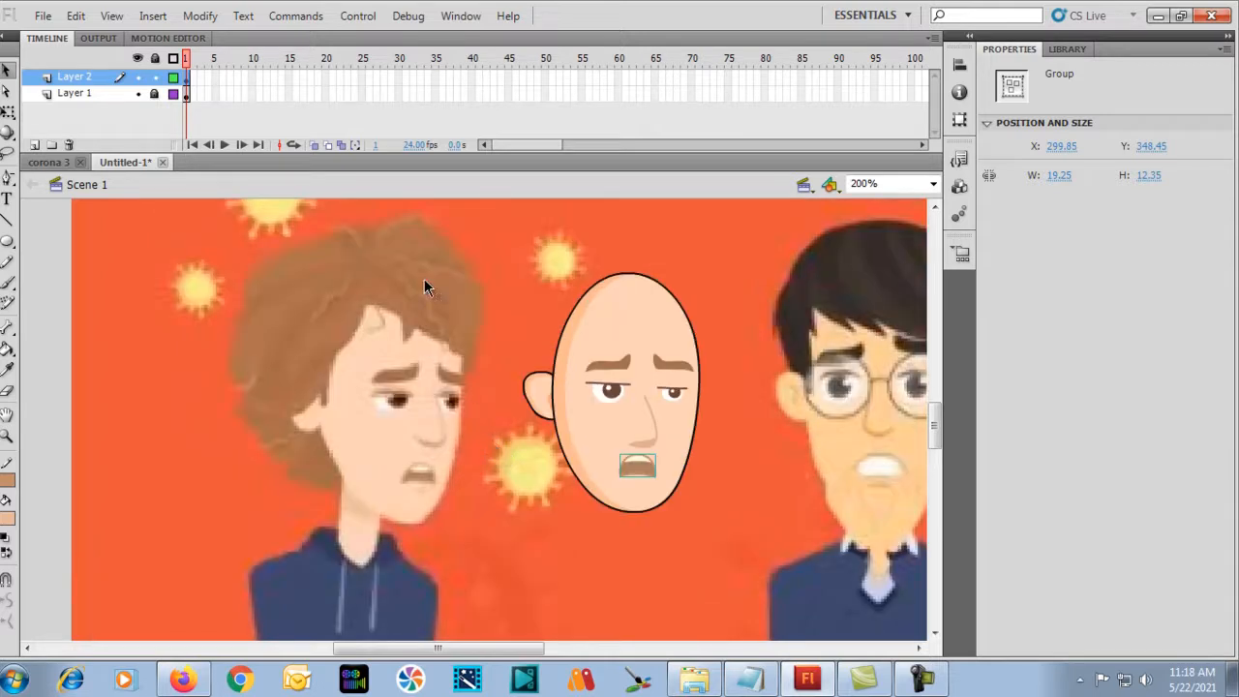
drag(519, 327, 738, 539)
drag(644, 435, 409, 456)
click(254, 377)
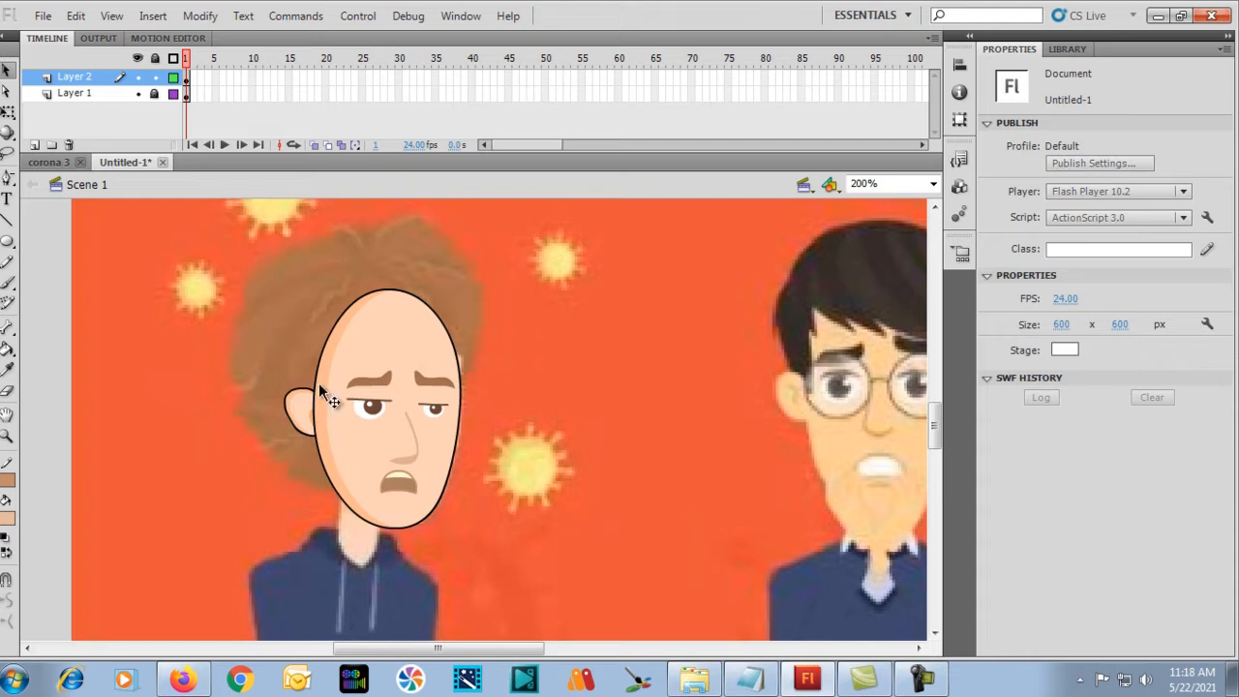
drag(255, 281, 544, 539)
drag(388, 460, 559, 474)
click(310, 449)
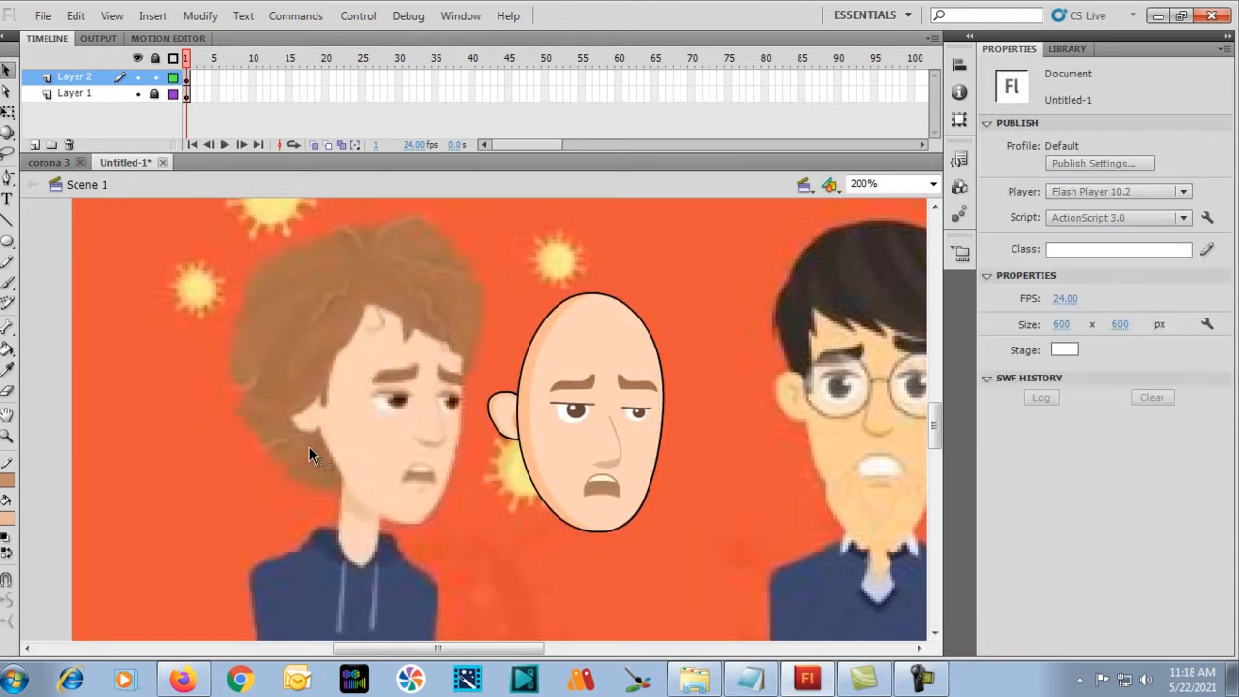
Trace the back section of the reference's hair with the Pencil tool from nape to crown, and draw a second contour line just inside it.
key(ctrl+=)
drag(302, 387, 450, 485)
key(ctrl+minus)
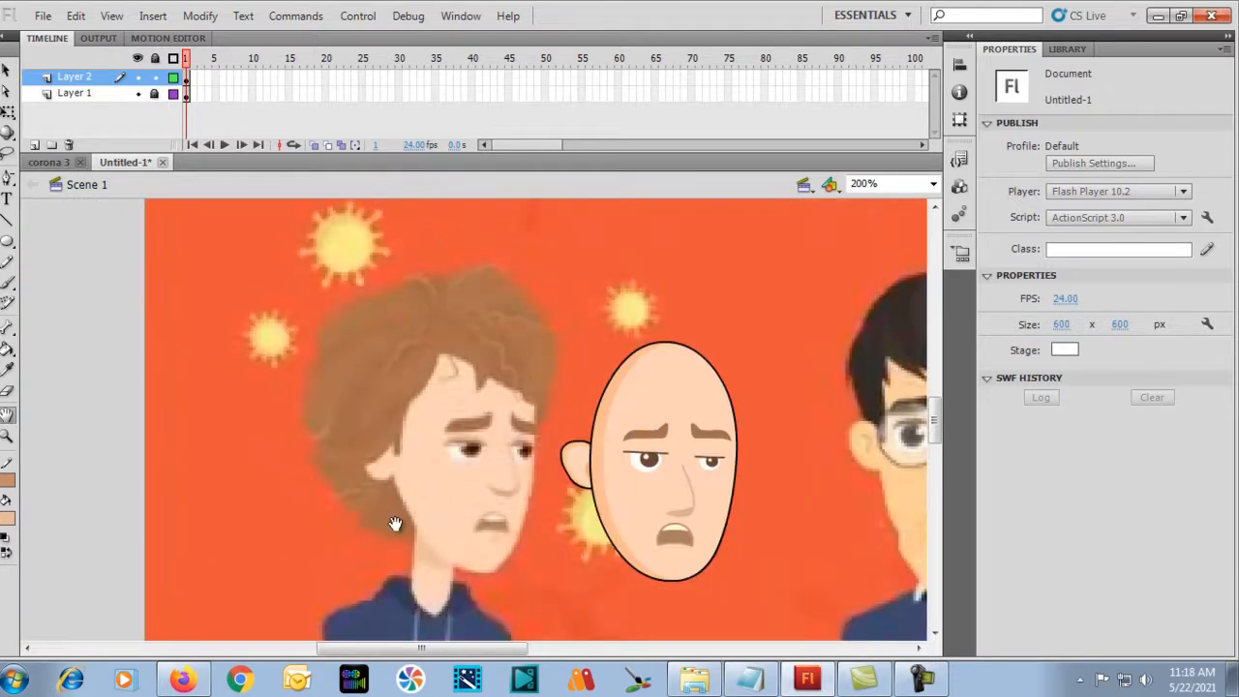
key(y)
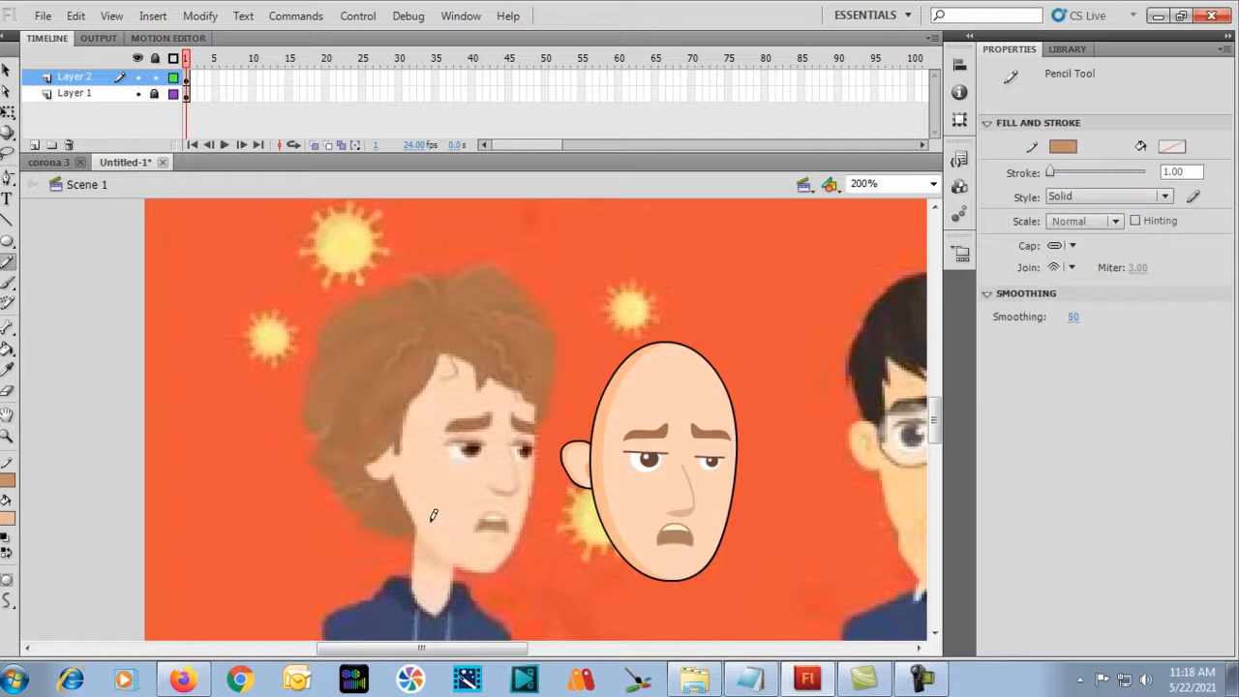
mouse_move(428, 520)
mouse_down()
mouse_move(374, 527)
mouse_move(340, 498)
mouse_move(309, 460)
mouse_move(322, 440)
mouse_move(295, 417)
mouse_move(327, 320)
mouse_move(418, 278)
mouse_move(450, 346)
mouse_move(444, 383)
mouse_move(406, 425)
mouse_move(433, 550)
mouse_up()
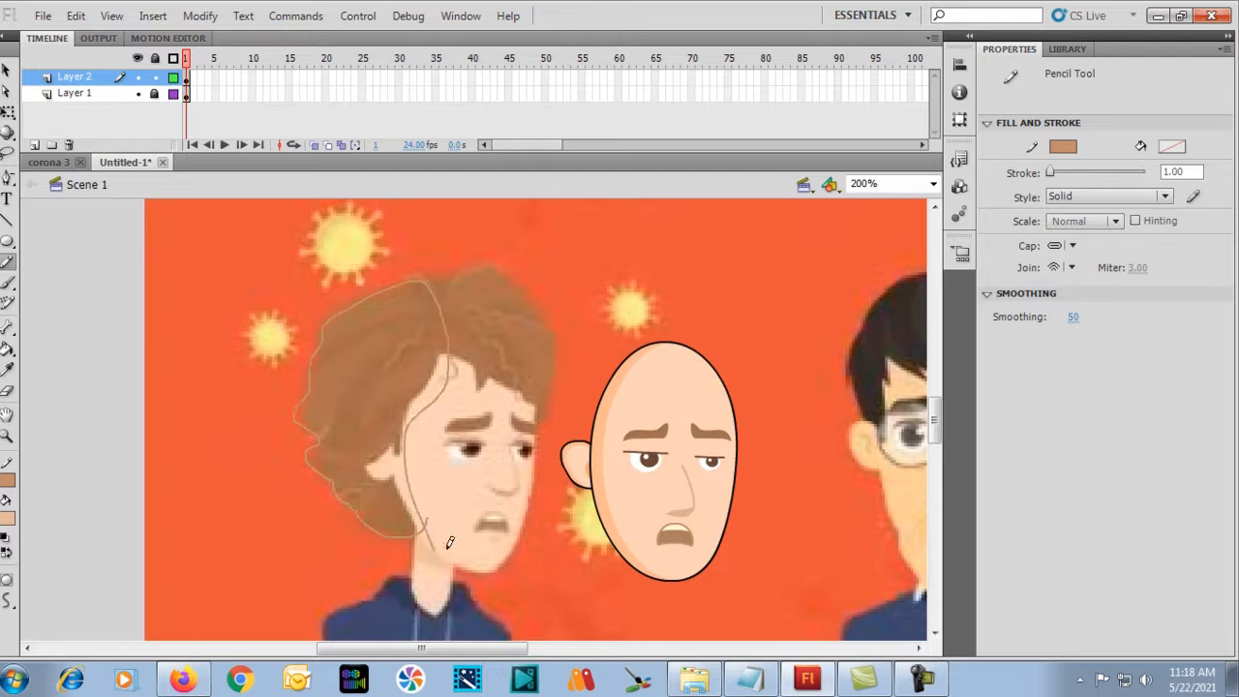
key(v)
key(y)
mouse_move(400, 289)
mouse_down()
mouse_move(352, 328)
mouse_move(314, 405)
mouse_move(323, 457)
mouse_move(376, 520)
mouse_move(433, 547)
mouse_up()
Fill the traced back hair with the brown sampled from the reference's hair.
key(k)
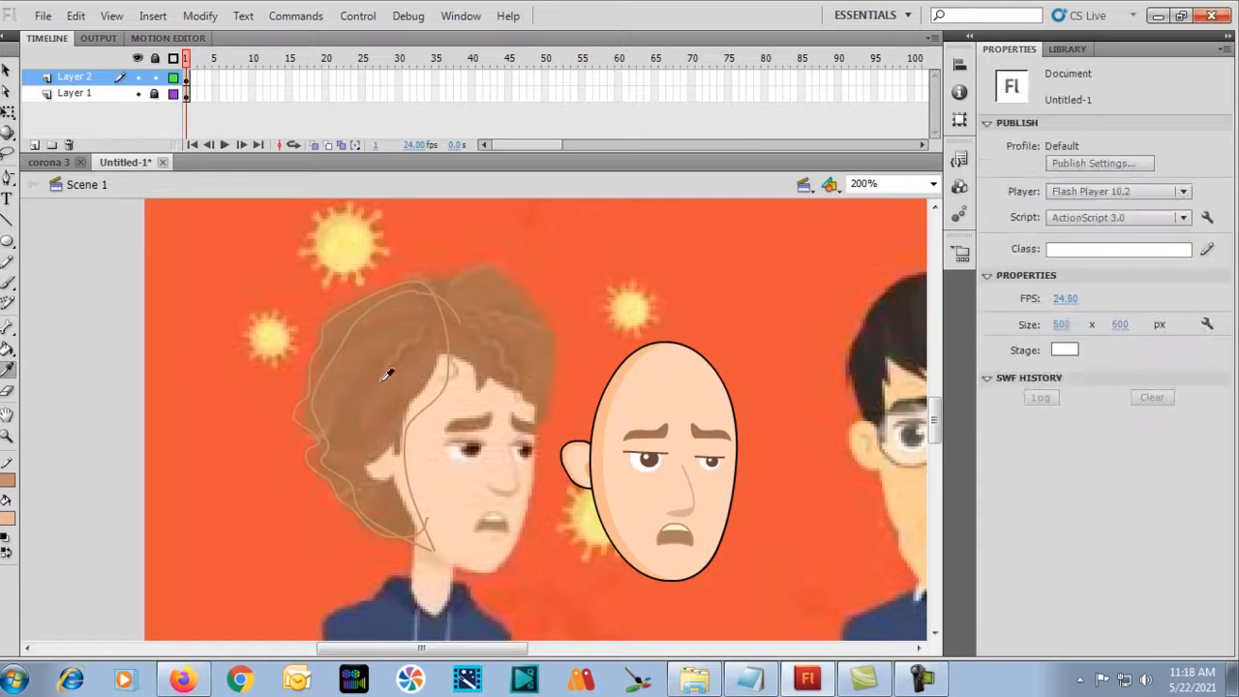
click(371, 360)
click(341, 332)
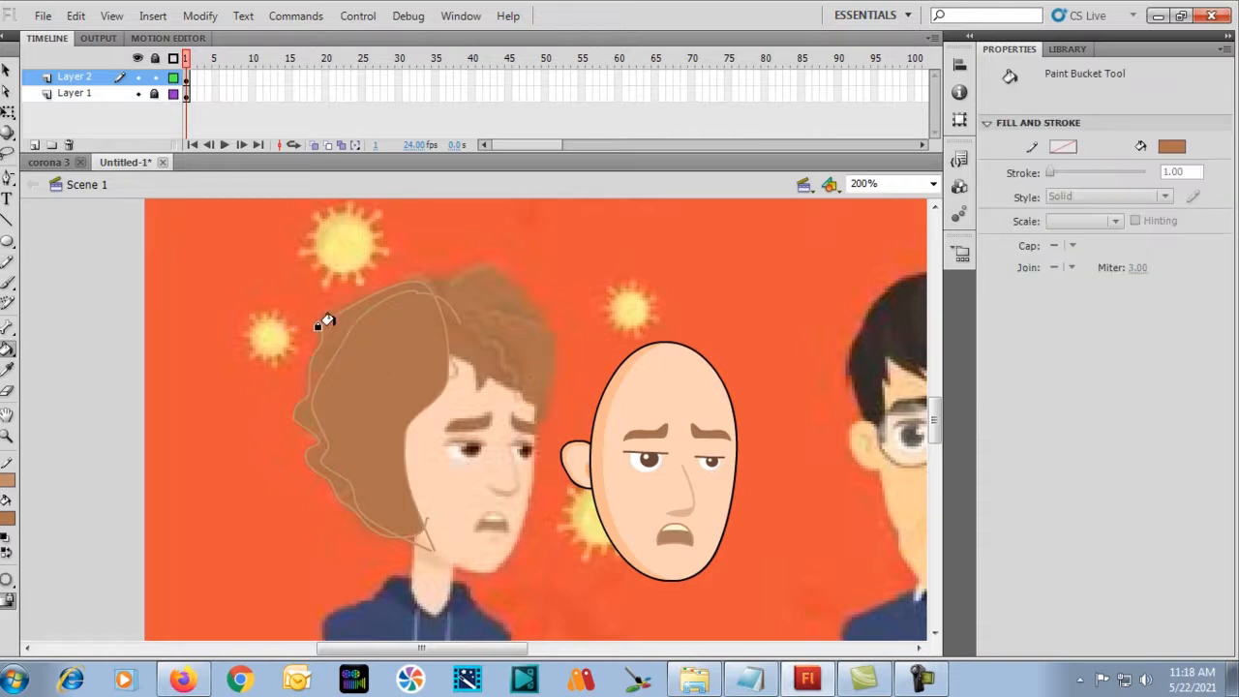
Remove the pencil lines around the back hair and group the remaining brown fill.
key(v)
click(332, 352)
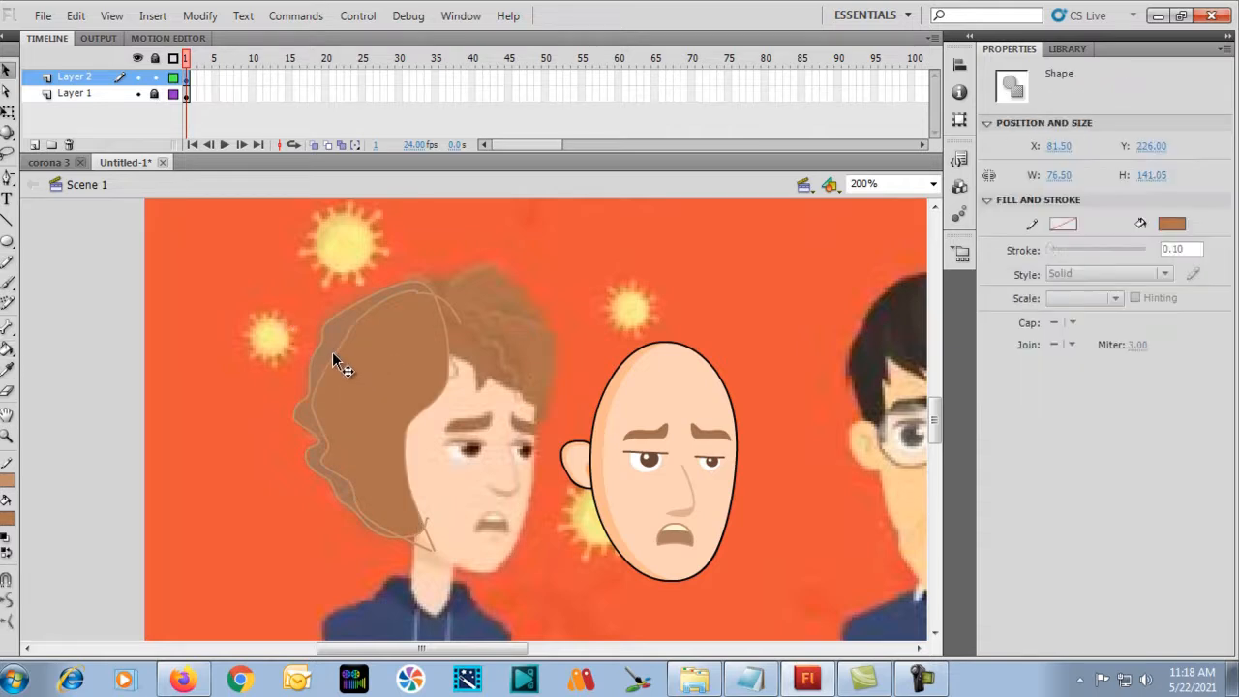
click(259, 335)
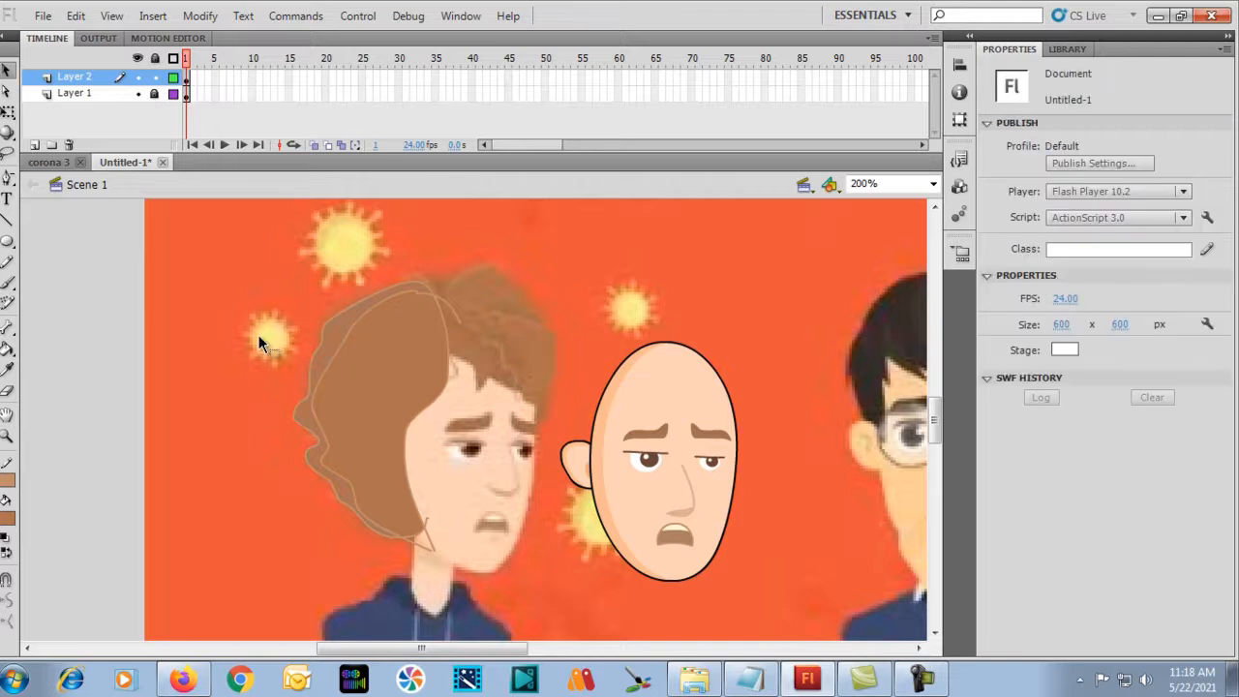
click(340, 355)
click(194, 281)
drag(339, 339, 464, 580)
key(ctrl+g)
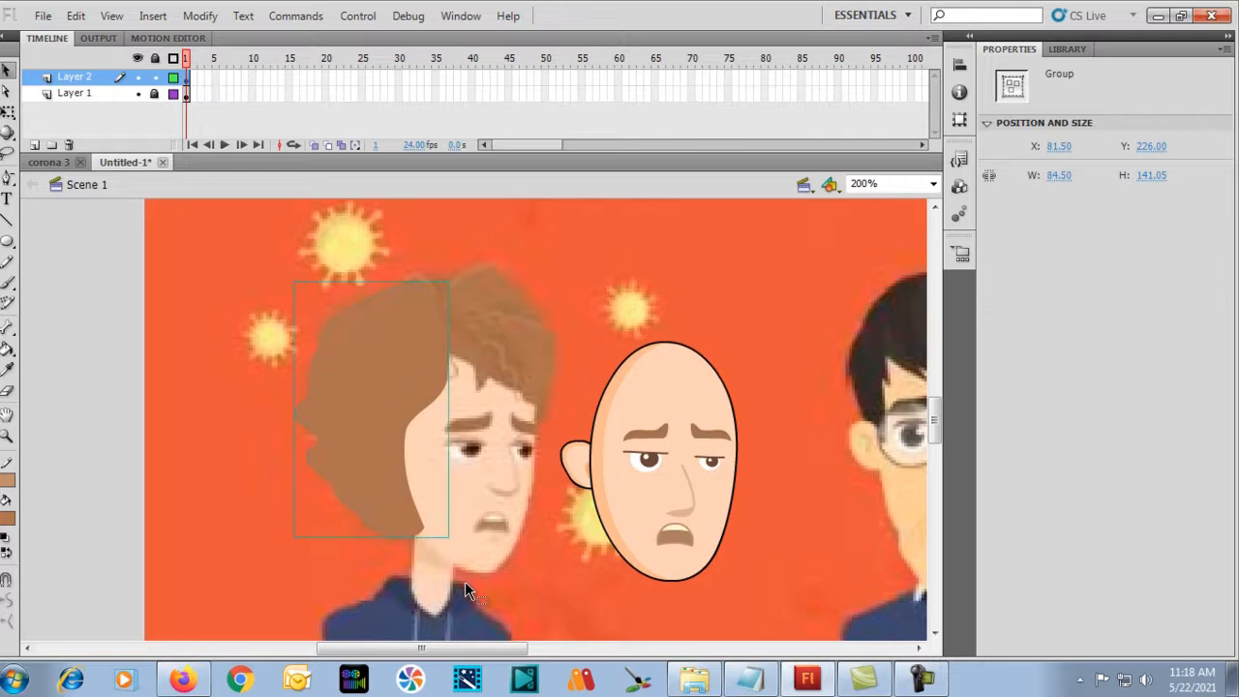
Place the back hair group at the rear of the drawn head, behind the face and ear, at X 202, Y 245.
drag(360, 430, 210, 420)
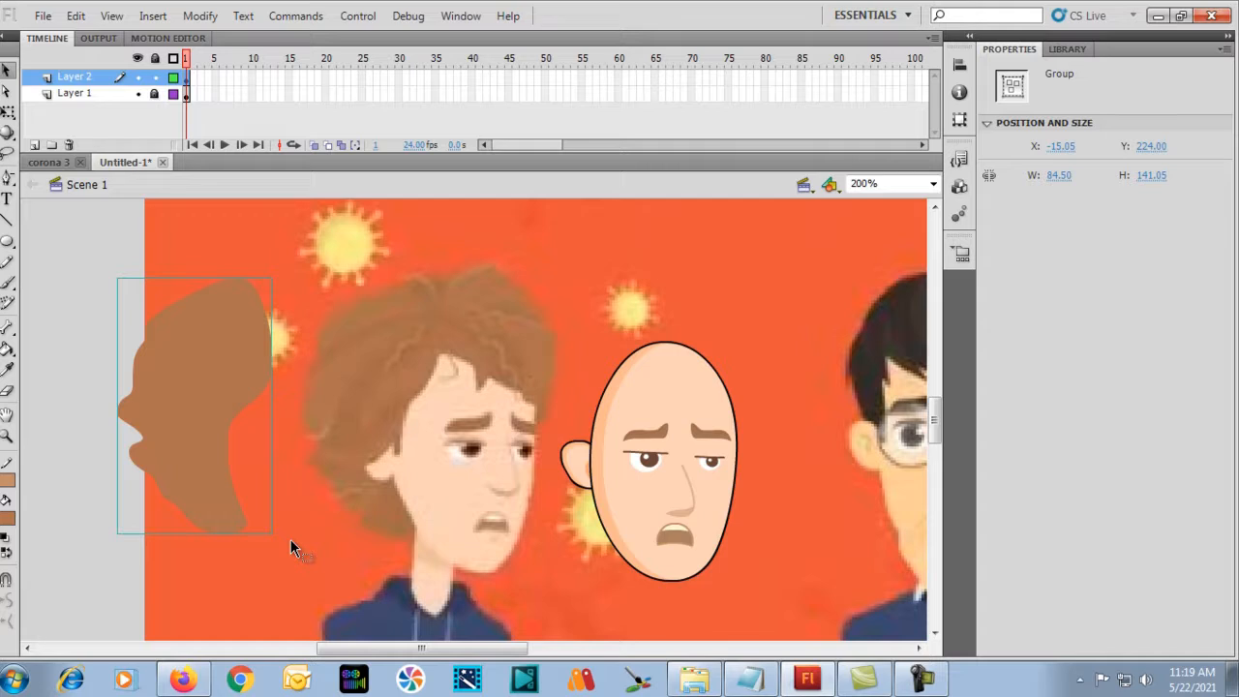
drag(176, 413, 585, 455)
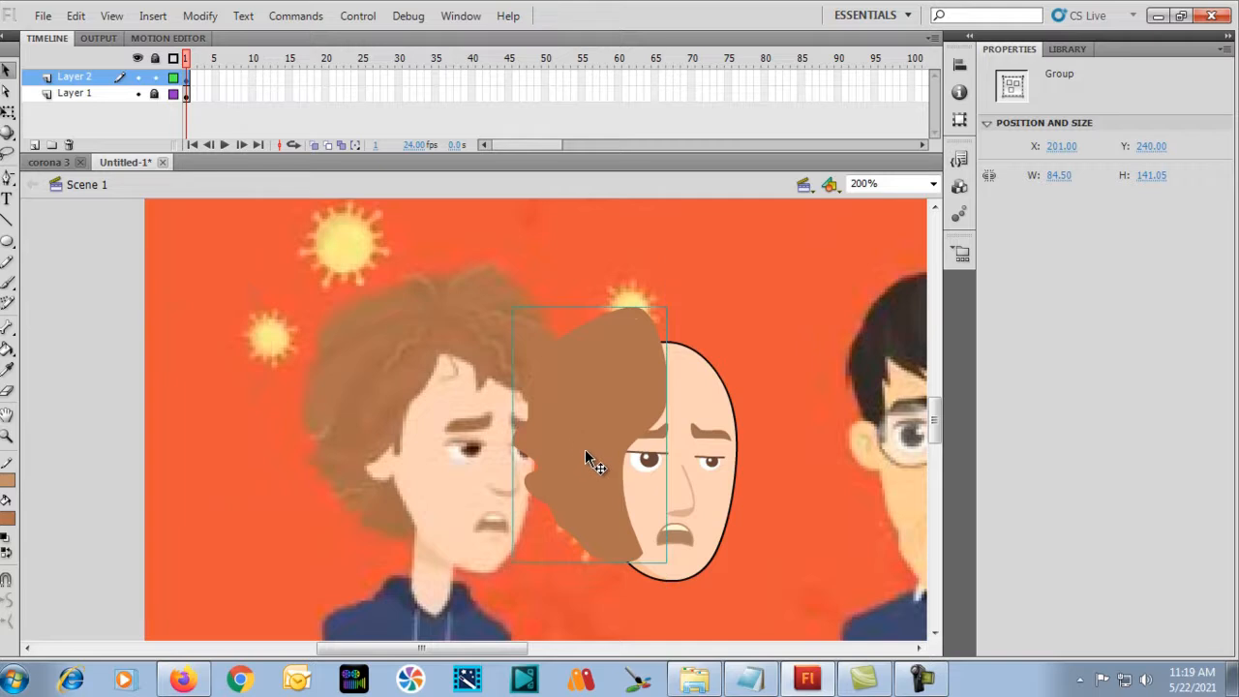
key(ctrl+Down)
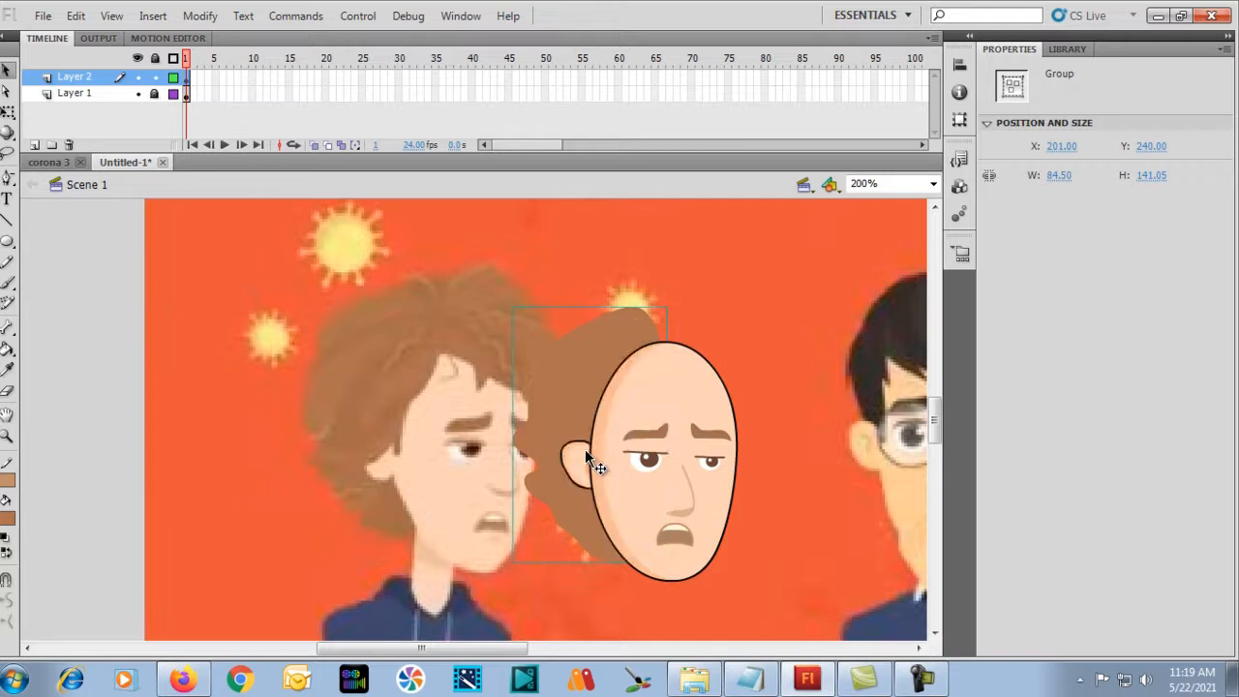
key(Right)
key(Down)
key(Down)
key(Down)
key(Down)
key(Down)
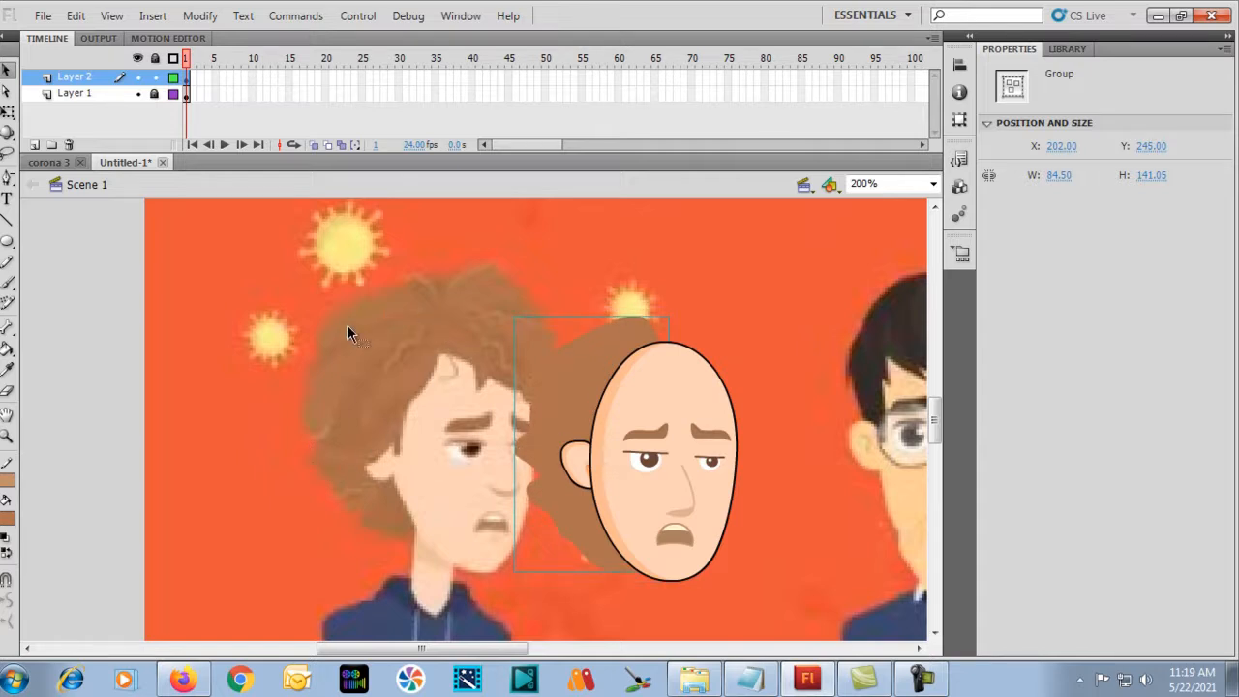
Trace the reference's side hair section with the Pencil tool, from its rear edge over to the forehead and down to the ear.
click(295, 469)
key(y)
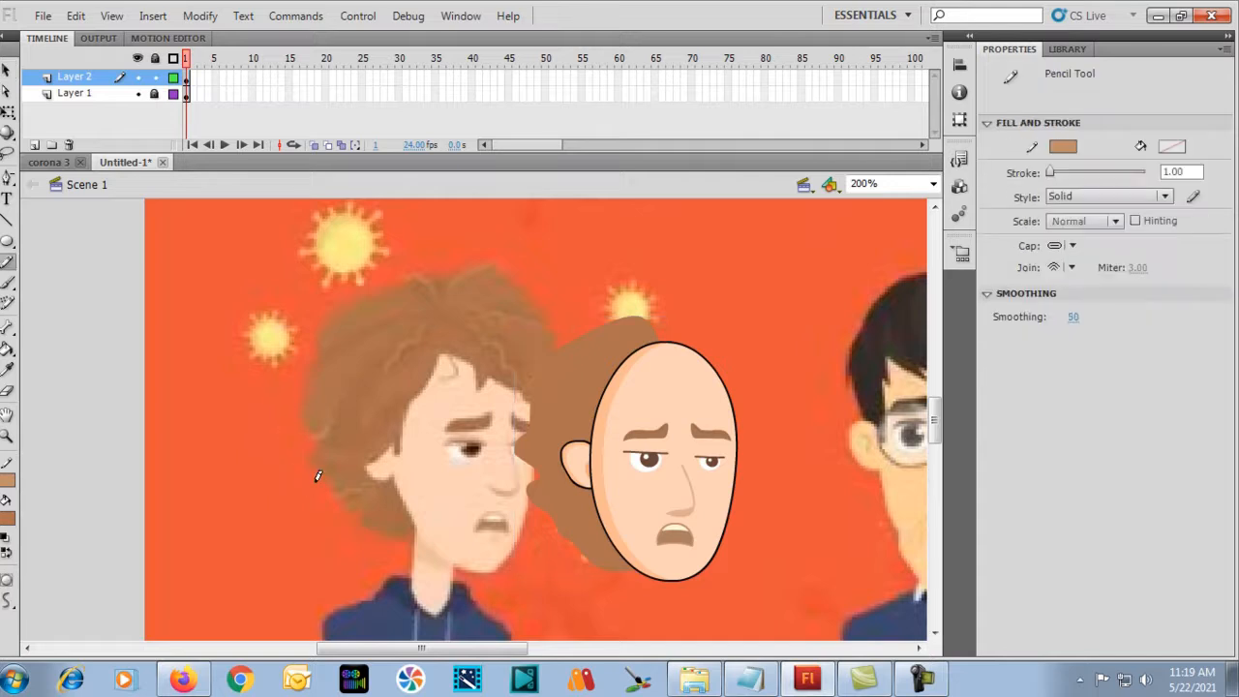
mouse_move(318, 463)
mouse_down()
mouse_move(368, 459)
mouse_move(391, 439)
mouse_up()
mouse_move(395, 439)
mouse_down()
mouse_move(398, 462)
mouse_move(438, 360)
mouse_move(422, 323)
mouse_move(334, 320)
mouse_move(301, 358)
mouse_move(299, 416)
mouse_up()
key(ctrl+z)
mouse_move(306, 466)
mouse_down()
mouse_move(359, 461)
mouse_move(396, 433)
mouse_move(440, 354)
mouse_move(422, 337)
mouse_move(351, 337)
mouse_move(313, 368)
mouse_move(308, 419)
mouse_move(324, 432)
mouse_move(312, 472)
mouse_move(369, 465)
mouse_up()
Adjust the brown fill colour's luminosity and fill the traced side hair section with it.
click(8, 521)
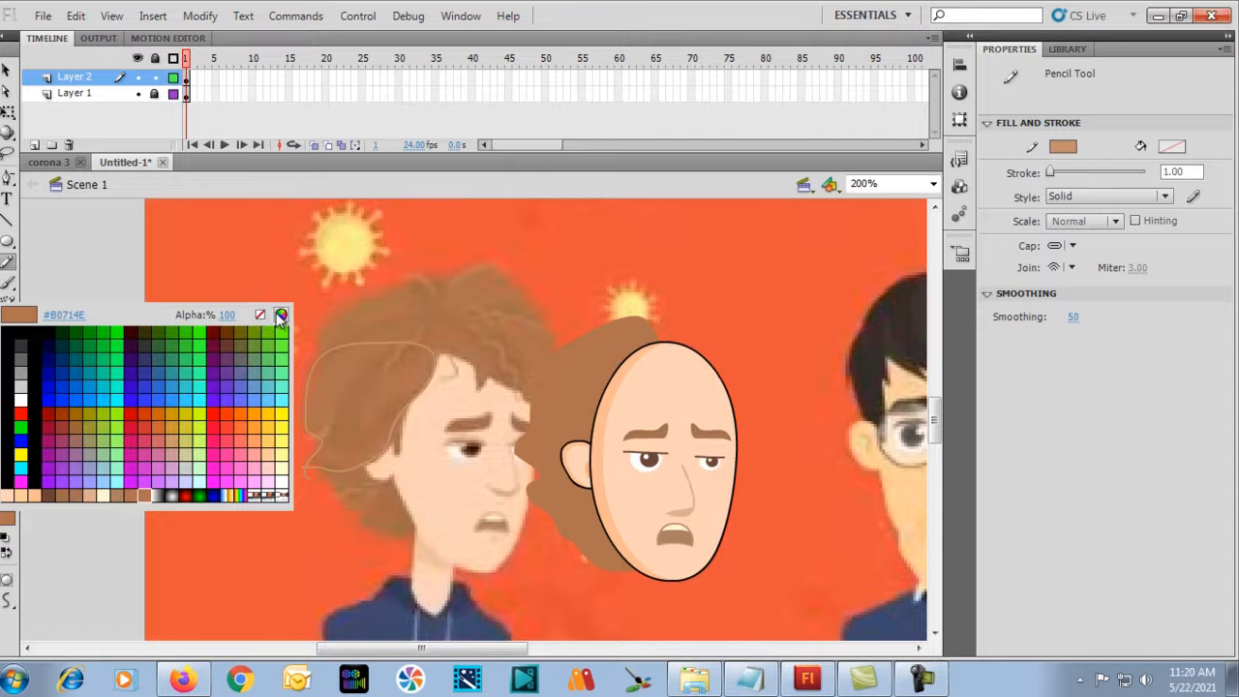
click(280, 316)
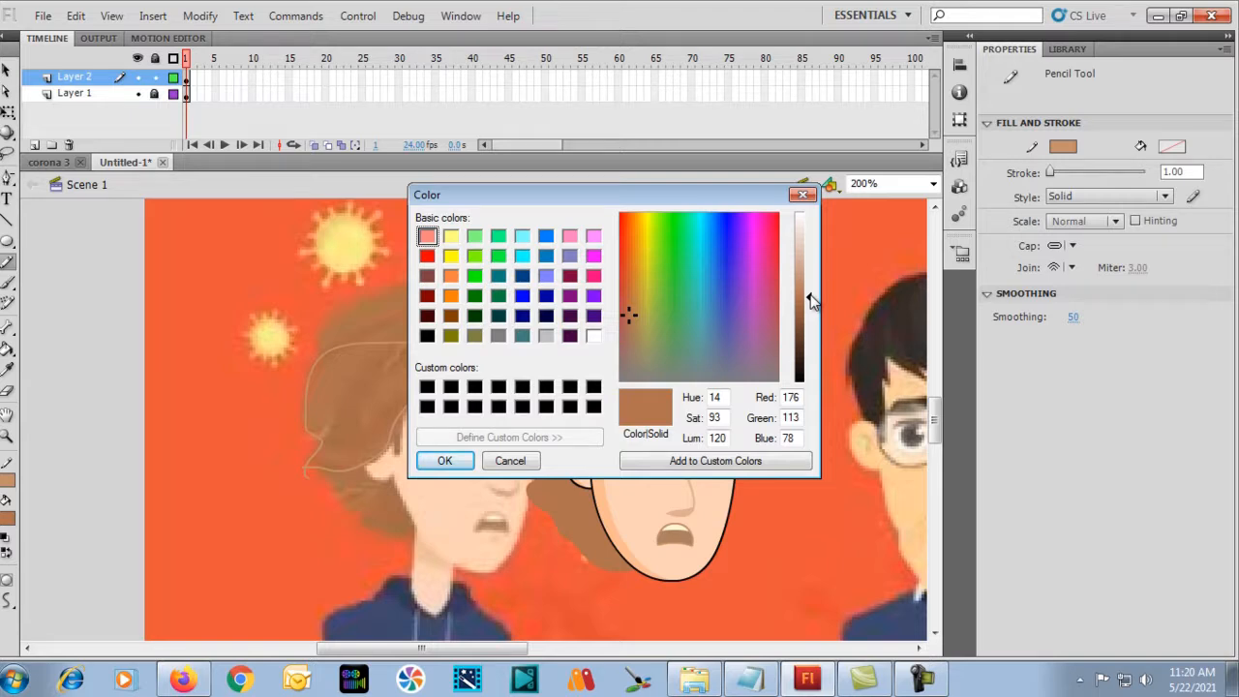
drag(813, 302, 813, 304)
click(438, 463)
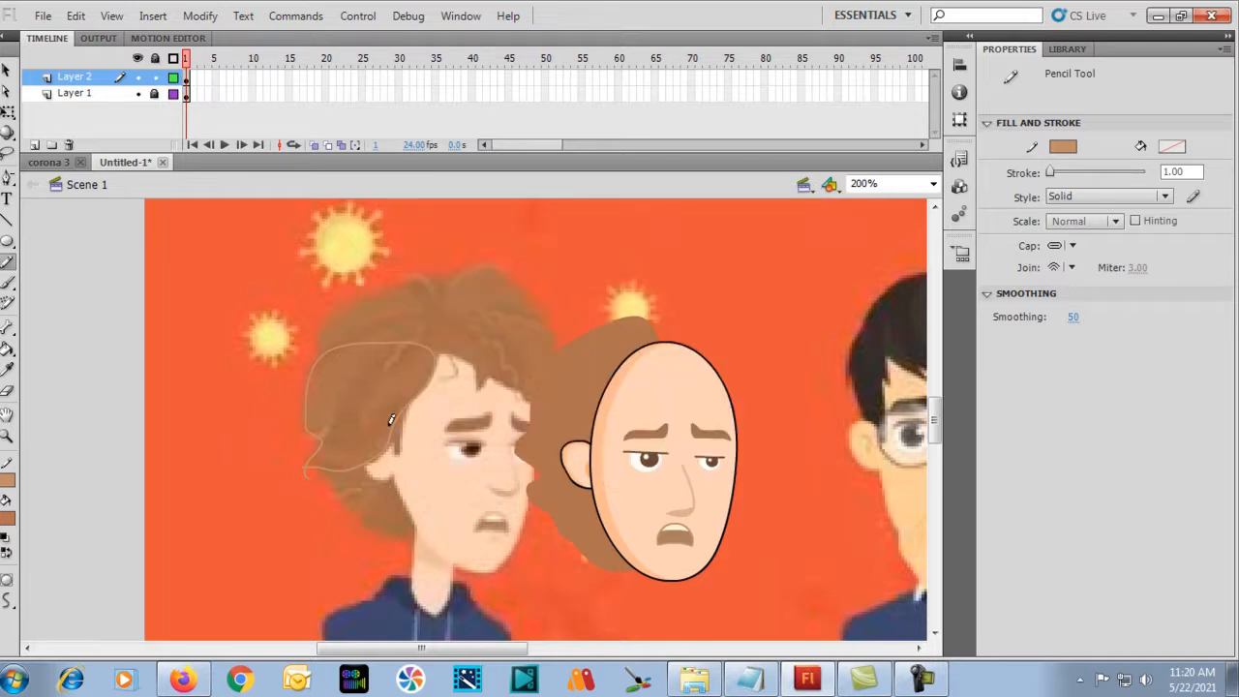
key(k)
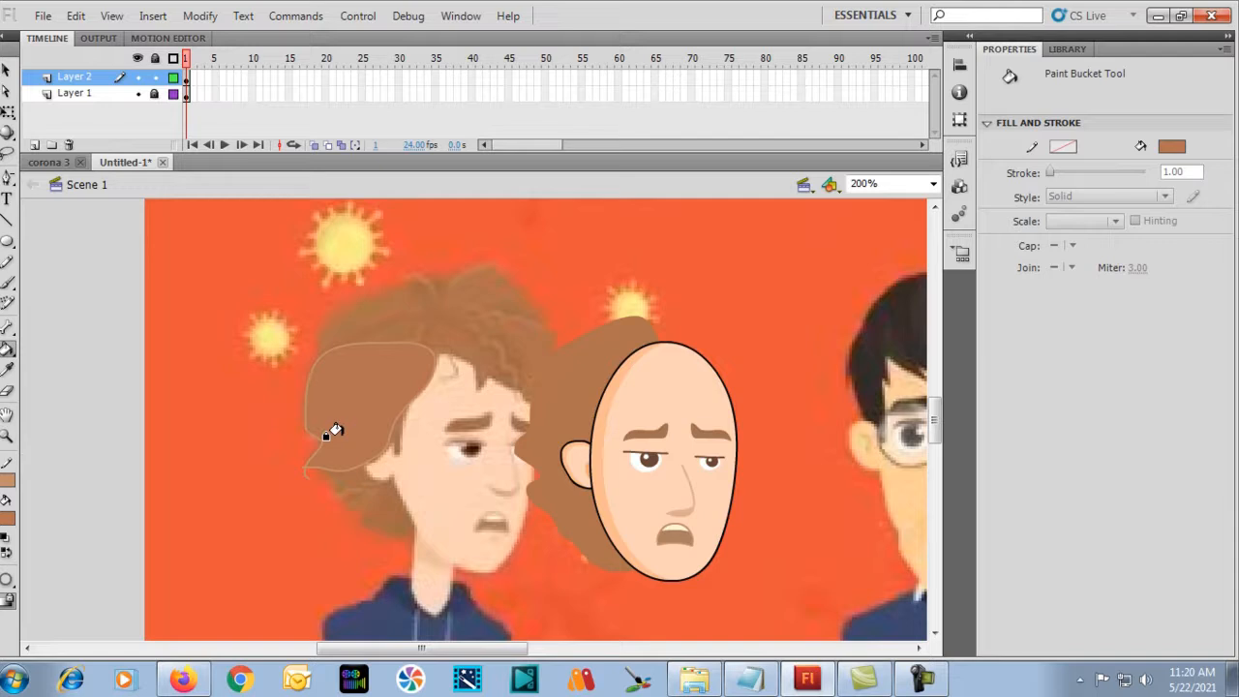
Remove the pencil lines around the side hair and group the remaining brown fill.
key(v)
click(307, 405)
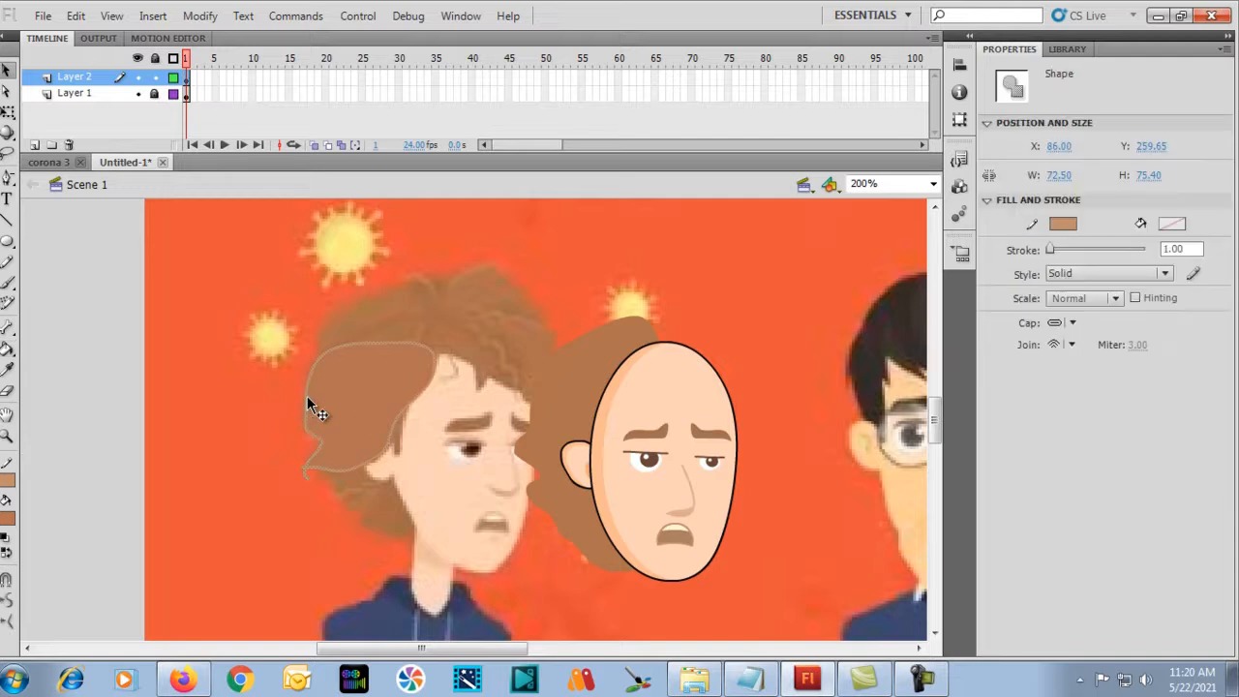
key(Escape)
drag(308, 396, 404, 431)
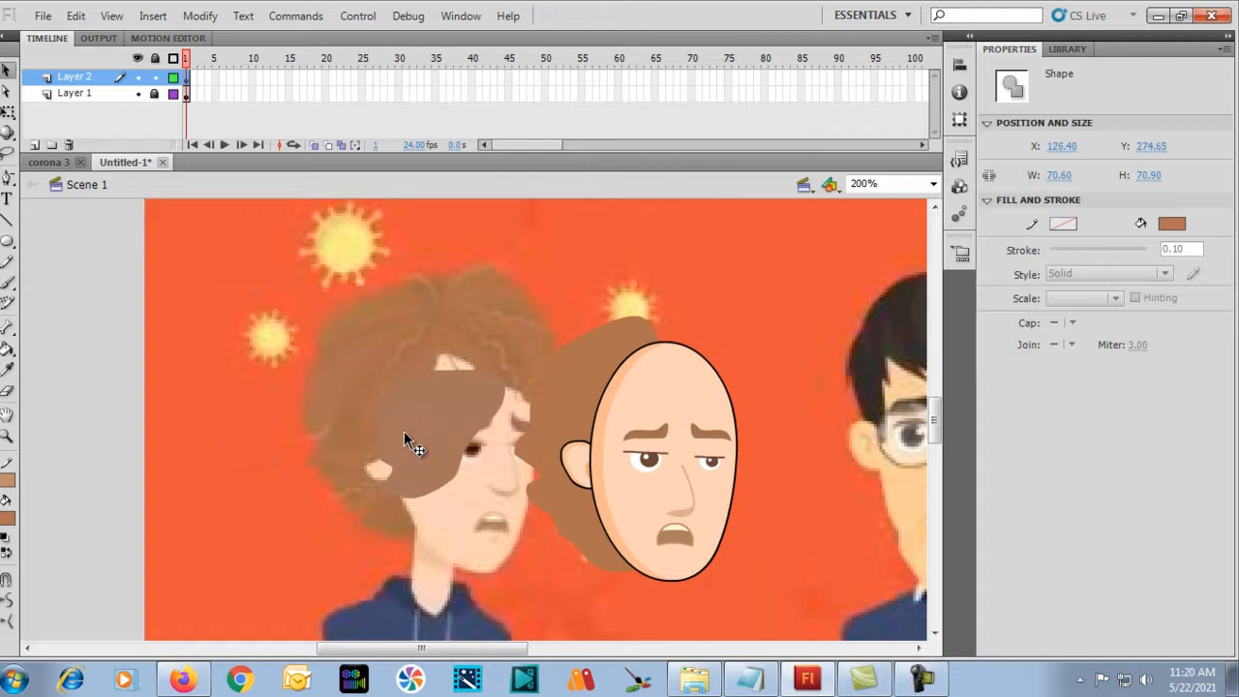
key(ctrl+g)
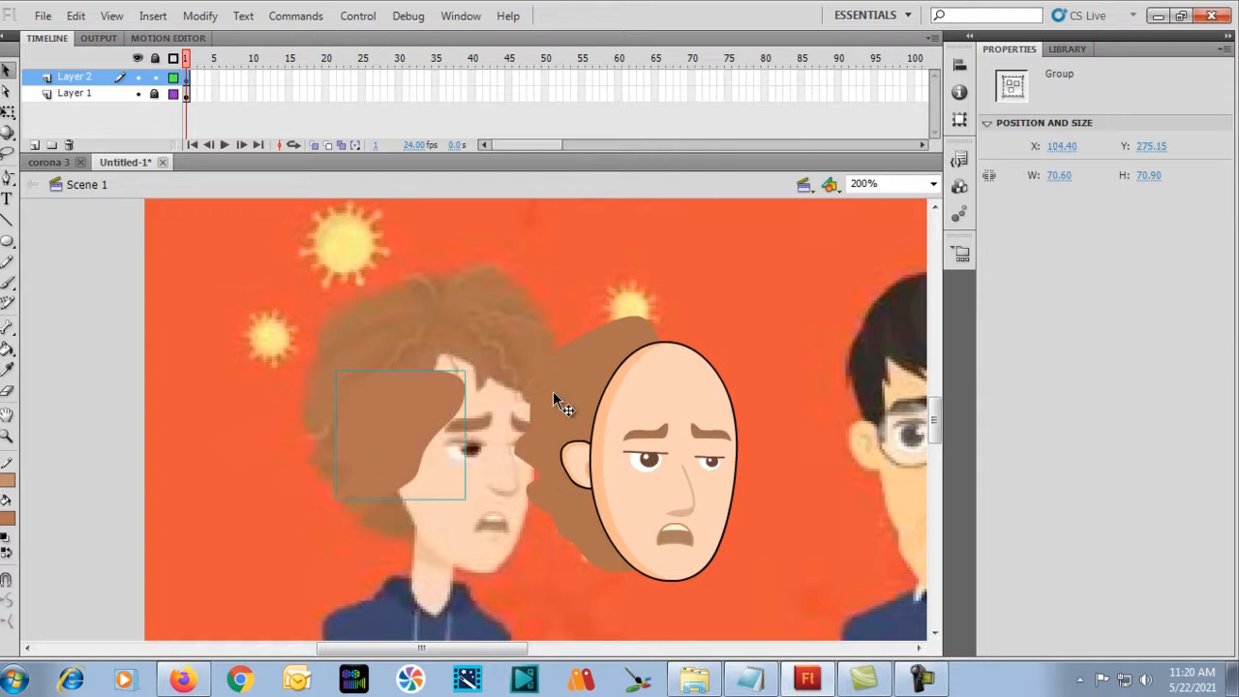
Place the side hair group over the rear of the drawn head and ear, at about X 199, Y 275.
key(shift+Right)
key(shift+Right)
key(shift+Right)
key(shift+Right)
key(shift+Right)
key(shift+Right)
key(shift+Right)
key(shift+Right)
key(shift+Right)
key(shift+Right)
key(shift+Right)
key(shift+Right)
key(shift+Right)
key(shift+Right)
key(shift+Right)
key(shift+Right)
key(shift+Right)
key(shift+Right)
key(shift+Right)
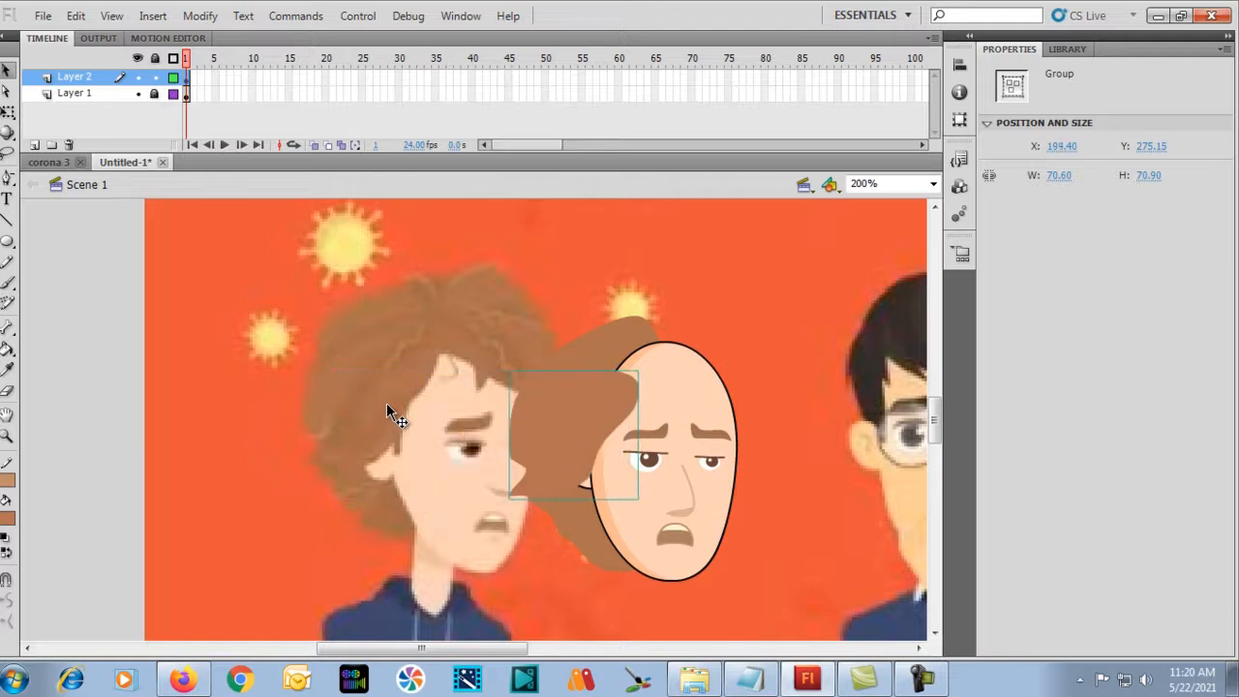
key(shift+Left)
key(shift+Left)
key(shift+Left)
key(shift+Left)
key(shift+Right)
key(shift+Right)
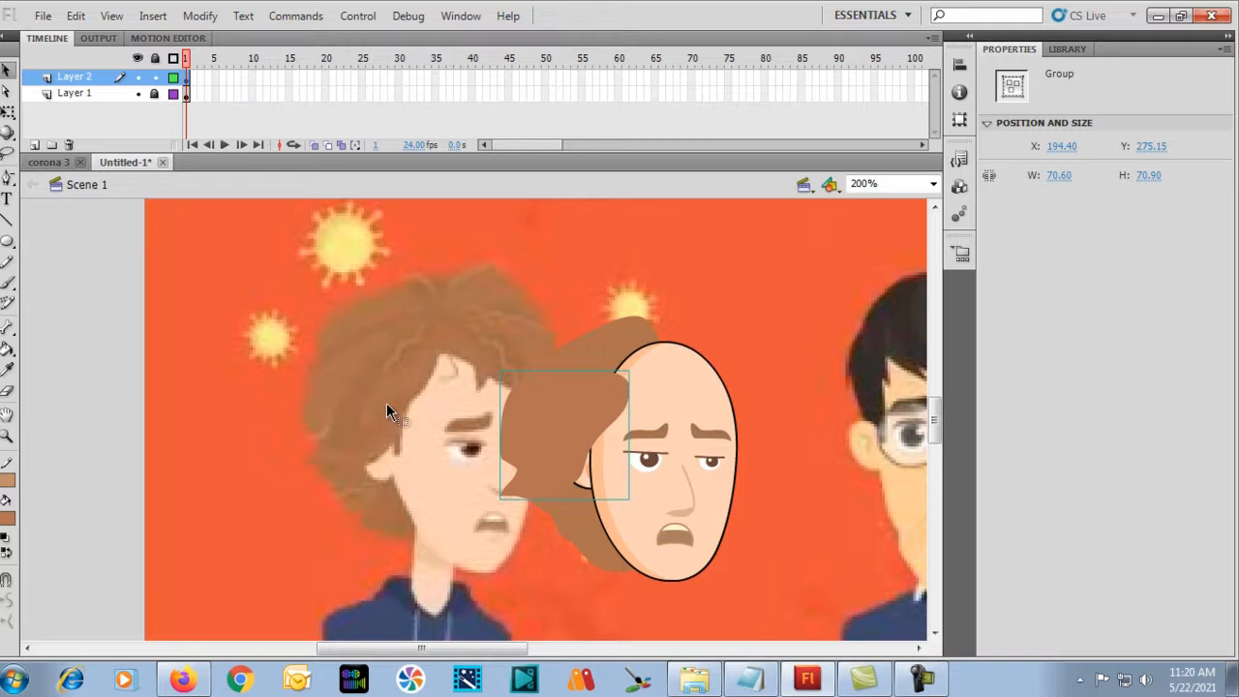
key(shift+Right)
key(shift+Right)
key(shift+Left)
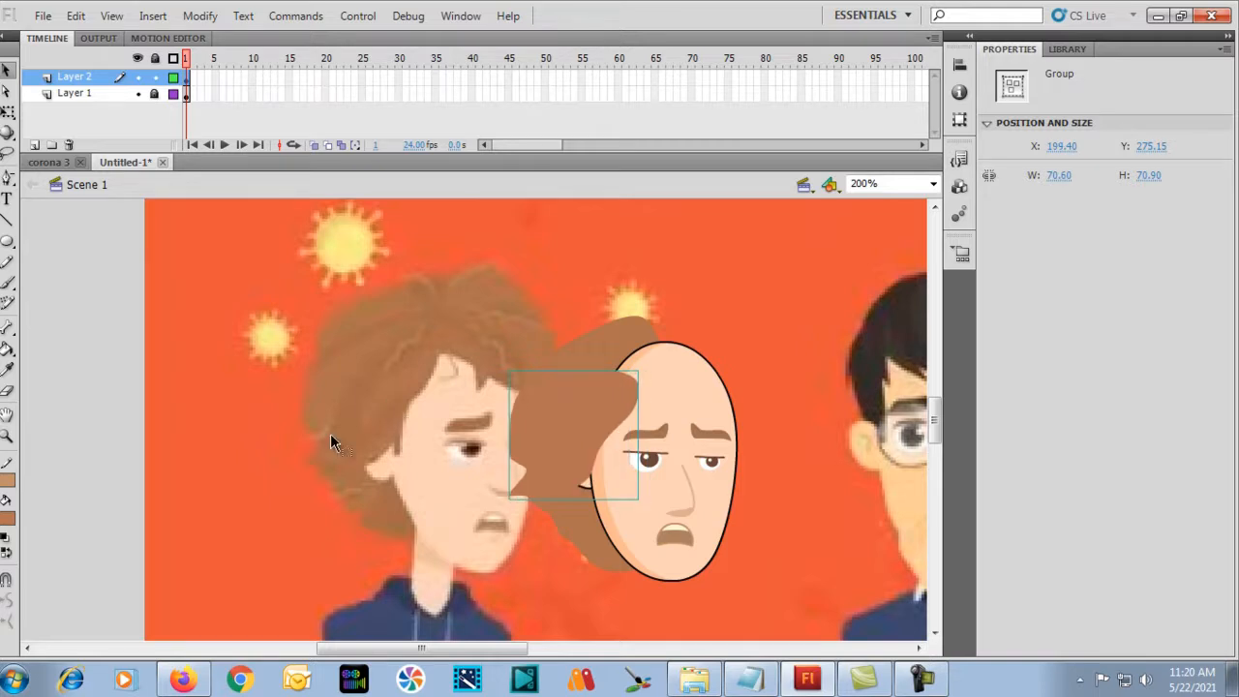
Bring the ear group in front of the side hair.
click(561, 547)
click(583, 483)
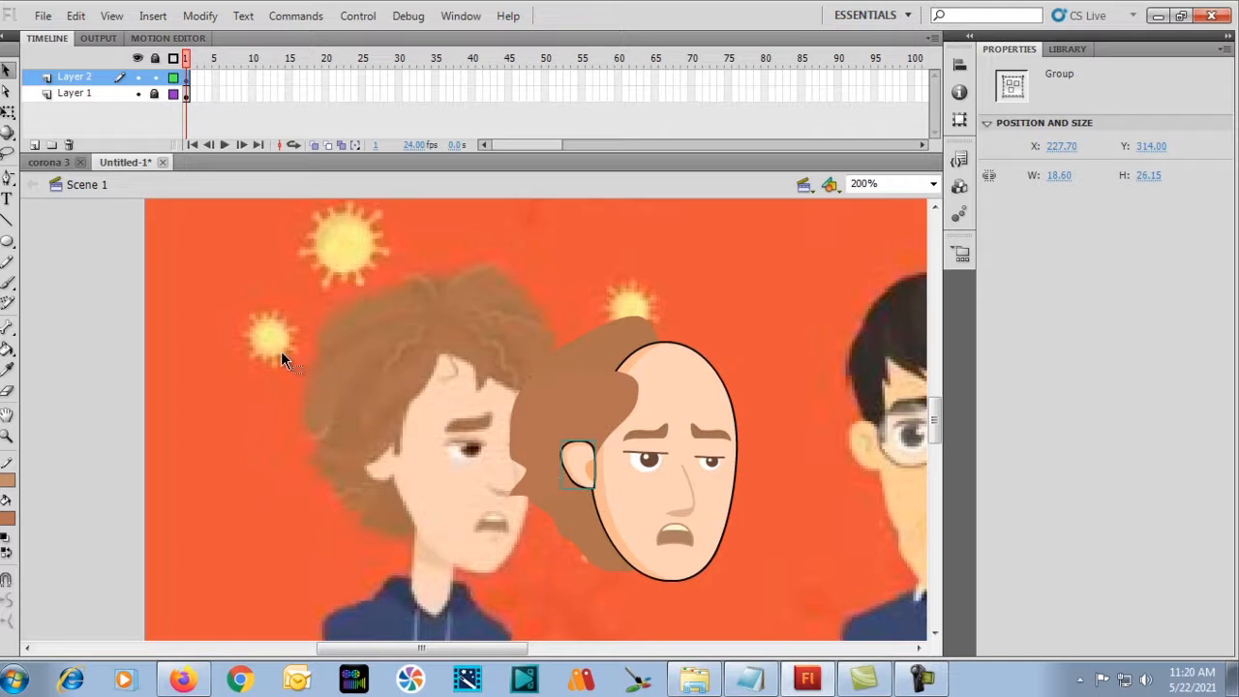
click(320, 356)
Move all the drawn head parts together to X 257.9, Y 243.5, clear of the reference's hair.
scroll(395, 287, down, 3)
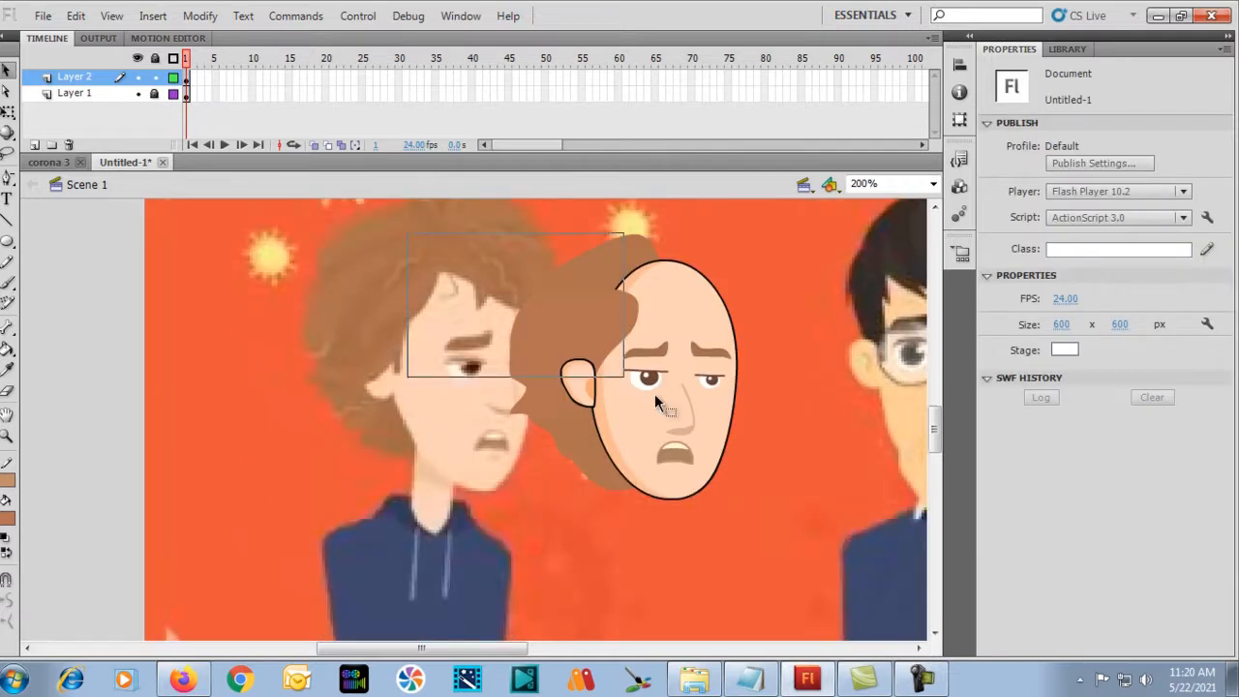
drag(664, 422, 761, 422)
scroll(545, 434, up, 3)
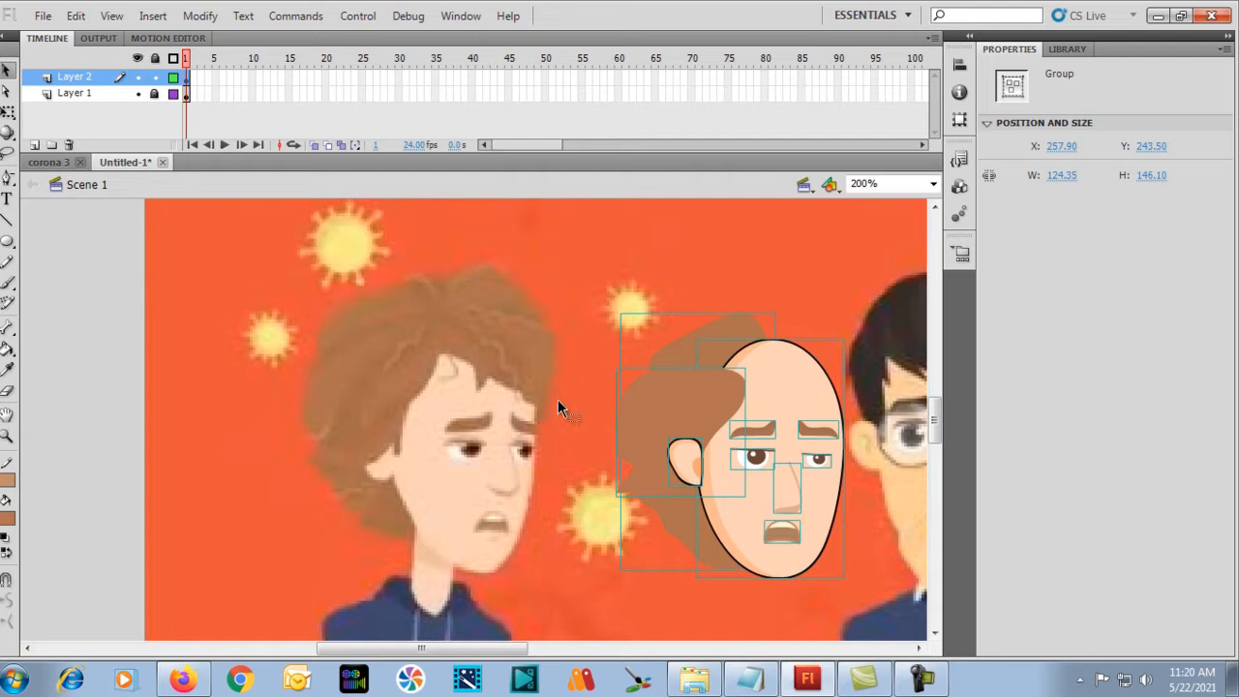
click(556, 399)
Trace the reference's front hair with the Pencil tool and add an inner contour line along its crown for shading.
key(y)
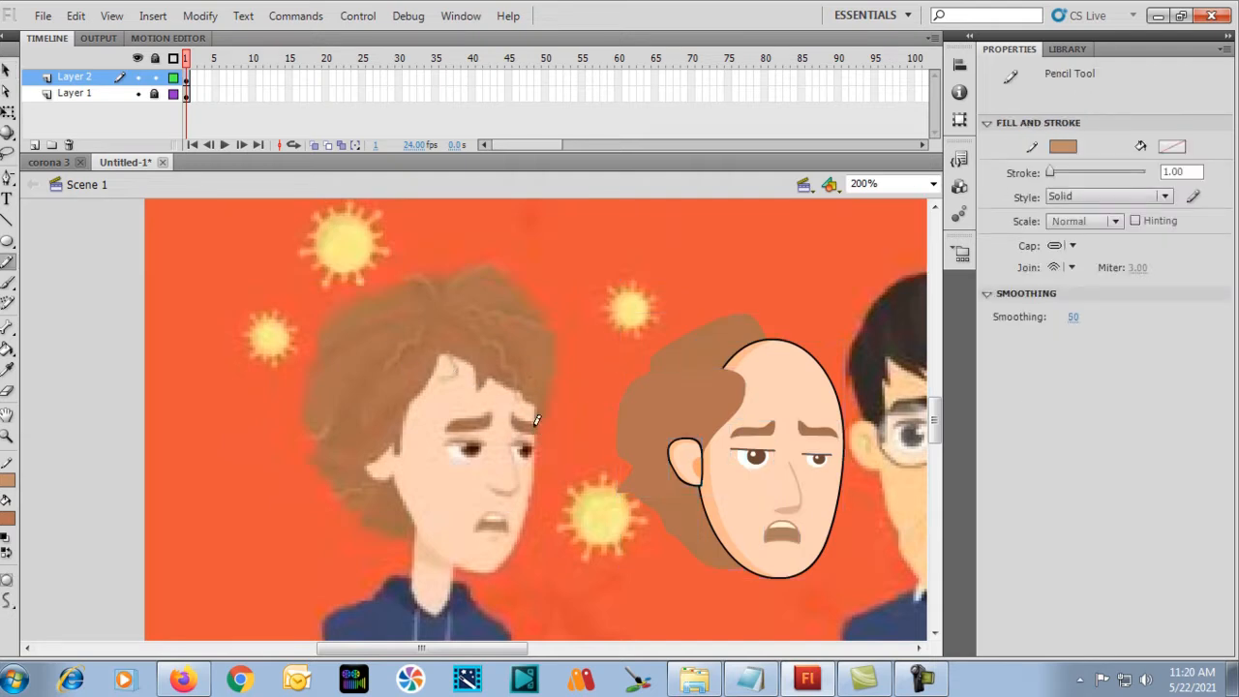
mouse_move(537, 418)
mouse_down()
mouse_move(501, 374)
mouse_move(521, 397)
mouse_move(507, 385)
mouse_up()
mouse_move(481, 386)
mouse_down()
mouse_move(385, 302)
mouse_move(397, 274)
mouse_move(495, 259)
mouse_move(529, 277)
mouse_move(558, 345)
mouse_move(542, 422)
mouse_move(501, 378)
mouse_move(484, 378)
mouse_up()
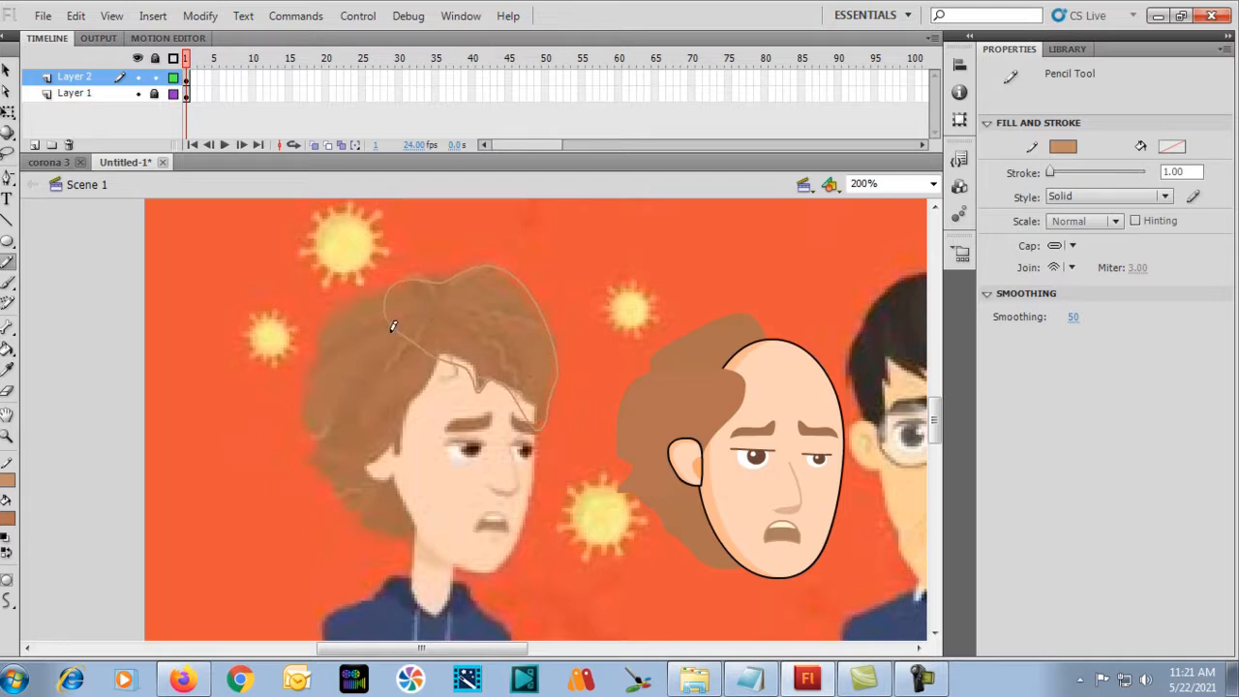
mouse_move(378, 329)
mouse_down()
mouse_move(395, 301)
mouse_move(436, 289)
mouse_move(501, 276)
mouse_move(528, 296)
mouse_move(551, 389)
mouse_move(531, 450)
mouse_up()
Fill the outer band and the inner area of the traced front hair with brown.
key(k)
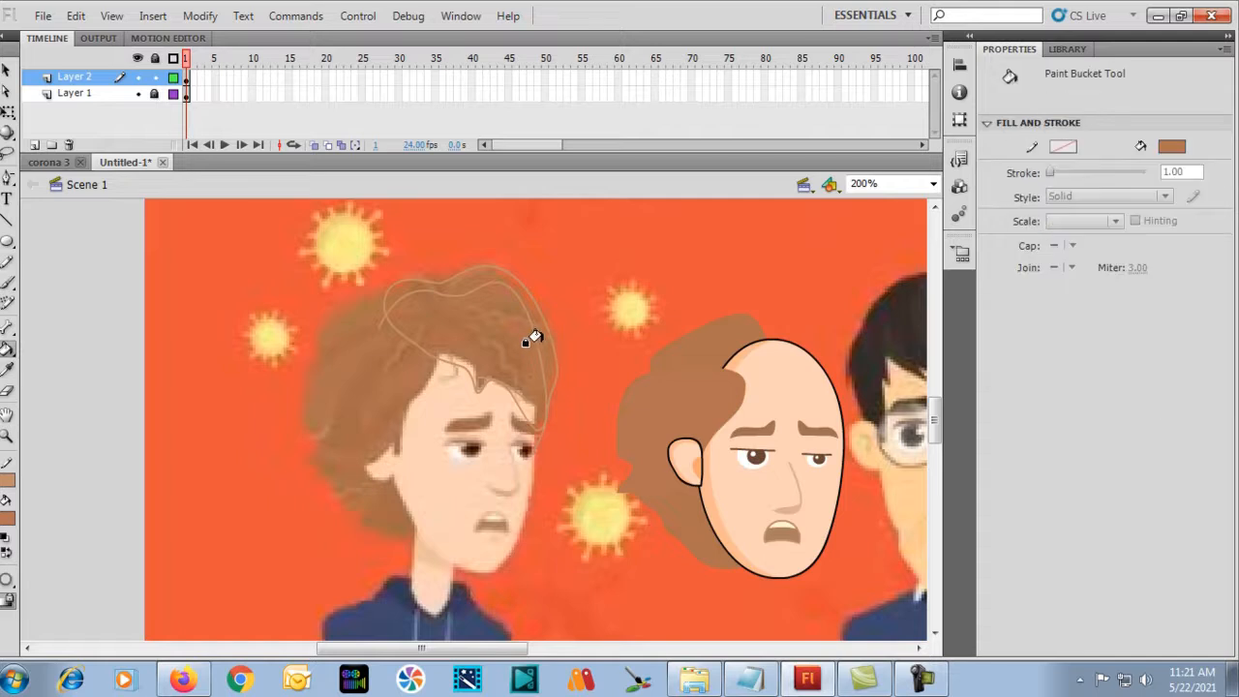
click(522, 335)
click(481, 335)
Remove the pencil lines from the front hair and group its brown fills.
key(v)
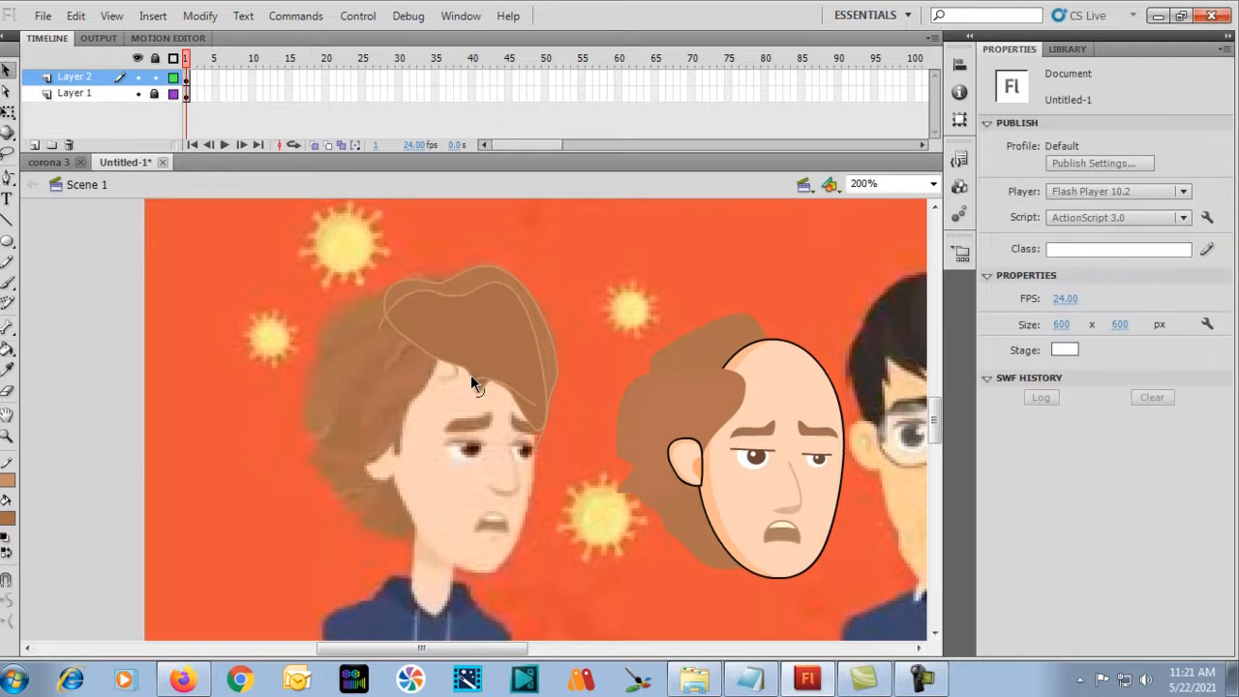
click(471, 379)
key(Escape)
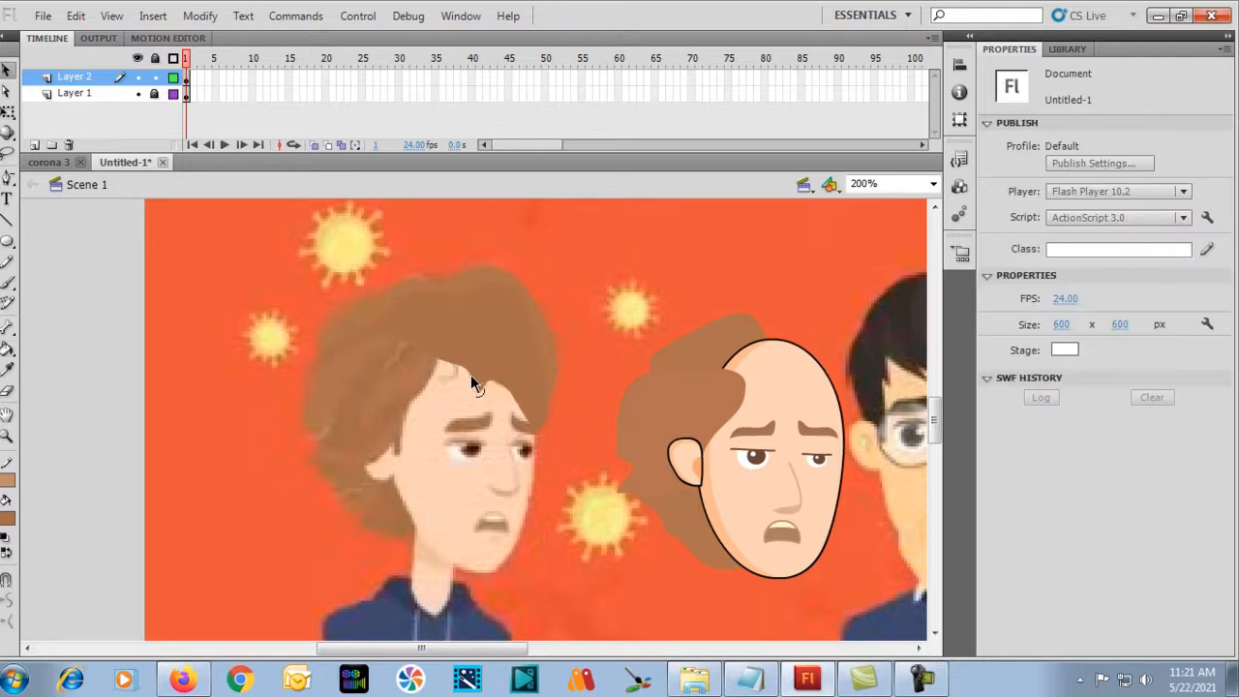
click(482, 343)
drag(394, 268, 577, 462)
key(ctrl+g)
Place the front hair group over the drawn head's crown and forehead, at about X 304, Y 233.
key(shift+Right)
key(shift+Right)
key(shift+Right)
key(shift+Right)
key(shift+Right)
key(shift+Right)
key(shift+Right)
key(shift+Right)
key(shift+Right)
key(shift+Right)
key(shift+Right)
key(shift+Right)
key(shift+Right)
key(shift+Right)
key(shift+Right)
key(shift+Right)
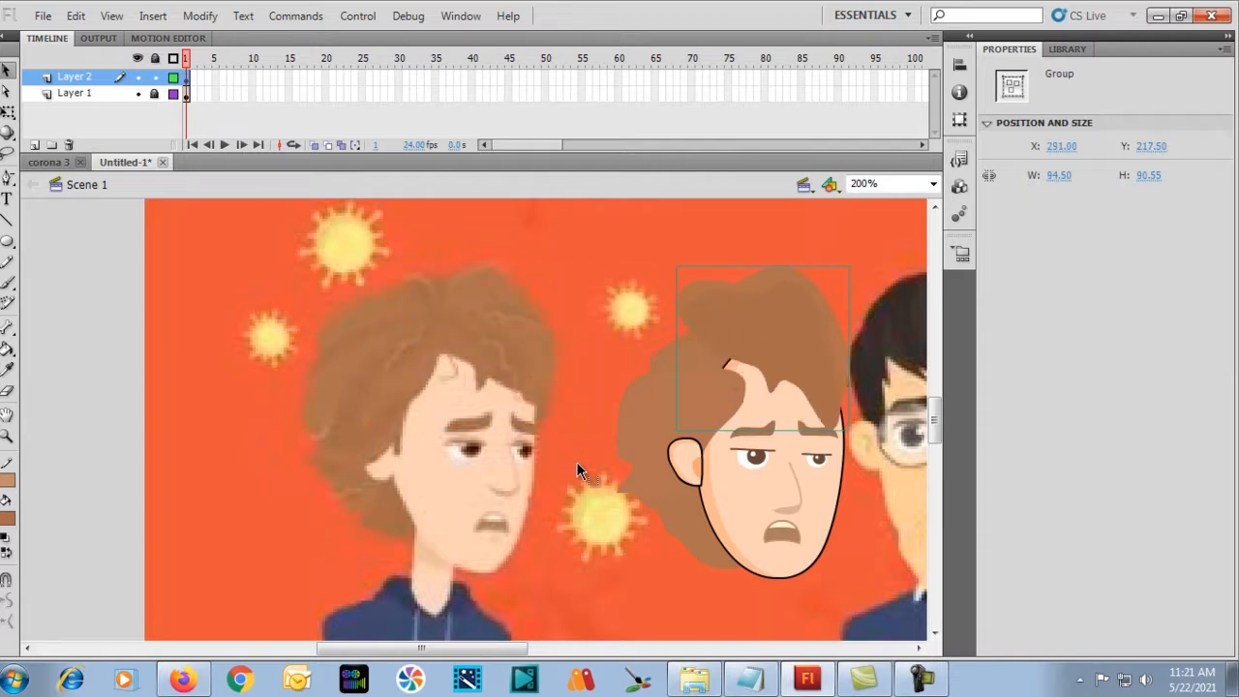
key(Right)
key(Right)
key(Right)
key(Right)
key(Right)
key(Right)
key(Right)
key(Right)
key(Right)
key(Right)
key(Right)
key(Right)
key(Right)
key(Right)
key(Right)
key(Down)
key(Down)
key(Down)
key(Down)
key(Down)
key(Down)
key(Down)
key(Down)
key(Down)
key(Down)
key(Down)
key(Down)
key(Down)
key(Down)
key(Down)
key(Down)
key(Down)
key(Down)
key(Down)
key(Down)
key(Left)
key(Left)
key(Left)
key(Left)
key(Right)
key(Up)
key(Up)
key(Up)
key(Up)
key(Up)
key(Right)
key(Right)
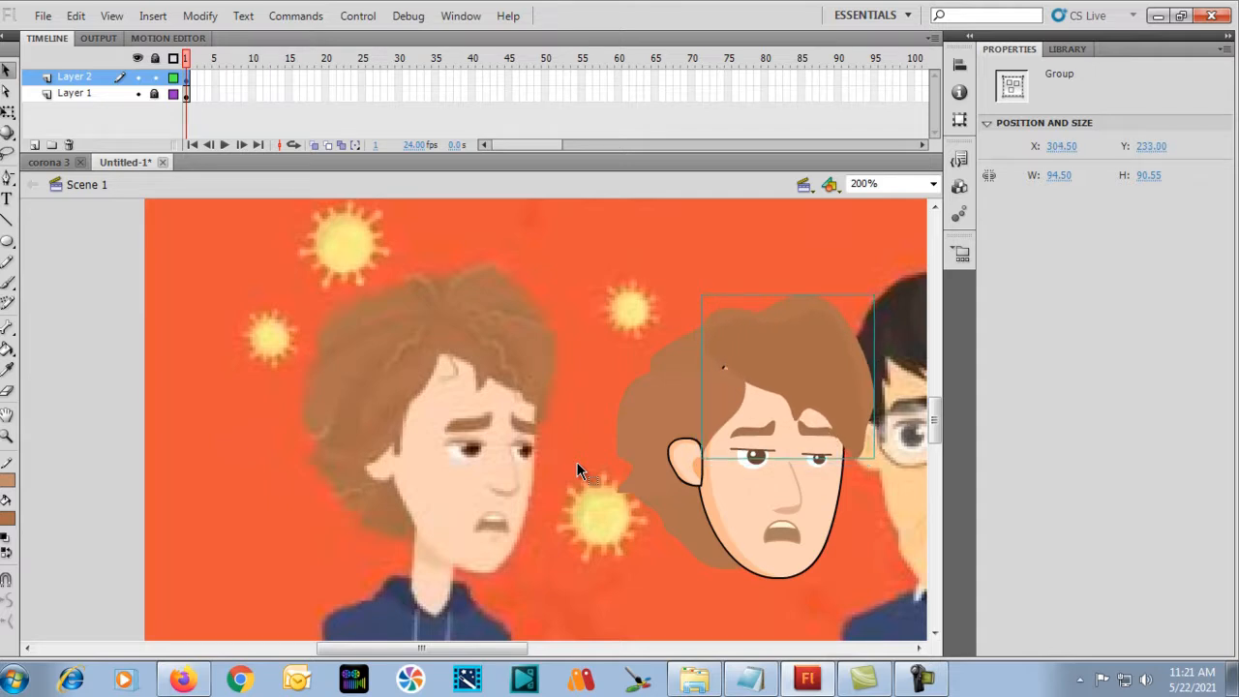
key(Left)
click(423, 387)
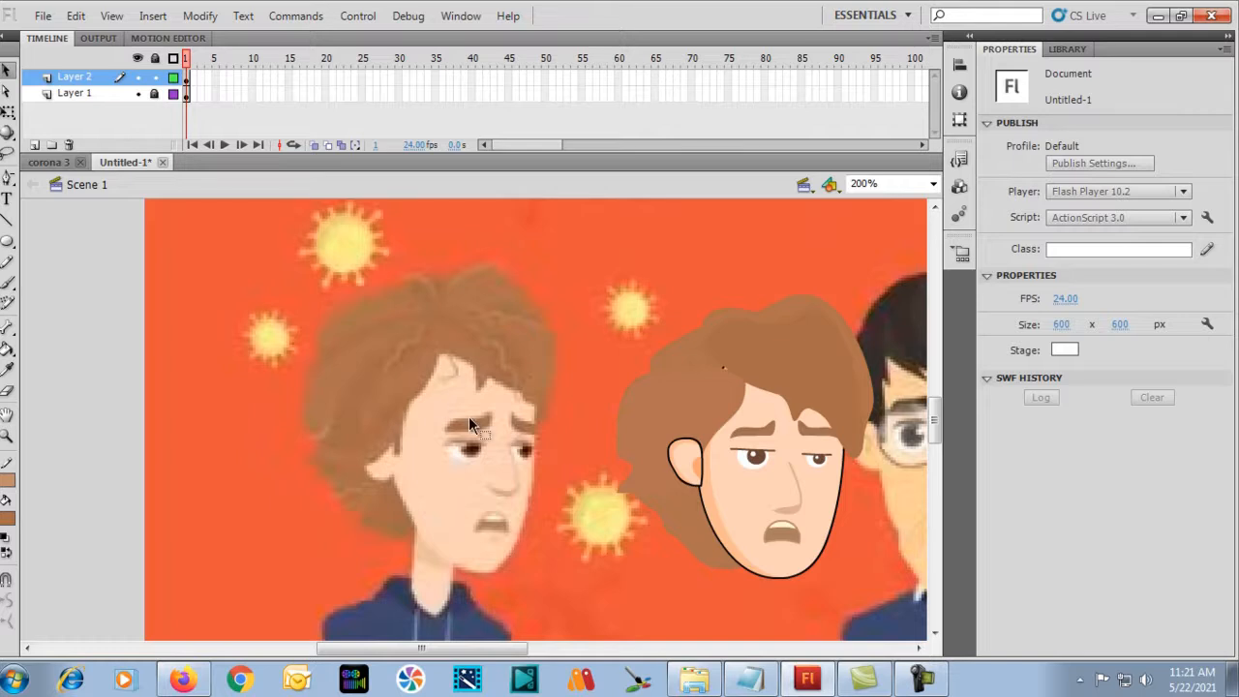
Delete the black outline segment of the ear where it meets the face, inside the ear group.
double_click(700, 464)
click(656, 466)
click(704, 466)
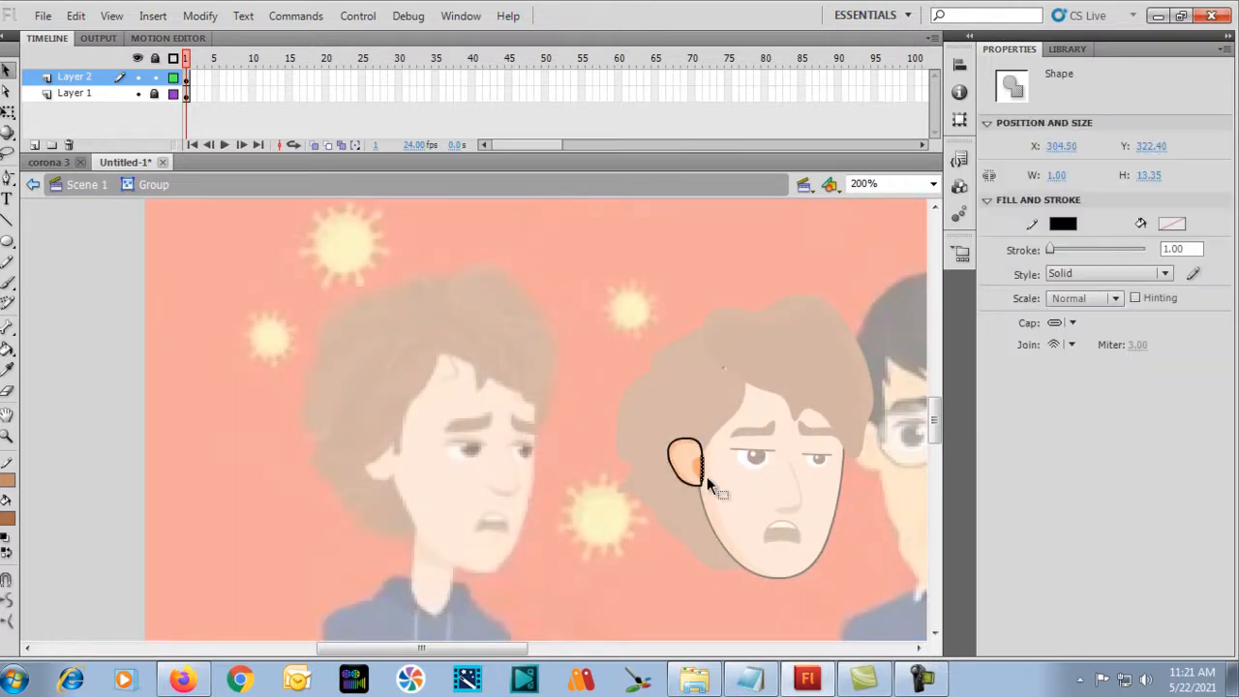
click(703, 493)
click(702, 481)
key(Delete)
click(702, 451)
click(682, 483)
double_click(618, 515)
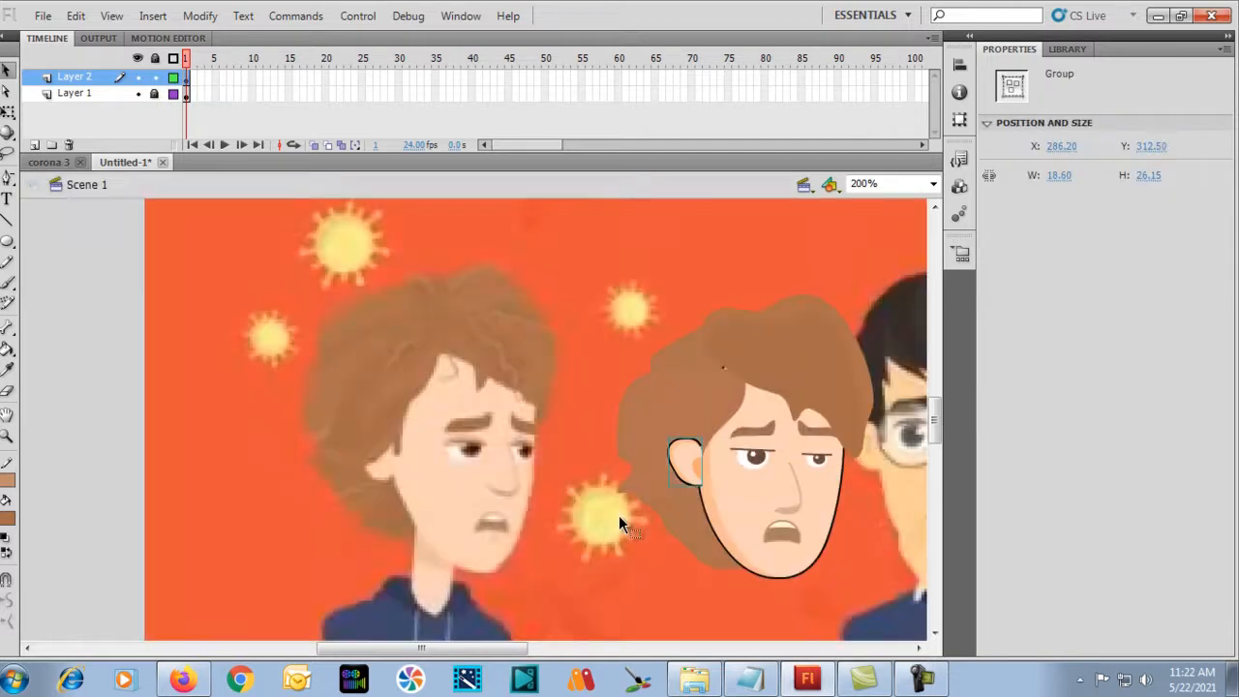
click(619, 563)
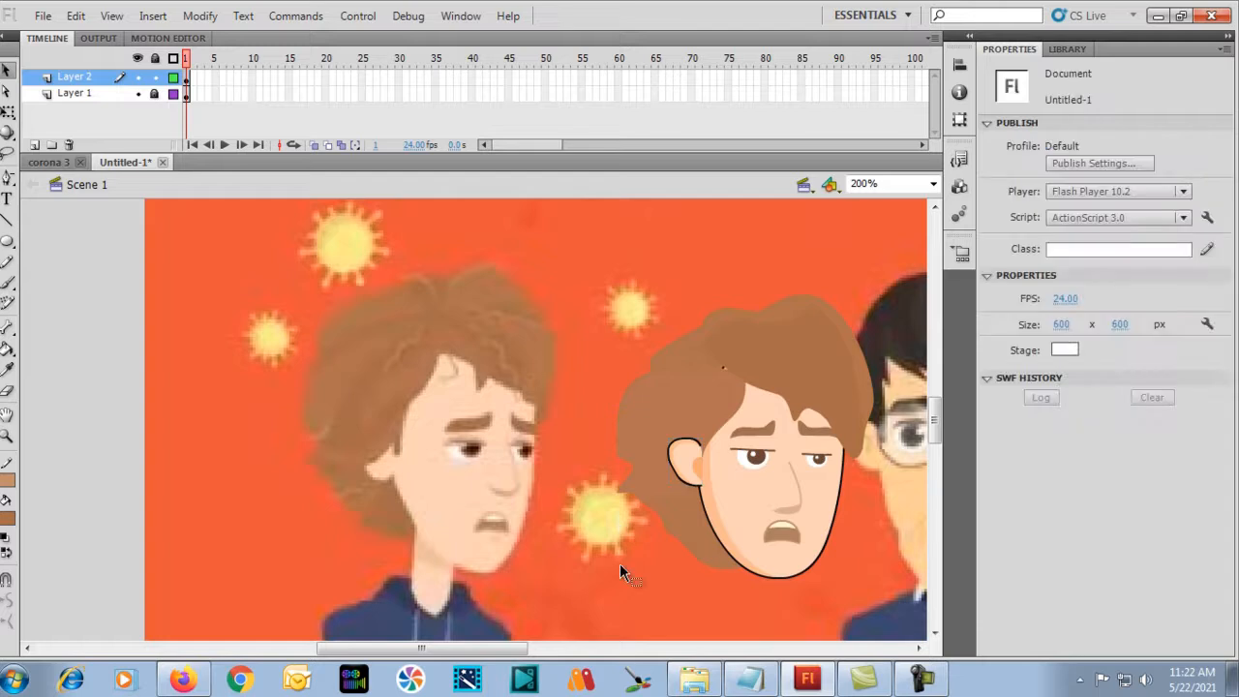
Move the complete drawn head, hair included, over the reference character's head at X 89.4, Y 222.
key(ctrl+equal)
key(ctrl+minus)
key(ctrl+minus)
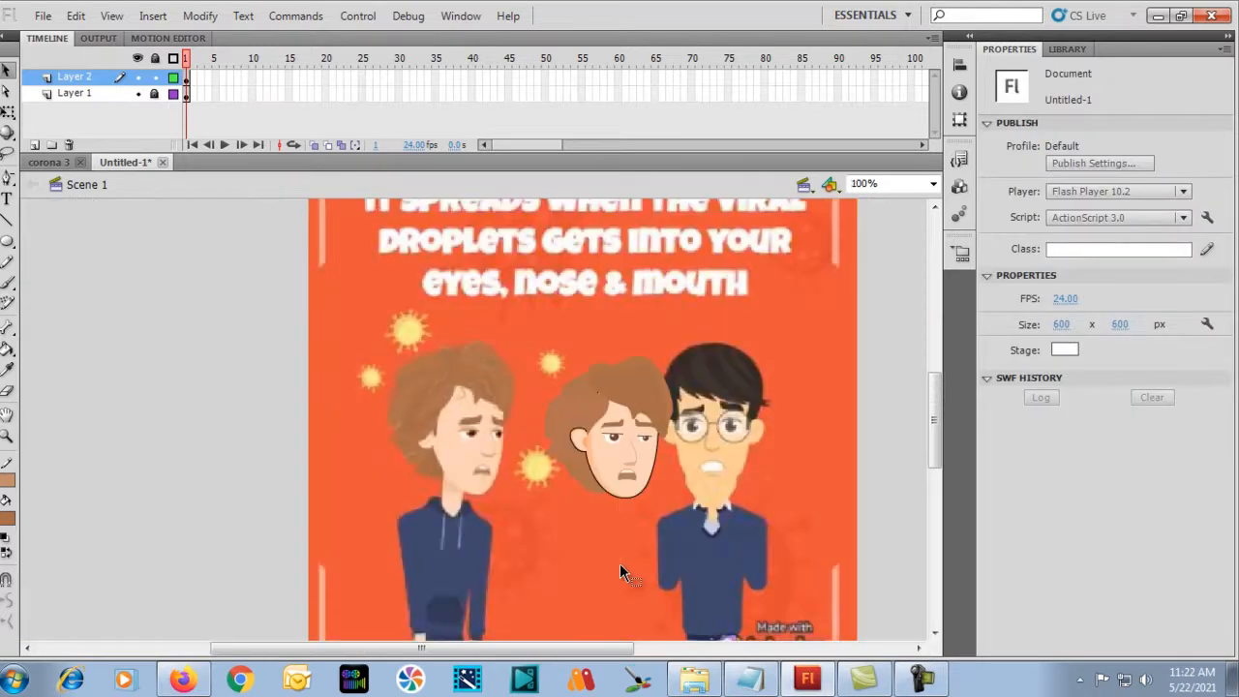
drag(491, 318, 738, 530)
key(ctrl+equal)
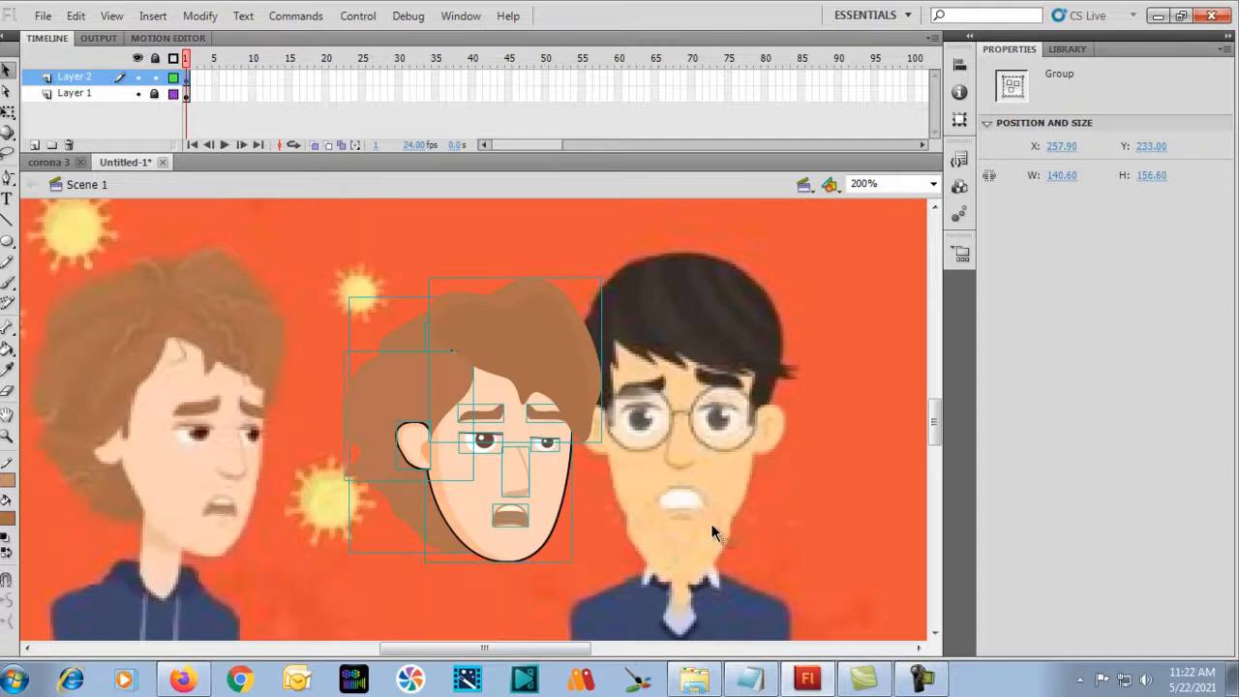
drag(569, 453, 259, 435)
key(ctrl+equal)
key(ctrl+minus)
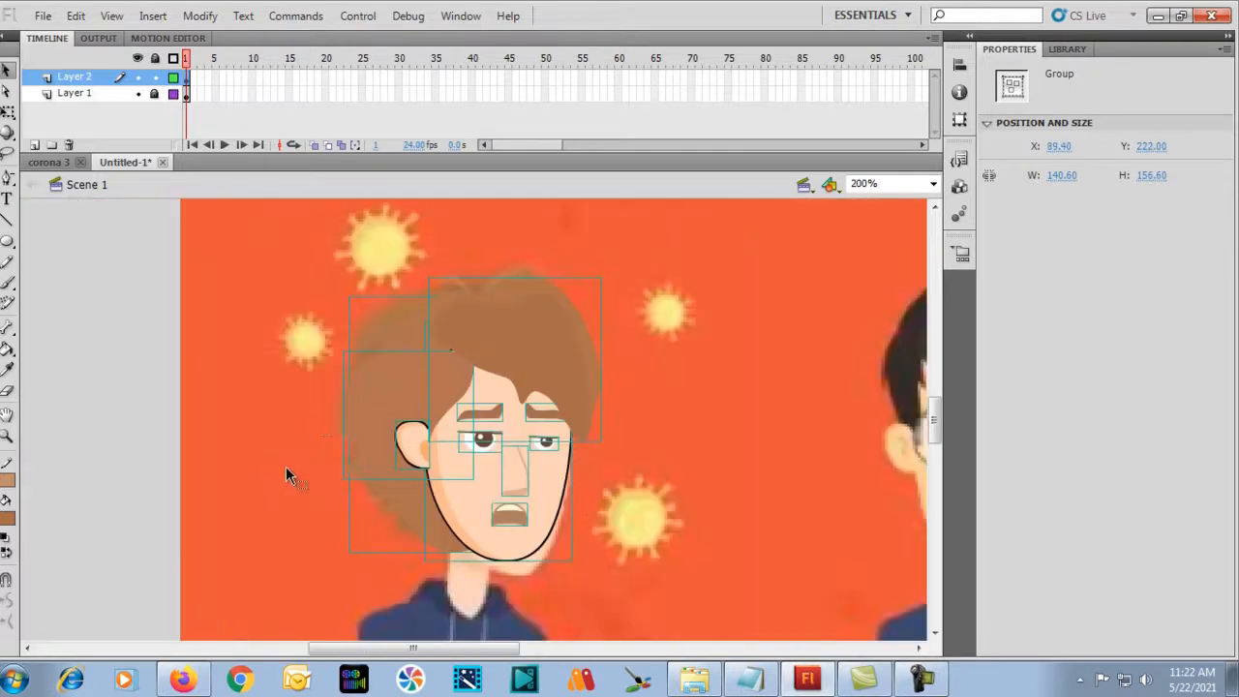
click(300, 410)
key(ctrl+equal)
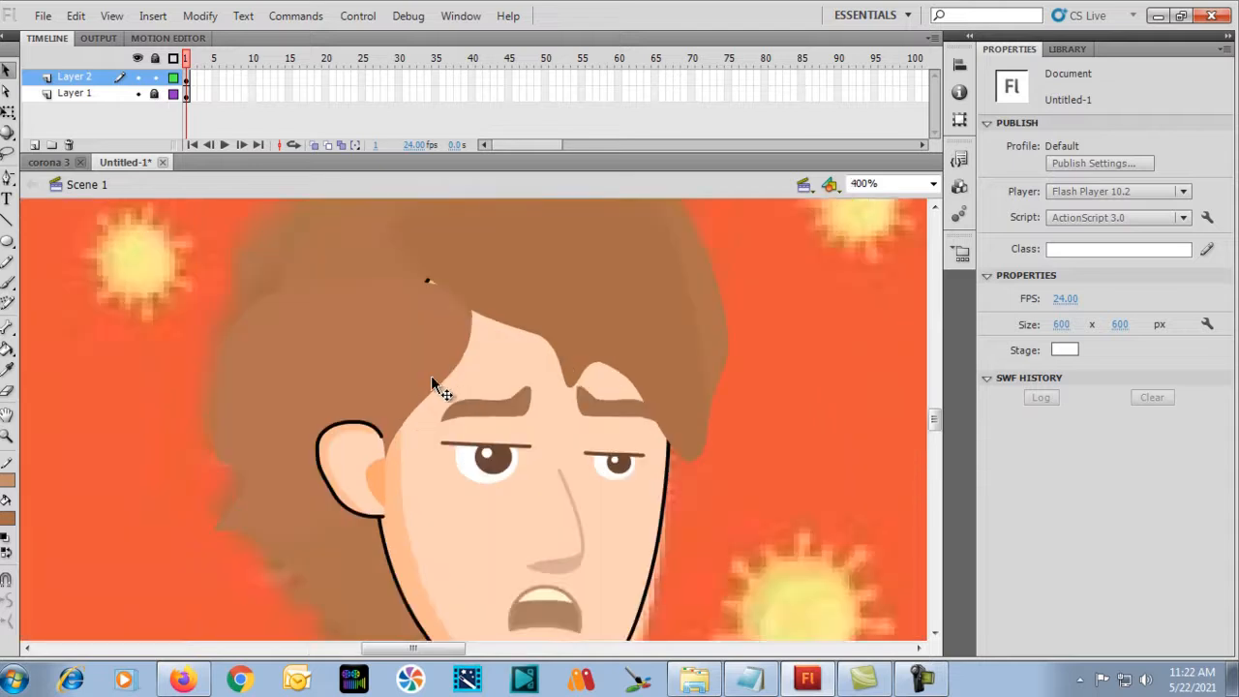
scroll(430, 375, up, 2)
double_click(429, 367)
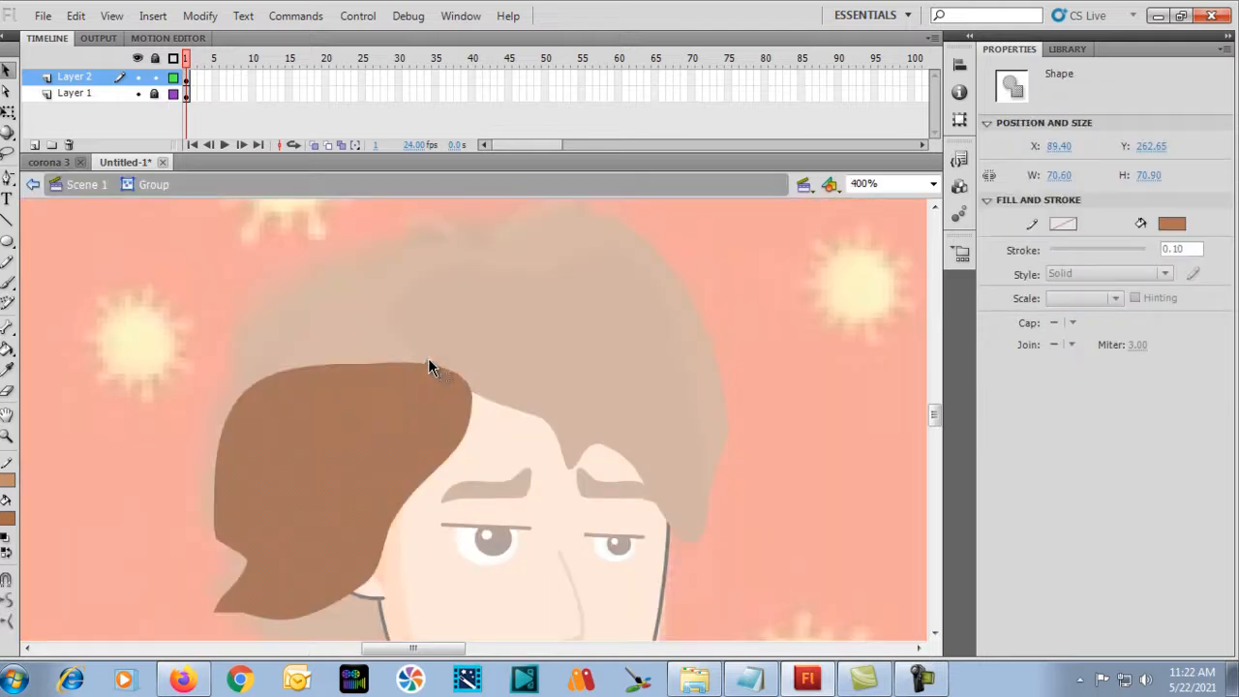
click(422, 360)
click(424, 361)
click(377, 333)
double_click(377, 333)
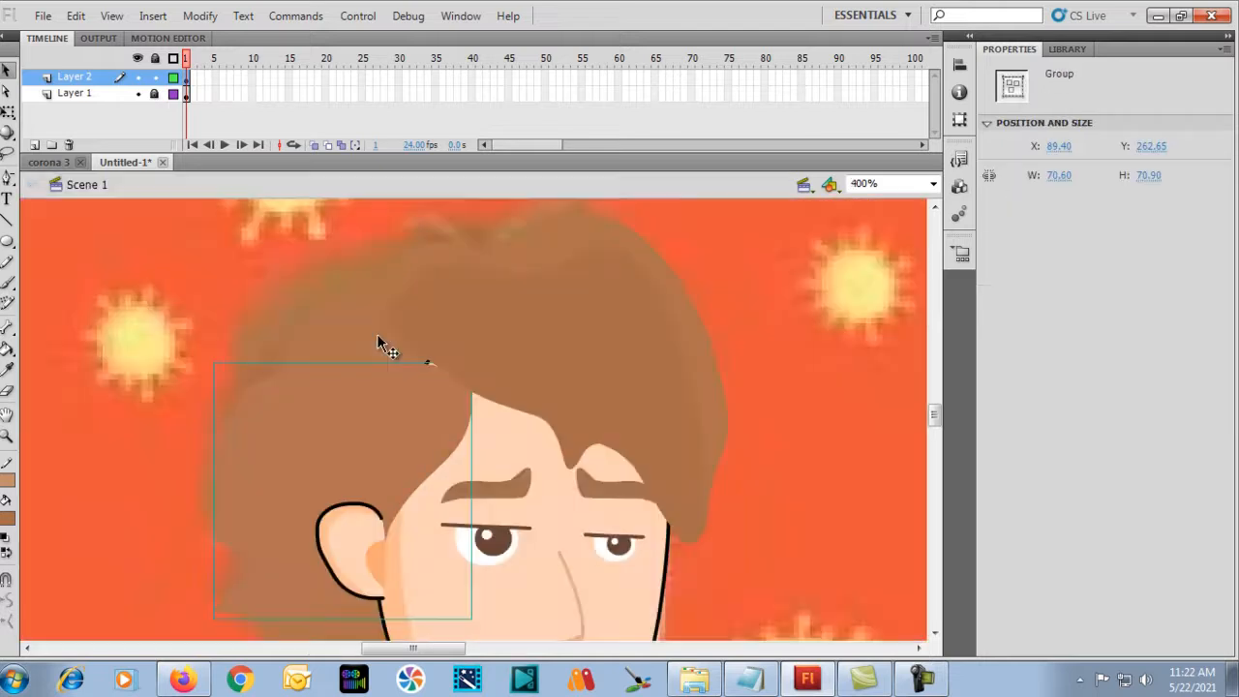
Bulge the front hair's lower edge outward inside its group to cover the stray outline end where it meets the side hair.
click(257, 300)
click(373, 392)
click(255, 305)
click(361, 344)
click(431, 334)
double_click(426, 359)
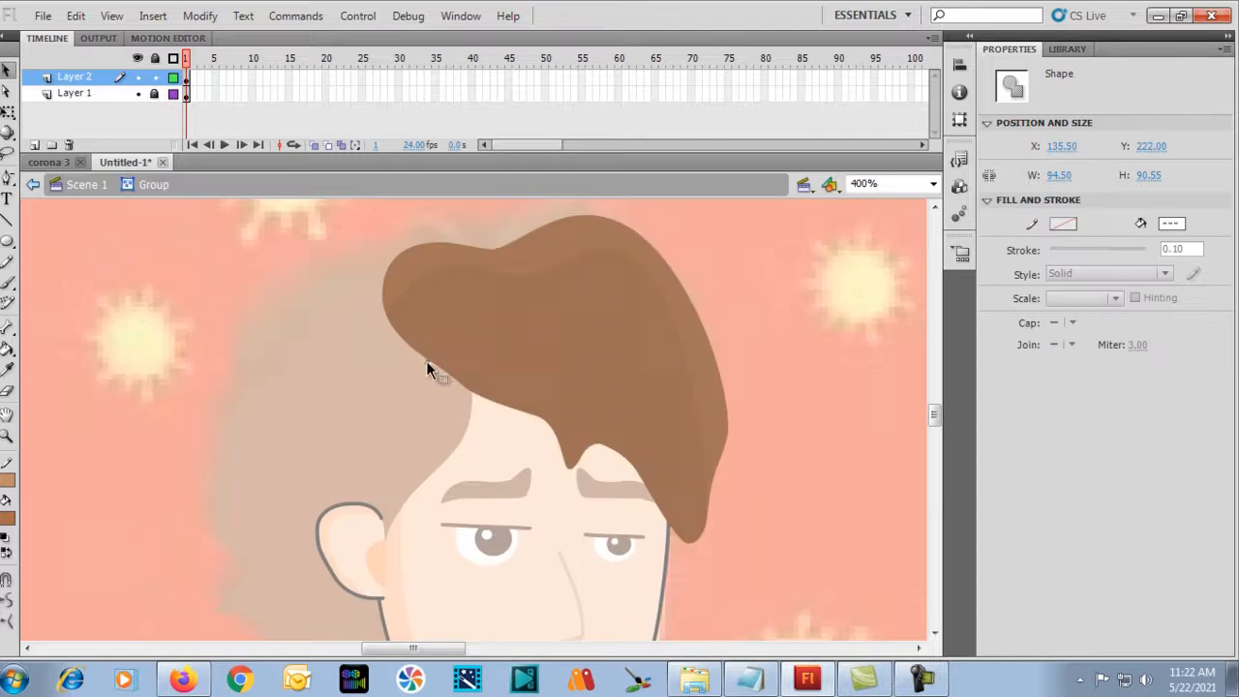
click(337, 335)
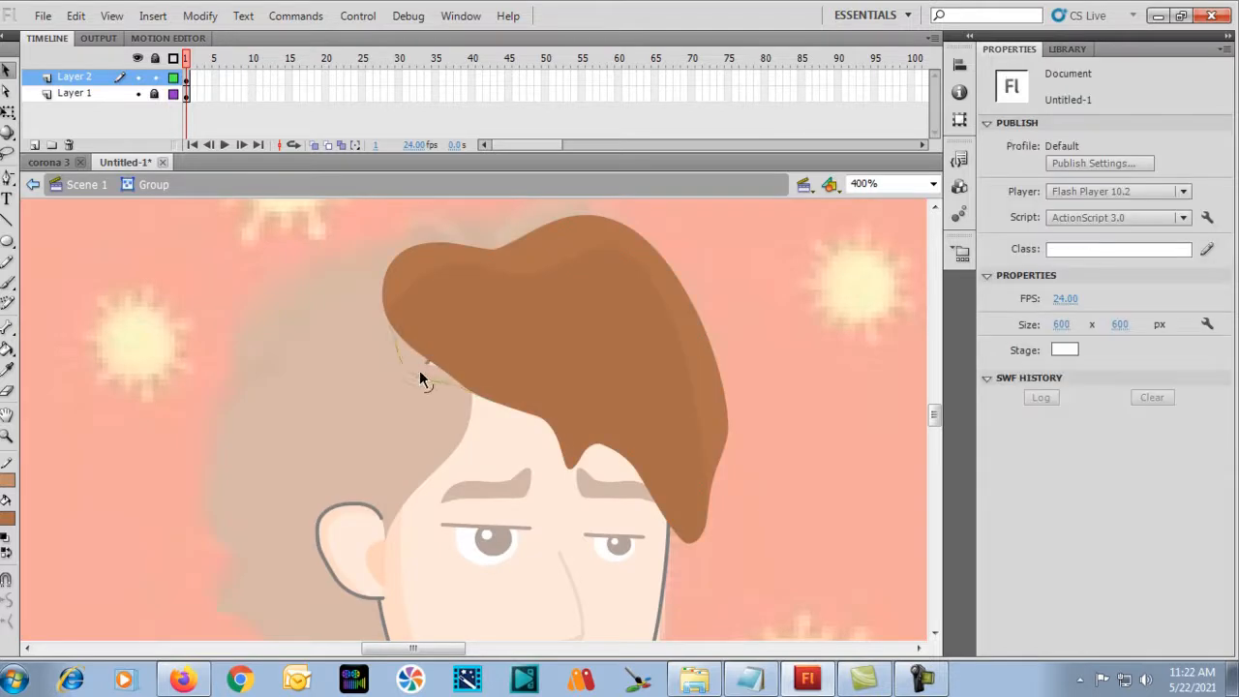
double_click(191, 306)
scroll(243, 335, down, 3)
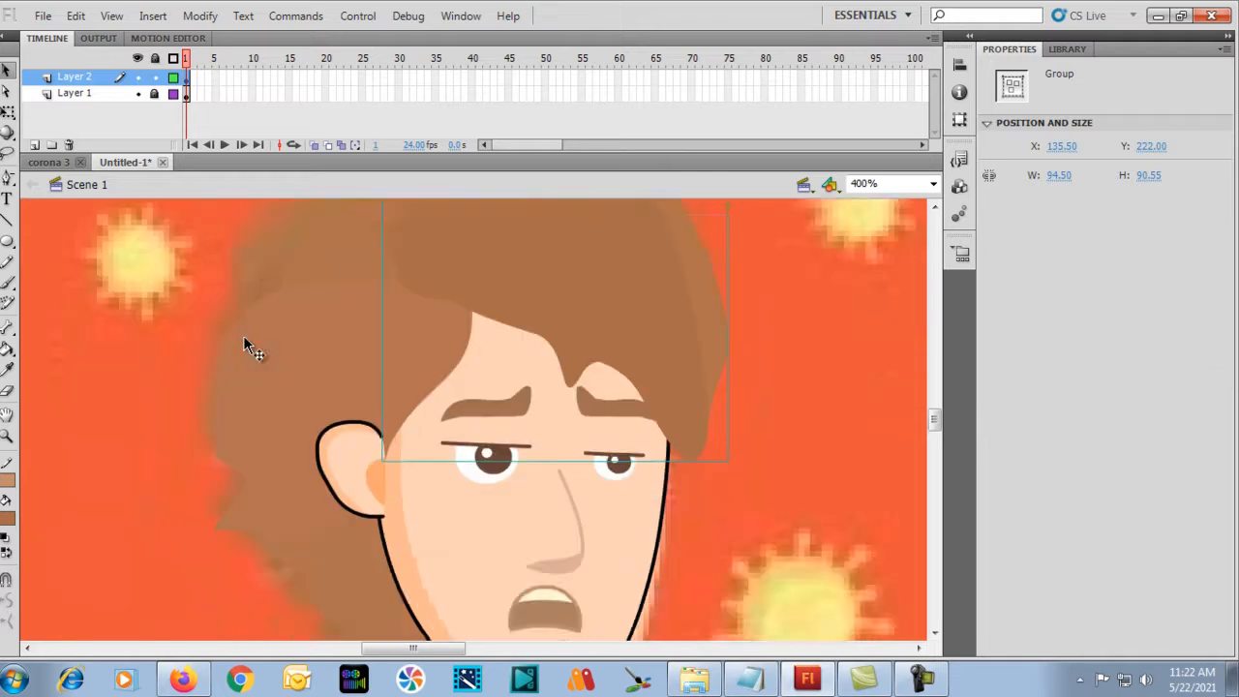
Move the complete drawn head off the reference character, into the space between the two reference characters.
key(ctrl+1)
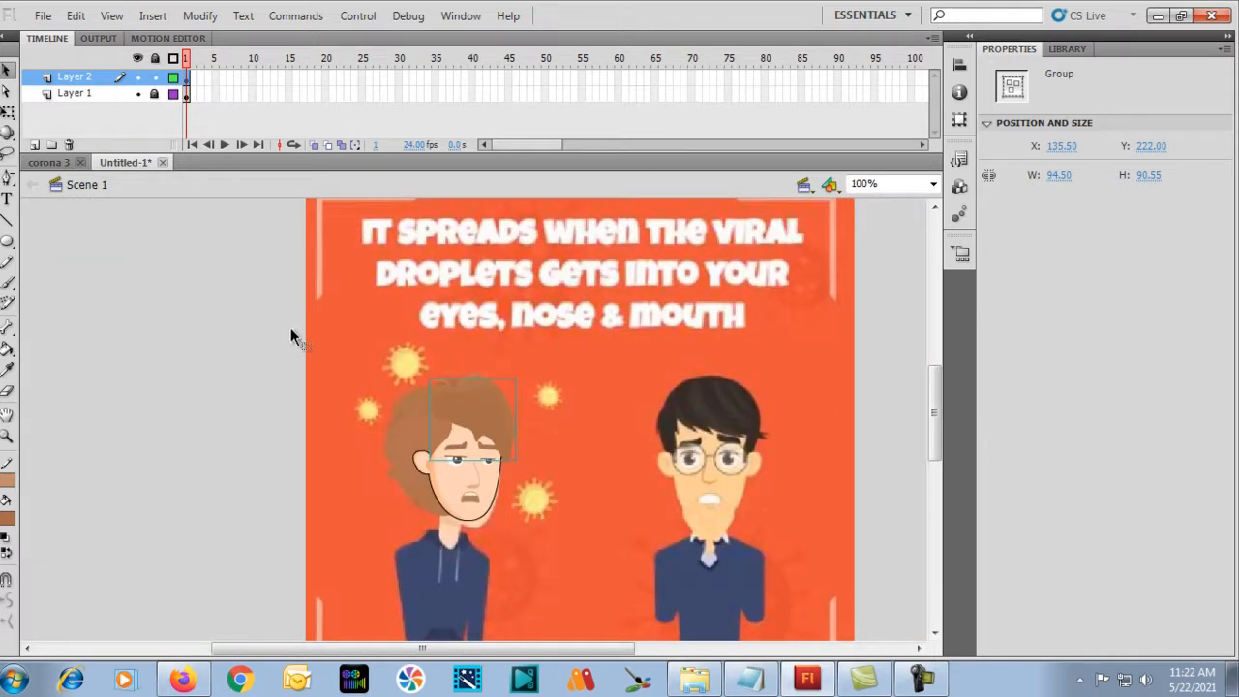
click(290, 327)
drag(328, 351, 561, 564)
drag(478, 489, 588, 502)
click(532, 534)
Trace the reference character's sideburn in front of the ear with the Pencil tool and fill it with the brown hair colour.
key(ctrl+equal)
key(ctrl+equal)
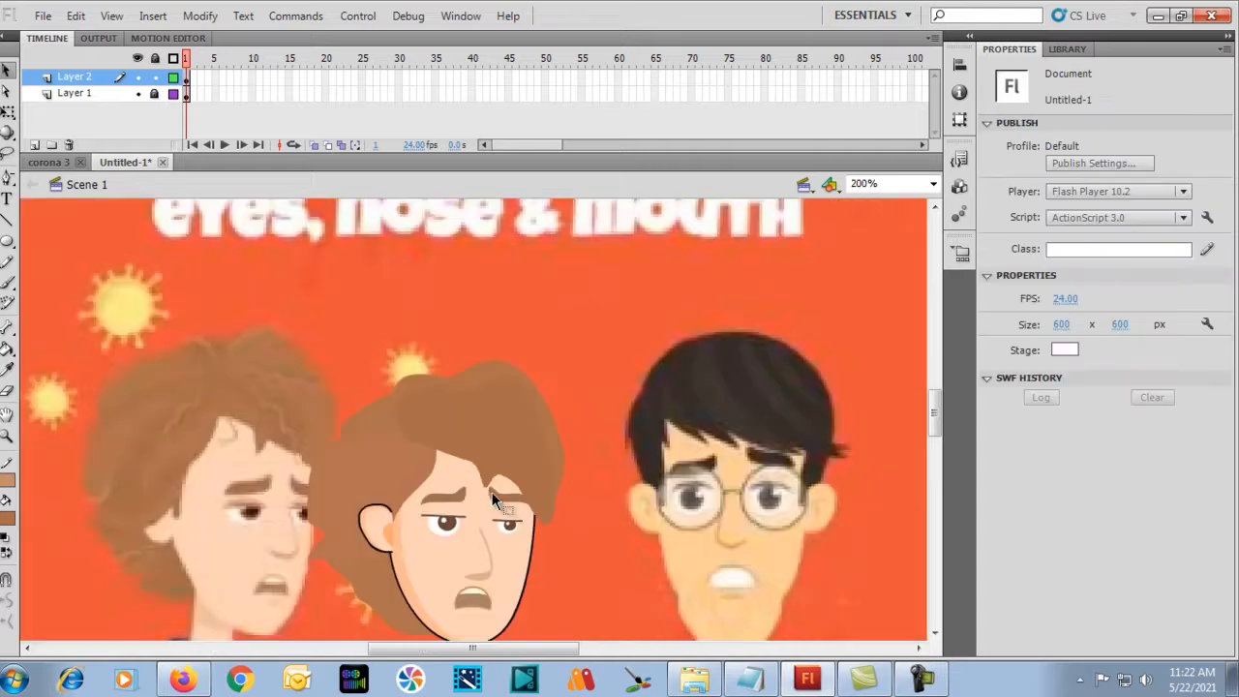
scroll(364, 501, down, 1)
key(space)
drag(203, 497, 477, 362)
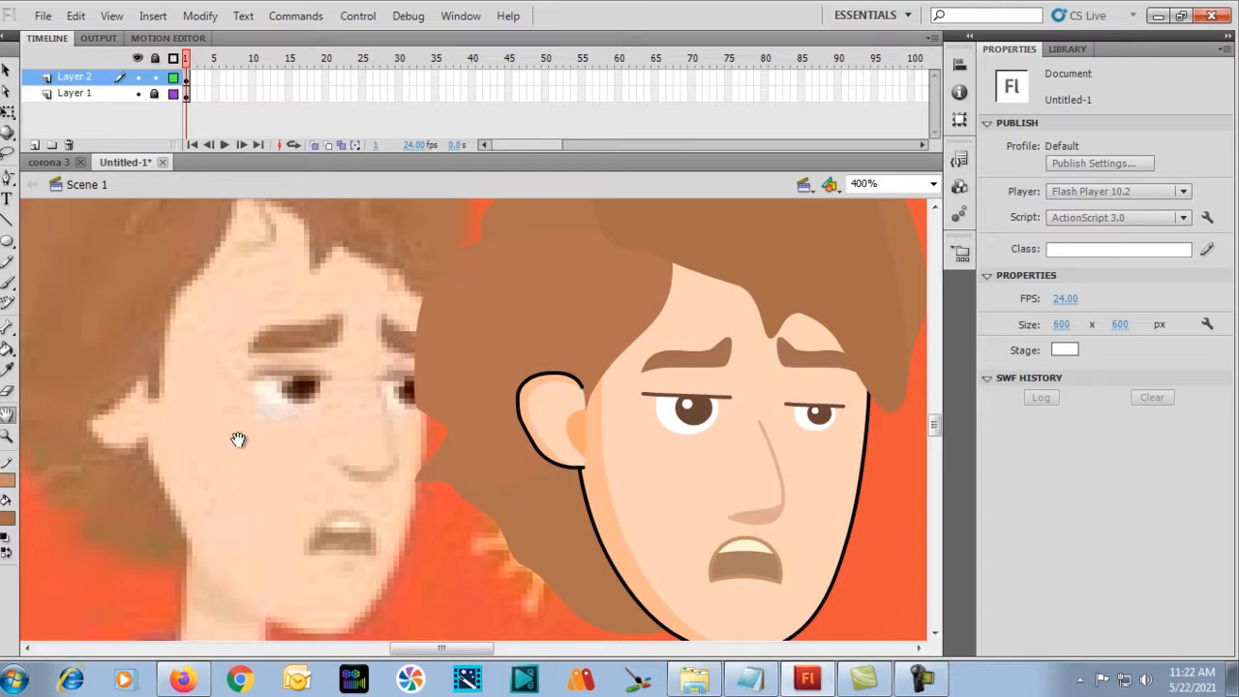
key(y)
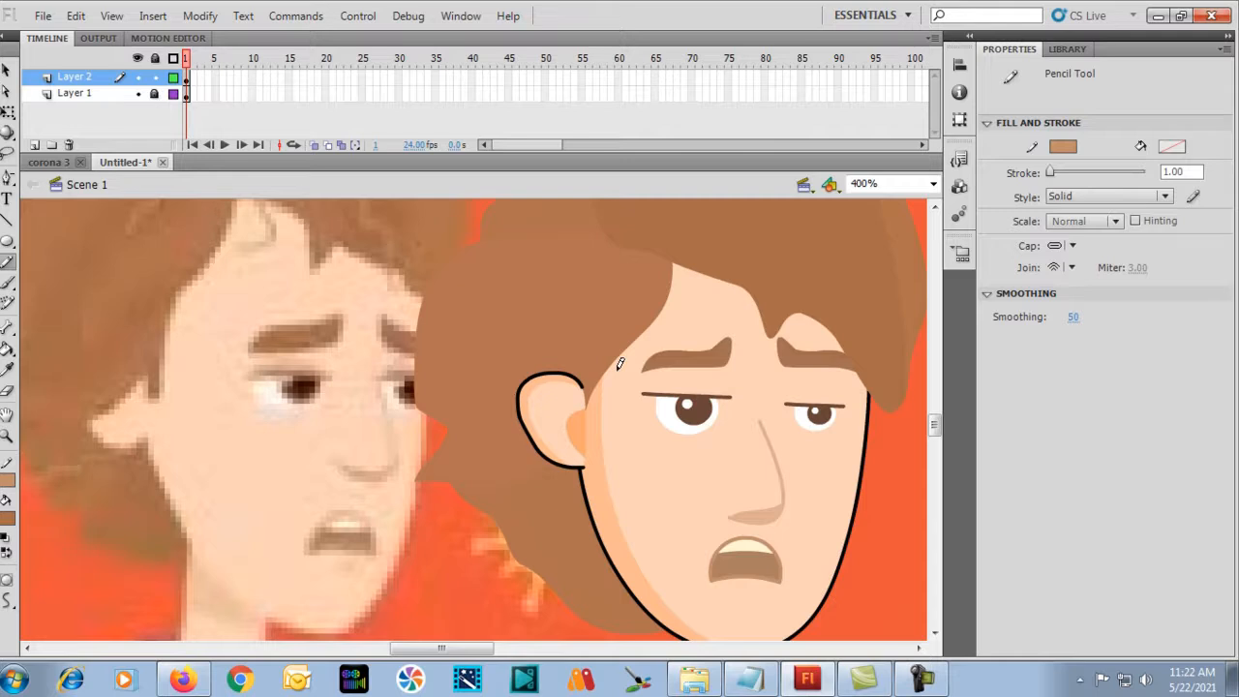
key(ctrl+minus)
key(b)
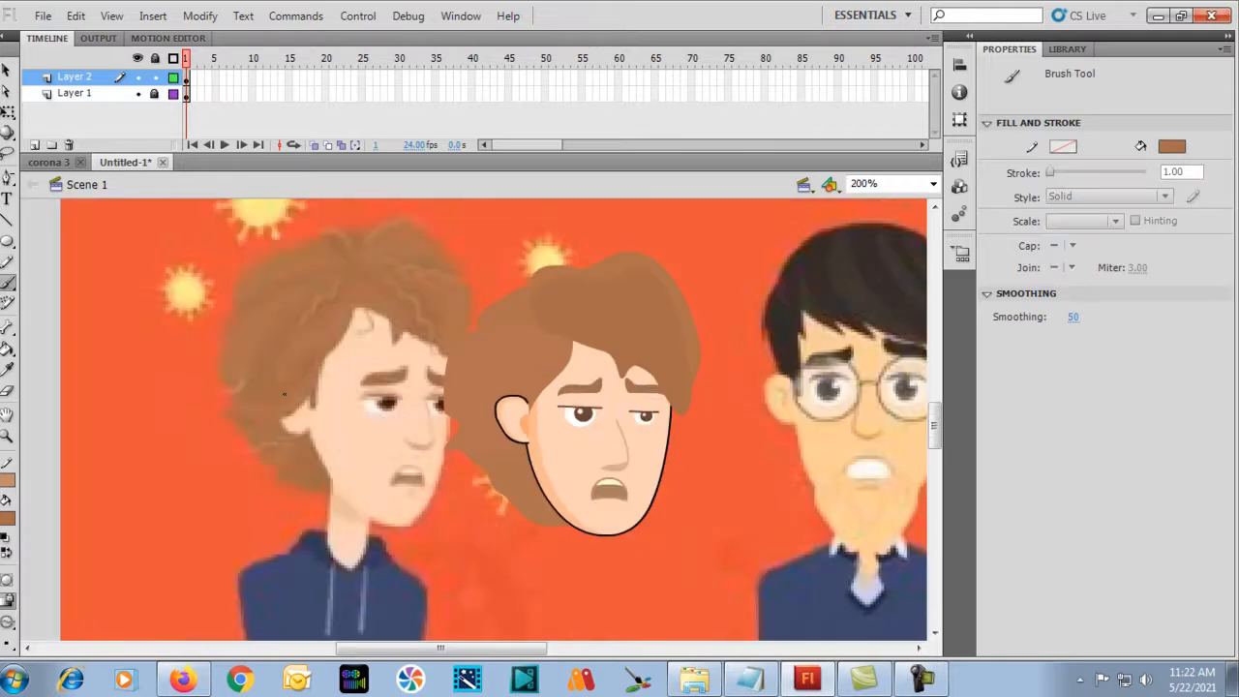
key(y)
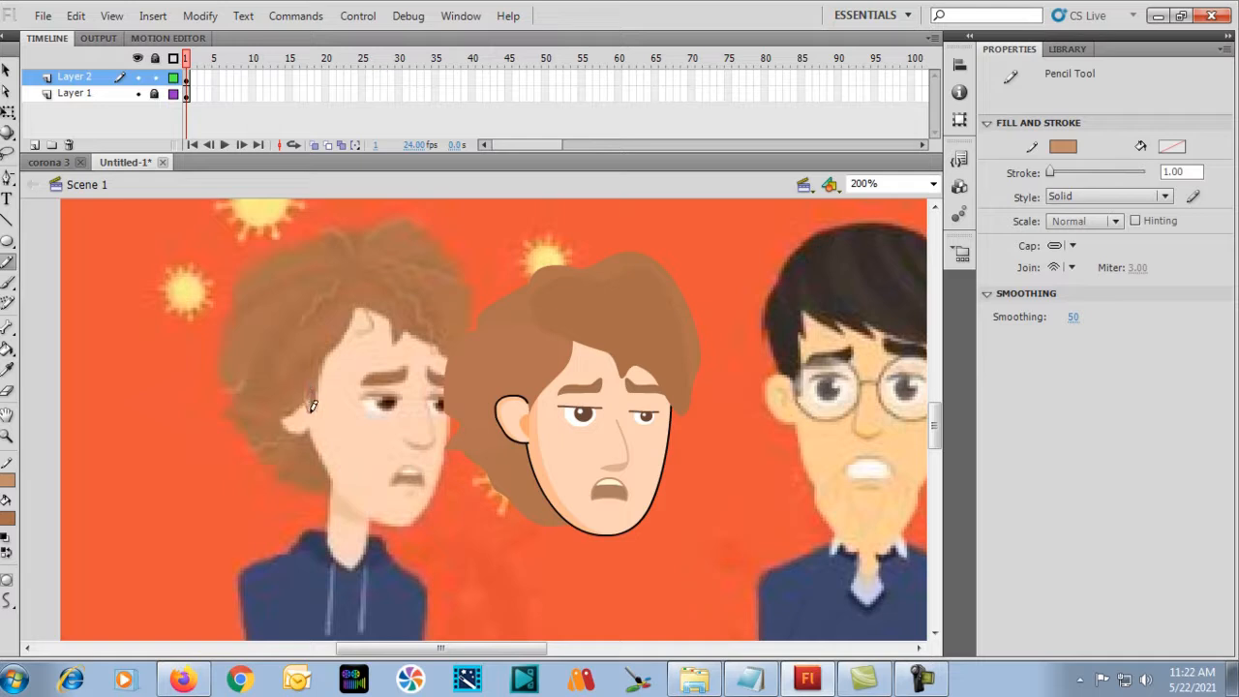
mouse_move(317, 405)
mouse_down()
mouse_move(320, 354)
mouse_move(306, 358)
mouse_move(313, 397)
mouse_up()
key(v)
key(k)
click(311, 376)
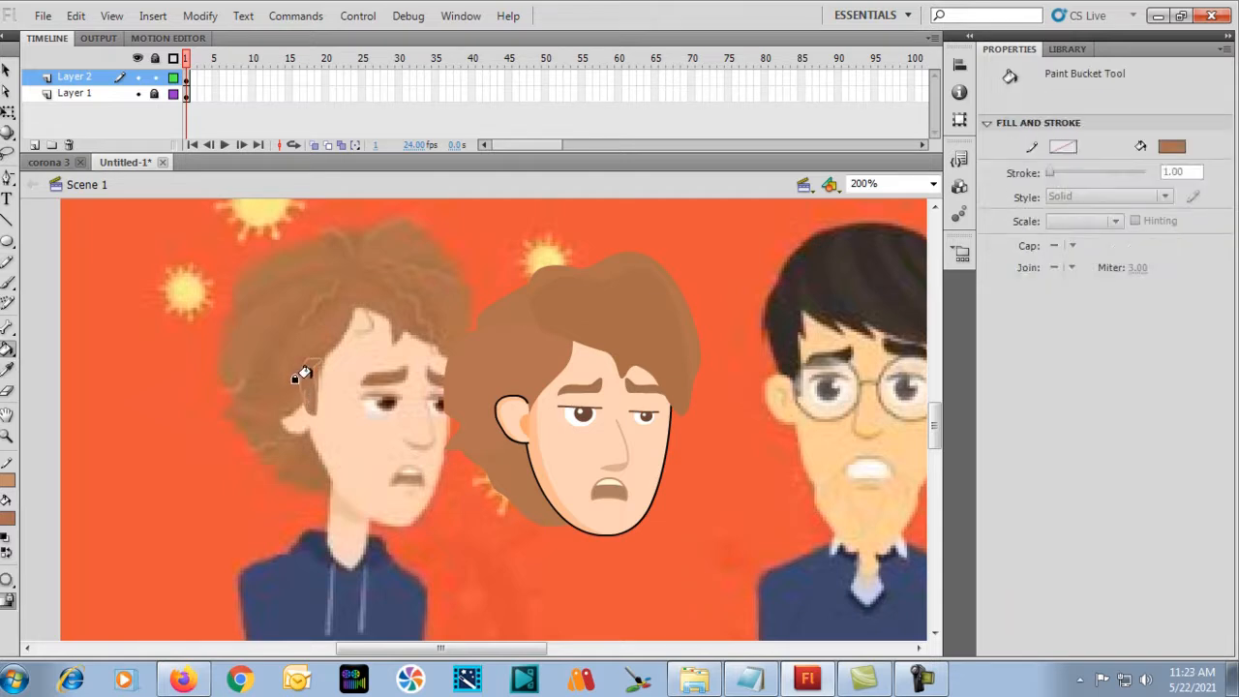
key(v)
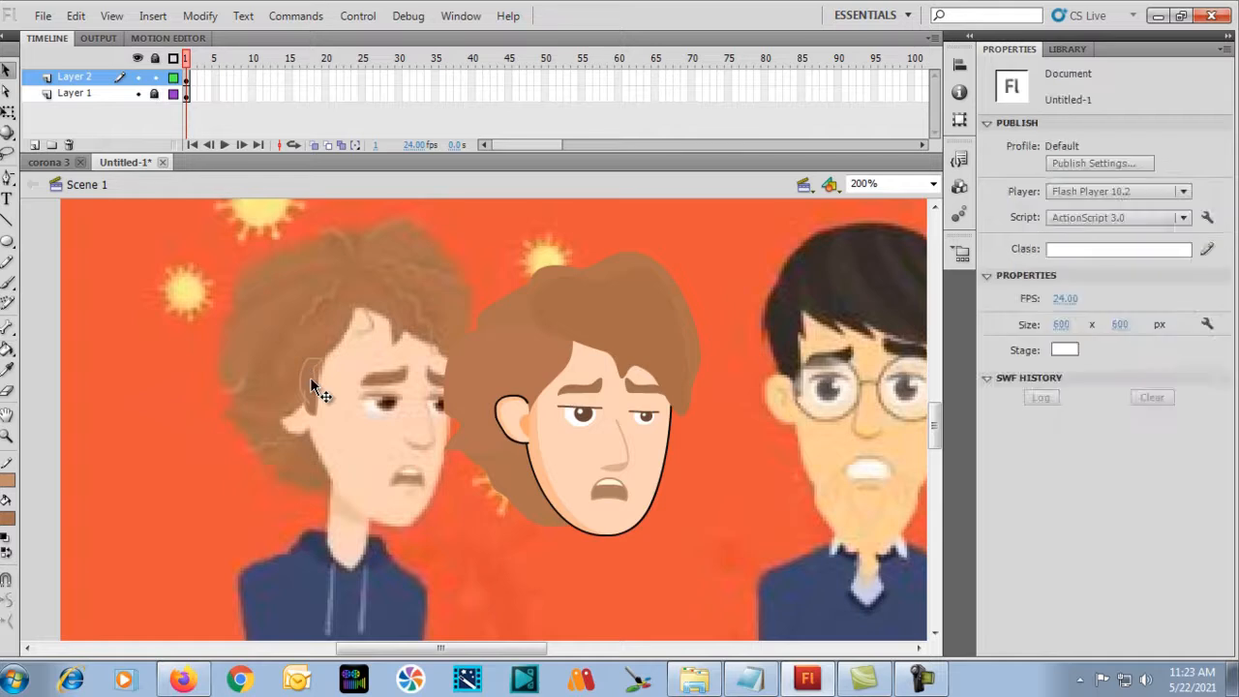
Remove the sideburn's pencil outline and group its brown fill.
click(317, 387)
click(253, 348)
click(313, 367)
click(231, 371)
drag(245, 331, 349, 438)
key(ctrl+g)
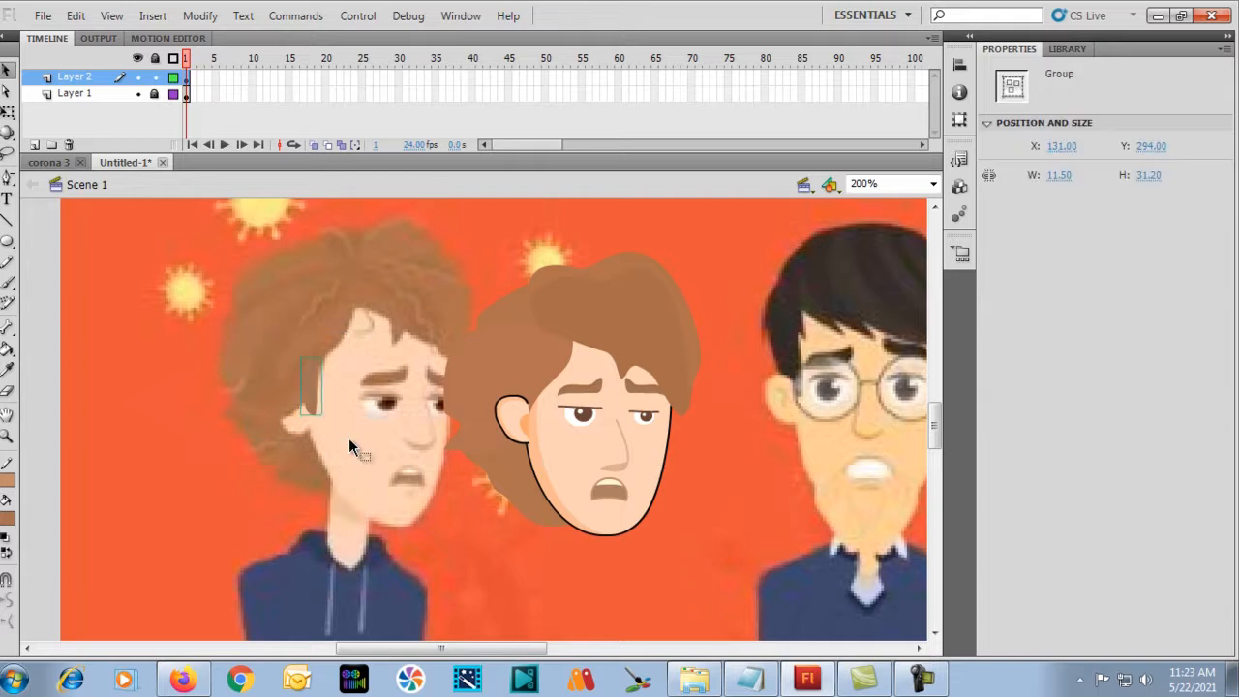
Move the sideburn group onto the drawn head, directly in front of the ear and below the side hair.
key(shift+Right)
key(shift+Right)
key(shift+Right)
key(shift+Right)
key(shift+Right)
key(shift+Right)
key(shift+Right)
key(shift+Right)
key(shift+Right)
key(shift+Right)
key(shift+Right)
key(shift+Right)
key(shift+Down)
key(Right)
key(Down)
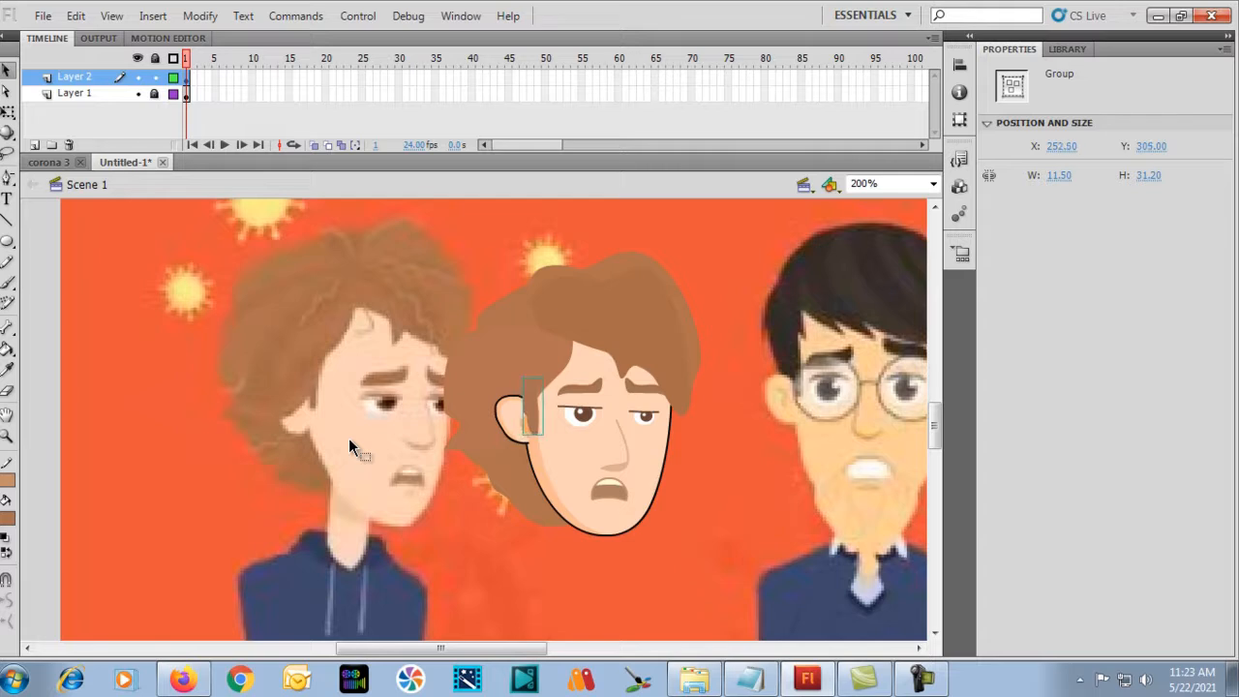
key(Right)
key(Right)
key(Down)
key(Down)
key(Down)
key(Left)
click(349, 432)
Copy the side hair fill out of its group, paste it over the ear at X 211, Y 272.35 and group it.
double_click(475, 387)
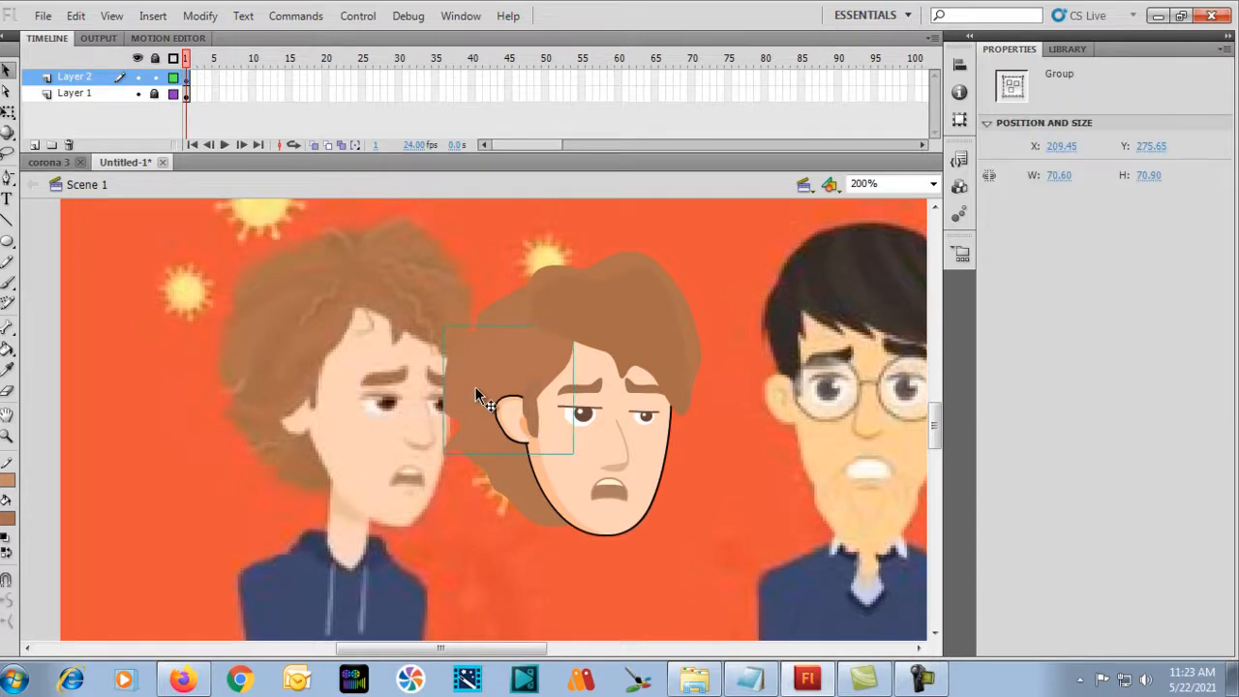
click(391, 404)
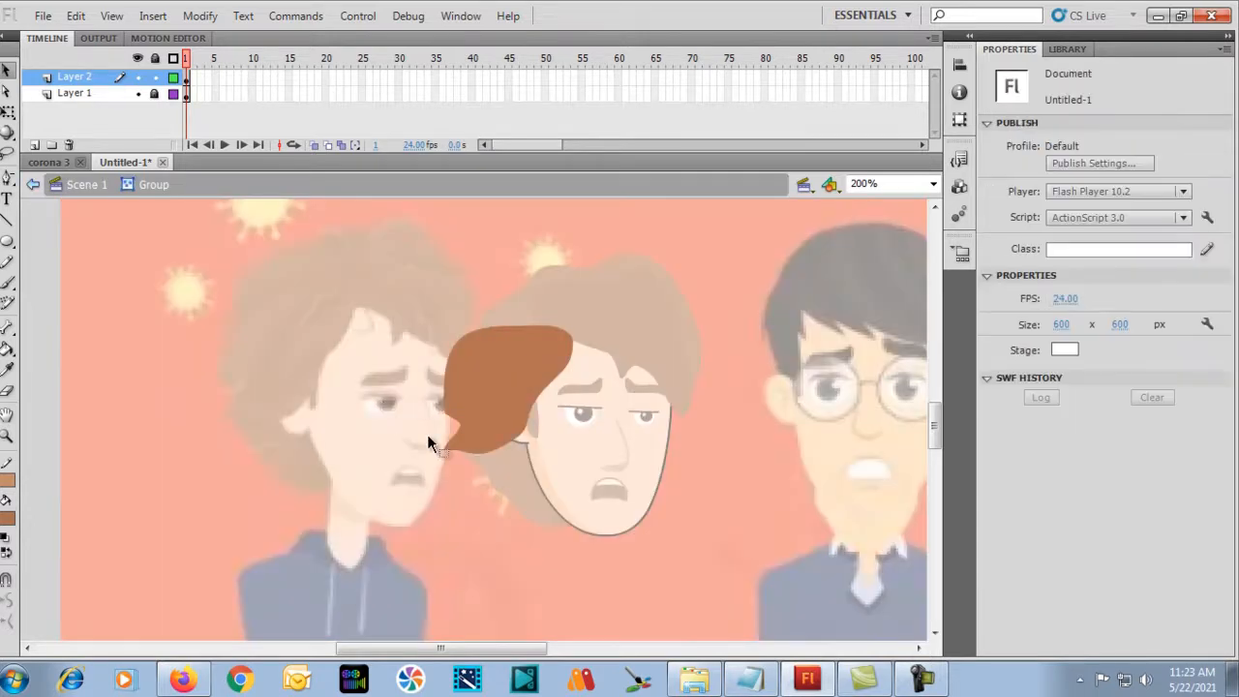
click(480, 396)
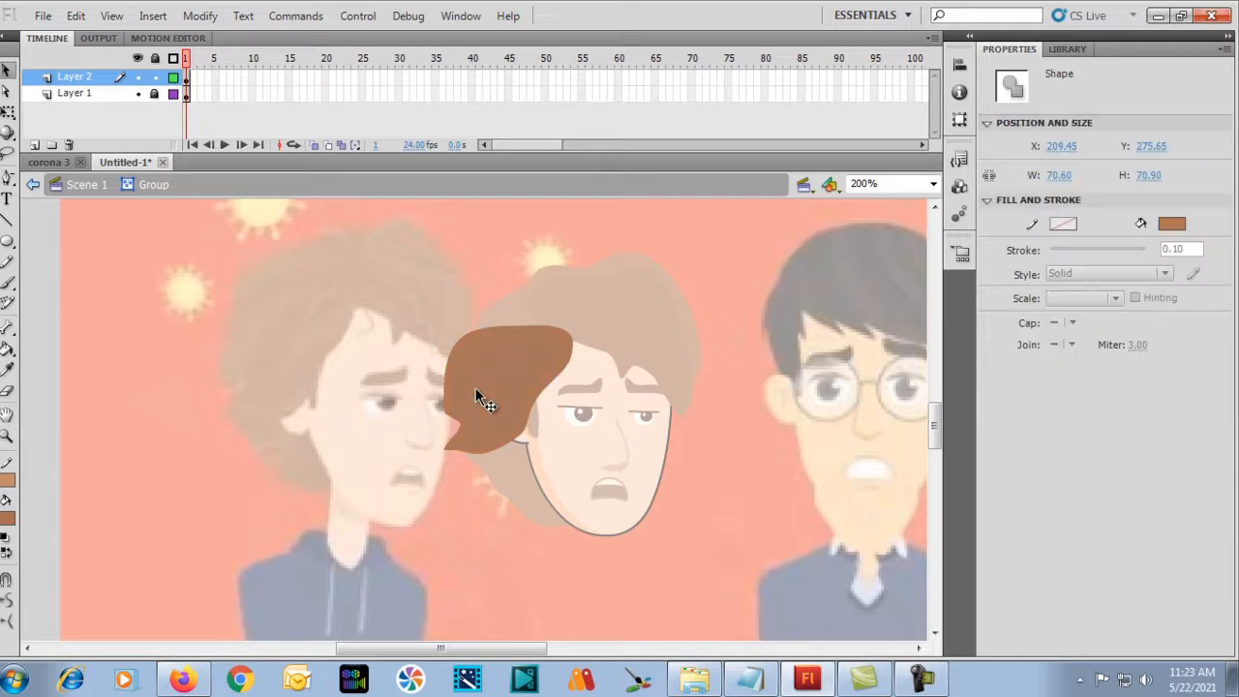
double_click(345, 404)
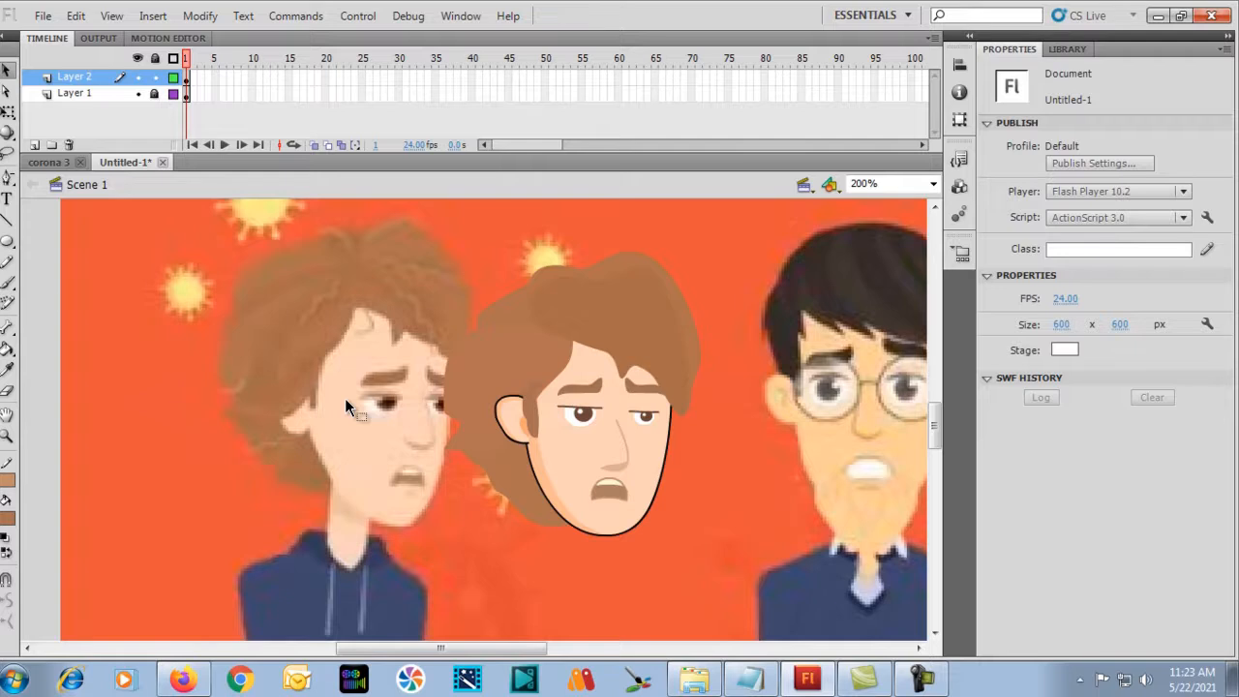
key(ctrl+v)
drag(470, 421, 506, 388)
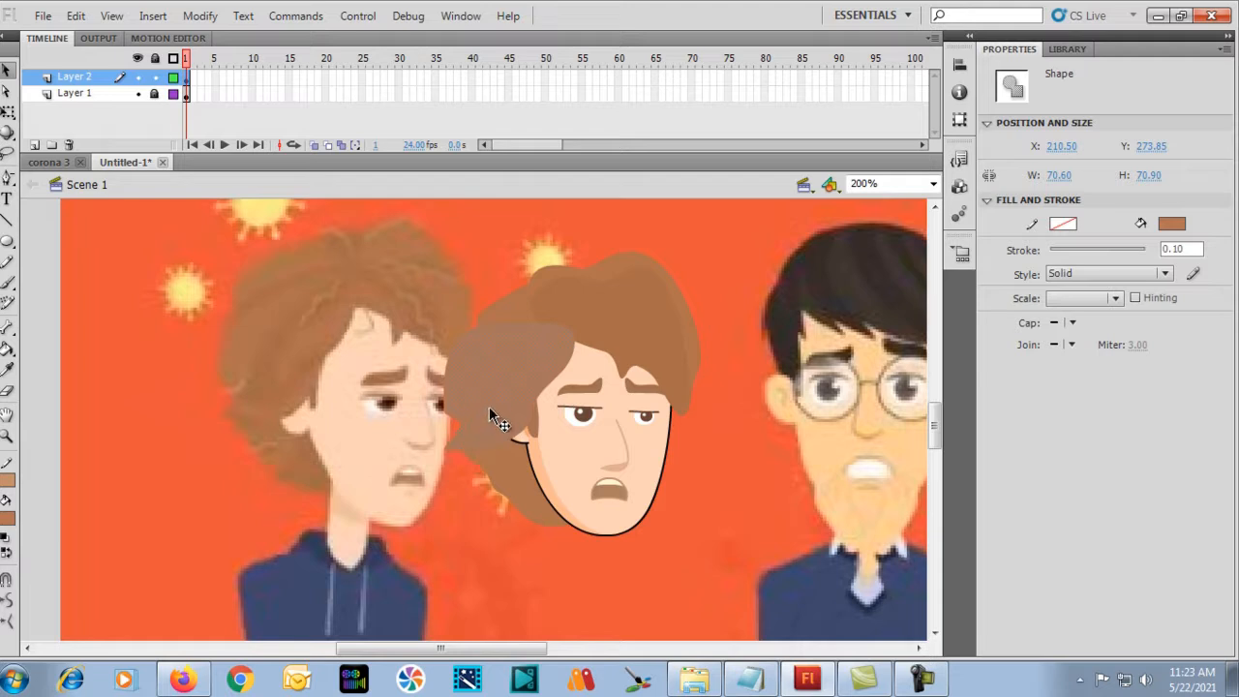
key(ctrl+equal)
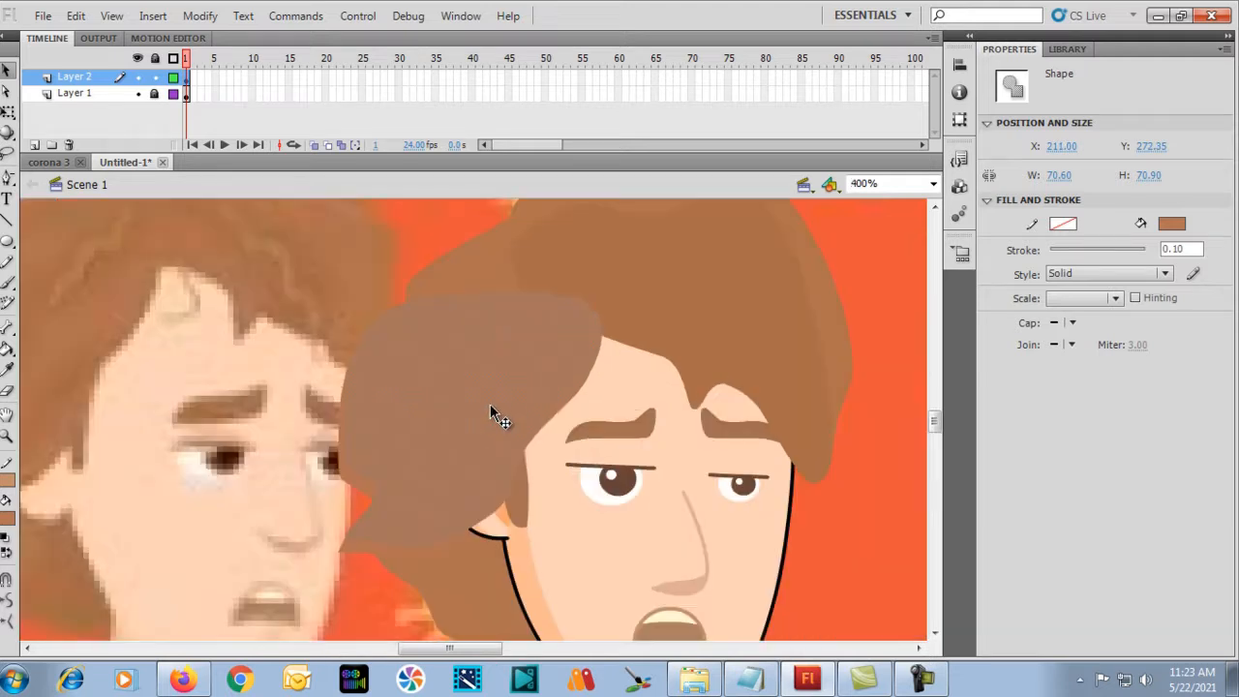
key(ctrl+g)
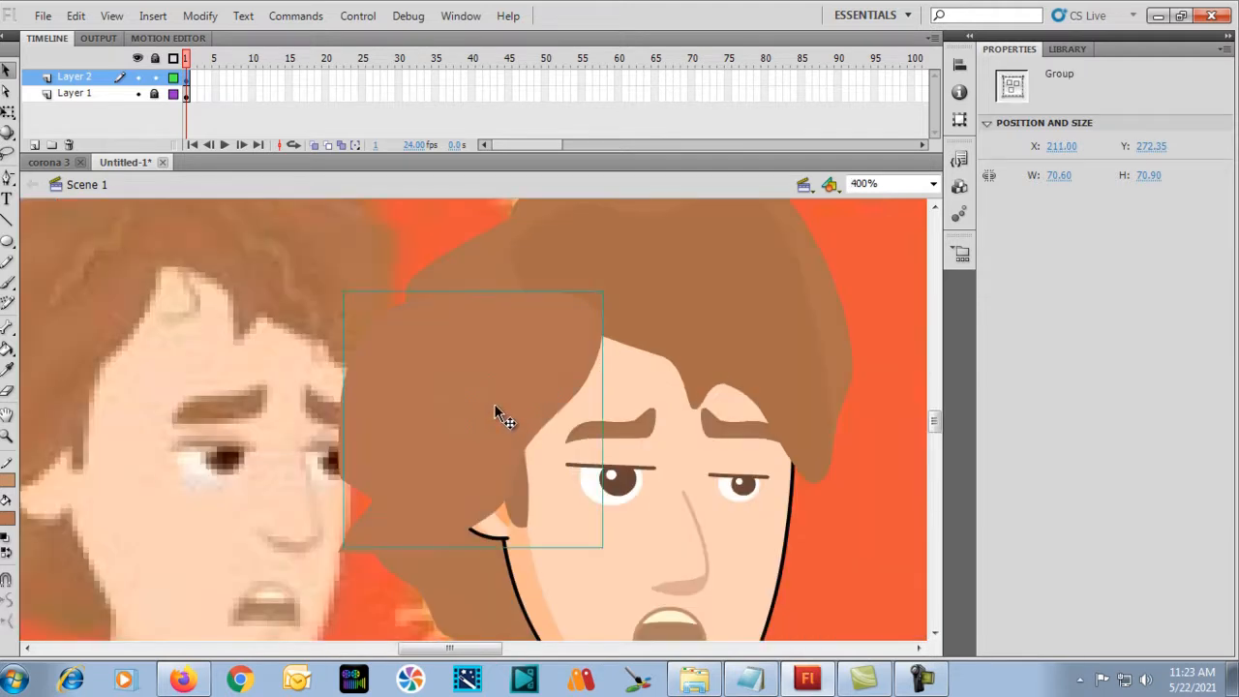
Pull in the lower edge of the pasted side hair inside its group so it uncovers more of the ear.
click(295, 426)
double_click(443, 451)
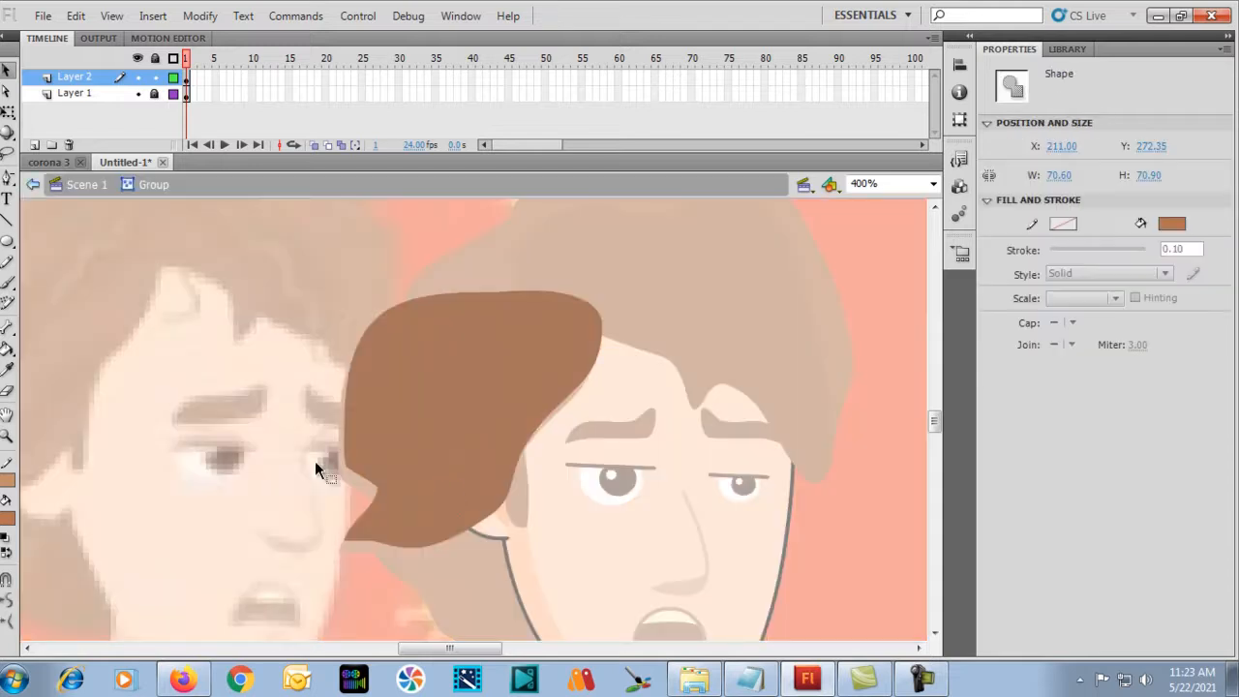
click(318, 464)
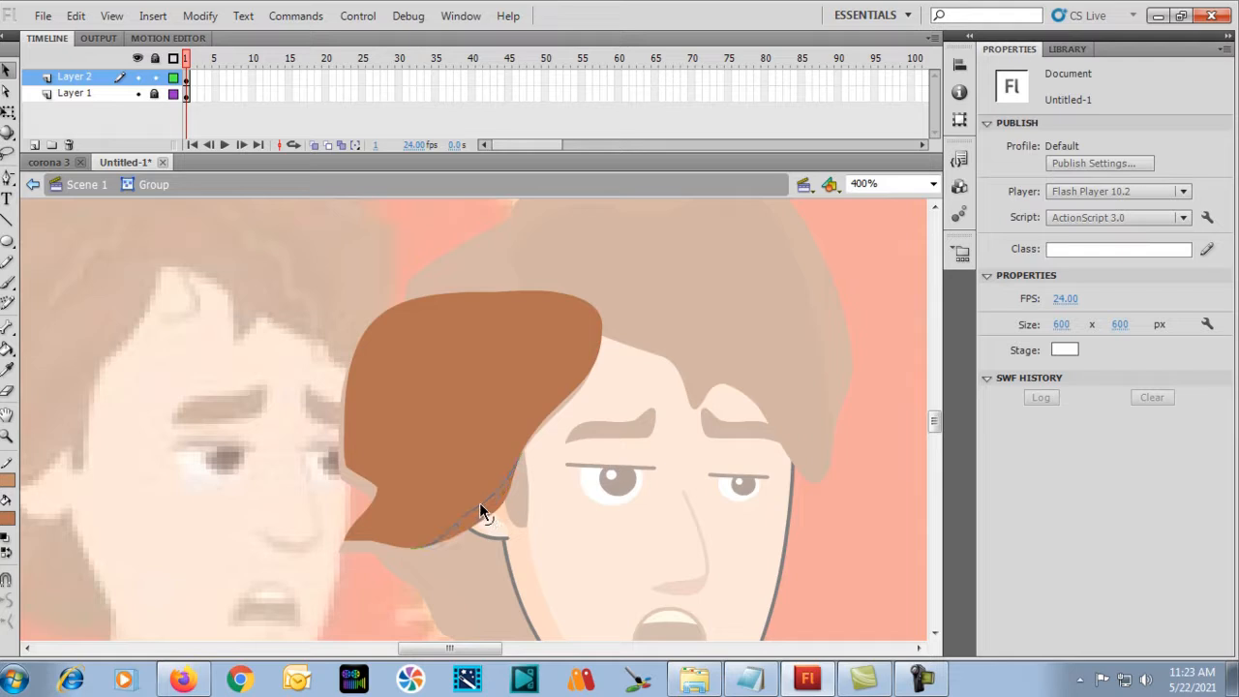
drag(481, 506, 480, 505)
double_click(289, 465)
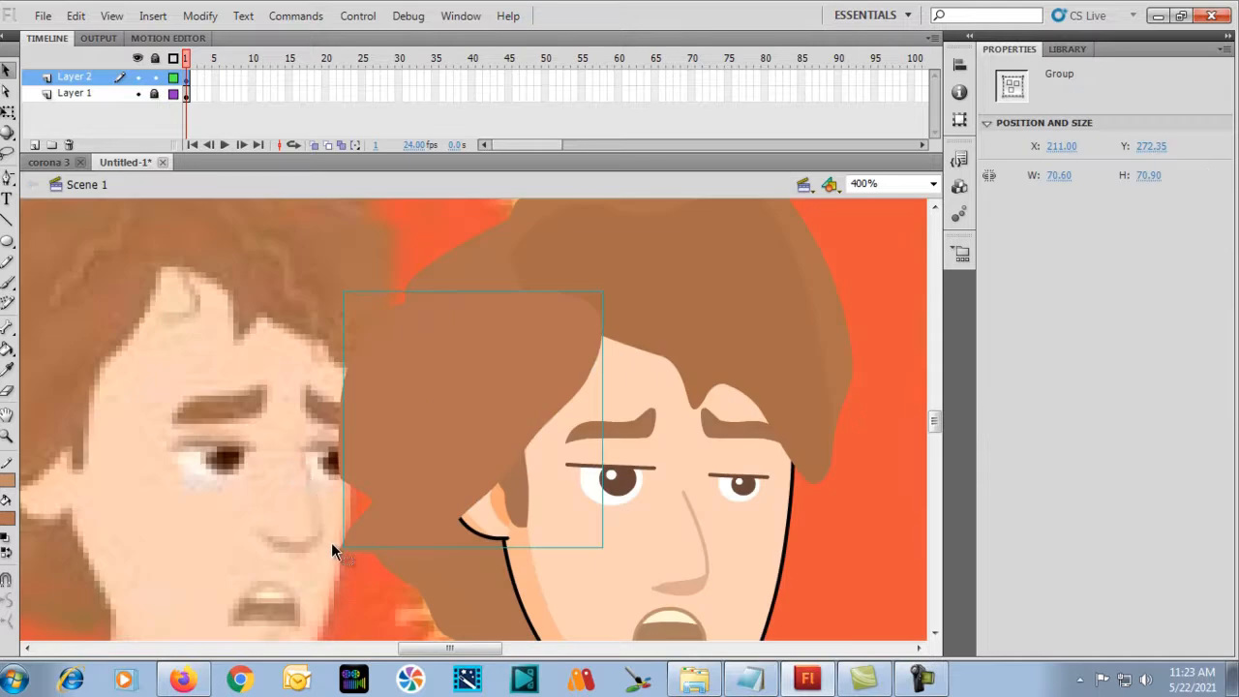
Move the complete drawn head, sideburn included, back over the reference character's head and nudge it into alignment.
key(ctrl+minus)
key(ctrl+minus)
click(345, 445)
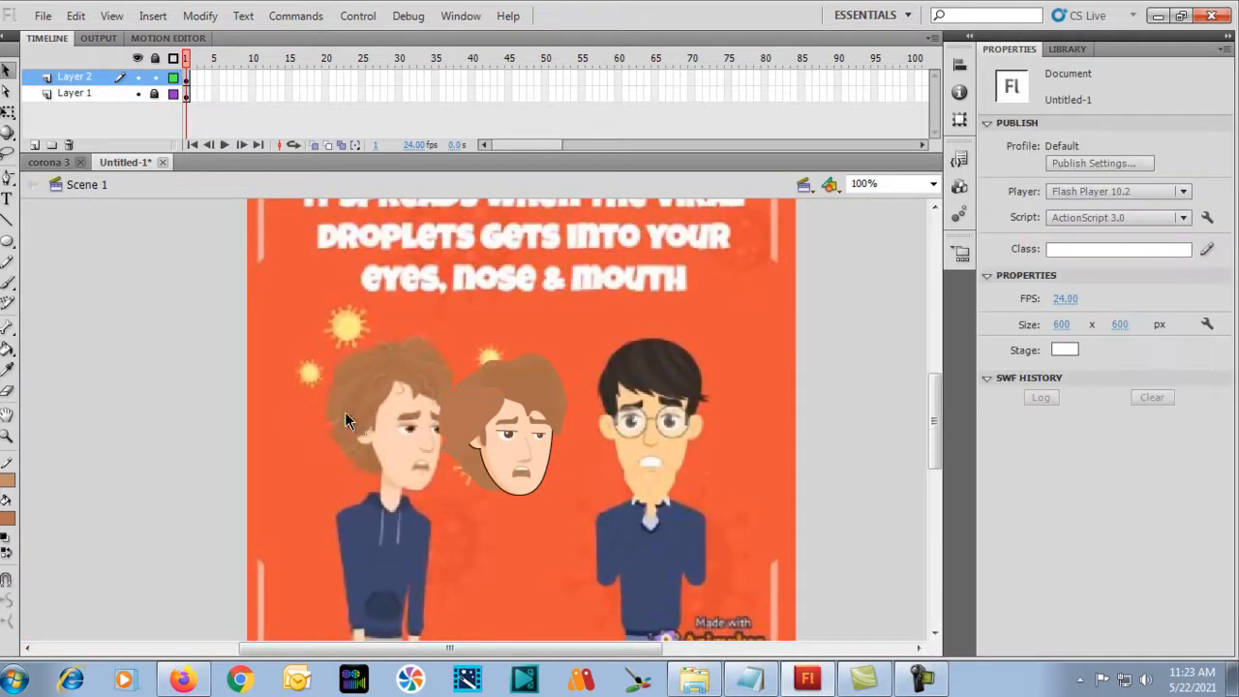
drag(513, 470, 411, 452)
key(Down)
key(Down)
key(Down)
key(Down)
key(Down)
key(Down)
key(Right)
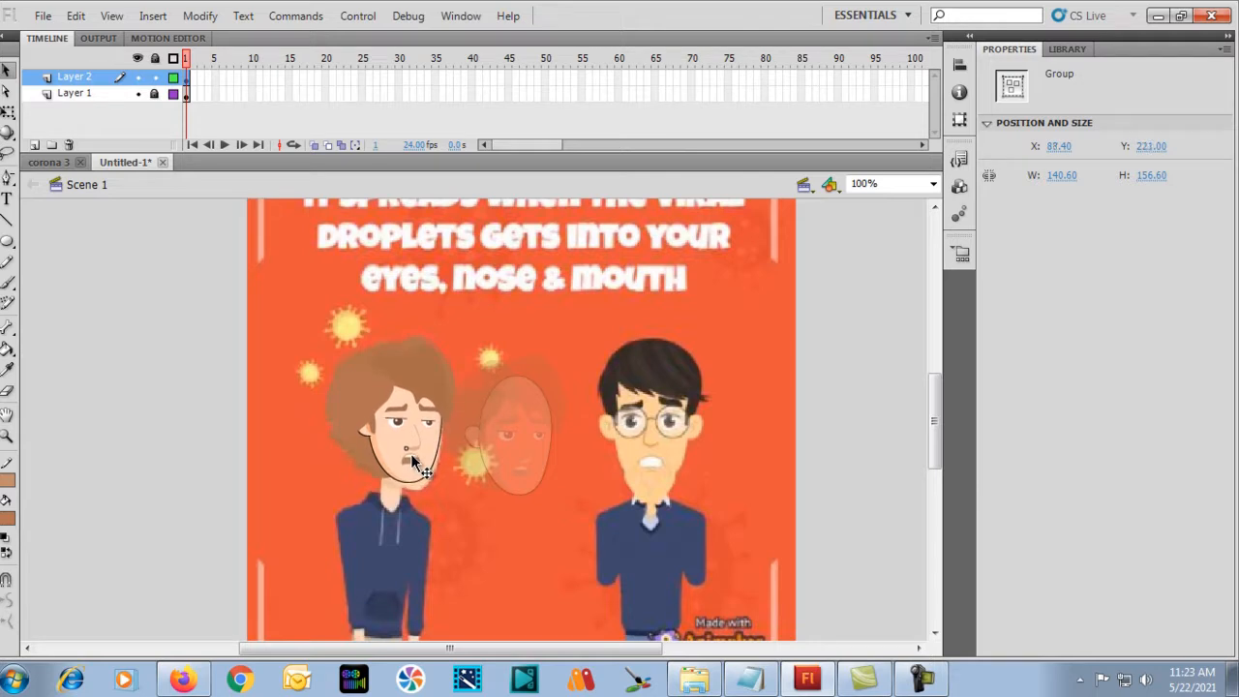
Stretch the whole drawn head slightly downward and wider with Free Transform to match the reference head.
drag(282, 331, 493, 510)
click(8, 112)
drag(393, 482, 393, 492)
drag(456, 416, 458, 417)
click(275, 443)
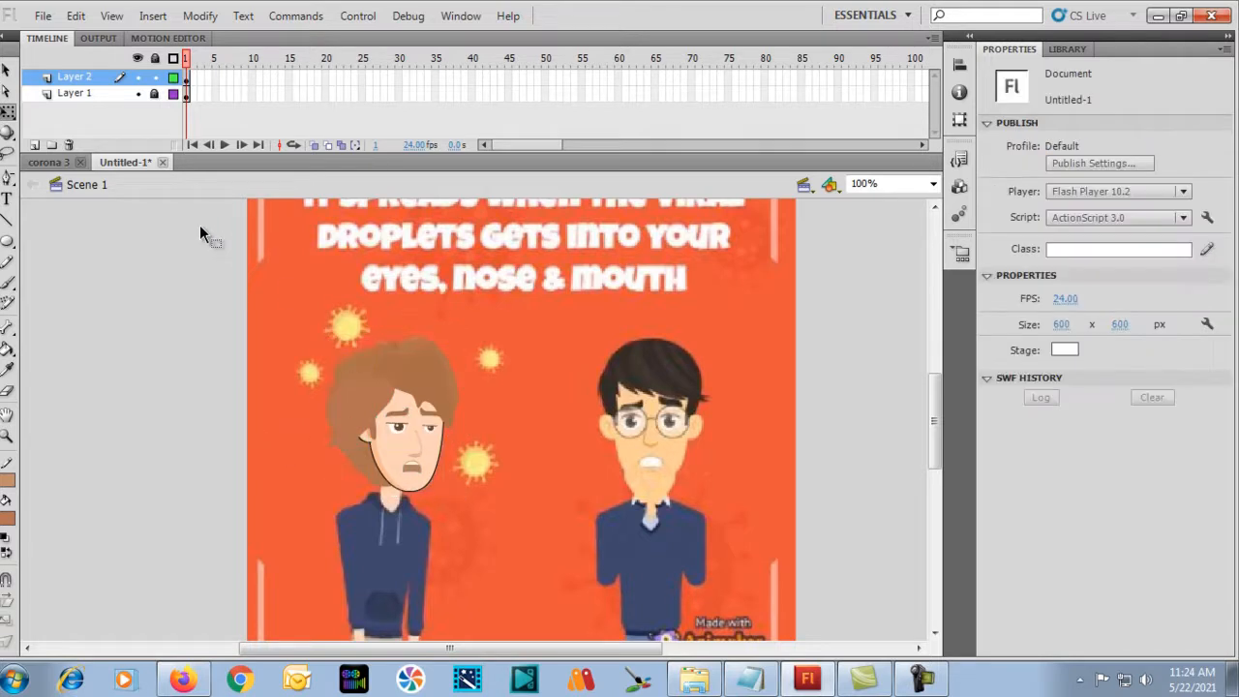
click(43, 16)
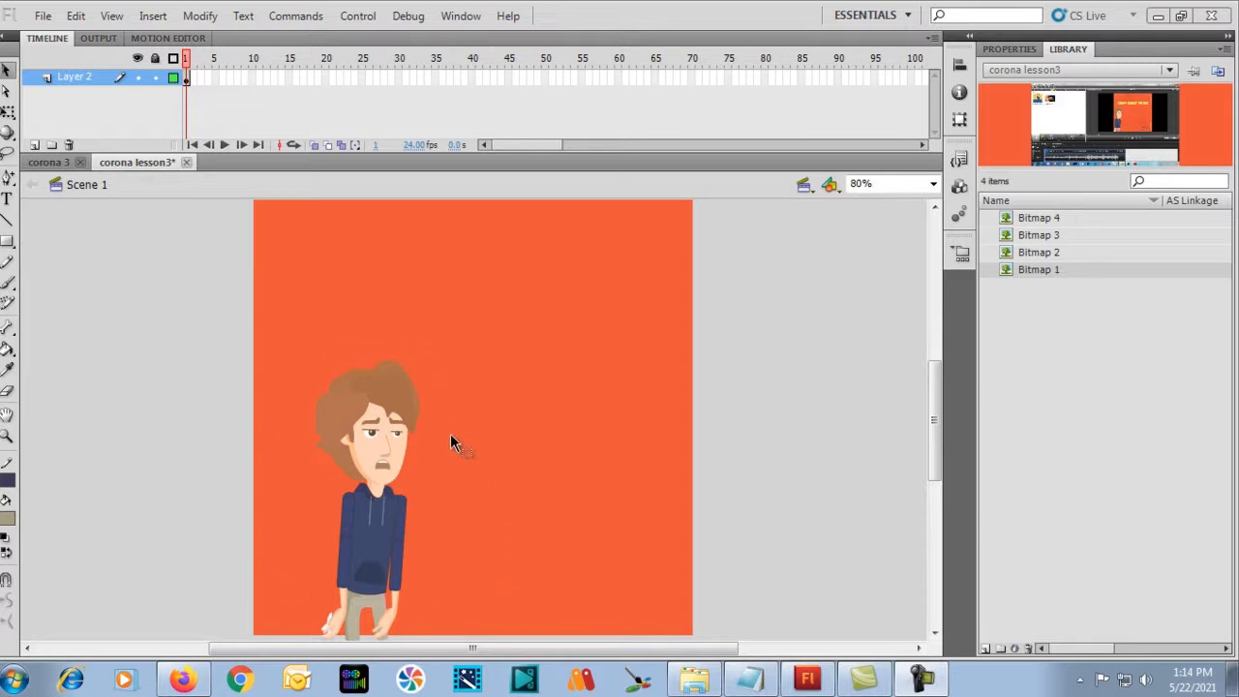
Play the finished animation in the corona 3 document and return to the corona lesson3 document.
click(58, 162)
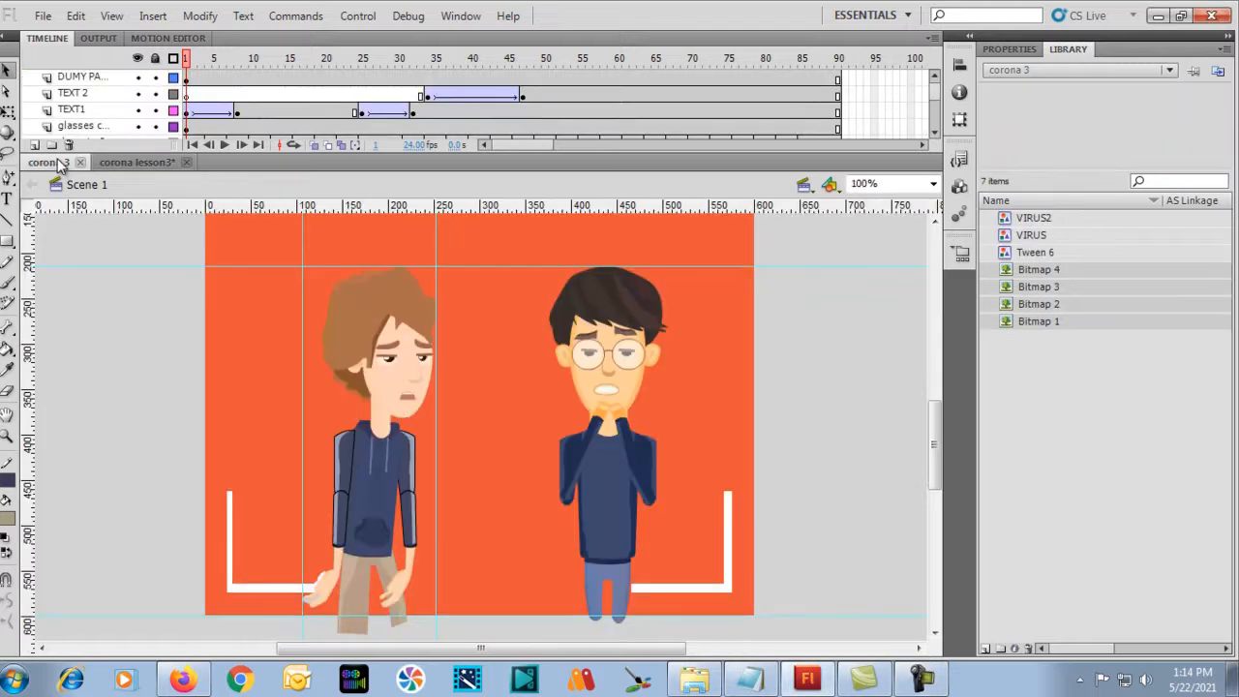
key(Return)
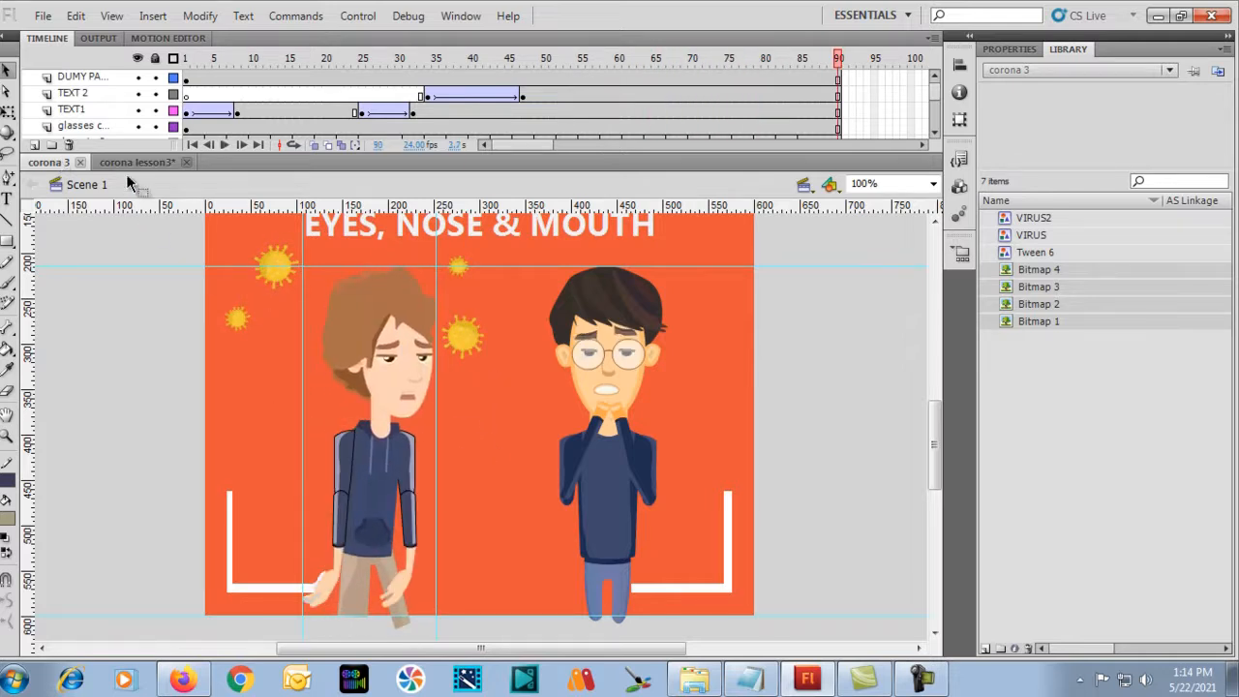
click(155, 162)
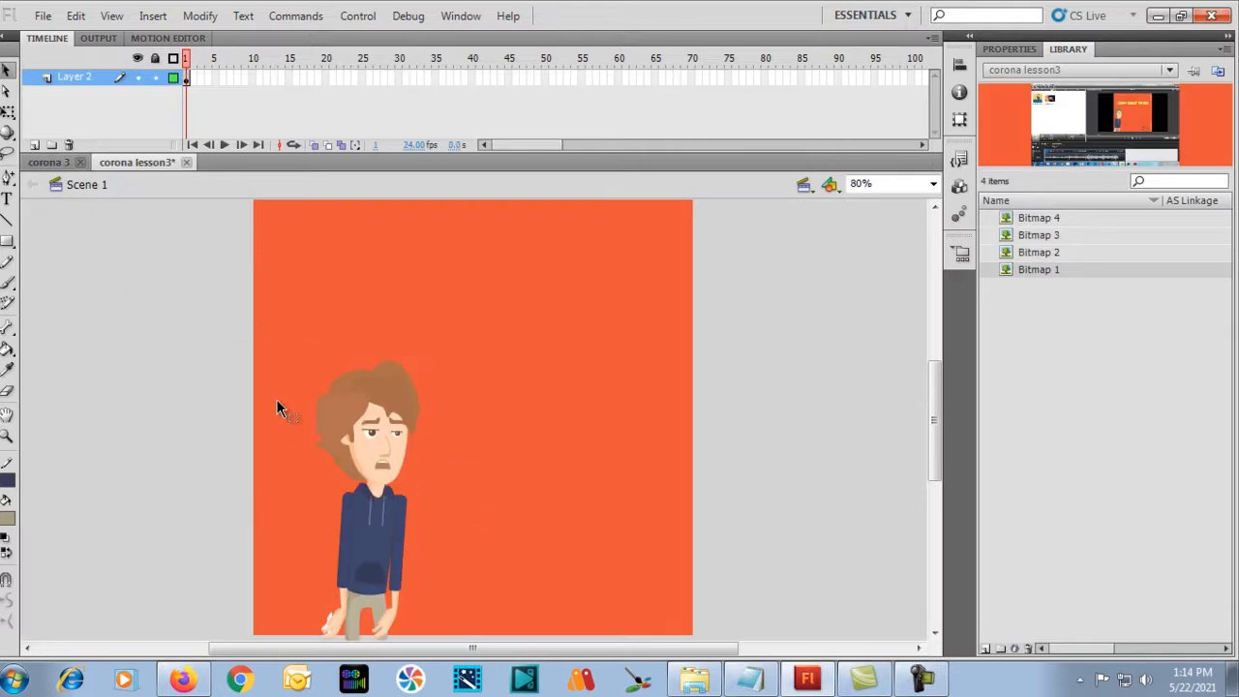
scroll(276, 416, down, 2)
scroll(277, 395, up, 2)
Preview the library's bitmap captures, and check the reference video frame in Camtasia Studio before returning to Flash.
click(1036, 252)
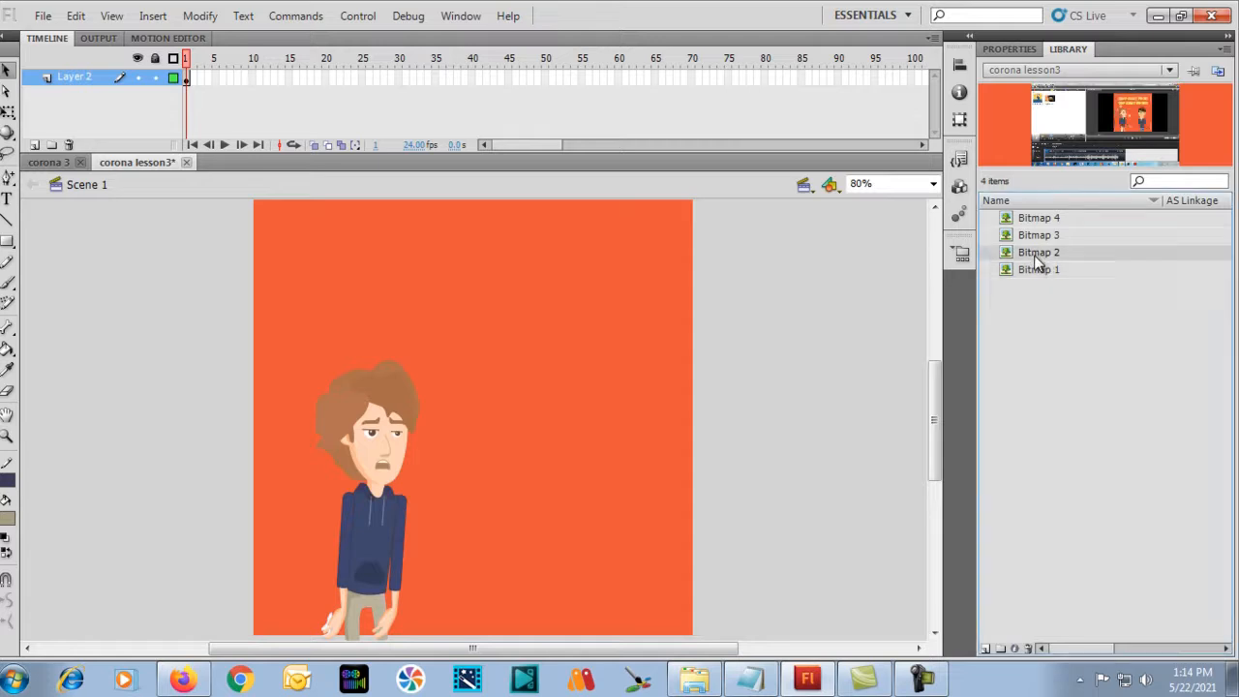
click(1037, 235)
click(1039, 218)
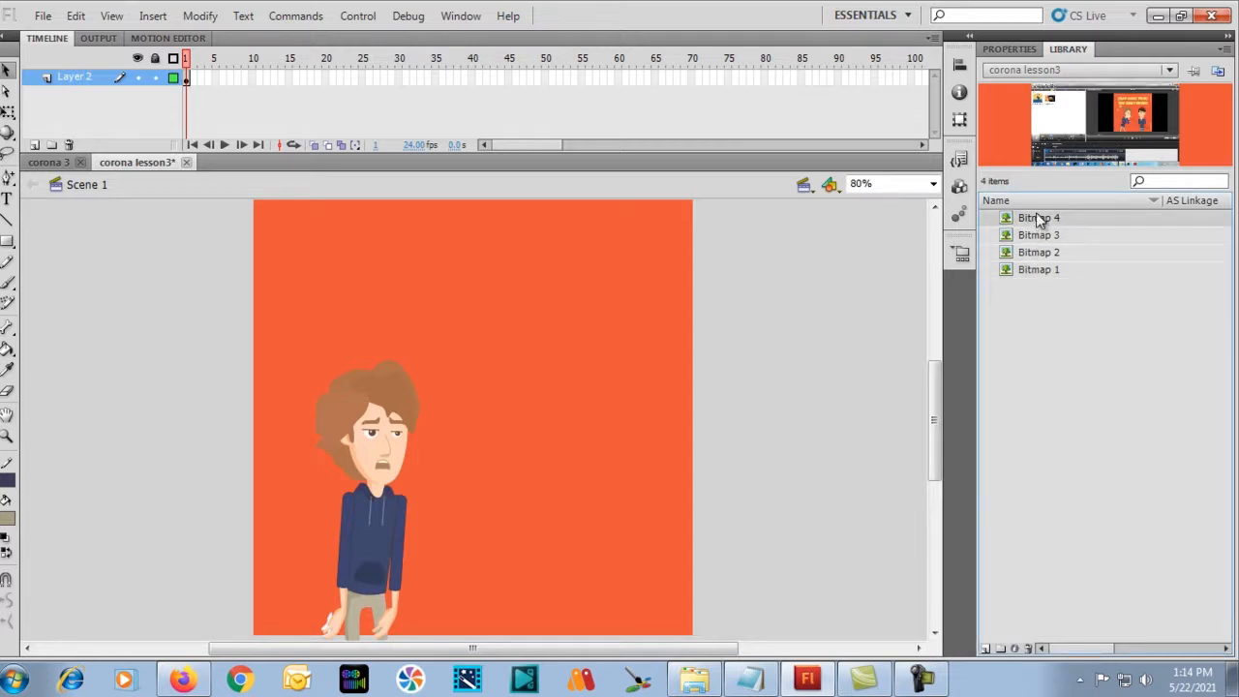
click(924, 682)
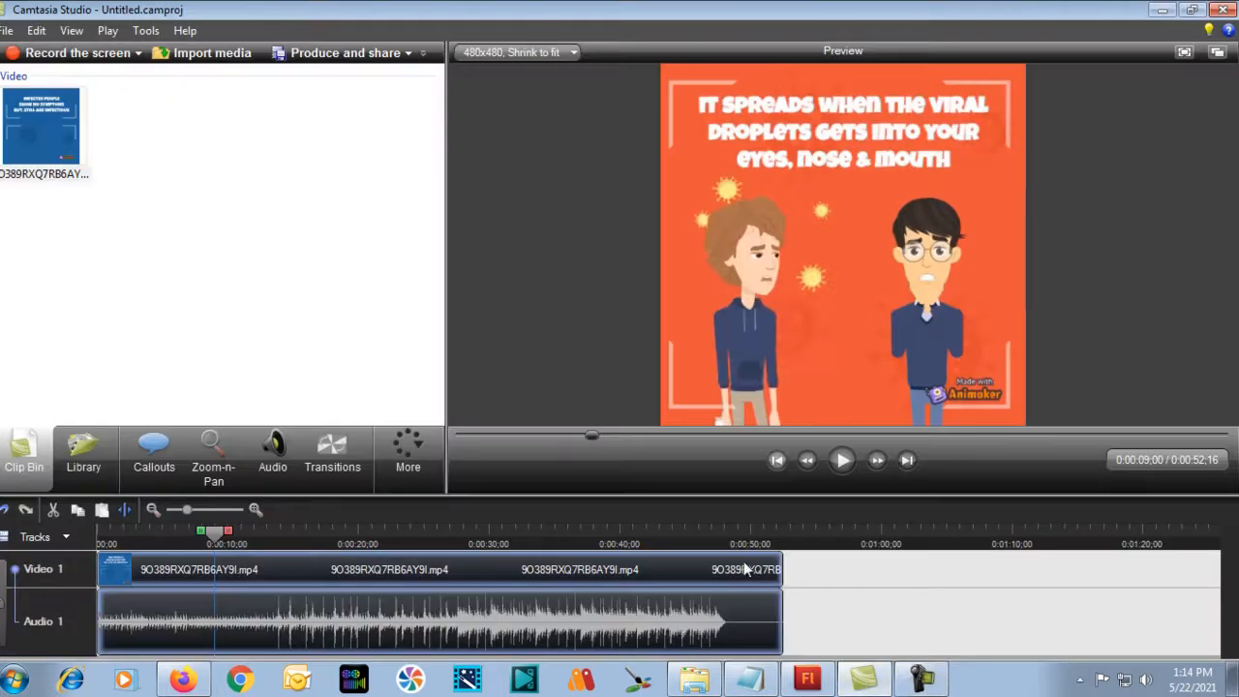
click(808, 679)
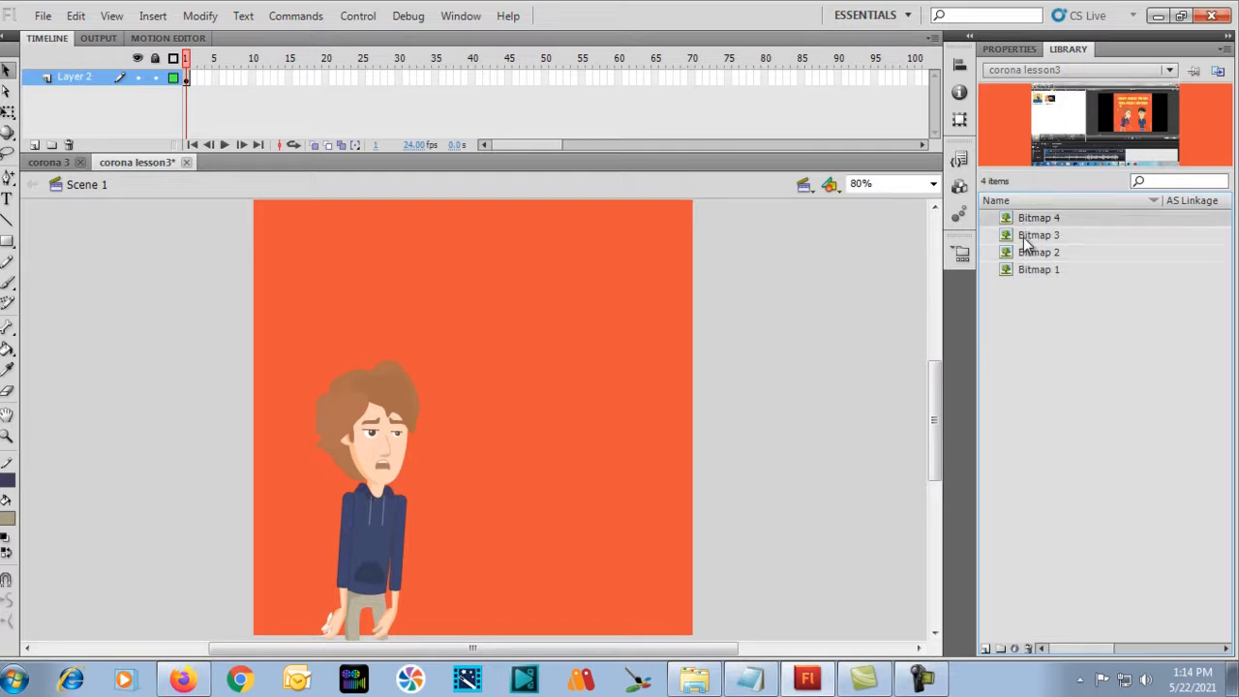
click(1026, 271)
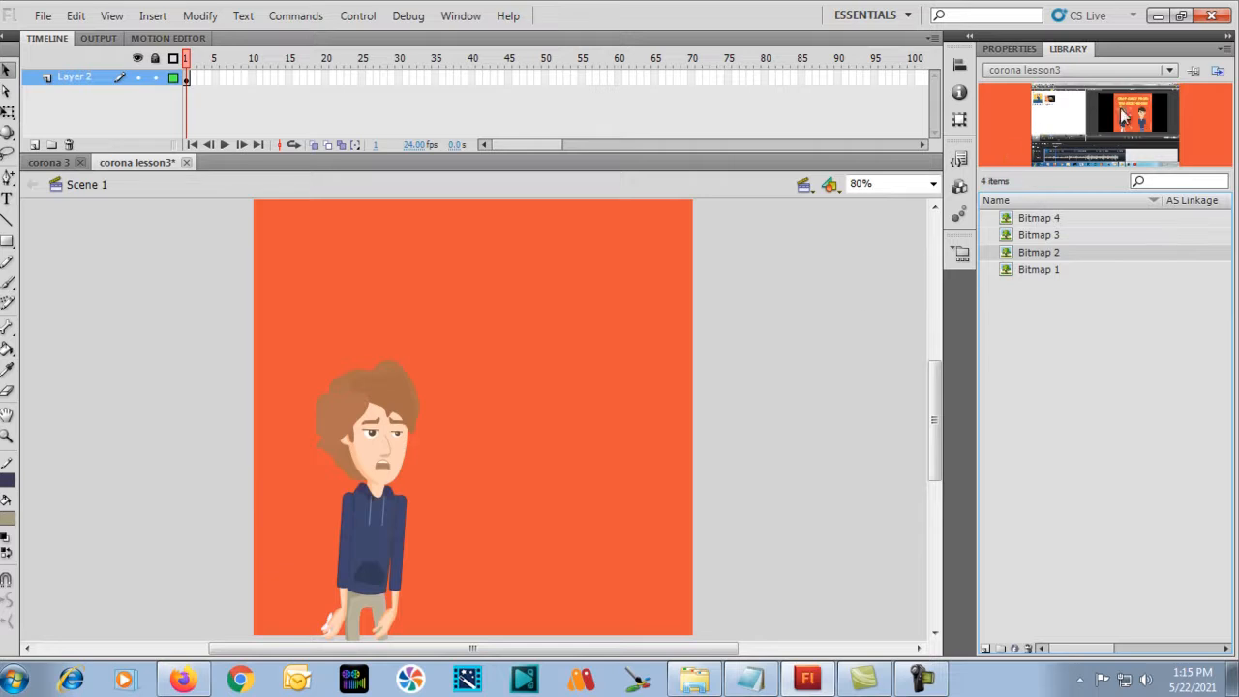
Place the Bitmap 2 capture from the library on the stage beside the character.
key(ctrl+minus)
key(ctrl+equal)
key(ctrl+minus)
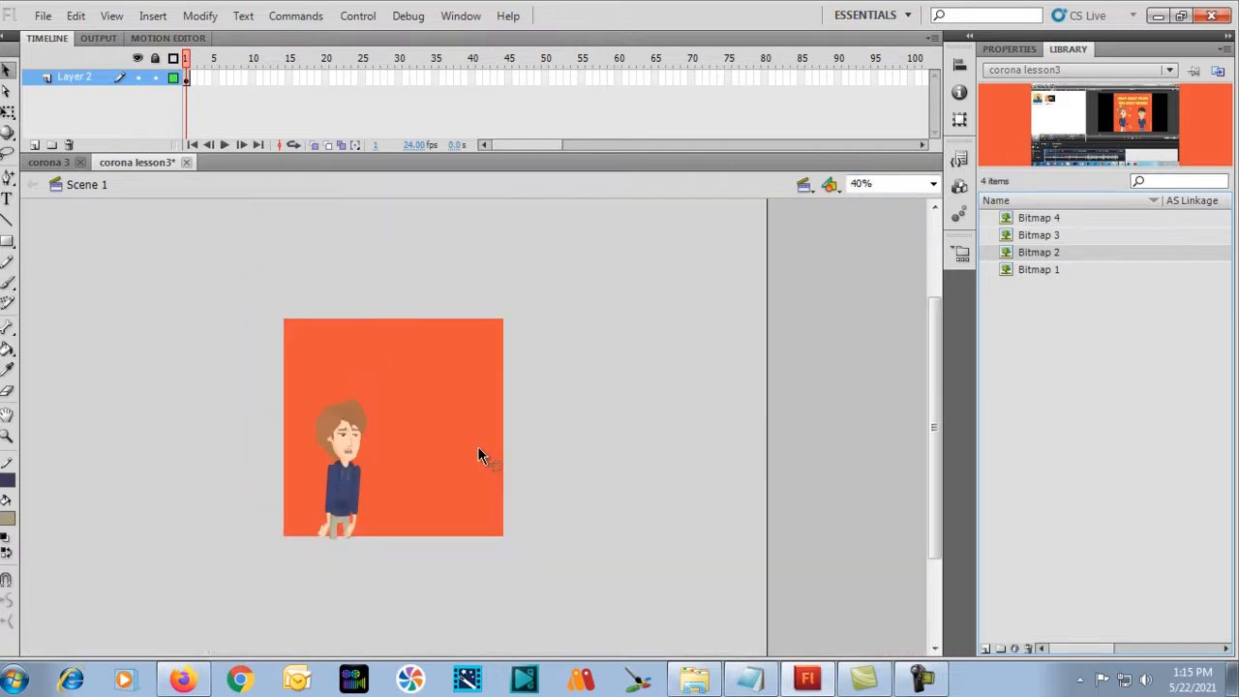
drag(1054, 254, 703, 347)
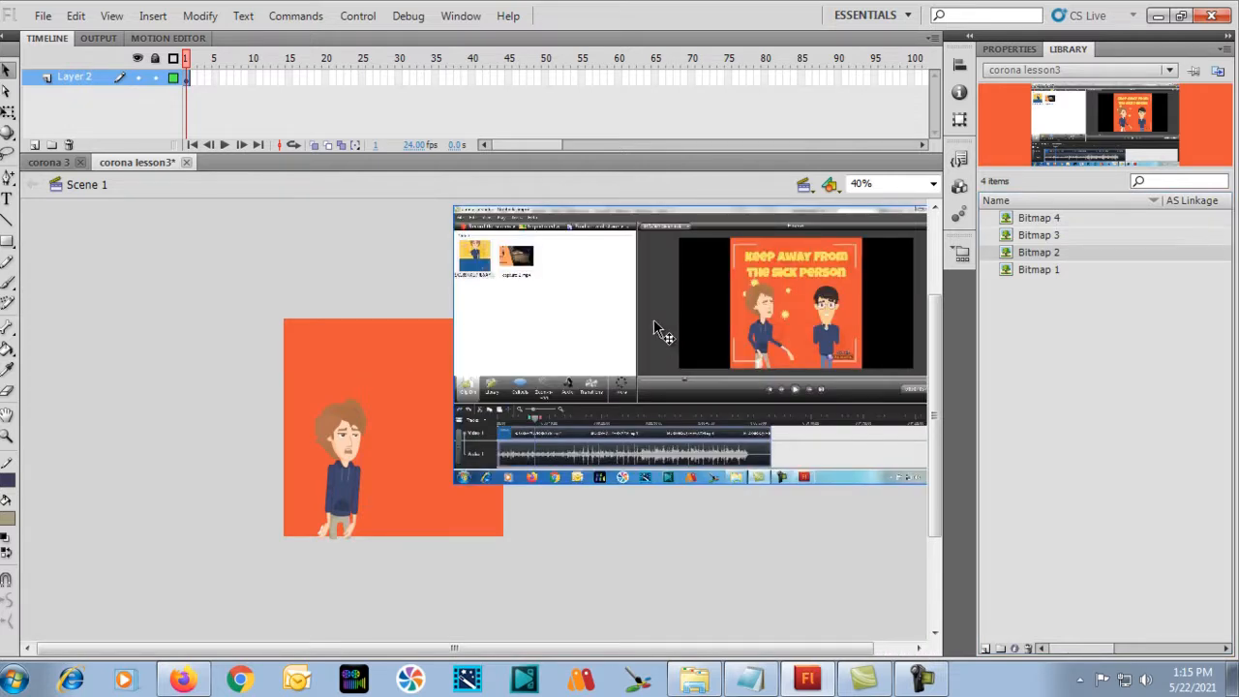
Cut the placed capture and paste it in place on a new layer below the character's layer.
key(Delete)
click(32, 145)
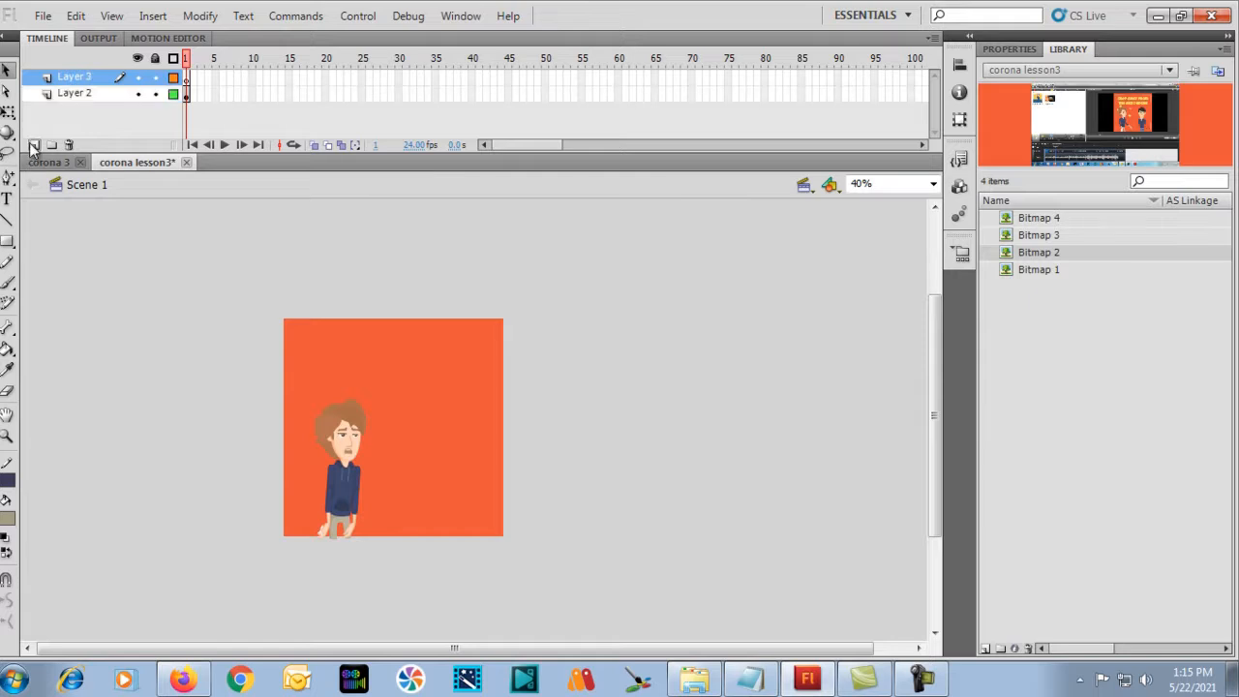
drag(53, 79, 72, 108)
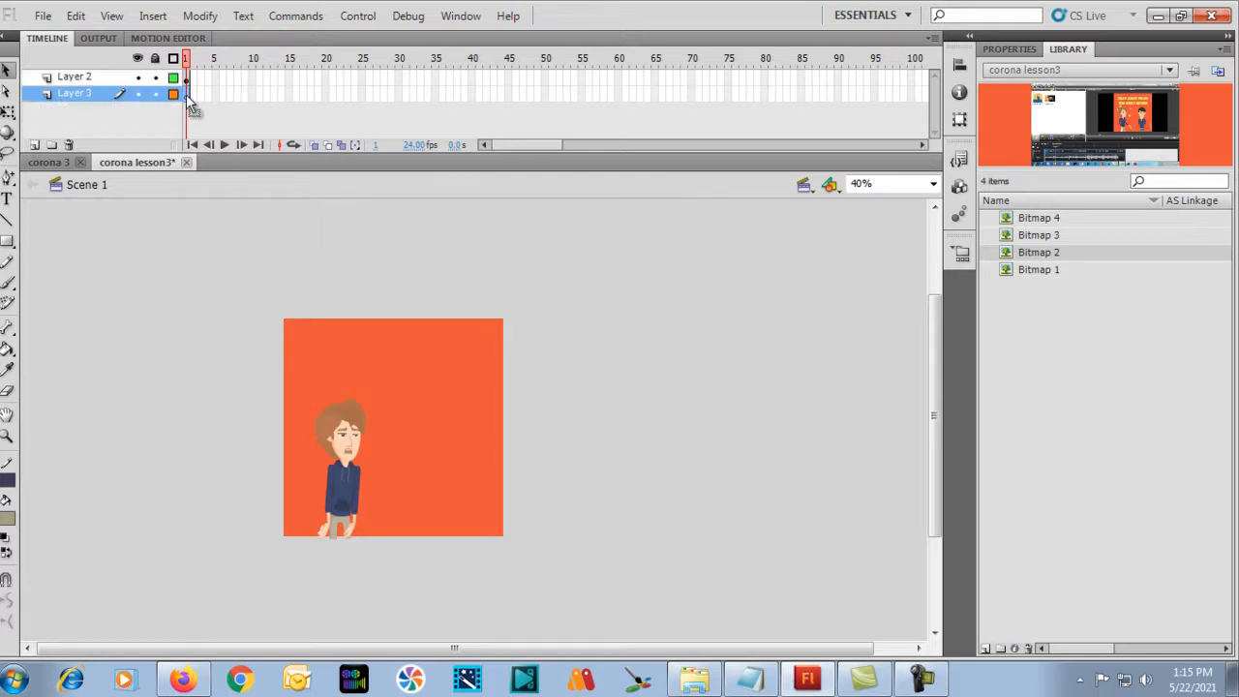
key(ctrl+shift+v)
drag(446, 385, 596, 368)
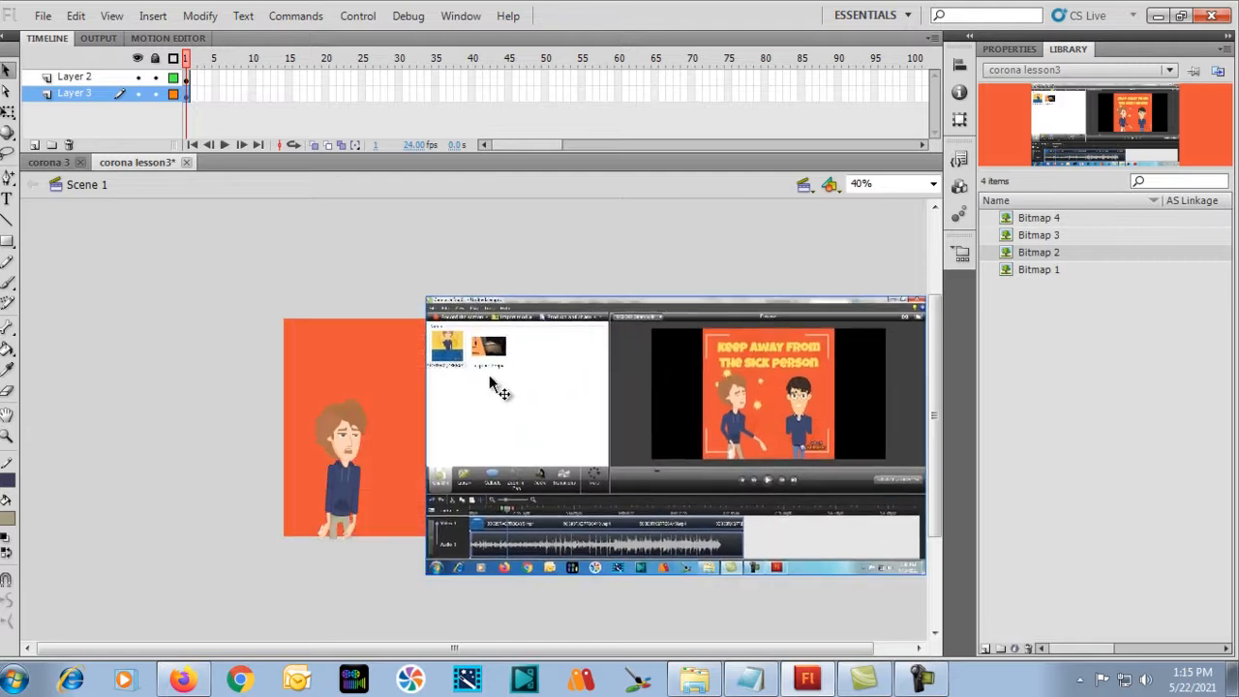
Break apart the capture beside the stage and delete its portion to the left of the orange poster.
drag(470, 387, 564, 386)
click(571, 307)
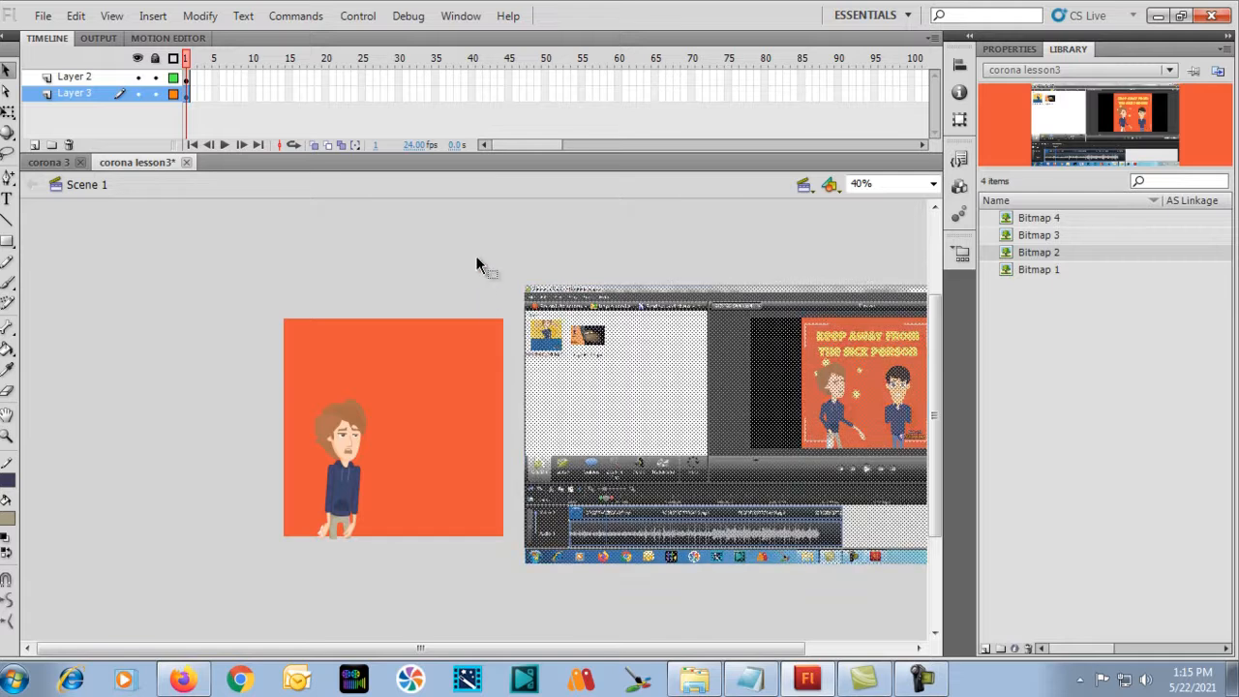
drag(496, 233, 800, 619)
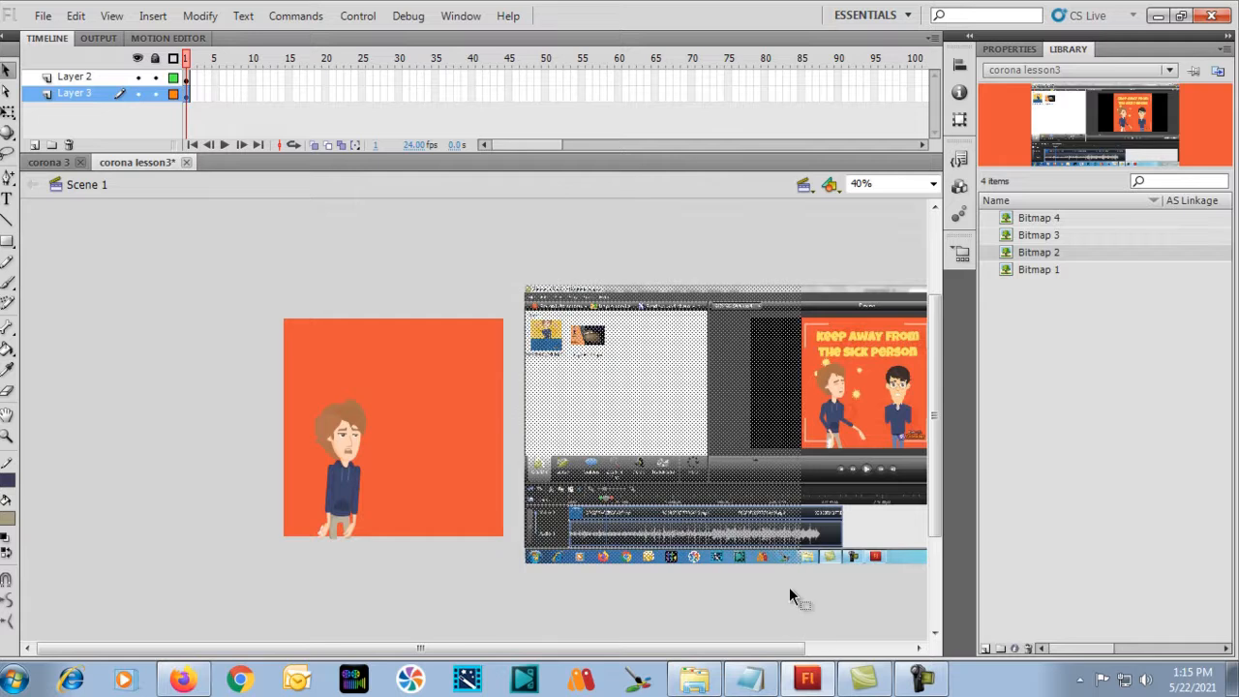
key(Delete)
drag(854, 492, 653, 479)
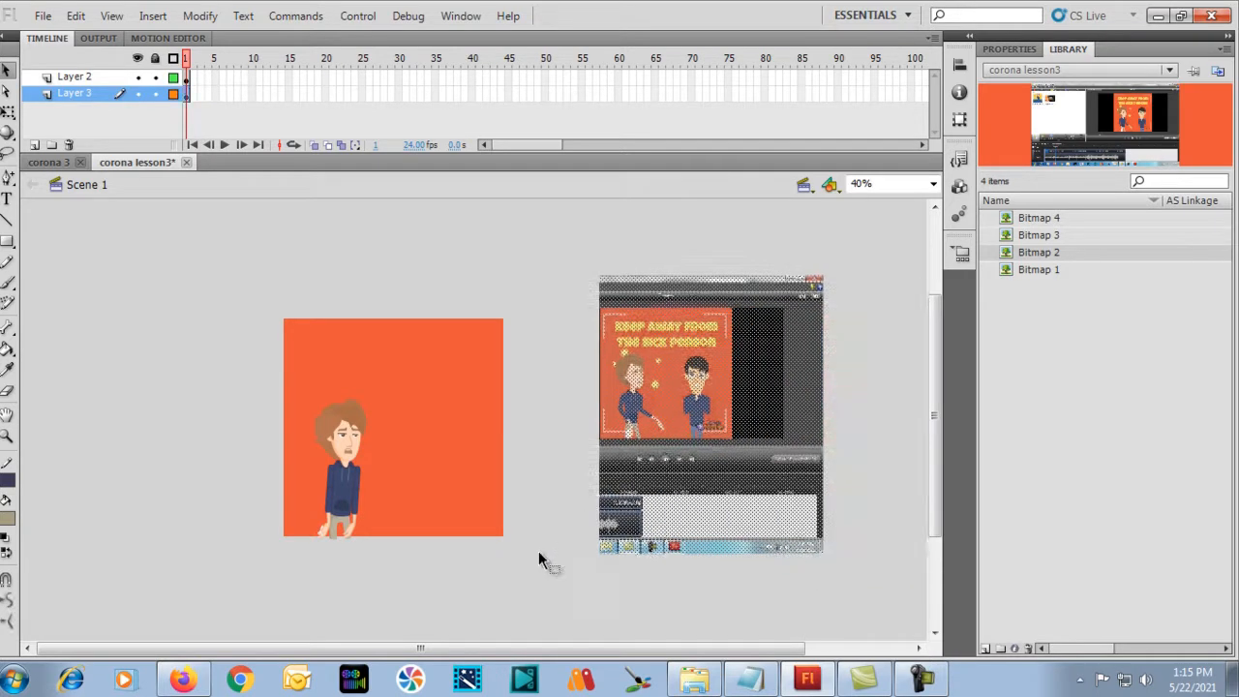
Delete the capture's remaining areas below, right of and above the orange poster.
click(539, 620)
drag(537, 612, 921, 443)
key(Delete)
drag(878, 253, 731, 504)
key(Delete)
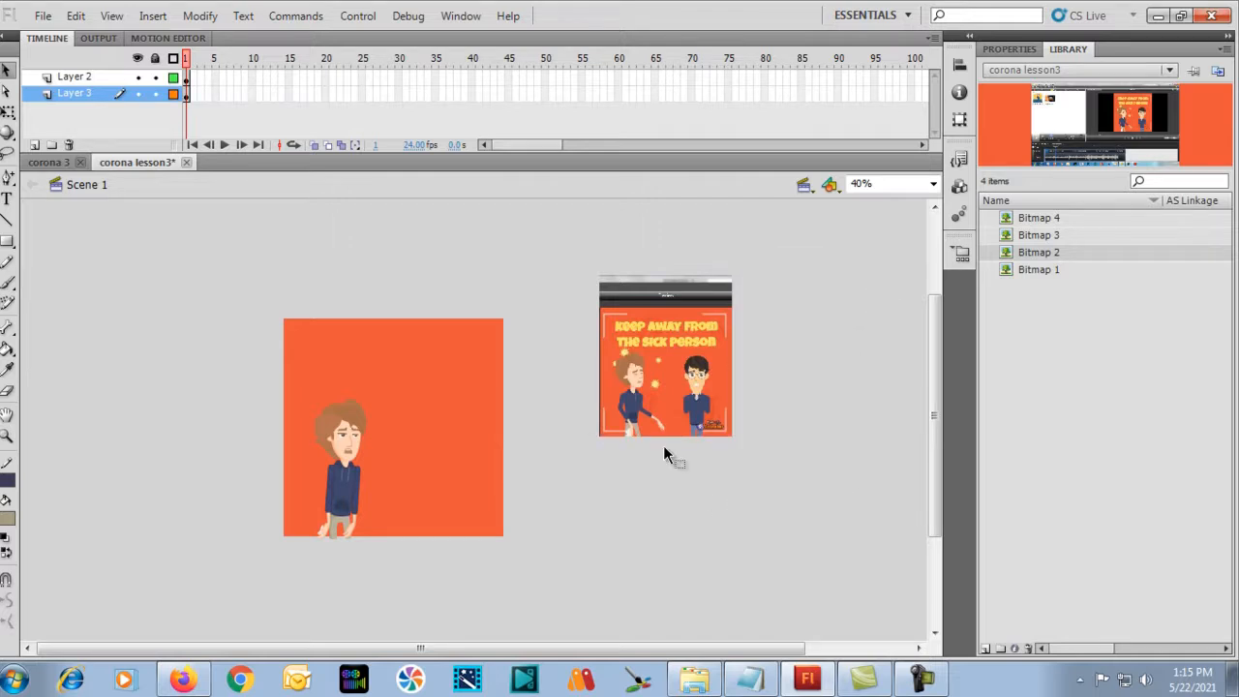
drag(562, 252, 806, 306)
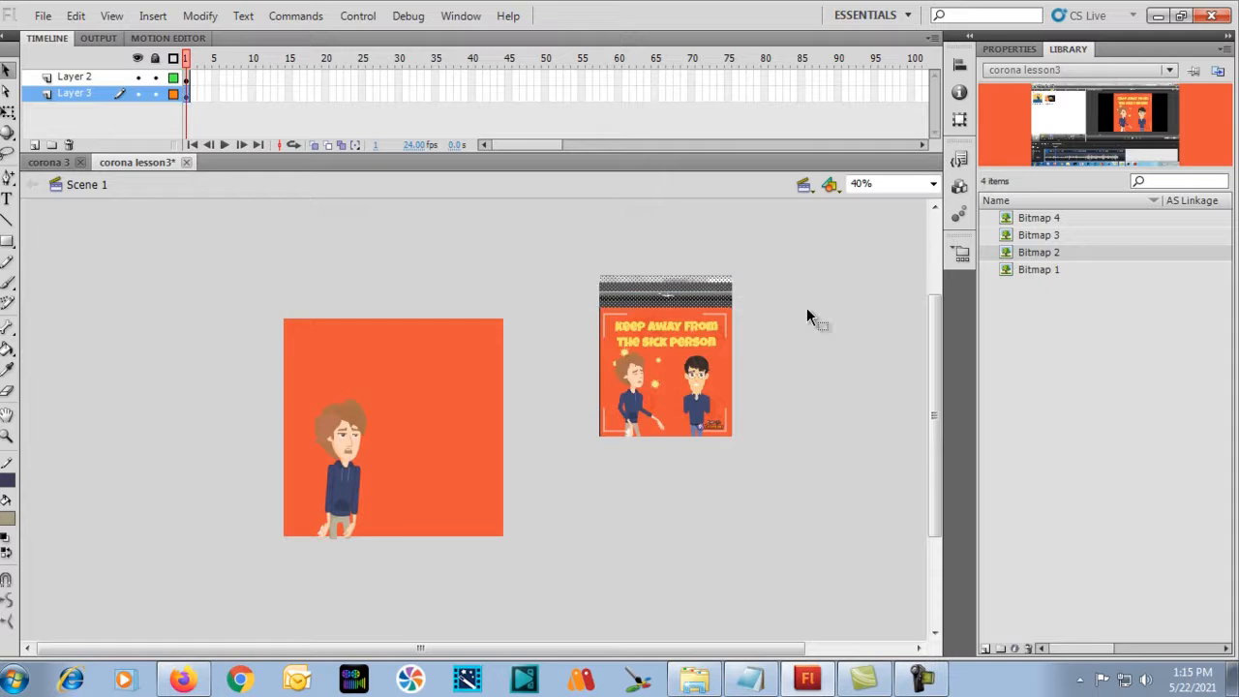
key(Delete)
Set the cropped poster's width and height to 600.
click(708, 358)
drag(661, 372, 637, 383)
click(1006, 48)
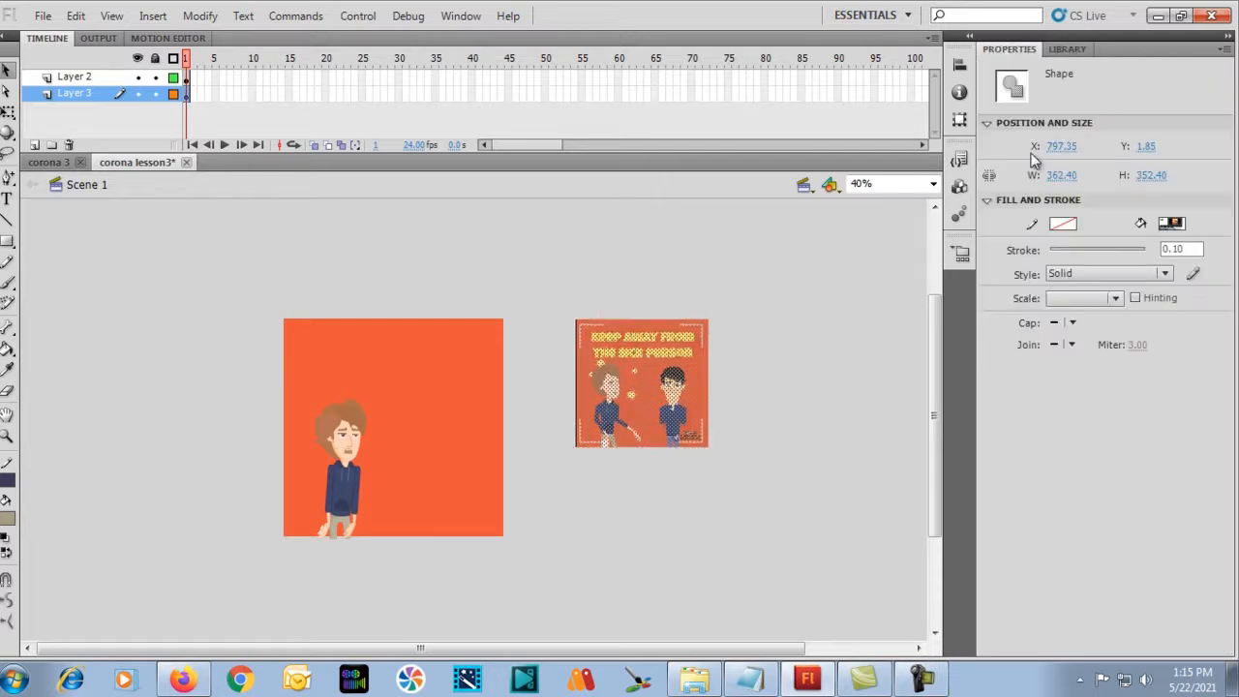
click(1060, 174)
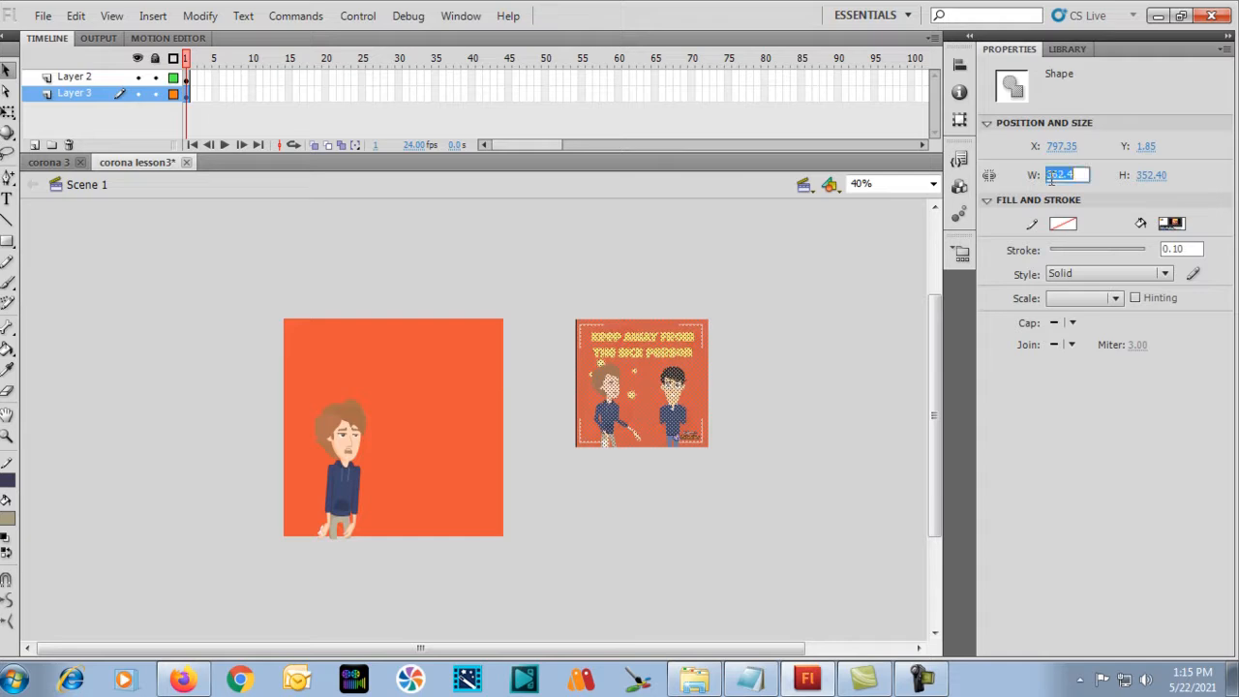
text(600)
key(Tab)
text(600)
key(Return)
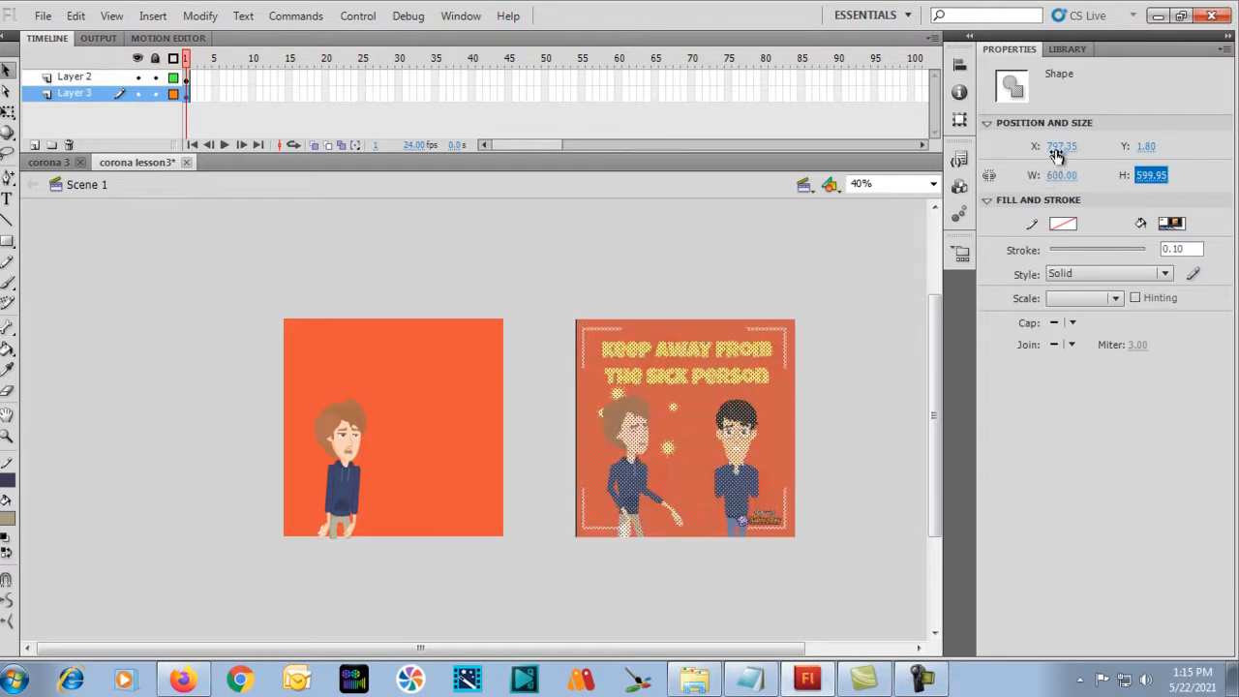
Align the poster with the stage by setting its X and Y position to 0.
click(1062, 146)
text(0)
key(Tab)
text(0)
key(Tab)
key(Return)
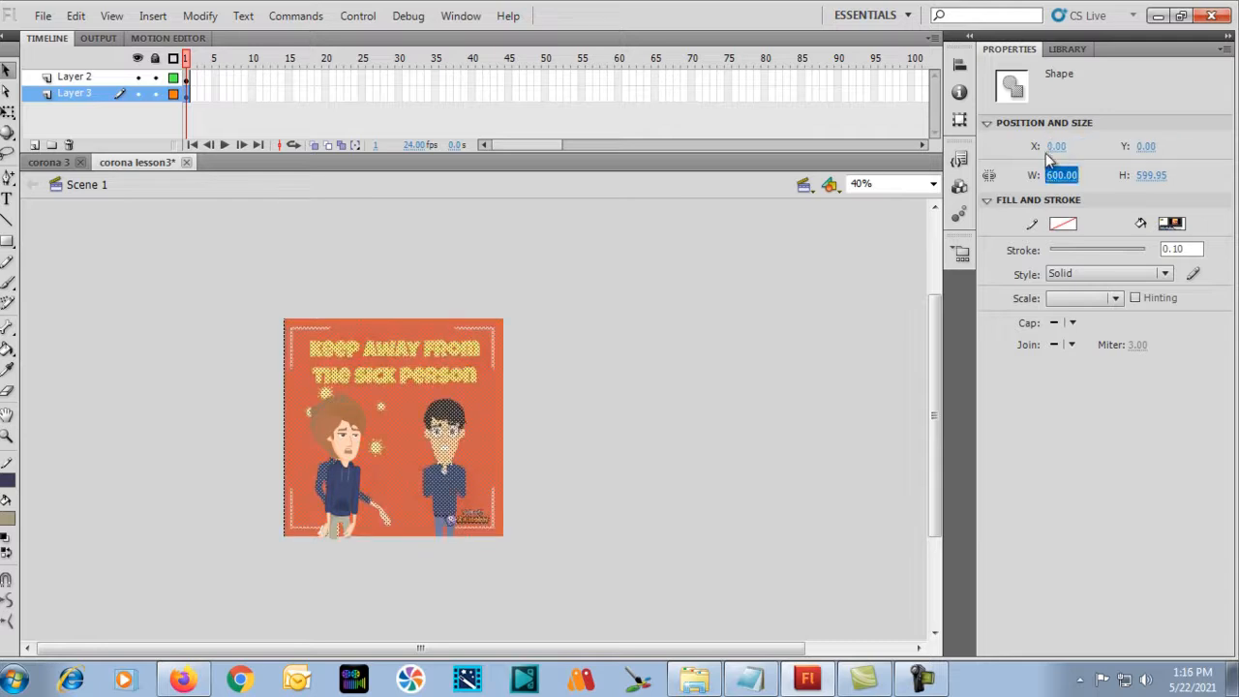
Delete the thin black strip along the poster's left edge.
click(211, 408)
key(ctrl+equal)
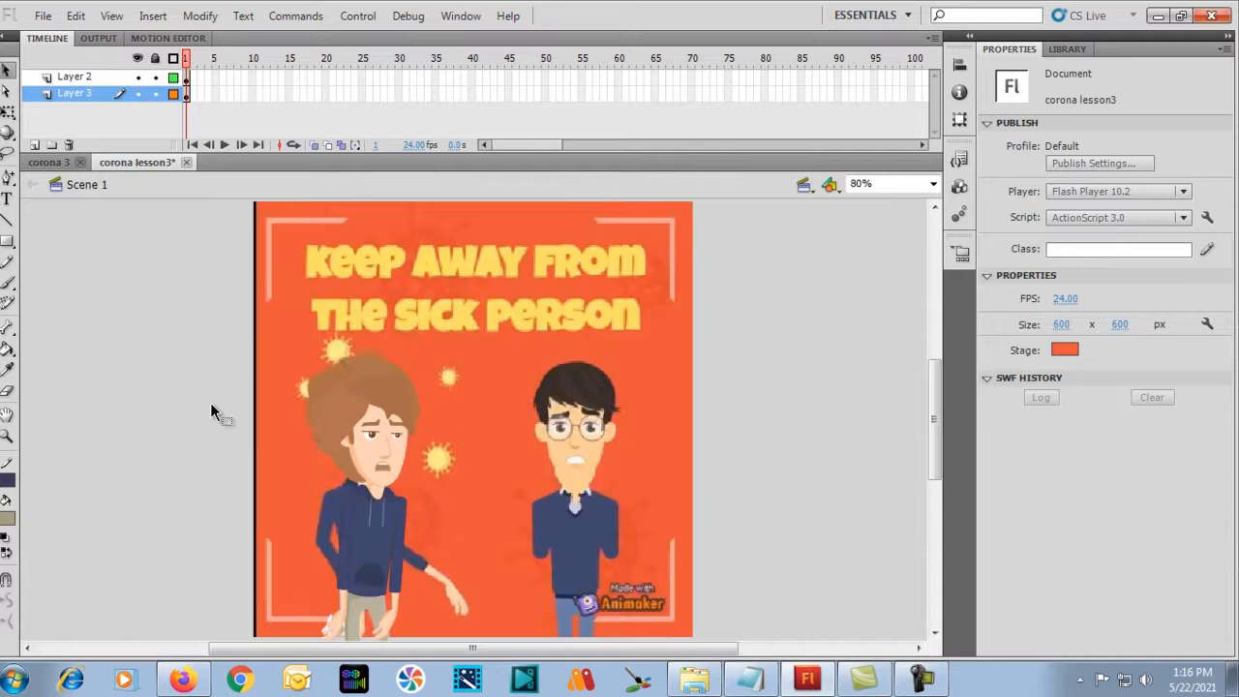
click(272, 306)
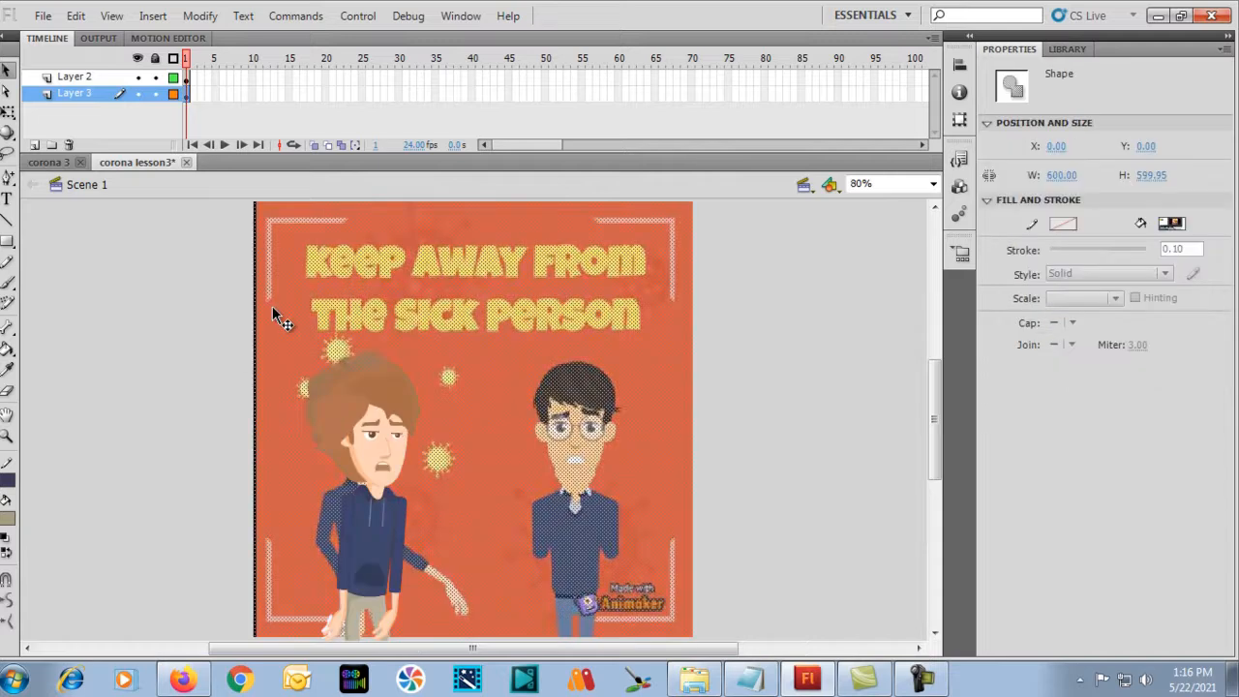
key(ctrl+minus)
drag(205, 292, 287, 598)
click(287, 598)
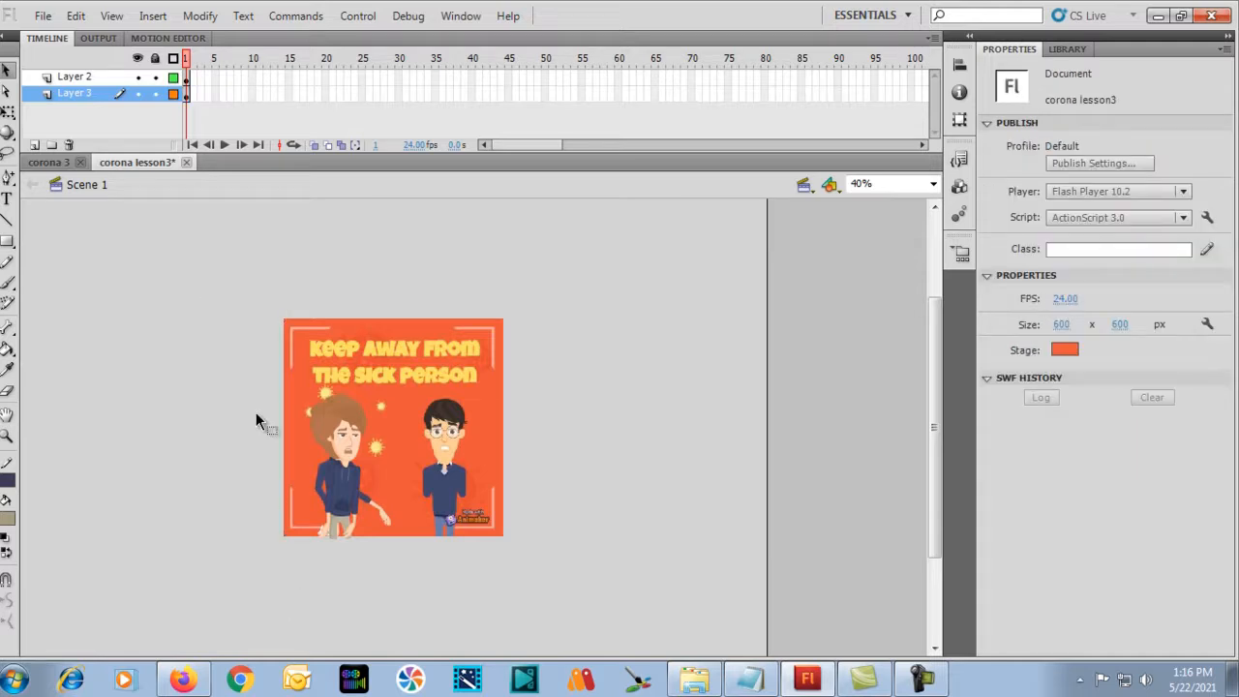
Resize the trimmed poster to 600 by 600 and set its X position to 0.
click(295, 353)
click(1063, 175)
text(600)
key(Tab)
text(600)
key(Return)
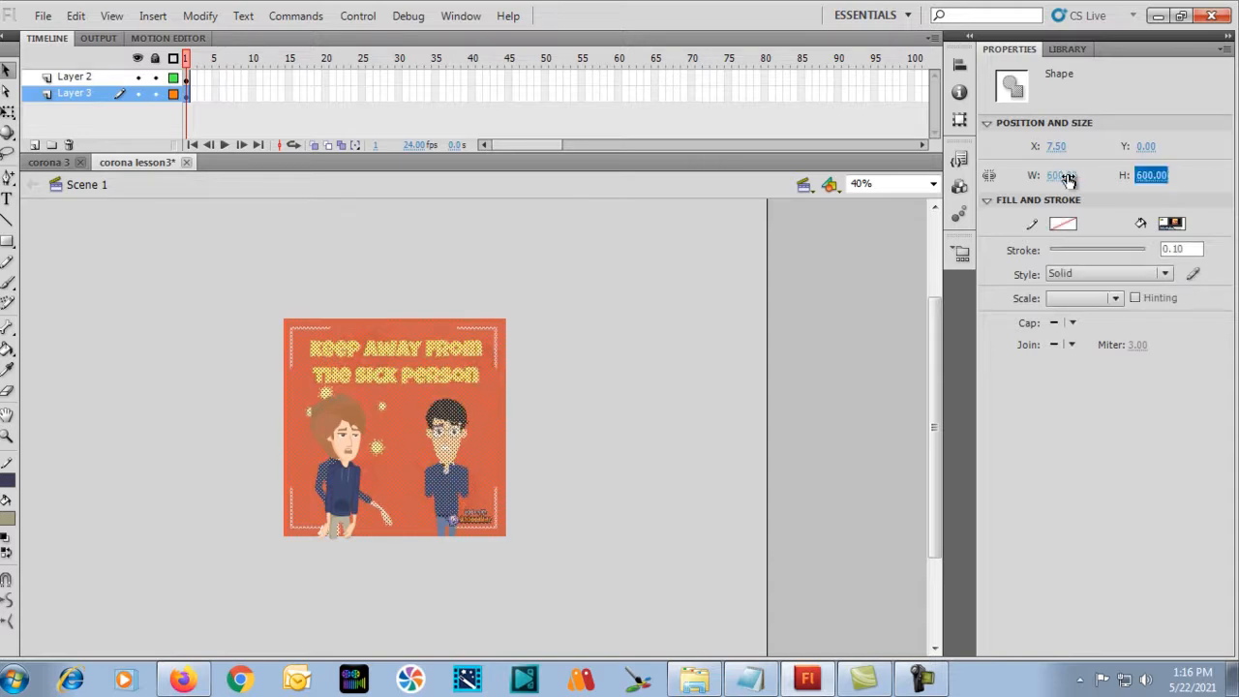
click(1068, 144)
text(0)
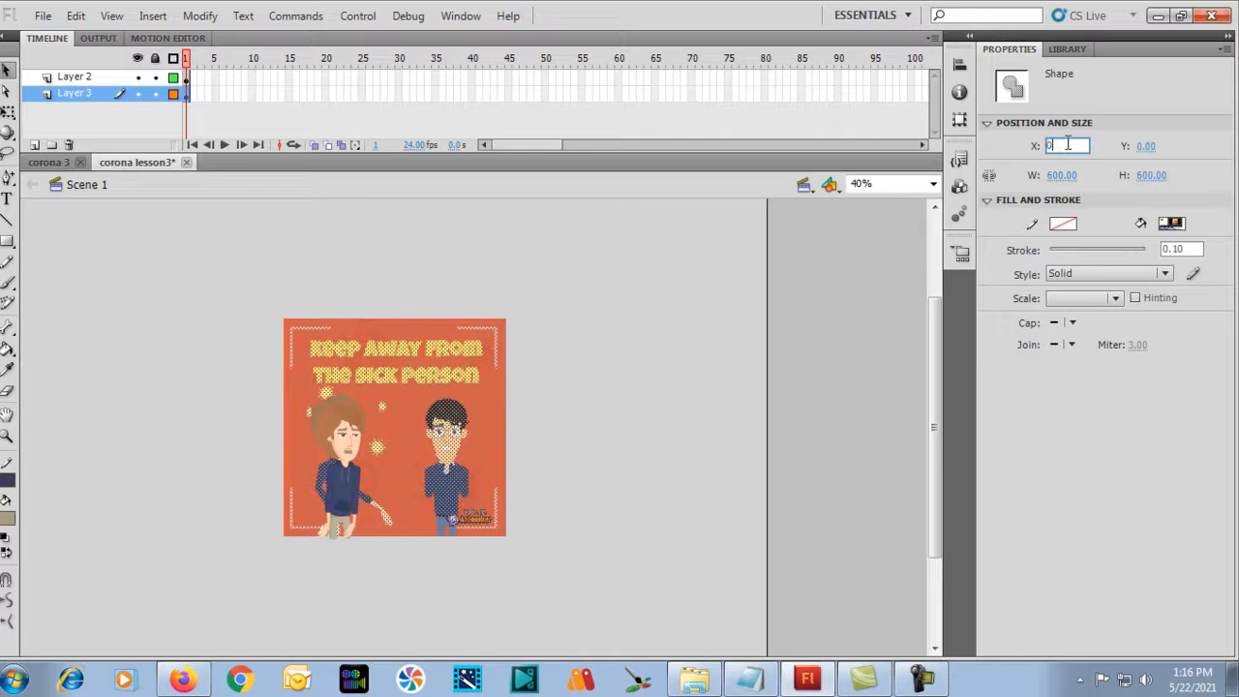
key(Return)
click(223, 311)
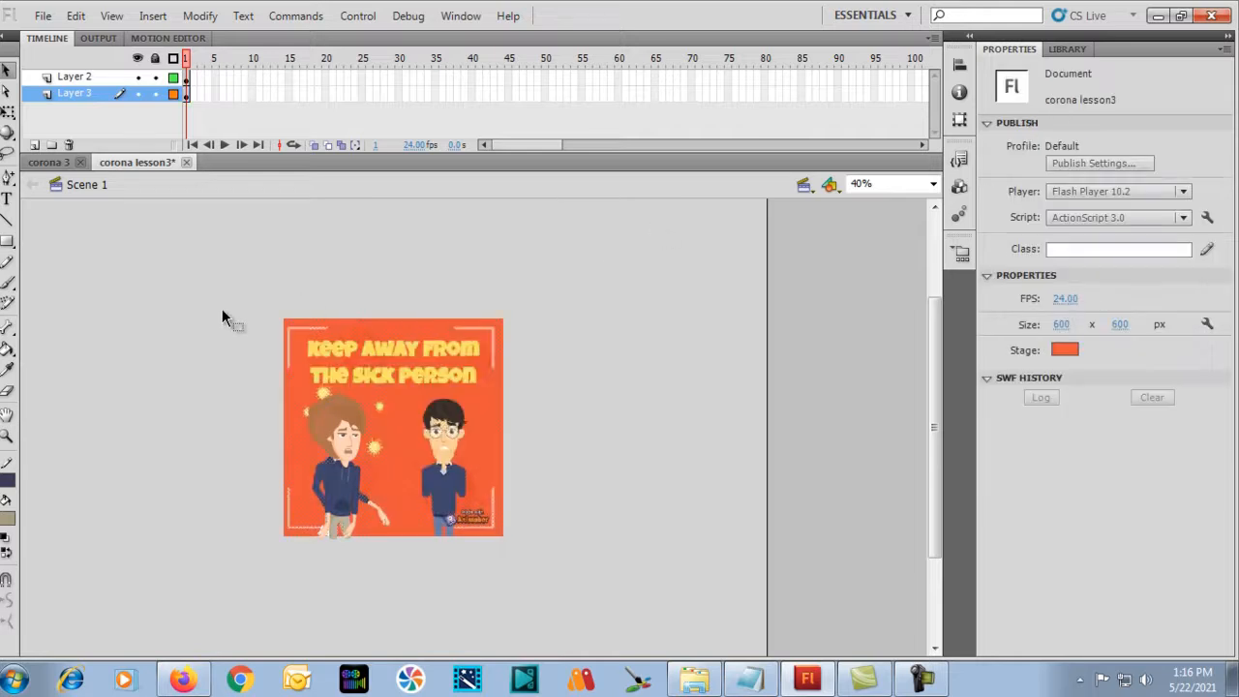
Lock the poster's Layer 3 and make the character's Layer 2 active.
key(ctrl+equal)
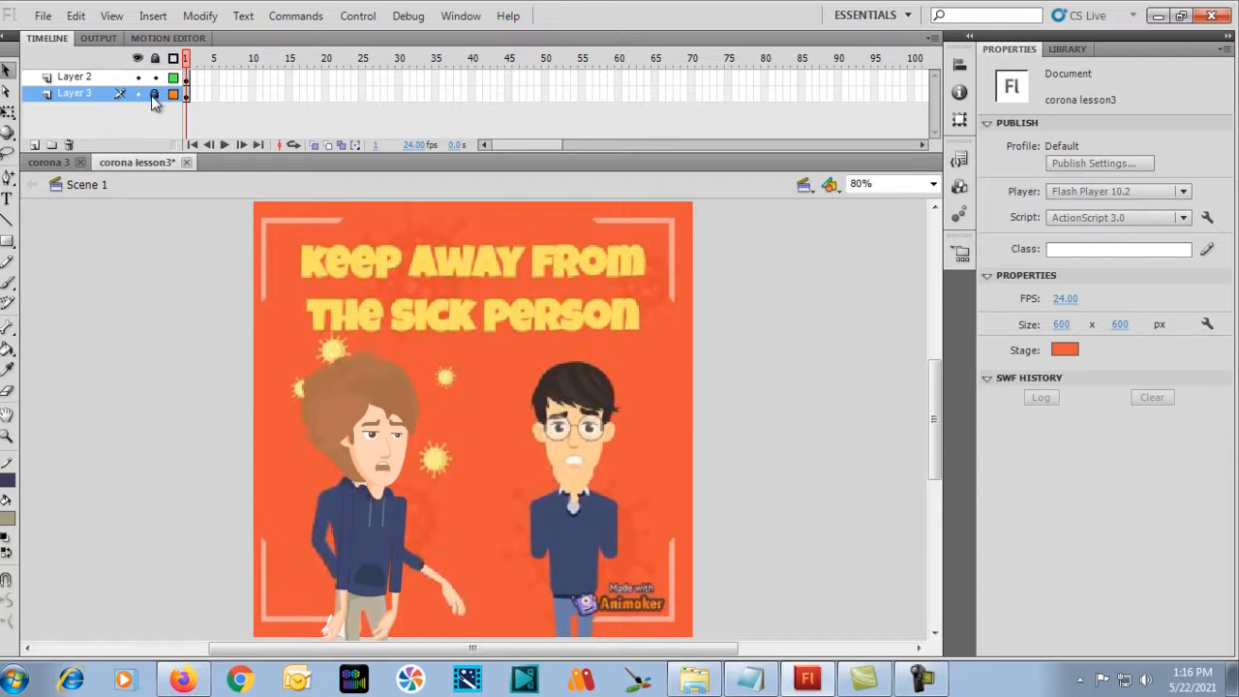
click(86, 78)
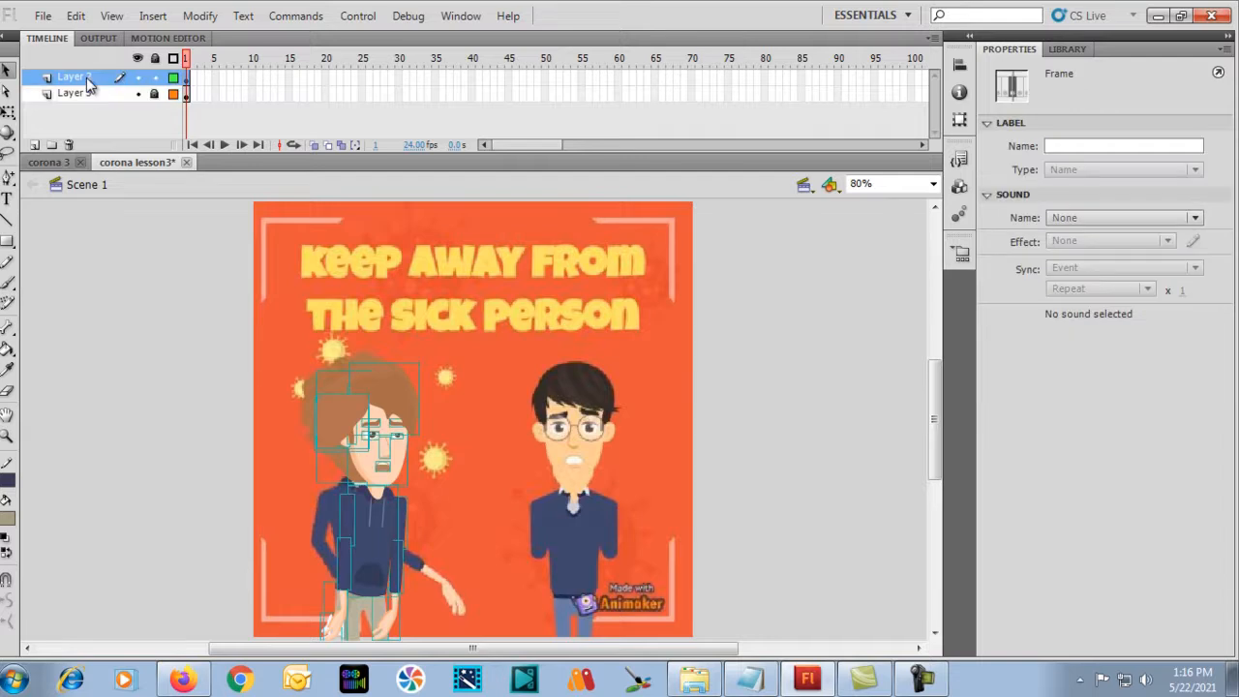
click(186, 401)
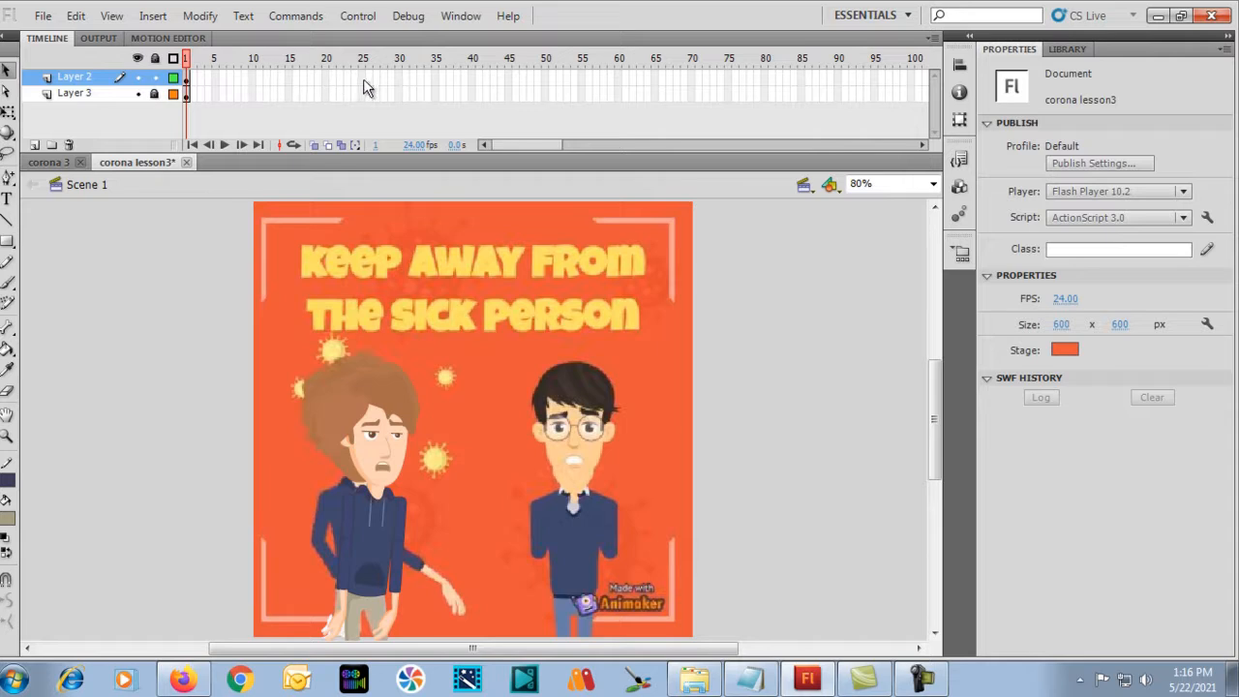
Insert keyframes at frame 25 on both layers and another at frame 4 on Layer 2.
drag(364, 76, 364, 89)
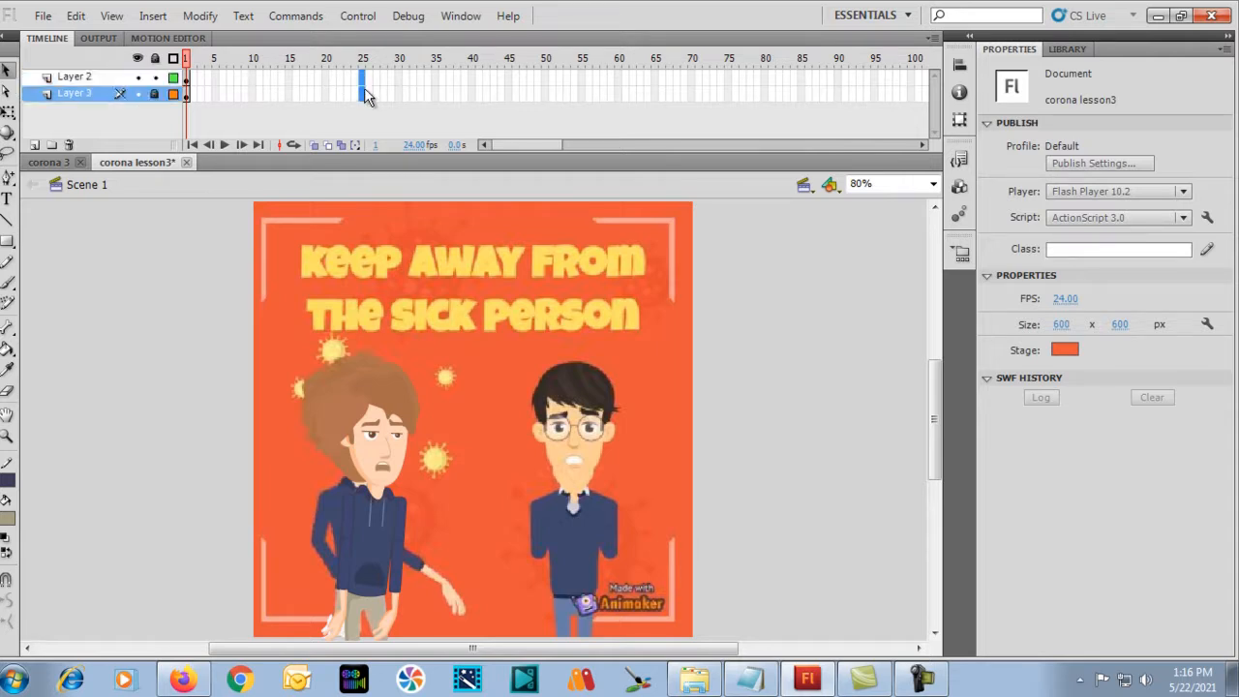
key(F6)
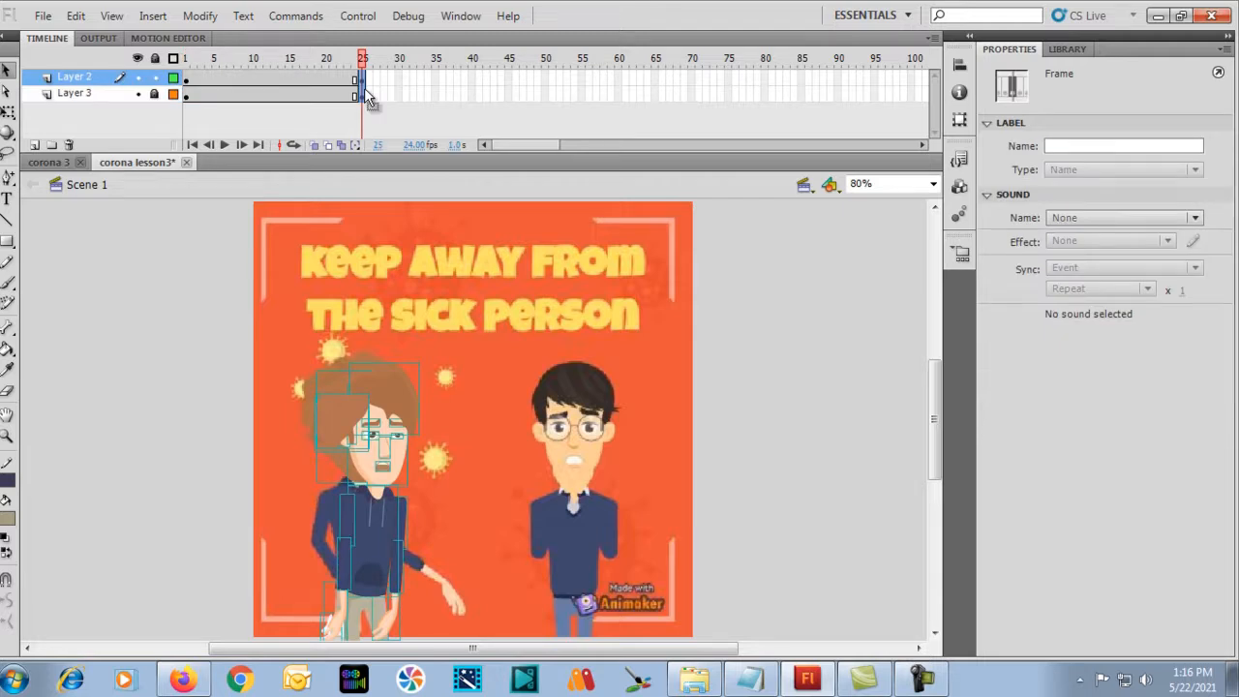
drag(363, 60, 213, 121)
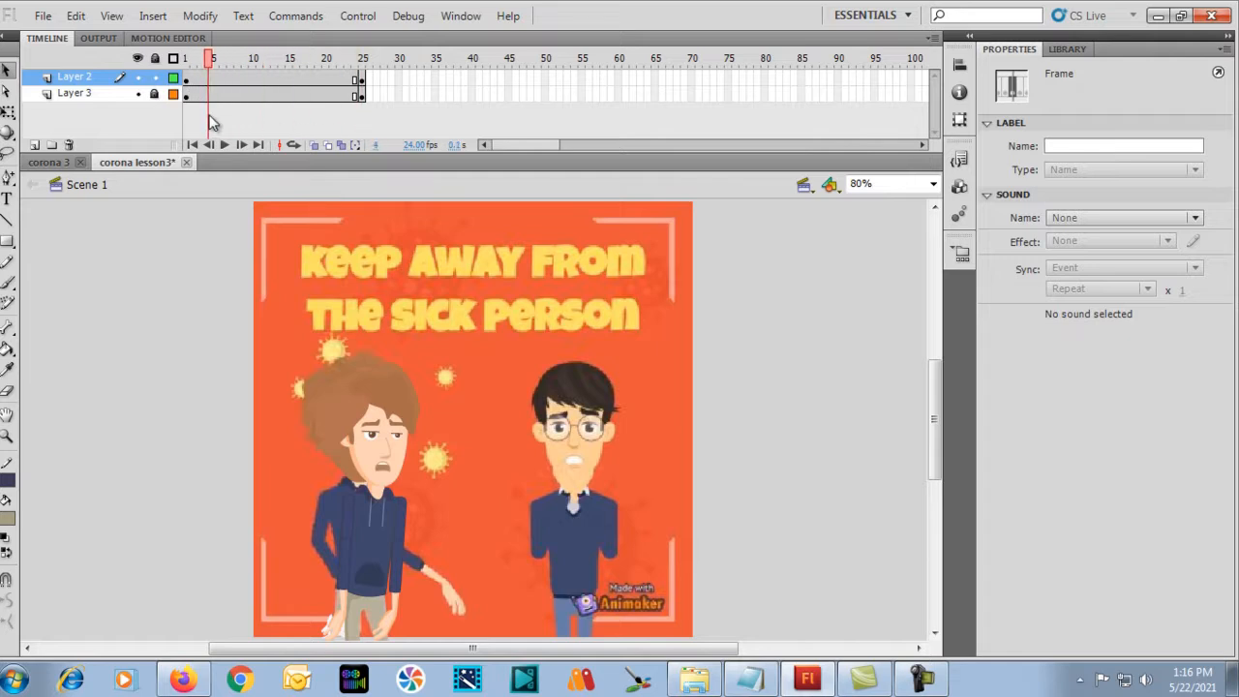
click(213, 85)
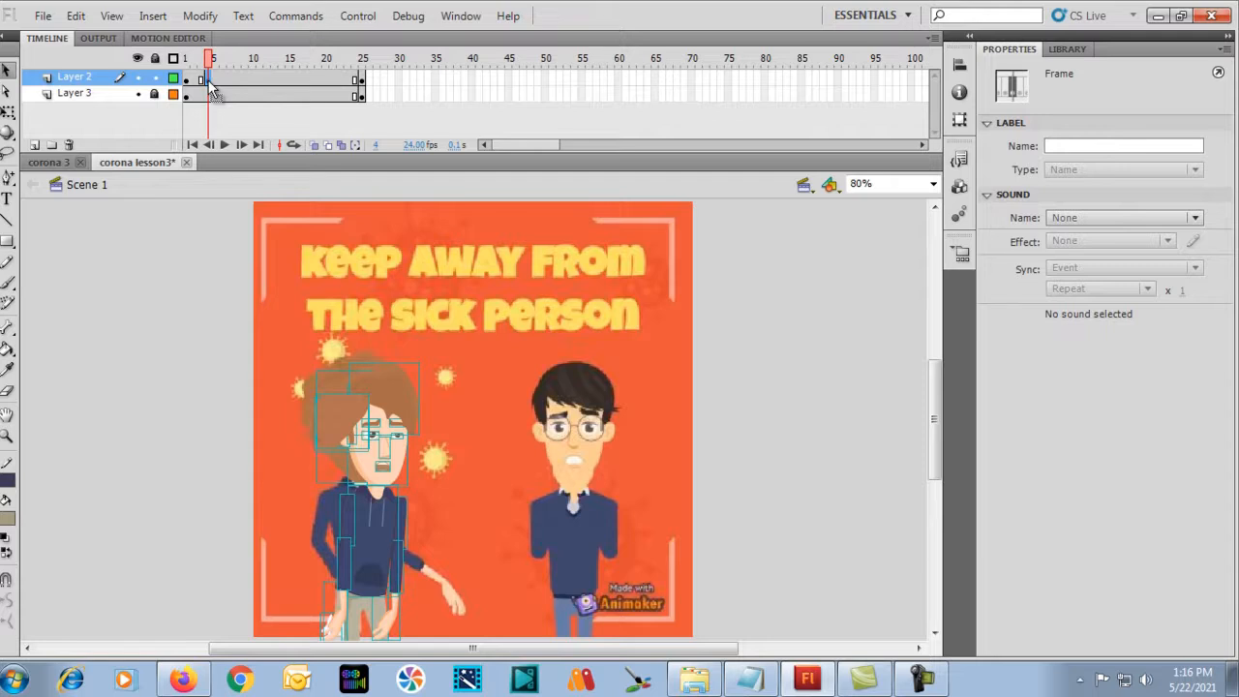
click(221, 311)
scroll(222, 311, down, 2)
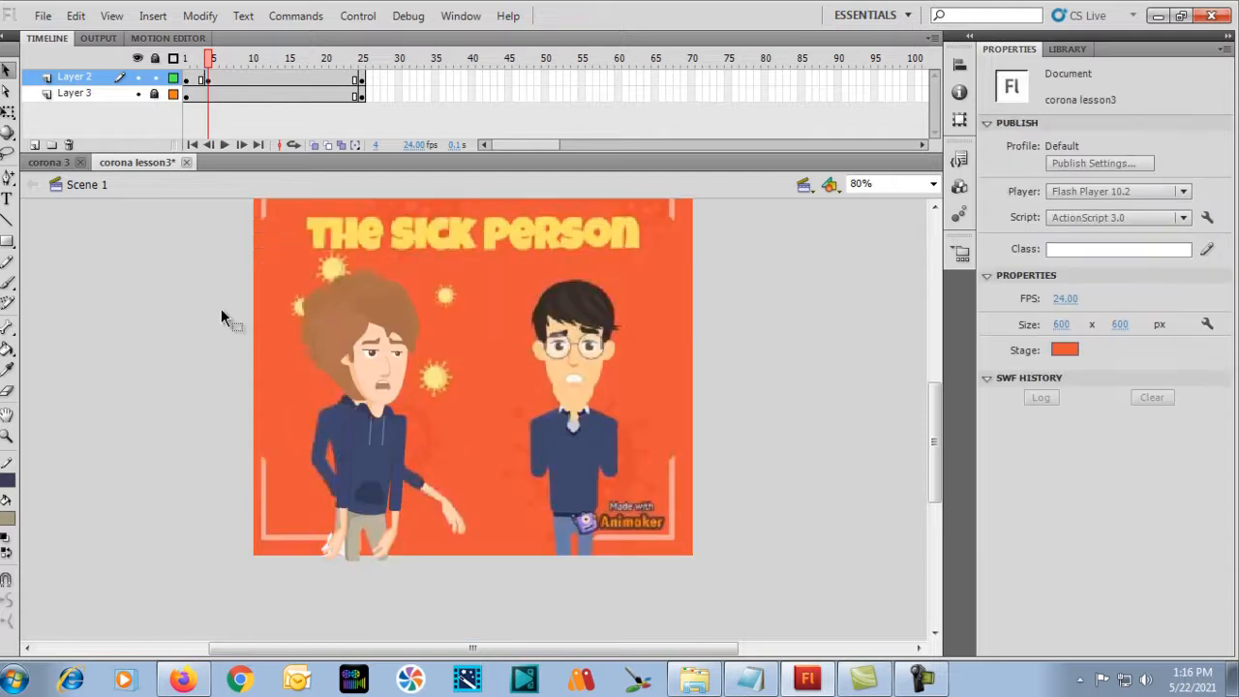
key(ctrl+minus)
key(ctrl+equal)
scroll(220, 308, down, 2)
drag(245, 290, 484, 598)
drag(372, 475, 334, 451)
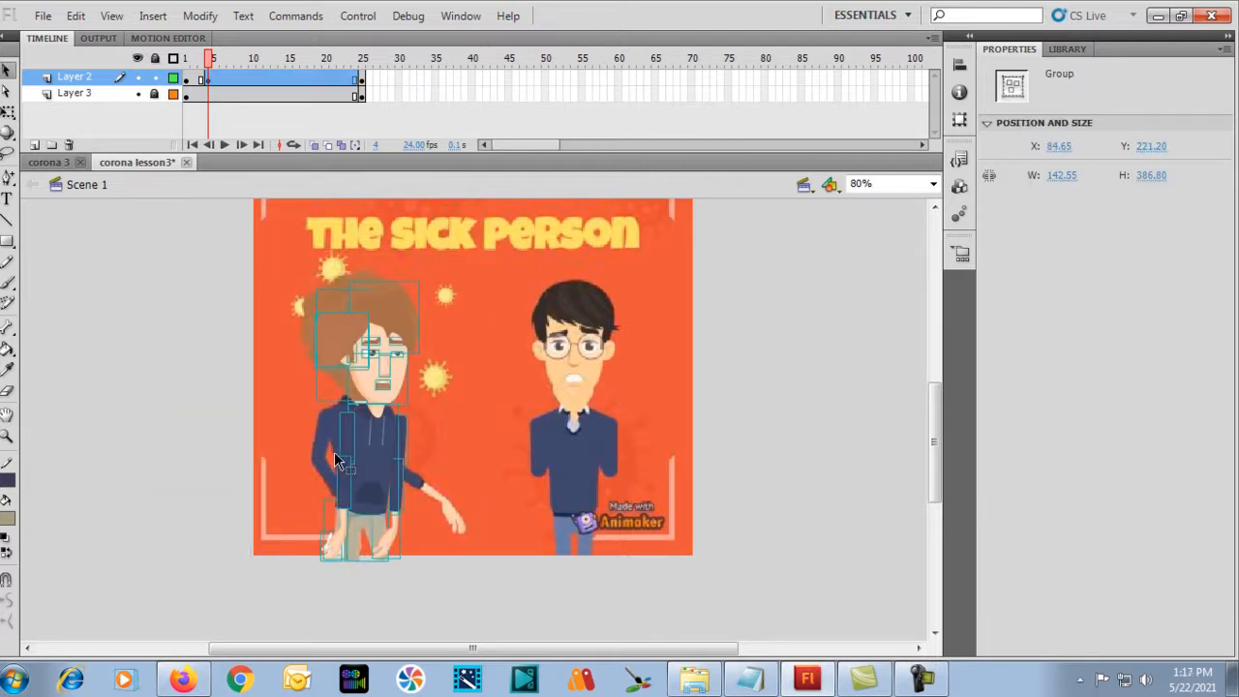
click(210, 393)
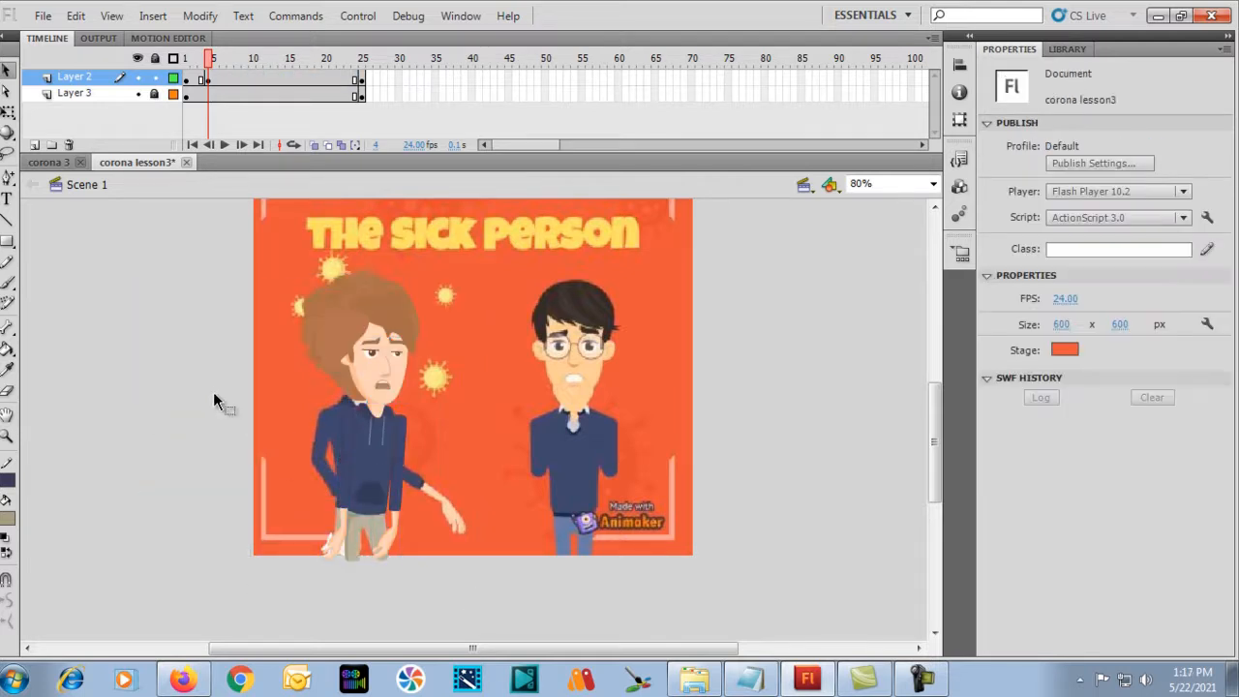
Rotate the drawn arm nearest the outstretched reference arm outward around its shoulder with Free Transform, including its hand, forearm and upper arm.
key(ctrl+equal)
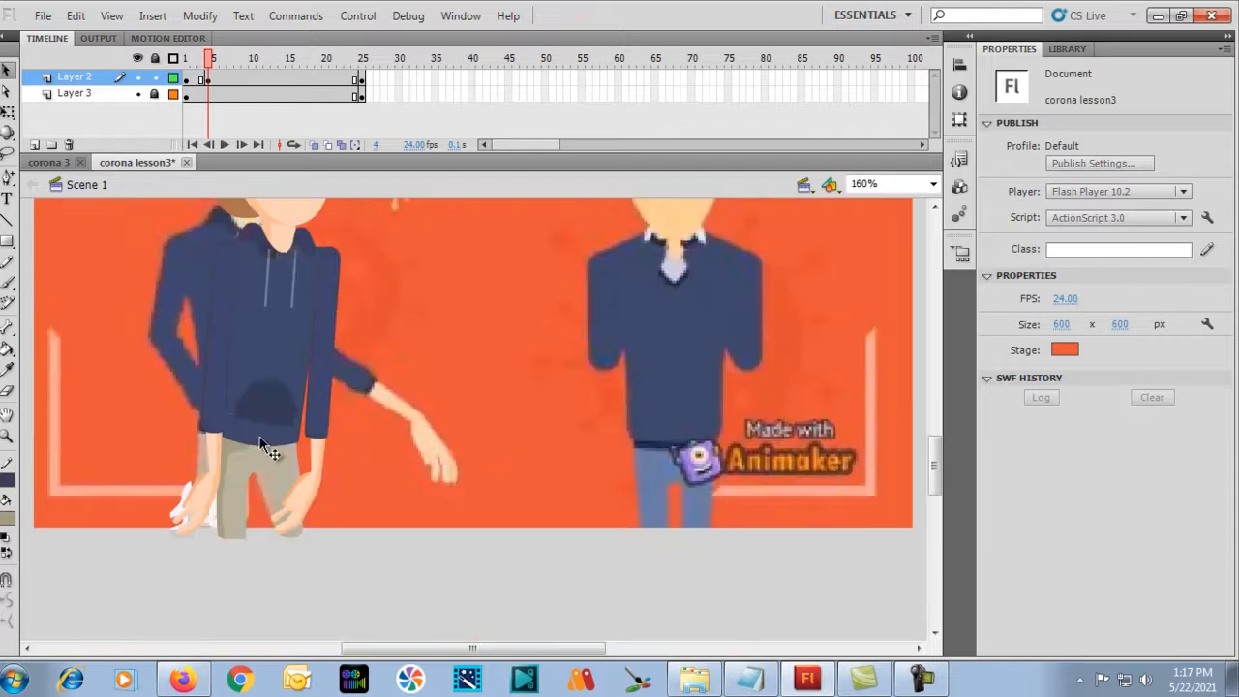
click(310, 479)
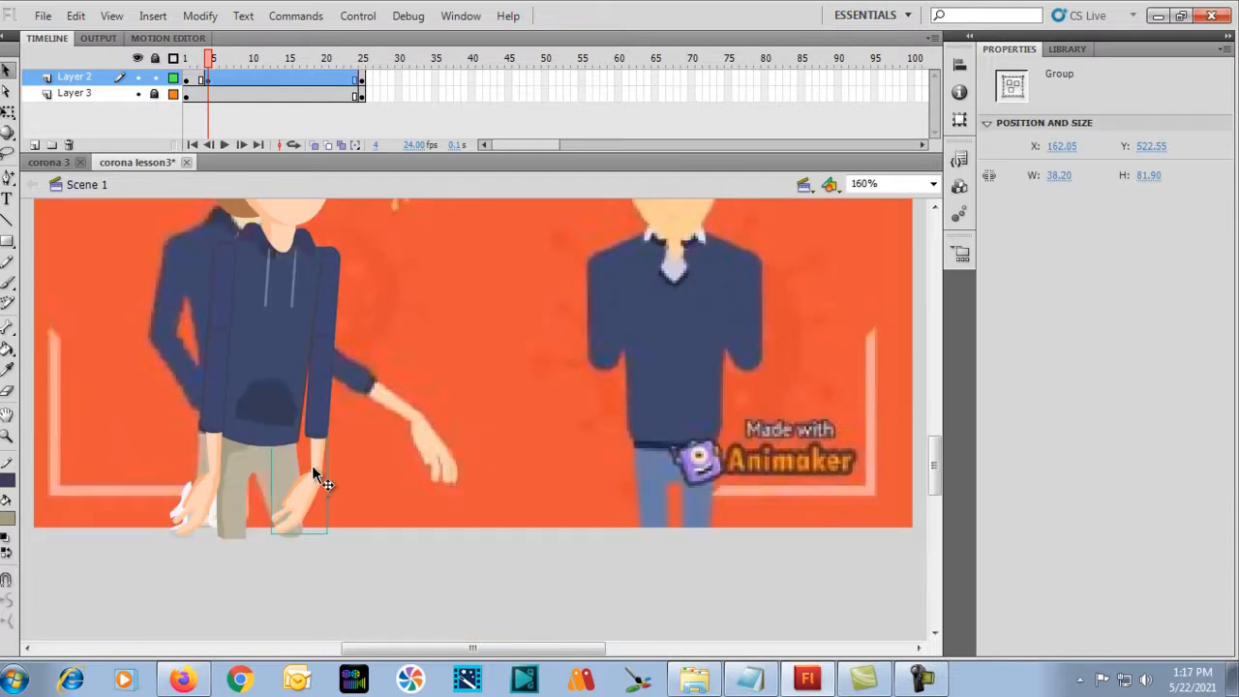
shift+click(322, 432)
shift+click(334, 313)
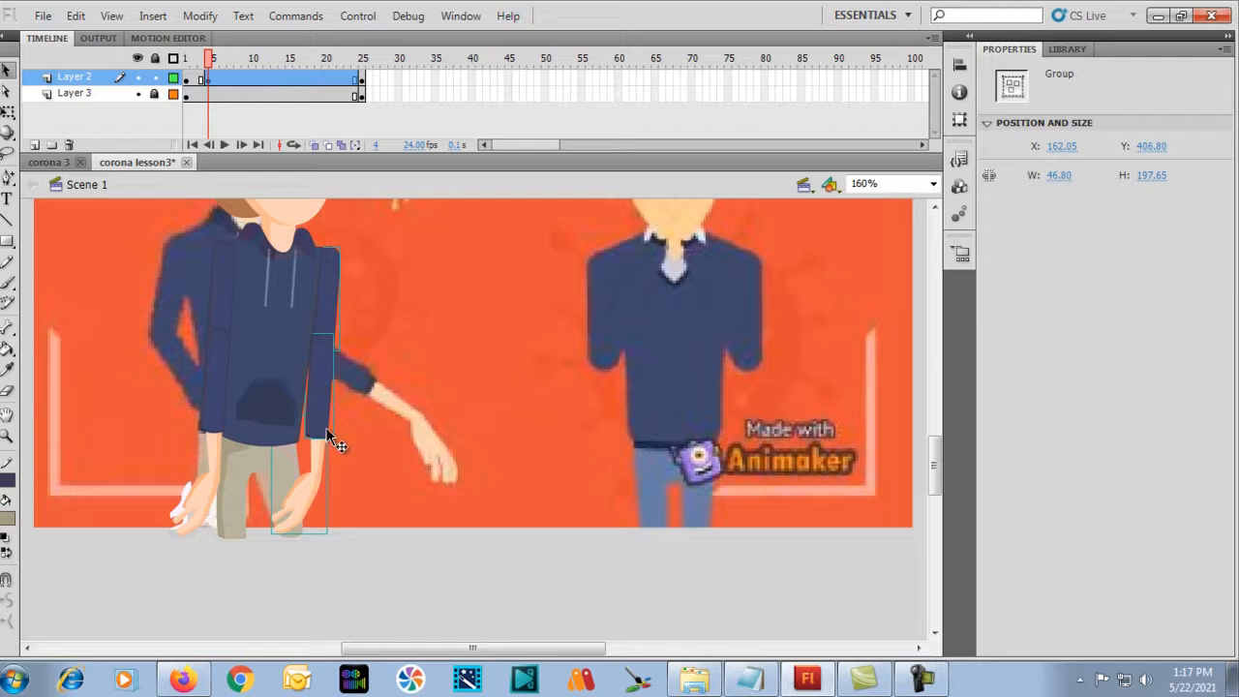
click(8, 113)
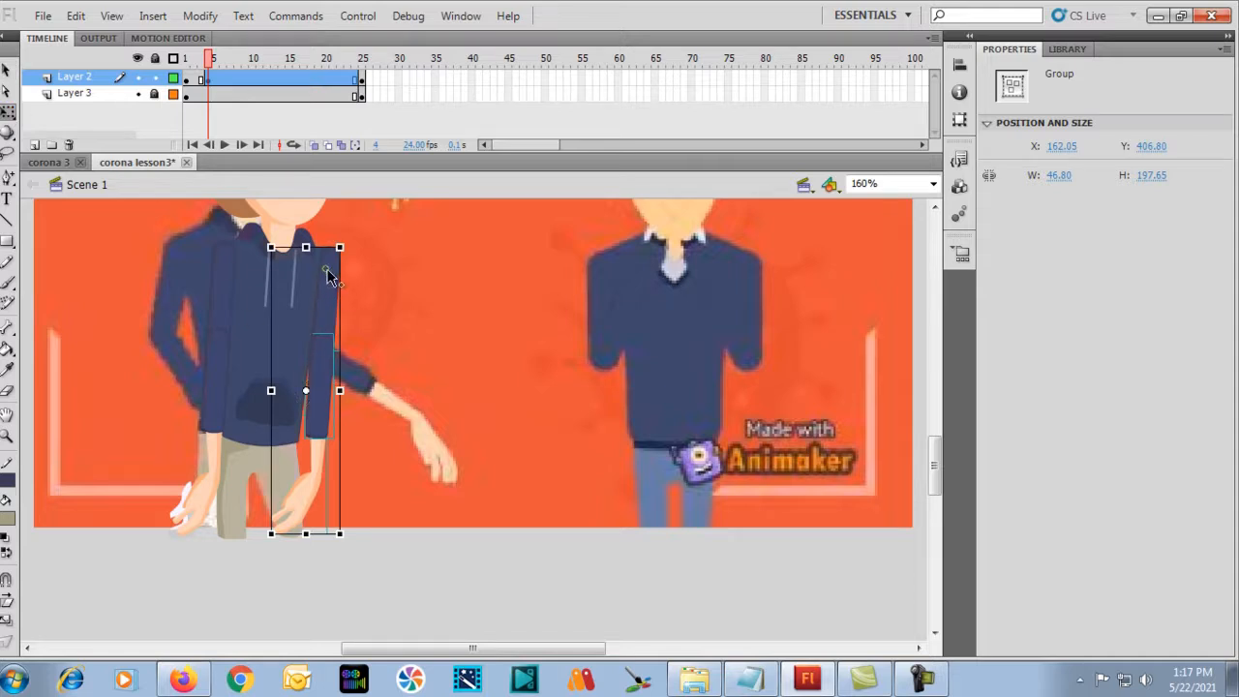
drag(327, 261, 326, 256)
drag(350, 535, 520, 502)
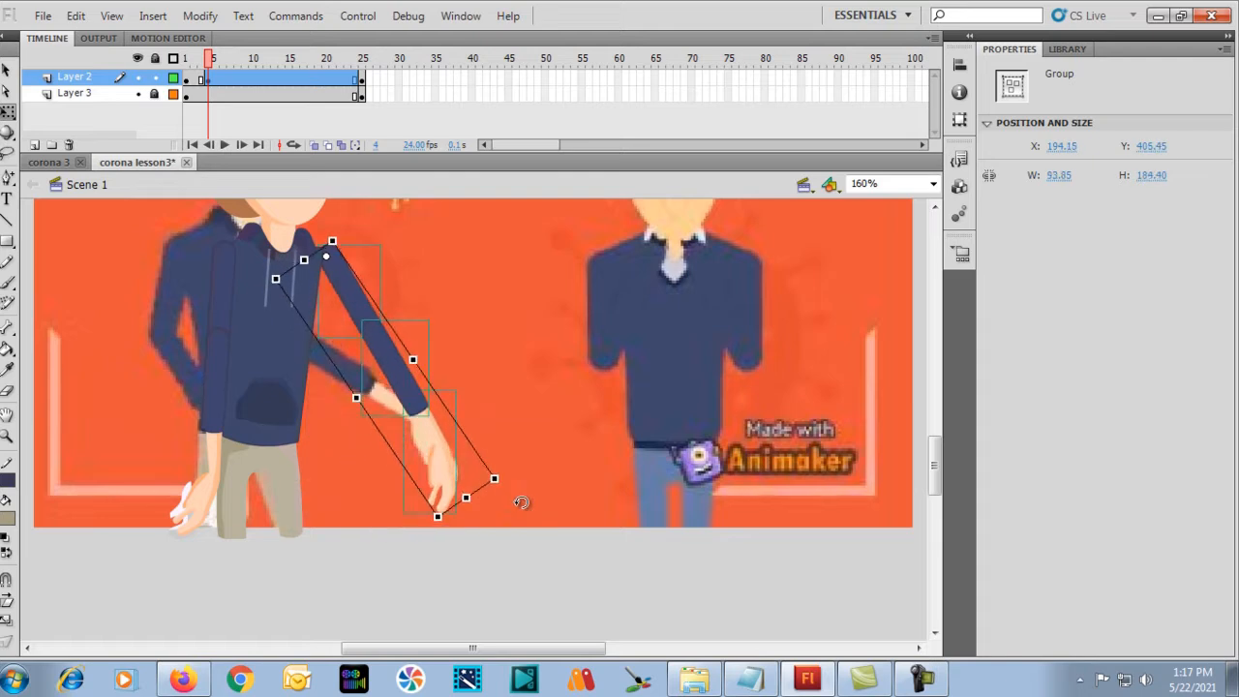
Undo the accidental torso move and the outward rotation of the arm, back to its hanging pose.
scroll(521, 502, up, 2)
drag(287, 460, 533, 391)
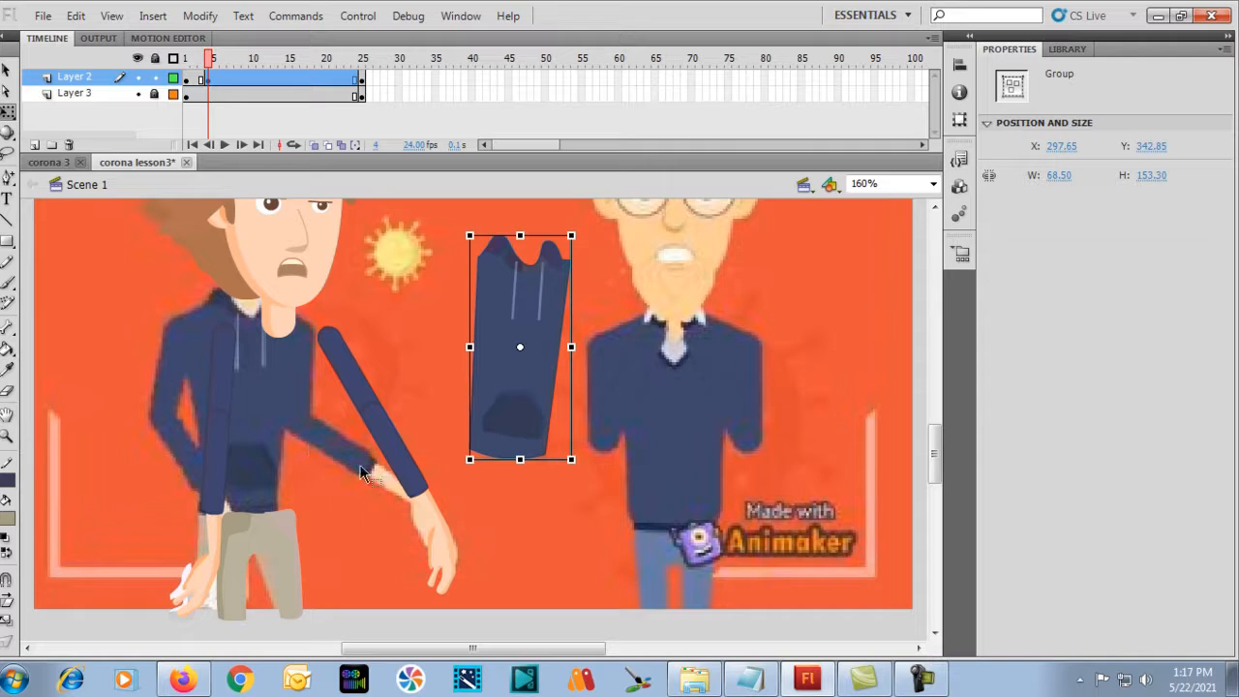
key(ctrl+z)
key(ctrl+z)
key(ctrl+z)
key(ctrl+z)
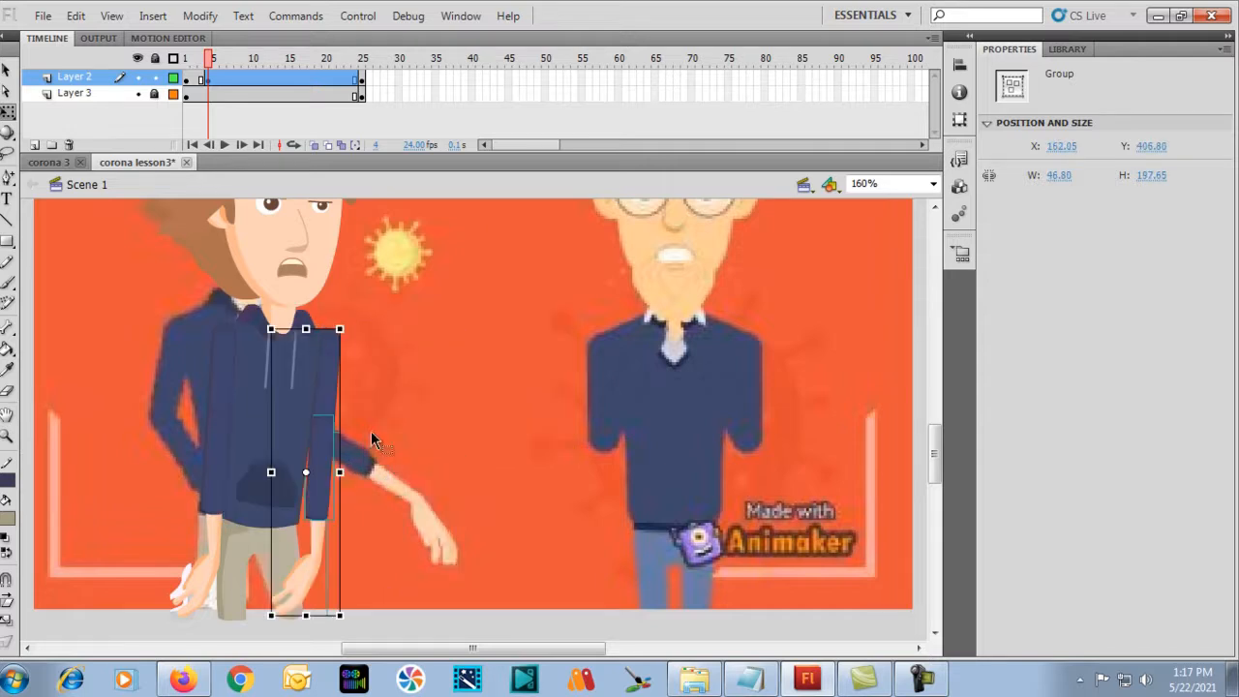
Rotate the forearm and hand nearest the outstretched reference arm outward around the elbow with Free Transform.
click(369, 380)
click(329, 455)
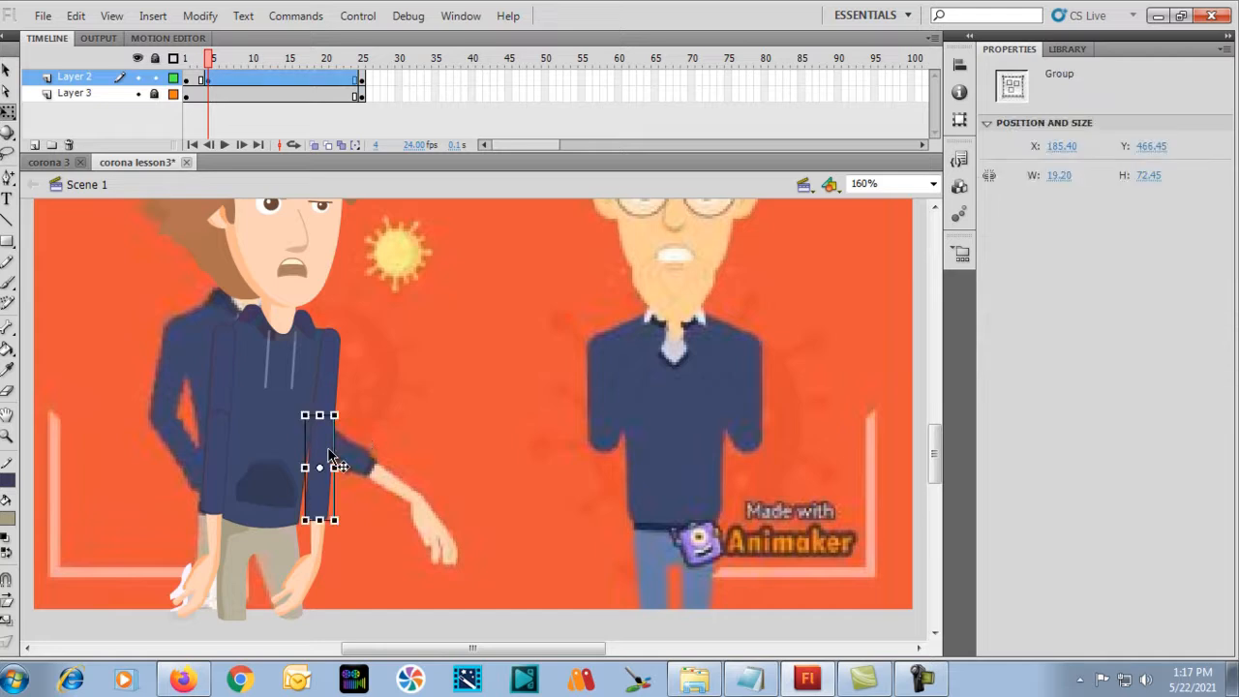
click(309, 561)
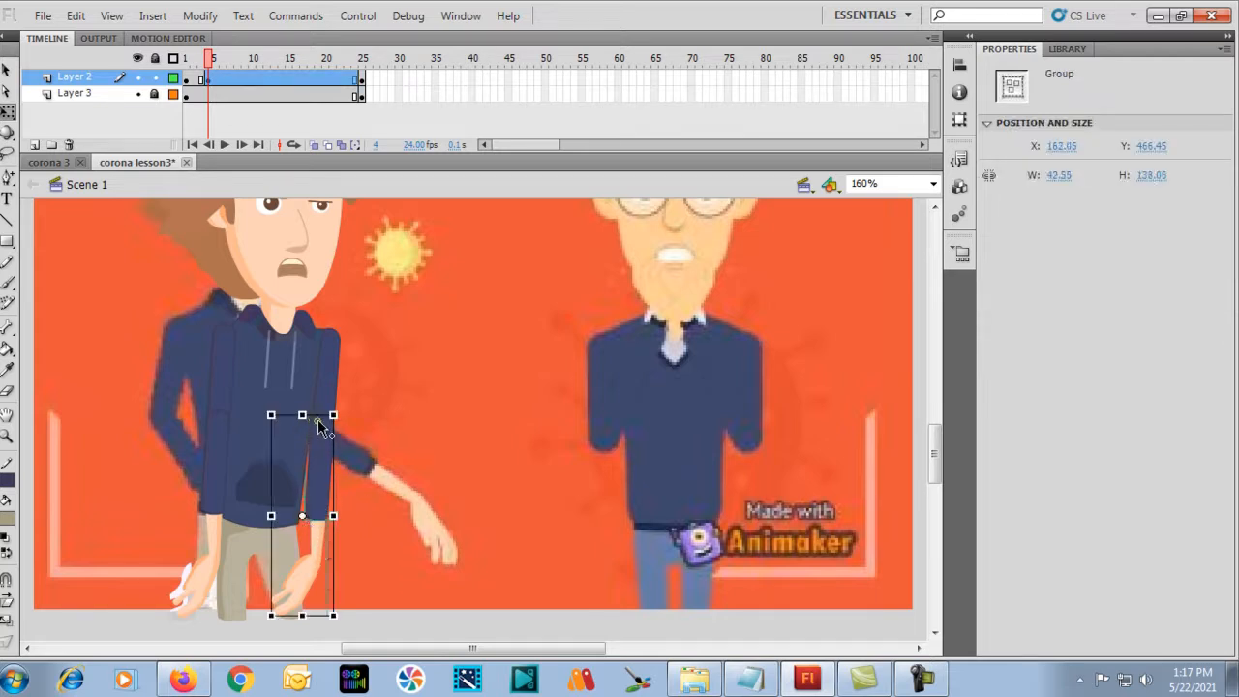
scroll(331, 563, down, 3)
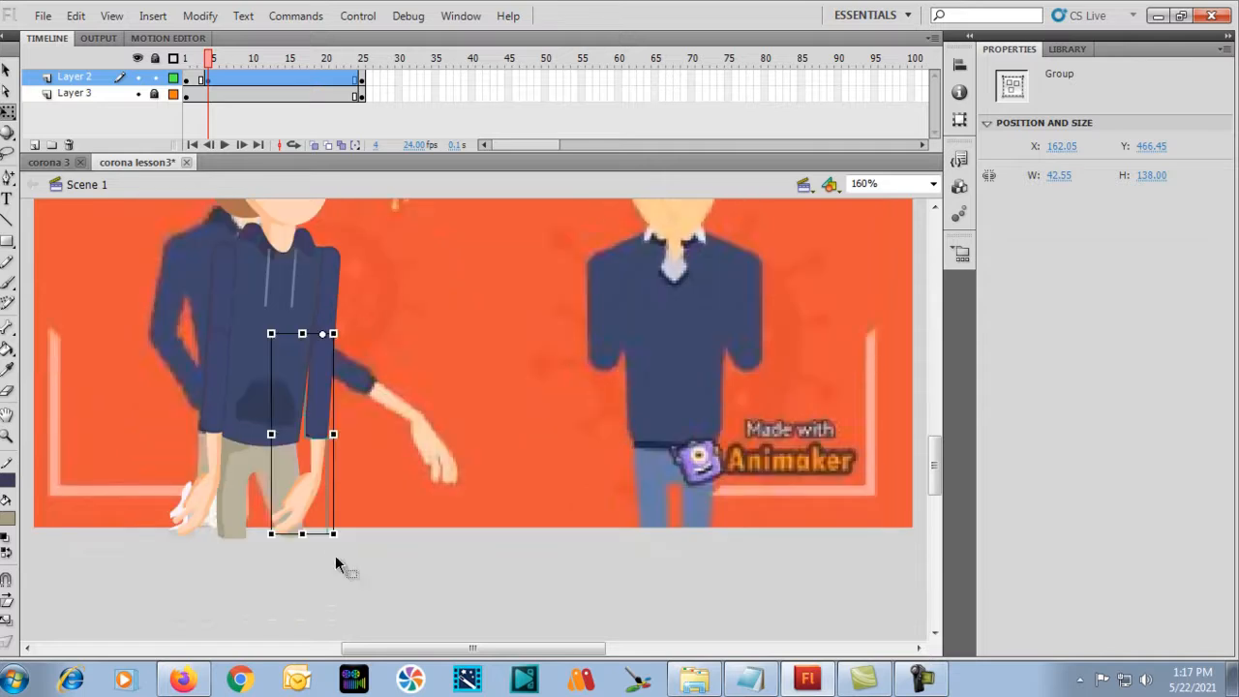
drag(337, 534, 484, 457)
click(471, 358)
scroll(471, 358, up, 3)
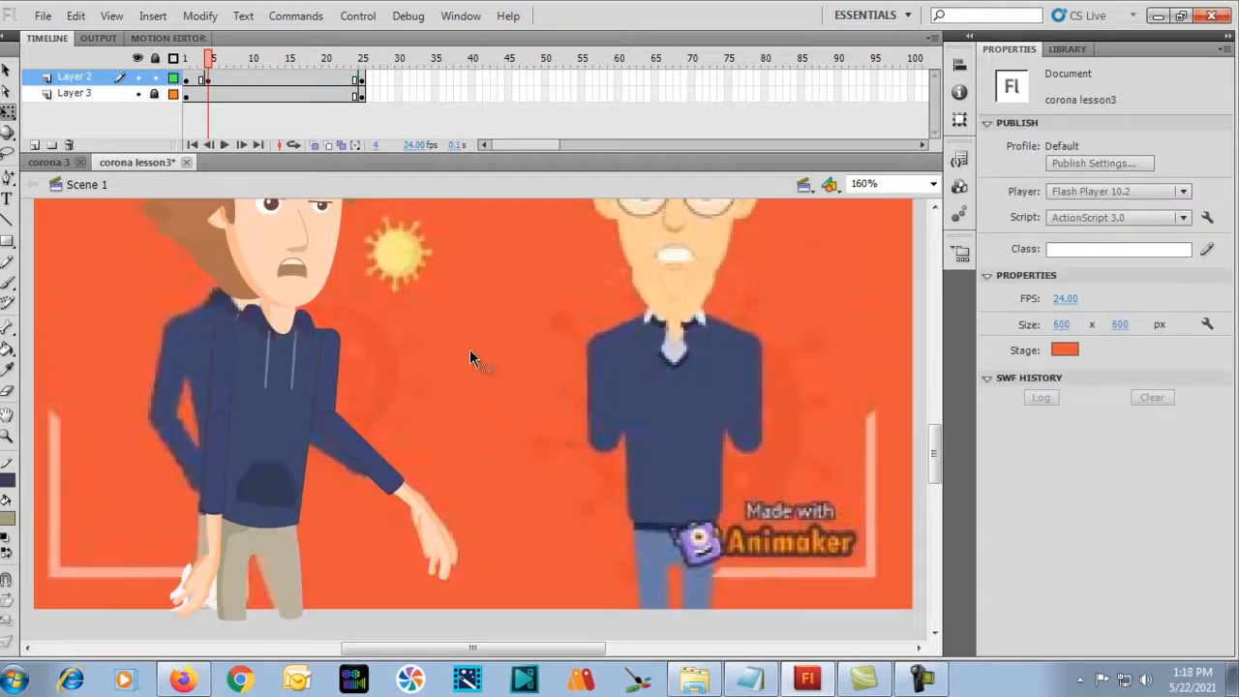
Move the whole character off the stage into the empty area beside its reference figure and save the file.
key(ctrl+minus)
drag(228, 267, 453, 560)
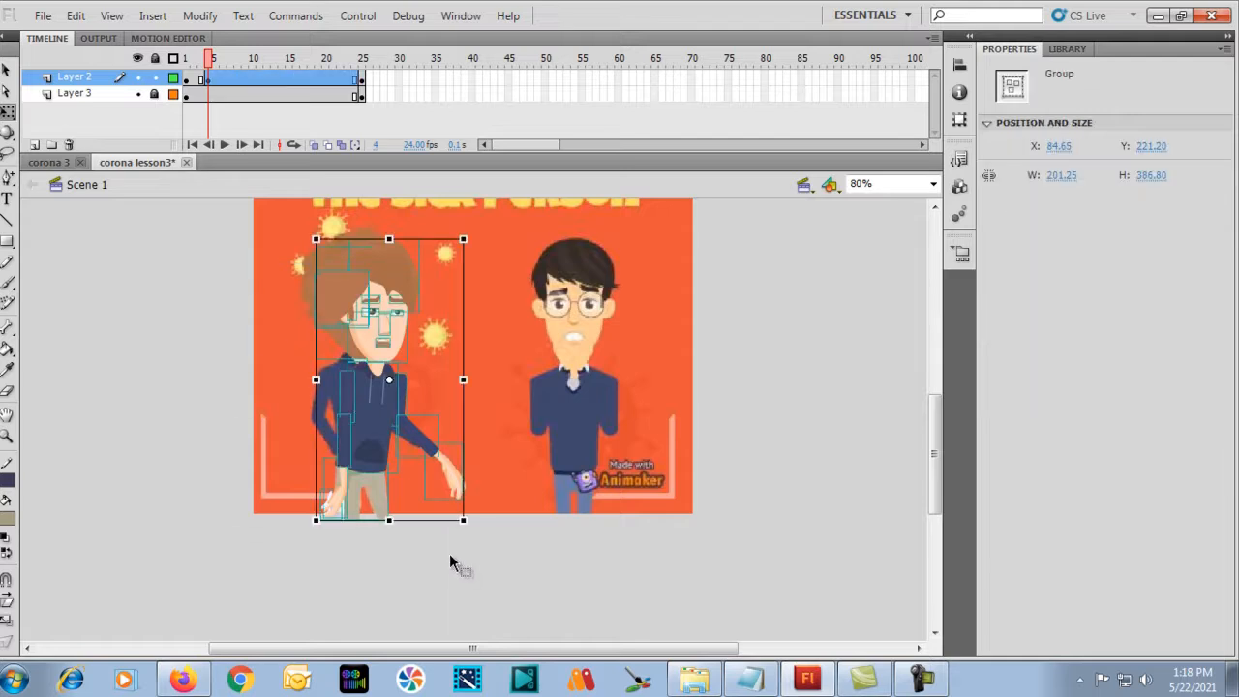
drag(354, 387, 129, 381)
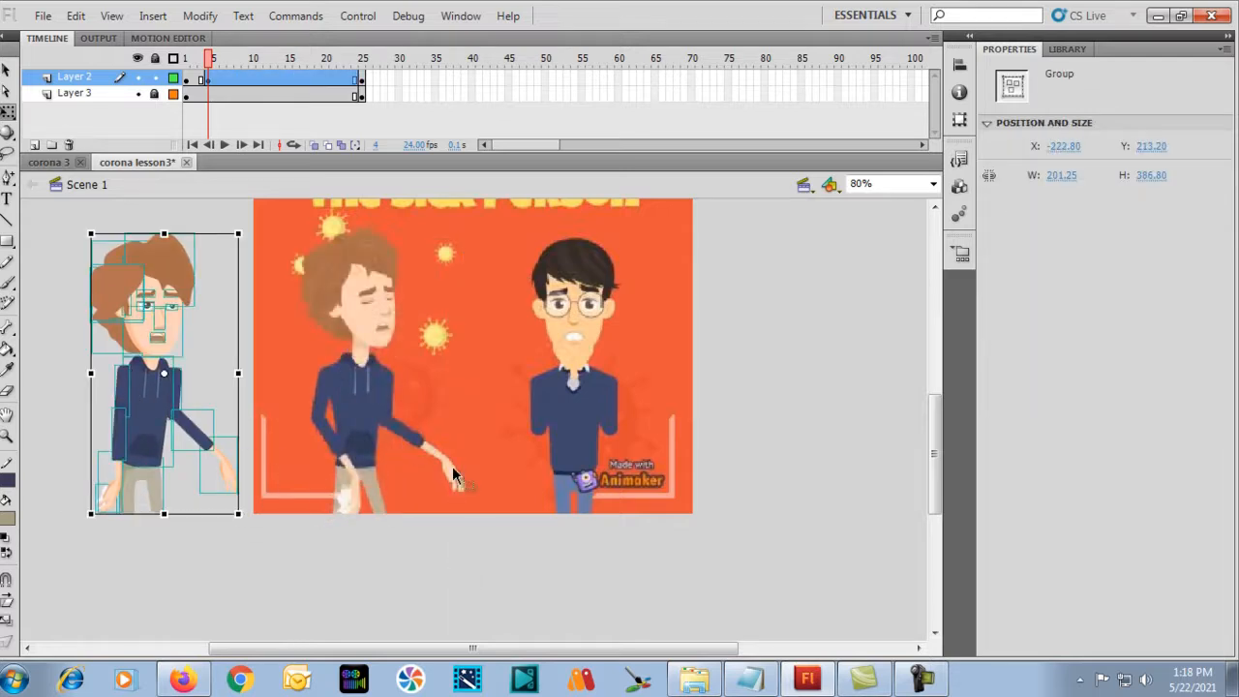
click(252, 578)
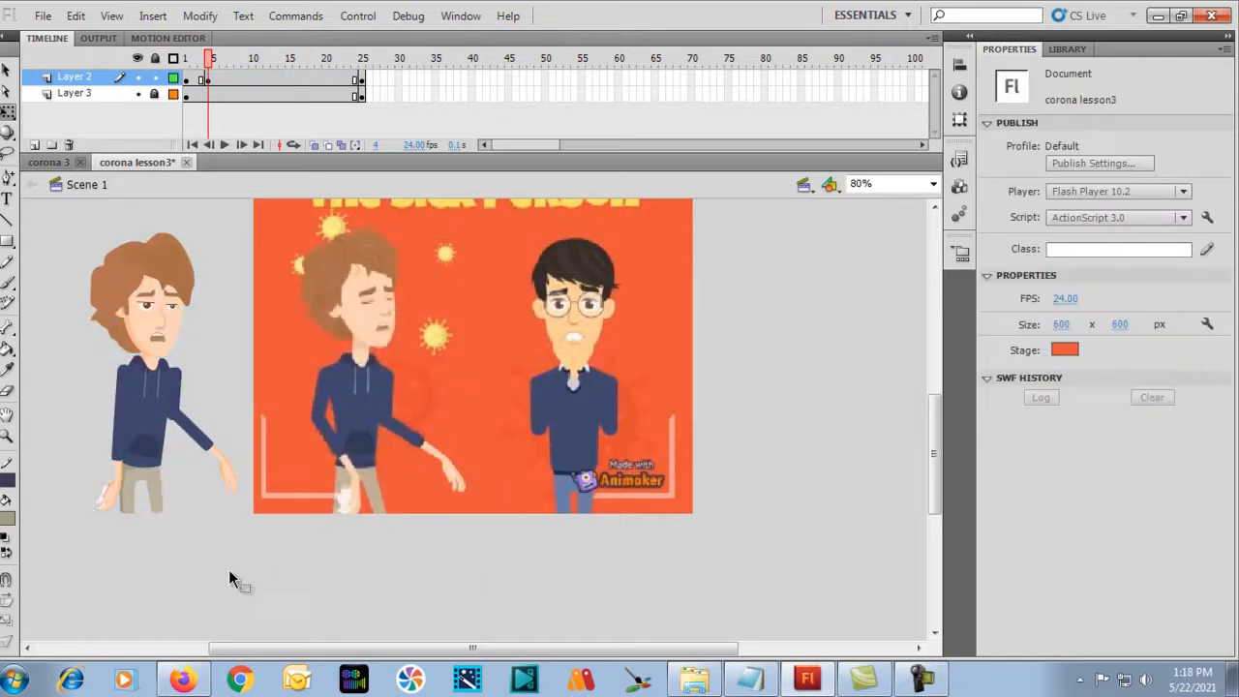
click(117, 435)
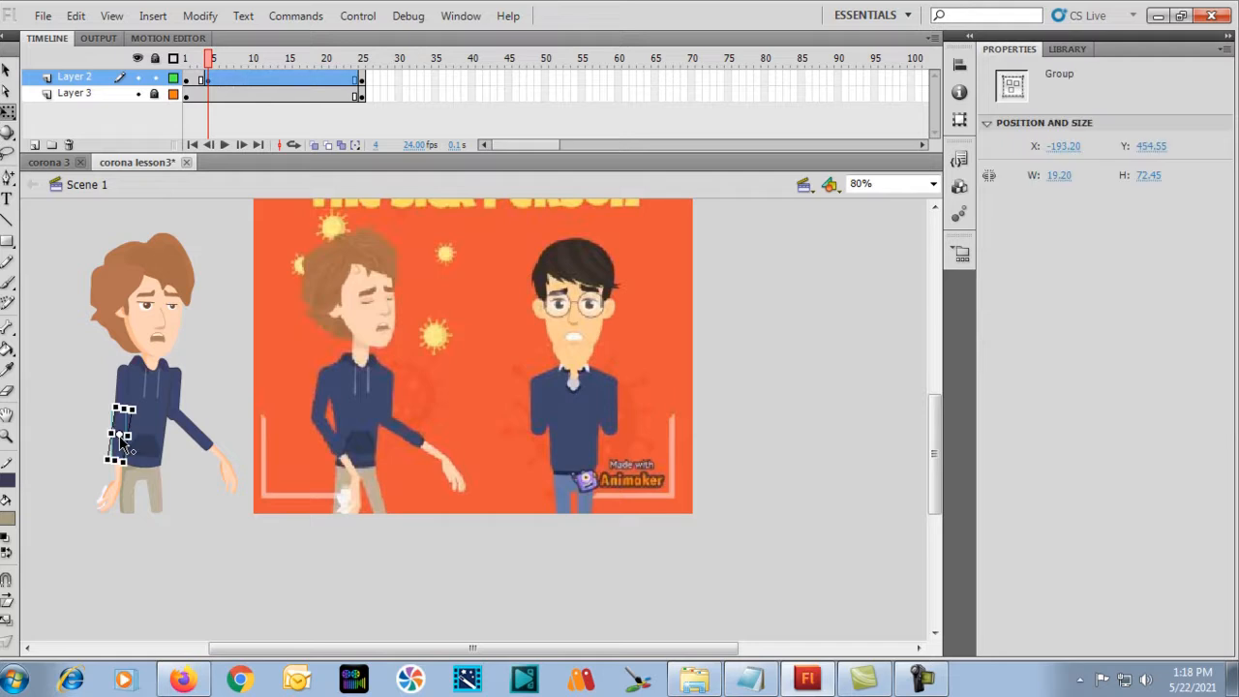
key(ctrl+s)
click(112, 494)
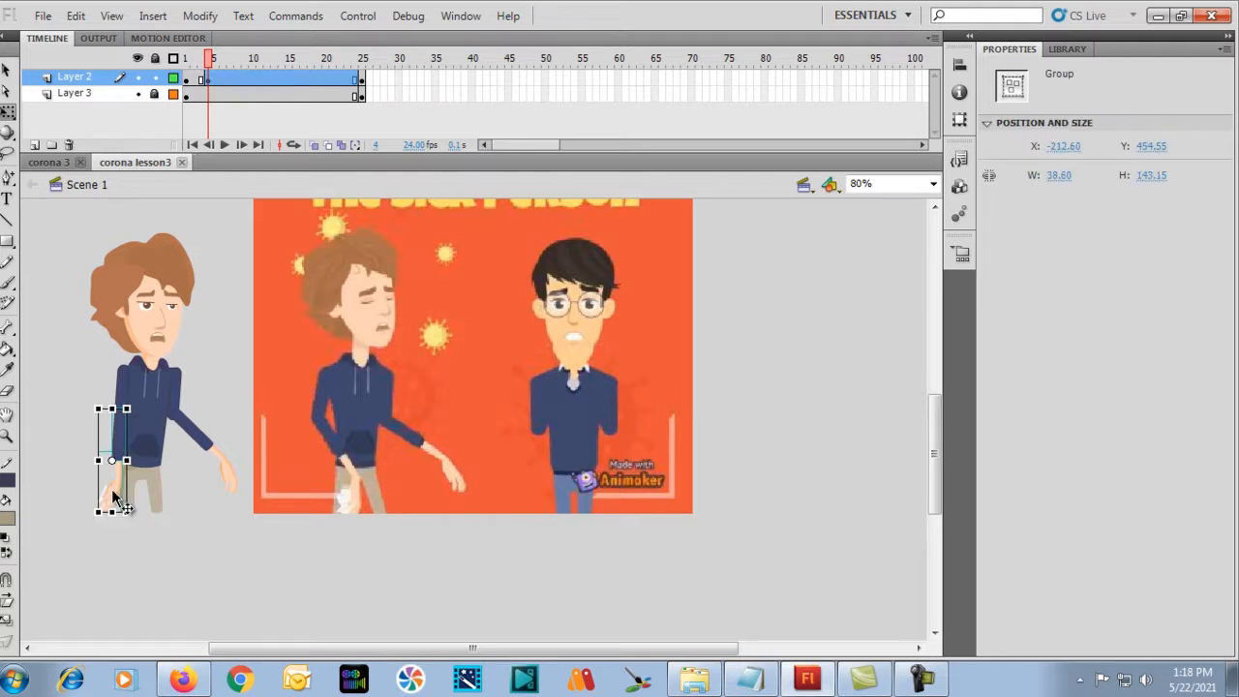
key(ctrl+=)
click(410, 491)
drag(405, 472, 467, 515)
click(483, 376)
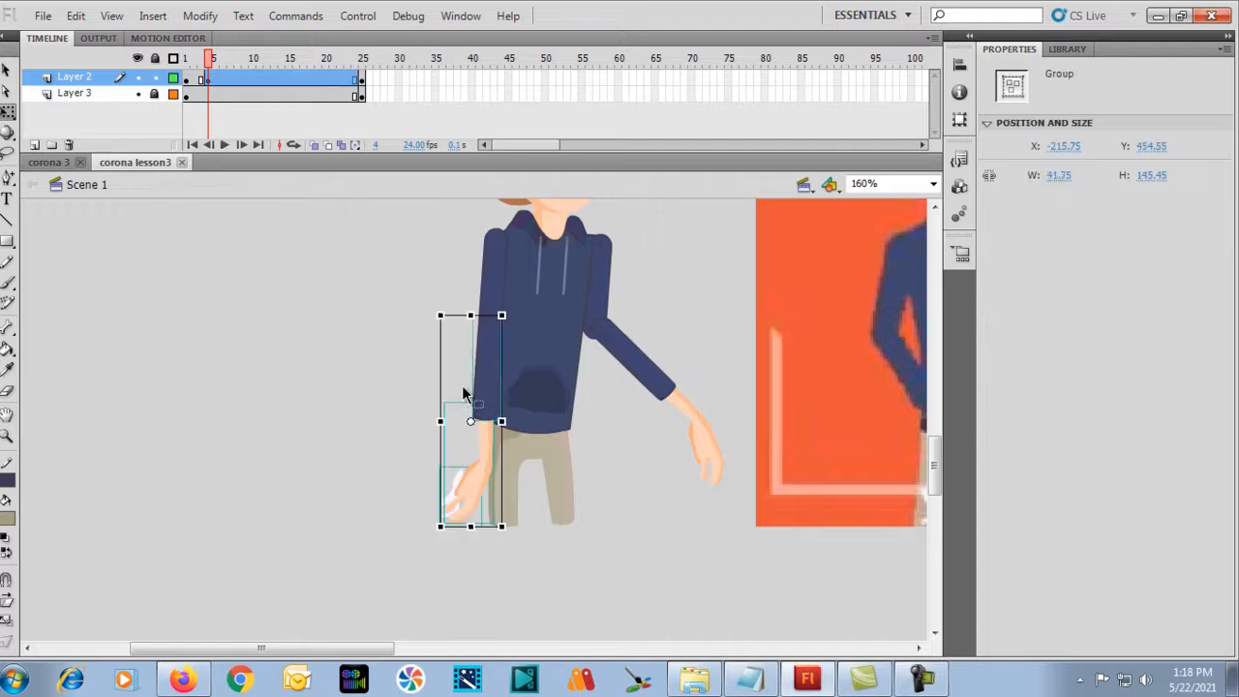
key(ctrl+minus)
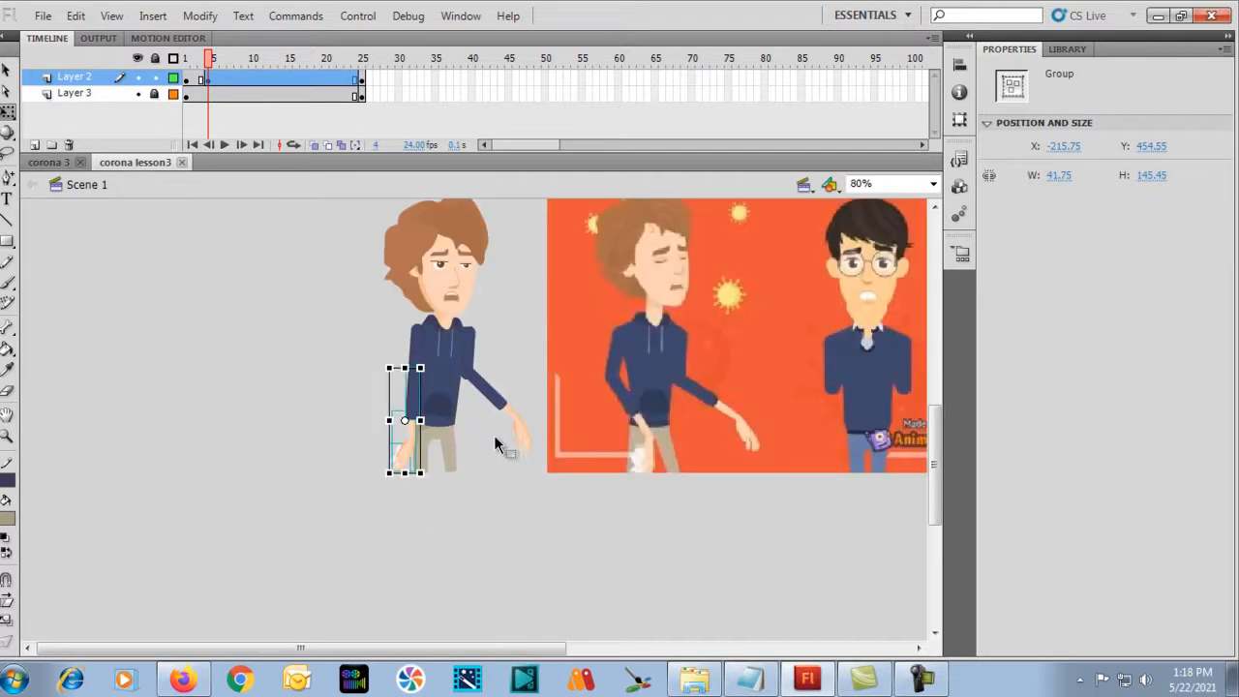
click(429, 477)
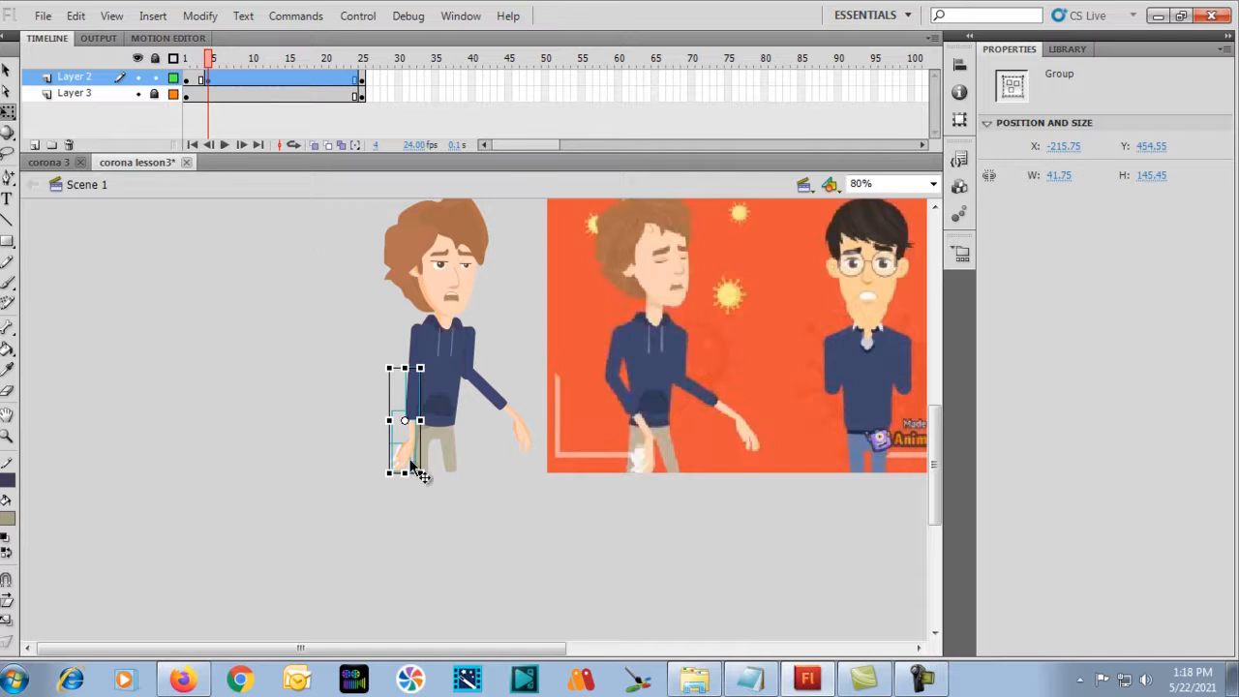
click(409, 386)
drag(407, 423, 410, 376)
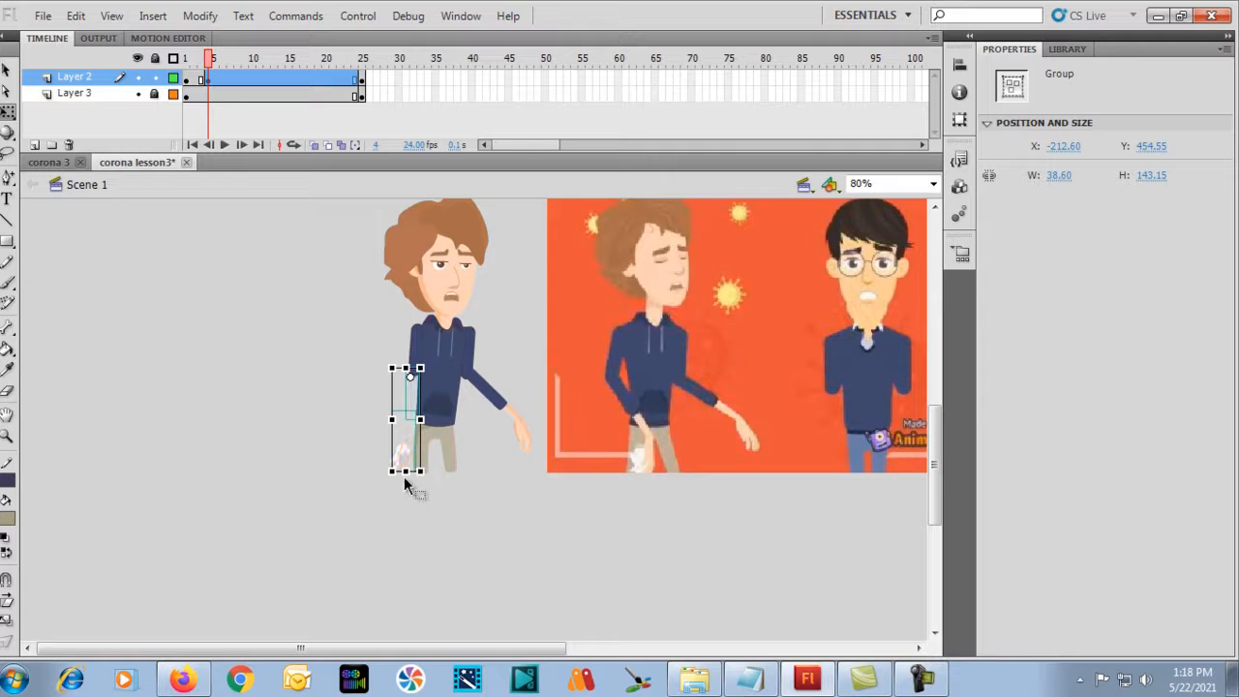
drag(426, 476, 451, 476)
shift+click(416, 375)
key(ctrl+=)
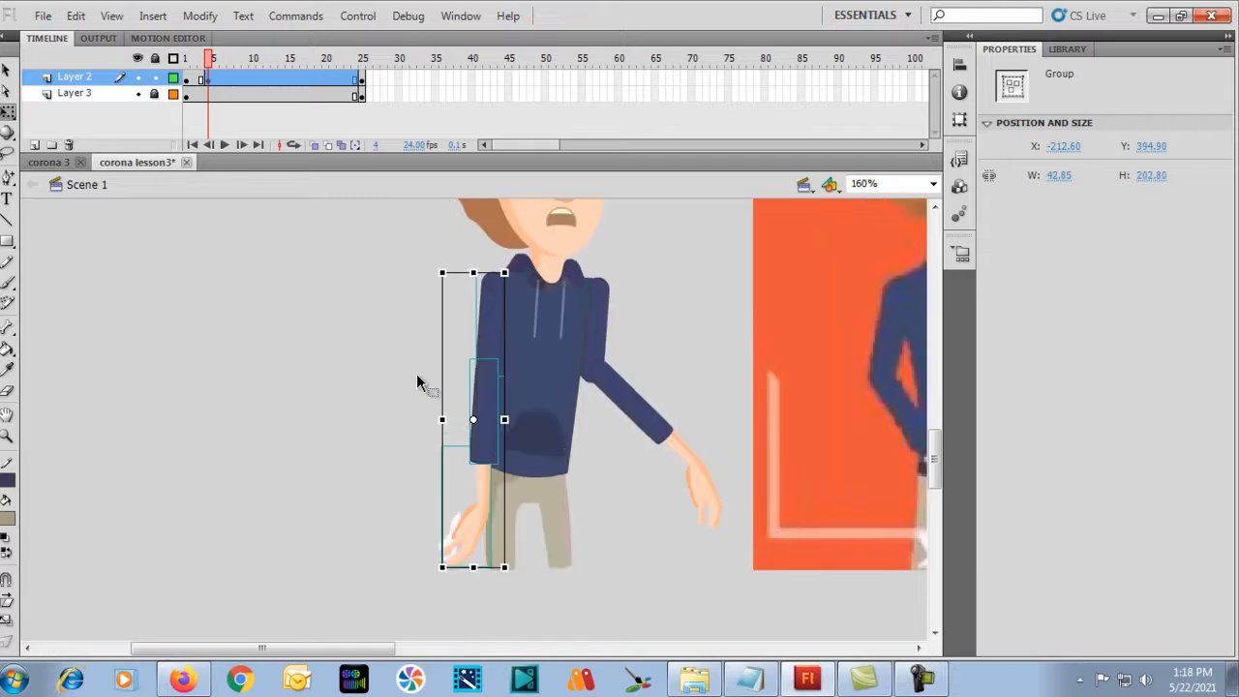
Rotate the other arm's forearm, hand and tissue together around the elbow so the hand swings in front of the trousers.
click(413, 418)
click(480, 526)
drag(393, 525, 474, 576)
shift+click(484, 435)
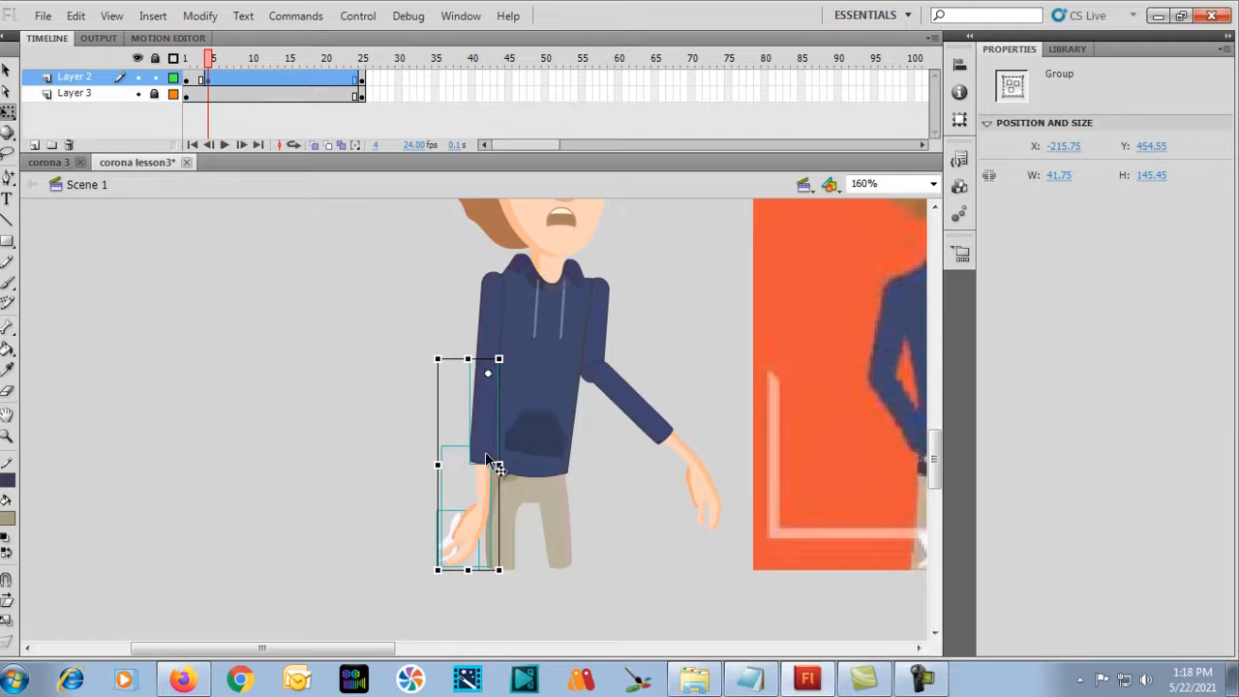
key(ctrl+minus)
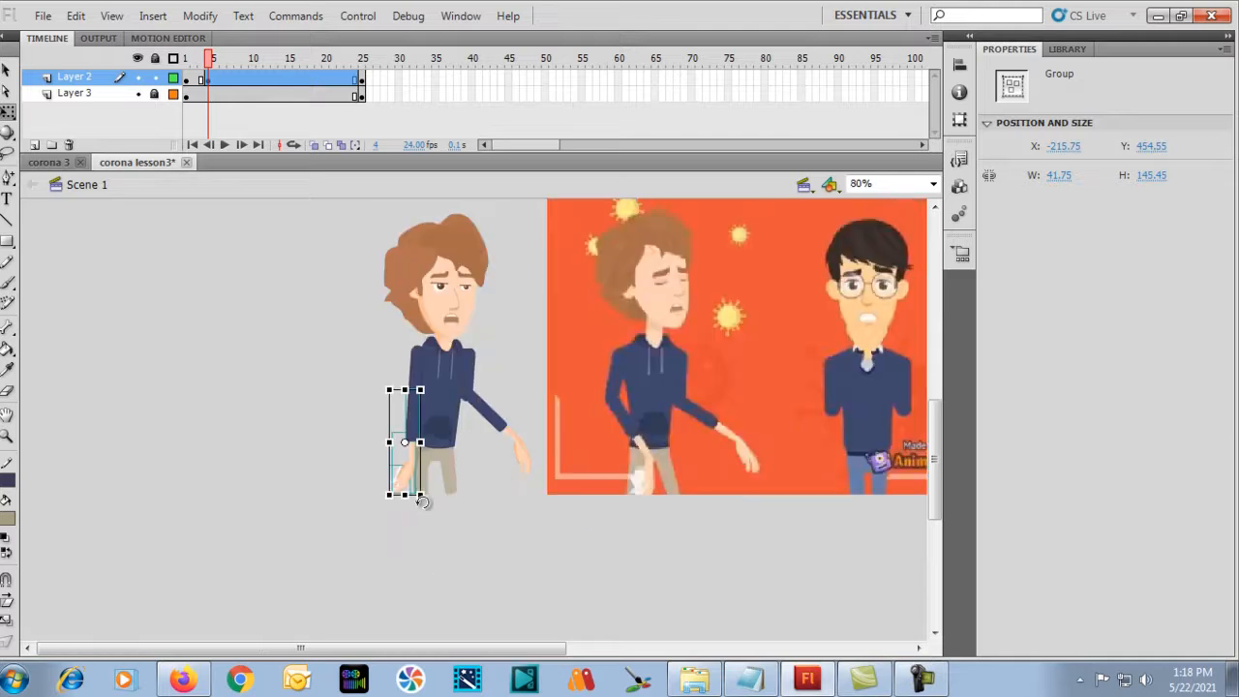
drag(423, 498, 459, 509)
key(ctrl+z)
drag(417, 407, 413, 398)
drag(428, 494, 470, 504)
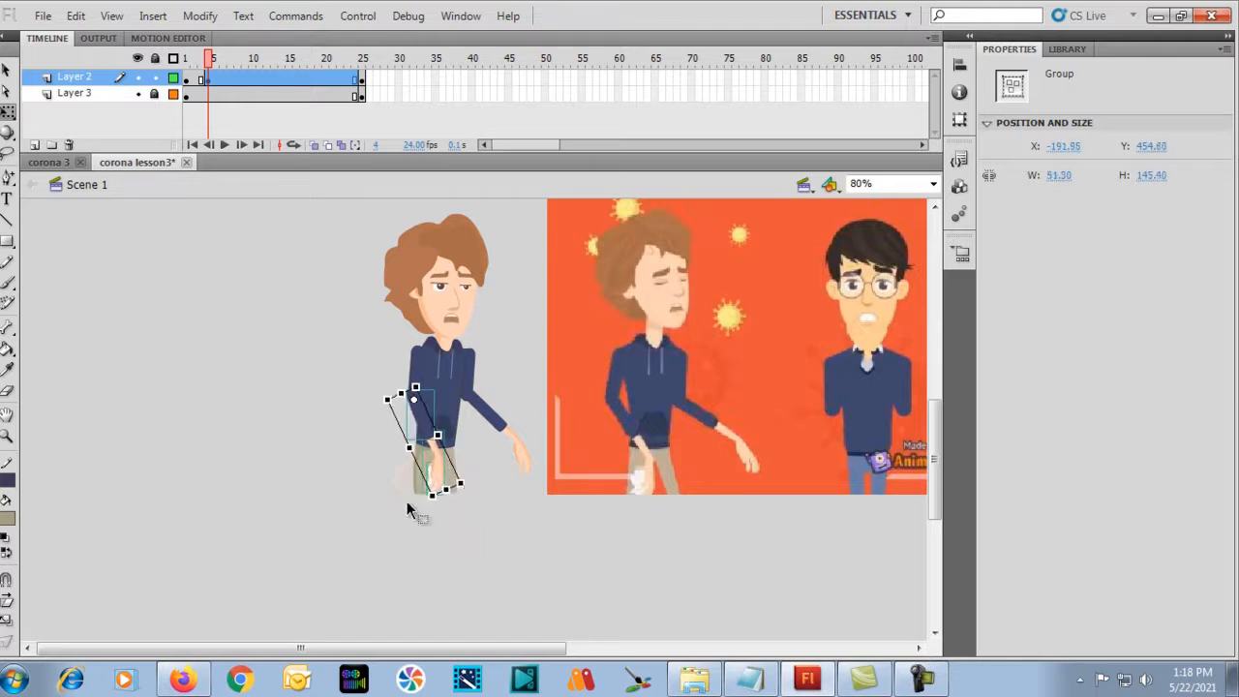
click(283, 458)
Nudge the bent forearm, hand and tissue 3 px right to align the elbow with the upper arm.
scroll(284, 458, up, 2)
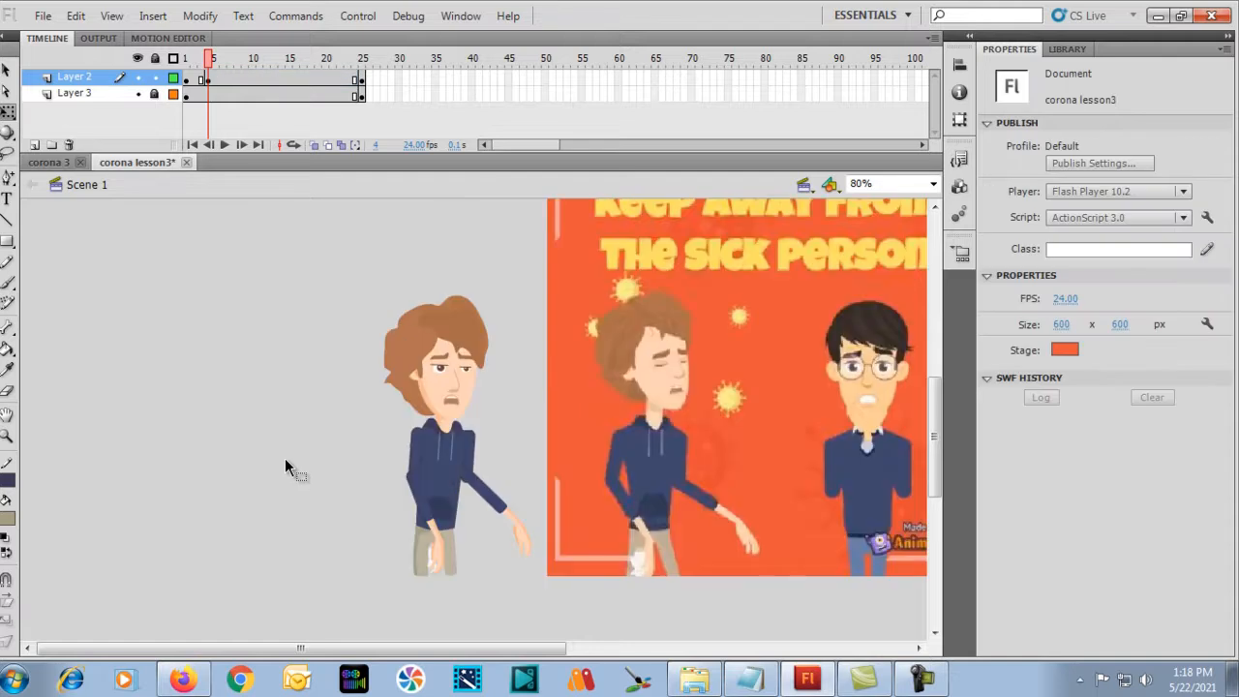
key(ctrl+equal)
key(ctrl+equal)
scroll(284, 458, down, 5)
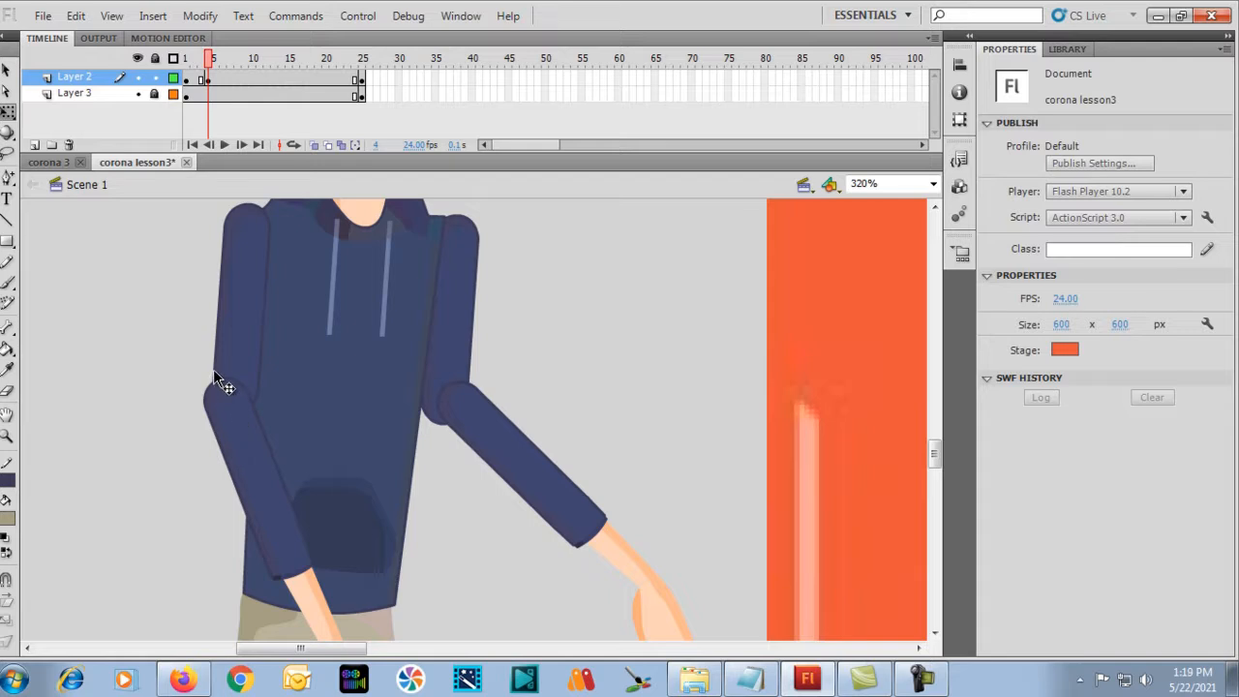
scroll(214, 372, down, 2)
click(213, 369)
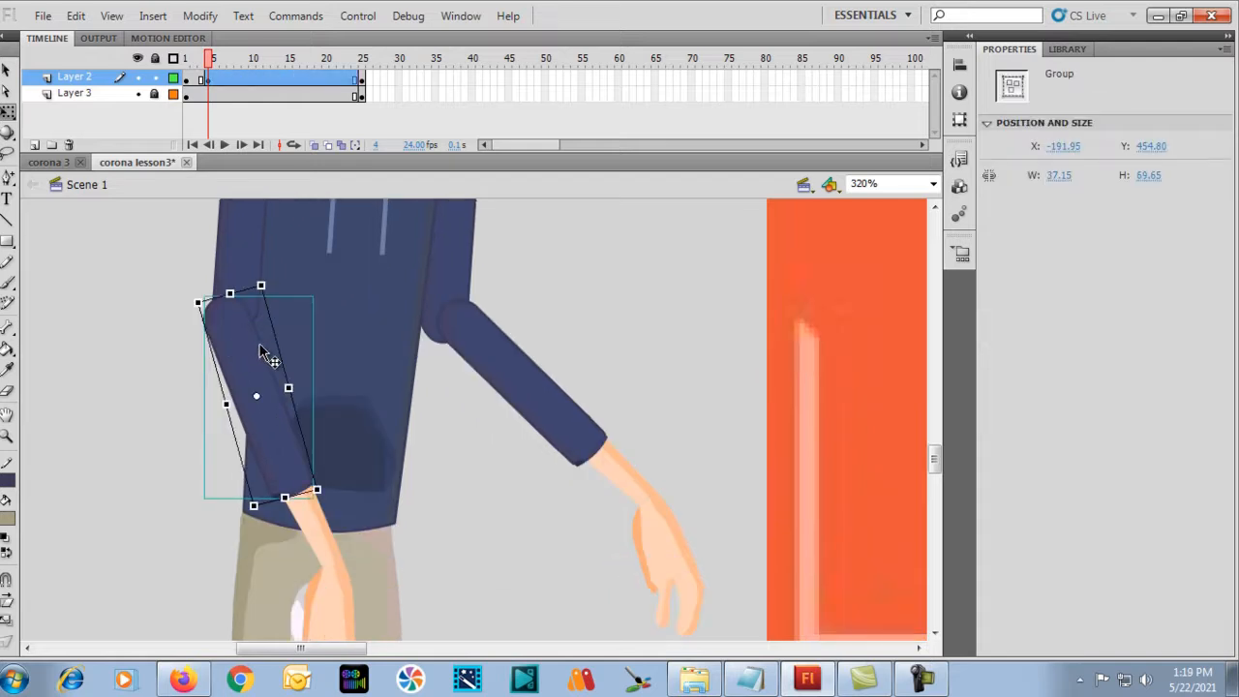
click(296, 519)
scroll(296, 519, down, 2)
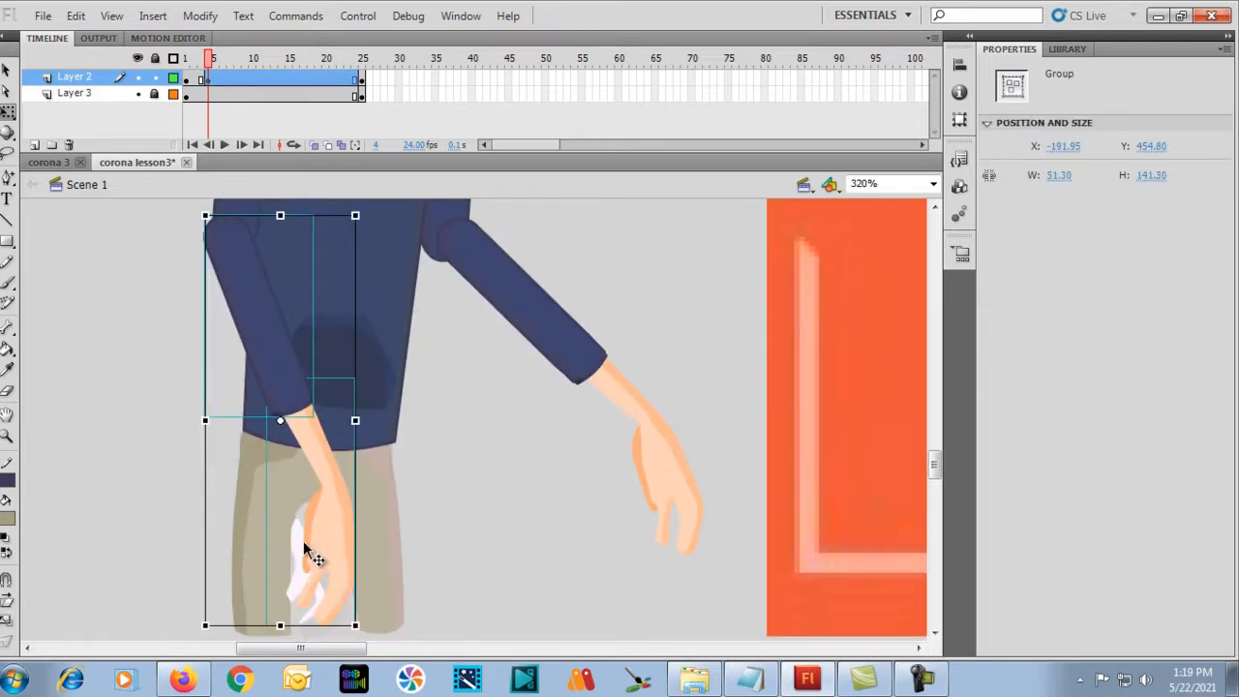
shift+click(296, 544)
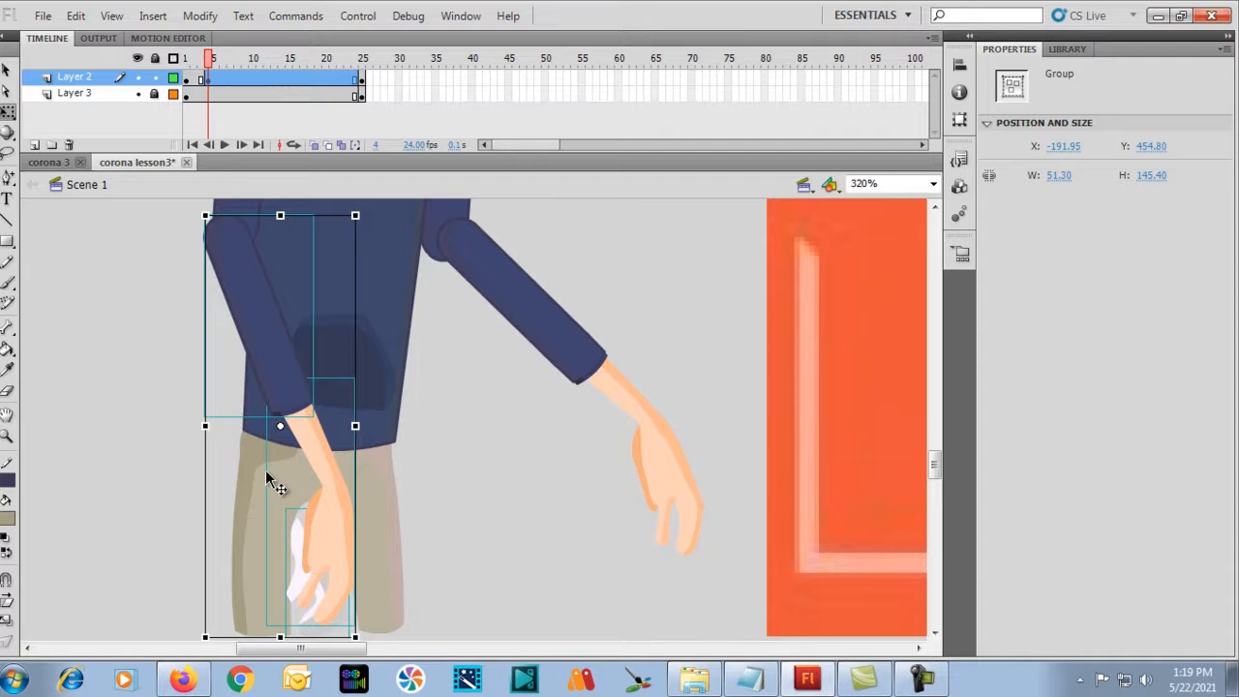
key(Right)
key(Right)
key(Right)
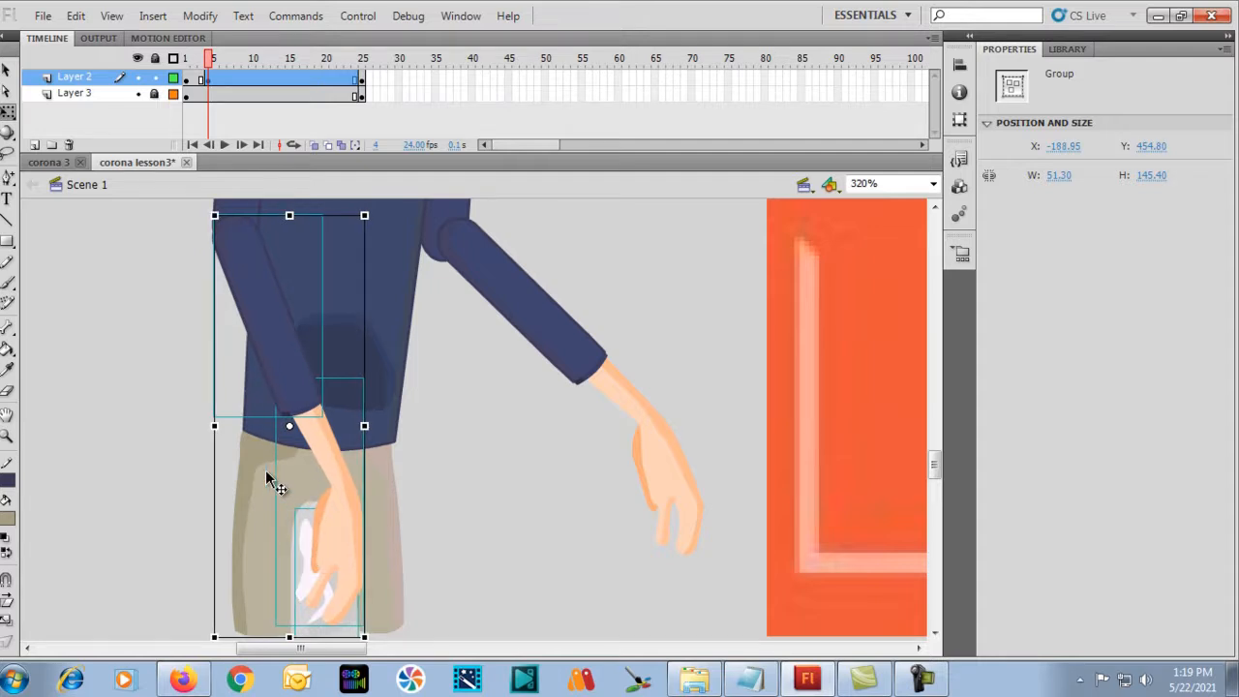
scroll(268, 476, up, 6)
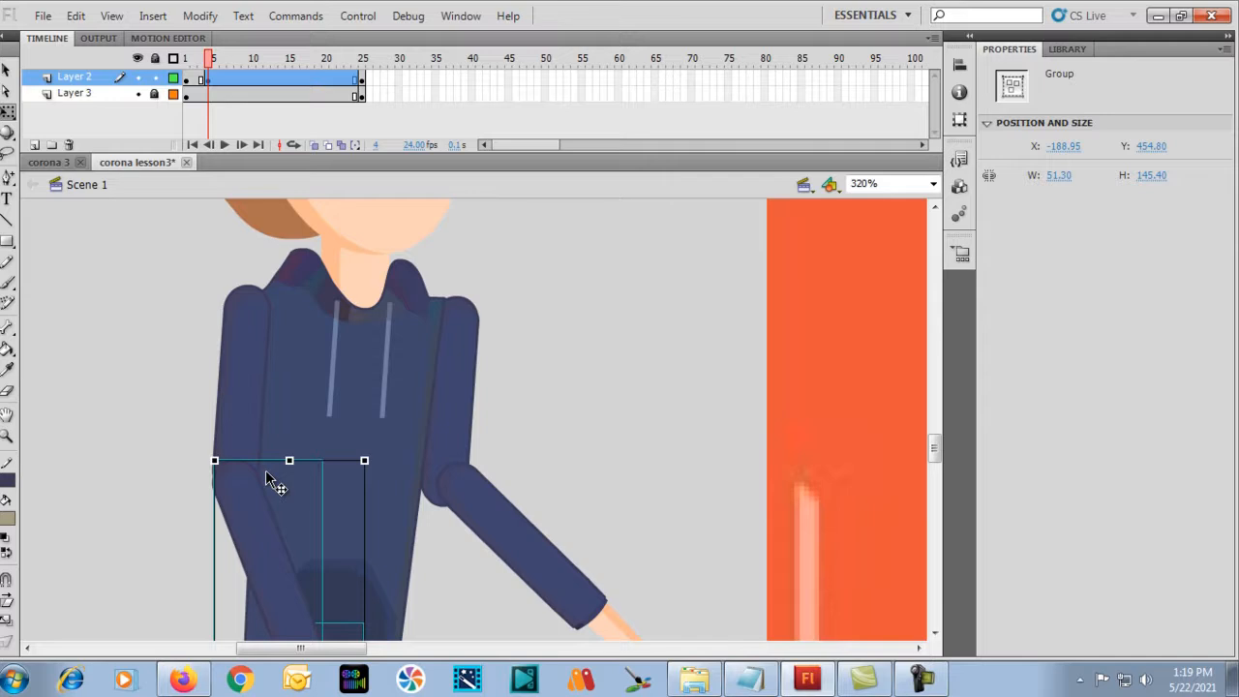
scroll(183, 430, down, 2)
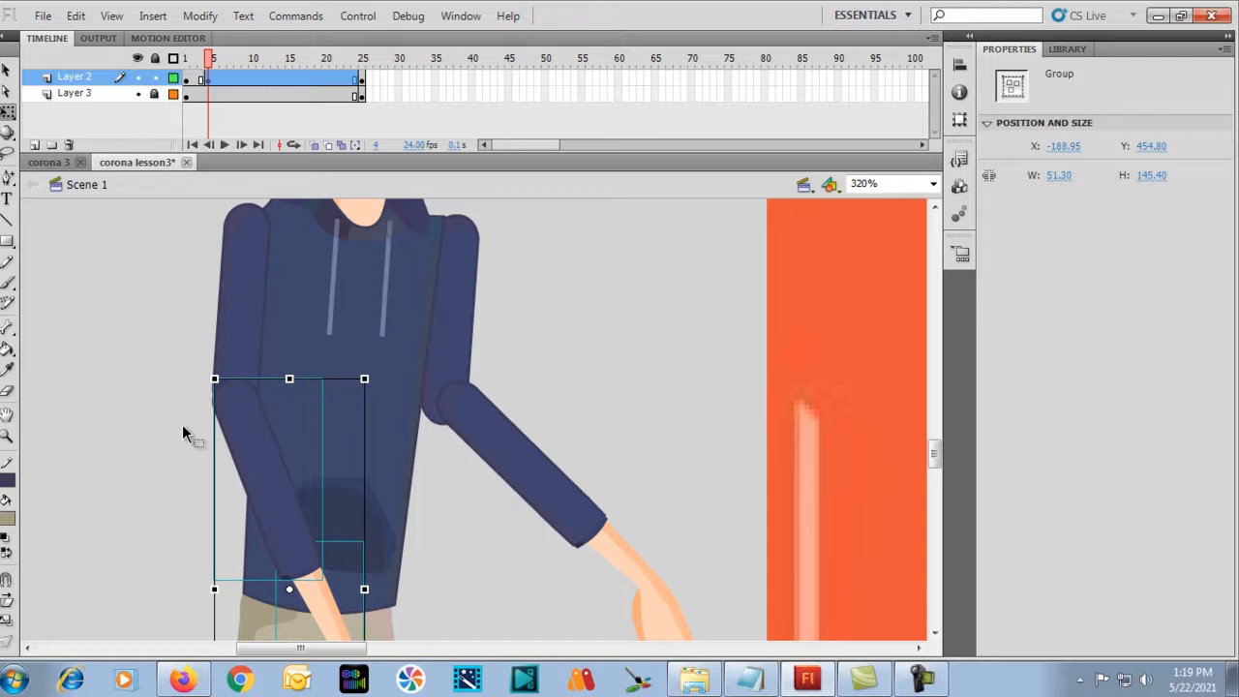
click(183, 433)
Shift the outstretched forearm and hand slightly inward and down at the elbow, to X -114.80 and Y 458.15.
click(481, 423)
scroll(481, 426, down, 4)
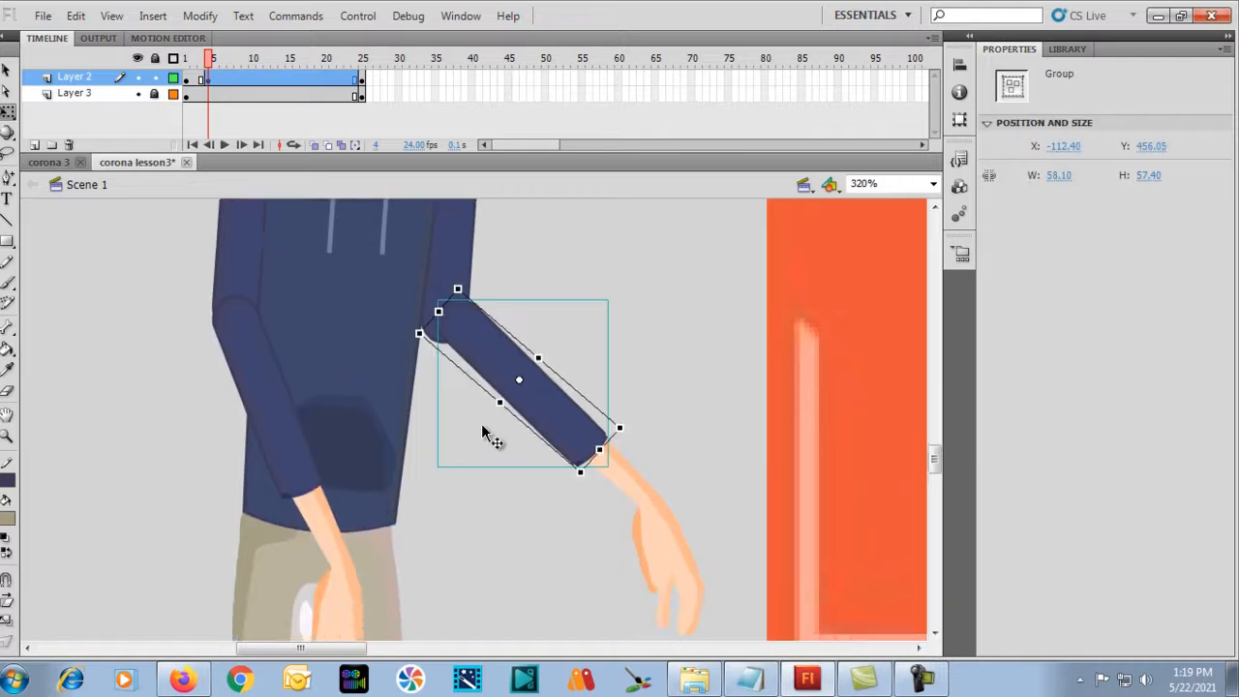
drag(566, 519, 728, 407)
scroll(600, 479, up, 4)
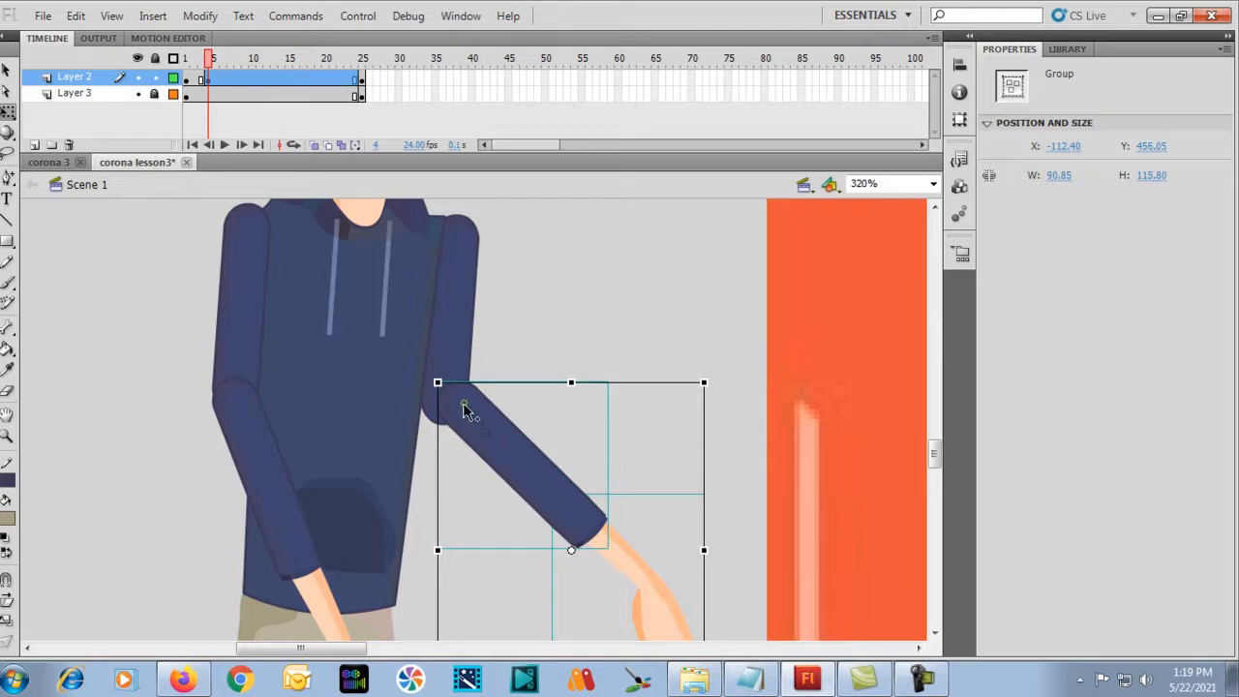
drag(464, 408, 464, 410)
key(ctrl+minus)
key(ctrl+minus)
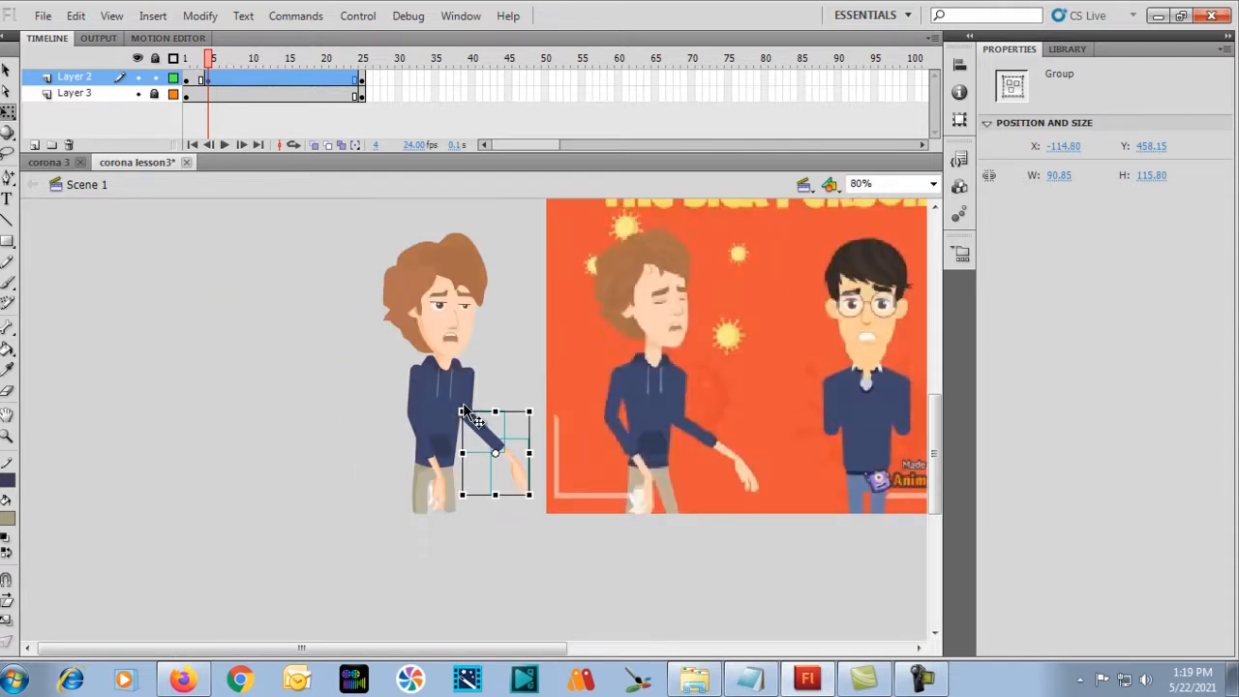
click(335, 340)
Compare the posed character with the reference figure and examine its eyes up close.
drag(330, 279, 598, 635)
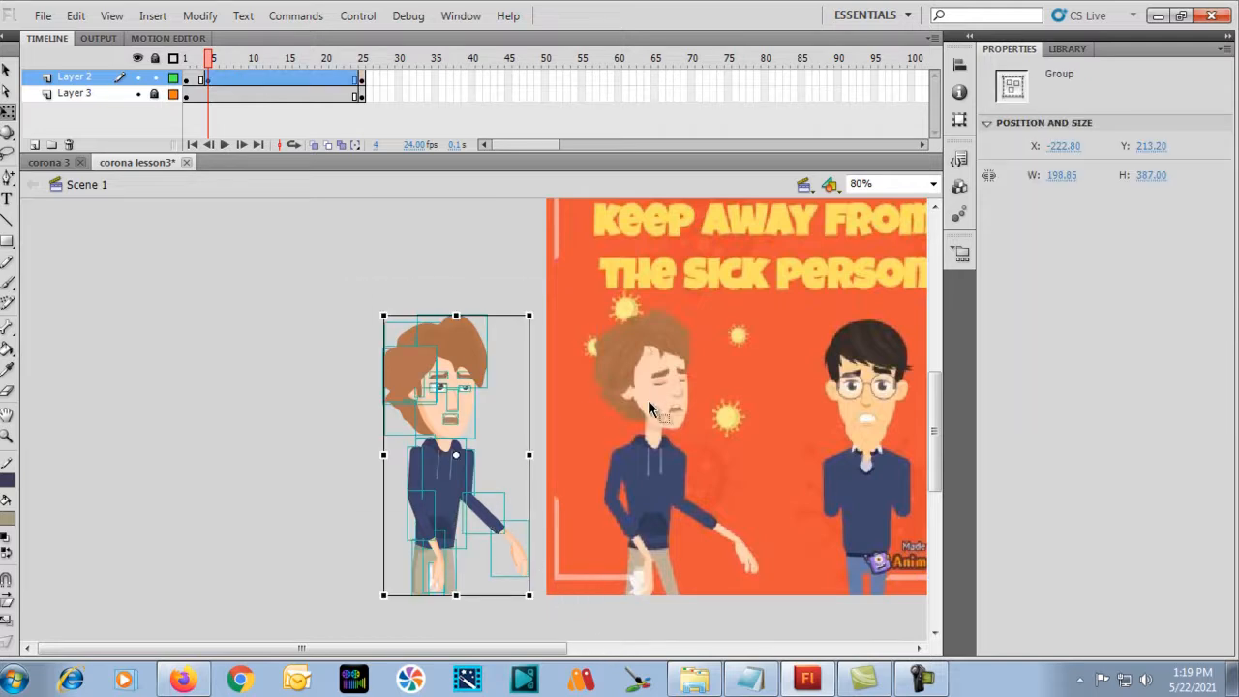
click(320, 391)
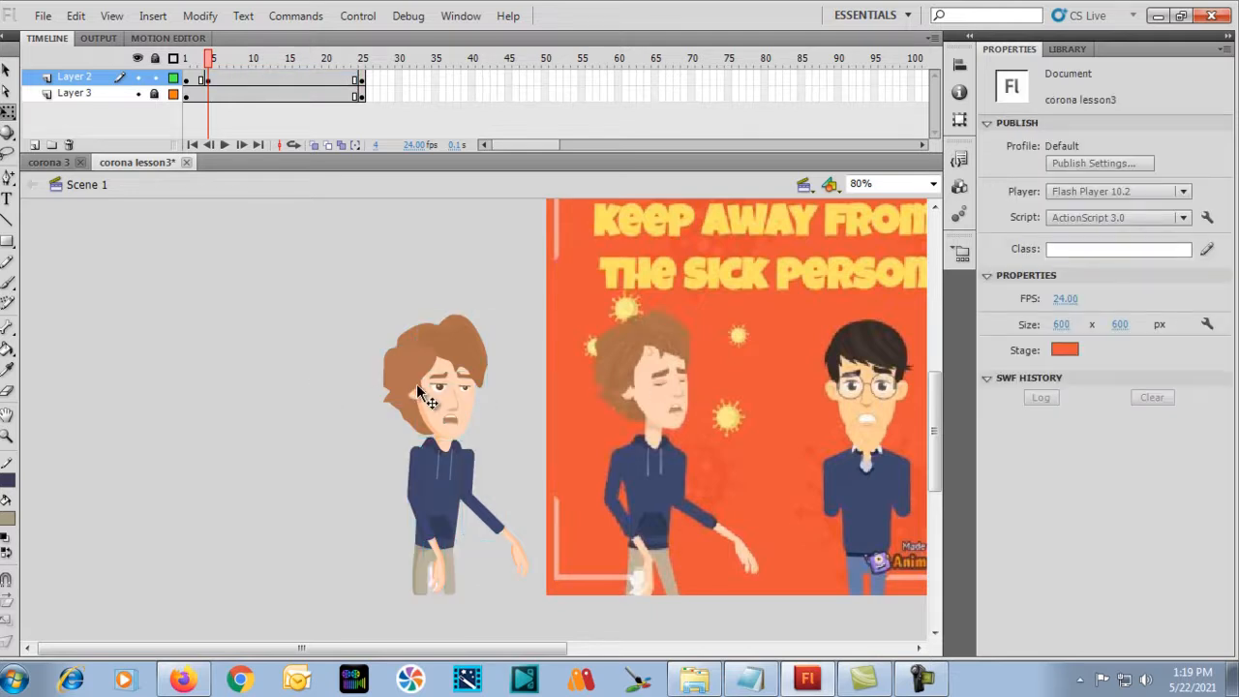
key(ctrl+equal)
key(ctrl+equal)
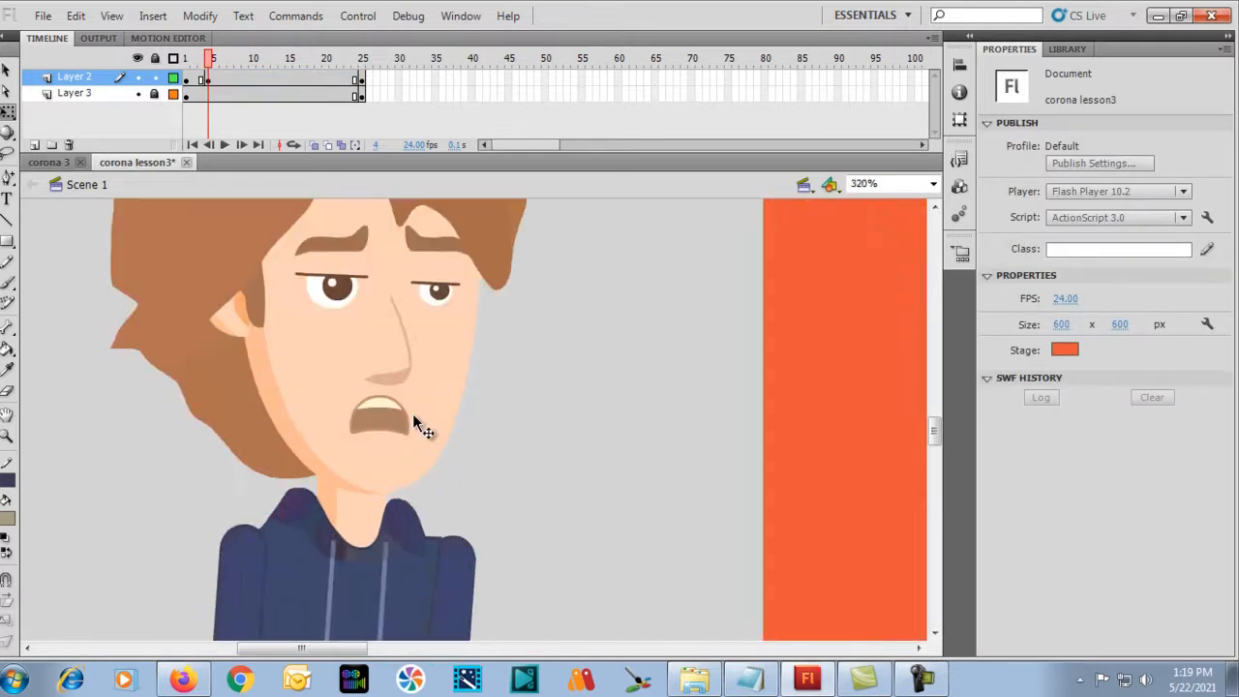
key(ctrl+equal)
scroll(413, 418, up, 5)
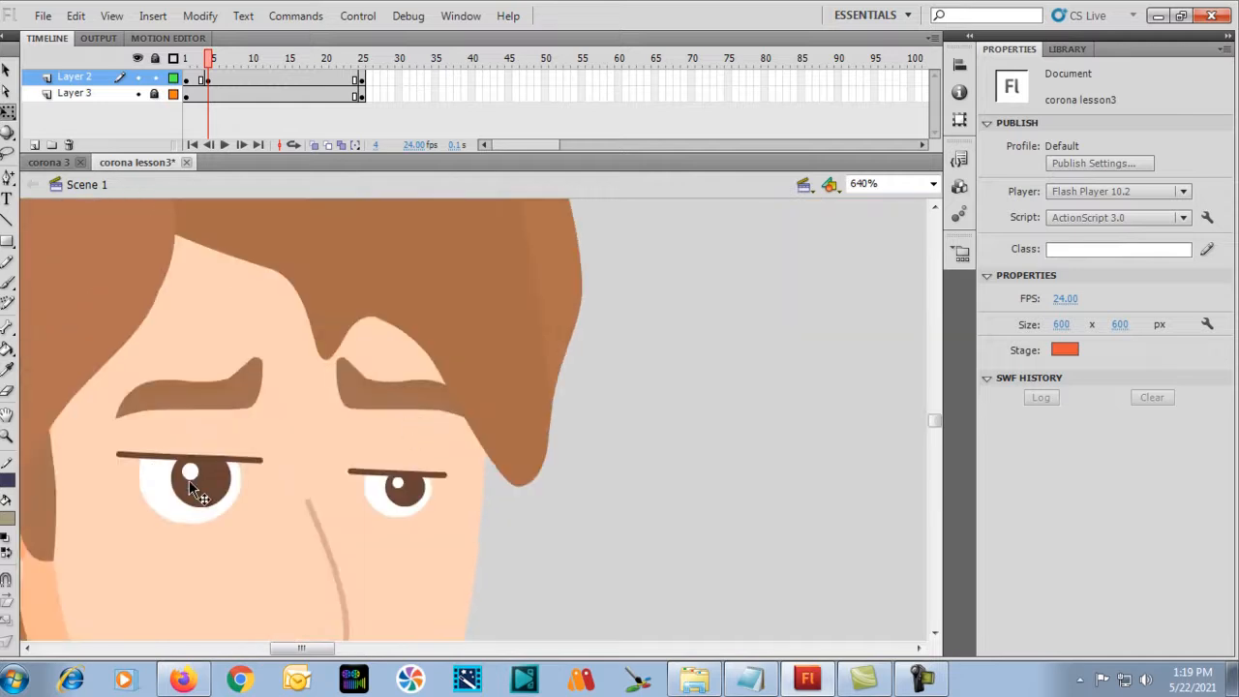
Delete the white, iris and highlight shapes inside the left eye's group on frame 4 of Layer 2.
click(190, 488)
double_click(191, 489)
click(67, 508)
click(158, 505)
key(Delete)
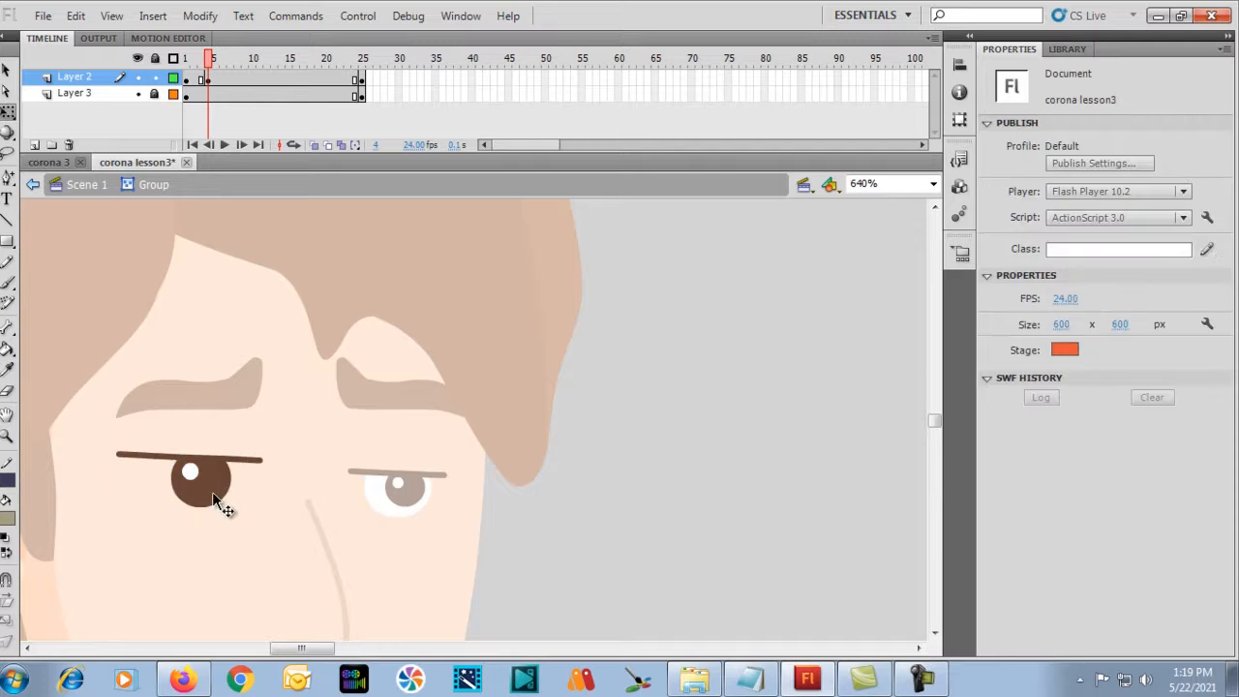
click(211, 493)
key(Delete)
click(192, 472)
key(Delete)
Lower the left eye's lid line slightly to make a closed eye and leave its group.
click(197, 457)
key(Down)
key(Down)
key(Down)
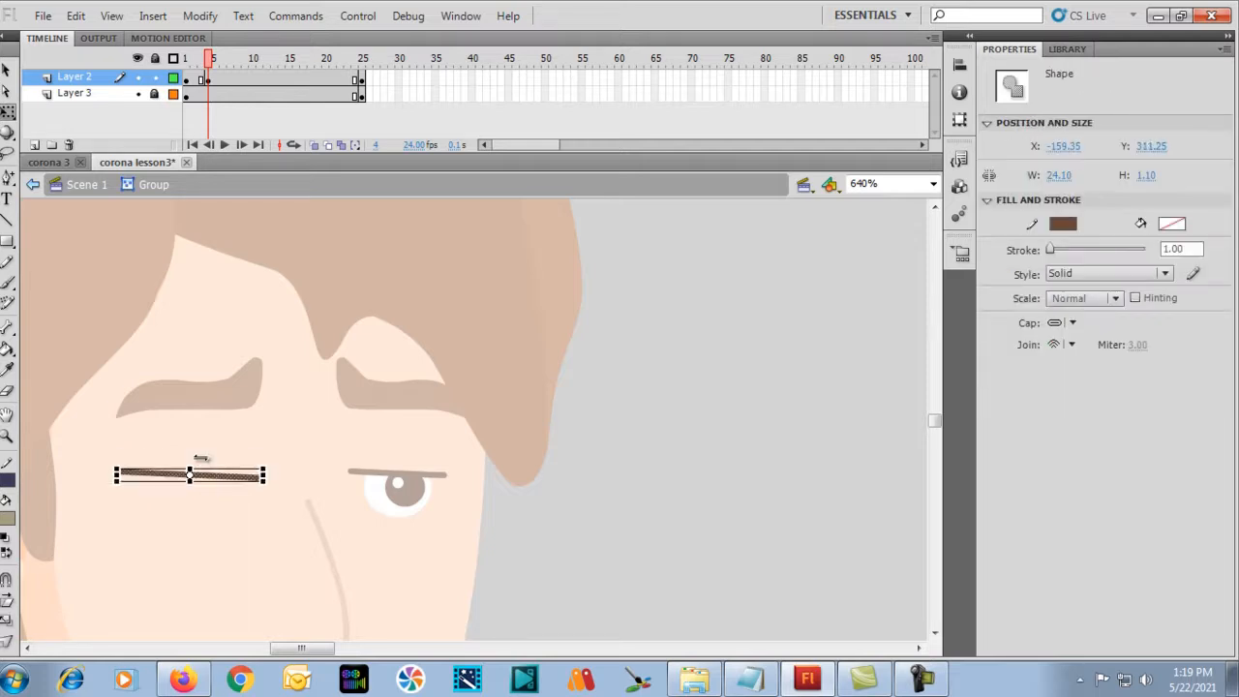
key(Up)
double_click(378, 517)
Delete the white, iris and highlight shapes inside the right eye's group, keeping only the lid line.
click(381, 493)
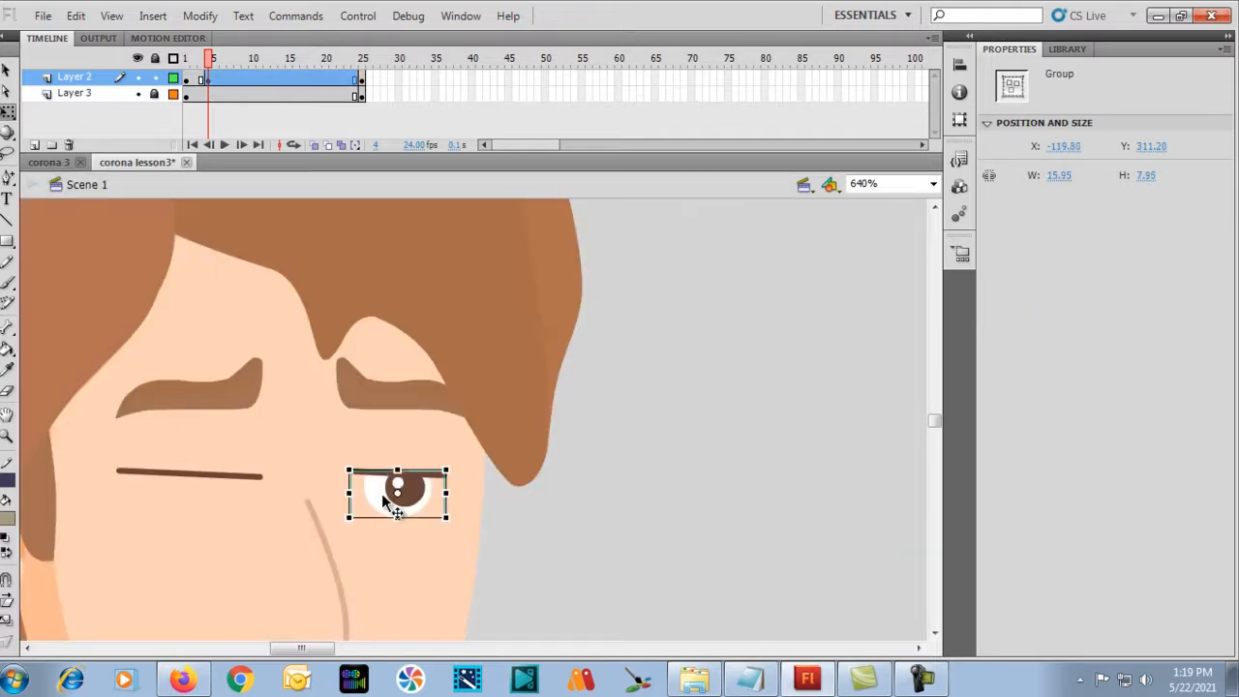
double_click(381, 493)
key(Delete)
click(404, 495)
key(Delete)
click(397, 483)
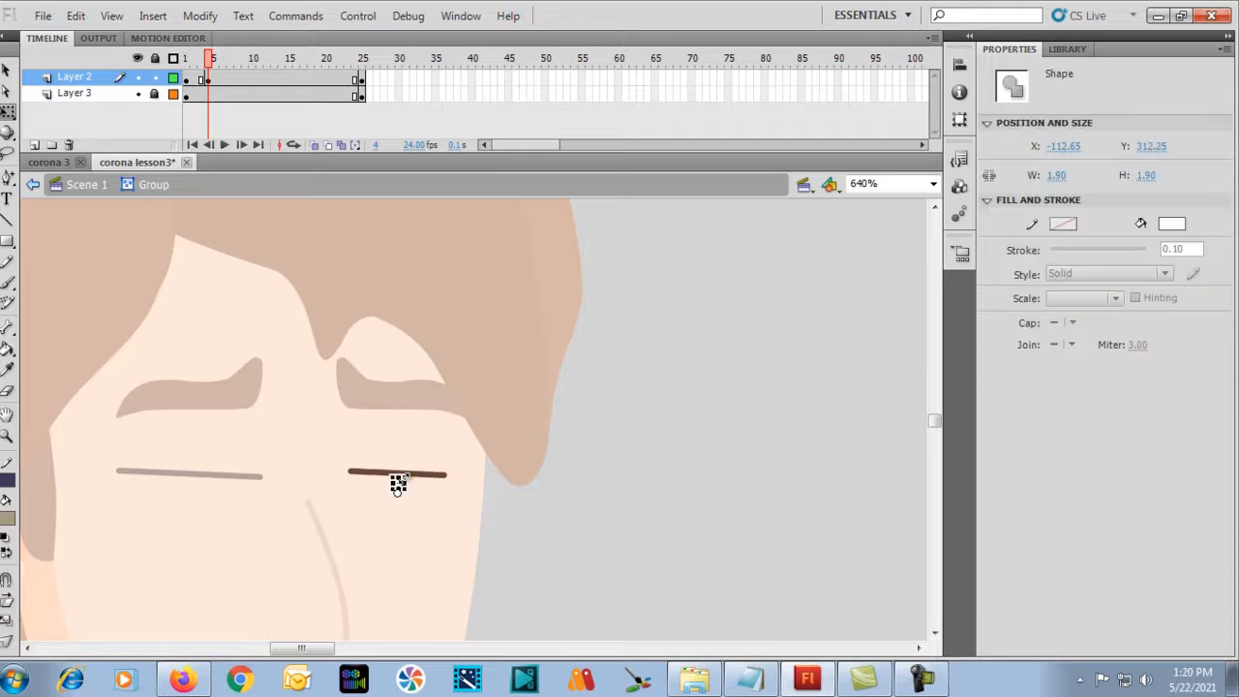
key(Delete)
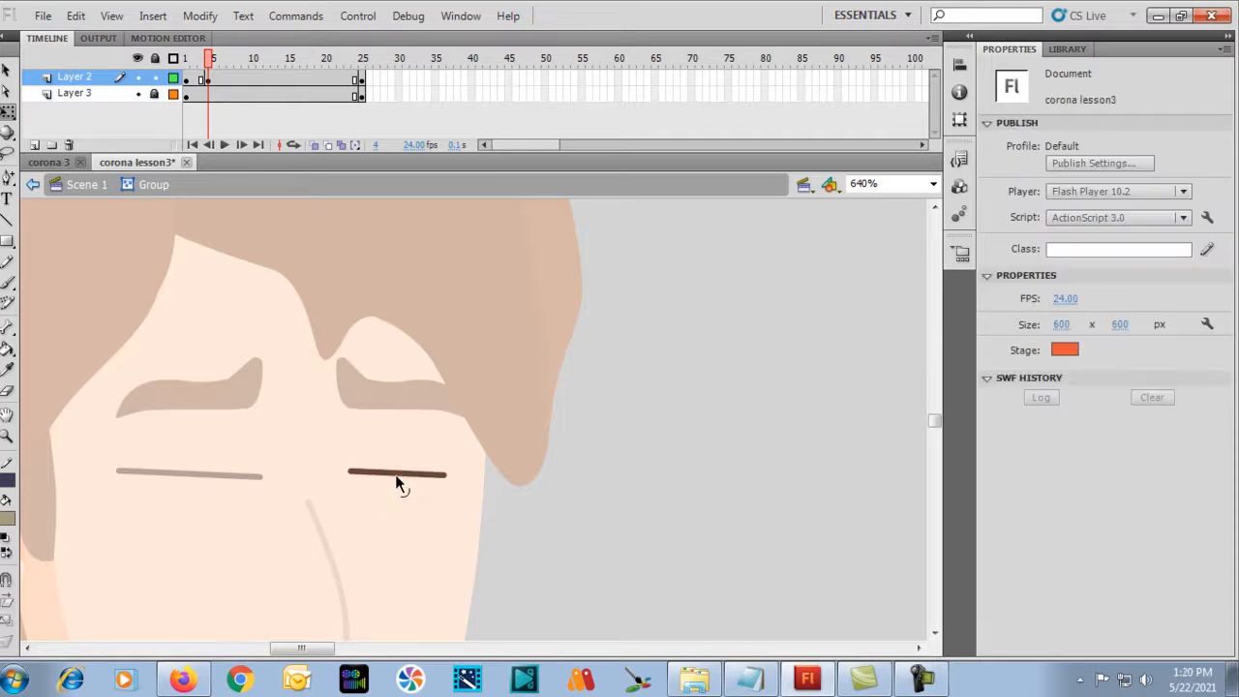
Lower the right eye's lid line to about Y 312.70 and return to Scene 1.
click(395, 475)
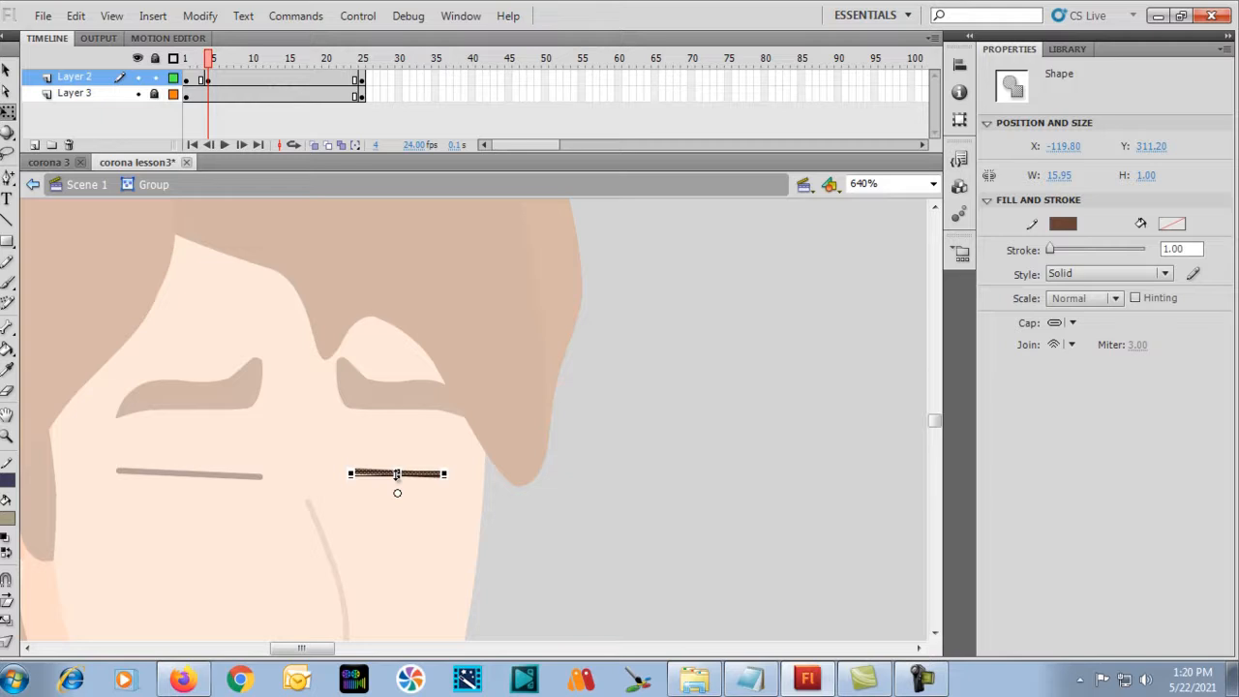
drag(397, 474, 397, 481)
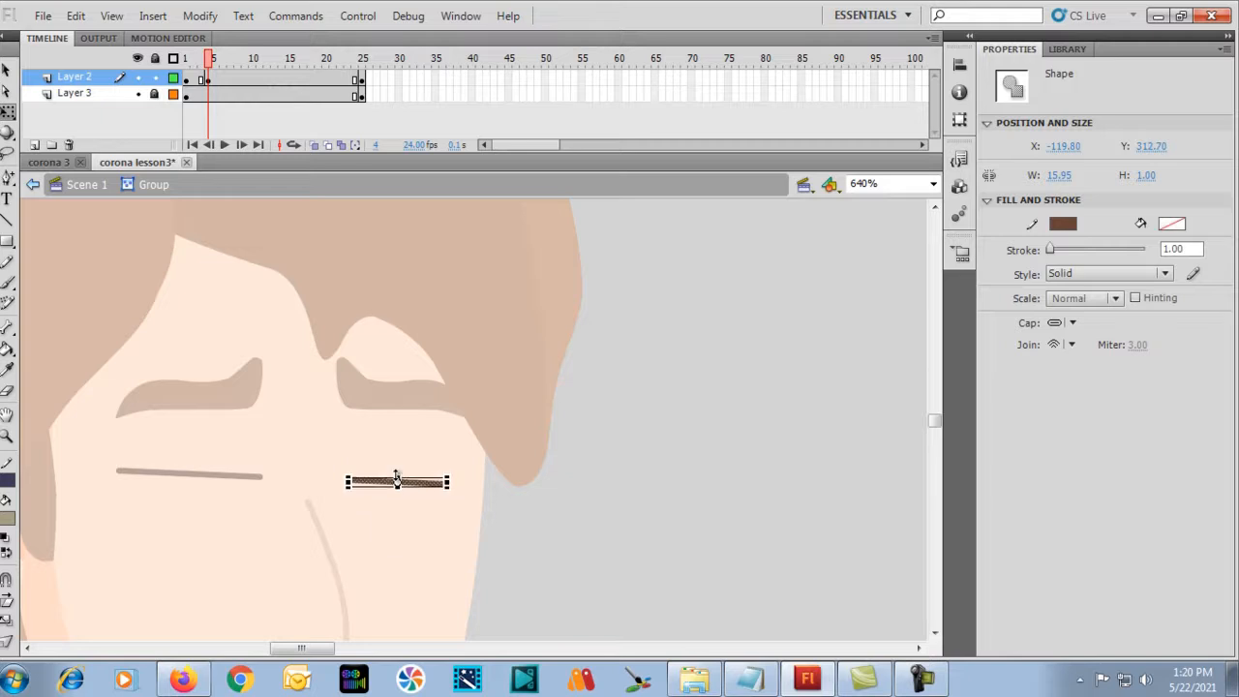
key(ctrl+minus)
key(ctrl+minus)
key(ctrl+minus)
double_click(321, 463)
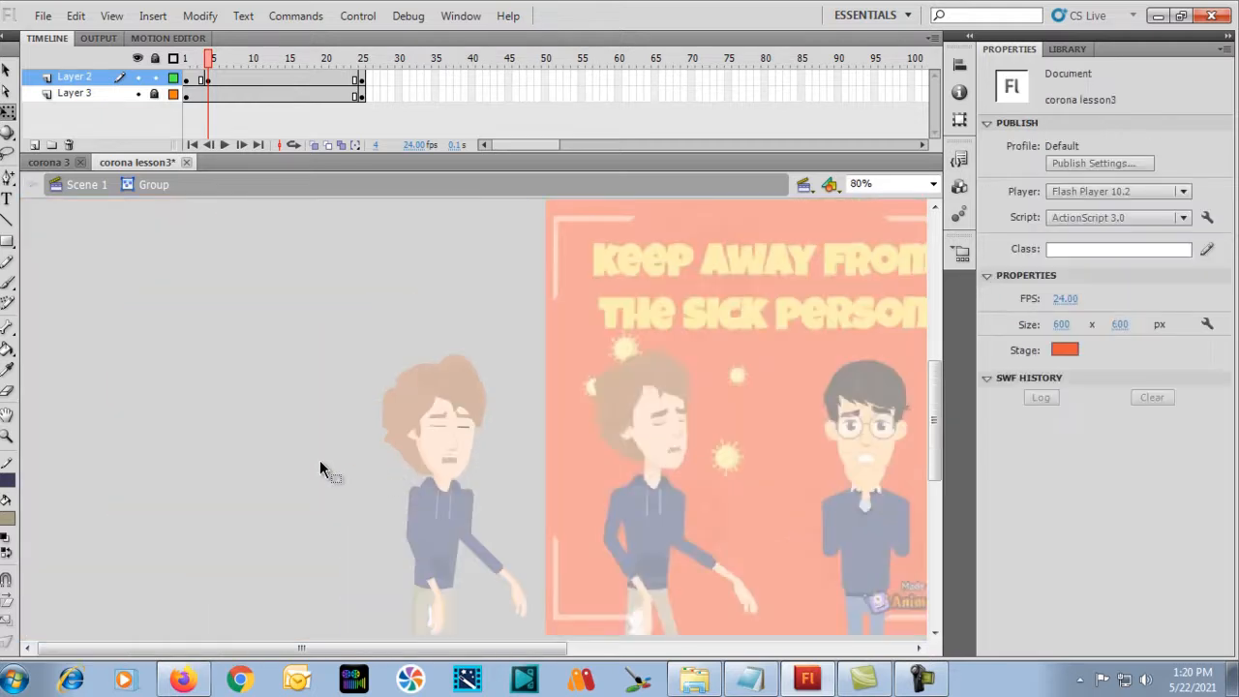
click(320, 460)
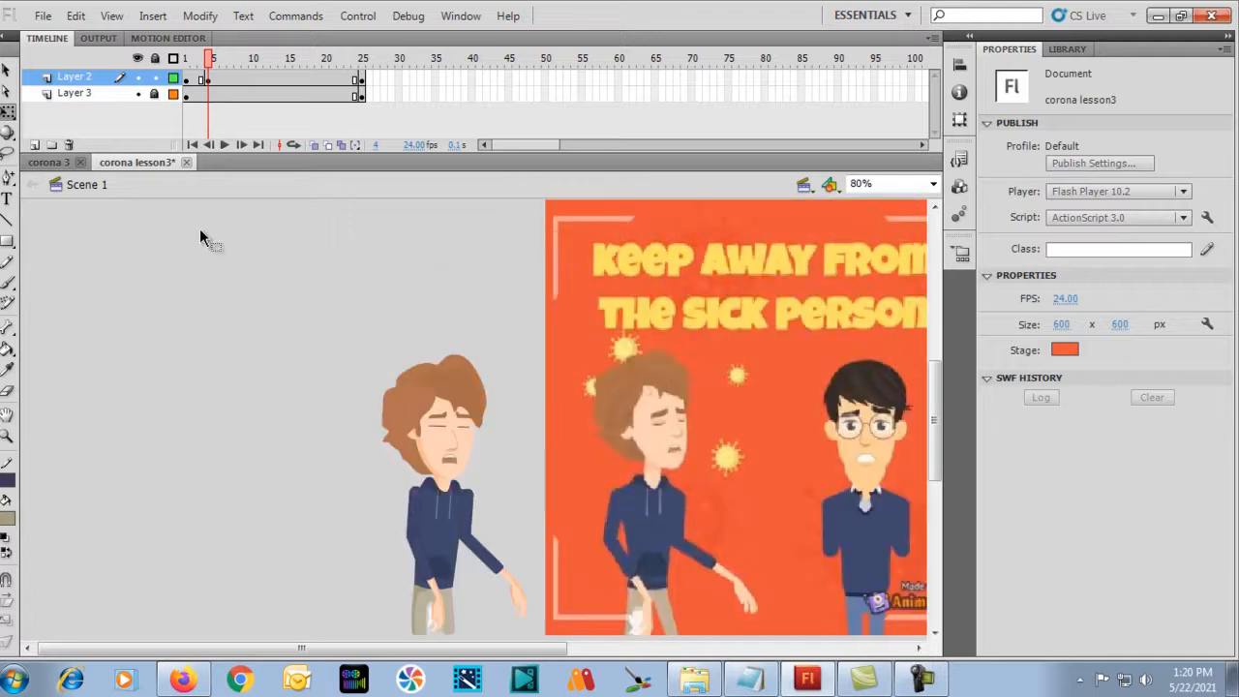
Go back to frame 1 and hide the reference image on Layer 3.
drag(207, 62, 187, 93)
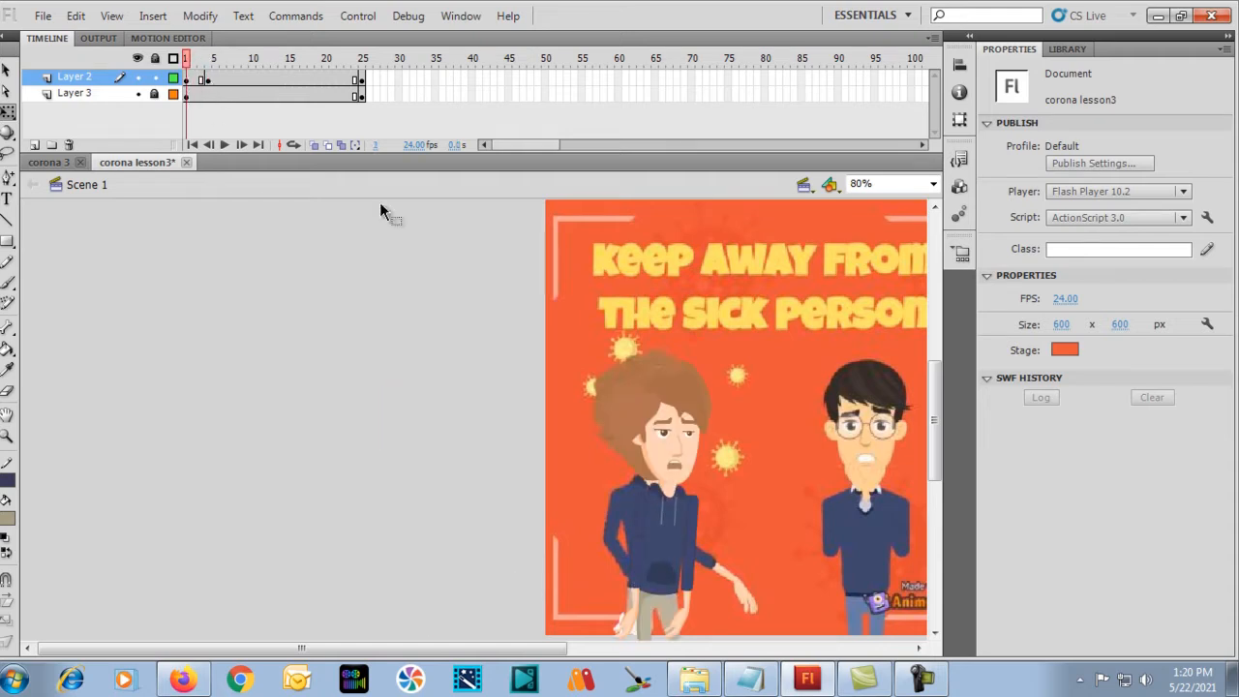
scroll(640, 396, down, 3)
scroll(641, 401, up, 3)
click(138, 93)
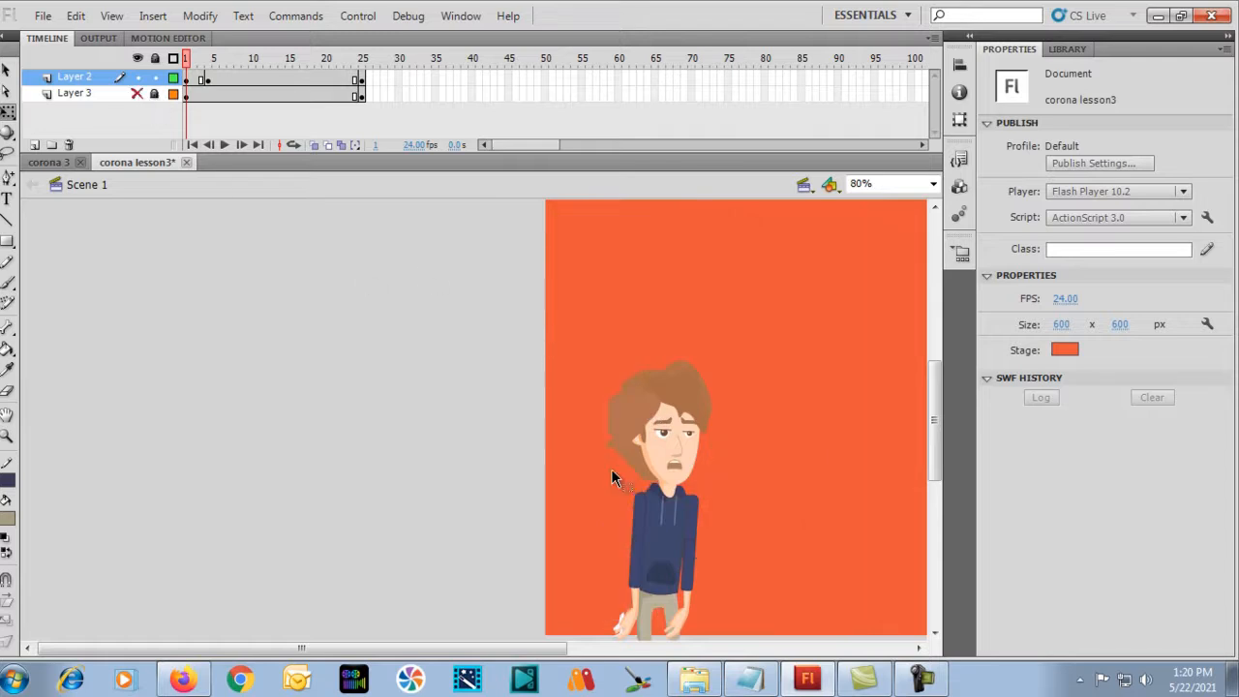
Show the rulers and place a vertical guide along the left edge of the character's hair.
scroll(581, 440, down, 3)
key(h)
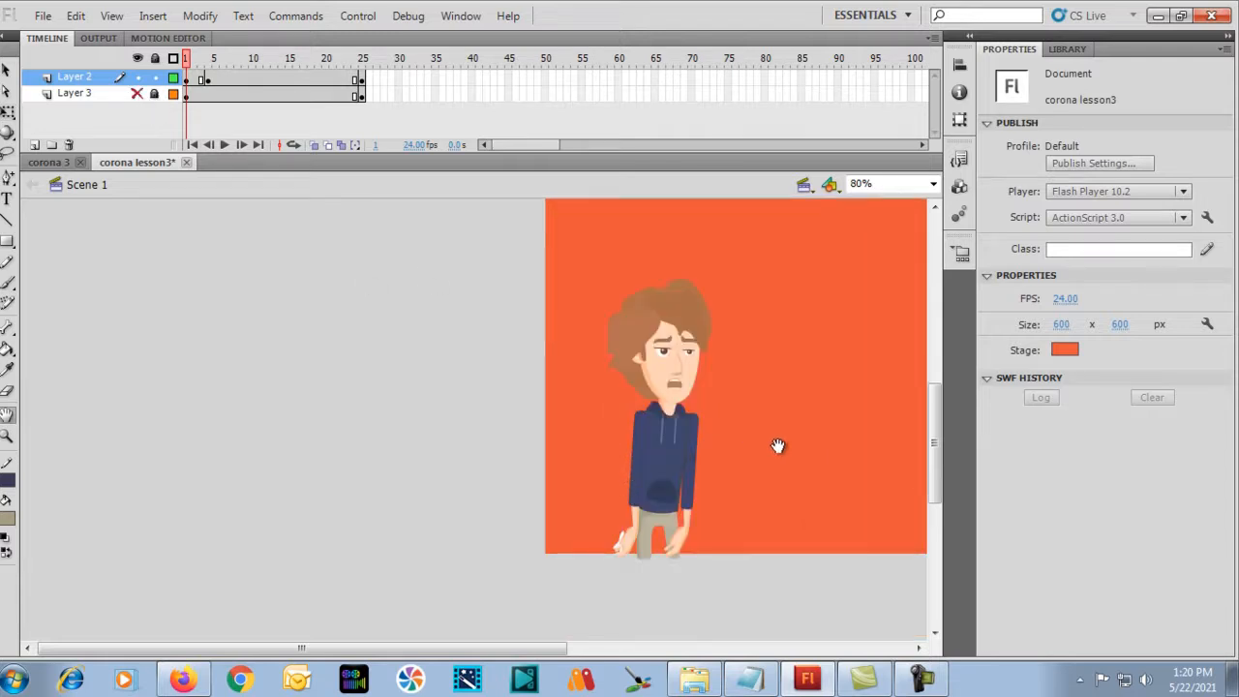
drag(777, 445, 533, 464)
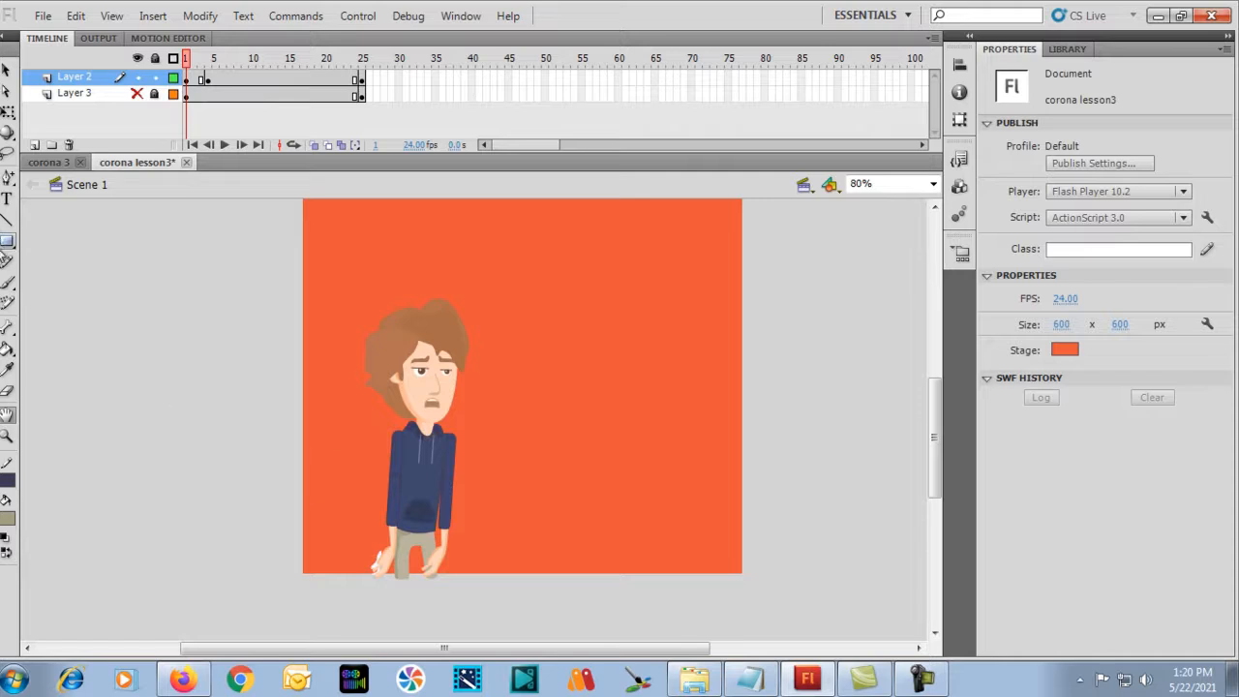
right_click(49, 263)
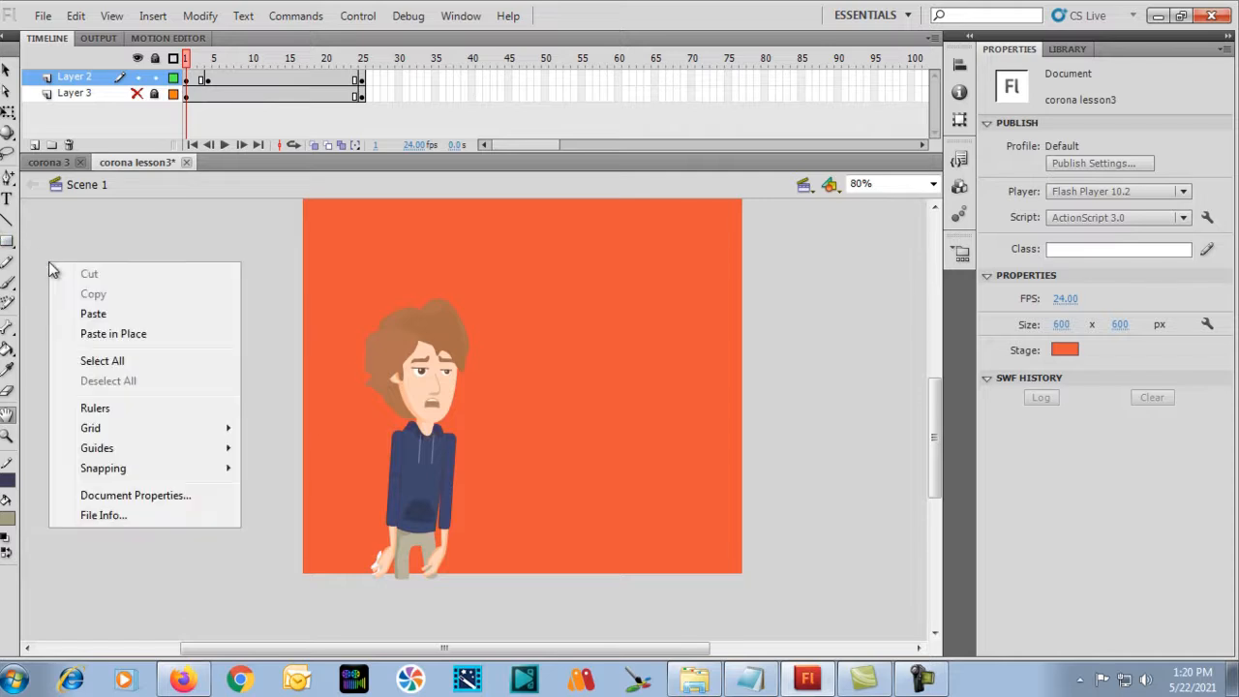
click(82, 408)
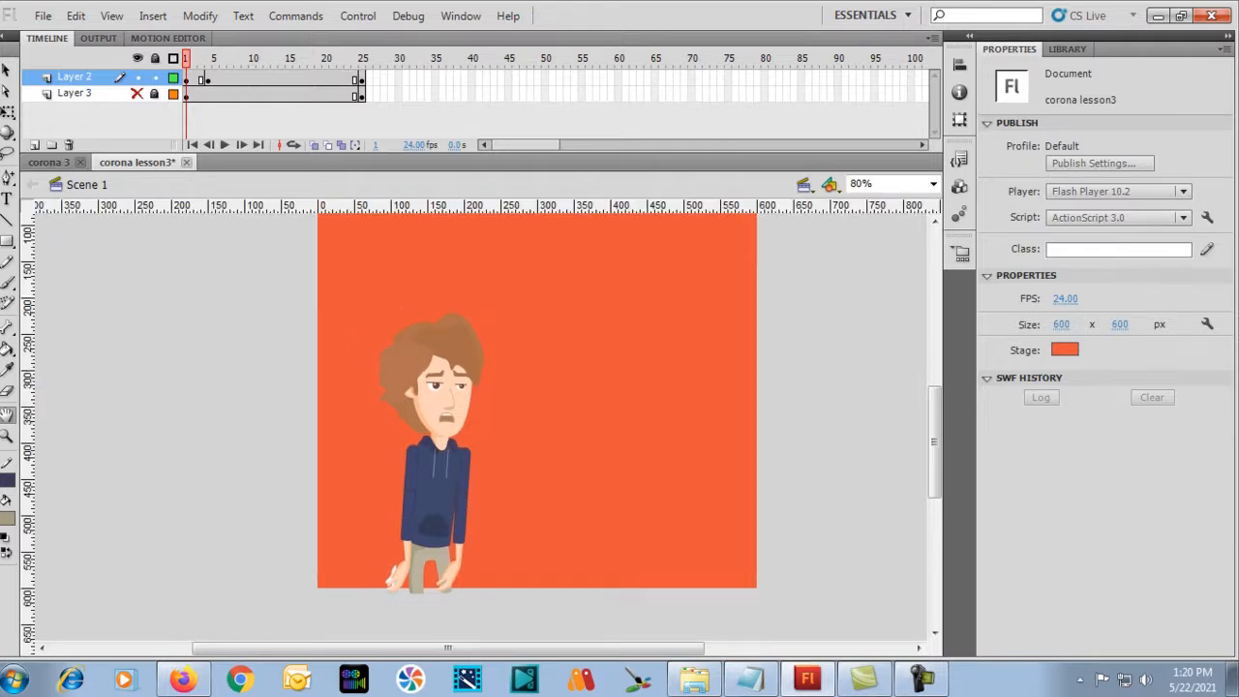
click(7, 71)
drag(32, 387, 381, 451)
Select all the character's parts for free transform and align the vertical guide with the left edge of their bounding box.
click(404, 387)
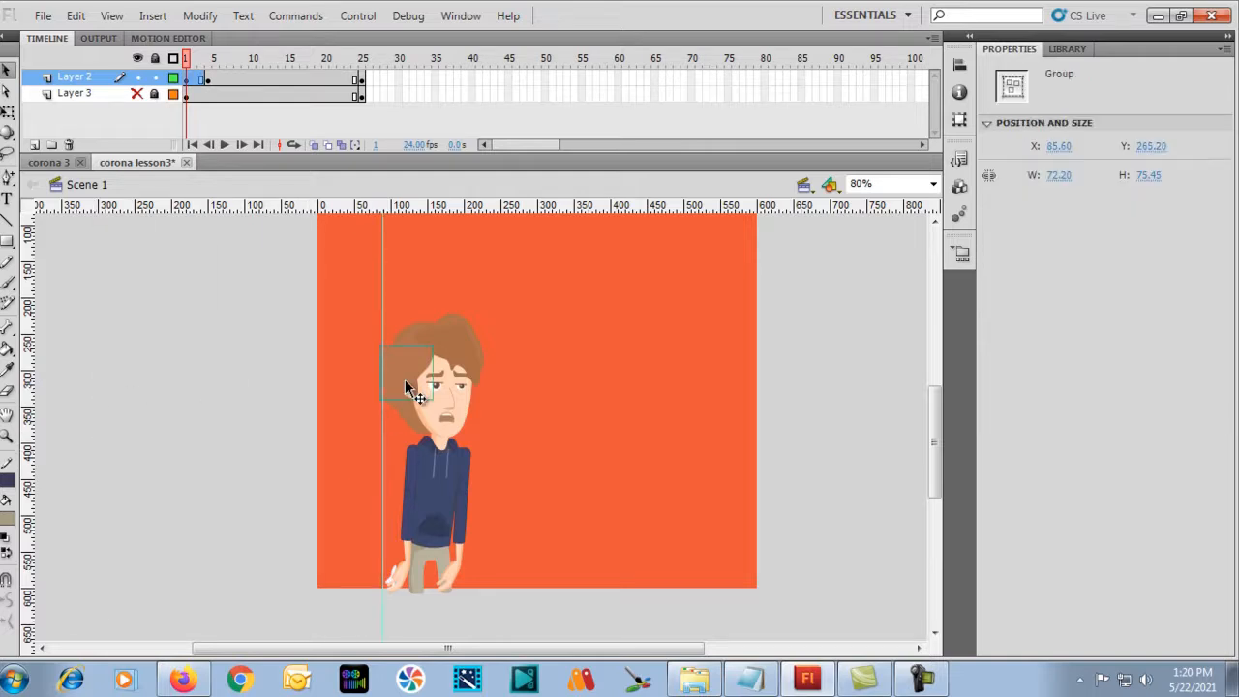
drag(333, 282, 629, 682)
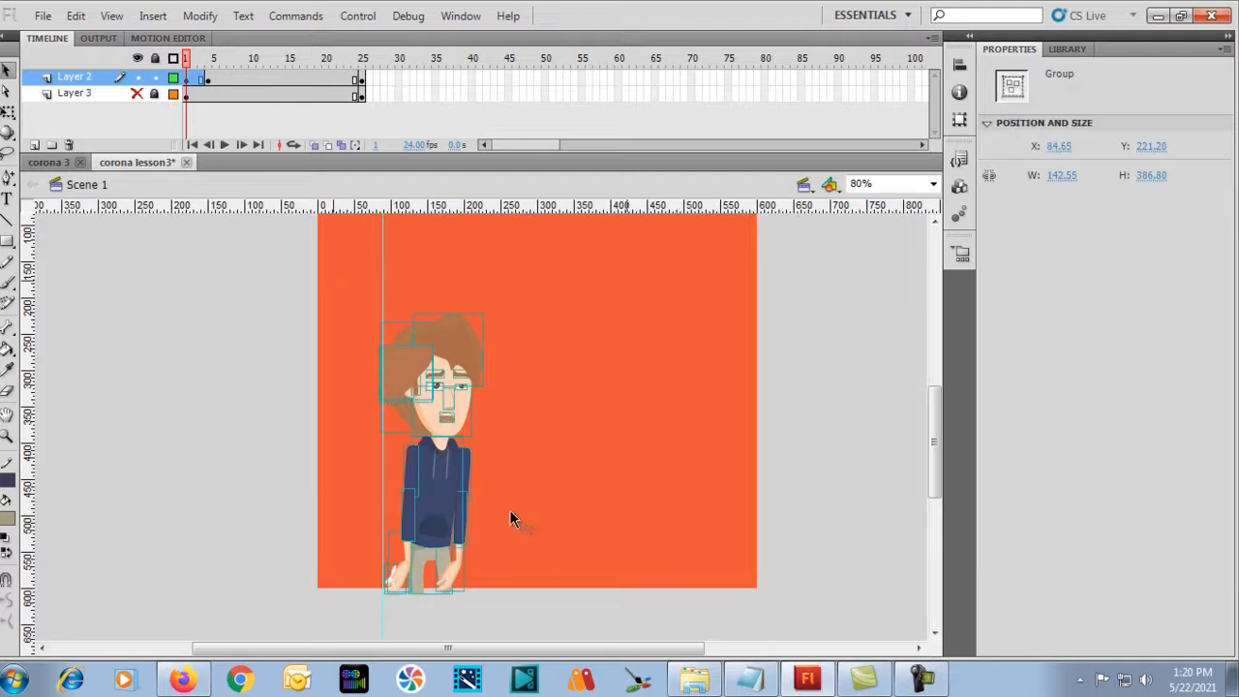
click(8, 112)
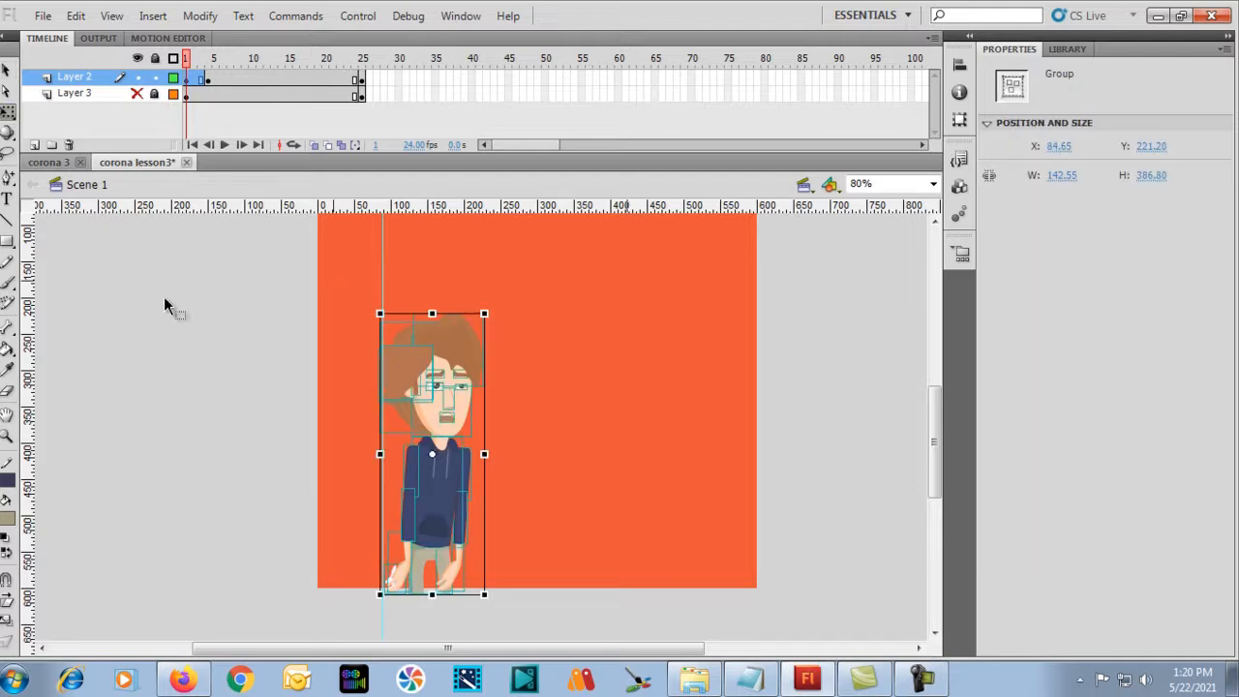
key(ctrl+equal)
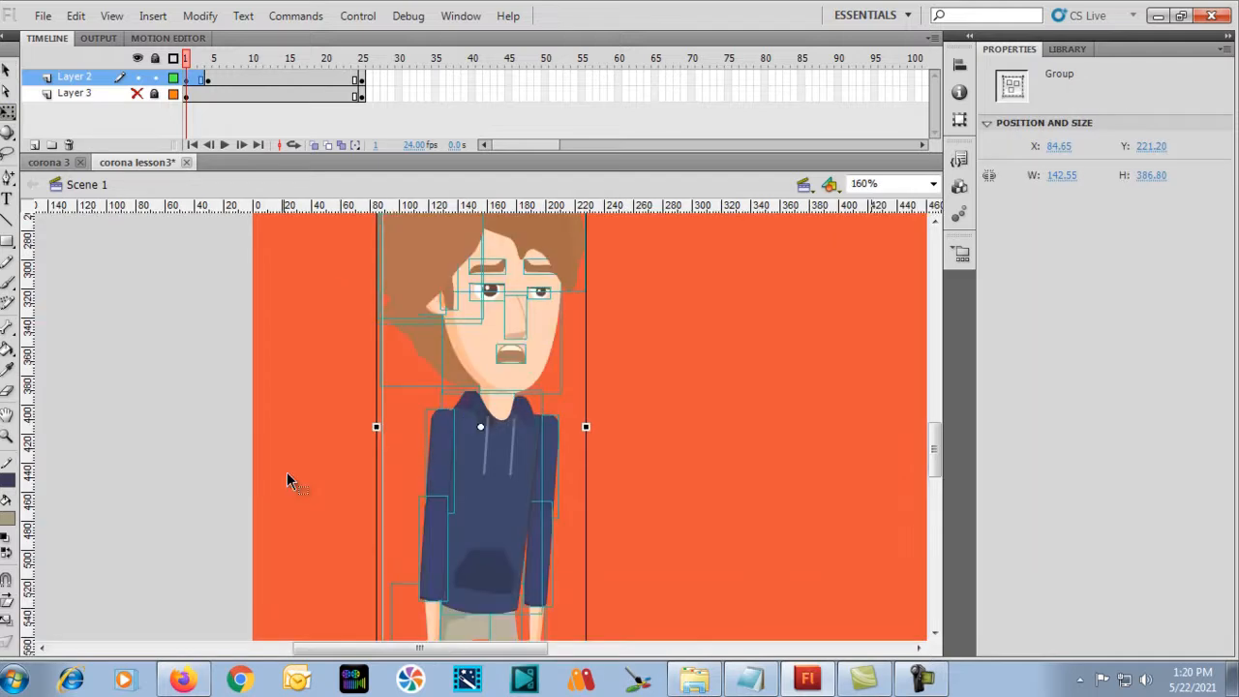
scroll(287, 471, up, 5)
drag(383, 304, 376, 303)
Add a second vertical guide along the right edge of the character's bounding box.
drag(393, 422, 584, 488)
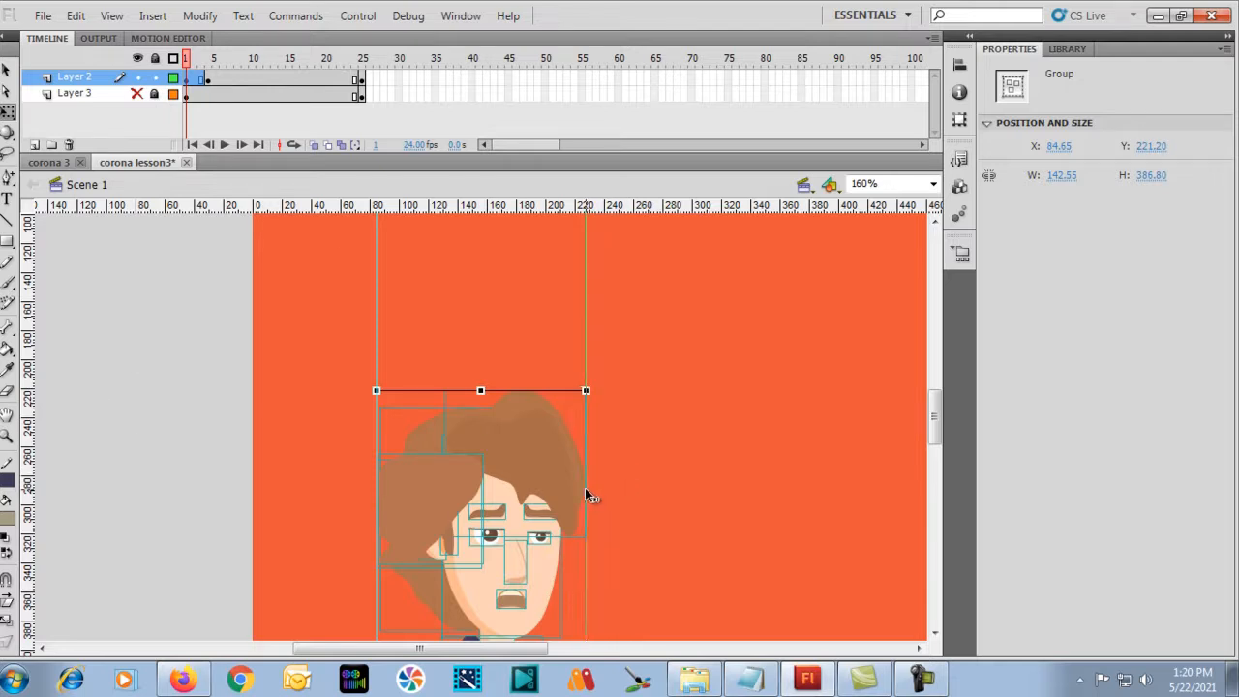
scroll(484, 351, down, 6)
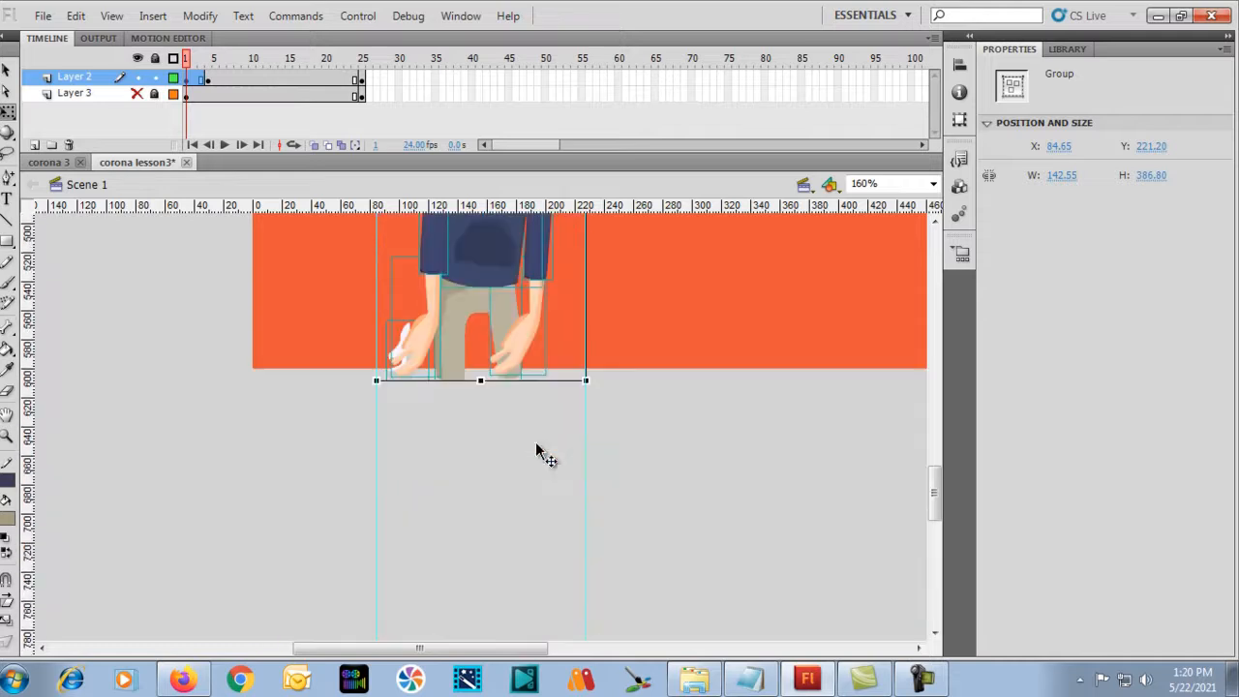
scroll(572, 435, up, 6)
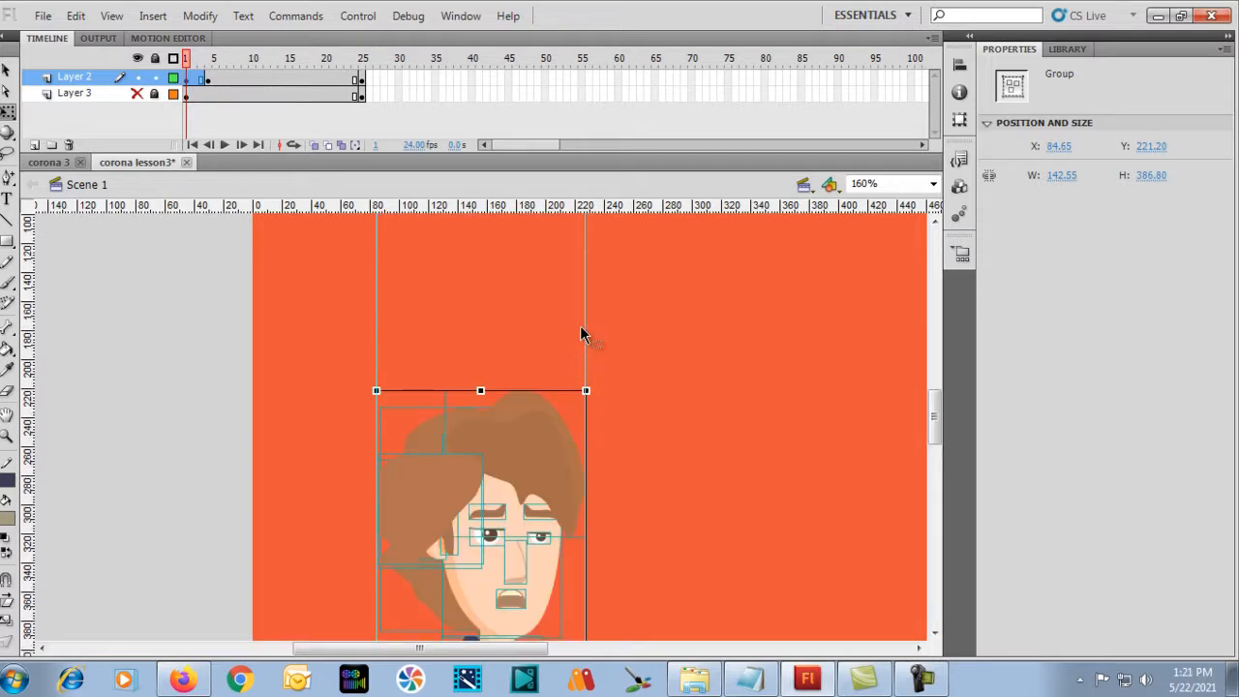
drag(585, 327, 586, 330)
Place a horizontal guide along the bottom edge of the character's bounding box and deselect the character.
scroll(311, 304, down, 6)
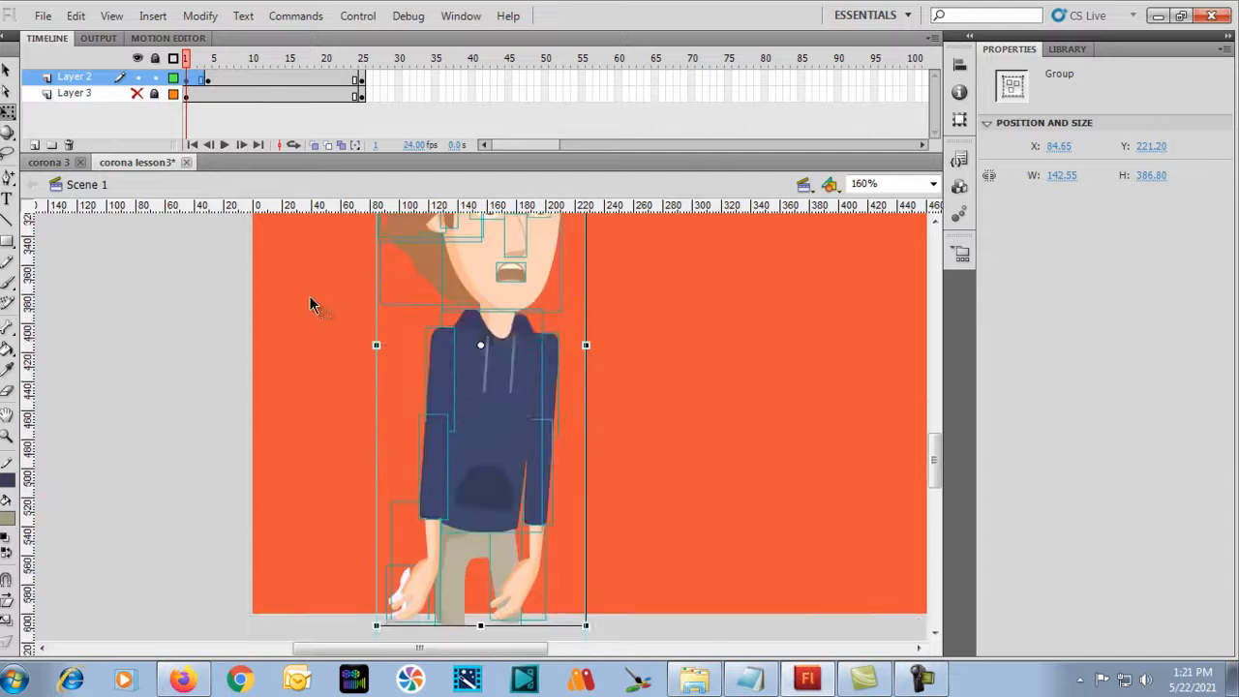
scroll(311, 304, down, 3)
scroll(311, 304, up, 2)
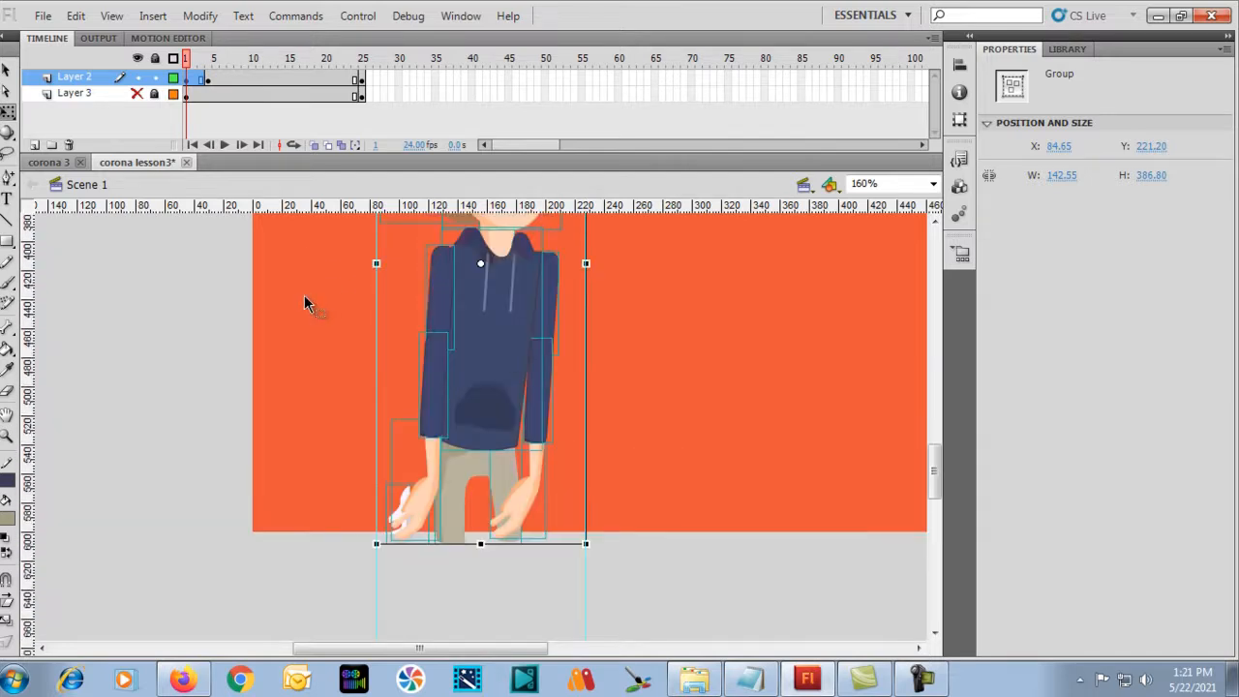
drag(277, 206, 299, 545)
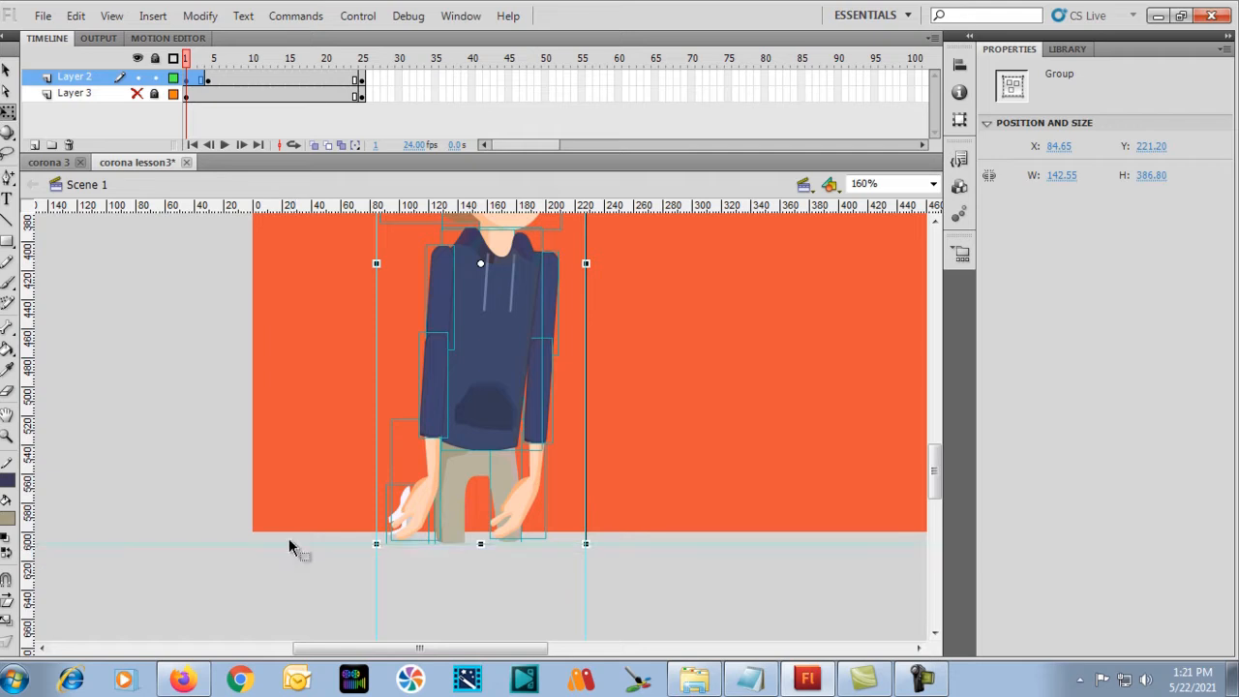
click(131, 421)
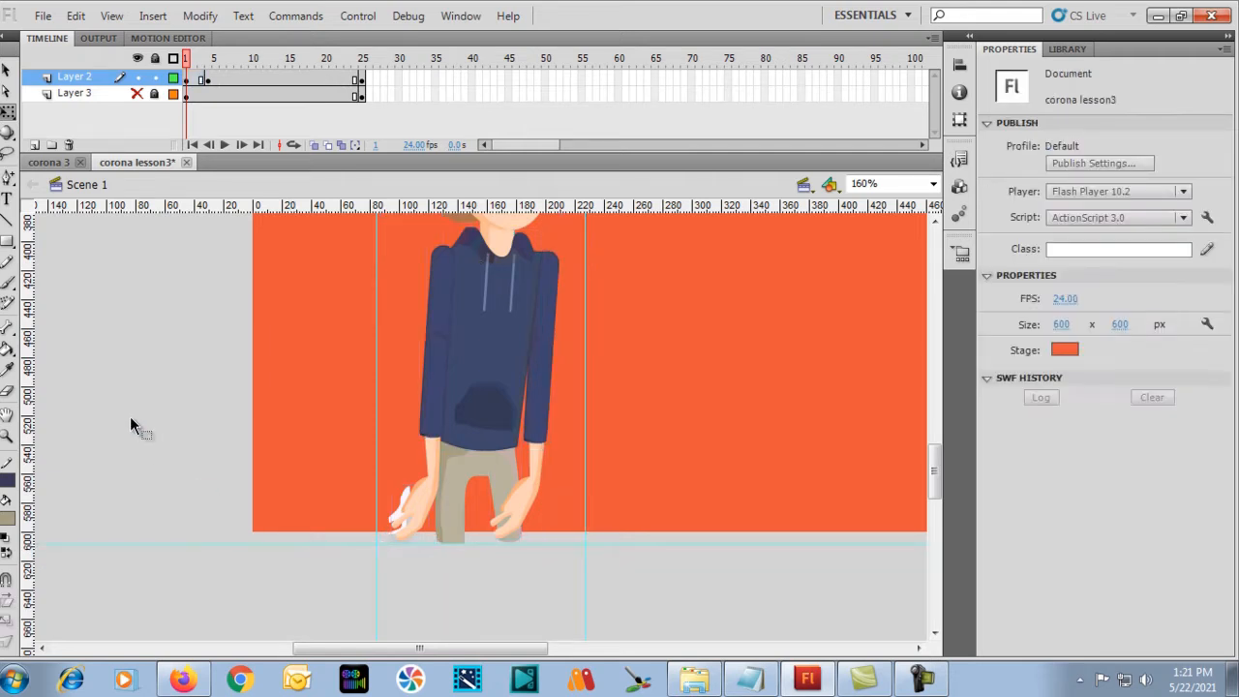
Move the whole character on frame 4 horizontally onto the stage until its left edge meets the left guide, about X 84.40.
click(207, 79)
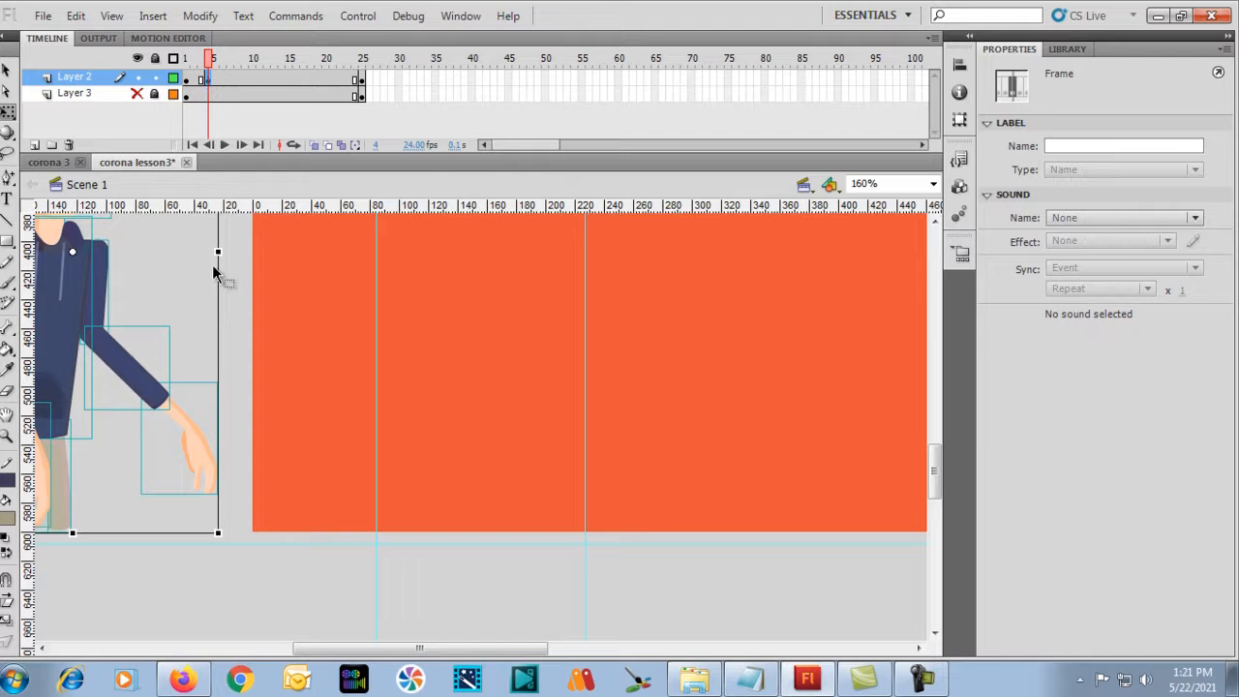
key(shift+Right)
key(shift+Right)
key(shift+Right)
key(shift+Right)
key(shift+Right)
key(shift+Right)
key(shift+Right)
key(shift+Right)
key(shift+Right)
key(shift+Right)
key(shift+Right)
key(shift+Right)
key(shift+Right)
key(shift+Right)
key(shift+Right)
key(shift+Right)
key(shift+Right)
key(shift+Right)
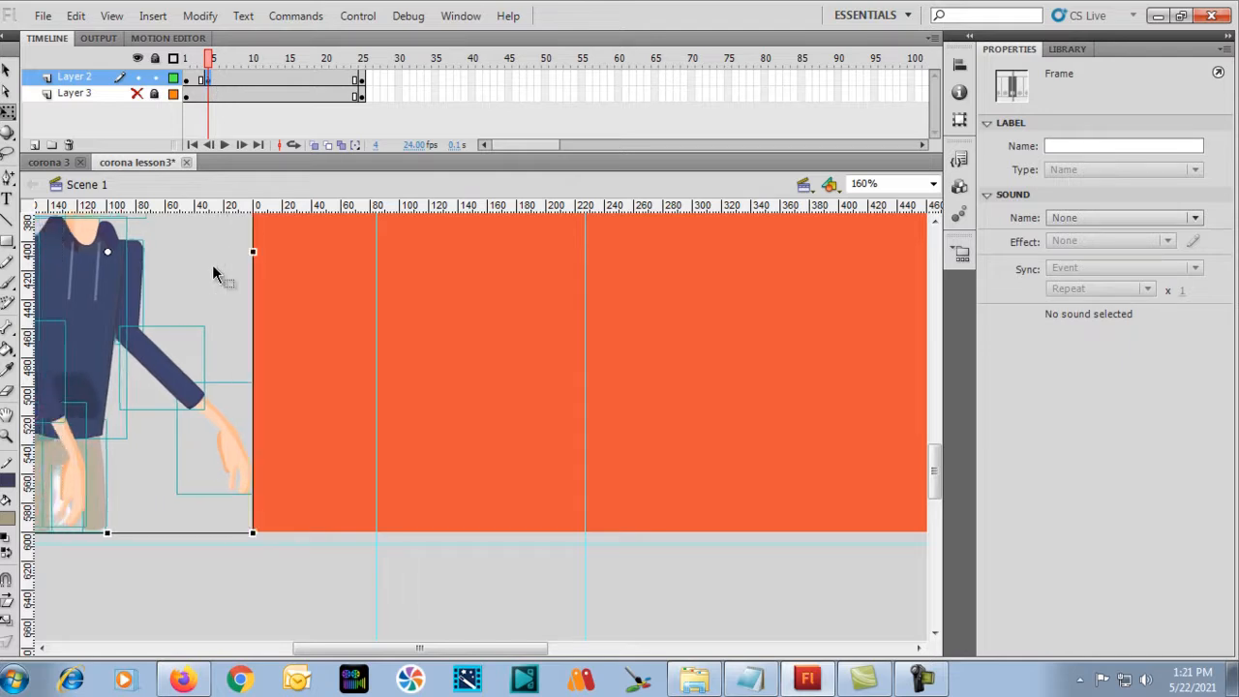
key(shift+Right)
key(shift+Right)
key(shift+Right)
key(shift+Right)
key(shift+Right)
key(shift+Right)
key(shift+Right)
key(shift+Right)
key(shift+Right)
key(shift+Right)
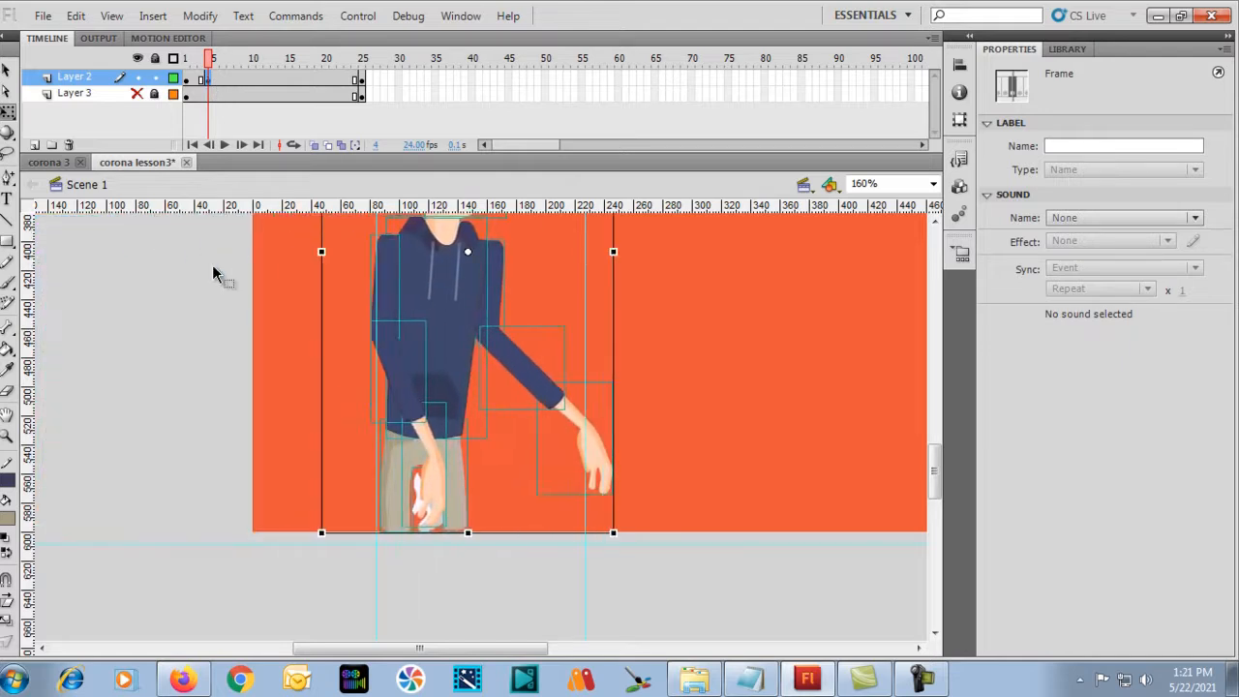
key(Right)
key(Right)
key(Right)
key(Right)
key(Right)
key(Right)
key(Right)
key(Right)
key(Right)
key(Right)
key(Right)
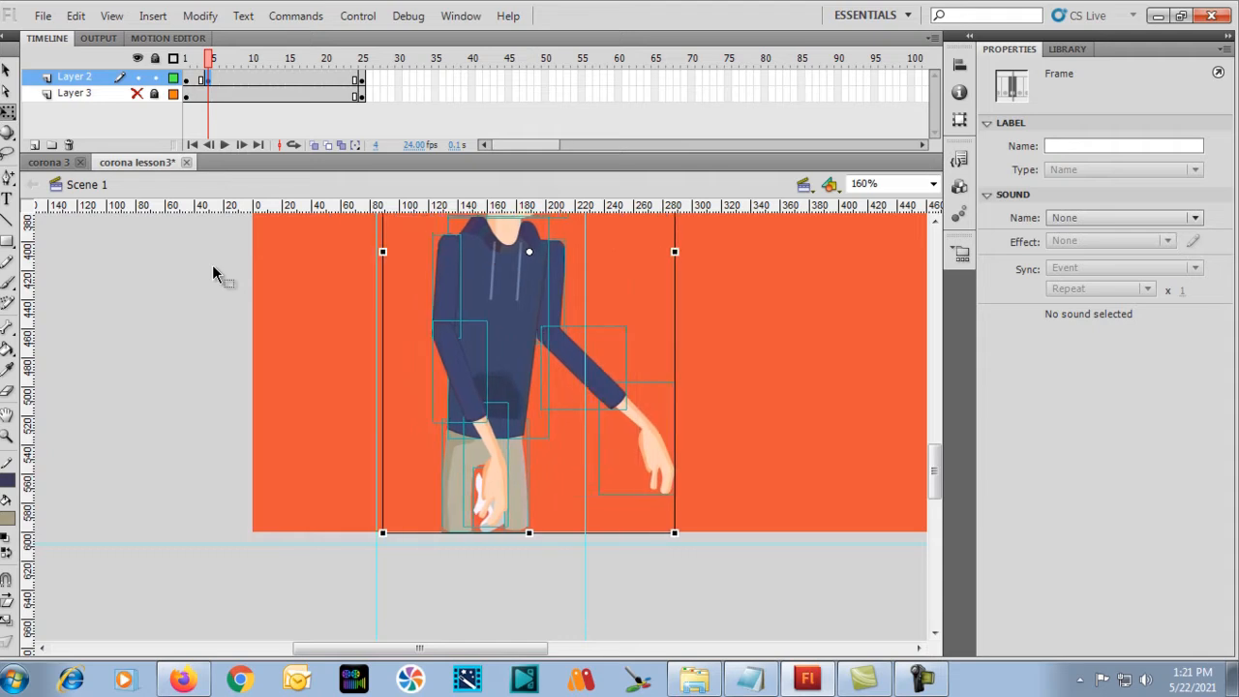
key(Left)
key(Left)
key(Left)
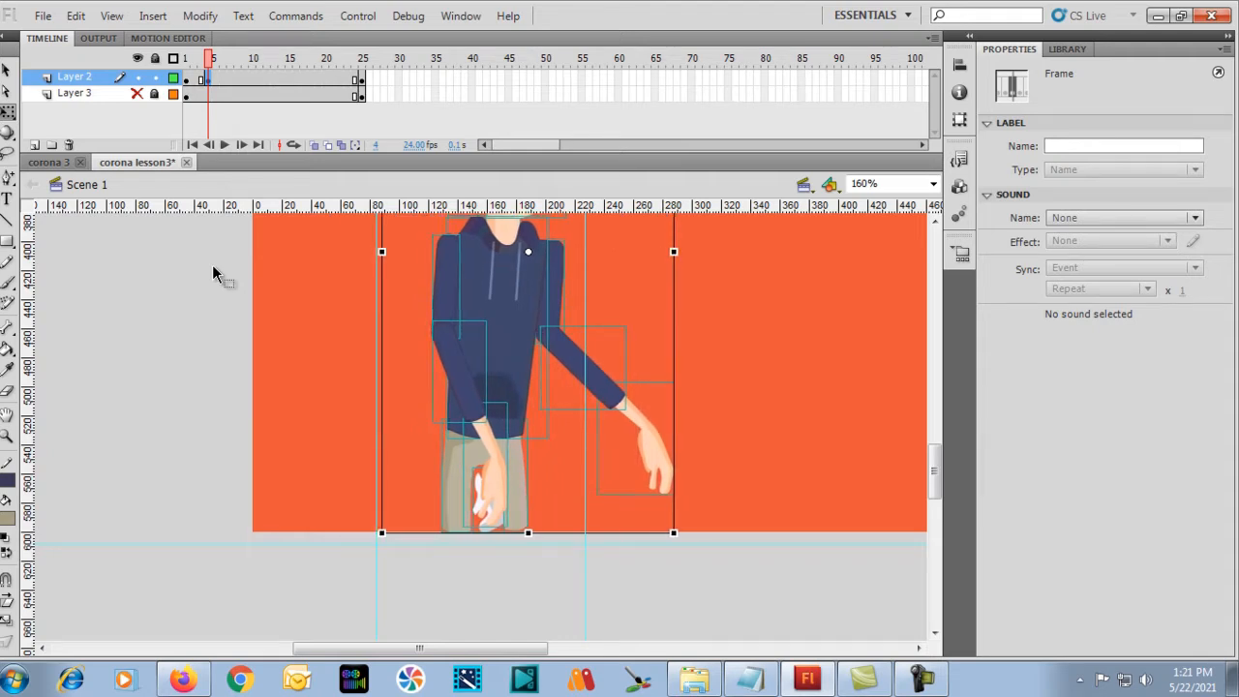
key(Left)
key(Left)
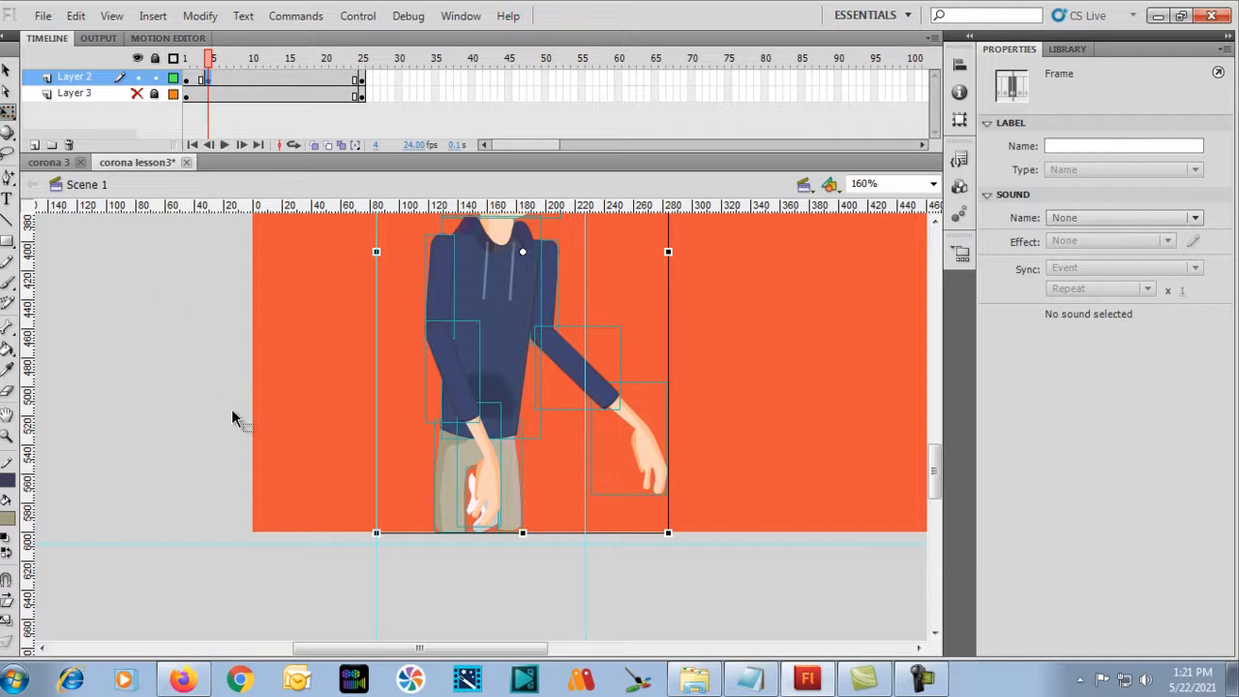
Scrub between frames 3 and 4 to compare the character's position in the two poses.
scroll(231, 408, up, 5)
scroll(231, 408, up, 2)
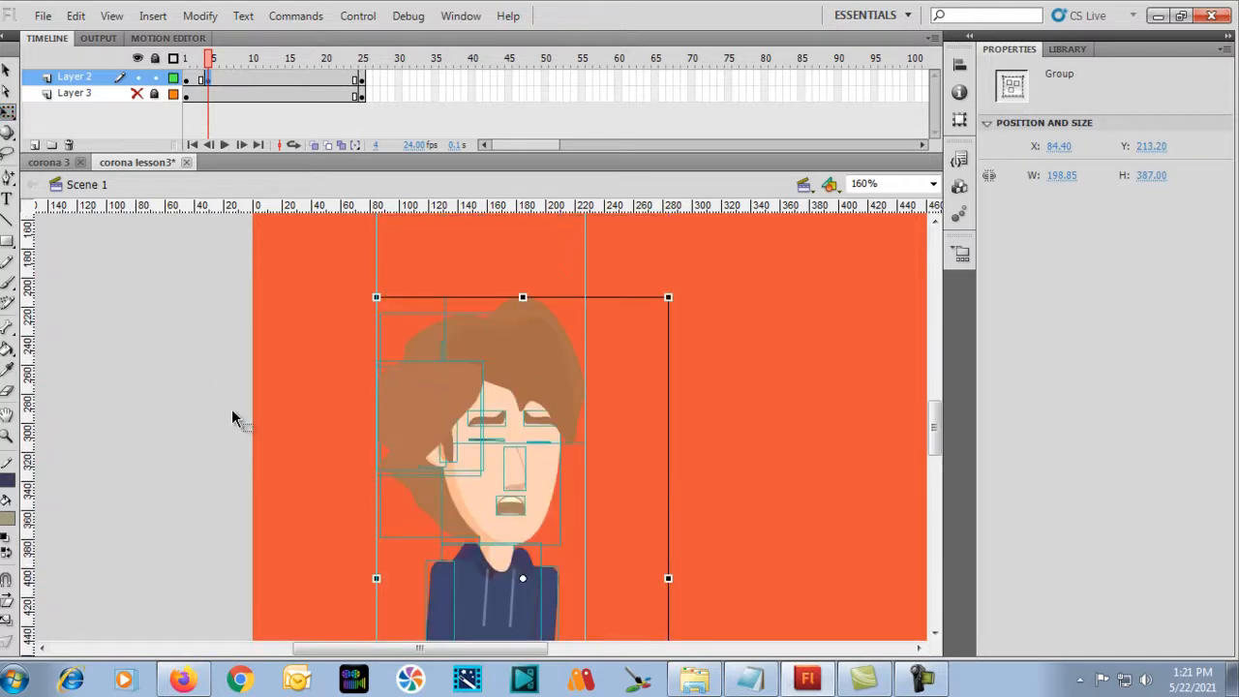
key(ctrl+minus)
click(231, 408)
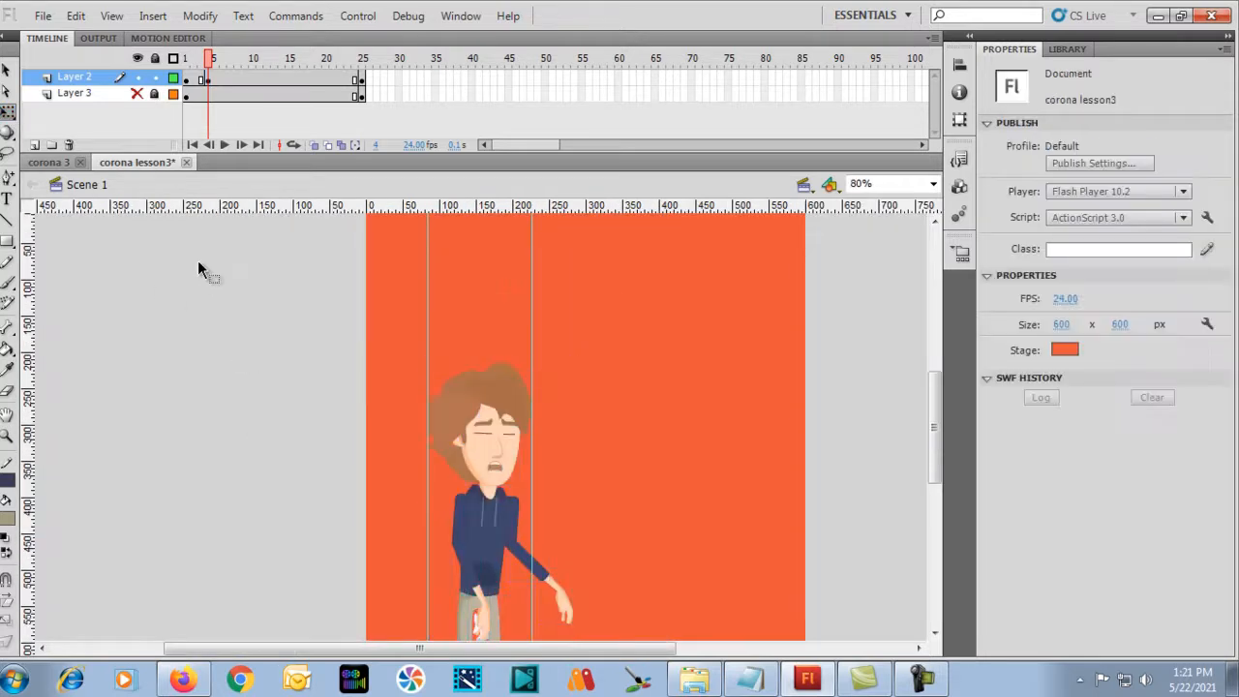
mouse_move(209, 58)
mouse_down()
mouse_move(193, 59)
mouse_move(216, 60)
mouse_move(201, 75)
mouse_up()
scroll(315, 423, down, 2)
drag(202, 73, 209, 73)
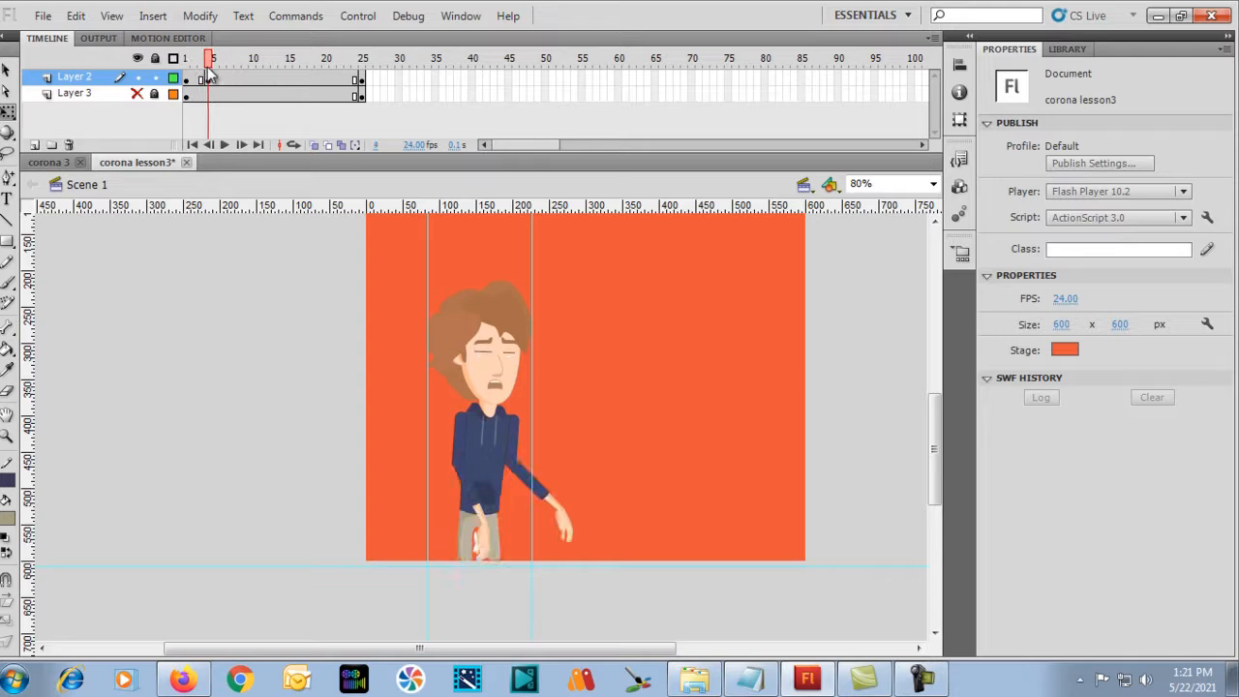
Open the library and preview Bitmap 1 and Bitmap 3 as references for the next pose.
click(1065, 49)
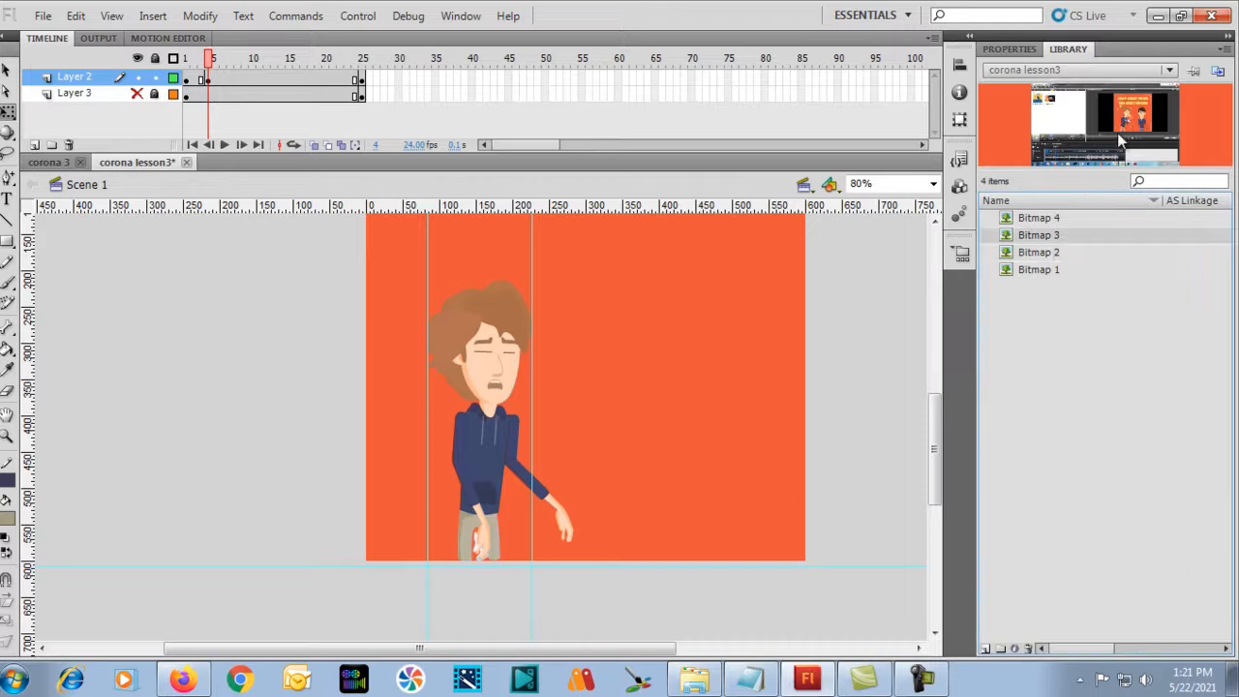
click(1052, 269)
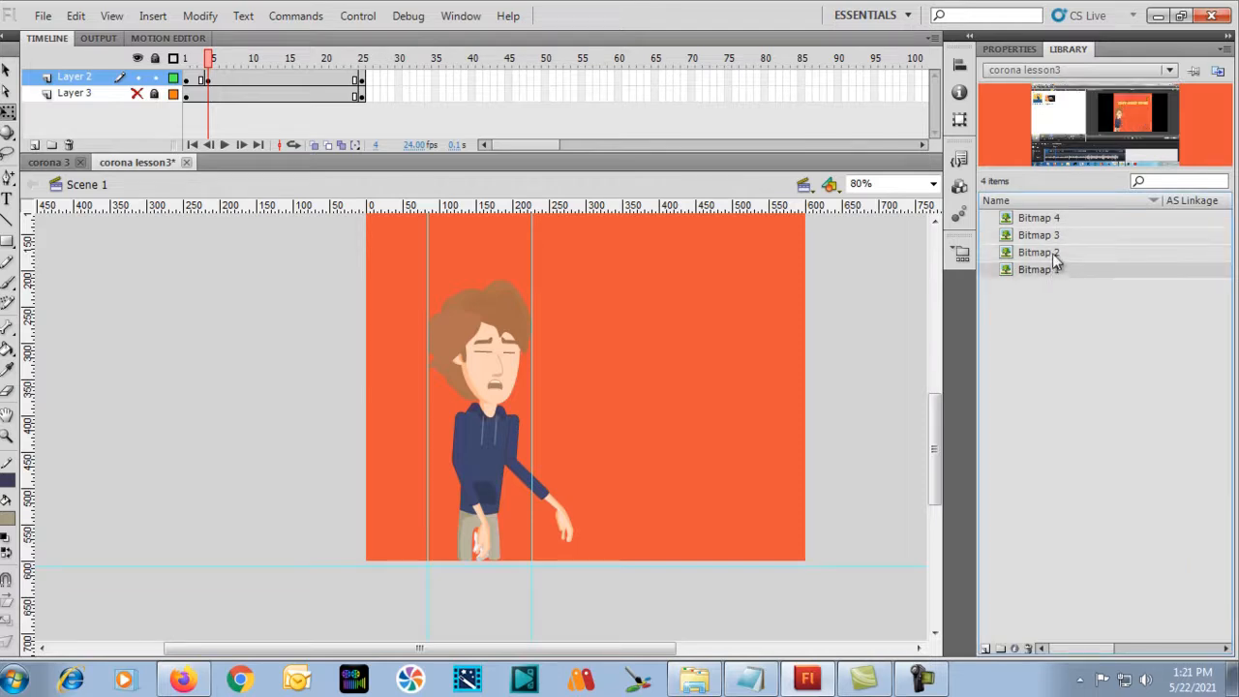
mouse_move(207, 58)
mouse_down()
mouse_move(174, 60)
mouse_move(207, 60)
mouse_up()
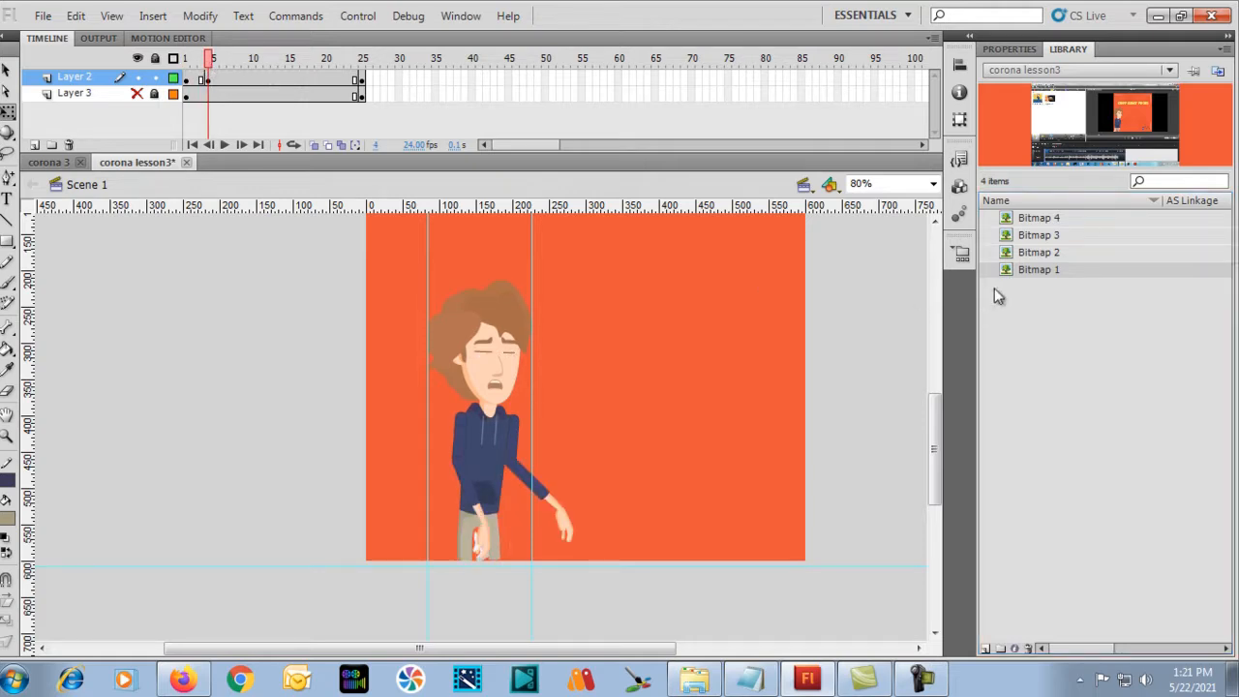
click(1024, 237)
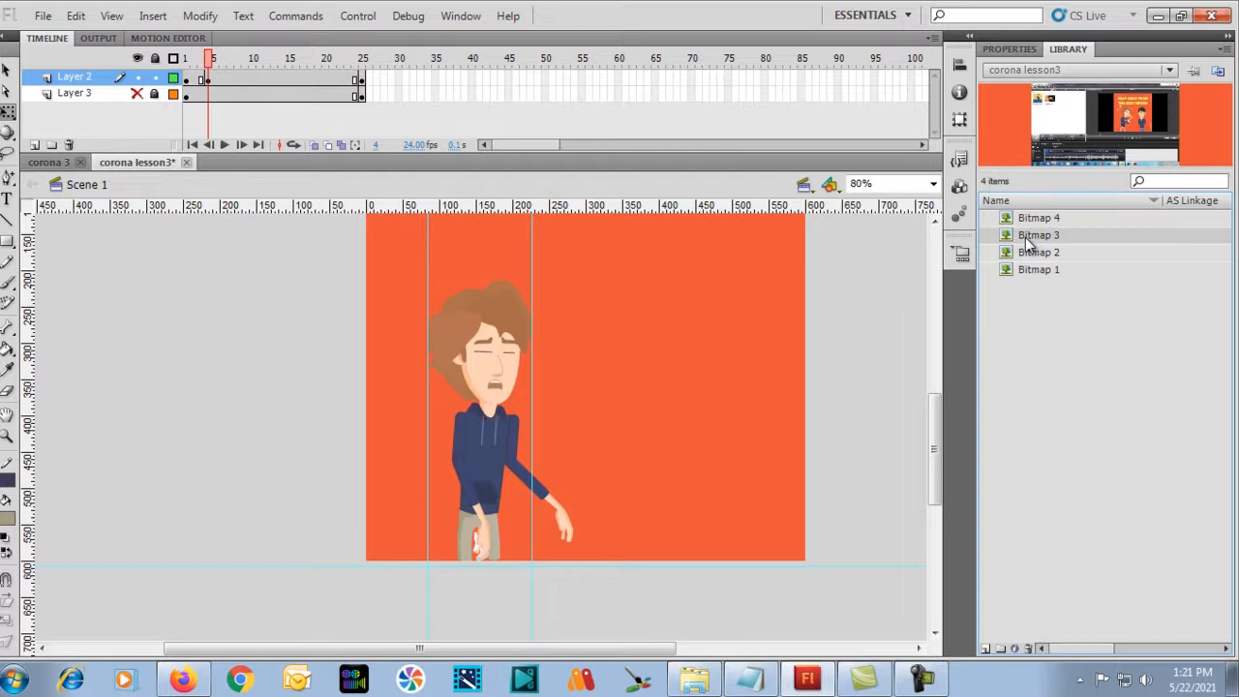
Place Bitmap 3 beside the stage, examine the sick person's bent-arm pose up close, and delete the placed copy.
key(ctrl+minus)
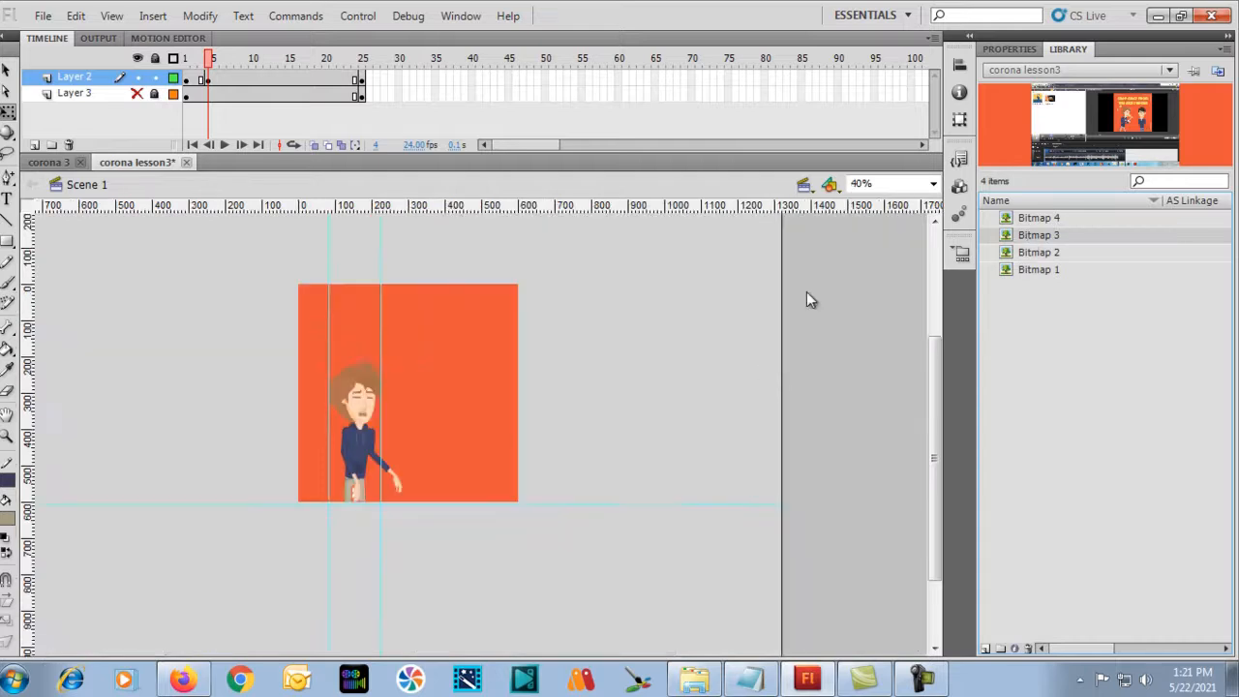
drag(1007, 236, 721, 425)
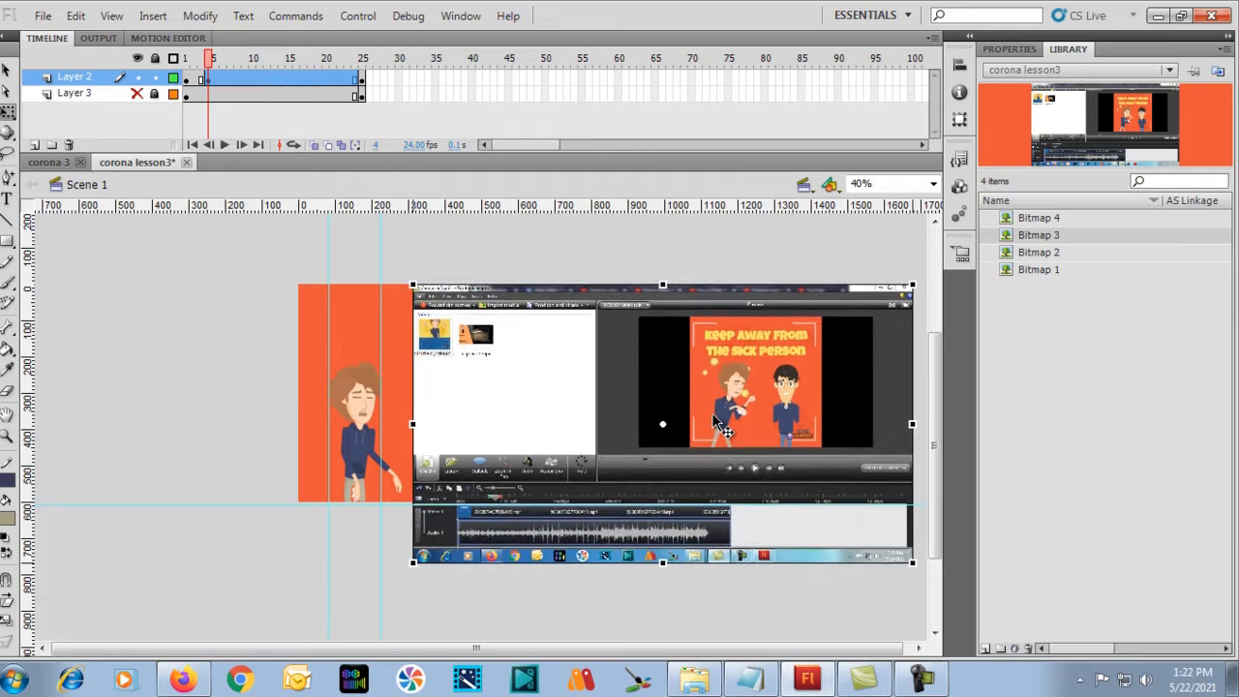
key(ctrl+equal)
key(ctrl+equal)
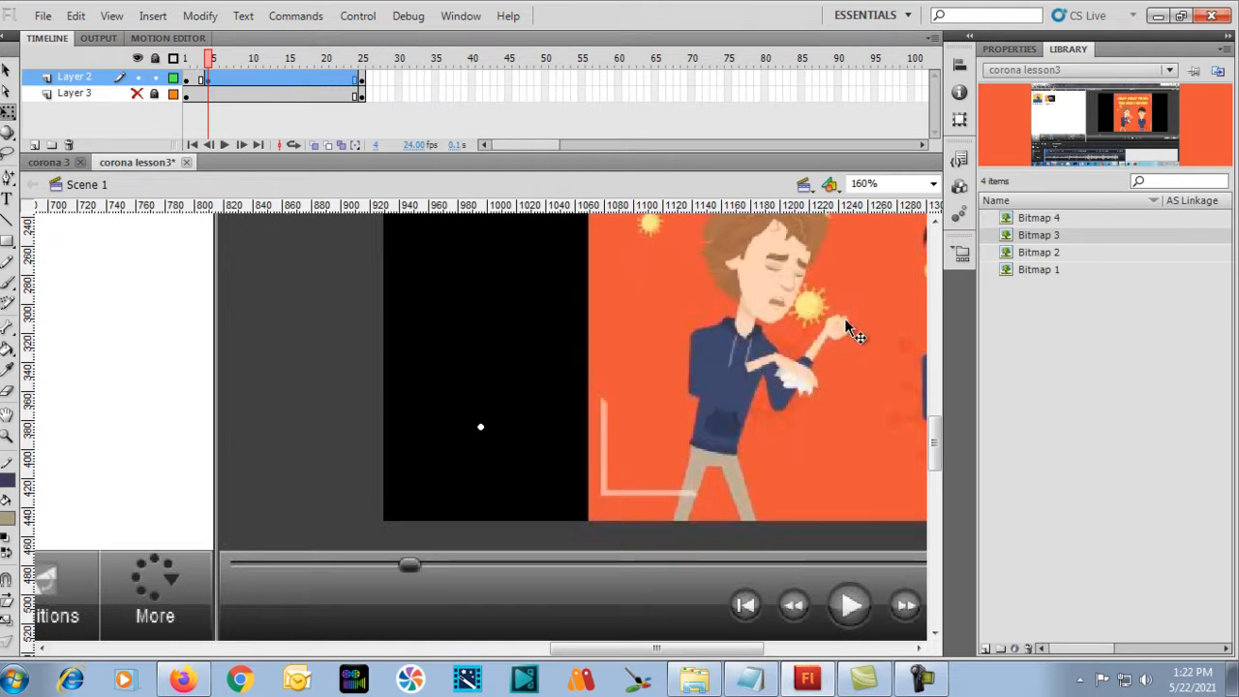
key(ctrl+minus)
key(ctrl+minus)
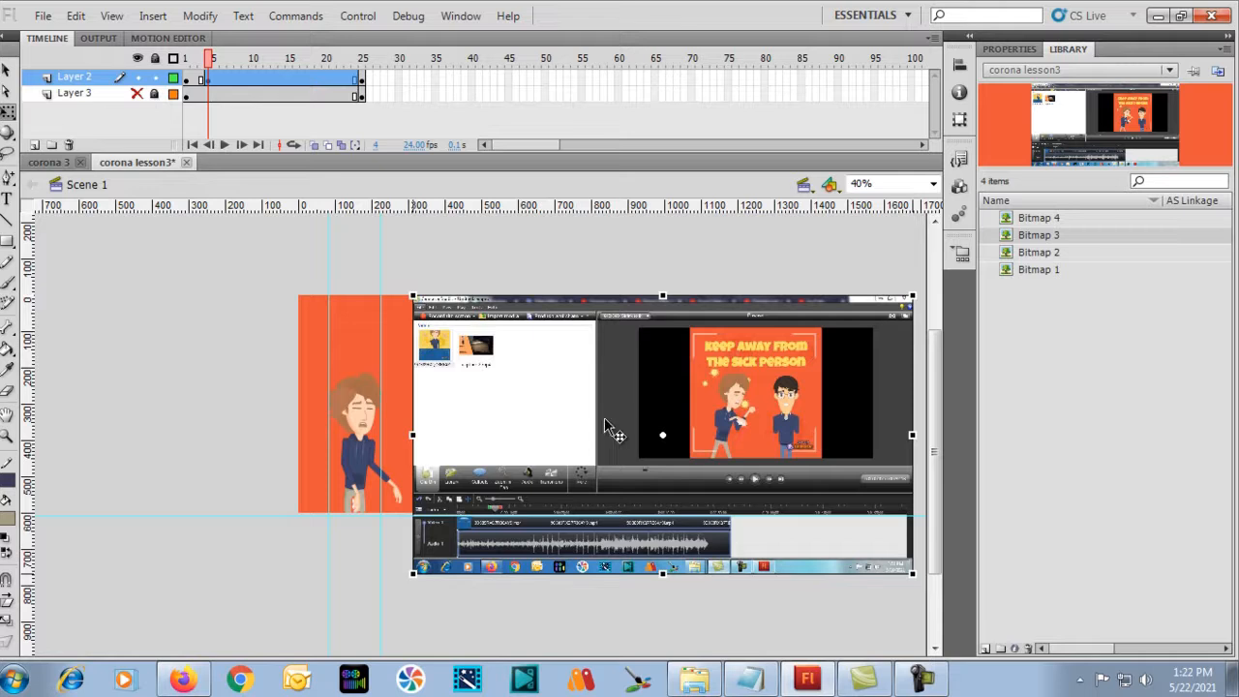
key(ctrl+equal)
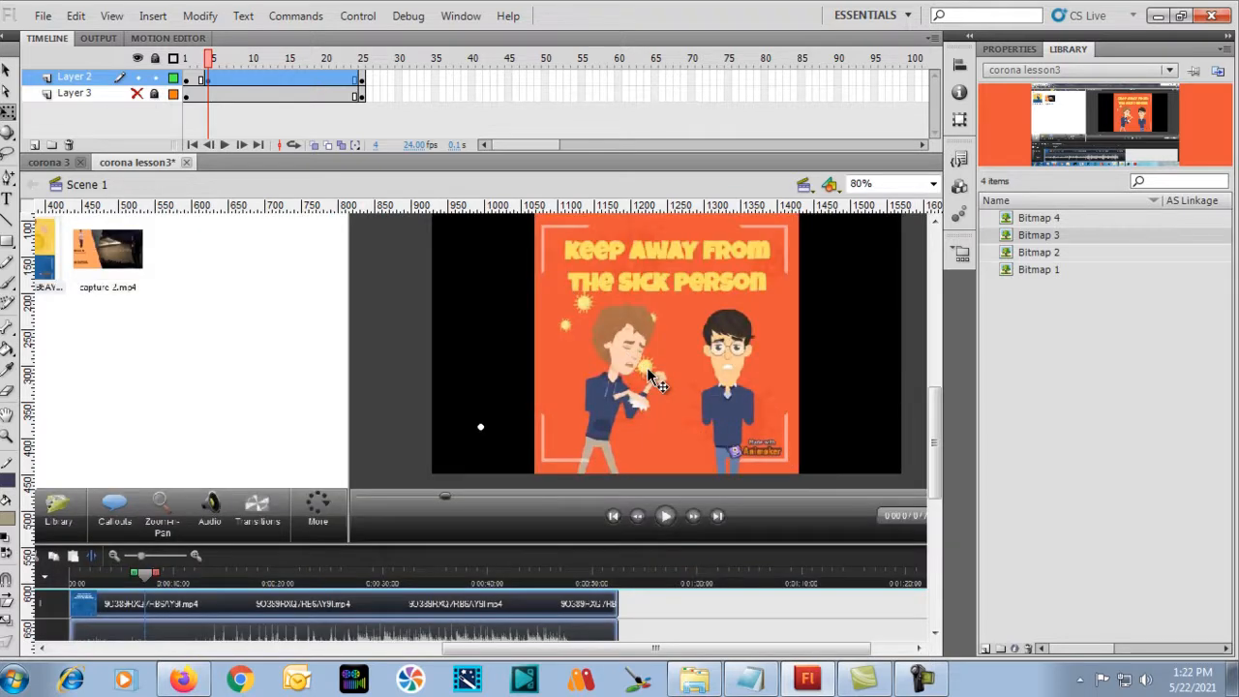
key(ctrl+minus)
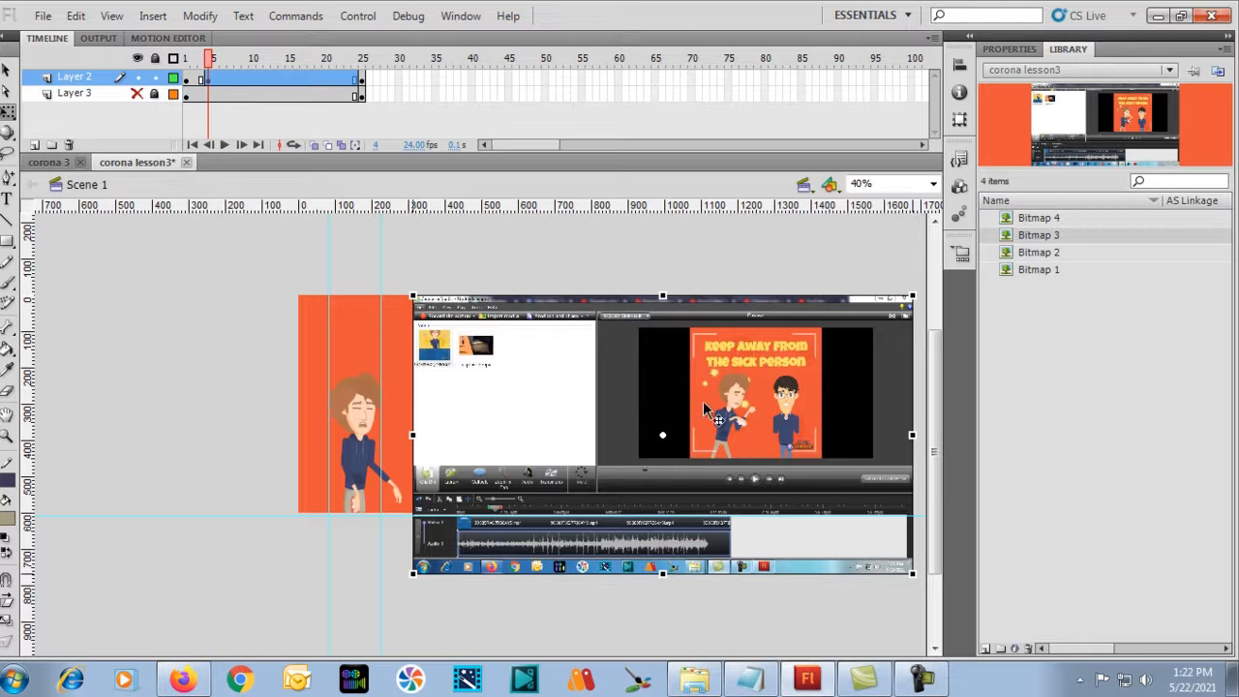
key(Delete)
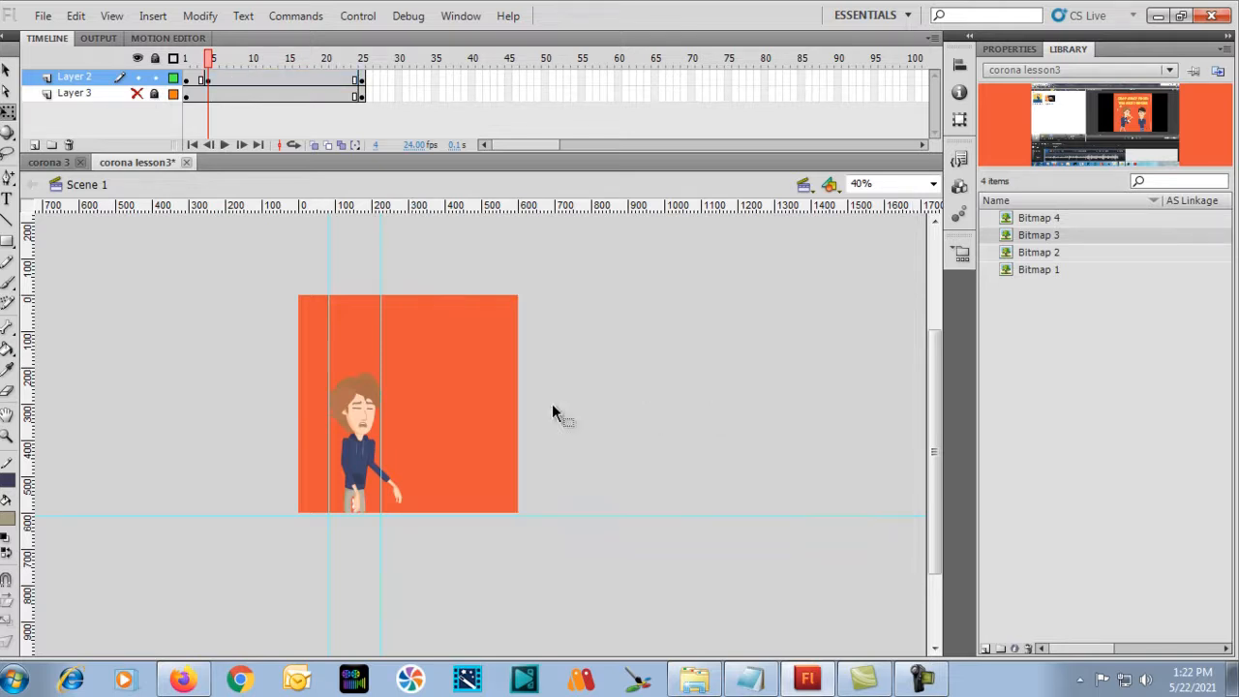
Examine the sick character's bent-arm pose at frame 22 of the corona 3 document and return to corona lesson3.
key(ctrl+equal)
scroll(354, 329, down, 3)
scroll(349, 358, up, 2)
drag(271, 280, 482, 592)
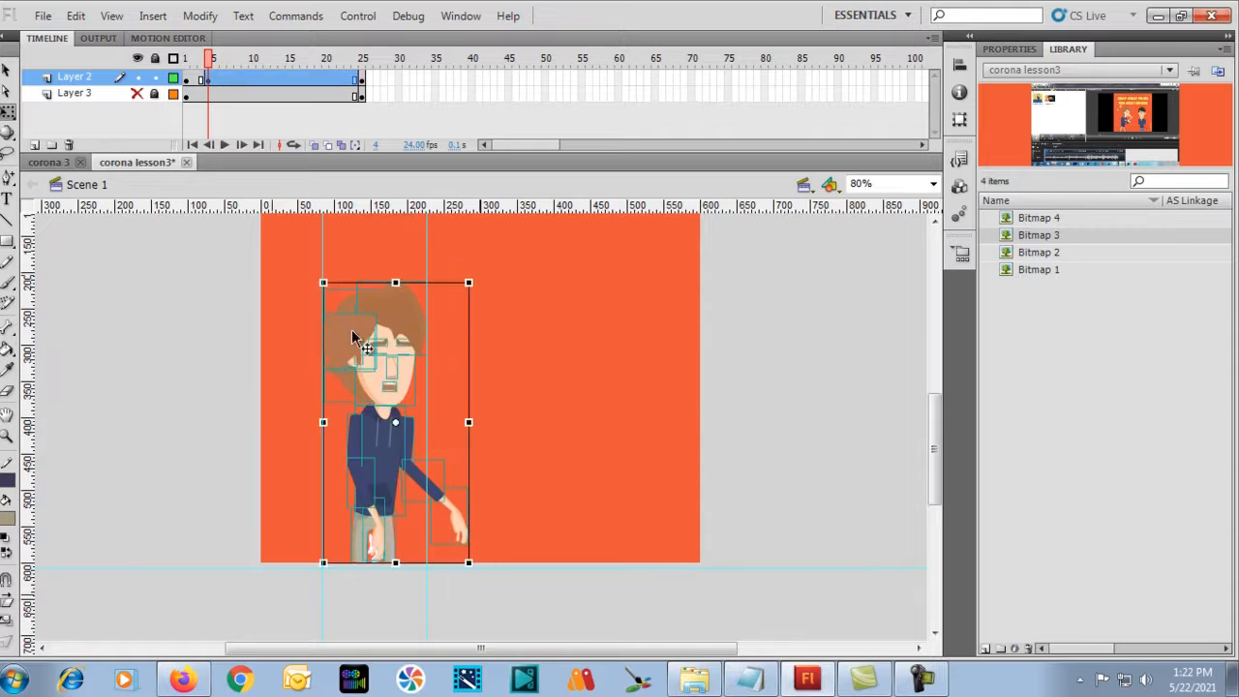
click(51, 162)
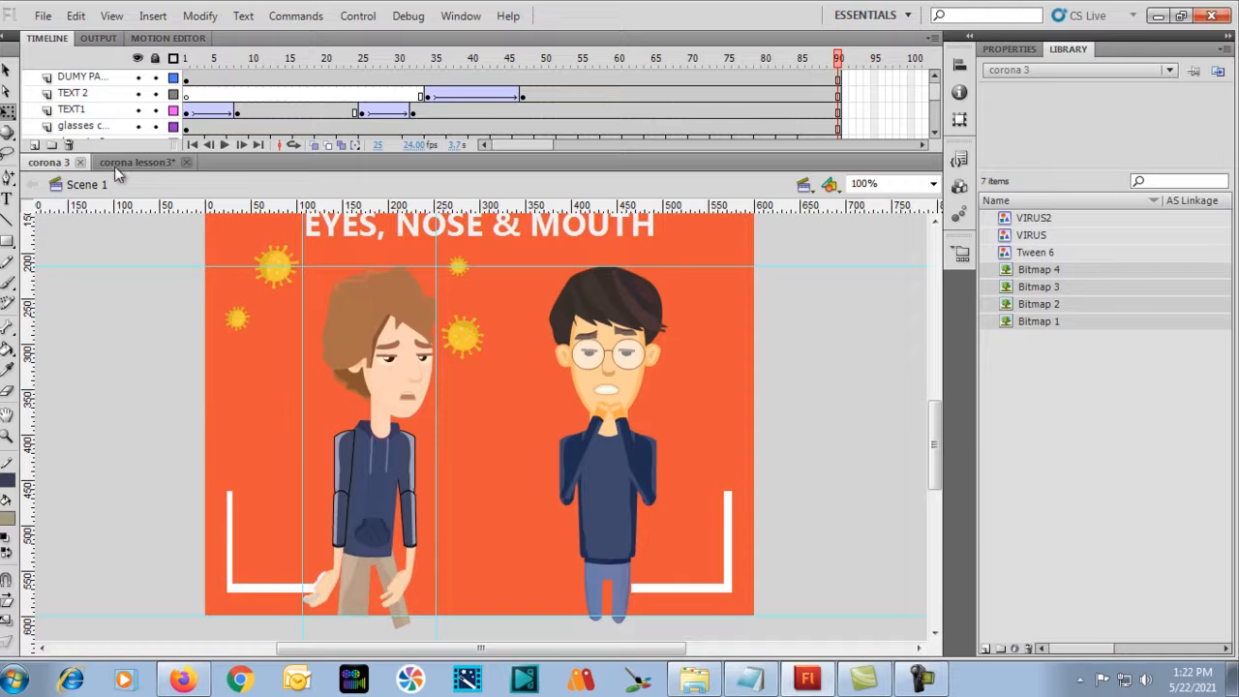
drag(838, 58, 340, 58)
scroll(278, 126, down, 3)
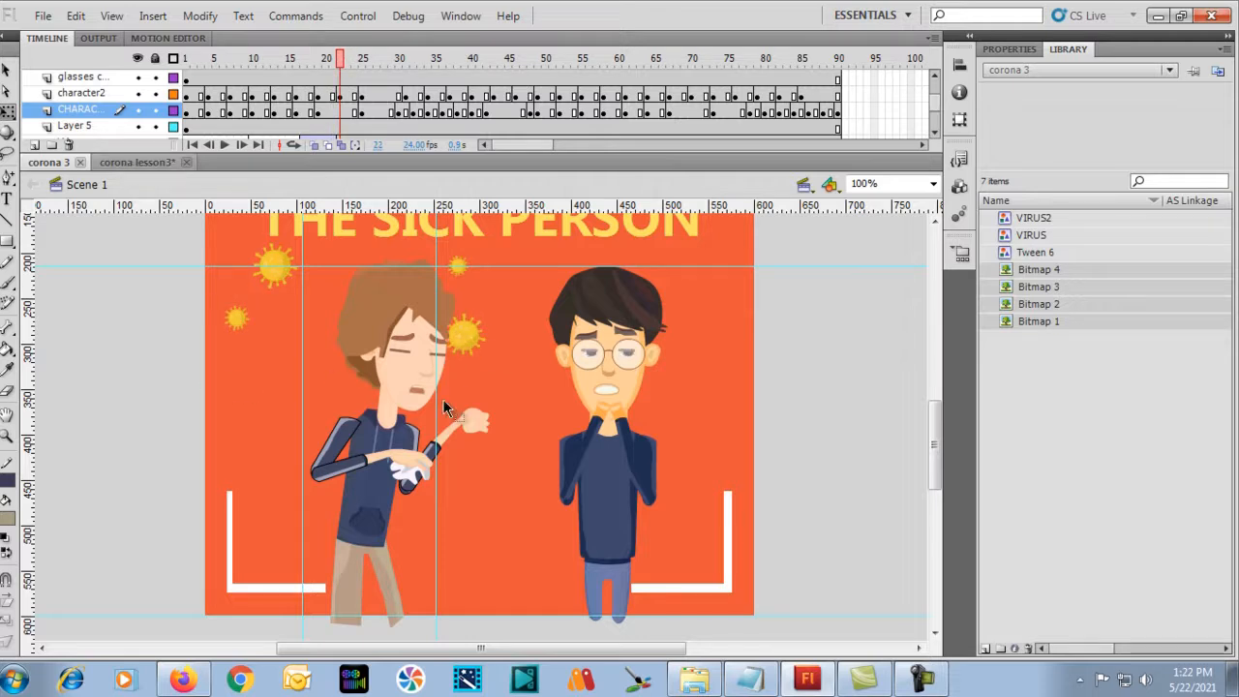
click(115, 162)
click(220, 363)
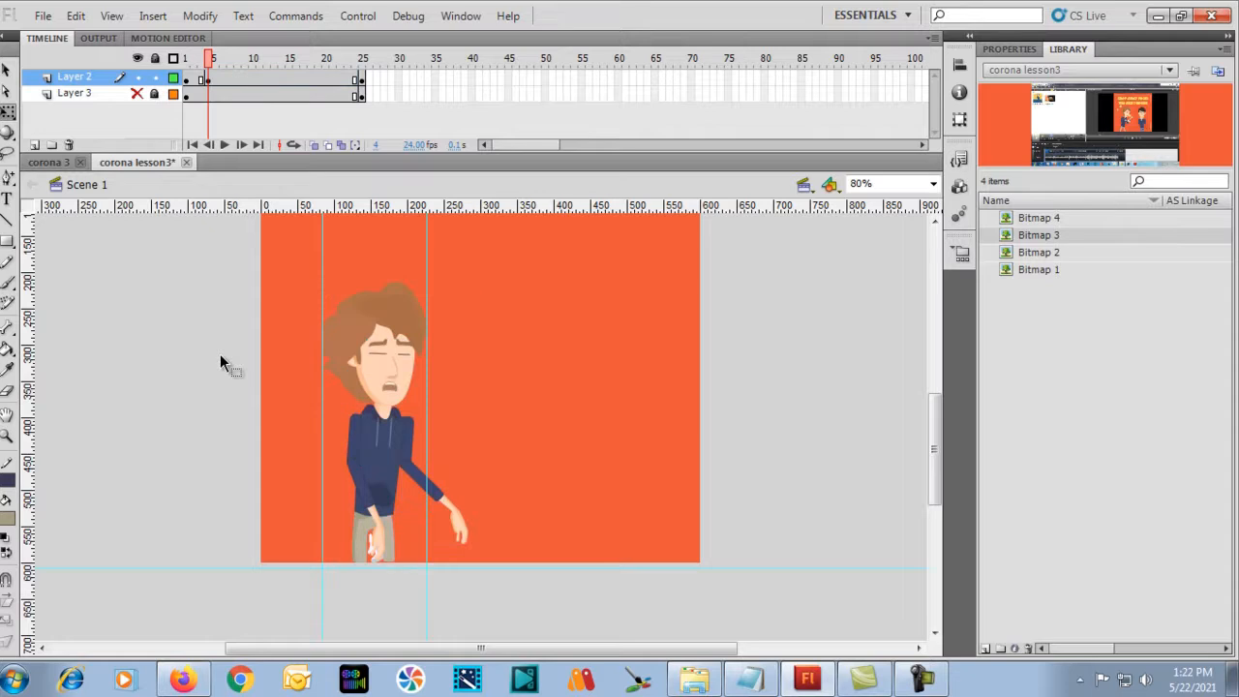
Copy the frame 4 keyframe on Layer 2 to frame 7.
click(1055, 252)
click(207, 80)
drag(211, 84, 233, 89)
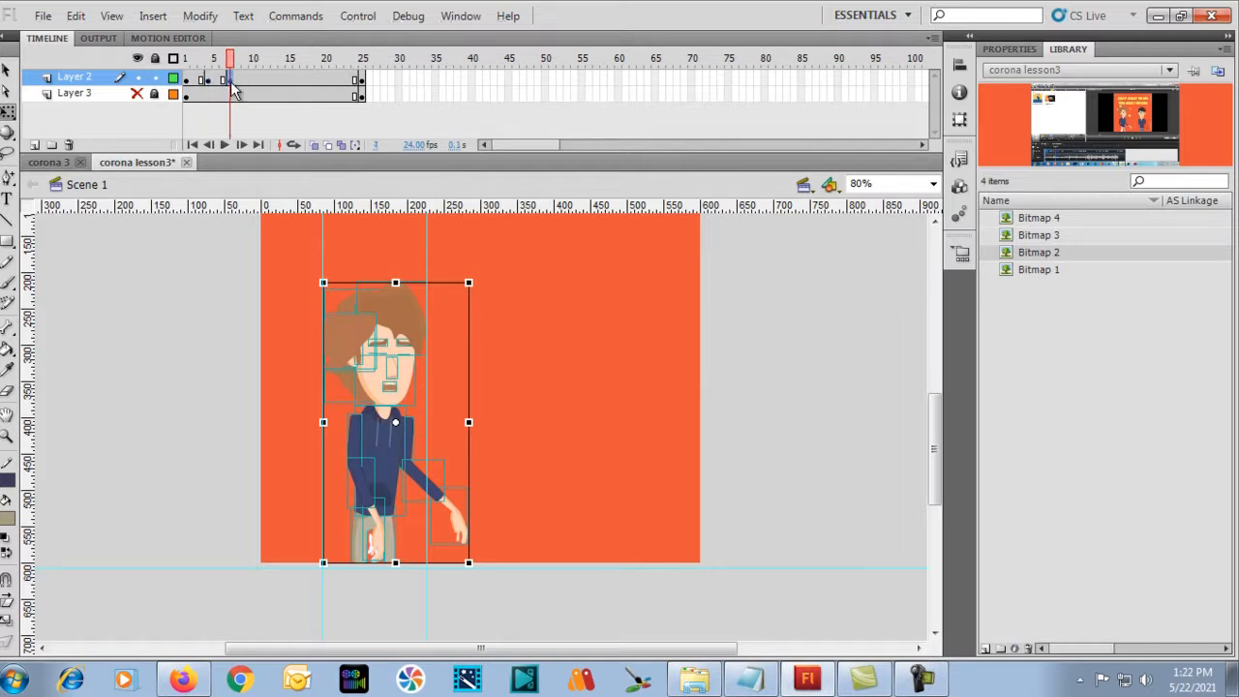
Show and unlock Layer 3, and delete its old reference picture on frame 1.
click(1051, 237)
key(ctrl+minus)
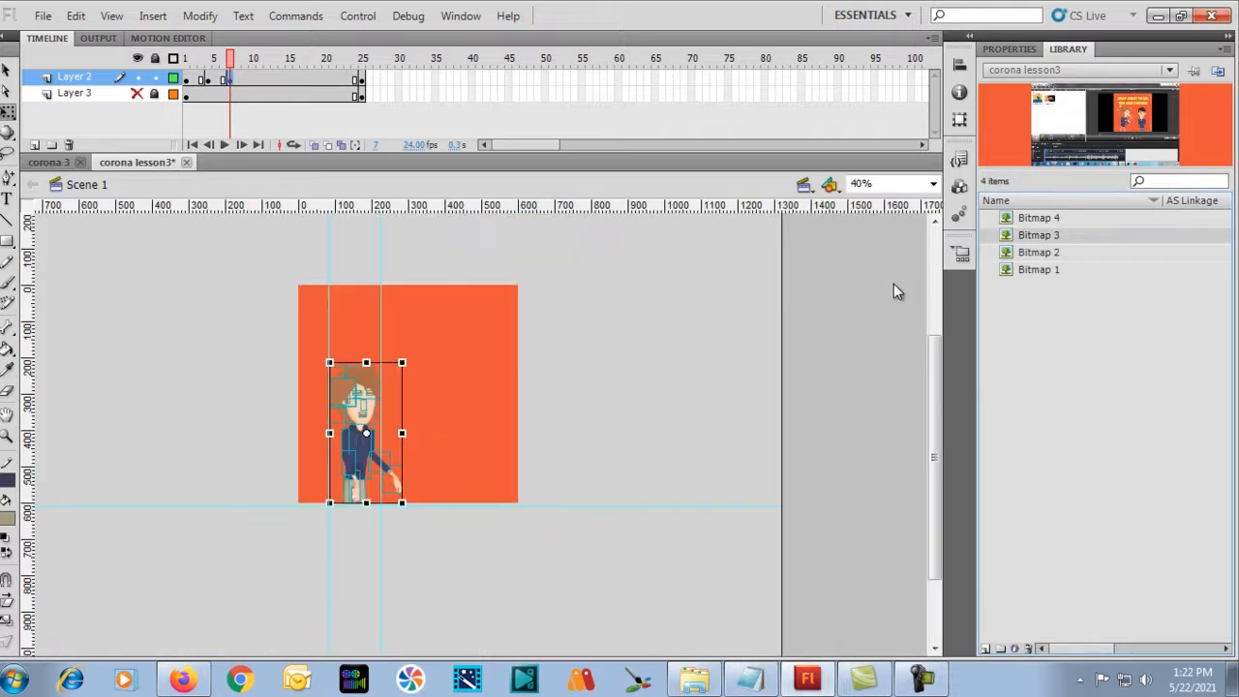
click(72, 93)
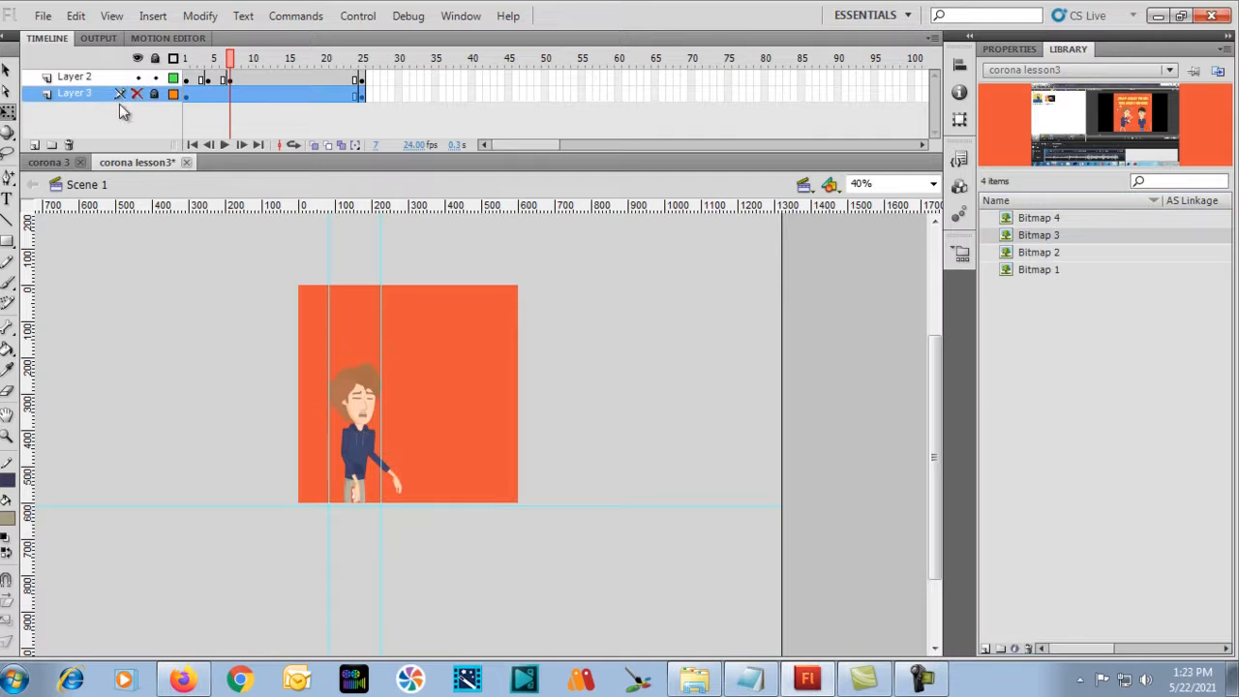
click(136, 94)
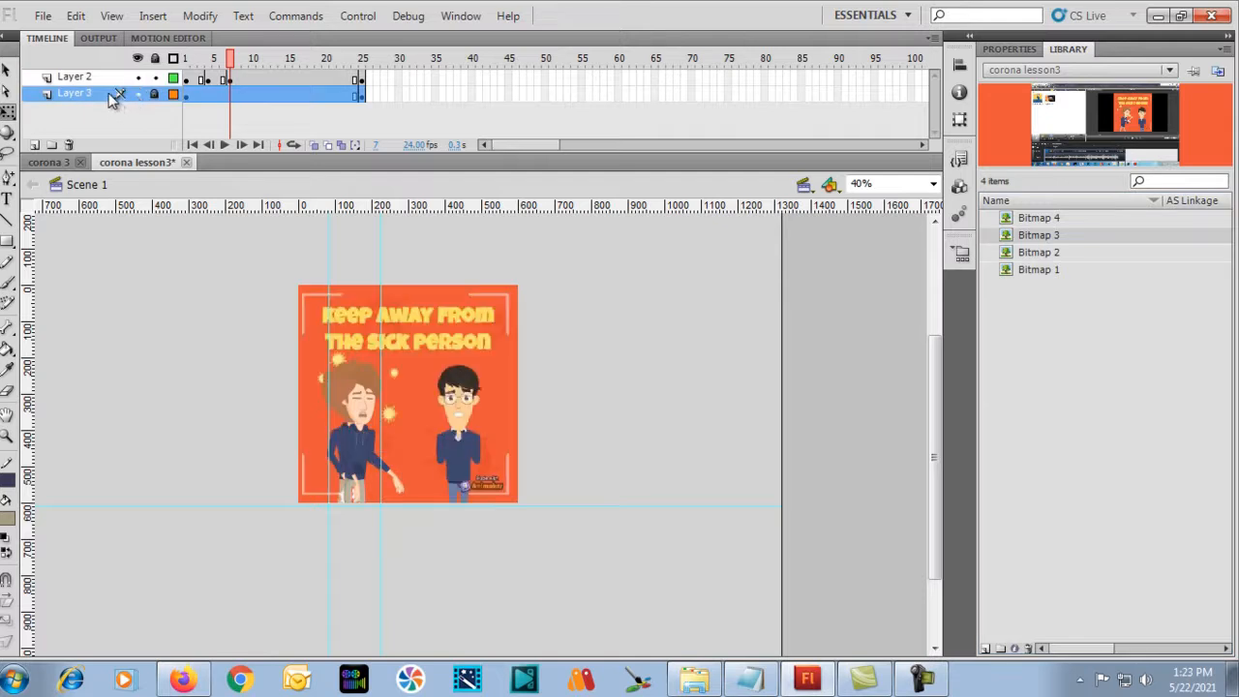
click(188, 96)
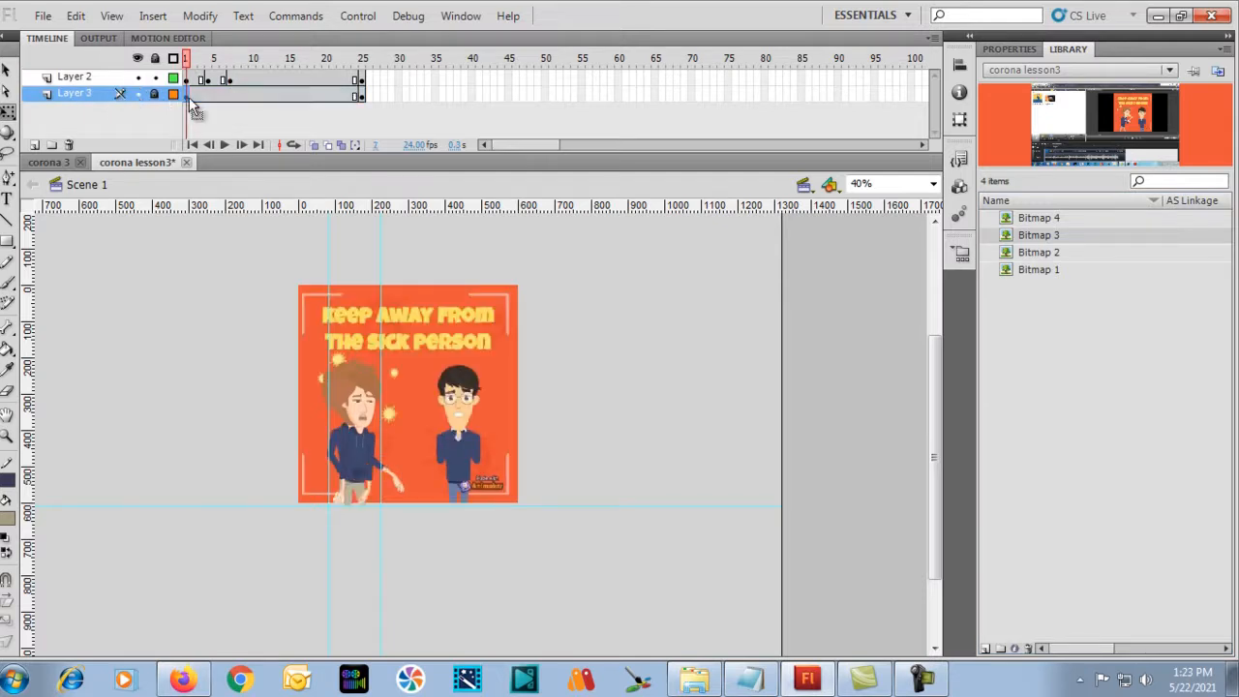
click(154, 93)
click(187, 92)
key(Delete)
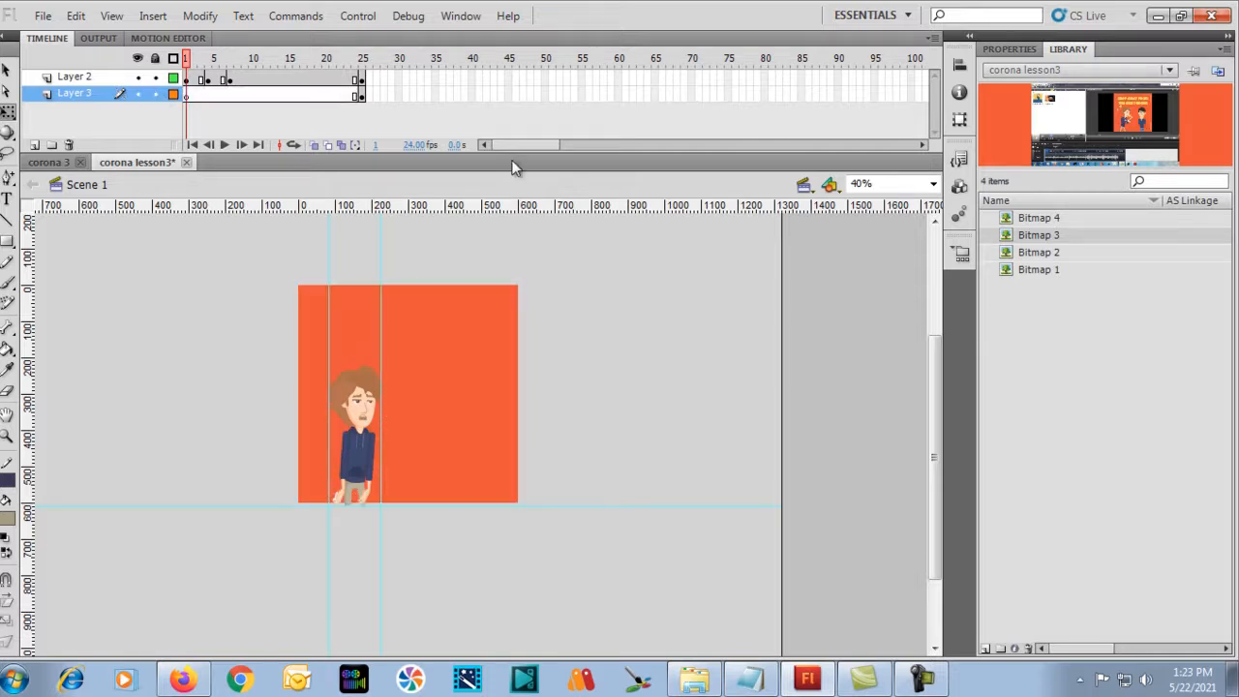
Place Bitmap 3 on frame 1 of Layer 3 beside the stage and break it apart.
drag(1064, 240, 743, 374)
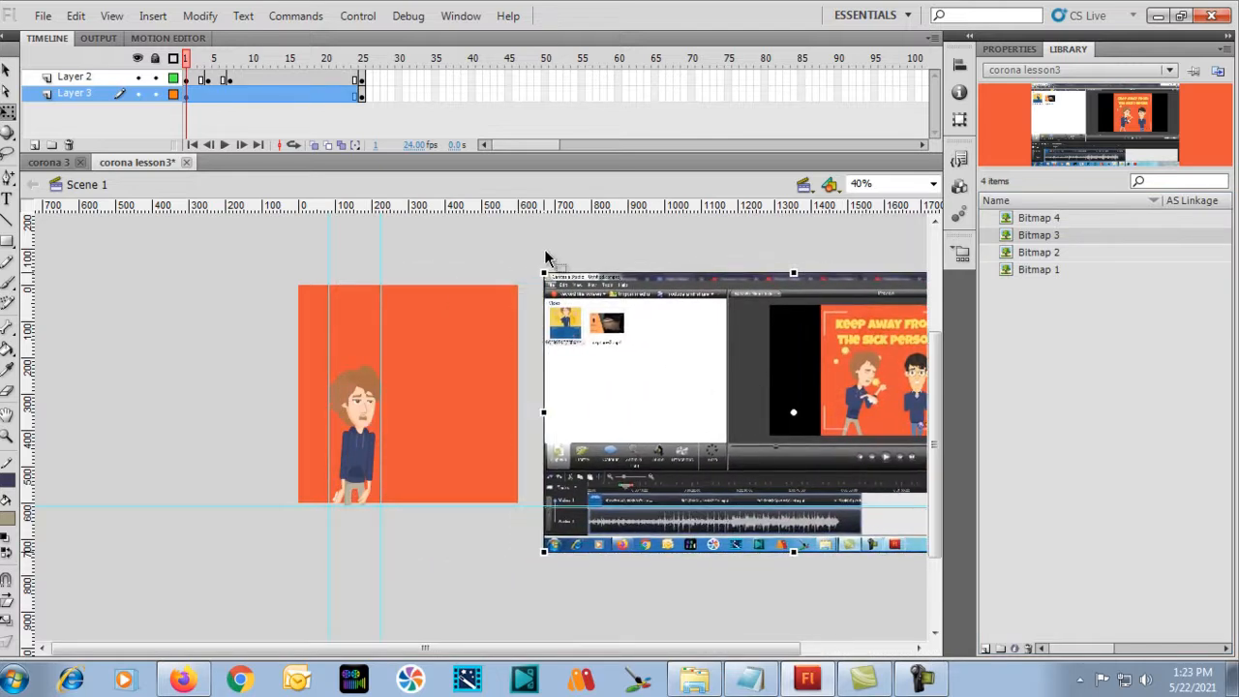
click(571, 314)
key(ctrl+b)
Trim the broken-apart screenshot down to the orange "Keep away from the sick person" picture by deleting everything around it.
click(523, 244)
drag(517, 243, 823, 636)
key(Delete)
drag(847, 433, 582, 439)
drag(533, 255, 687, 661)
key(Delete)
key(Delete)
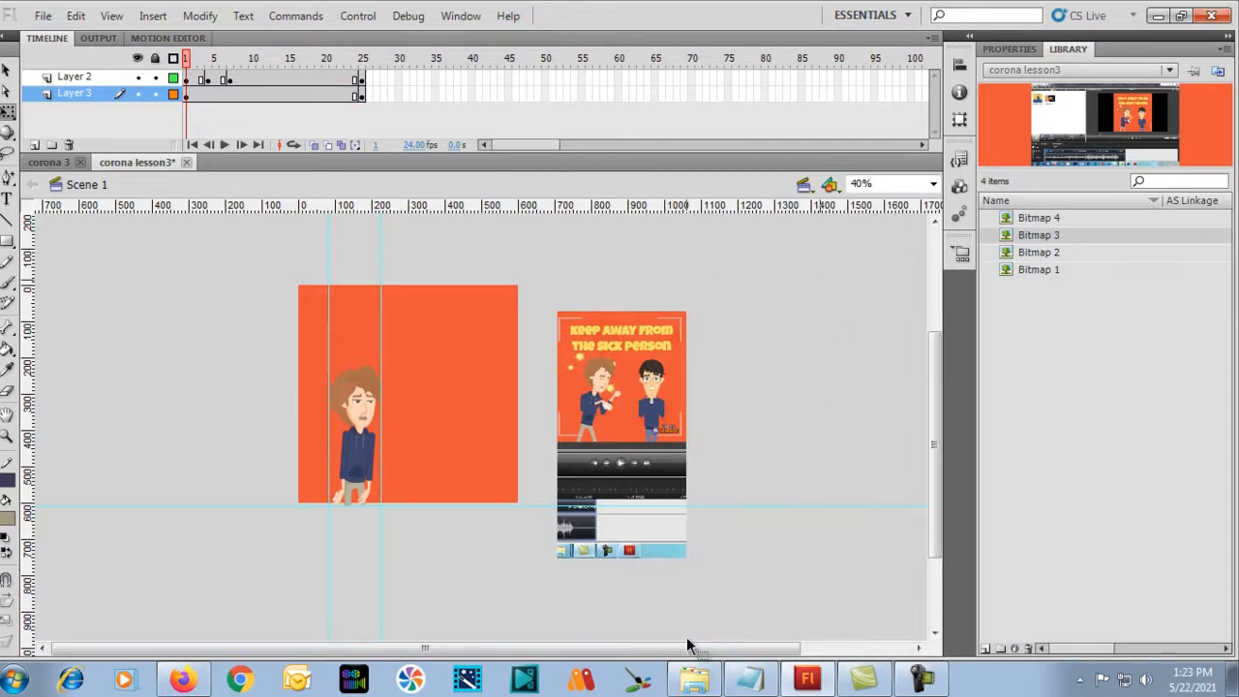
drag(524, 588, 892, 450)
key(Delete)
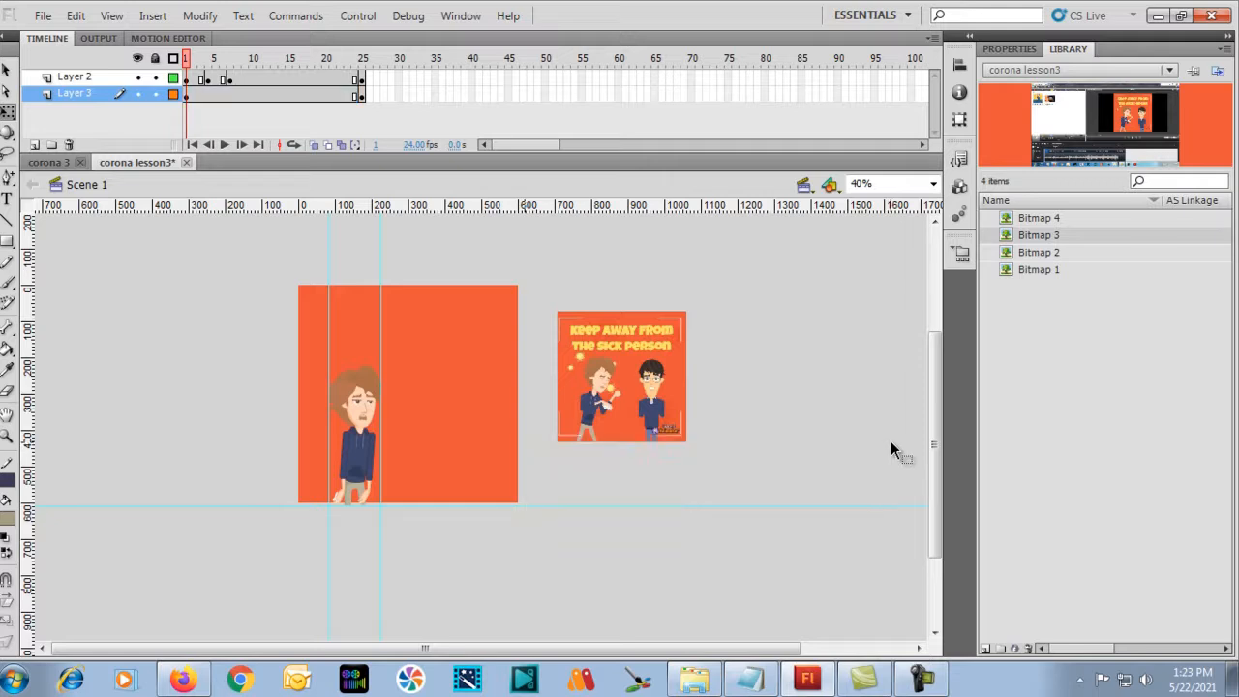
Resize the cropped reference picture to 600 wide and 600 high.
click(673, 373)
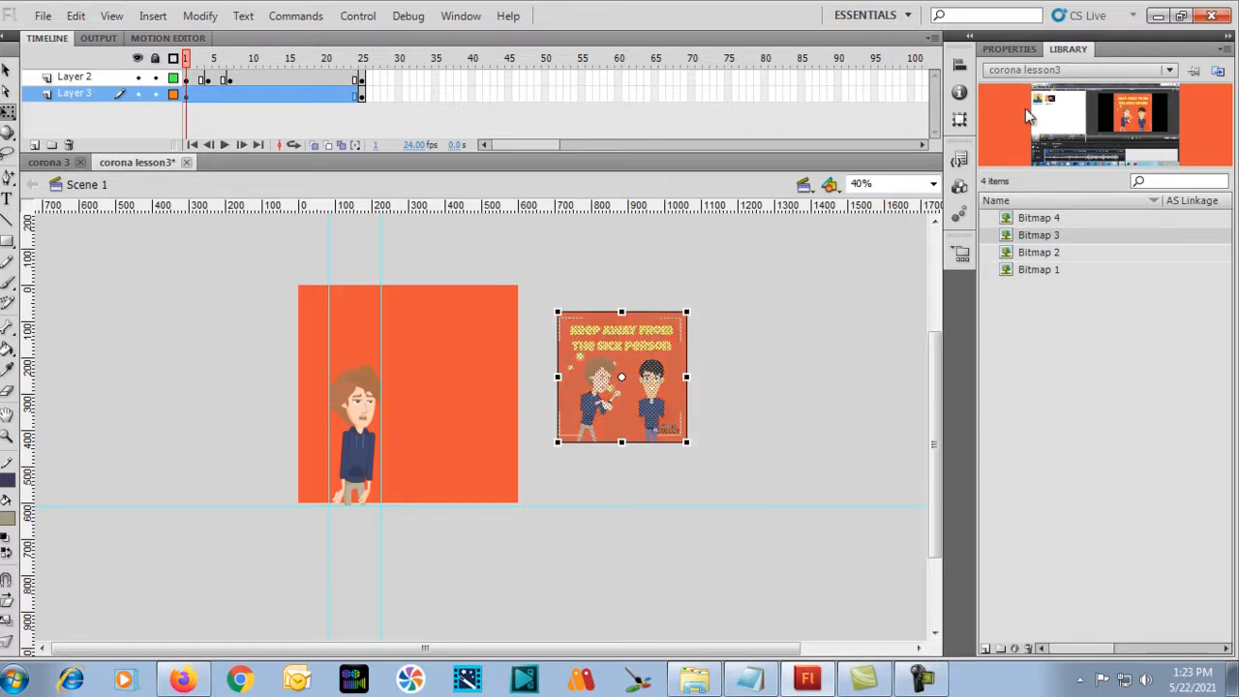
click(1010, 48)
click(1061, 146)
click(1060, 175)
text(600)
key(Tab)
text(6)
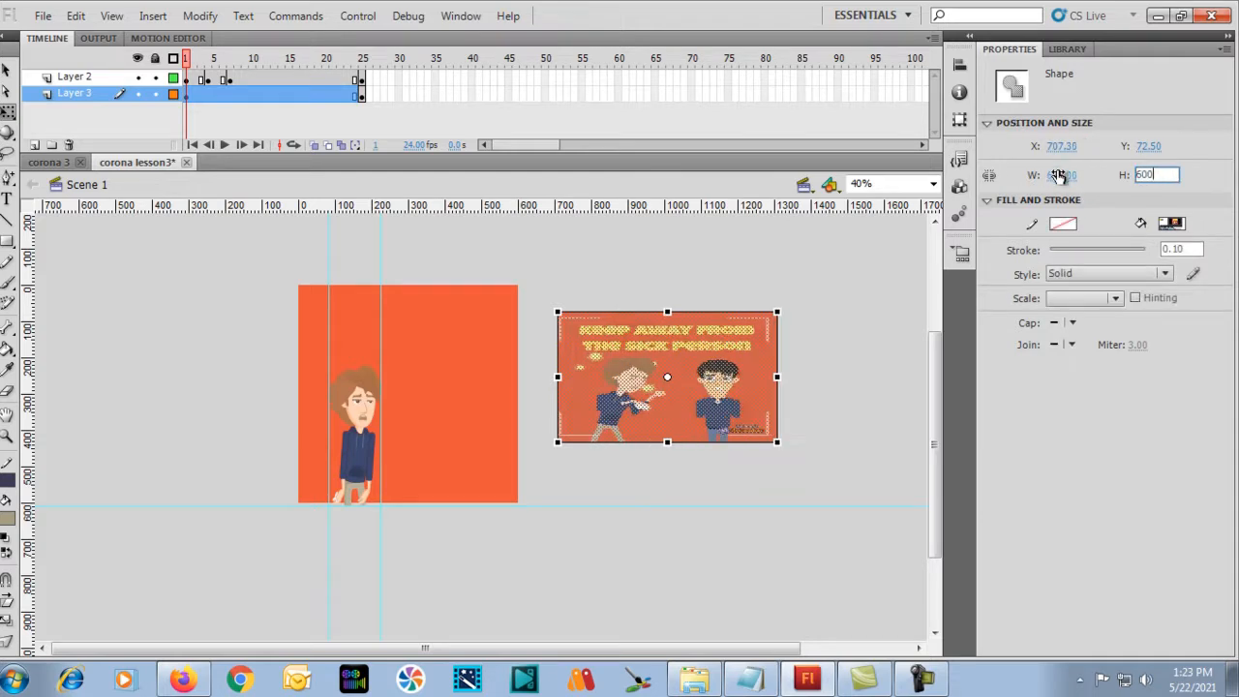
key(Return)
Position the reference picture at X 0, Y 0 and lock Layer 3.
click(1069, 145)
text(0)
key(Tab)
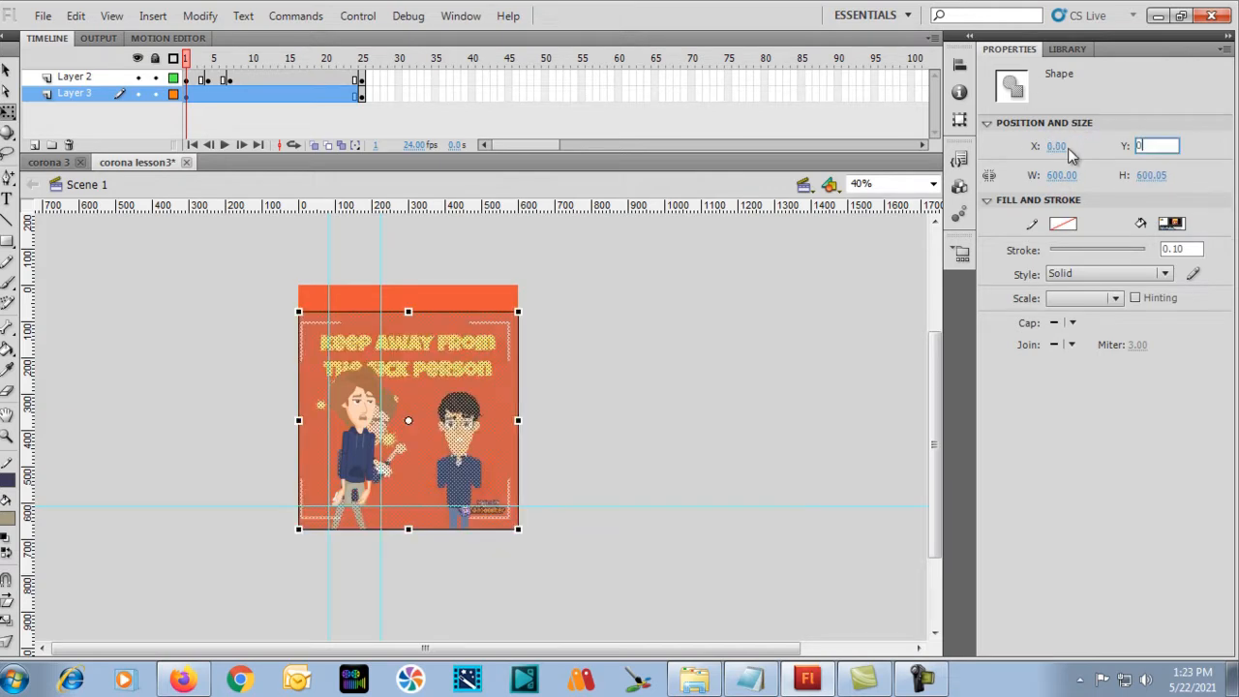
text(0)
key(Tab)
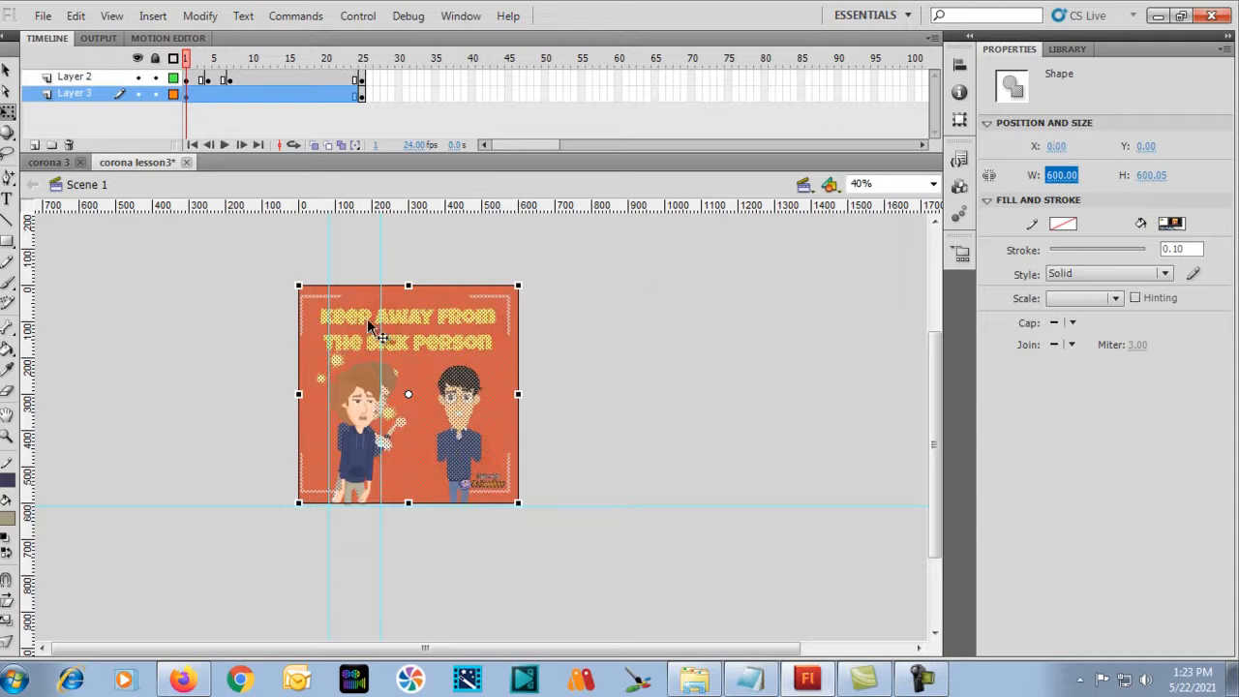
click(176, 359)
click(155, 94)
Move the whole character on frame 7 of Layer 2 left, clear of the reference figure, to X -115.60, and deselect it.
key(ctrl+equal)
key(ctrl+equal)
key(ctrl+minus)
scroll(341, 532, down, 2)
drag(222, 262, 463, 607)
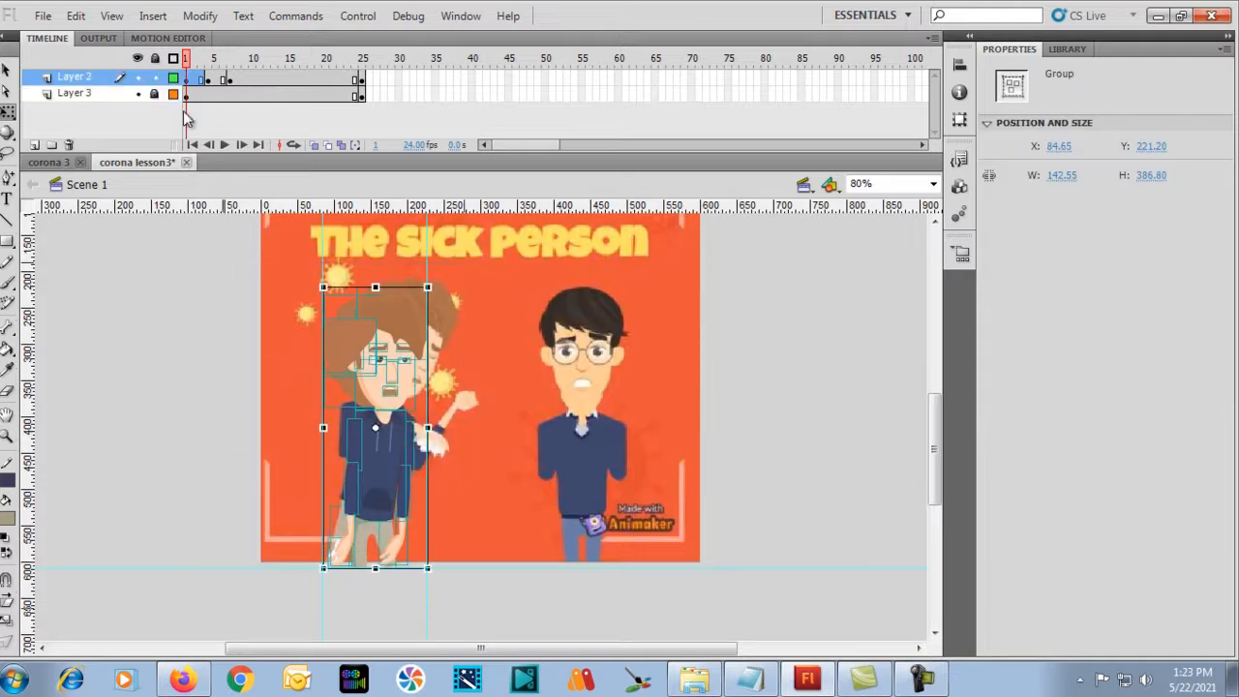
click(229, 82)
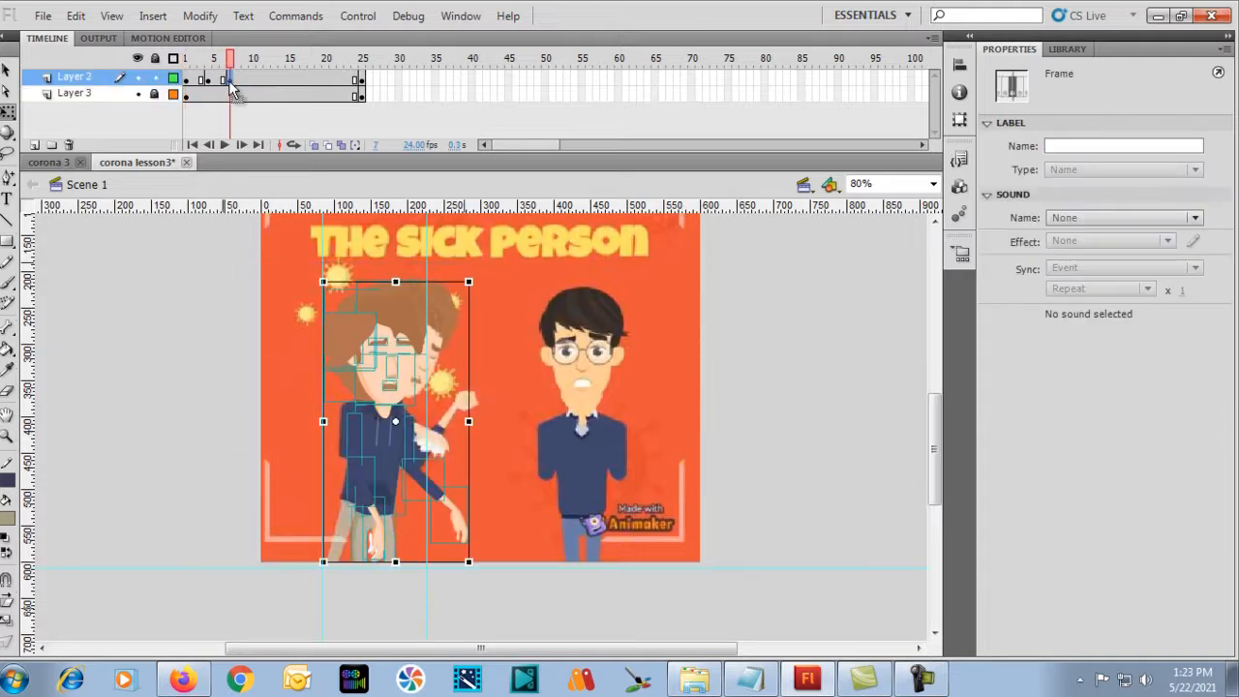
click(208, 368)
drag(242, 267, 474, 627)
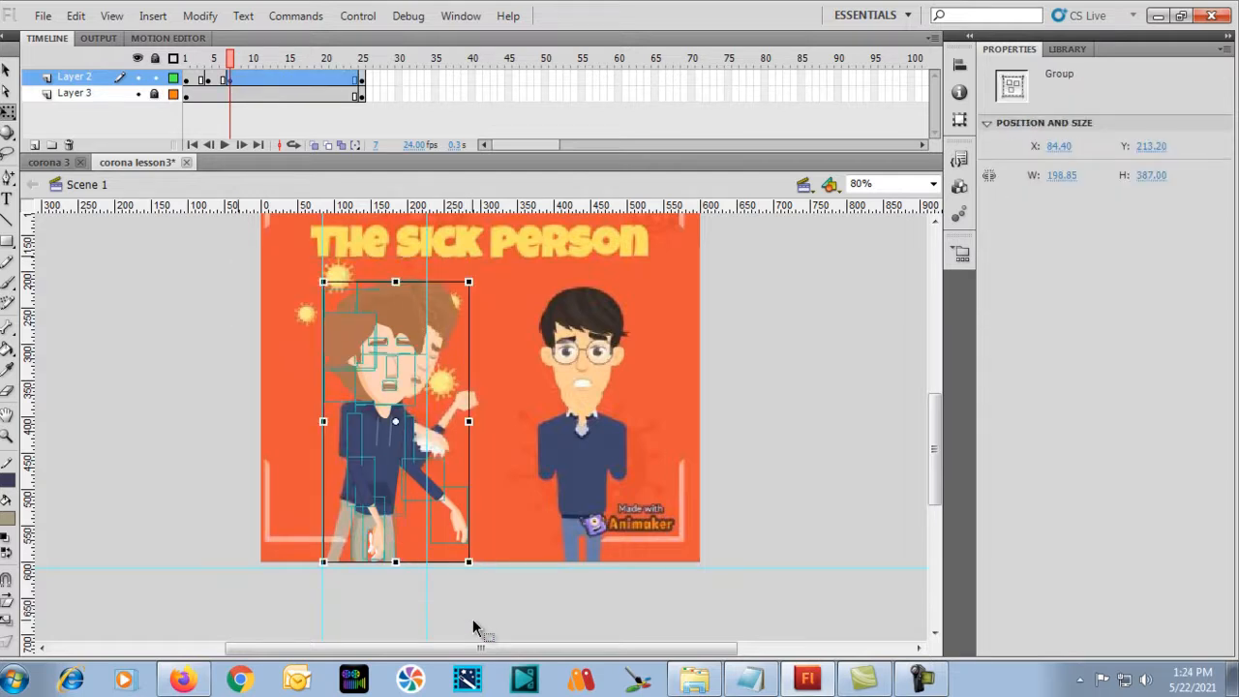
key(shift+Left)
key(shift+Left)
key(shift+Left)
key(shift+Left)
key(shift+Left)
key(shift+Left)
key(shift+Left)
key(shift+Left)
key(shift+Left)
key(shift+Left)
key(shift+Left)
key(shift+Left)
key(shift+Left)
key(shift+Left)
key(shift+Left)
key(shift+Left)
key(shift+Left)
key(shift+Left)
key(shift+Left)
key(shift+Left)
key(shift+Right)
key(shift+Right)
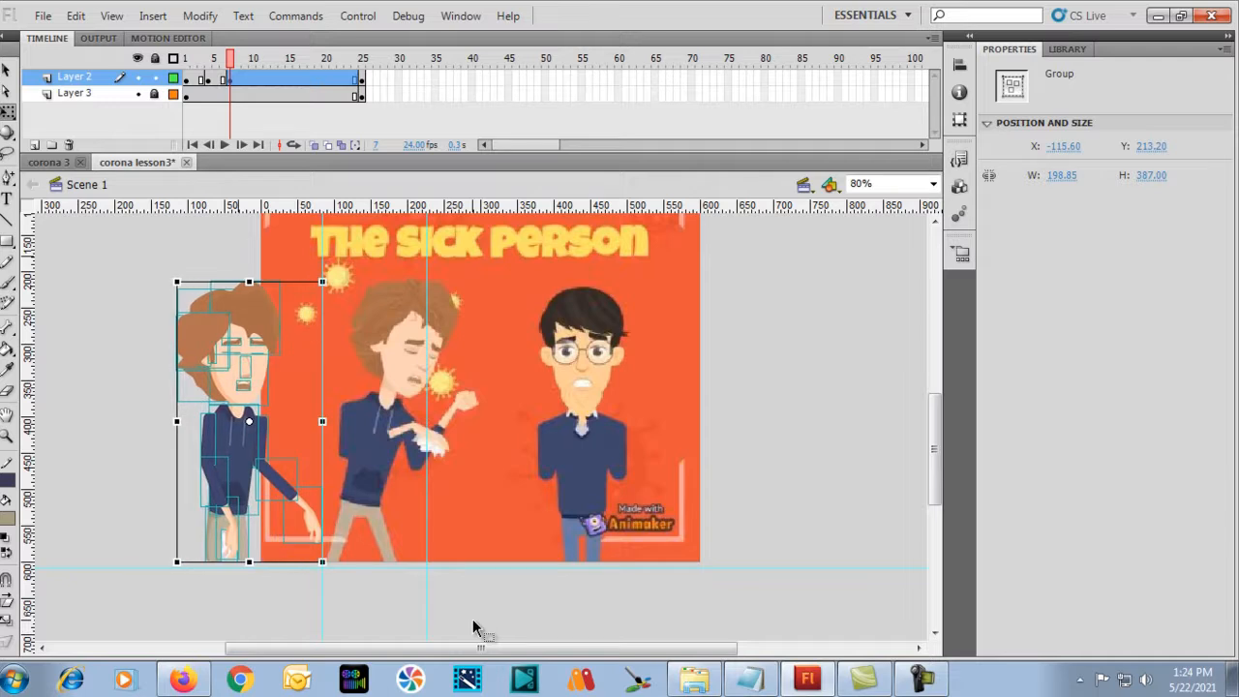
click(121, 499)
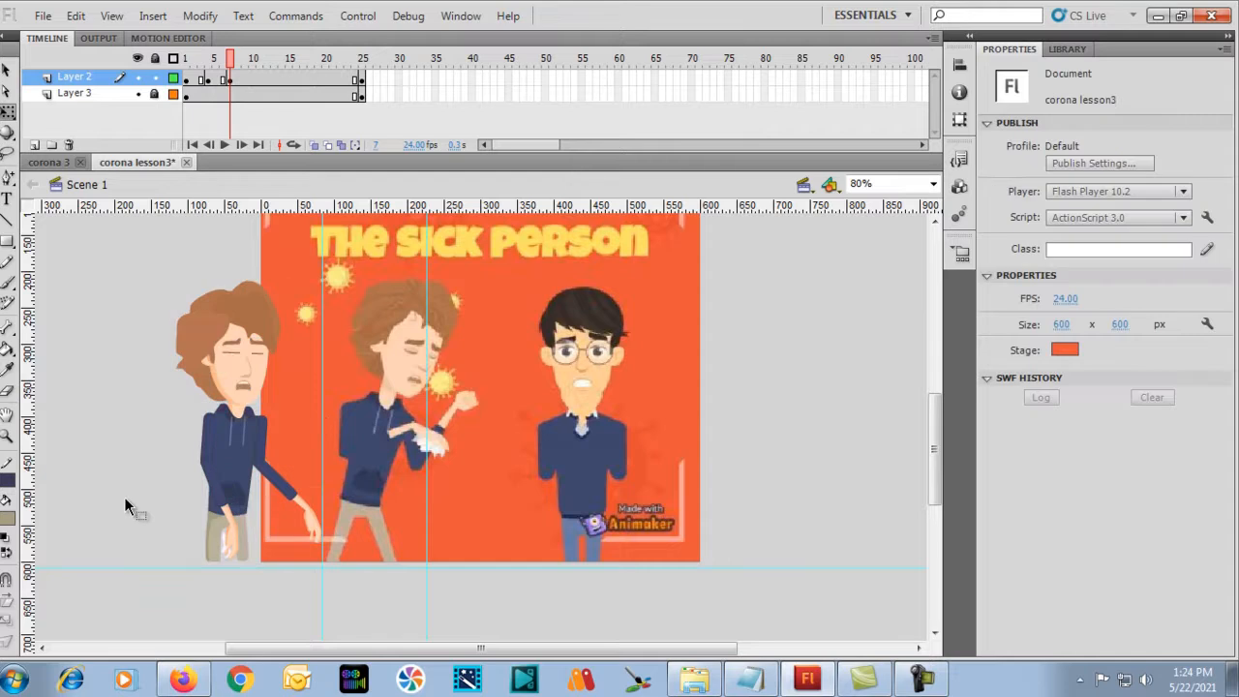
Rotate the sleeve and hand hanging in front of the character's body on frame 7 up across the chest.
click(219, 501)
shift+click(232, 528)
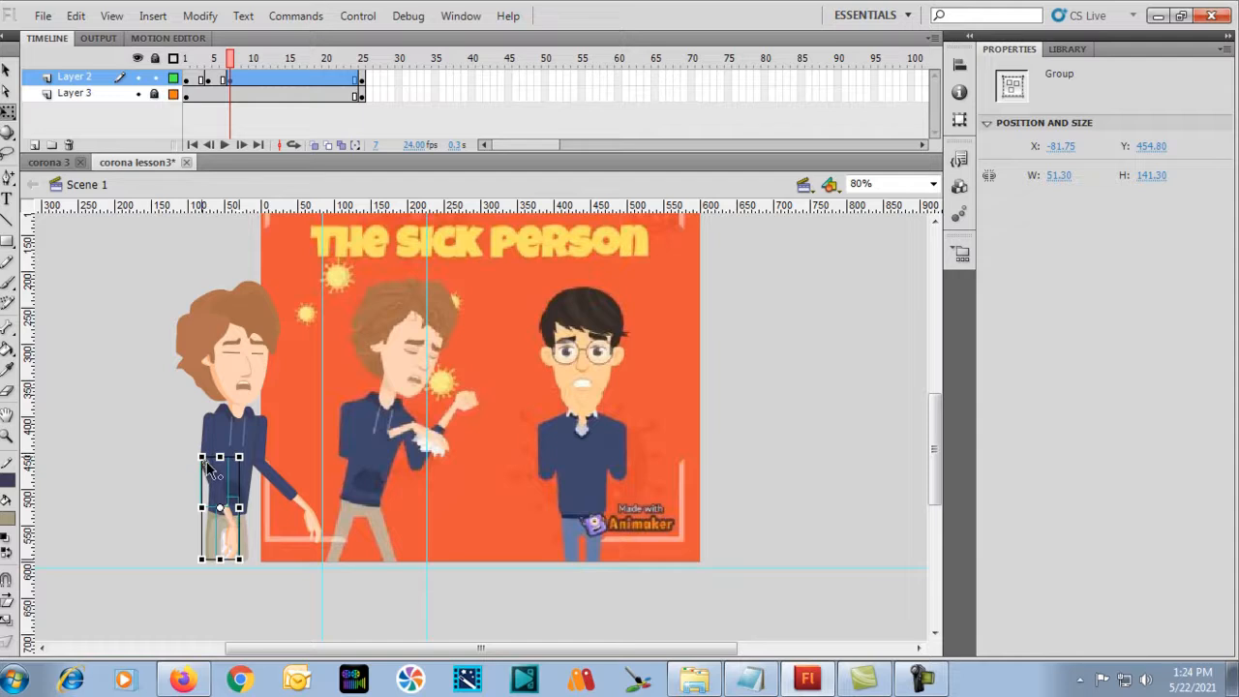
drag(246, 565, 265, 442)
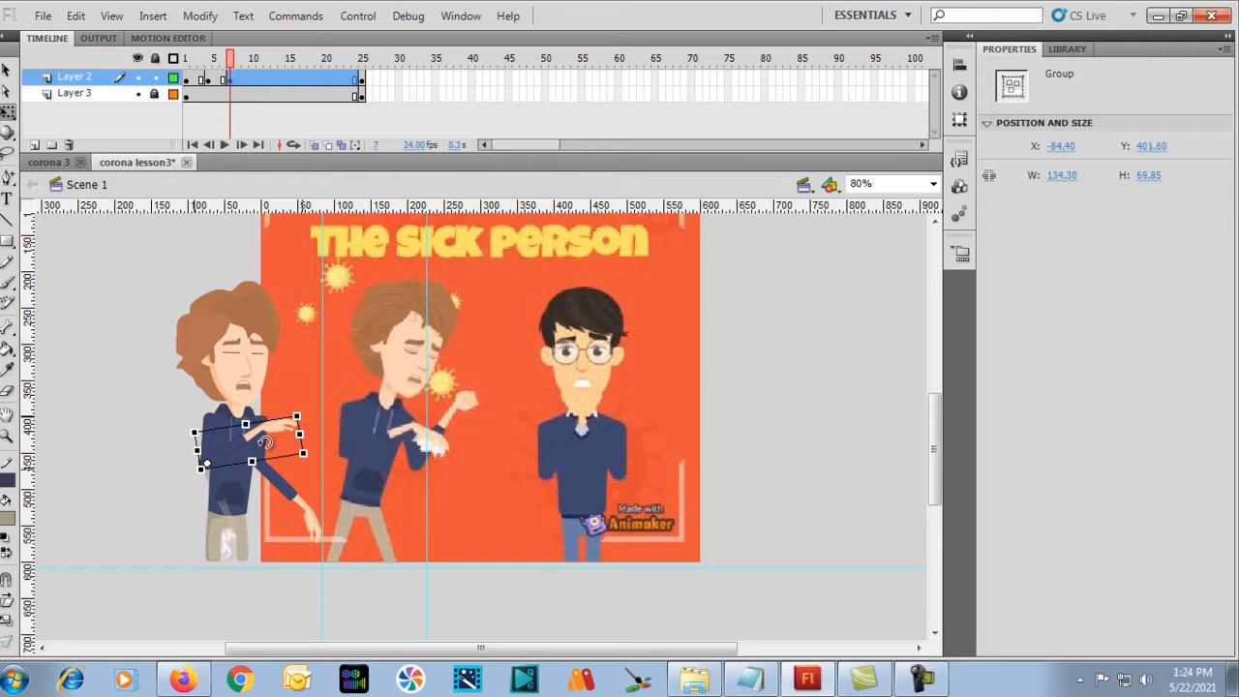
Undo the rotation of the sleeve and hand across the chest on frame 7.
key(ctrl+z)
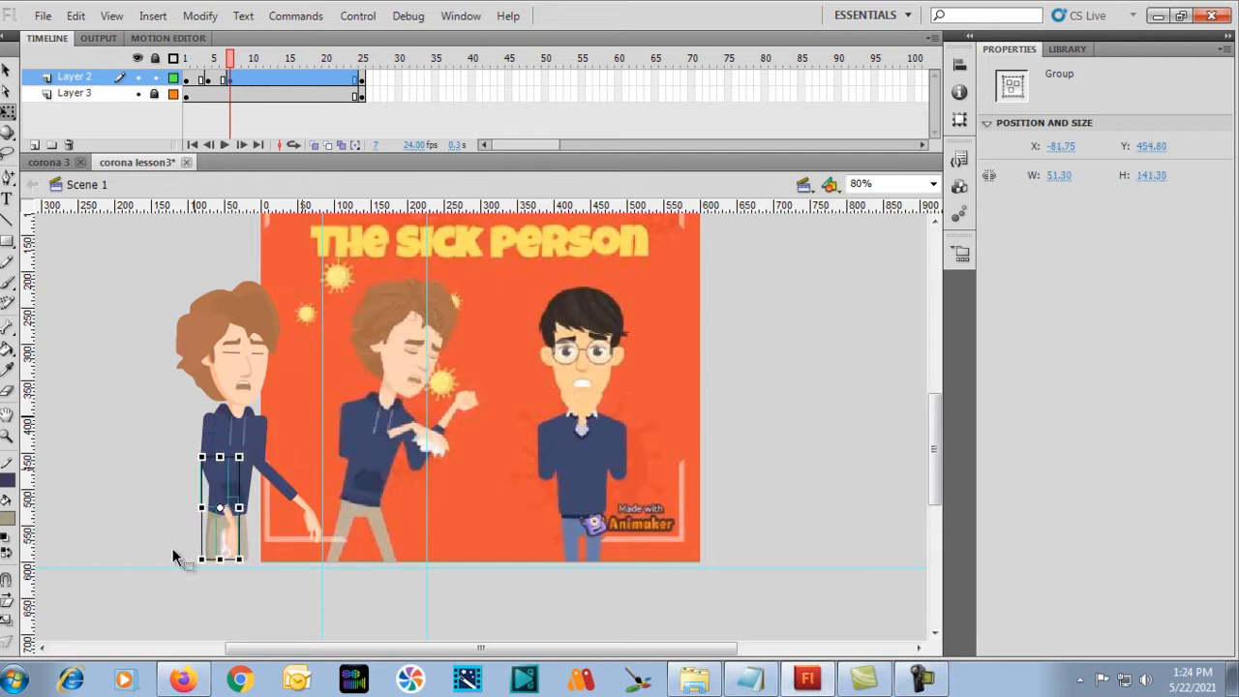
key(ctrl+=)
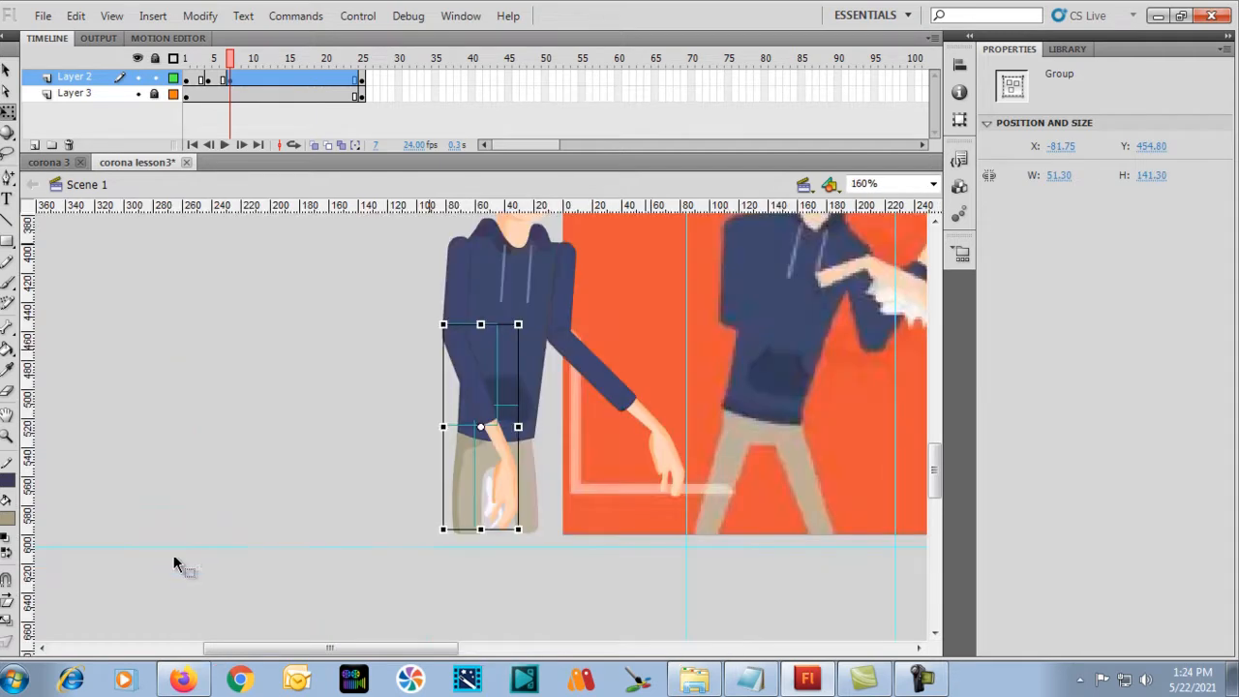
shift+click(484, 497)
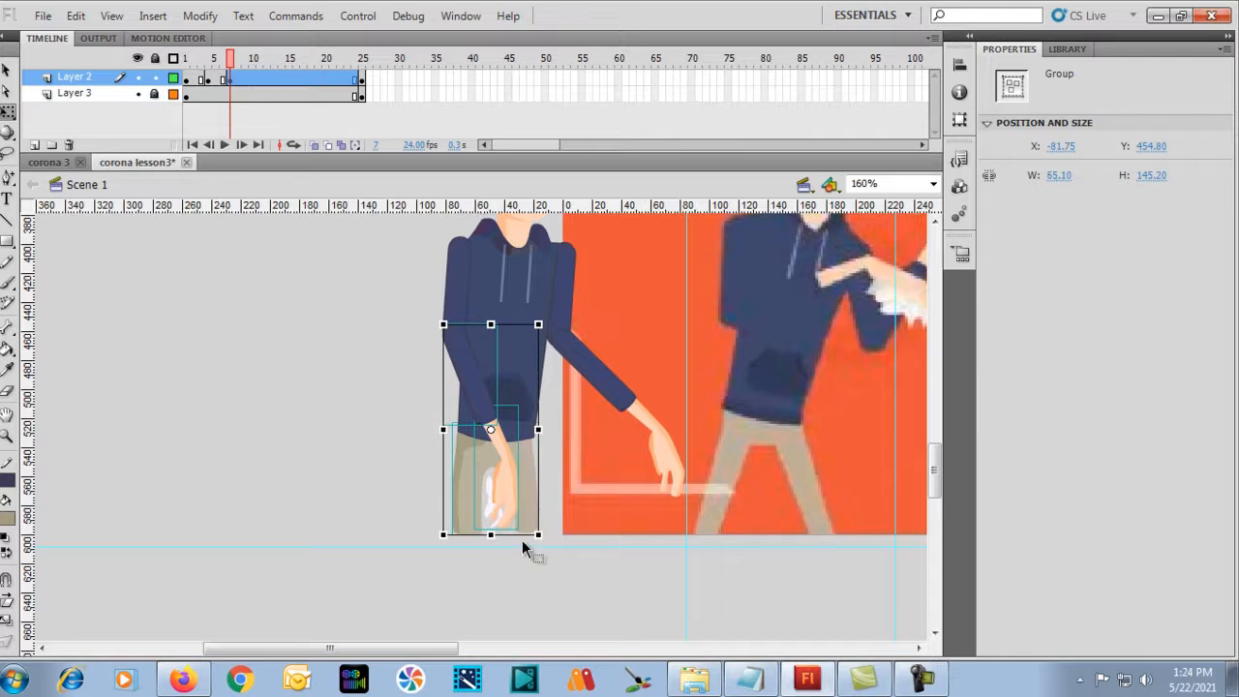
scroll(522, 547, up, 1)
drag(490, 511, 454, 423)
key(ctrl+minus)
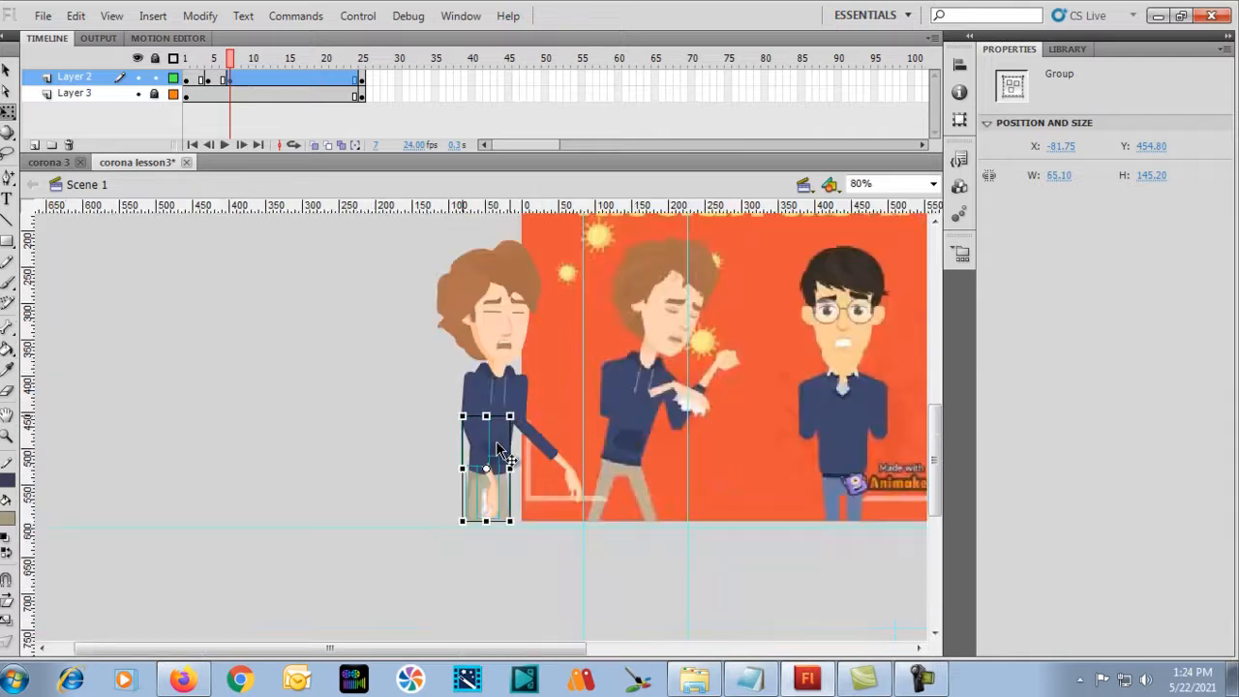
drag(514, 524, 548, 470)
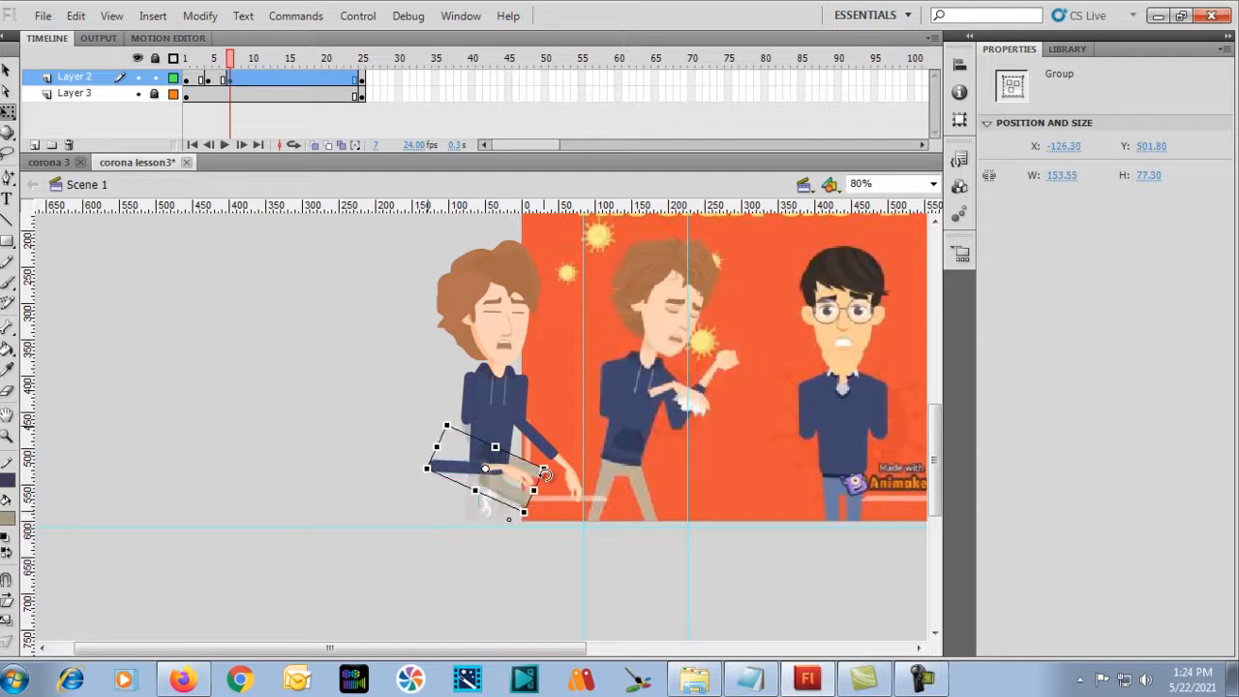
key(ctrl+z)
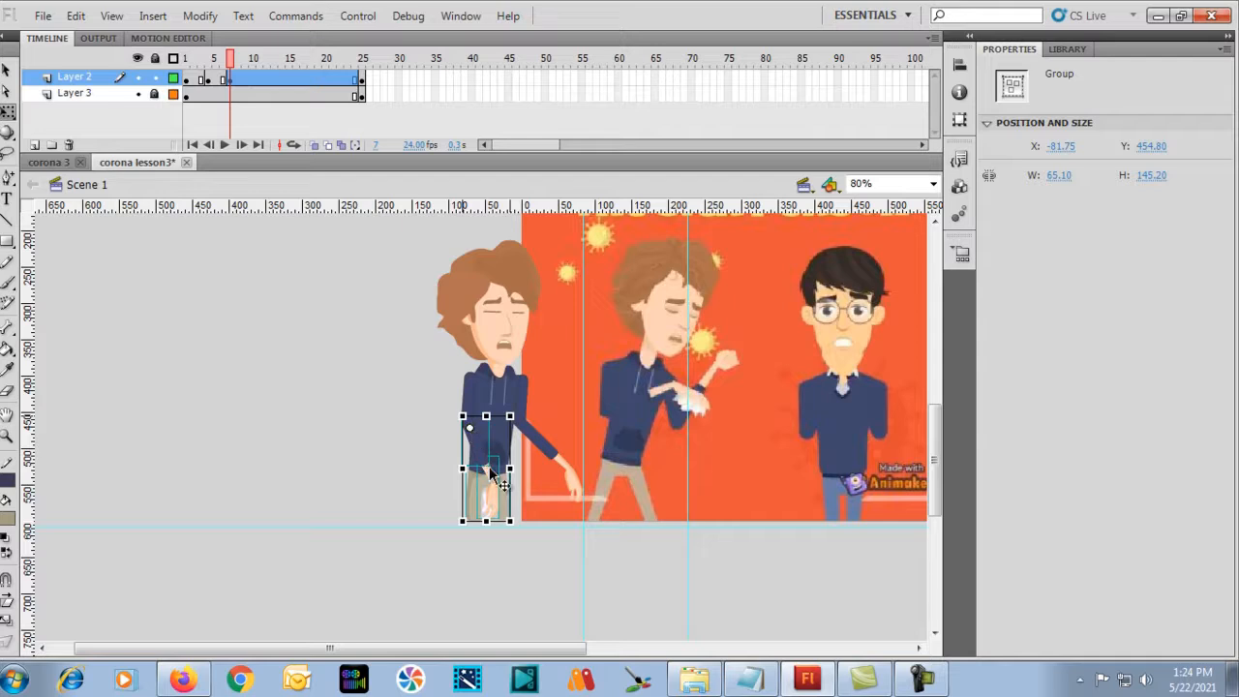
drag(516, 521, 549, 387)
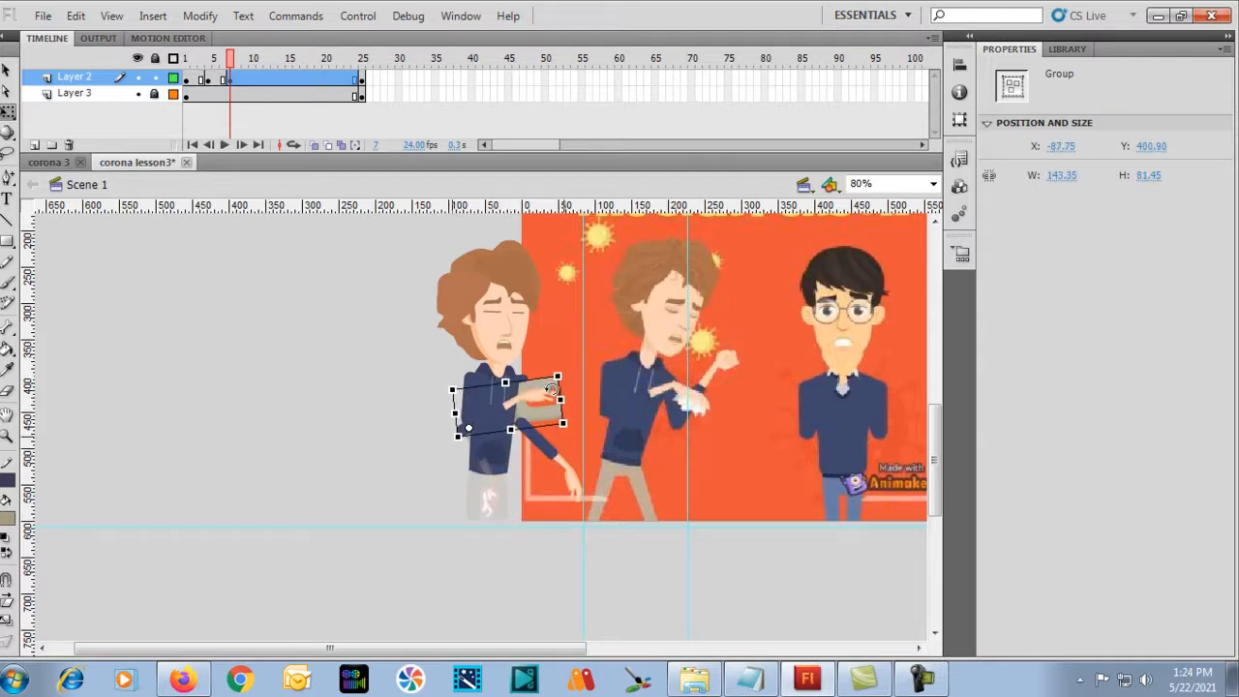
click(390, 479)
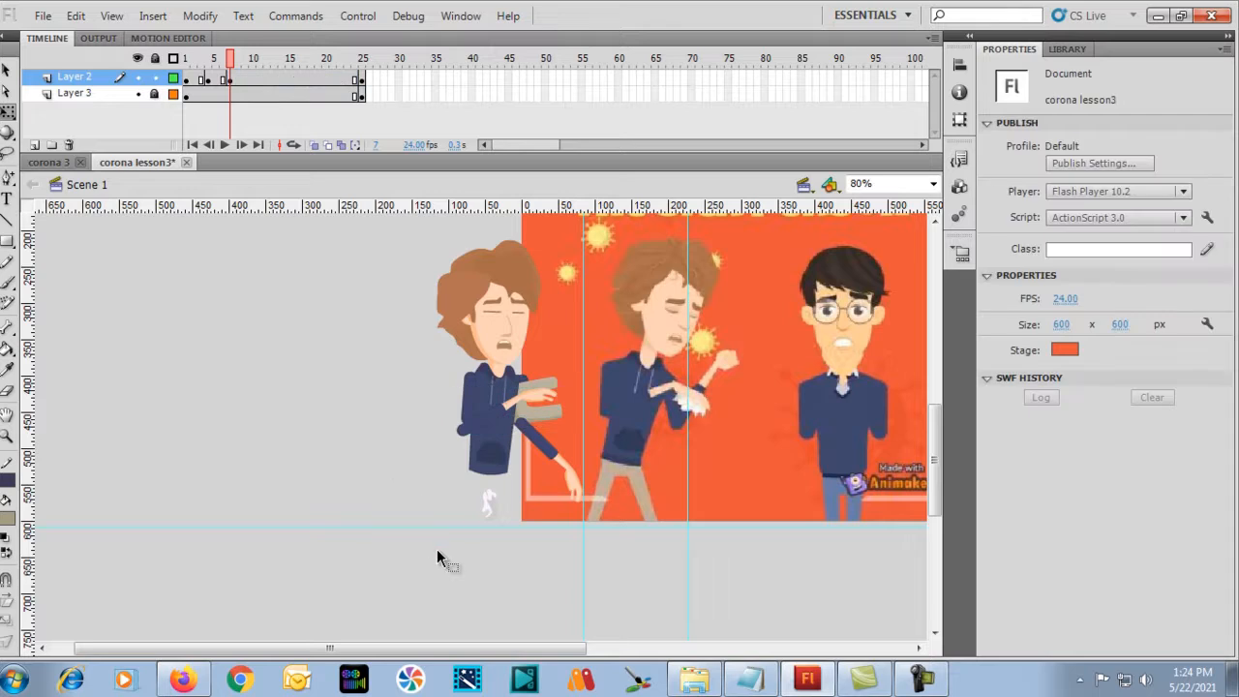
key(ctrl+z)
key(ctrl+z)
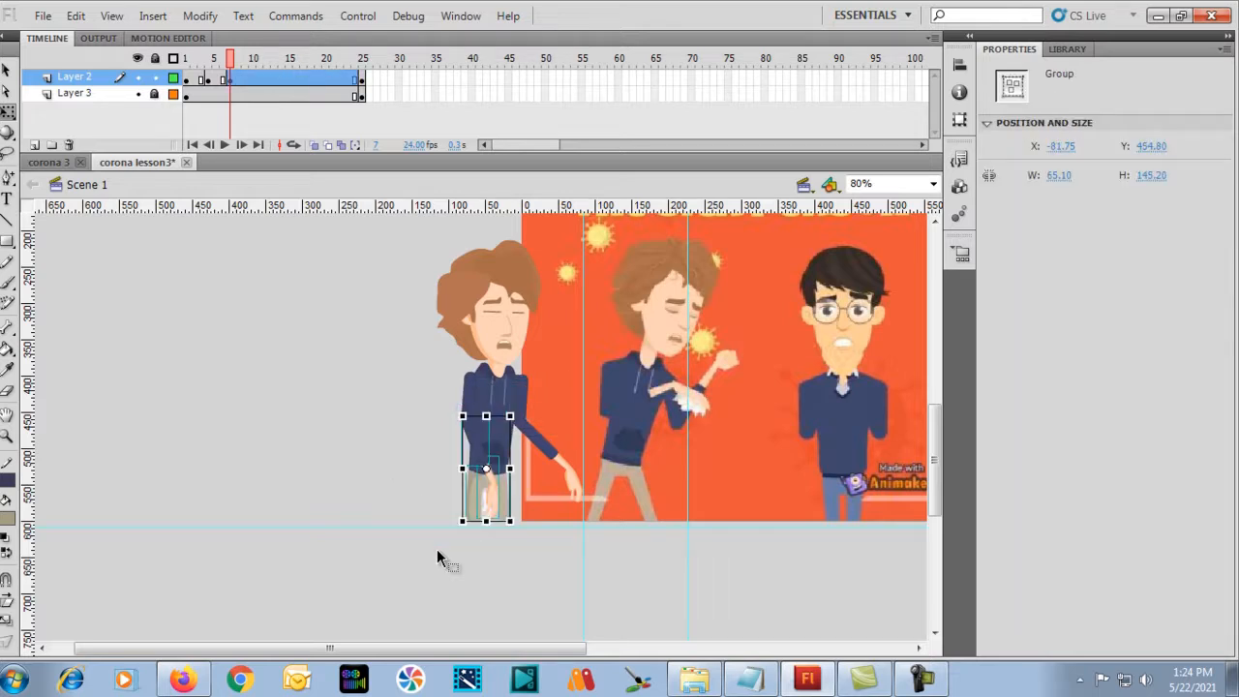
Rotate the front forearm sleeve, hand and tissue together about the elbow until they lie level across the body, then deselect them.
key(ctrl+equal)
key(ctrl+equal)
click(318, 452)
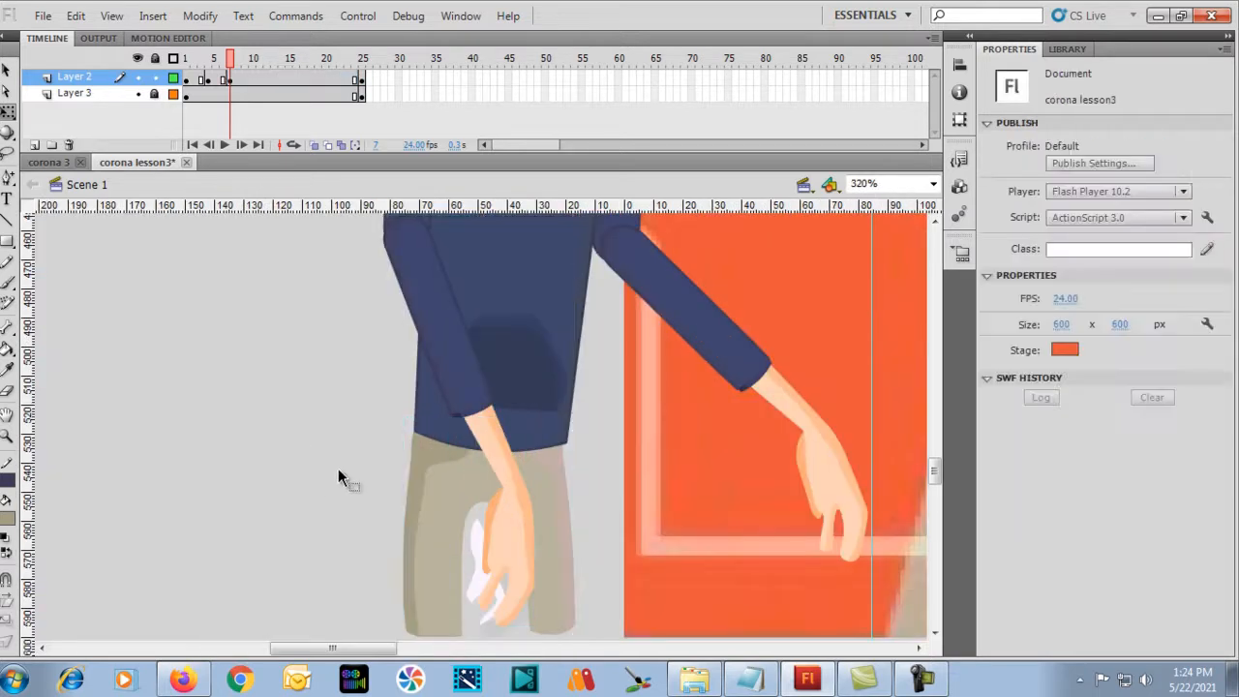
click(495, 523)
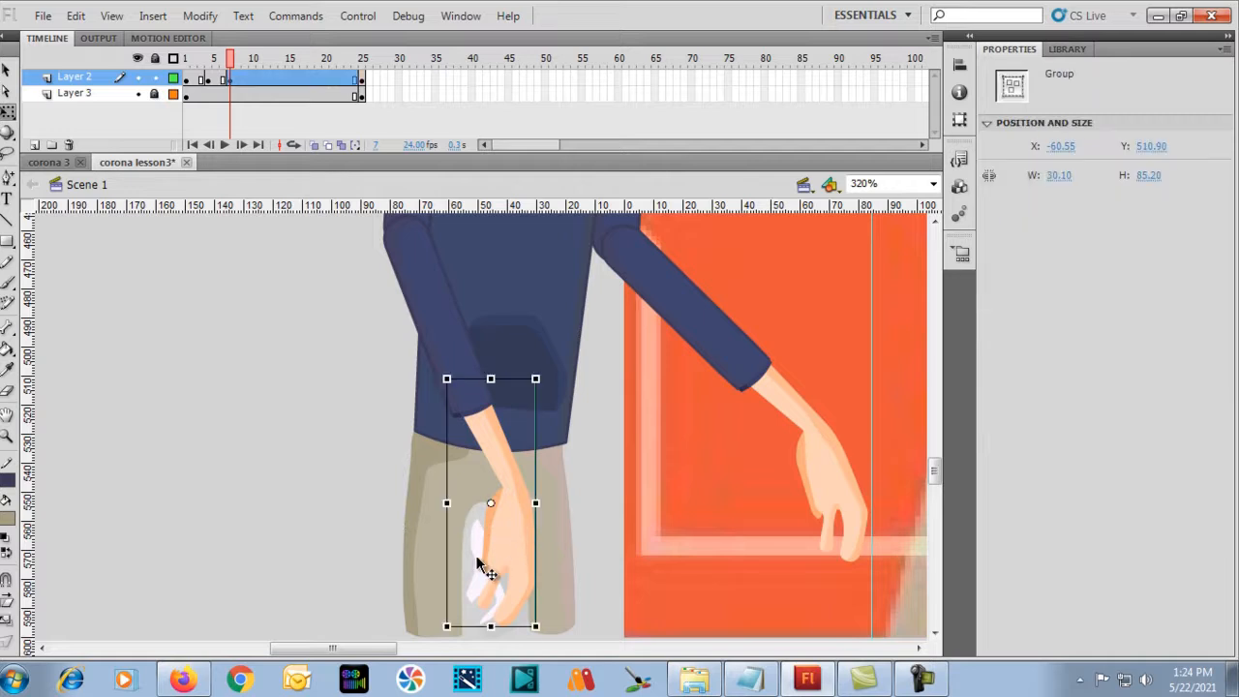
scroll(475, 554, up, 3)
shift+click(446, 440)
key(ctrl+minus)
key(ctrl+minus)
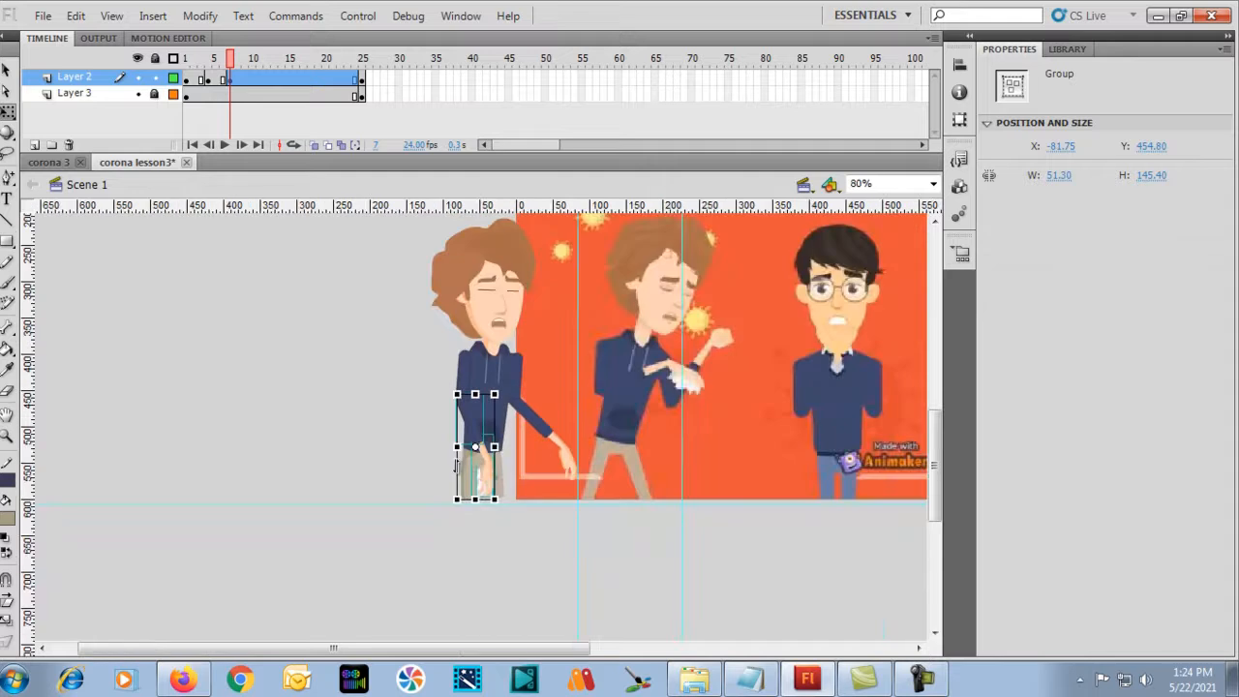
drag(475, 448, 464, 405)
drag(496, 501, 575, 368)
mouse_move(573, 374)
mouse_down()
mouse_move(543, 426)
mouse_move(560, 379)
mouse_up()
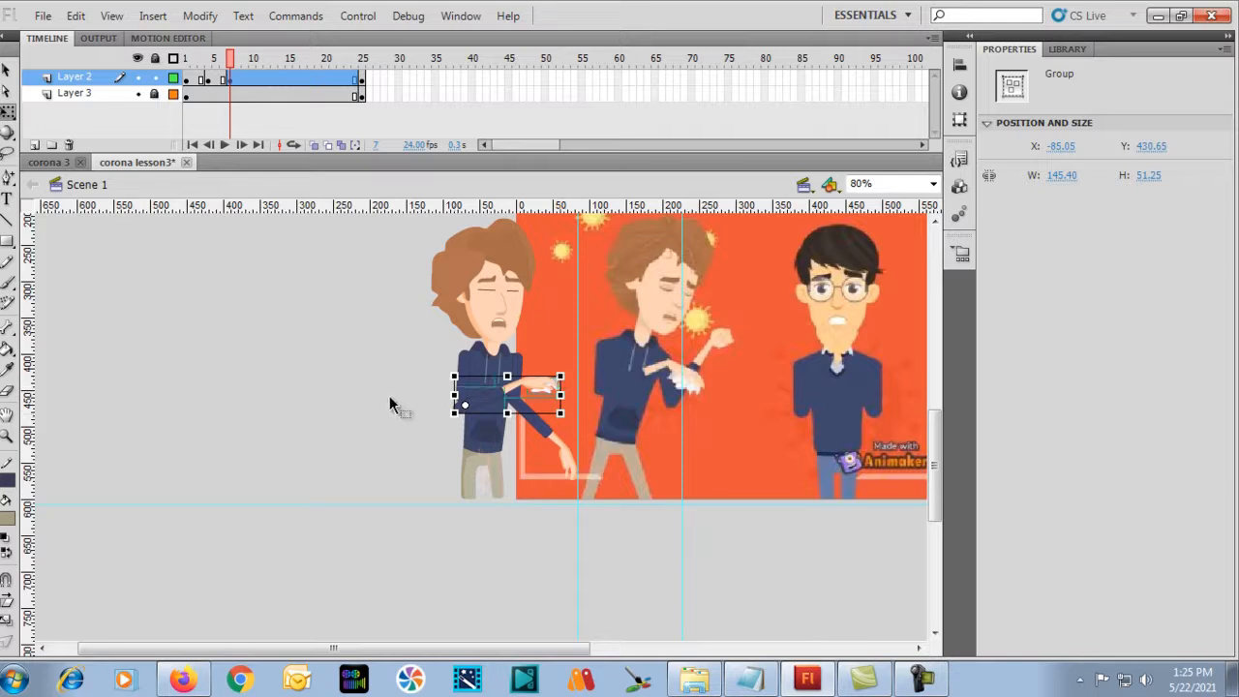
click(389, 396)
Rotate the other forearm sleeve and hand about the elbow so they point up and outward toward the reference figure.
click(550, 437)
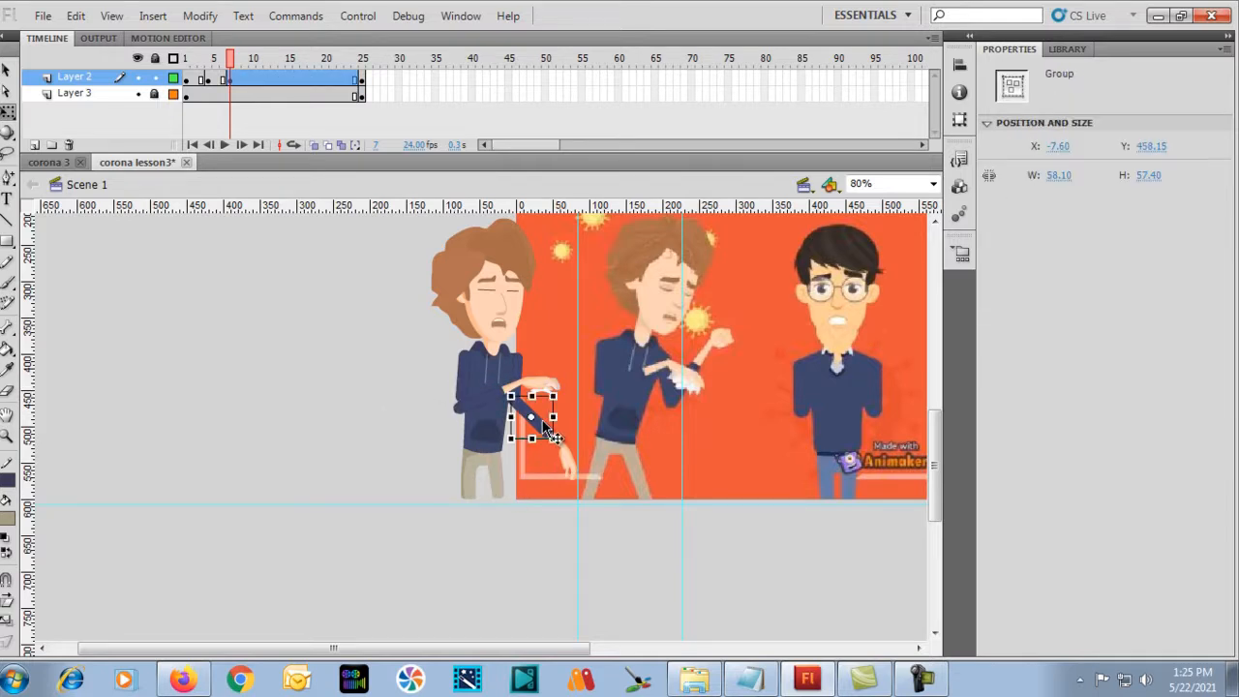
drag(553, 439, 577, 480)
drag(544, 439, 511, 398)
drag(586, 496, 564, 354)
key(ctrl+equal)
key(ctrl+equal)
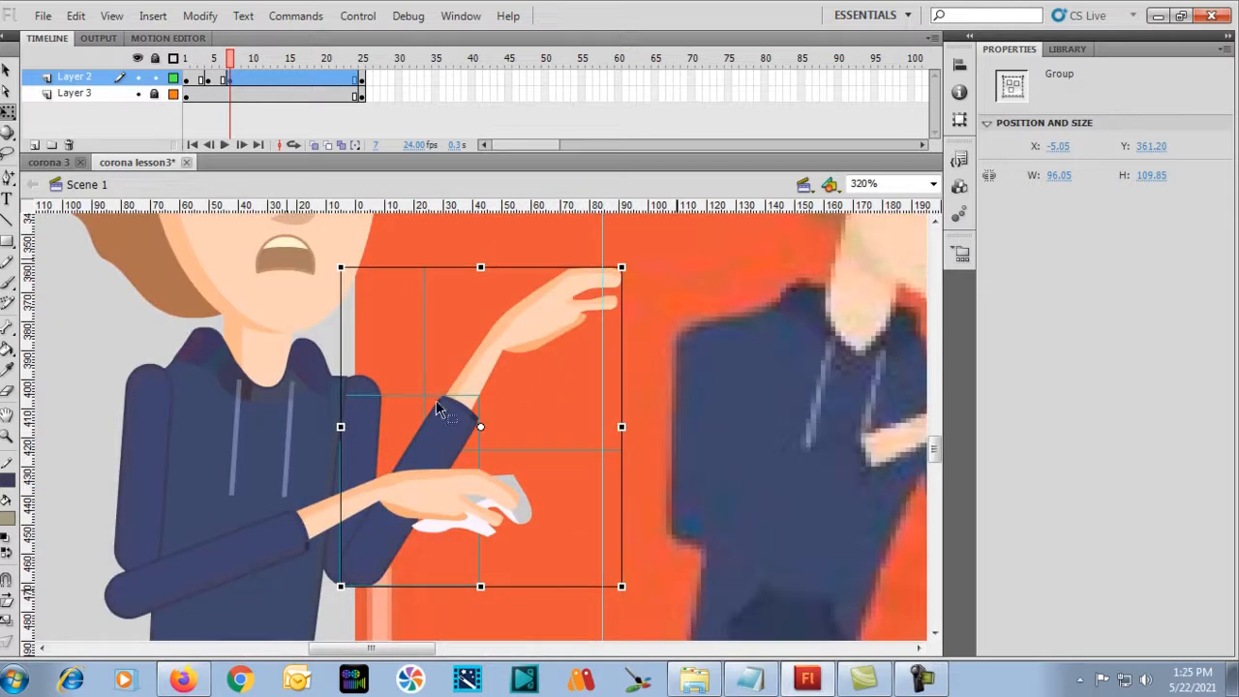
key(ctrl+minus)
key(ctrl+minus)
click(311, 381)
Rotate everything above the trousers about the waist so the character leans toward the reference figure, and deselect it.
drag(323, 282, 484, 493)
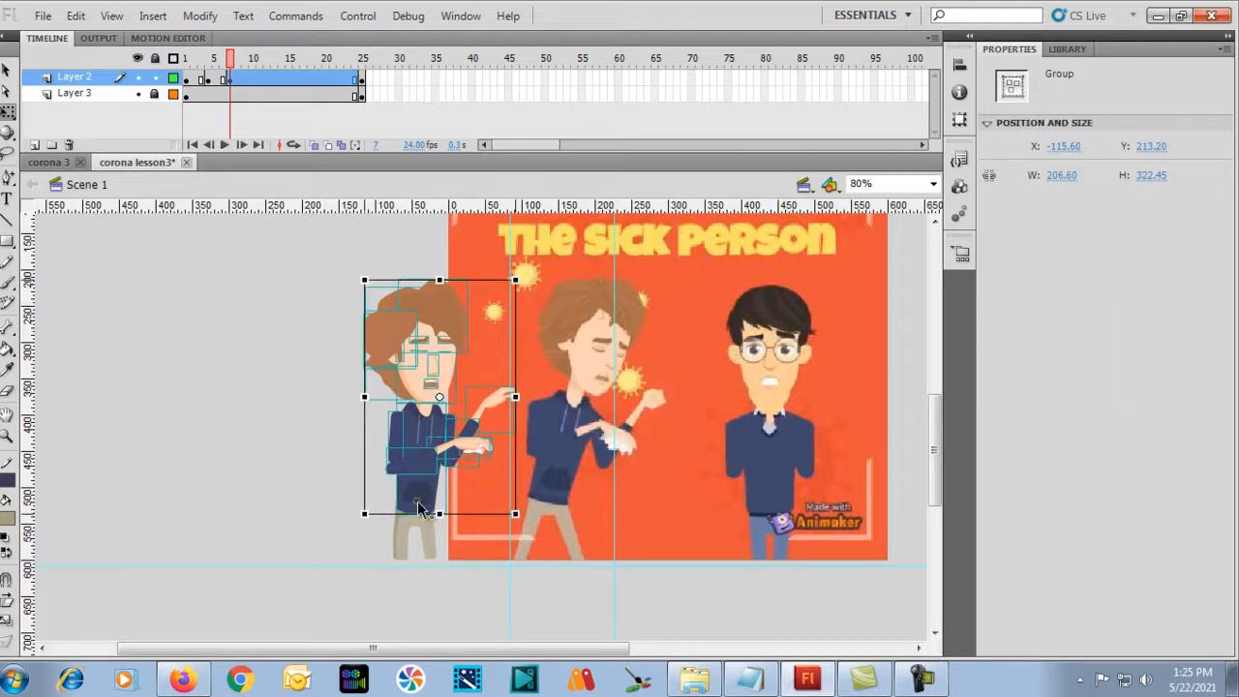
drag(418, 505, 416, 501)
drag(524, 517, 503, 528)
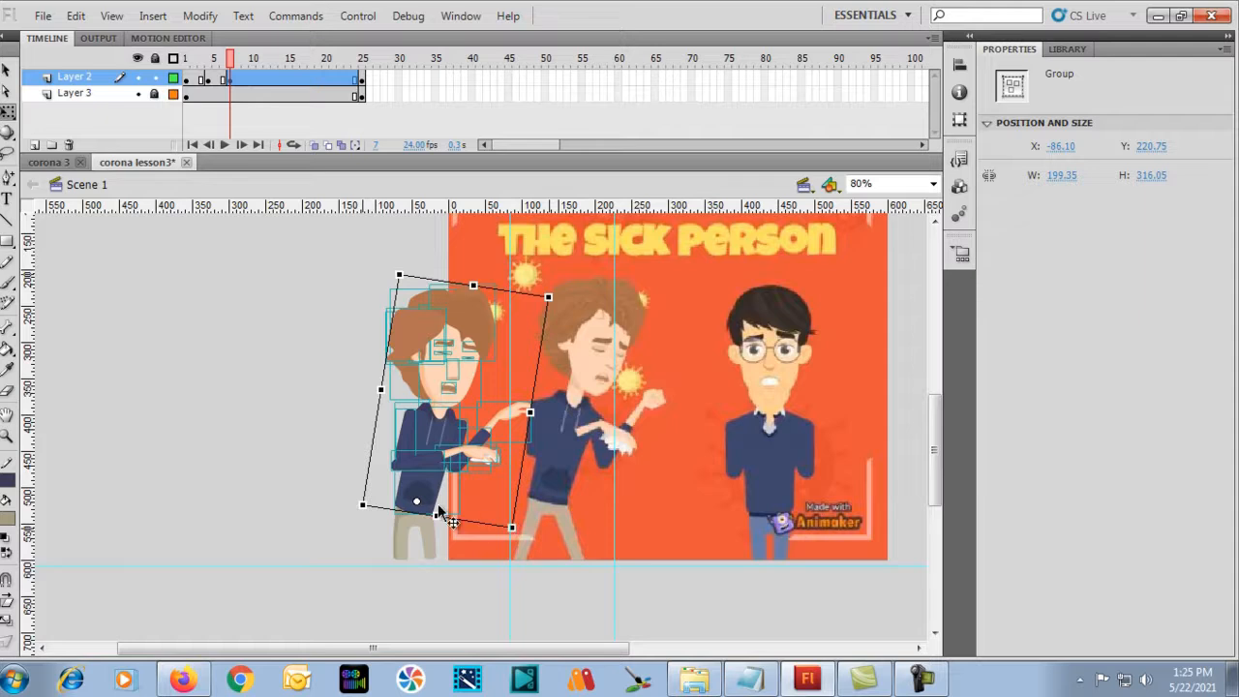
click(278, 438)
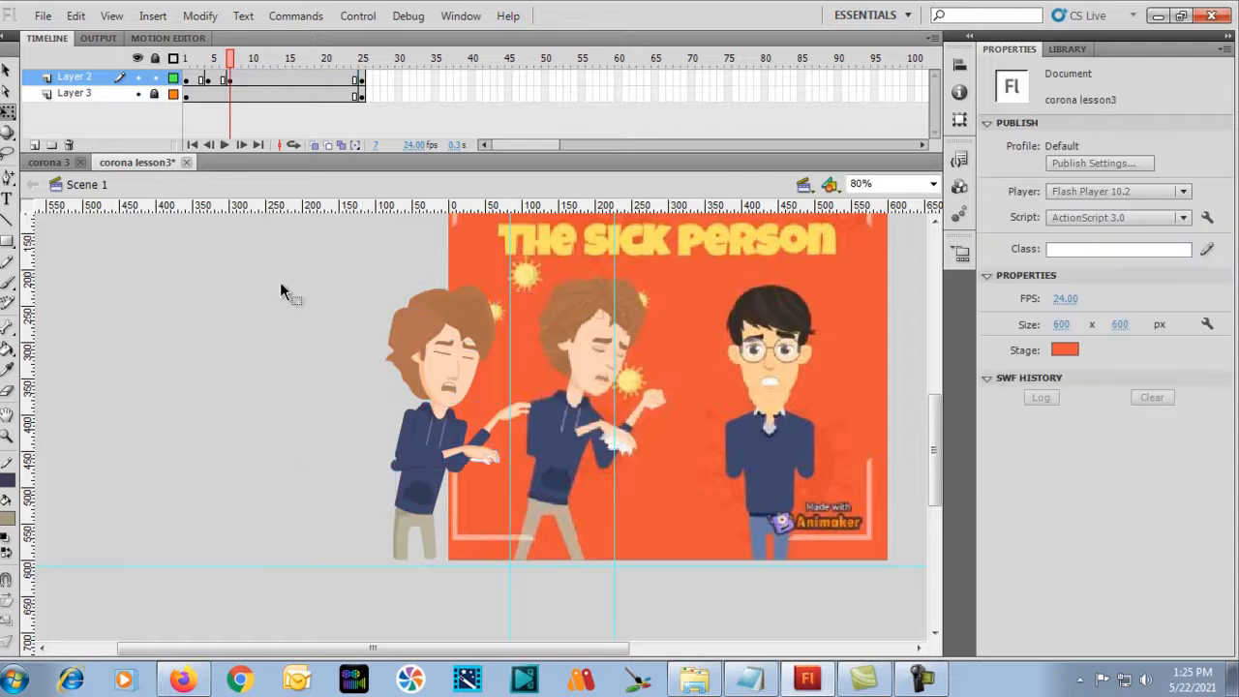
key(ctrl+equal)
key(space)
drag(205, 531, 640, 474)
drag(355, 465, 390, 474)
key(ctrl+equal)
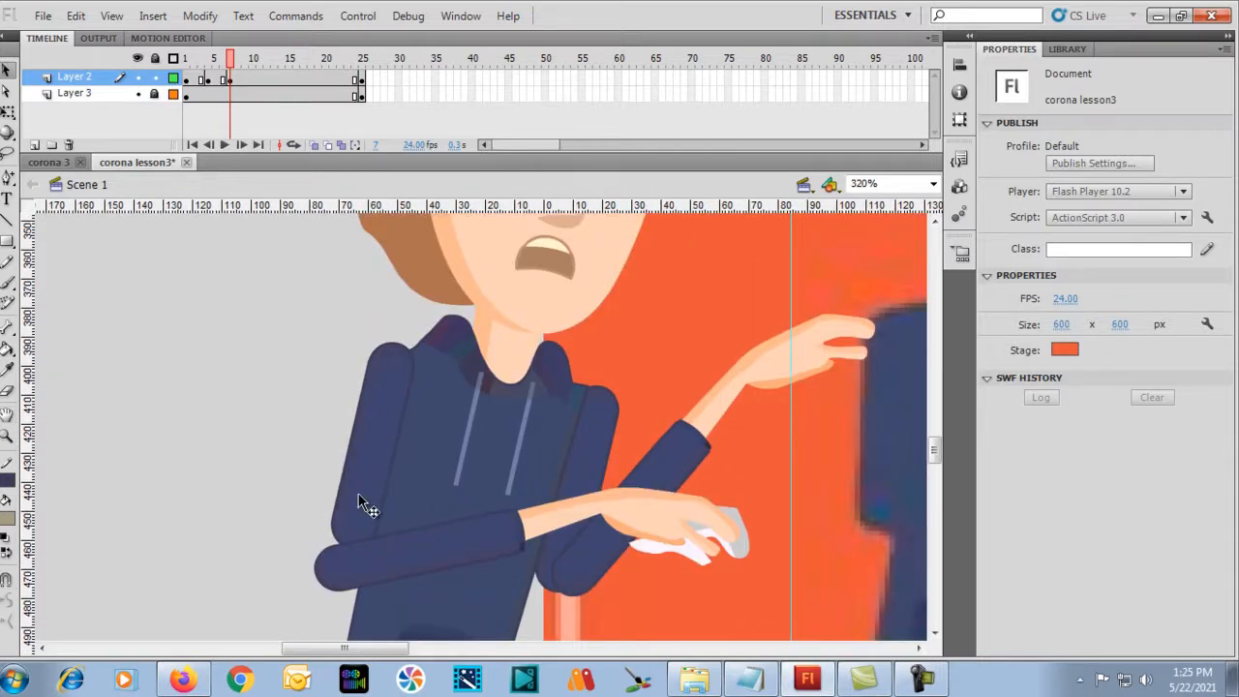
click(360, 499)
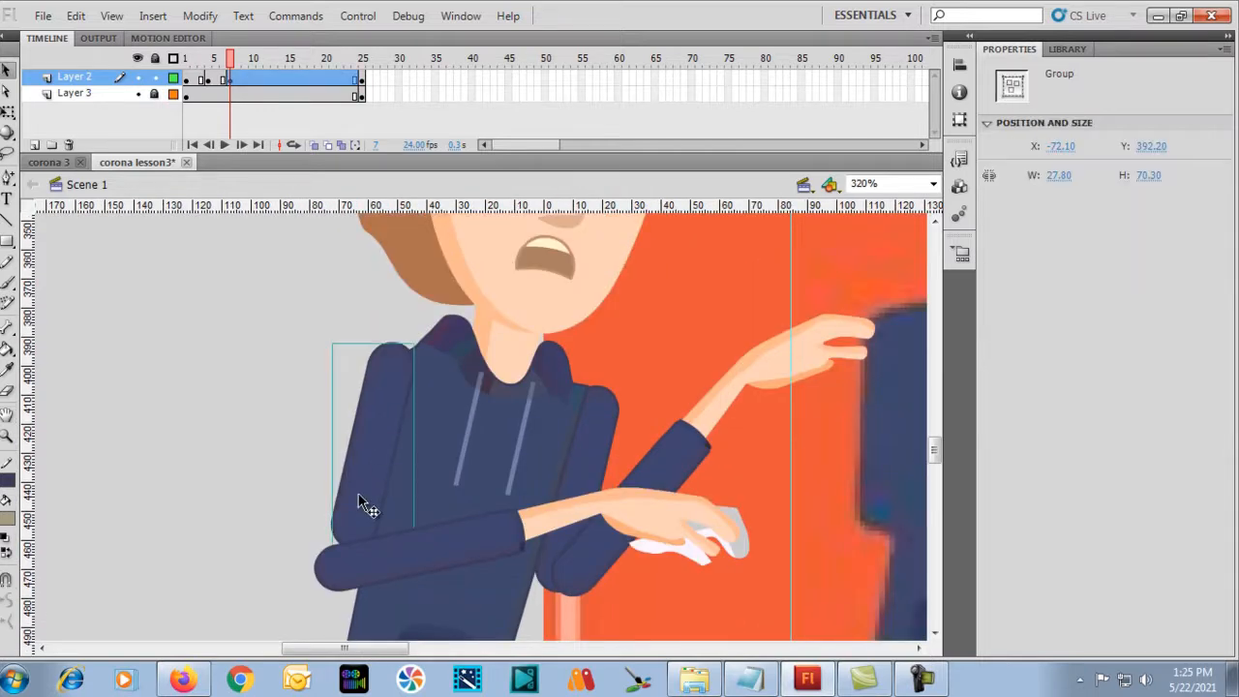
click(350, 548)
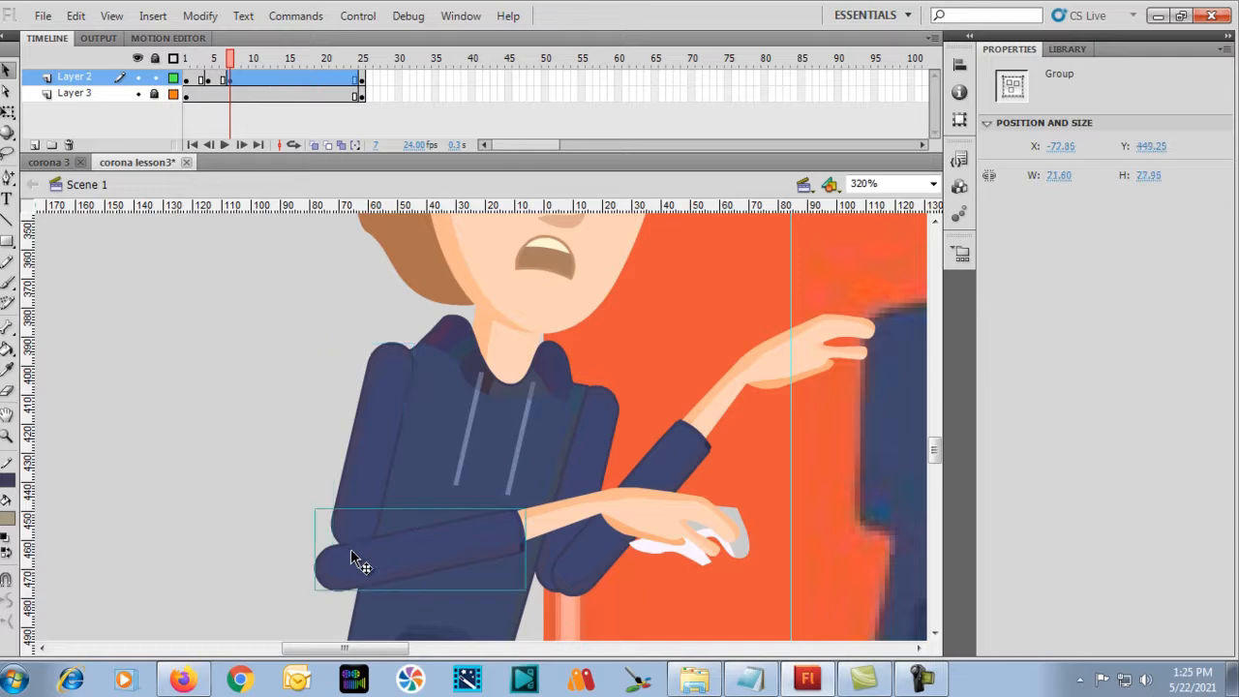
click(364, 481)
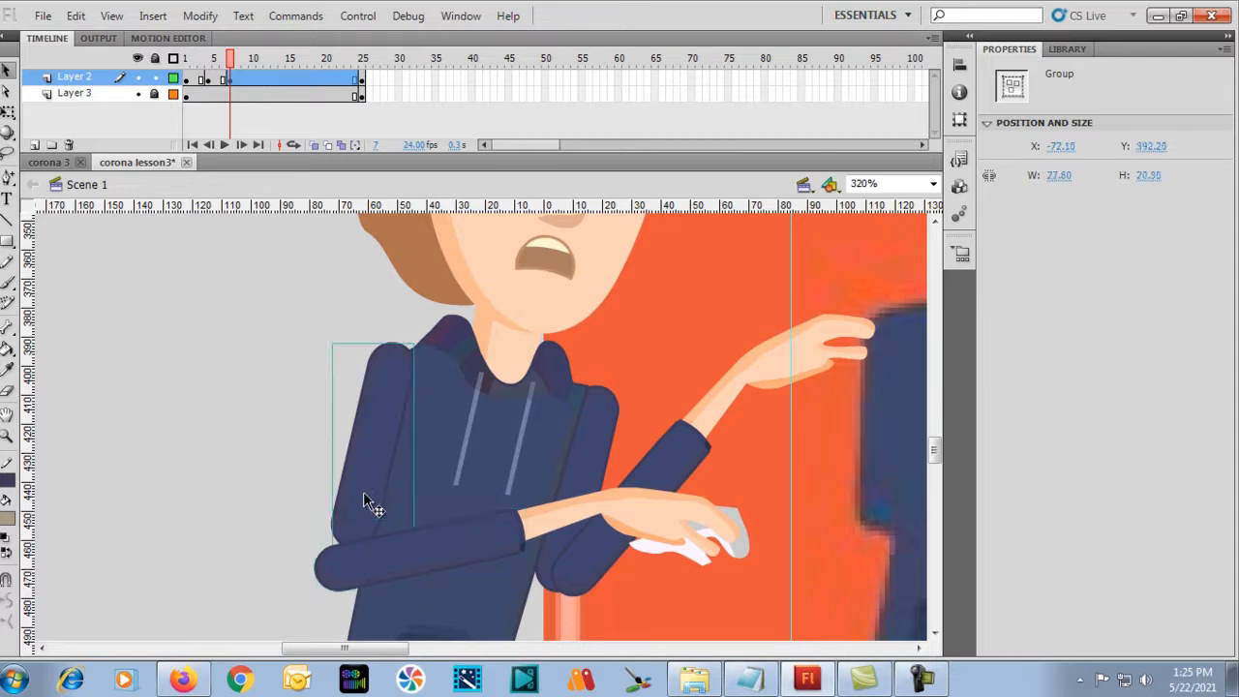
click(362, 564)
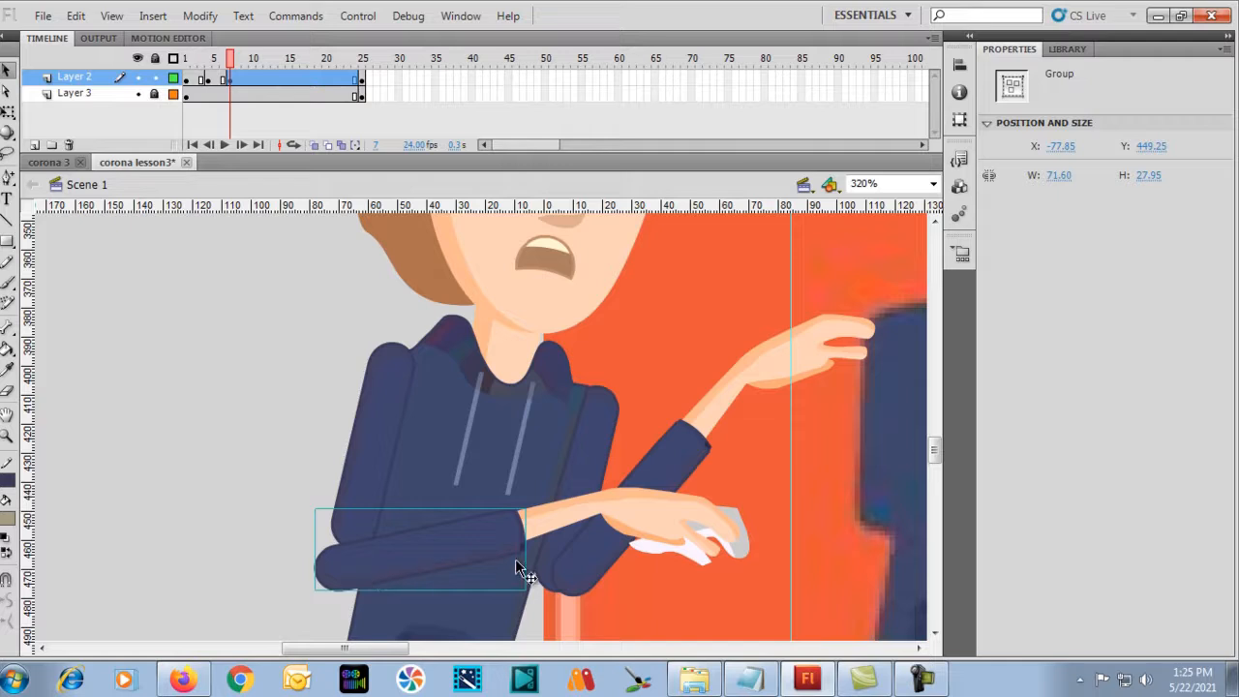
shift+click(364, 474)
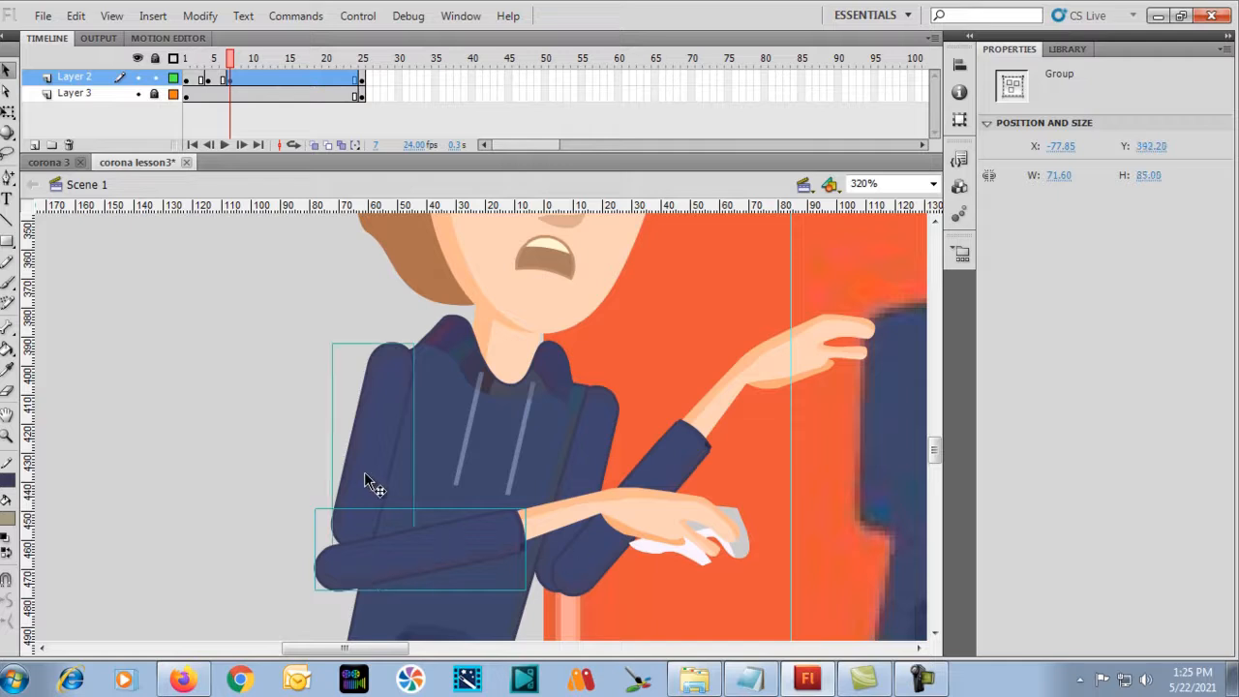
shift+click(650, 527)
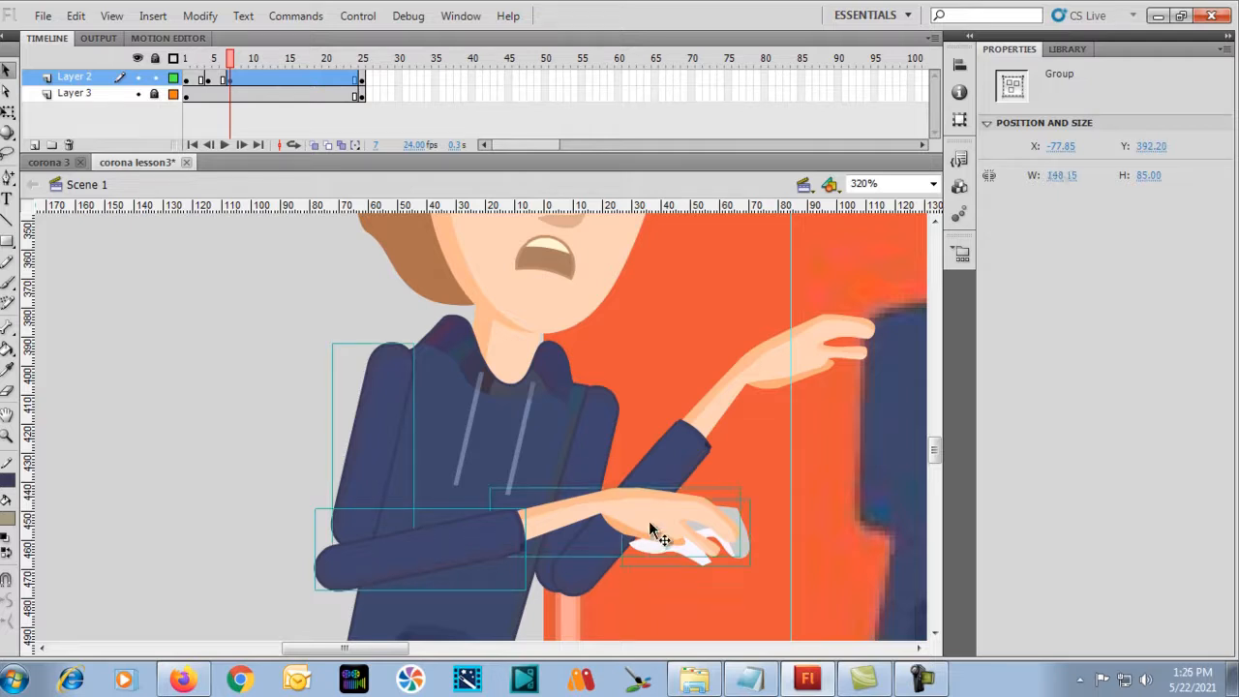
key(Up)
key(Up)
key(Up)
key(Up)
key(Up)
key(Up)
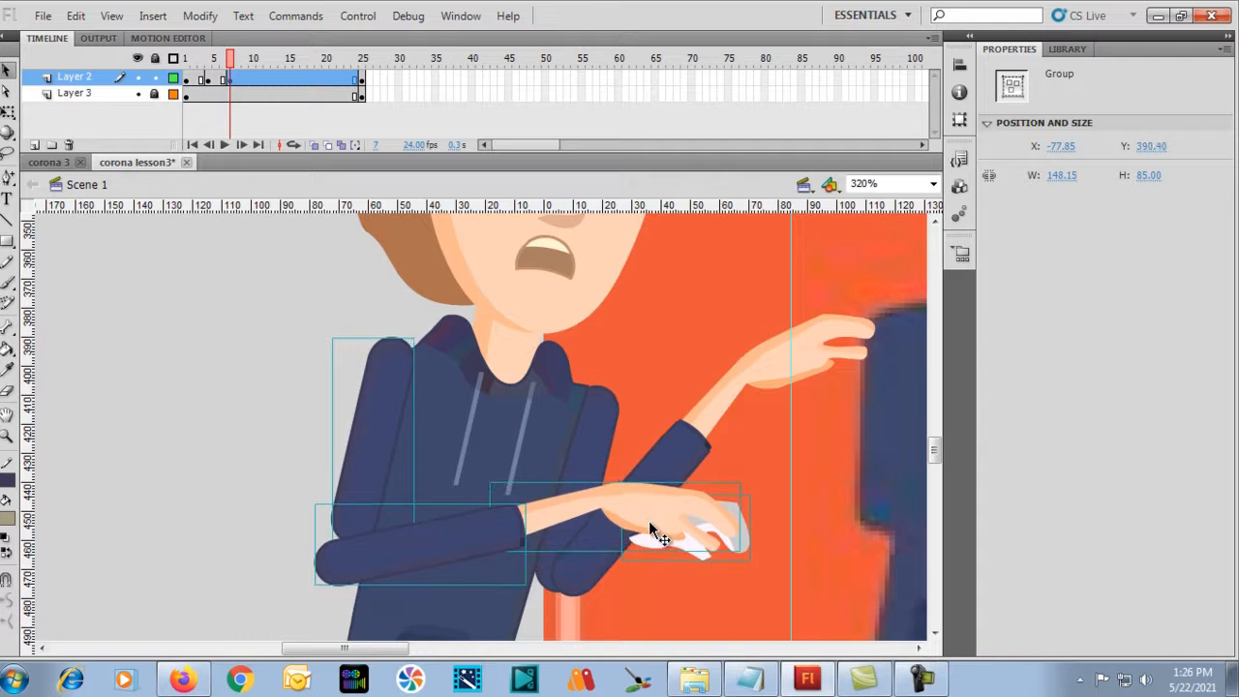
key(ctrl+z)
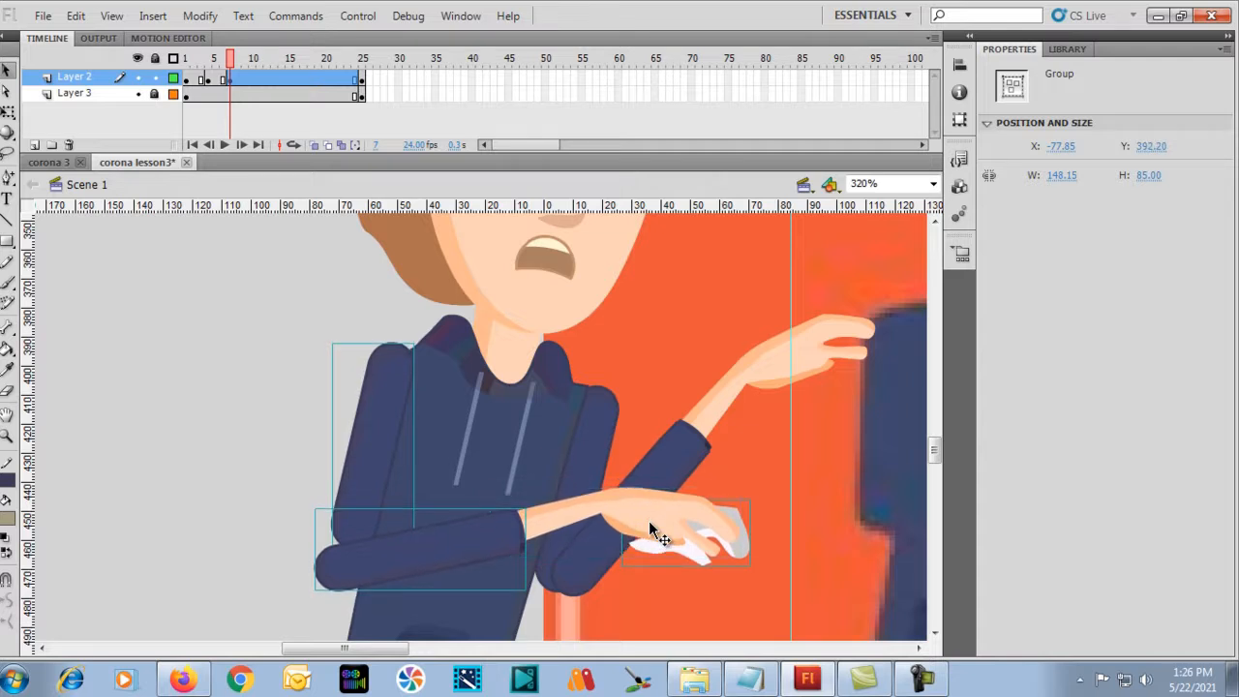
shift+click(650, 529)
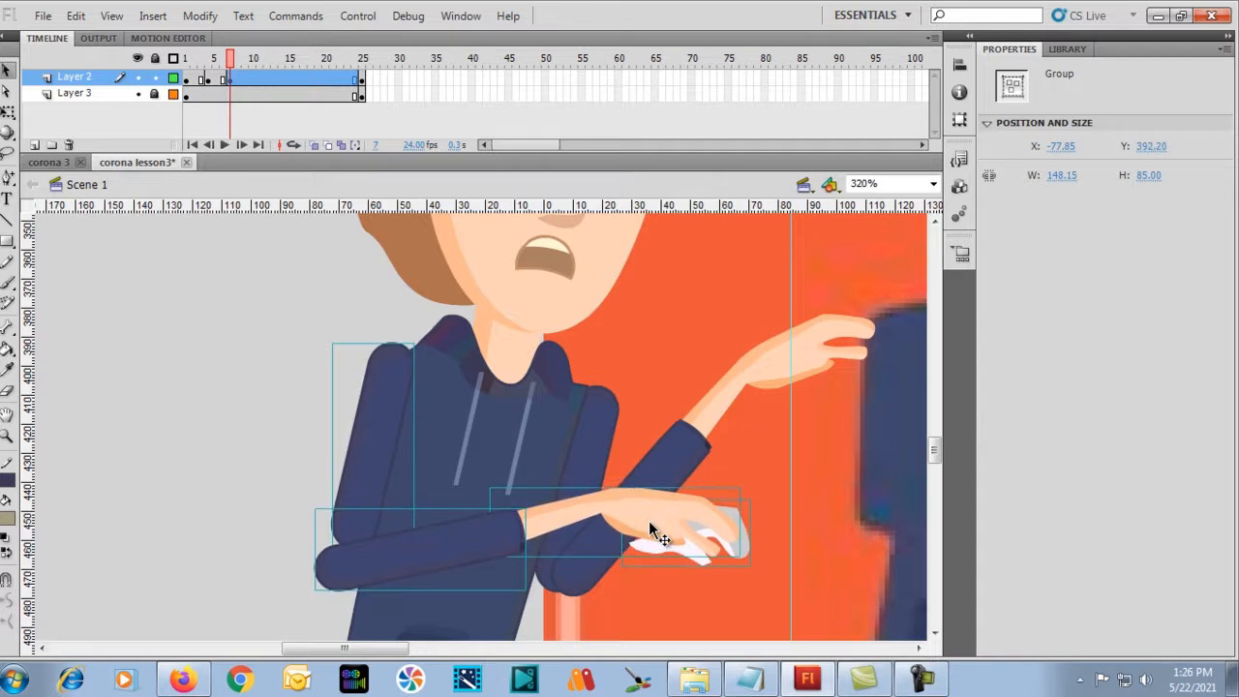
click(306, 521)
Nudge the front forearm sleeve, hand and tissue up and inward to X -73.65, Y 432.80 to join the upper arm.
click(363, 567)
shift+click(538, 530)
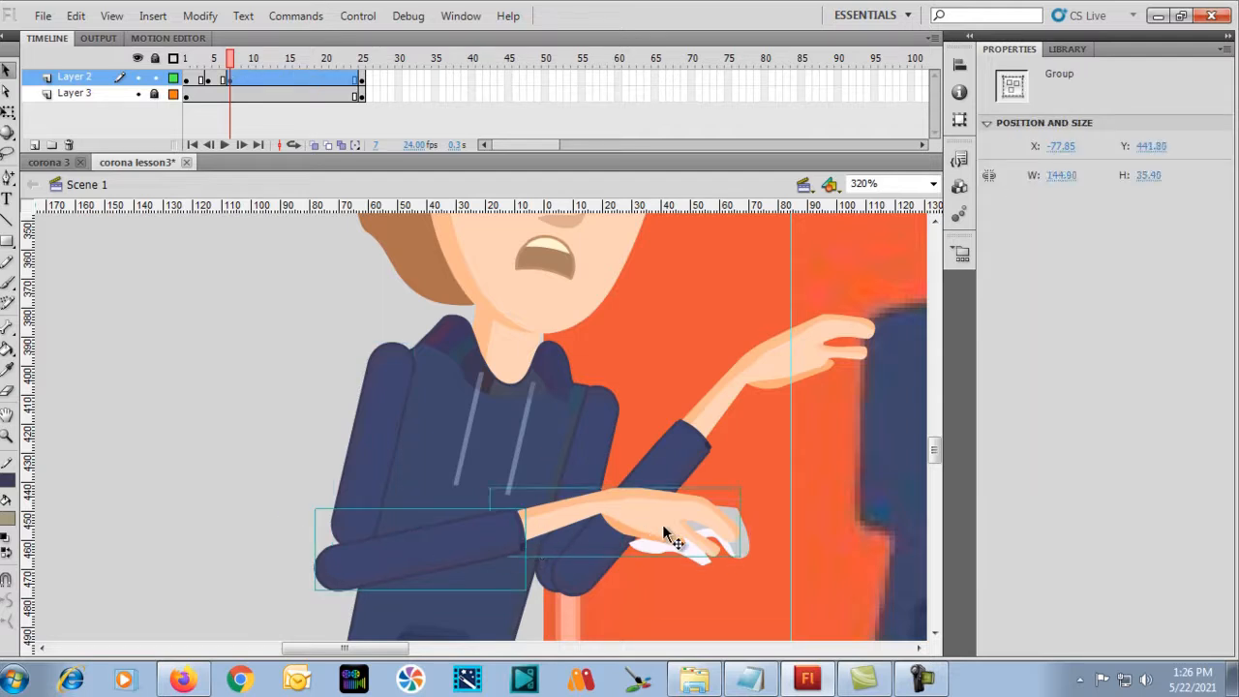
shift+click(703, 563)
key(Up)
key(Up)
key(Up)
key(Up)
key(Up)
key(Up)
key(Up)
key(Up)
key(Up)
key(Right)
key(Right)
key(Right)
key(Right)
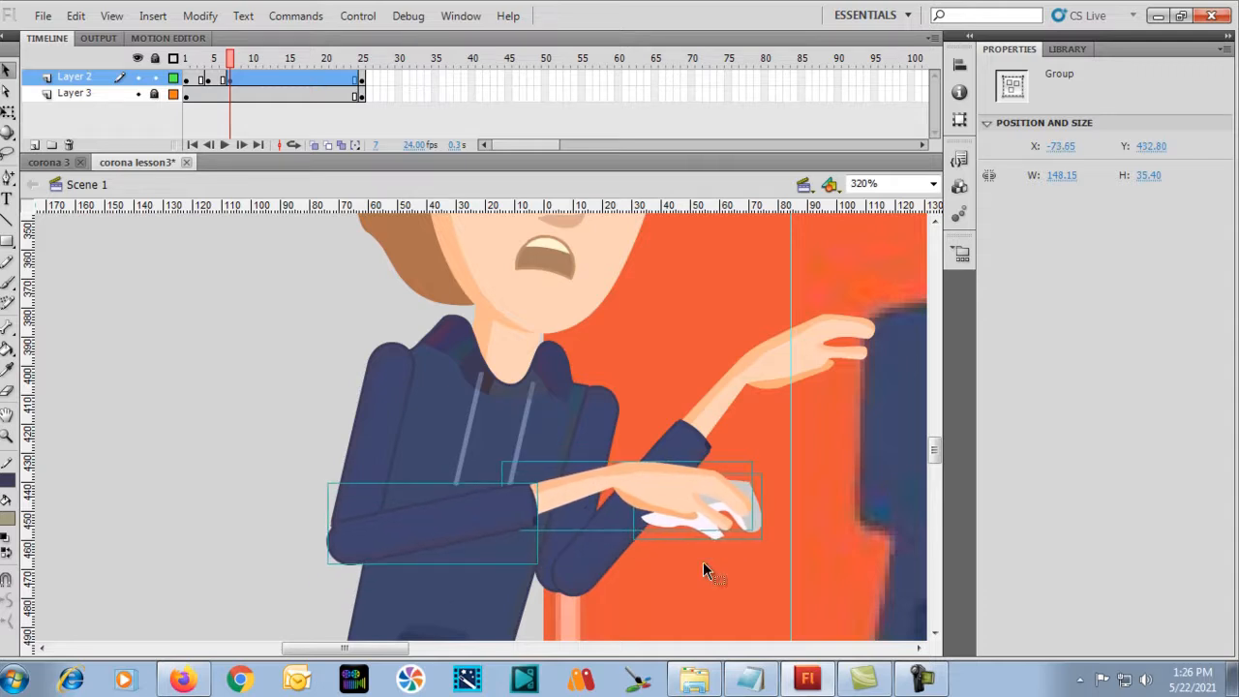
Select the whole character on frame 7 for free transformation and move it toward the reference figure to X -11.10.
key(ctrl+minus)
key(ctrl+minus)
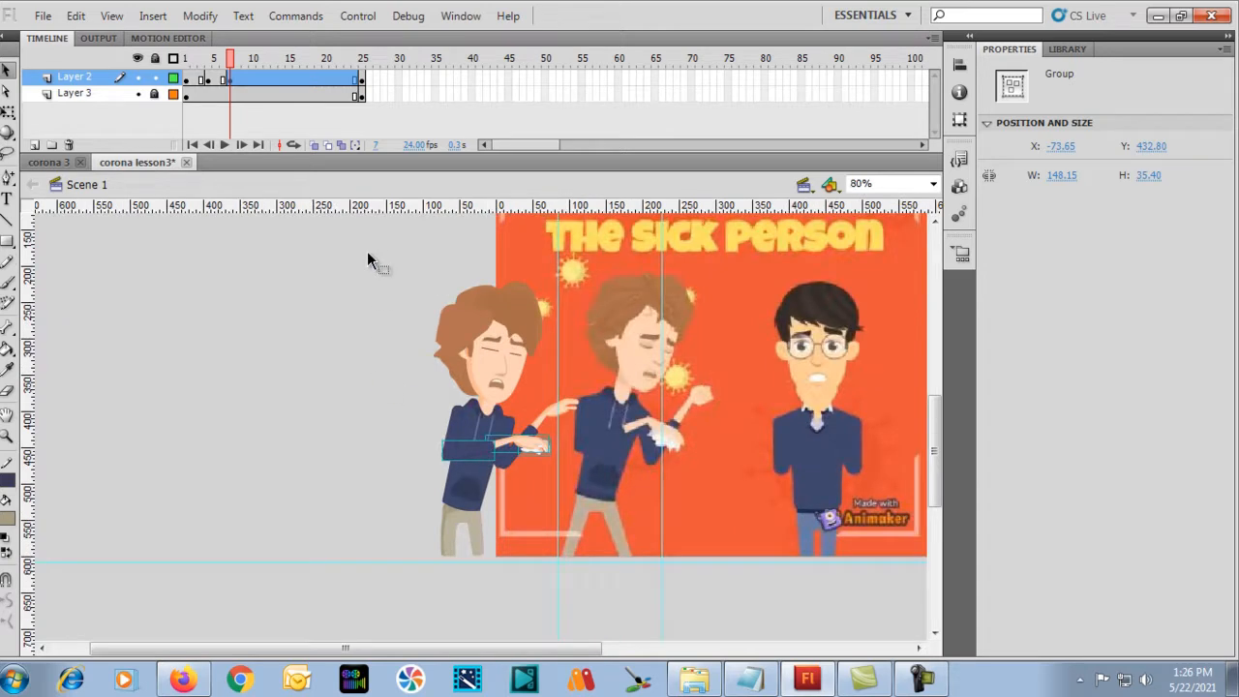
drag(359, 255, 600, 587)
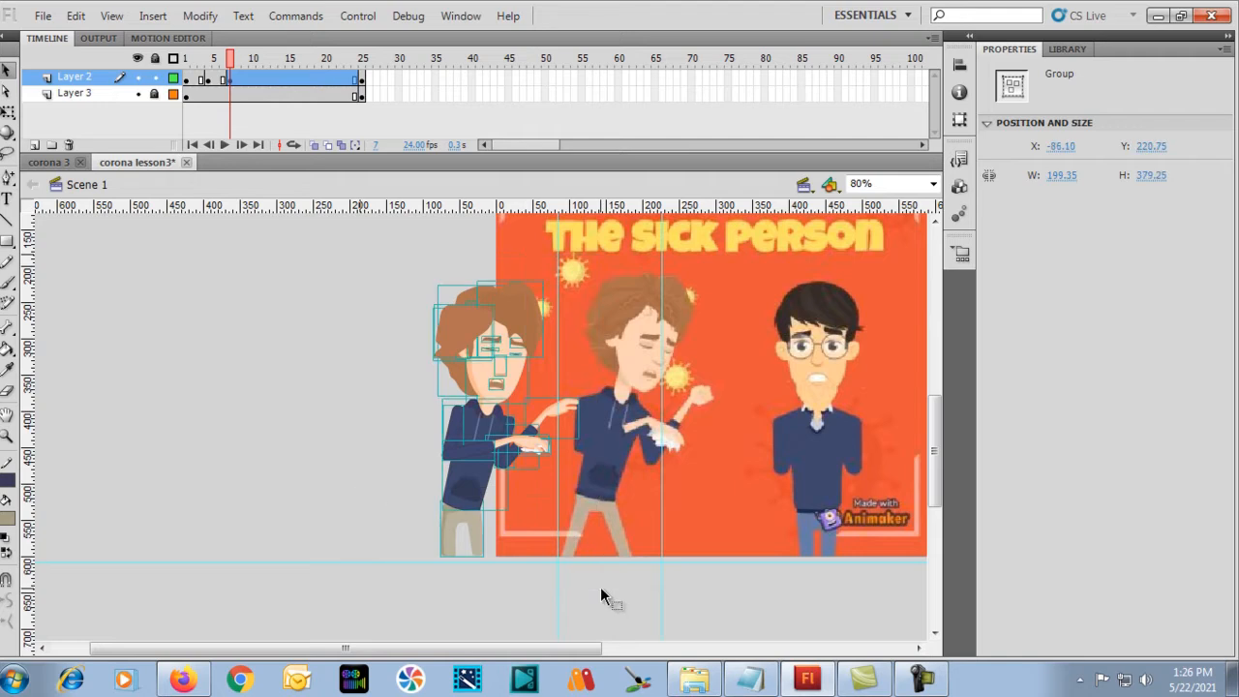
click(7, 112)
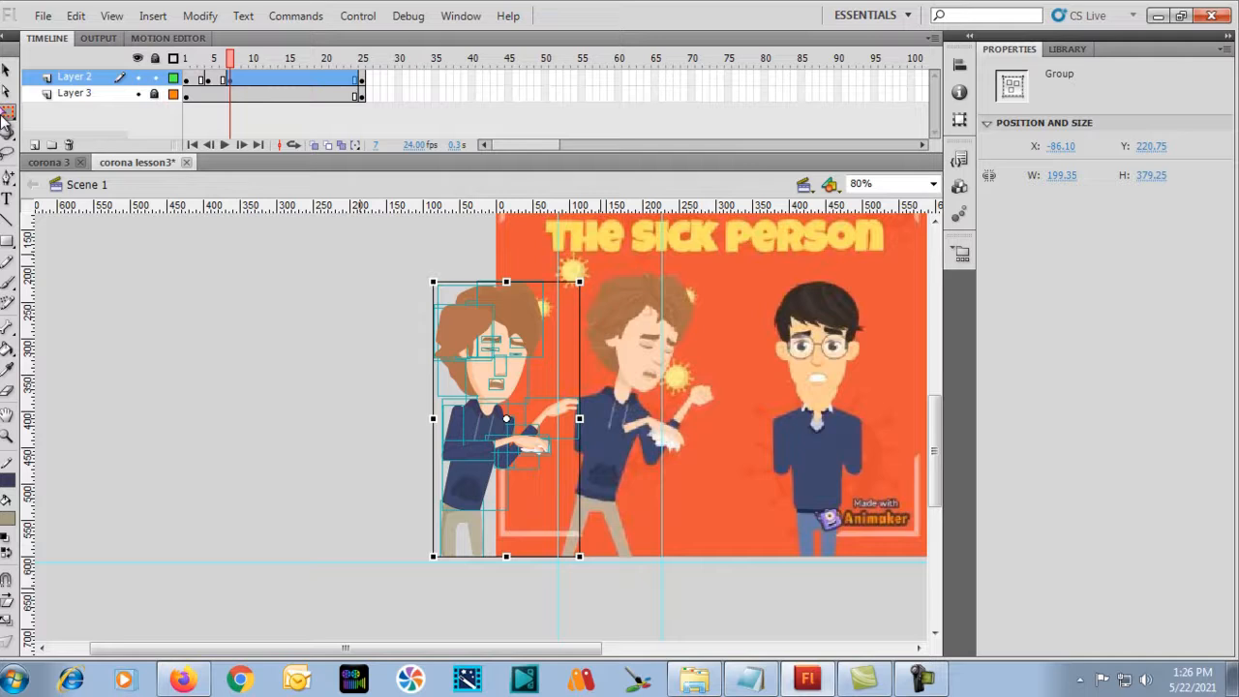
key(shift+Right)
key(shift+Right)
key(shift+Right)
key(shift+Right)
key(shift+Right)
key(shift+Right)
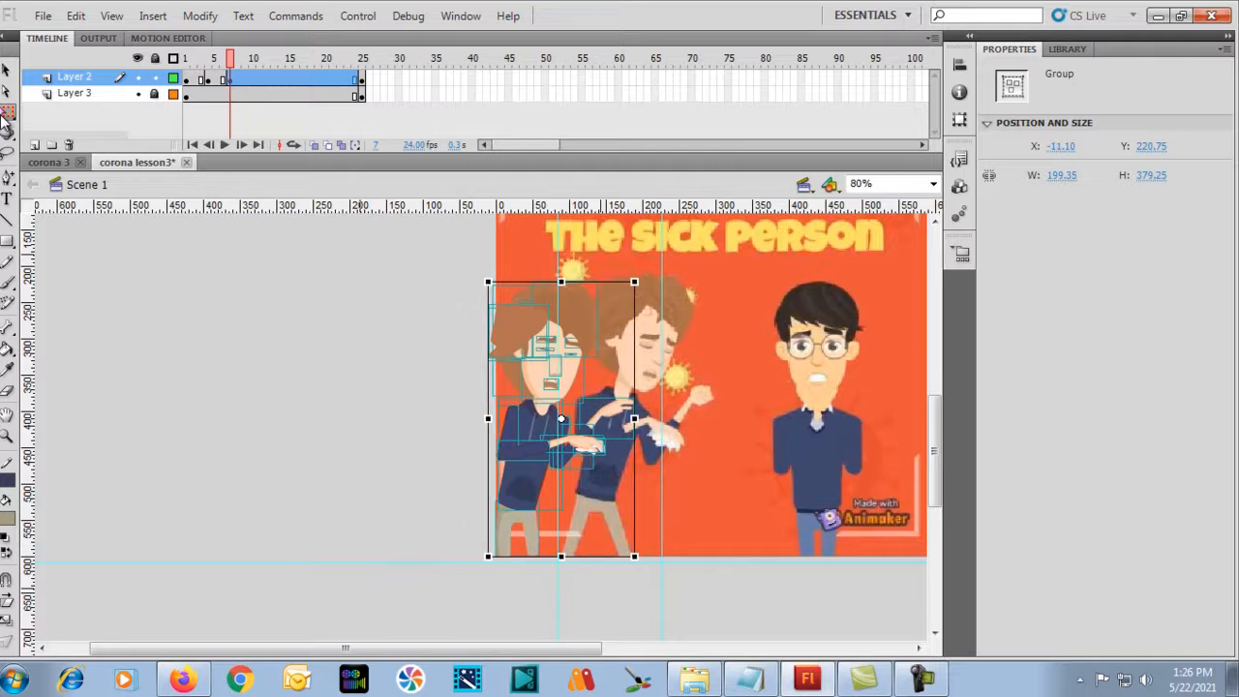
key(ctrl+equal)
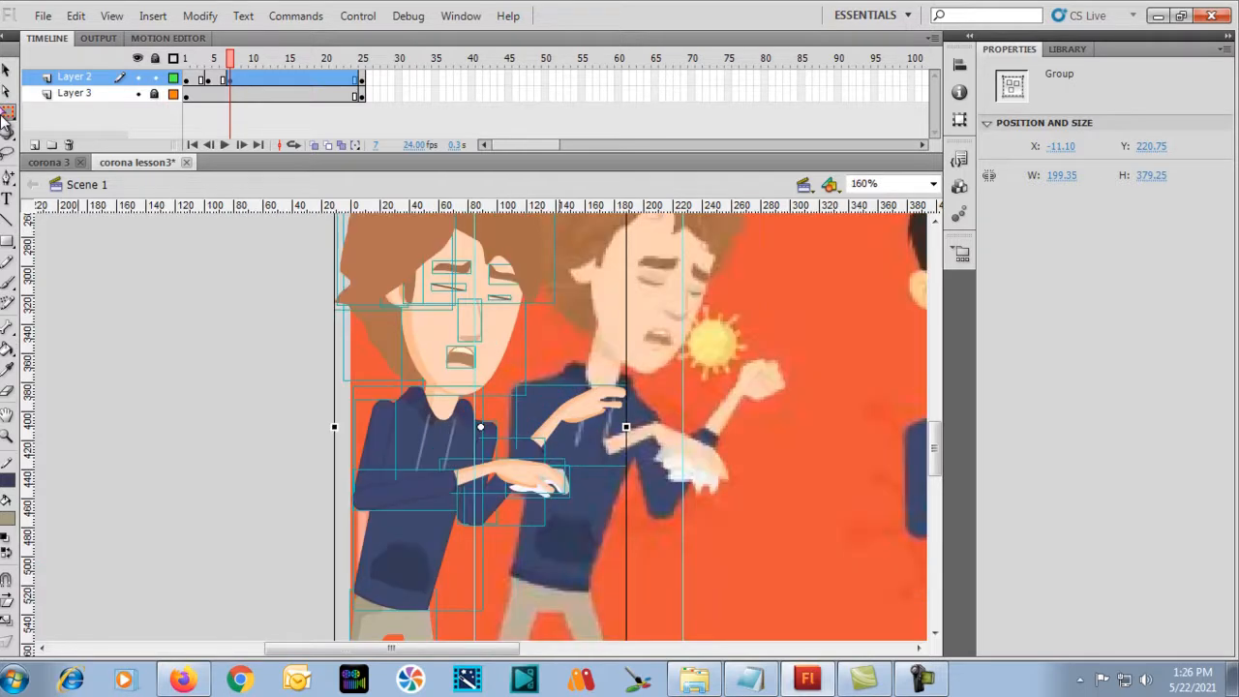
Nudge the whole character onto the reference figure at X 84.30, deselect it and return to the Layer 2 keyframe on frame 7.
key(Right)
key(Right)
key(Right)
key(Right)
key(Right)
key(Right)
key(Right)
key(Right)
key(Right)
key(Right)
key(Right)
key(Right)
key(Right)
key(Right)
key(Right)
key(Right)
key(Right)
key(Right)
key(Right)
key(Right)
key(Right)
key(Right)
key(Right)
key(Right)
key(Right)
key(Right)
key(Right)
key(Right)
key(Right)
key(Right)
key(Right)
key(Right)
key(Right)
key(Right)
key(Right)
key(Right)
key(Right)
key(Right)
key(Right)
key(Right)
key(Left)
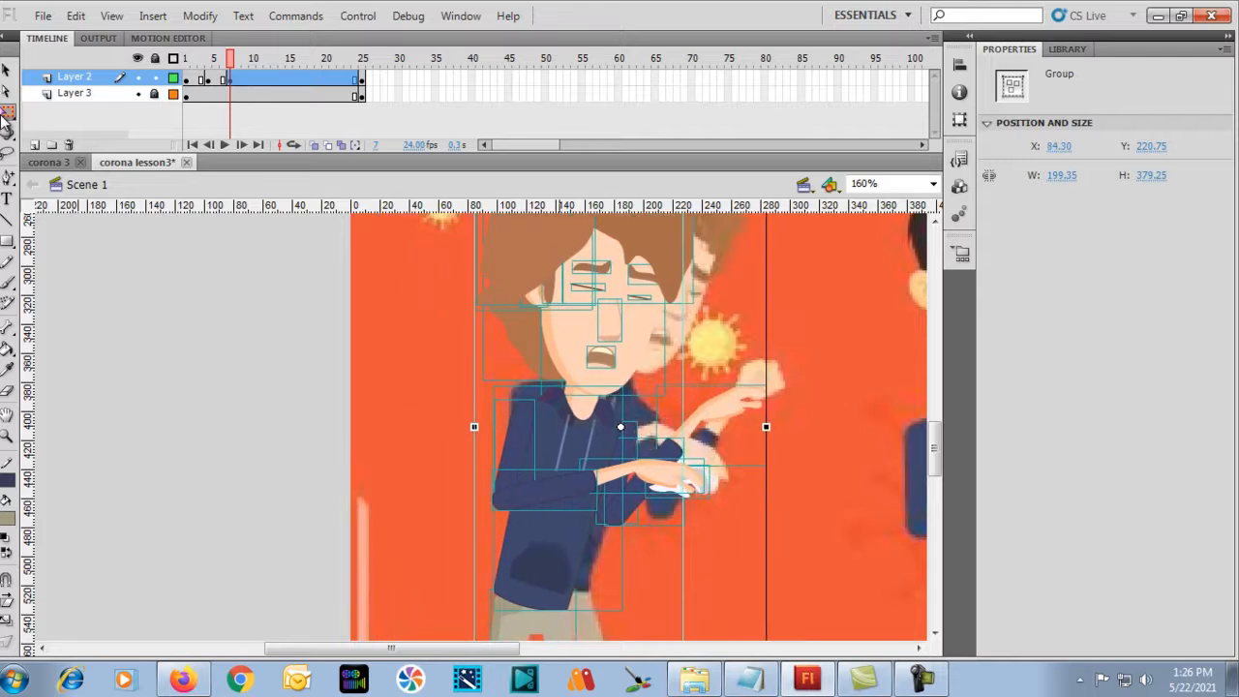
key(ctrl+minus)
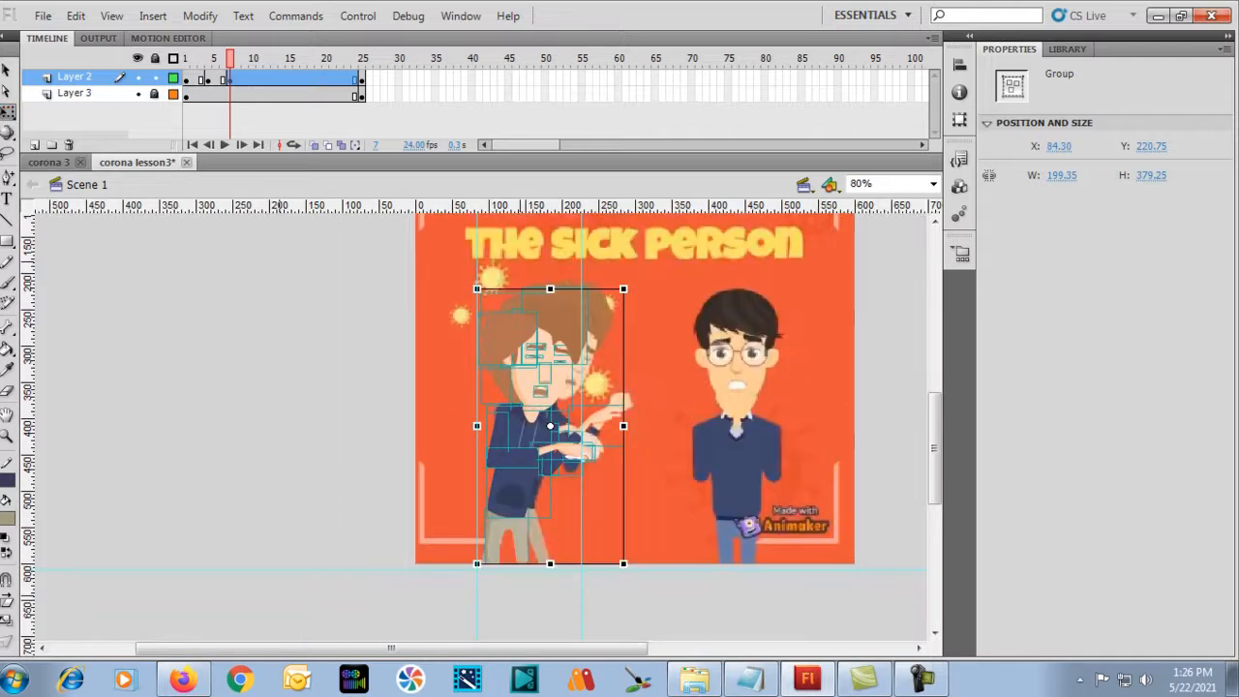
click(240, 279)
mouse_move(233, 63)
mouse_down()
mouse_move(199, 62)
mouse_move(243, 61)
mouse_move(186, 64)
mouse_move(231, 69)
mouse_up()
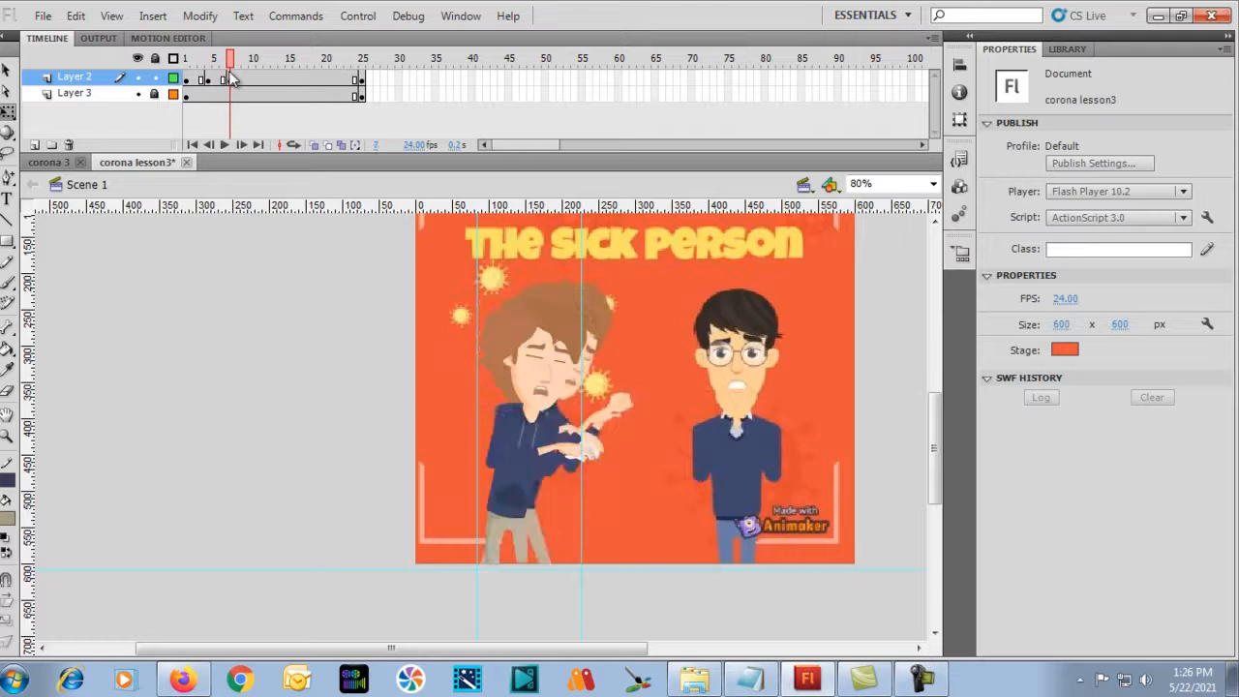
click(230, 80)
key(F6)
Switch to the corona 3 document and copy the sick person's outstretched forearm and fist group on frame 22.
key(ctrl+equal)
key(ctrl+equal)
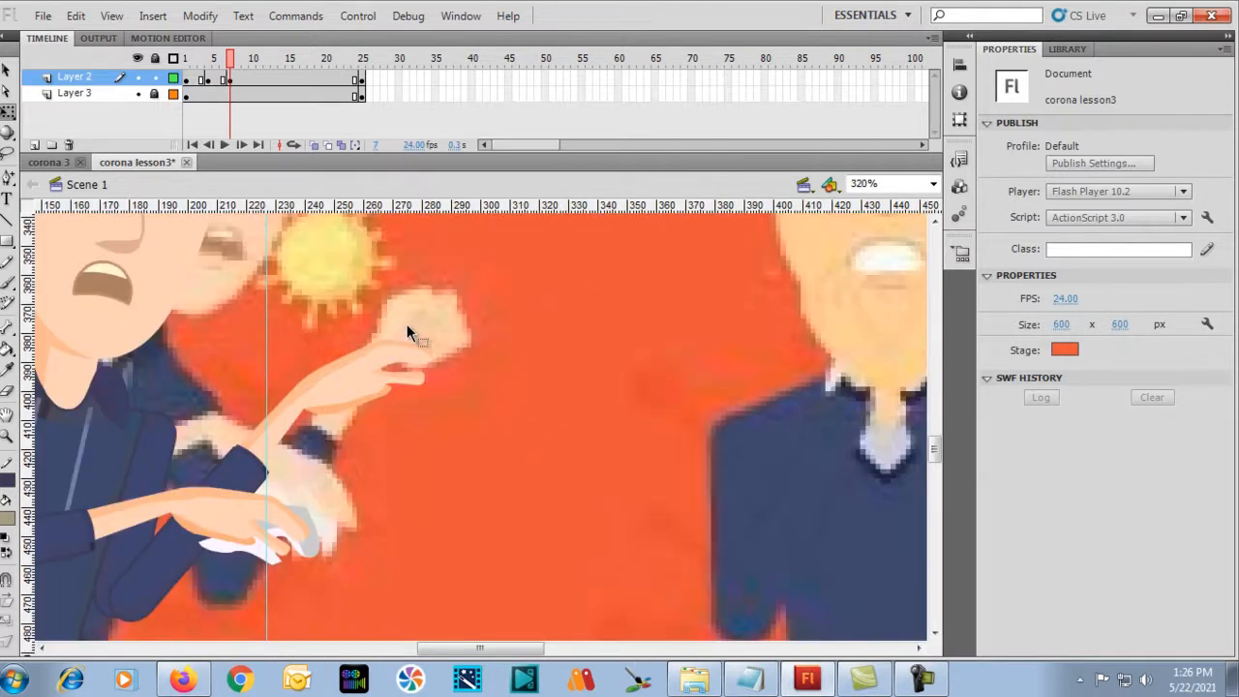
click(62, 162)
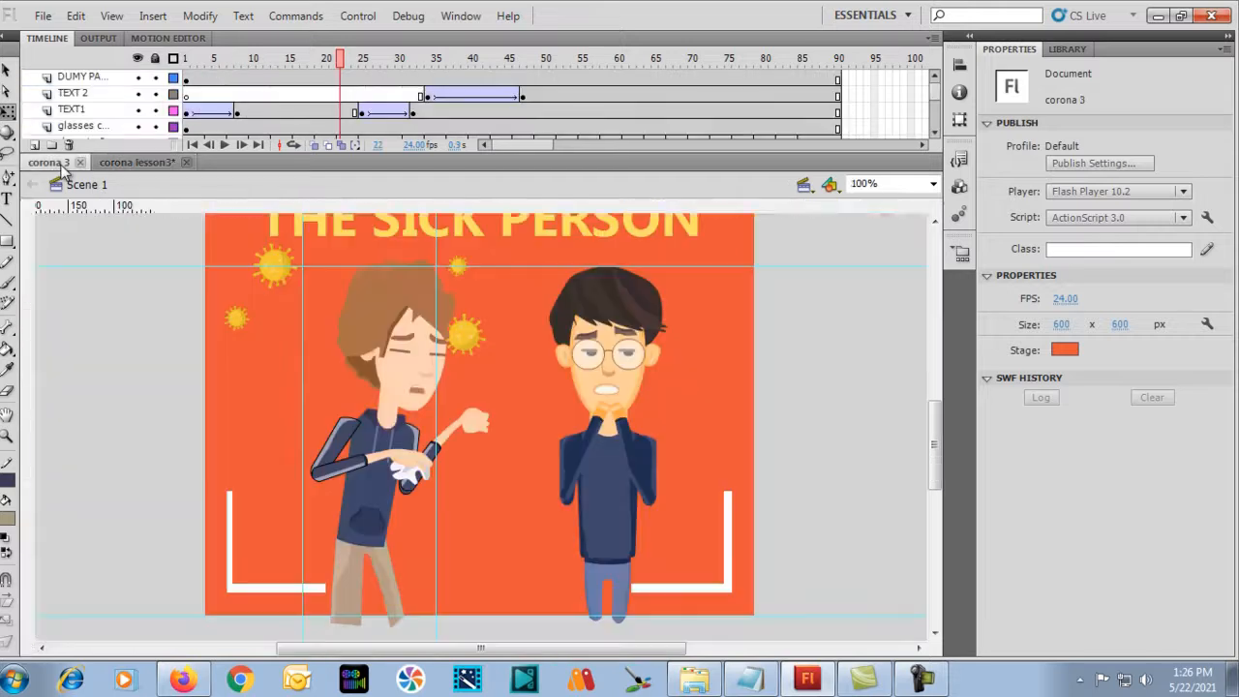
click(455, 427)
double_click(456, 427)
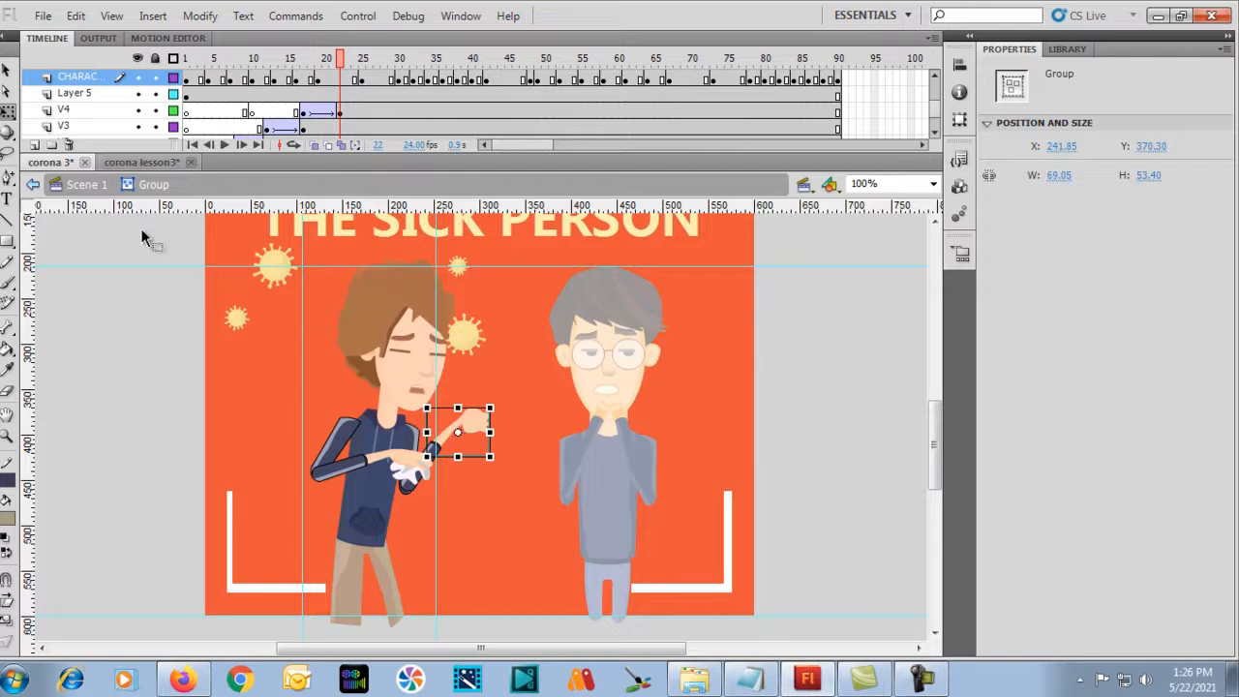
double_click(152, 254)
Return to corona lesson3 and remove the character's raised open hand from the sleeve on frame 7.
click(136, 163)
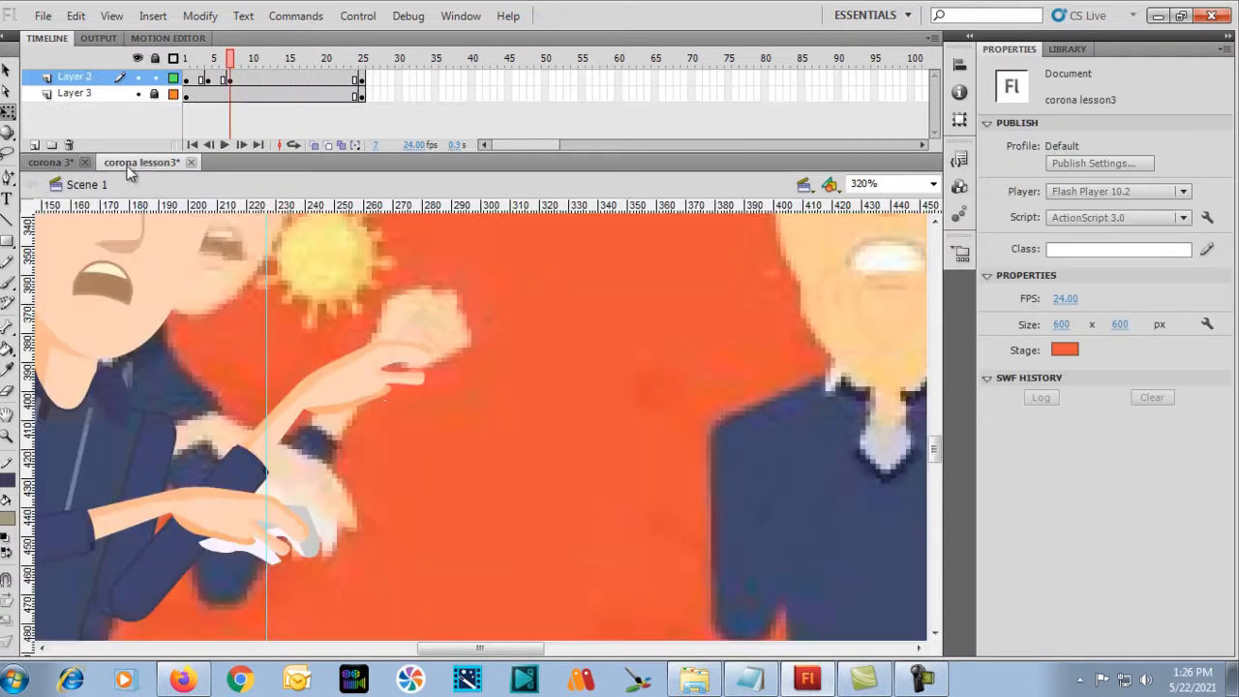
click(362, 385)
click(656, 473)
click(317, 391)
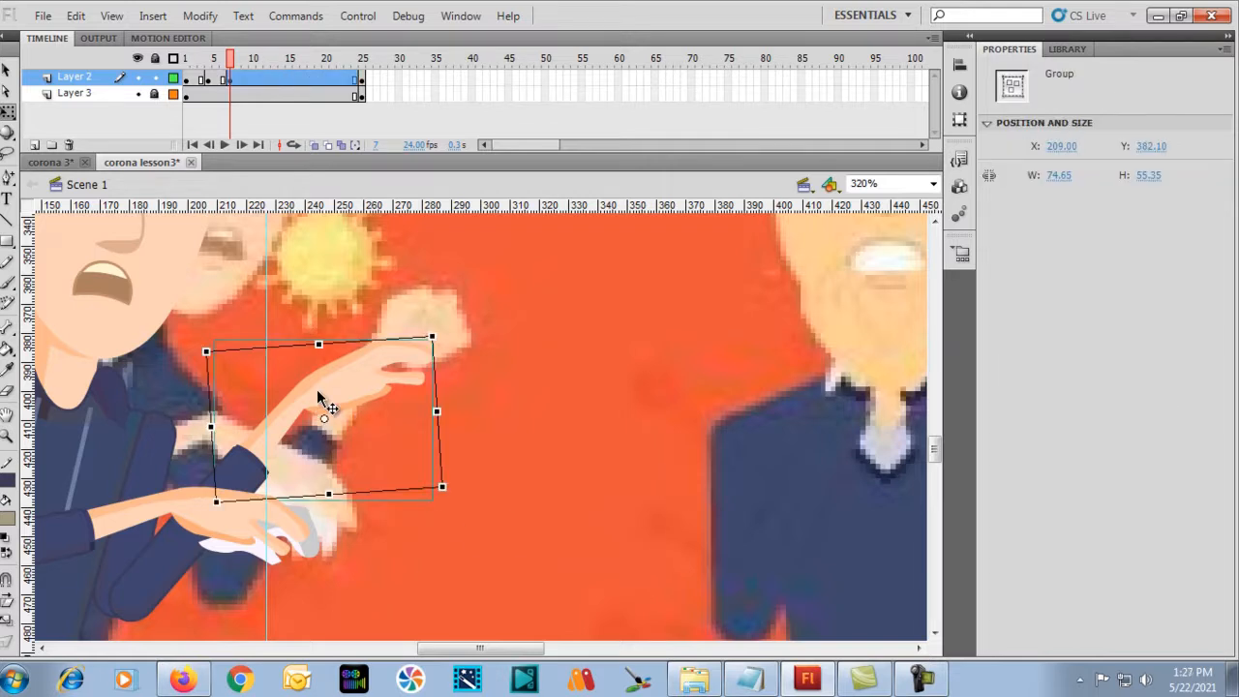
key(ctrl+z)
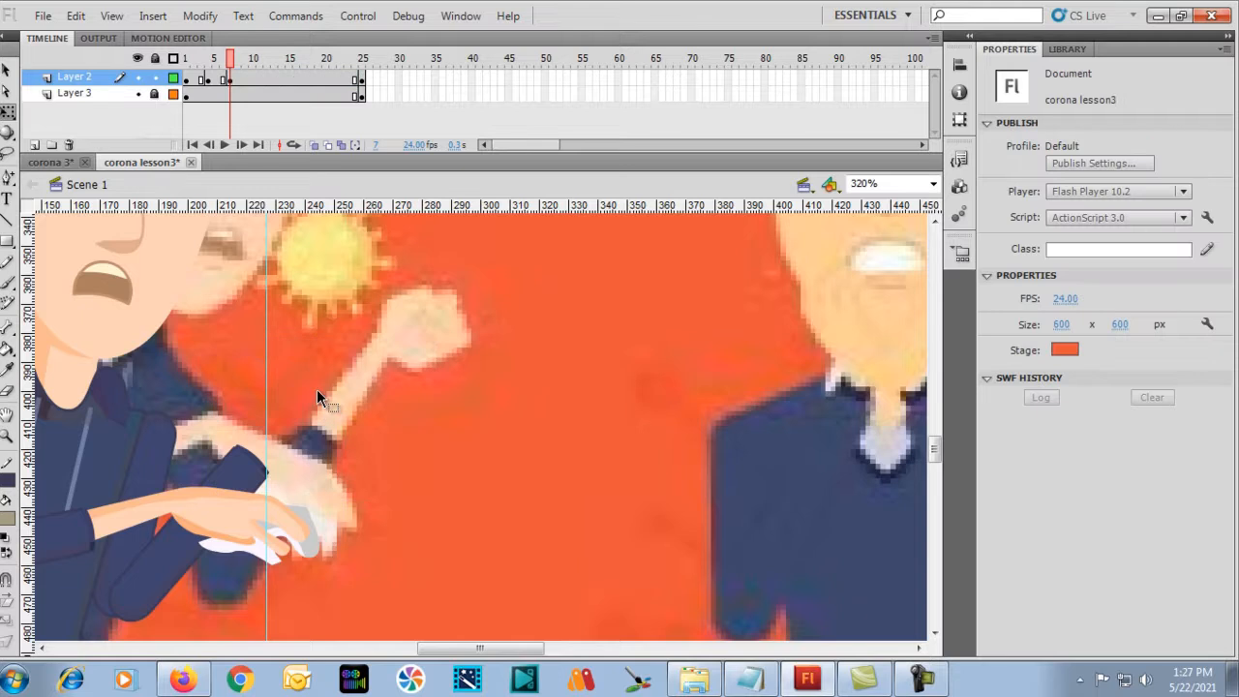
Paste the copied forearm and fist and fit it into the raised sleeve at X 215.65, Y 378.40.
key(ctrl+v)
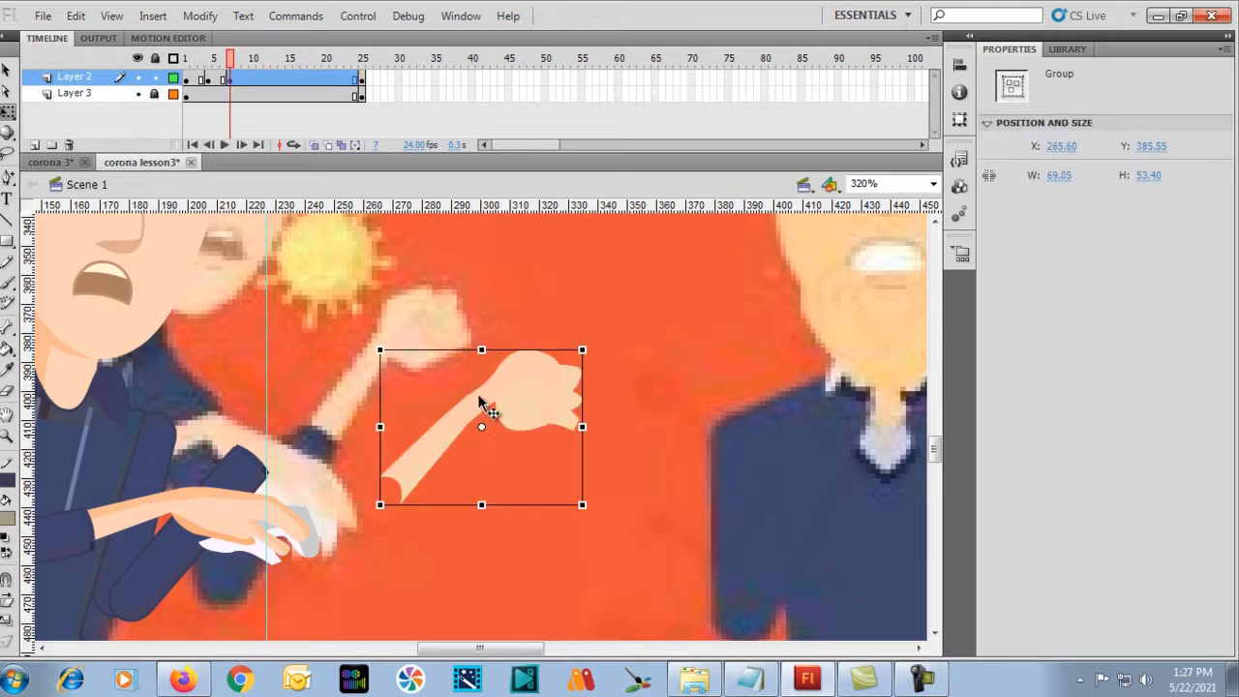
drag(481, 399, 343, 380)
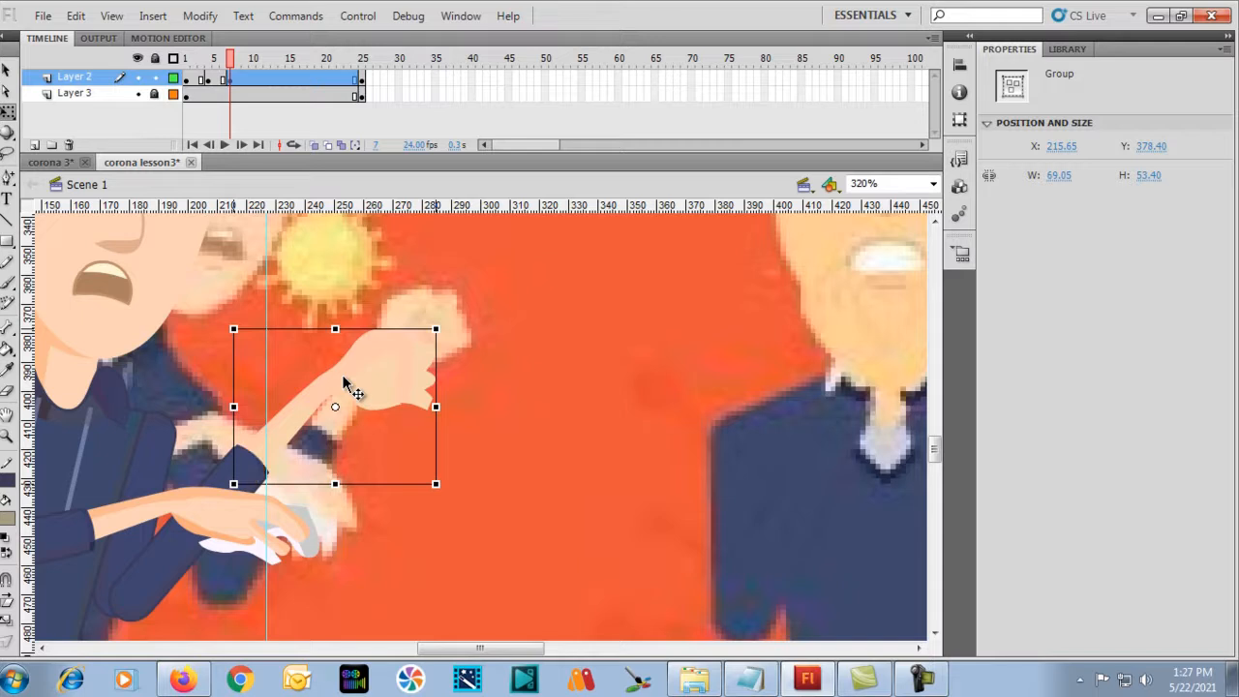
click(498, 472)
scroll(225, 528, up, 3)
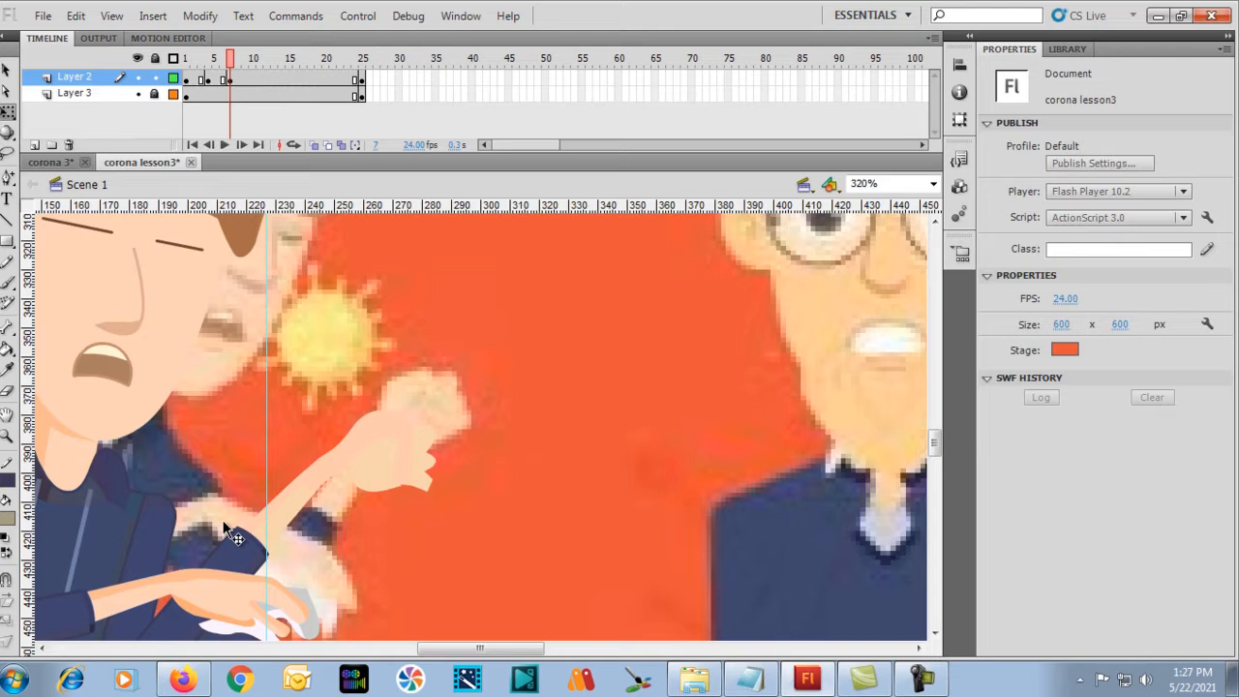
scroll(224, 523, down, 3)
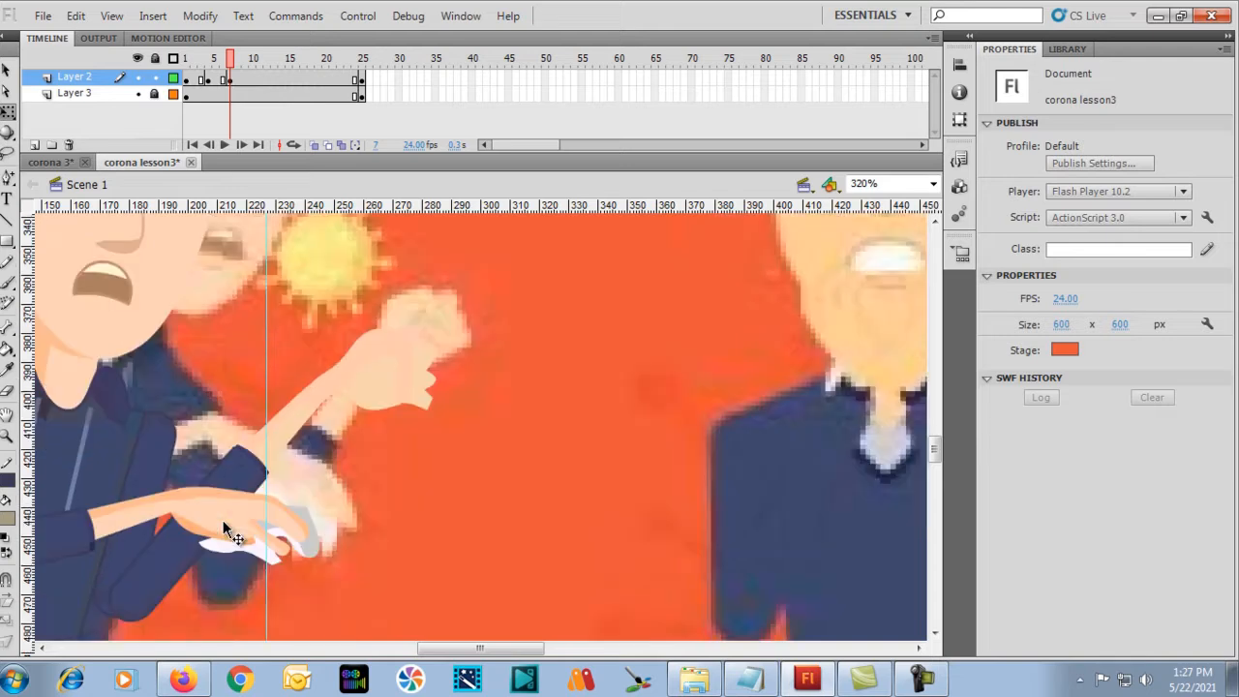
scroll(224, 530, up, 3)
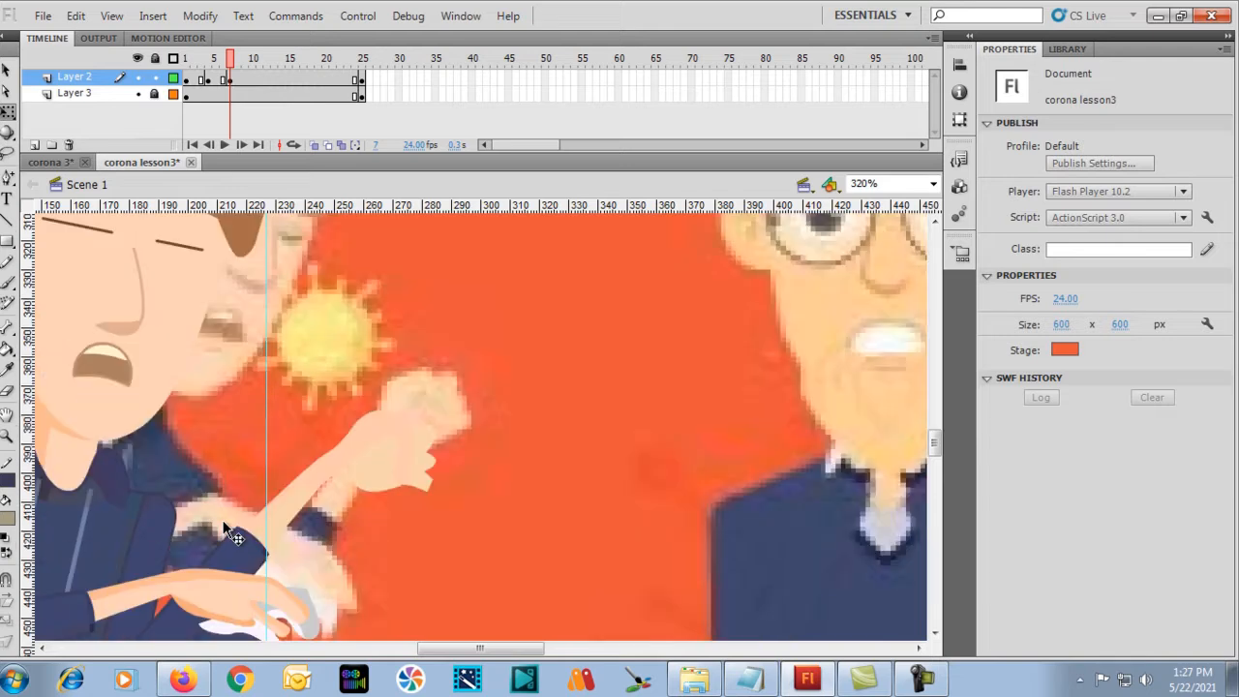
Break the pasted forearm and fist group apart into separate shapes and deselect them.
double_click(295, 492)
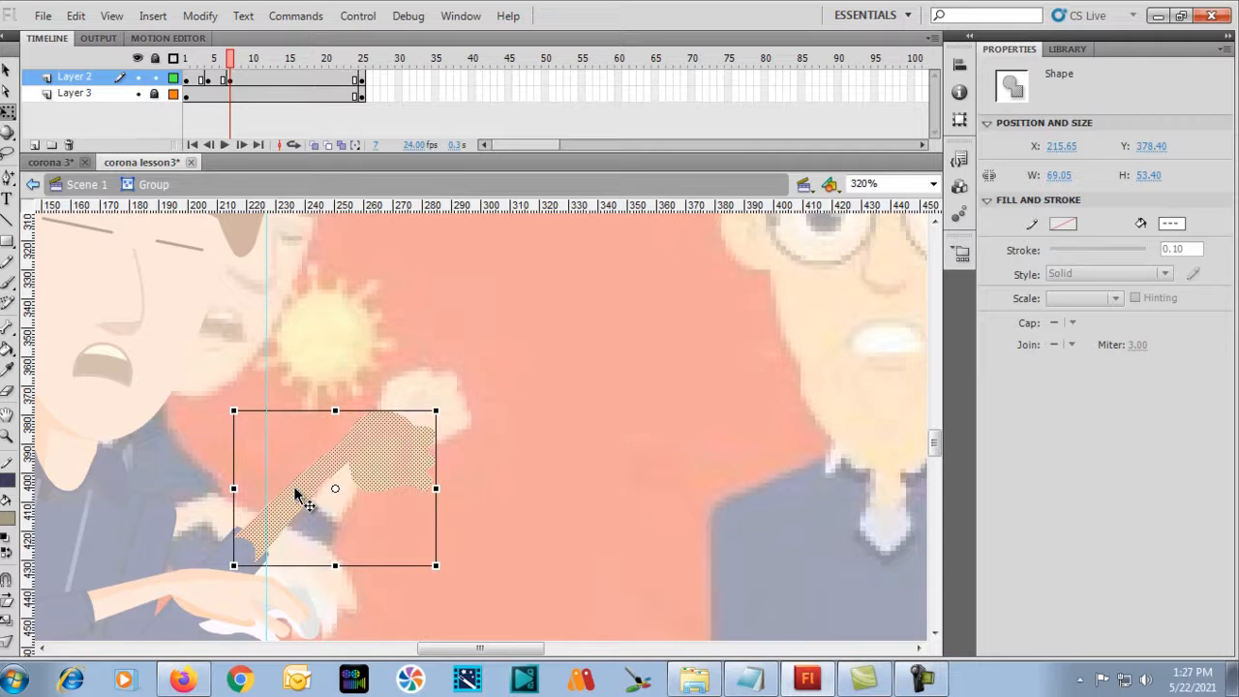
click(217, 446)
double_click(217, 447)
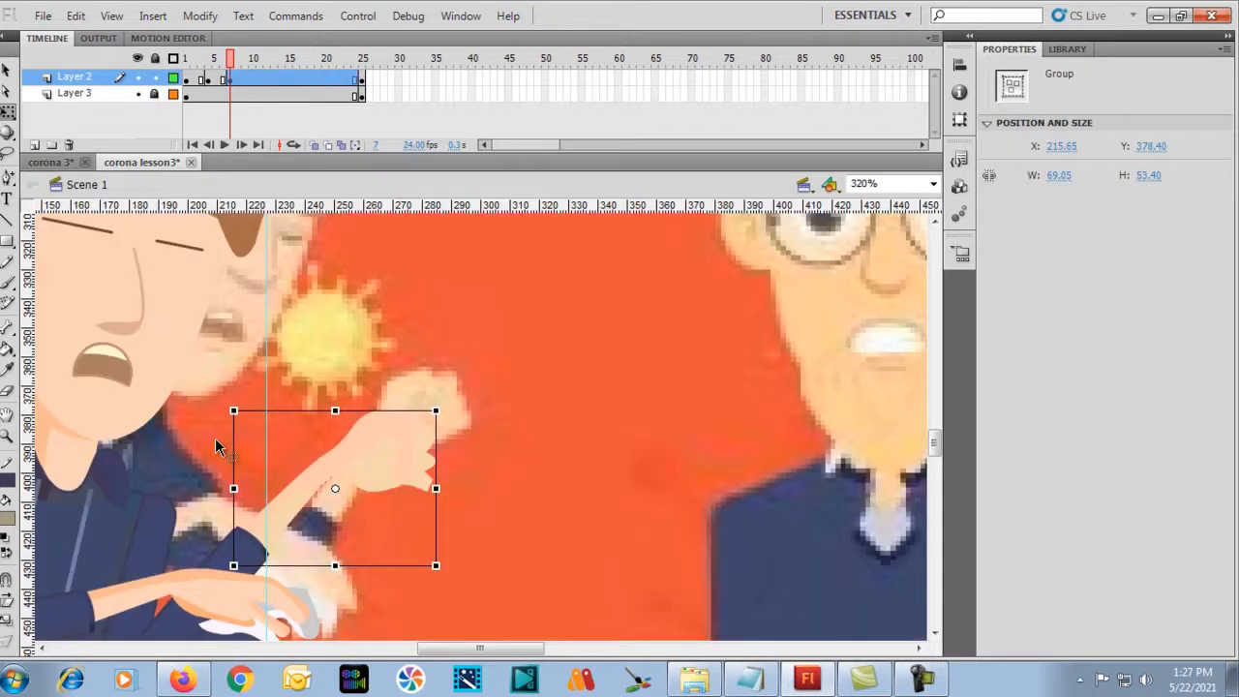
key(ctrl+b)
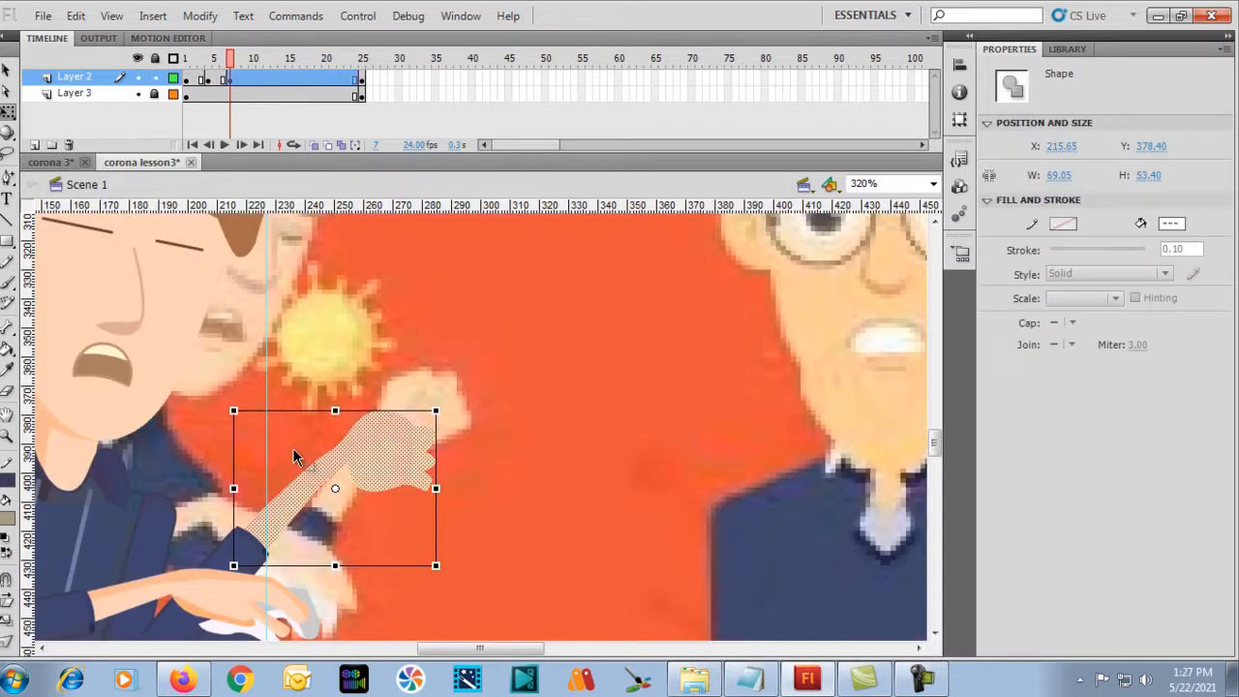
click(313, 387)
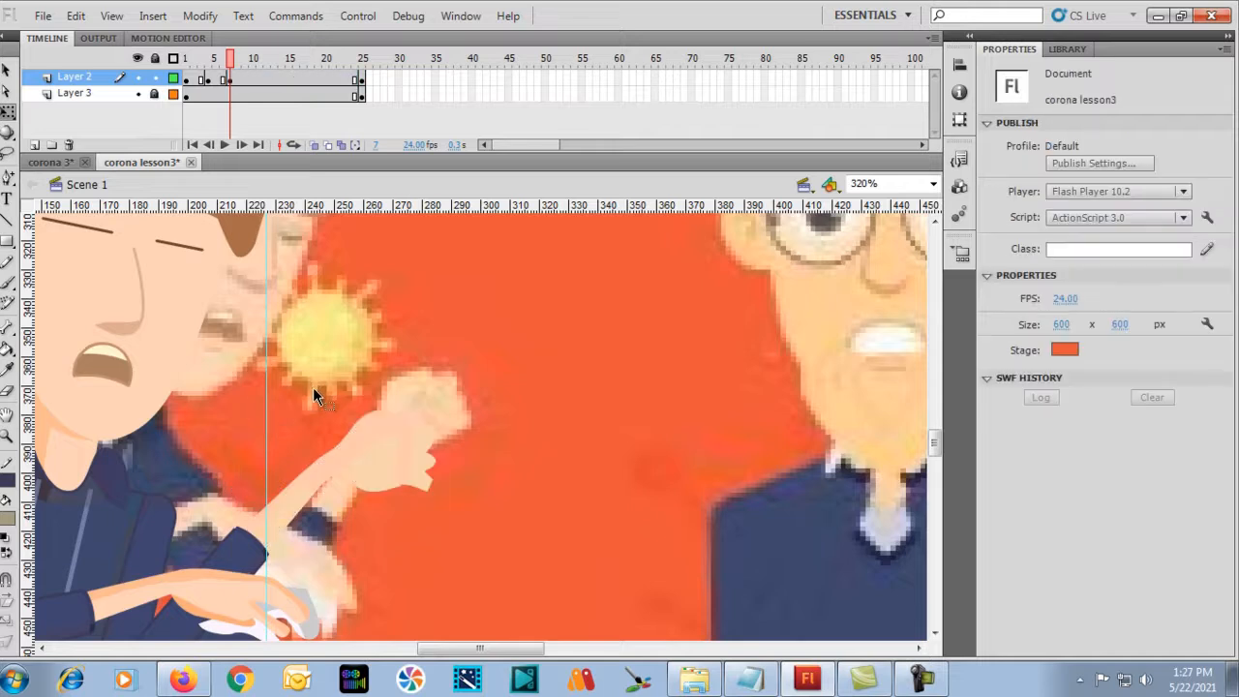
Recolour the light part of the pasted forearm and fist with the skin tone of the character's face.
click(327, 464)
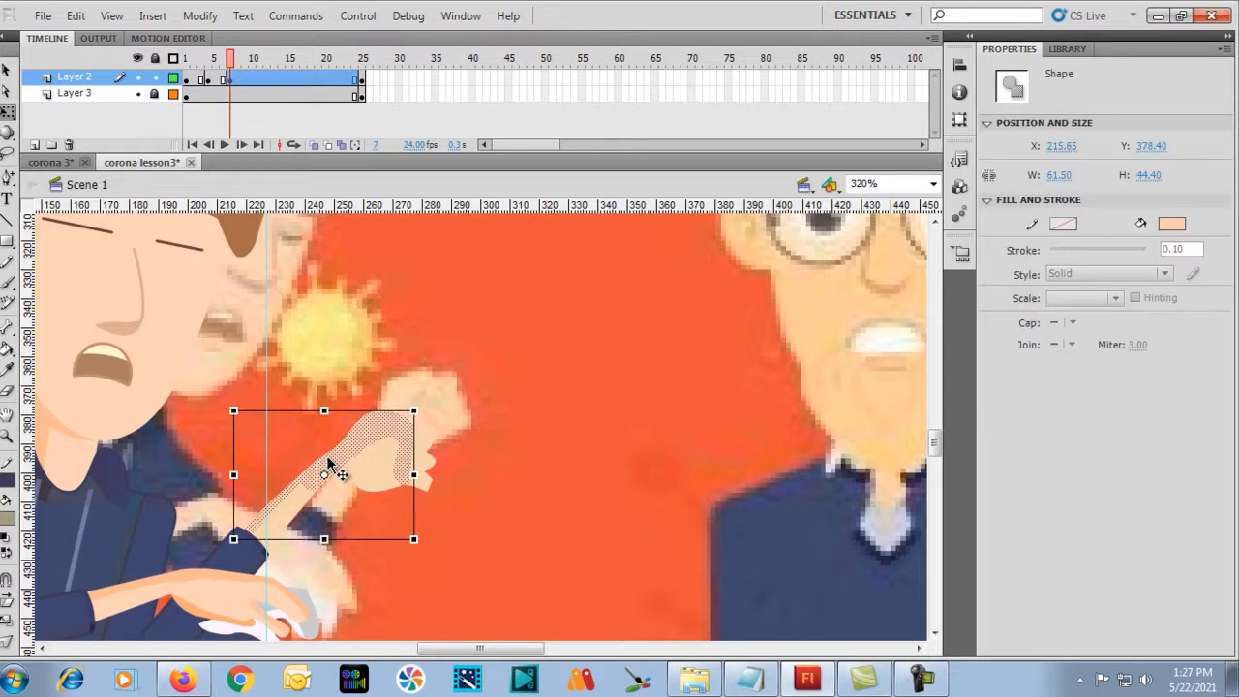
key(k)
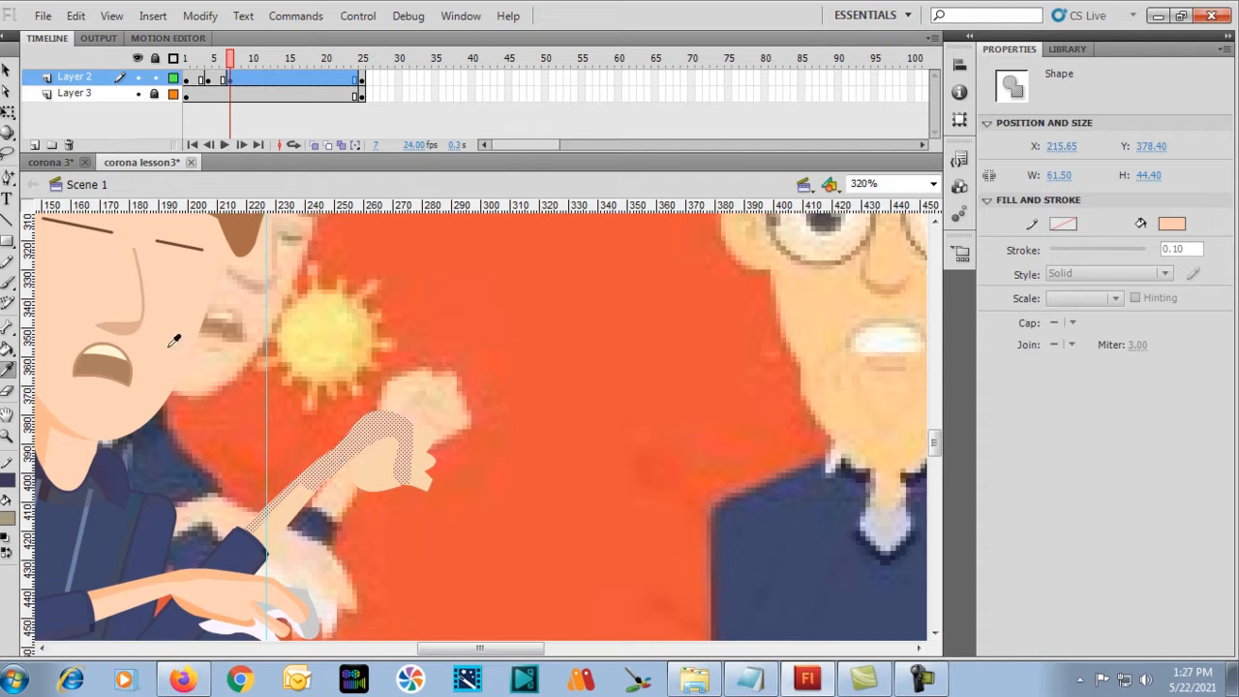
key(v)
Recolour the fist's shadow and fingers and the forearm's shadow strip with the character's darker skin shade.
click(369, 475)
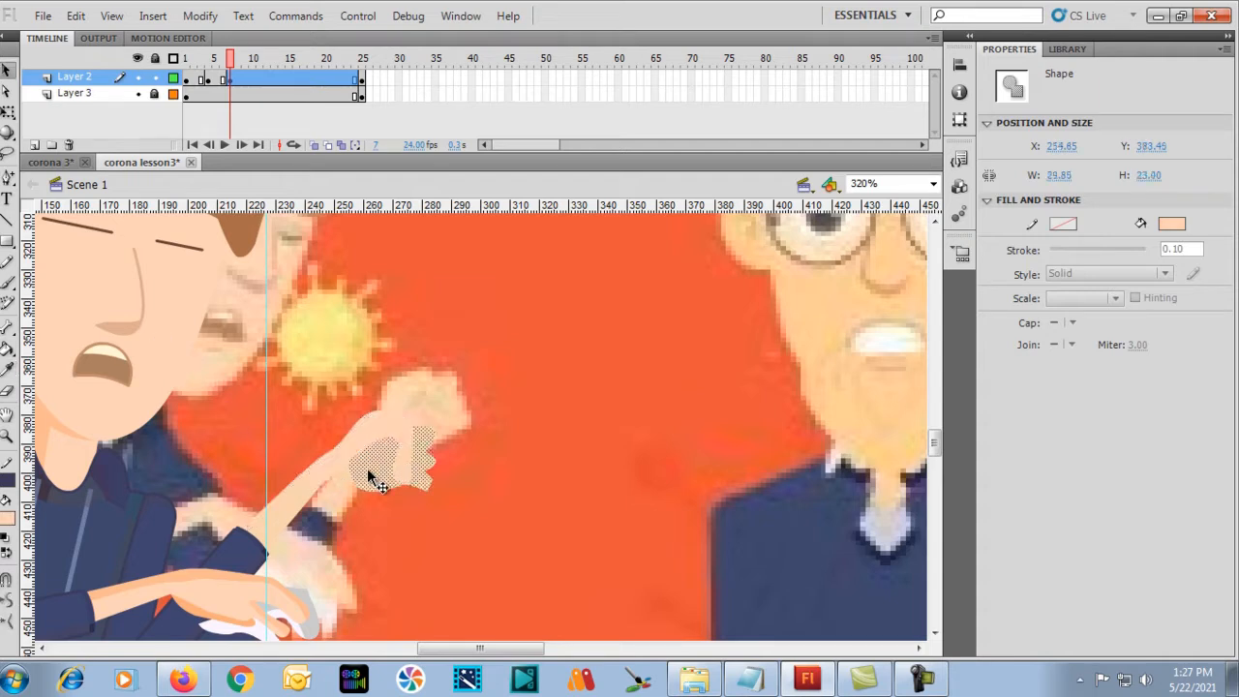
key(k)
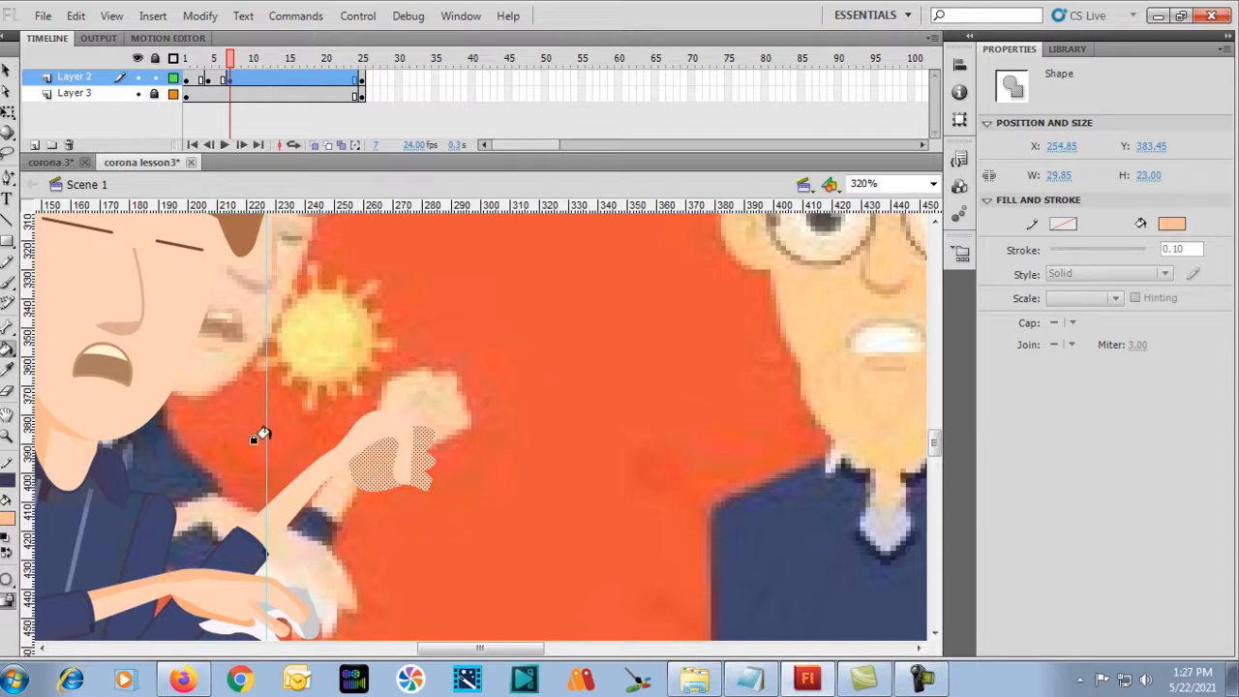
key(v)
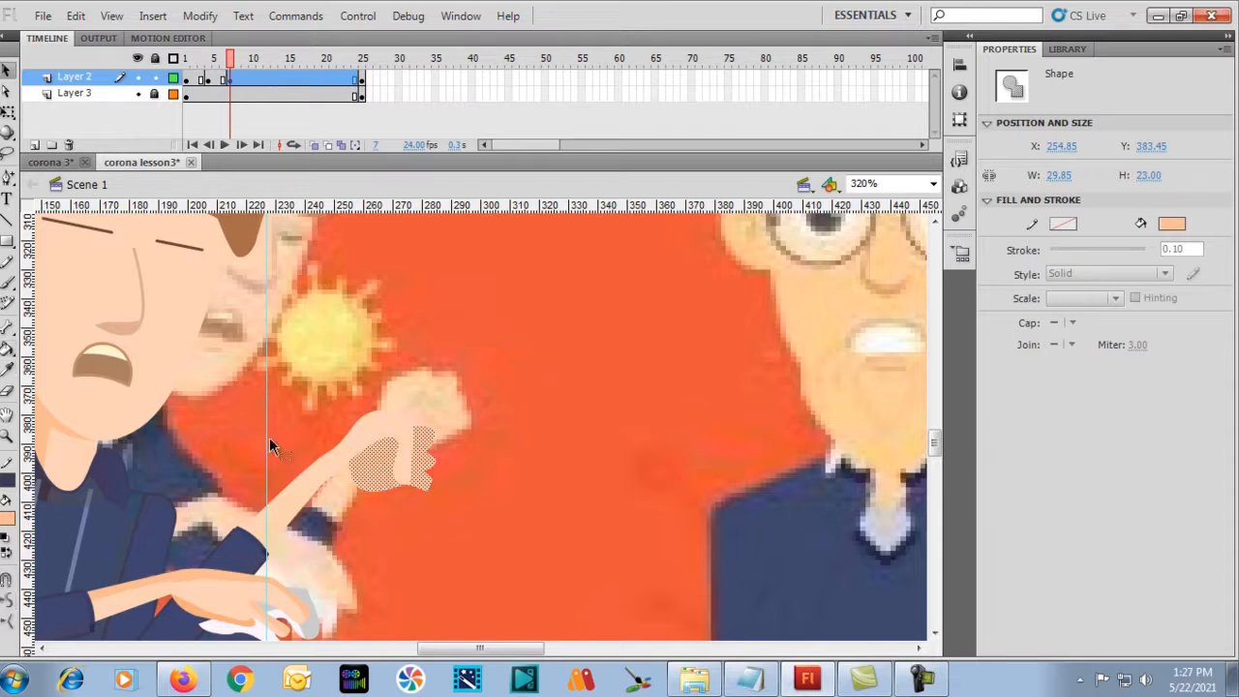
click(305, 495)
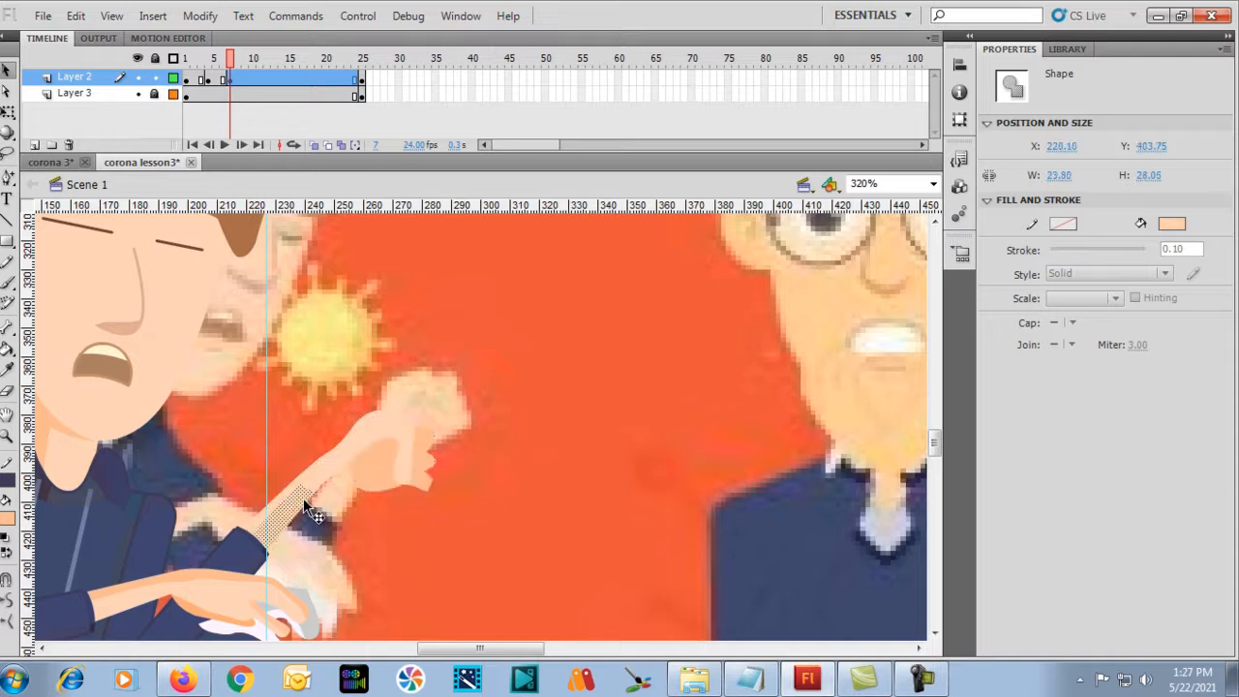
key(i)
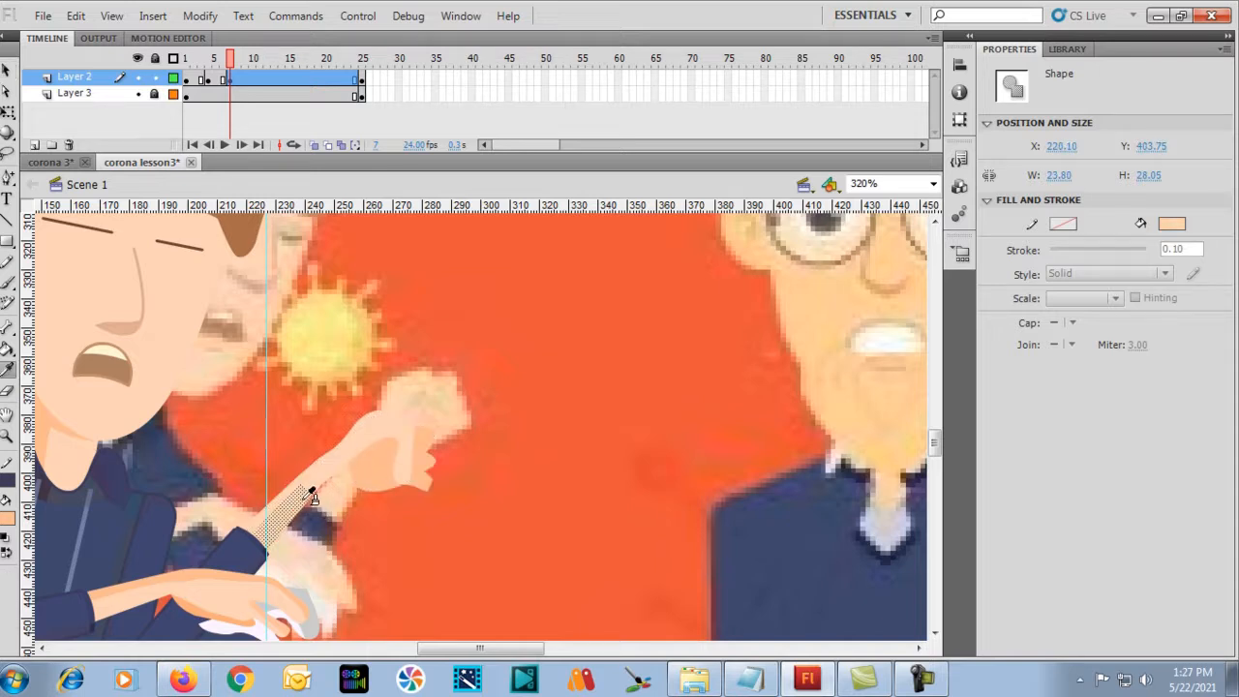
click(228, 573)
key(v)
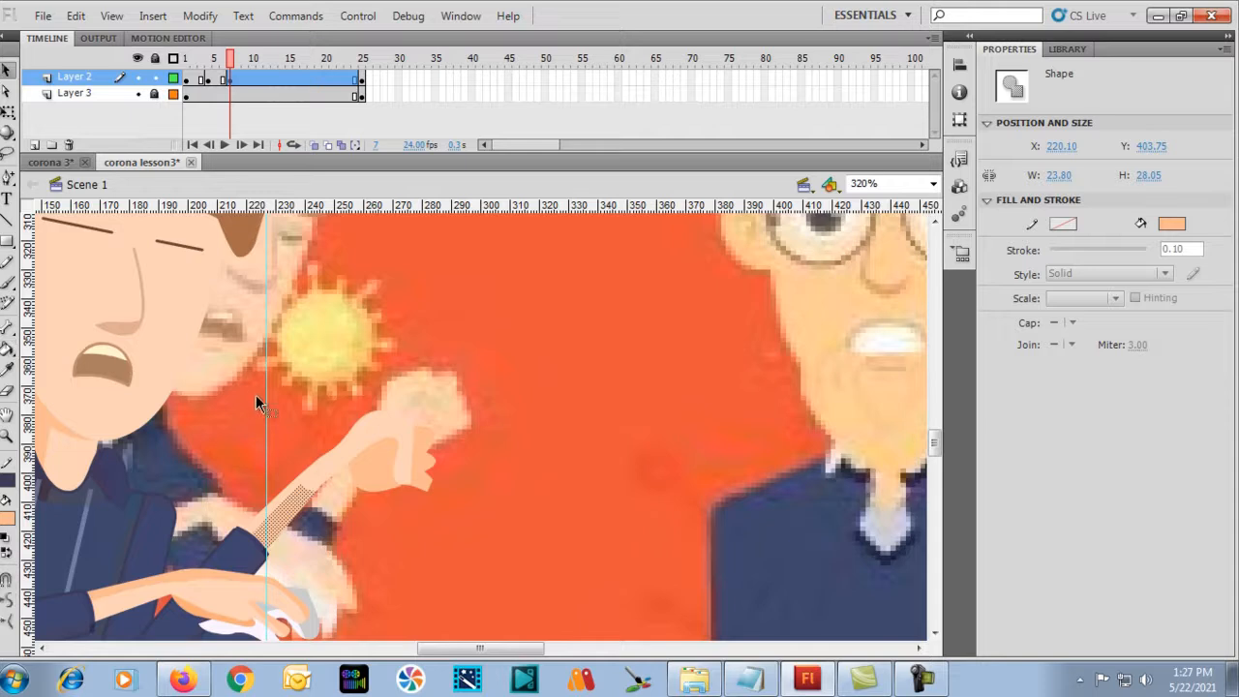
click(256, 394)
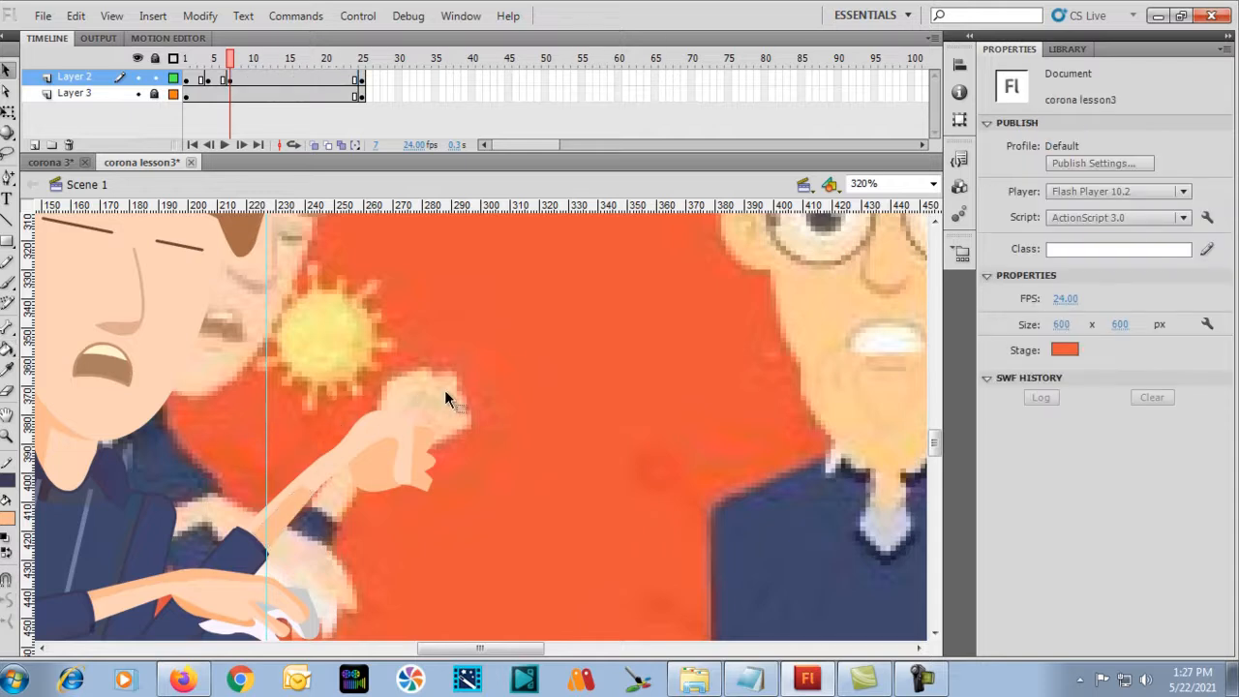
Select all the recoloured forearm and fist shapes and group them.
click(385, 469)
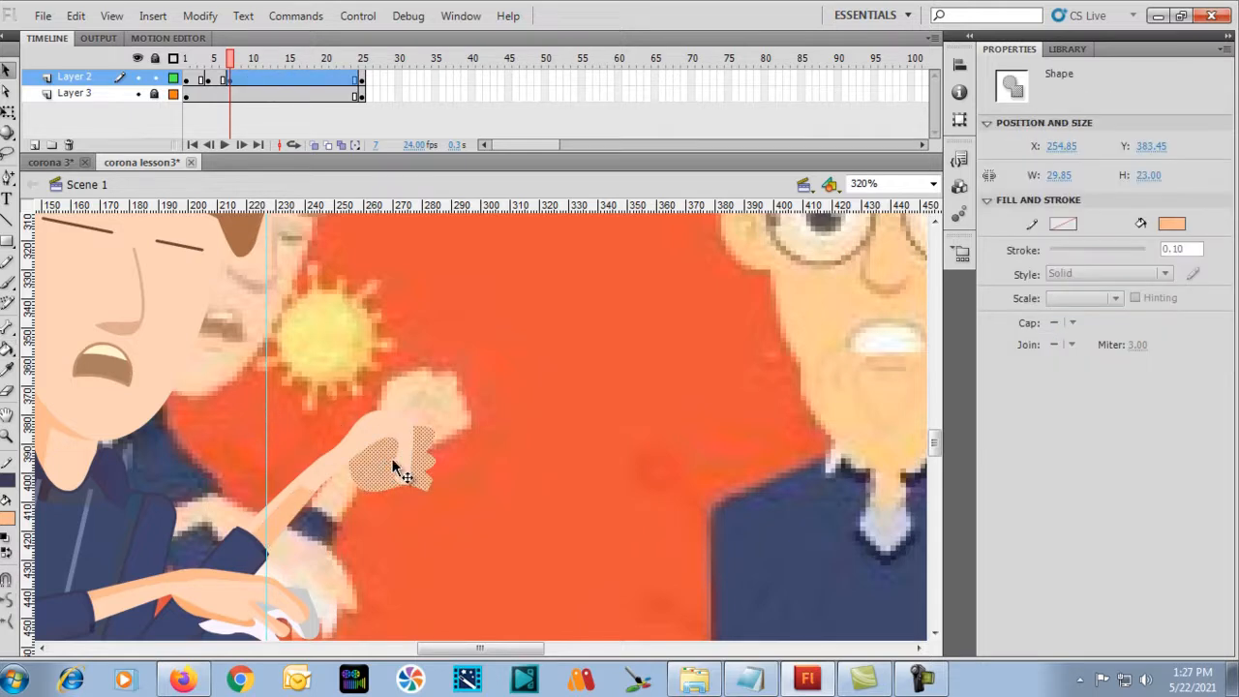
shift+click(264, 522)
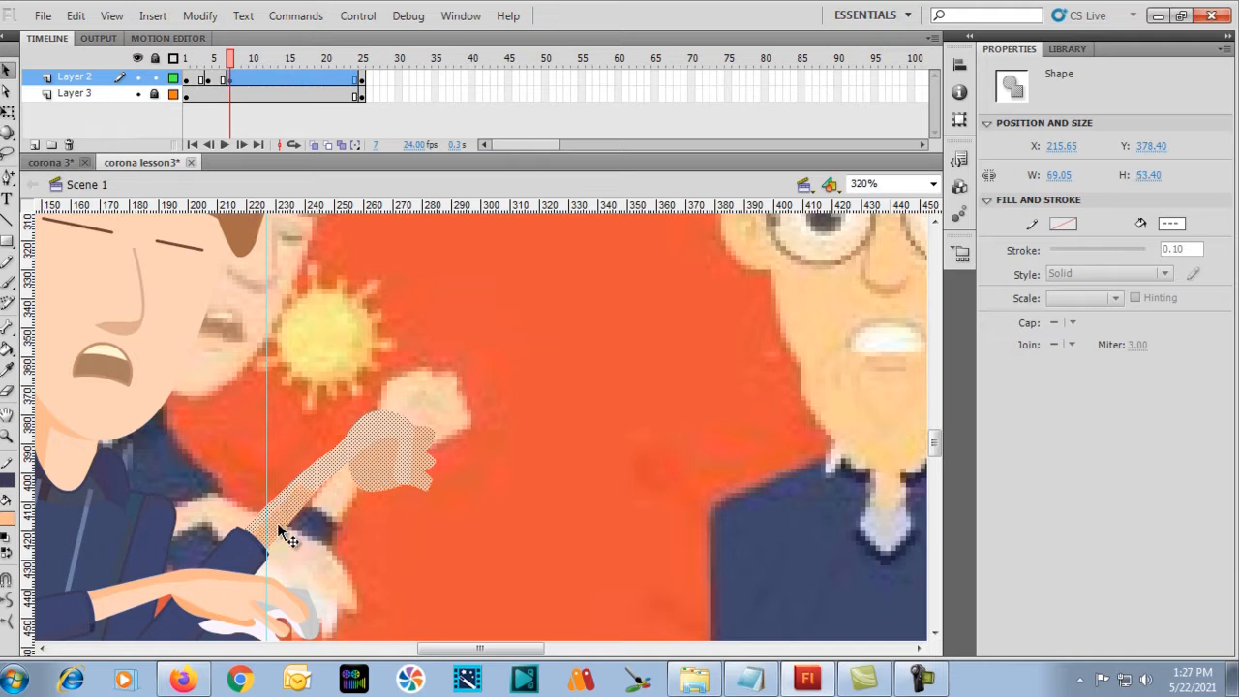
key(ctrl+g)
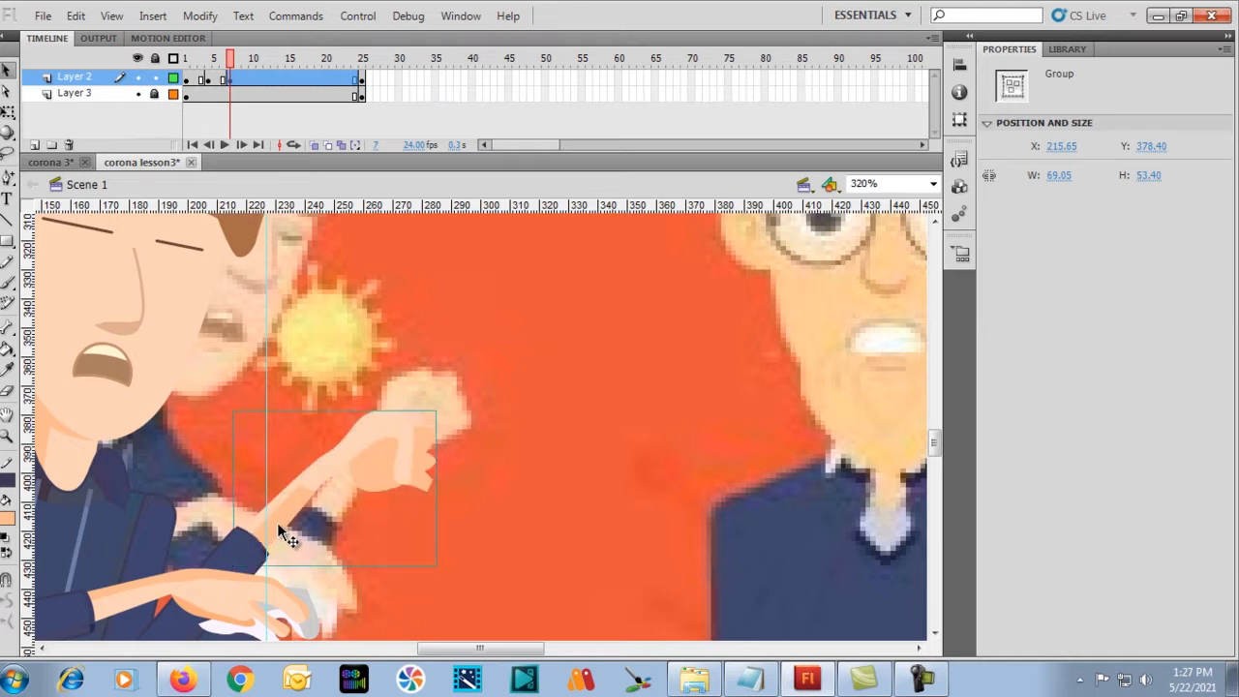
key(ctrl+minus)
key(ctrl+minus)
key(ctrl+equal)
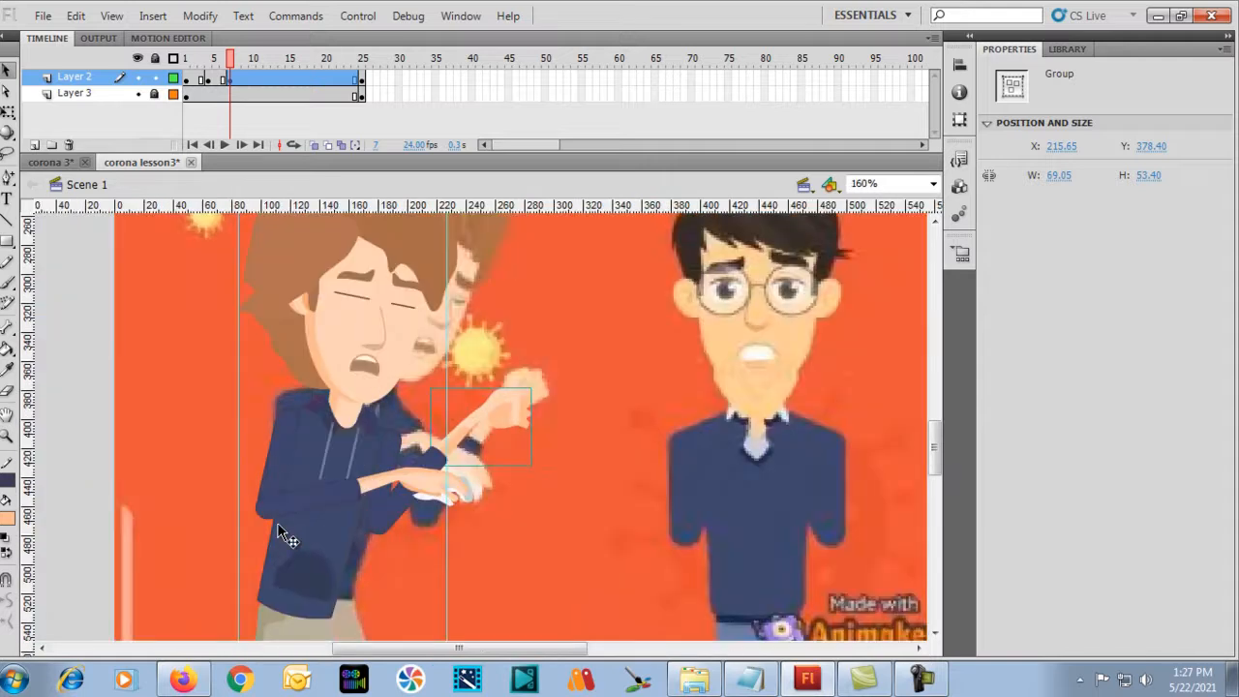
Deselect the arm, check the pose by scrubbing around frame 7, and save the document.
click(186, 429)
key(ctrl+minus)
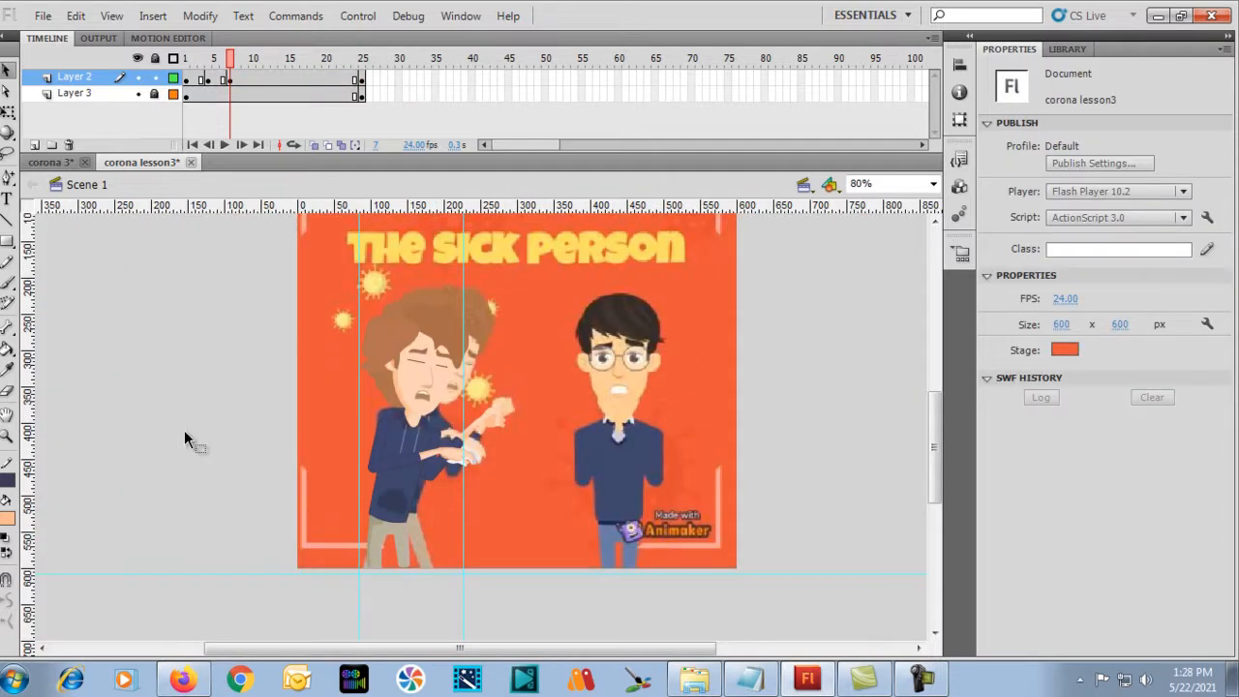
mouse_move(229, 61)
mouse_down()
mouse_move(199, 68)
mouse_move(233, 78)
mouse_up()
key(ctrl+s)
Display the document library, unlock Layer 3 and delete the reference picture from its first keyframe span.
click(1046, 50)
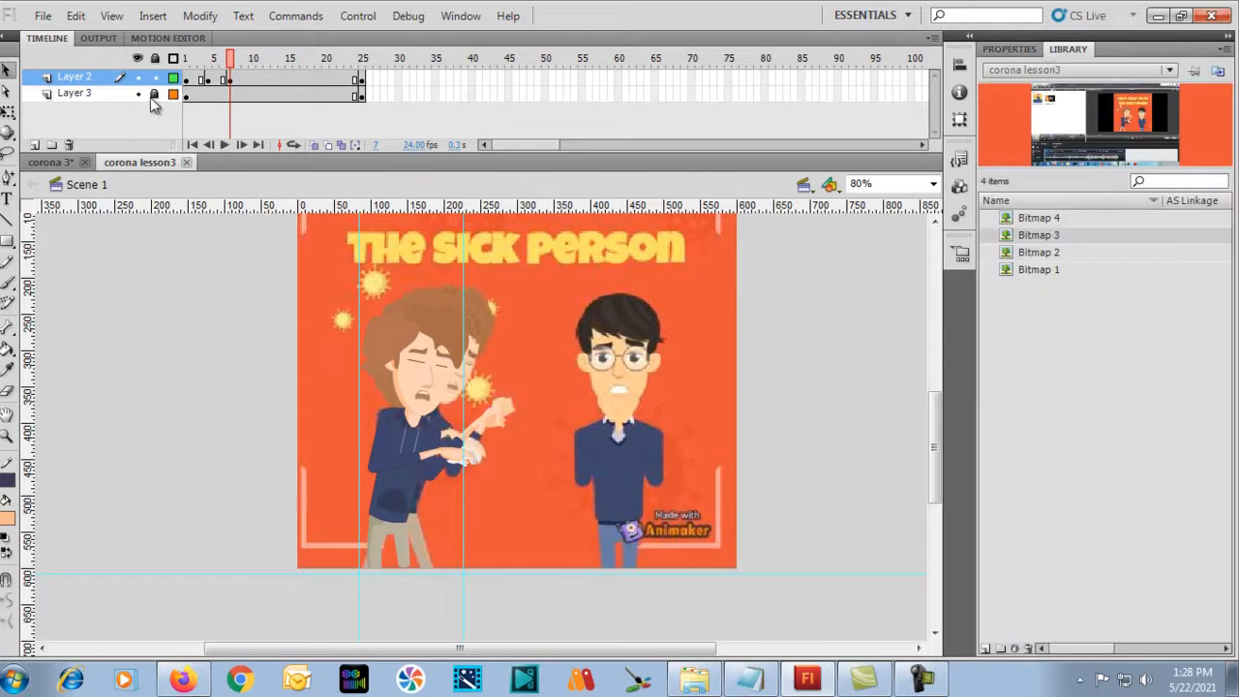
click(83, 97)
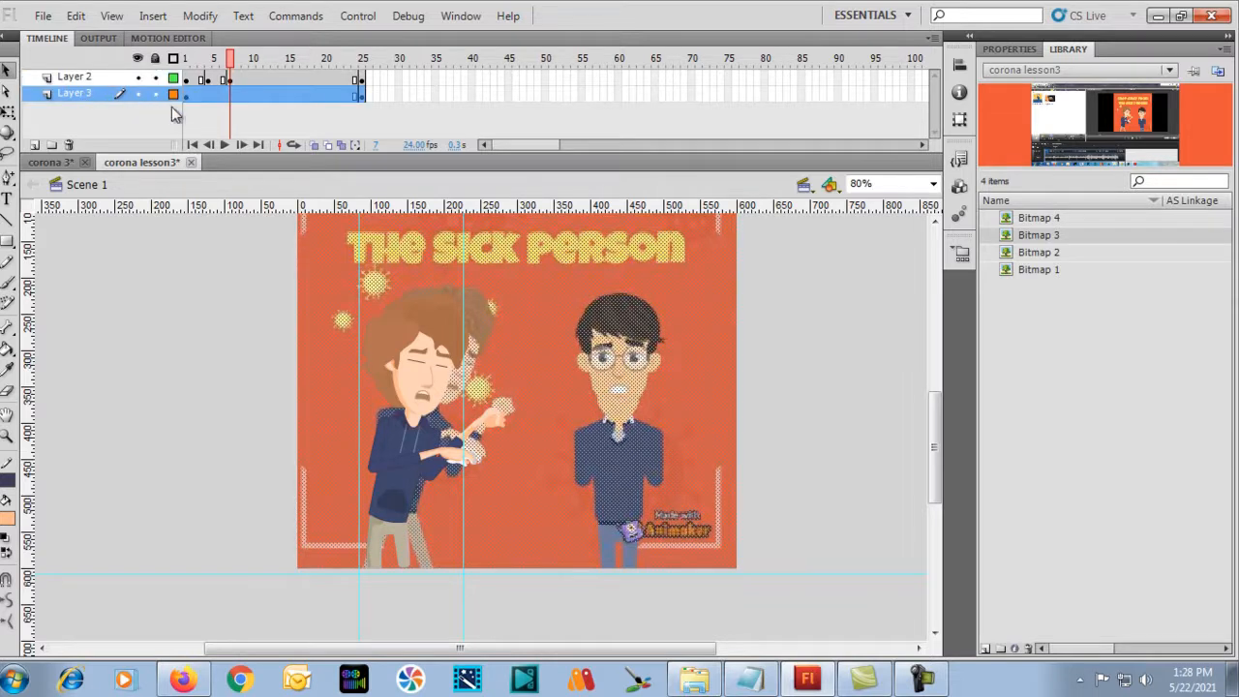
key(Delete)
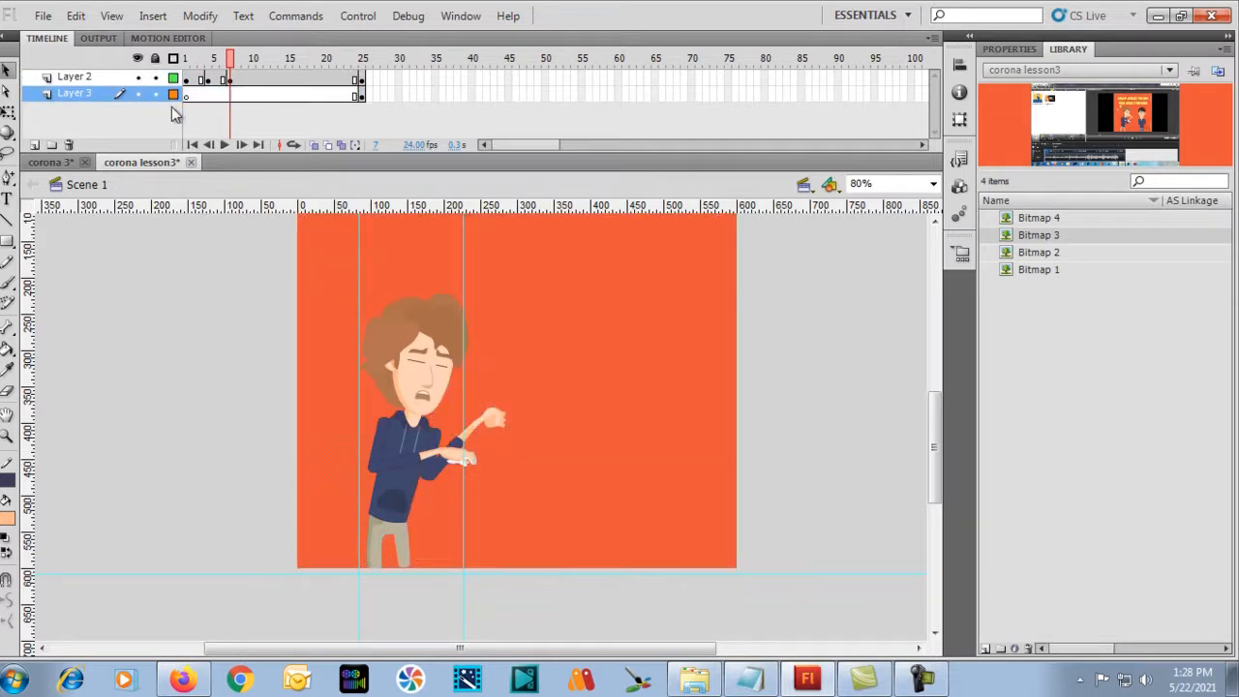
Place Bitmap 4 from the library on Layer 3, move it beside the stage and break it apart.
click(1034, 221)
drag(1036, 222, 619, 334)
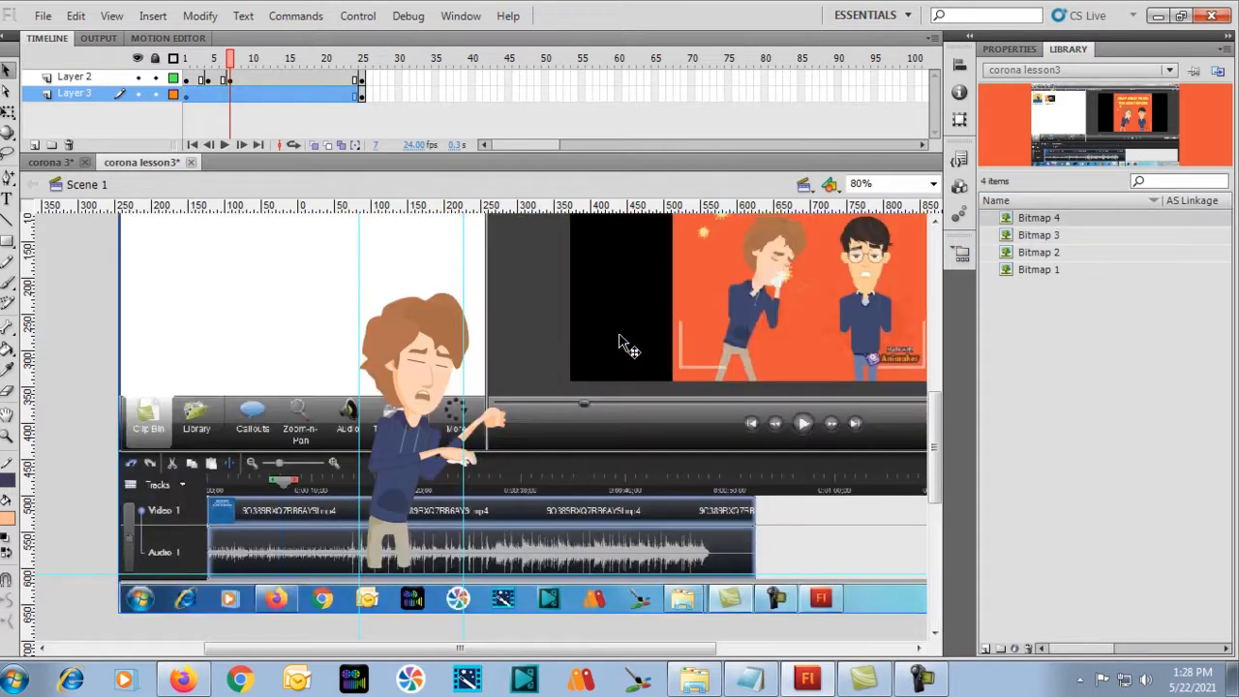
key(ctrl+minus)
drag(552, 382, 699, 392)
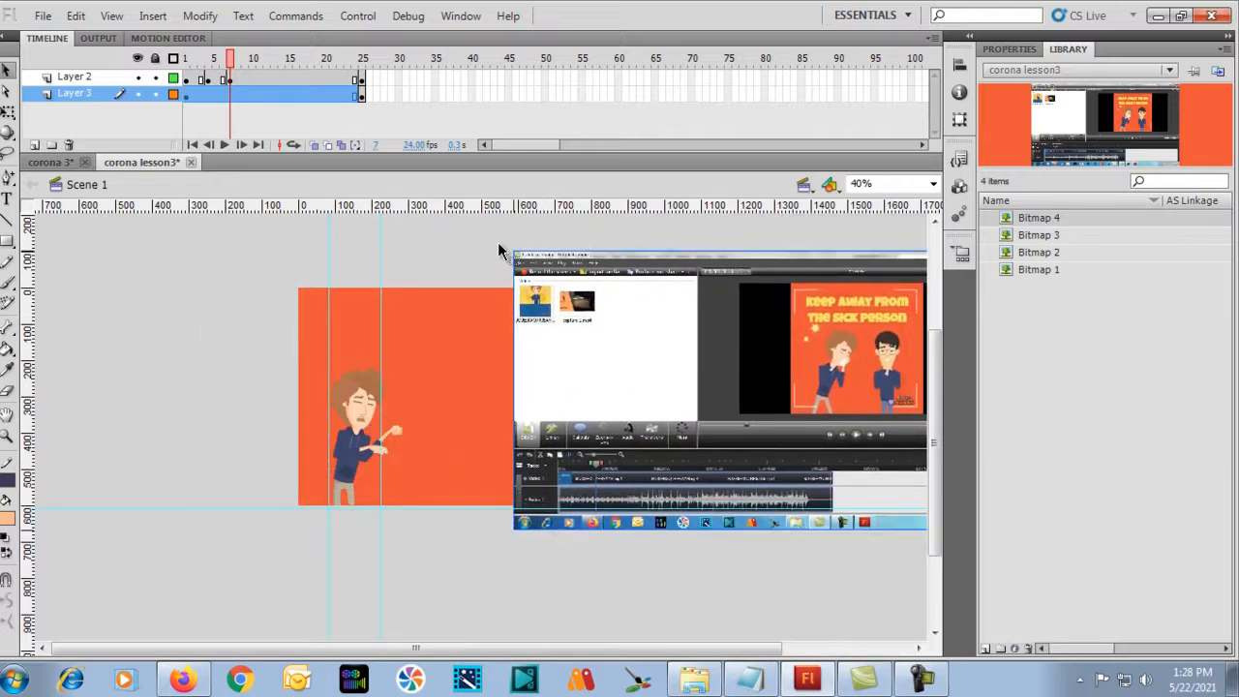
drag(496, 234, 740, 613)
key(ctrl+b)
drag(496, 240, 790, 618)
key(Delete)
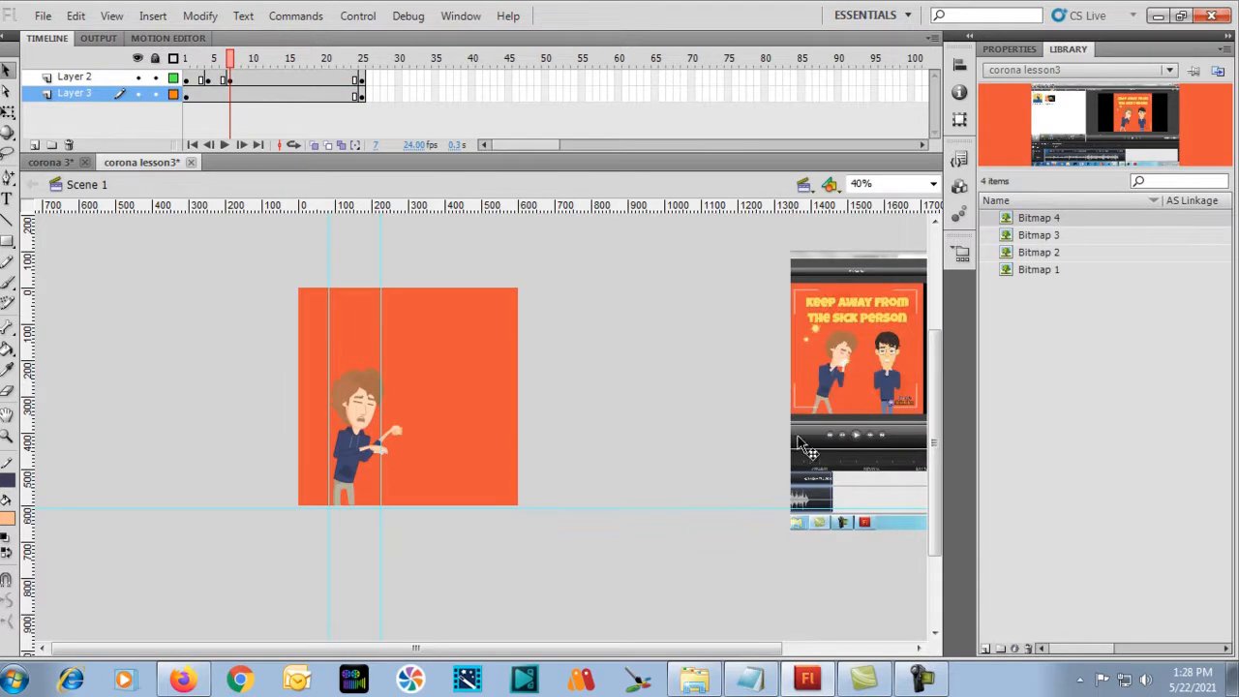
key(ctrl+z)
key(ctrl+z)
Delete the screenshot areas surrounding the "Keep away from the sick person" illustration.
drag(466, 581, 894, 423)
key(Delete)
drag(881, 250, 715, 498)
key(Delete)
drag(539, 230, 775, 288)
key(Delete)
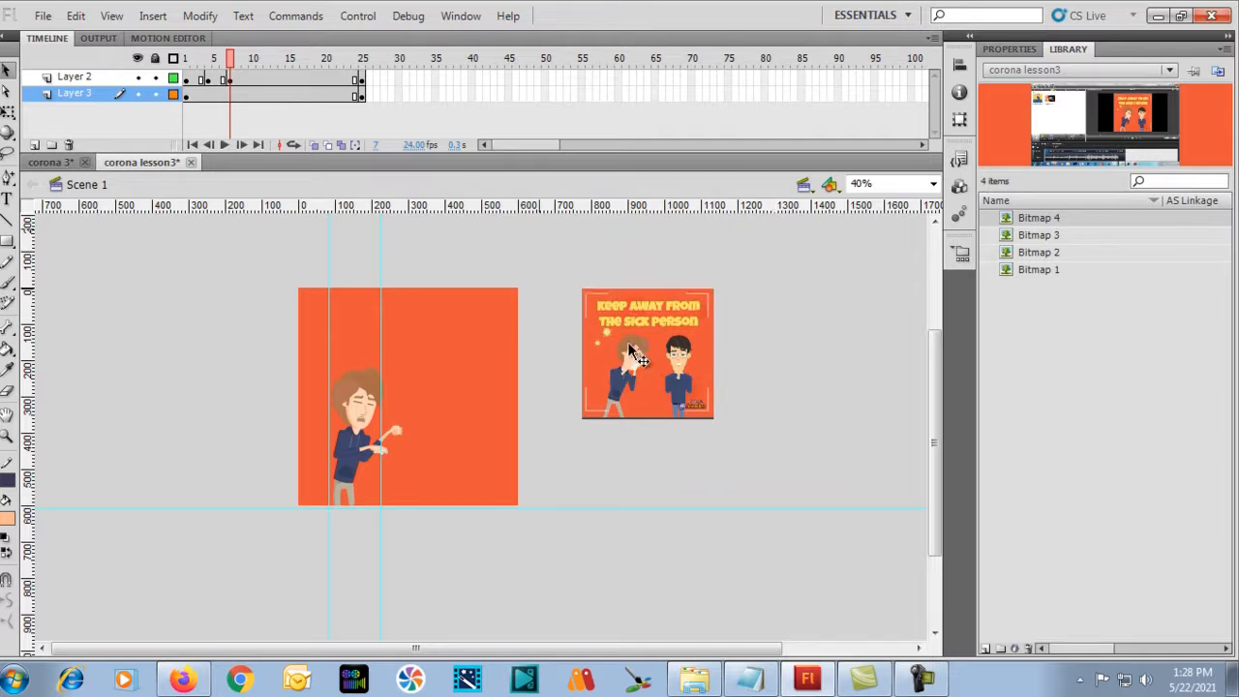
Set the cropped illustration's width and height to 600.
click(693, 334)
click(1009, 48)
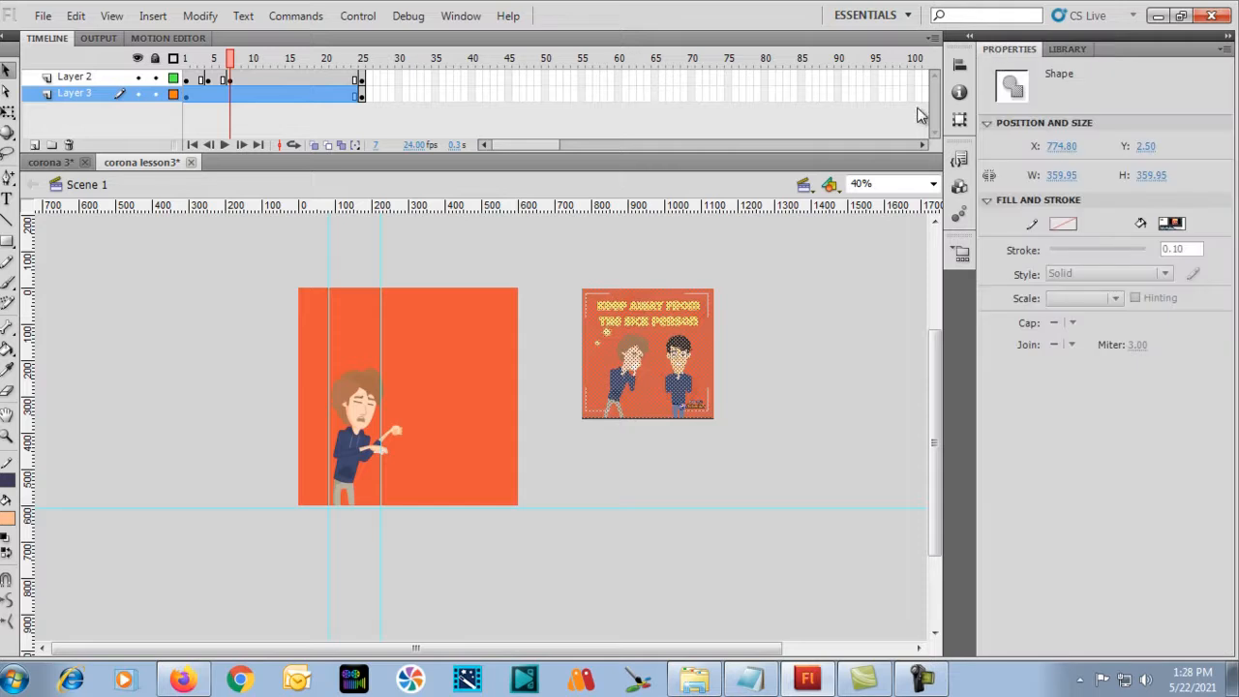
click(1065, 174)
text(600)
key(Tab)
text(60)
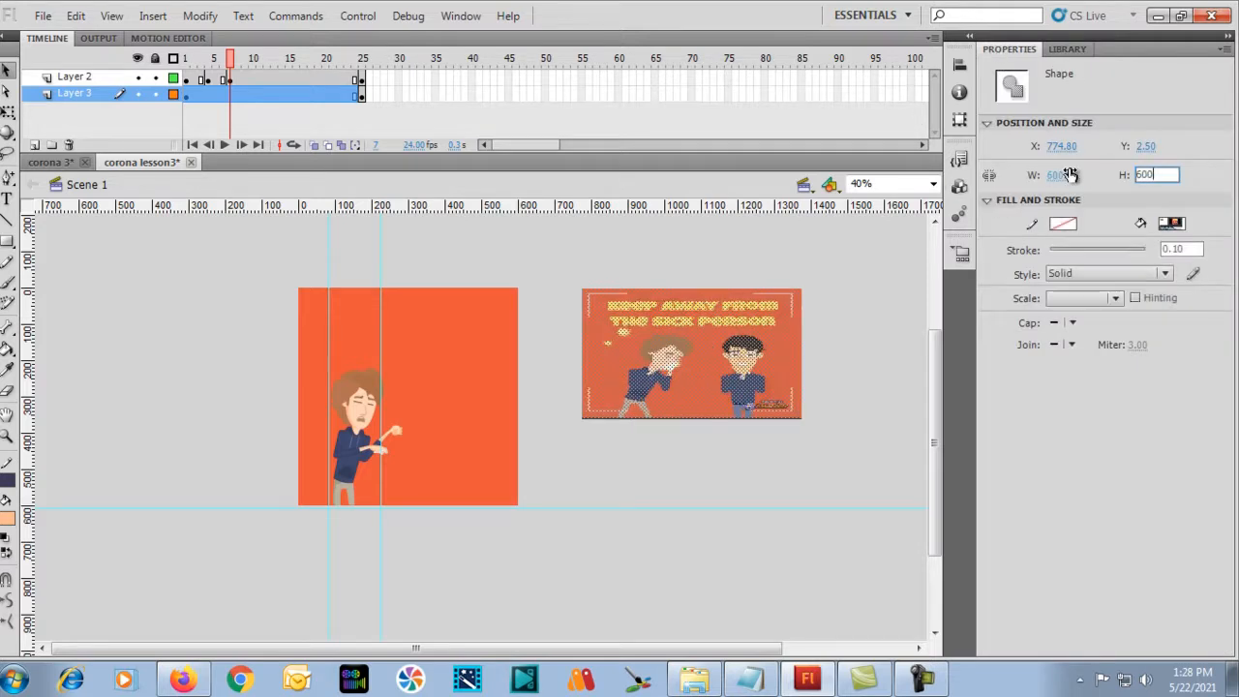
text(0)
key(Return)
Position the illustration on the stage at X 0 and Y 0.
click(1055, 146)
text(0)
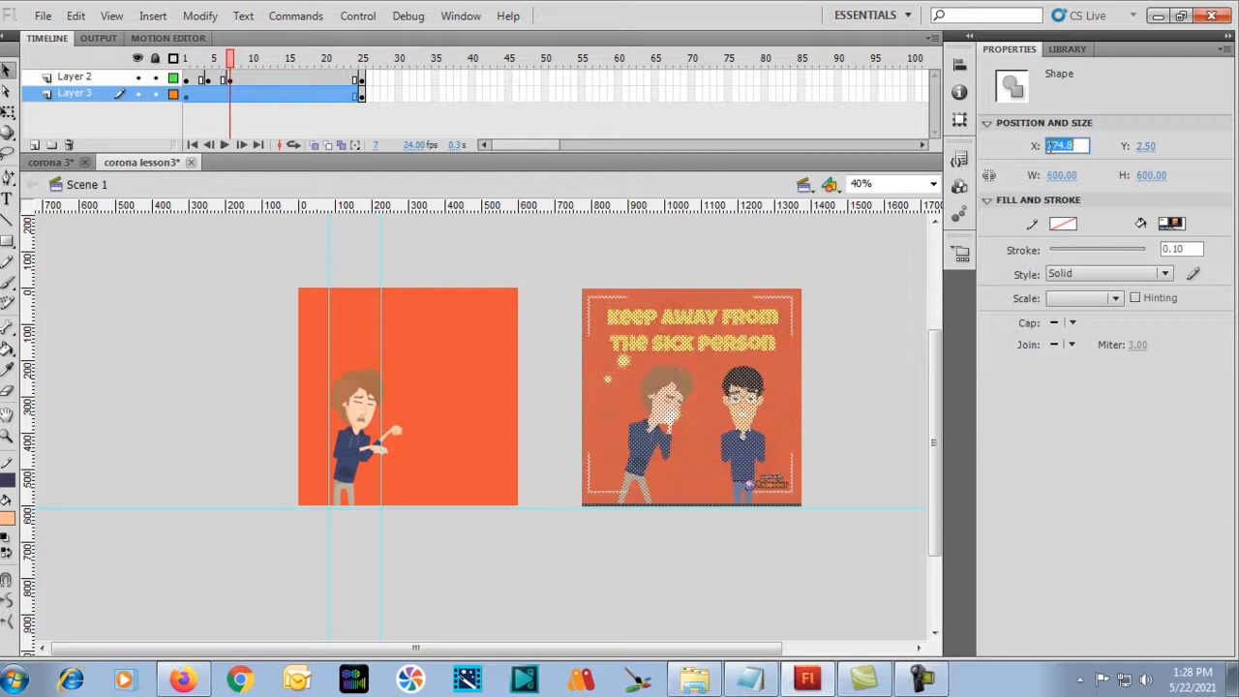
key(Tab)
text(0)
key(Tab)
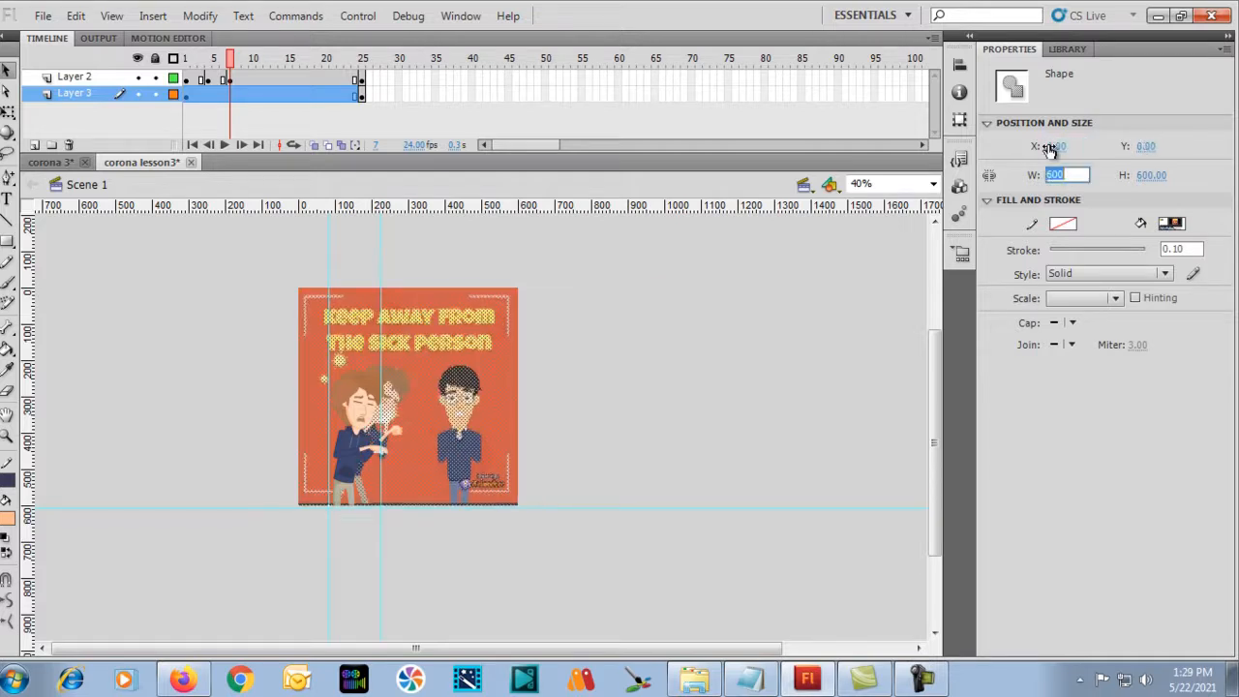
Lock Layer 2 and delete the dark strip along the illustration's lower edge.
click(161, 76)
key(ctrl+equal)
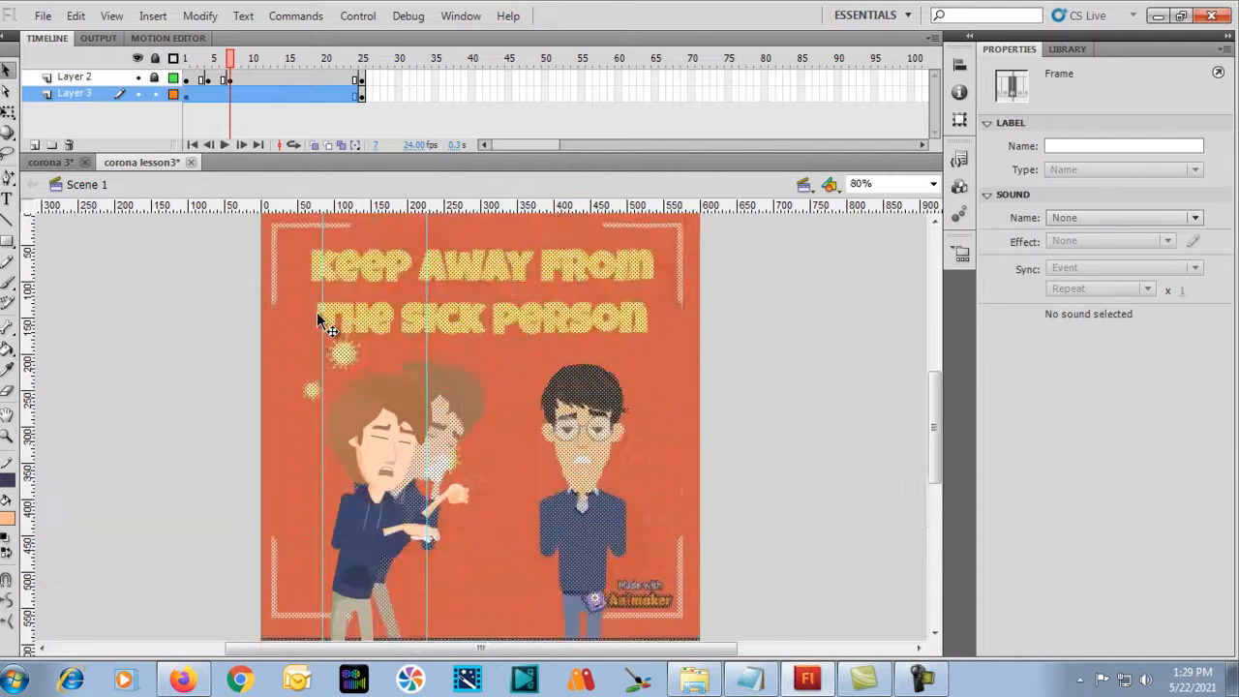
click(318, 316)
scroll(232, 362, down, 3)
drag(224, 503, 855, 480)
key(Delete)
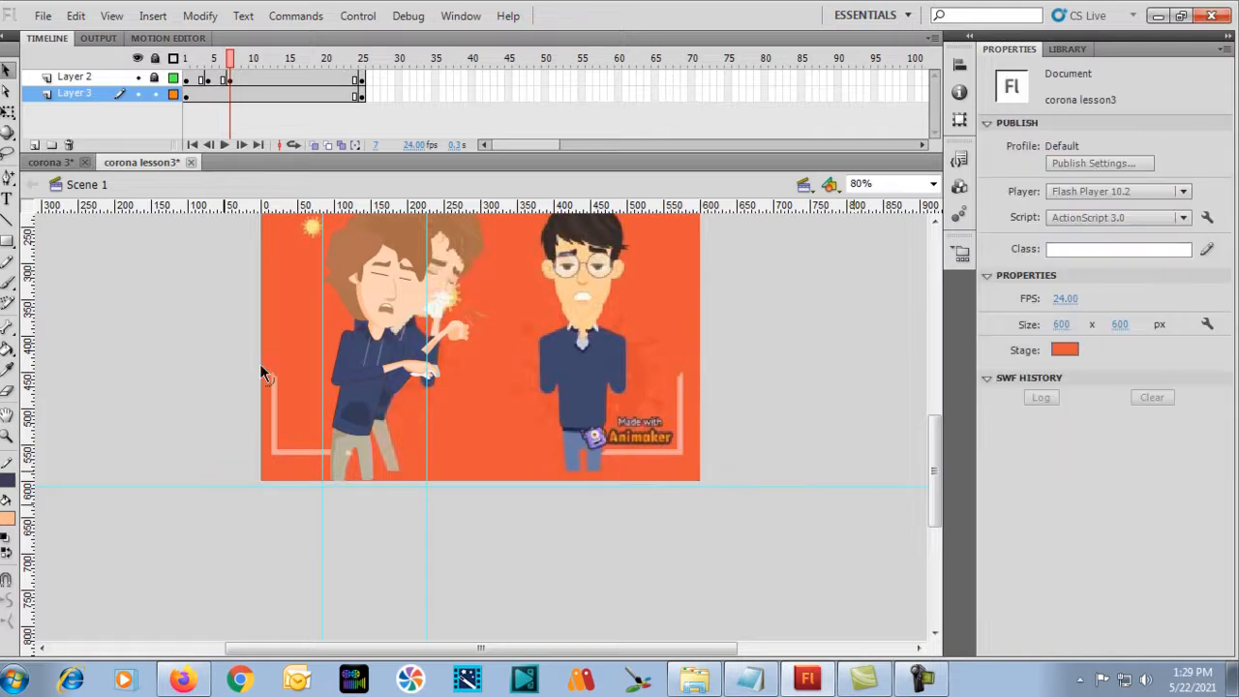
Set the trimmed illustration's height back to 600.
click(298, 371)
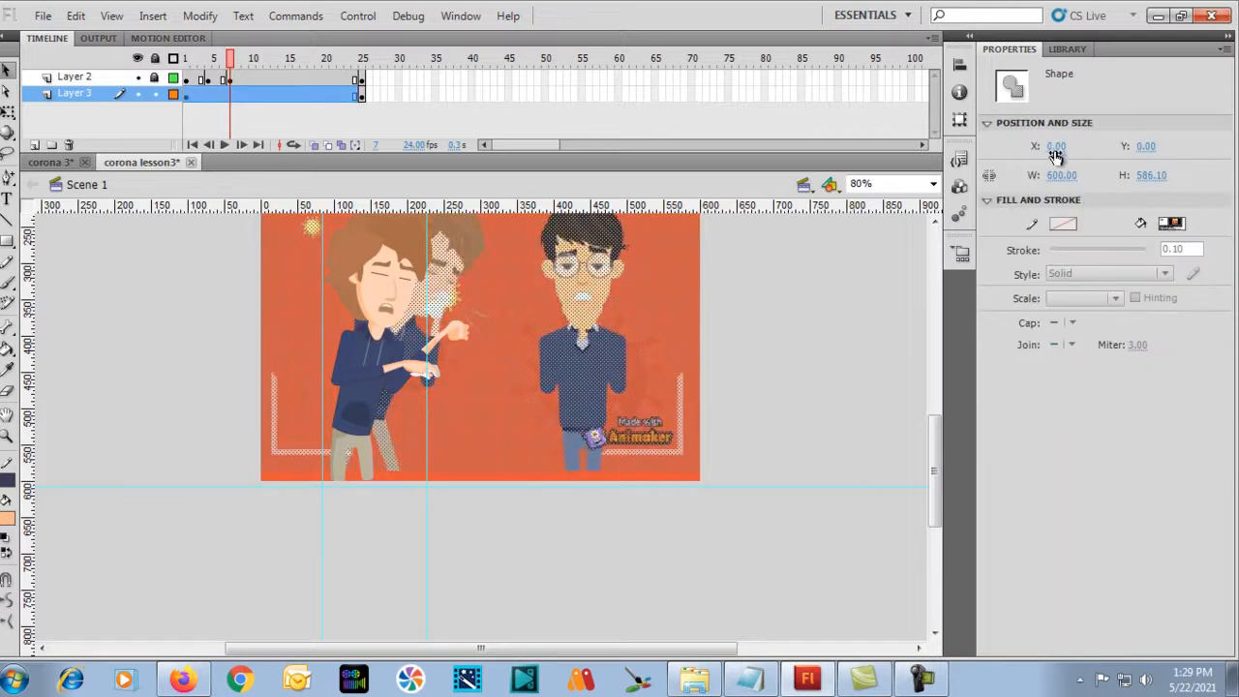
click(1149, 177)
text(600)
key(Return)
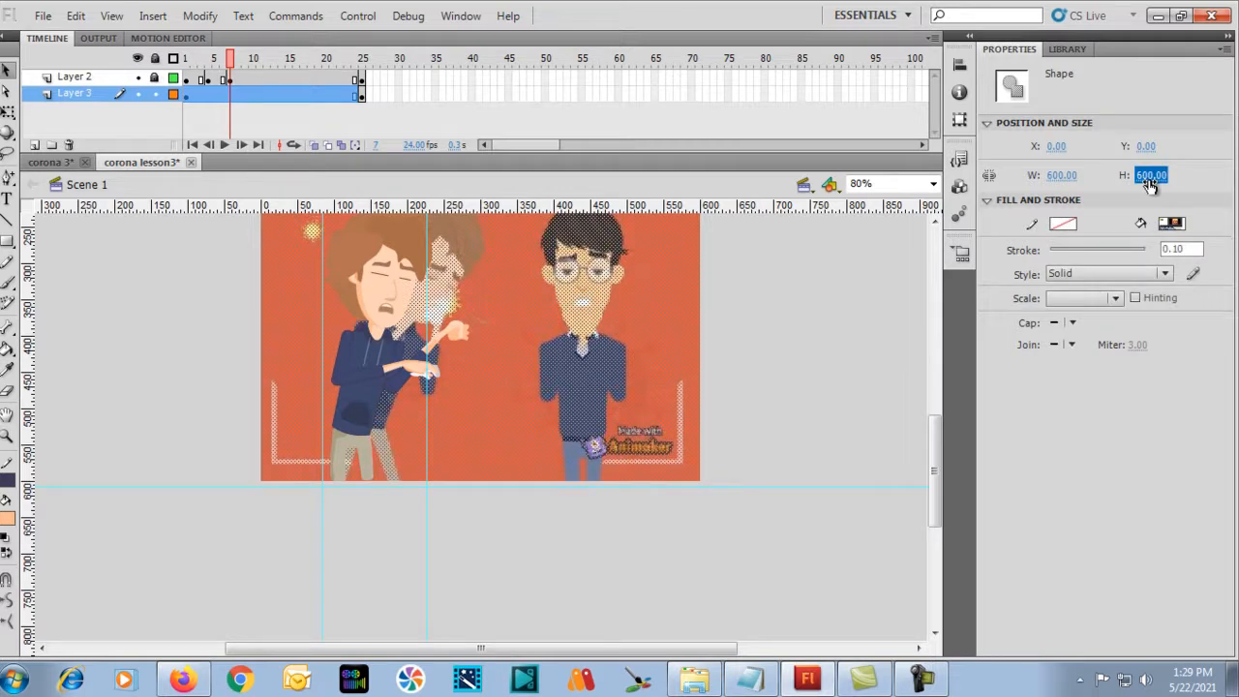
Lock Layer 3 with the reference illustration and unlock Layer 2.
click(165, 277)
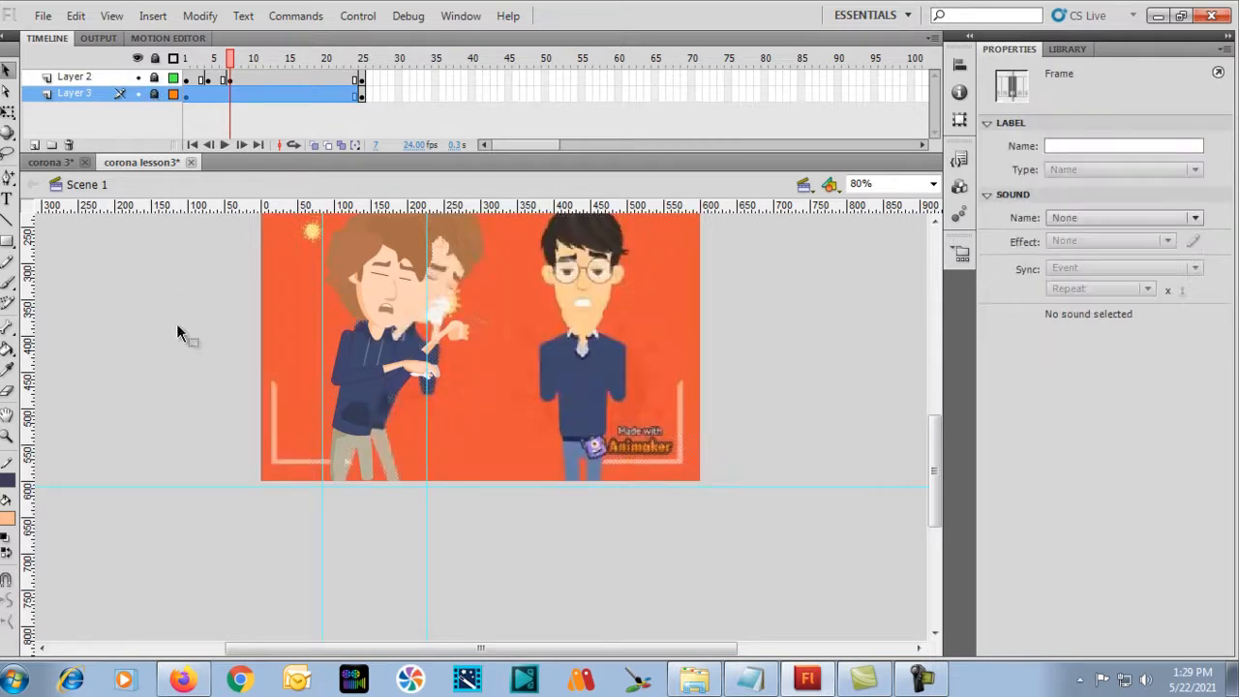
scroll(187, 325, up, 3)
click(154, 93)
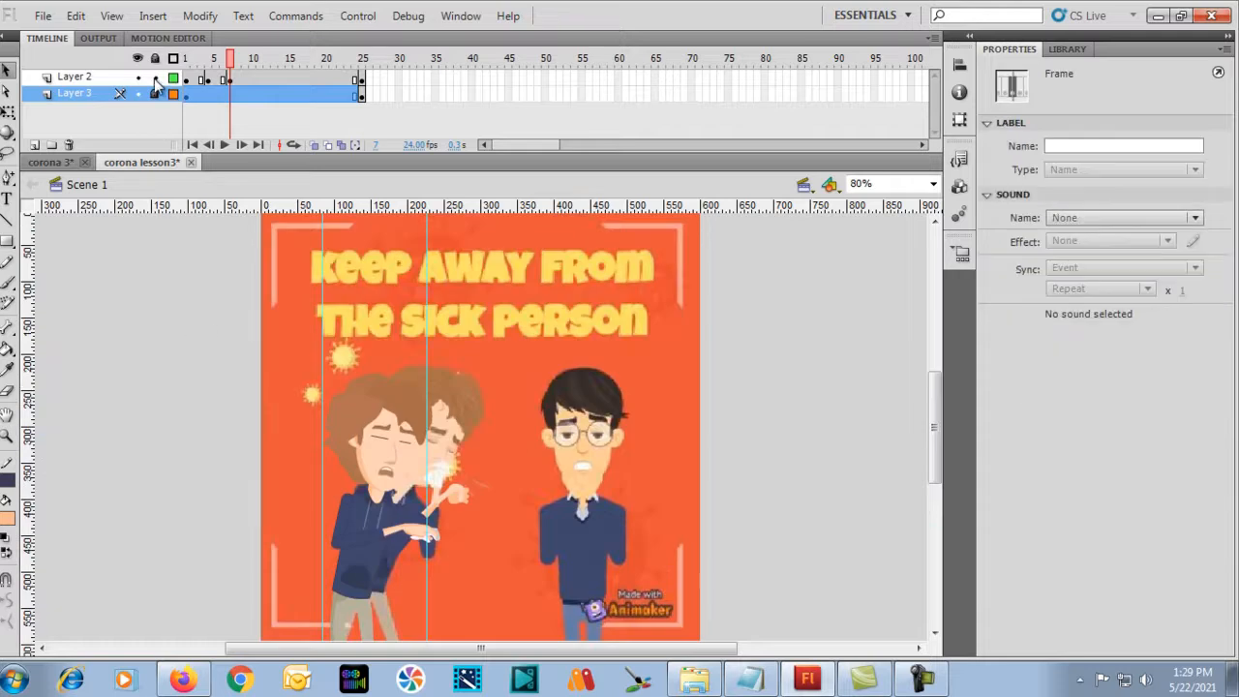
click(235, 341)
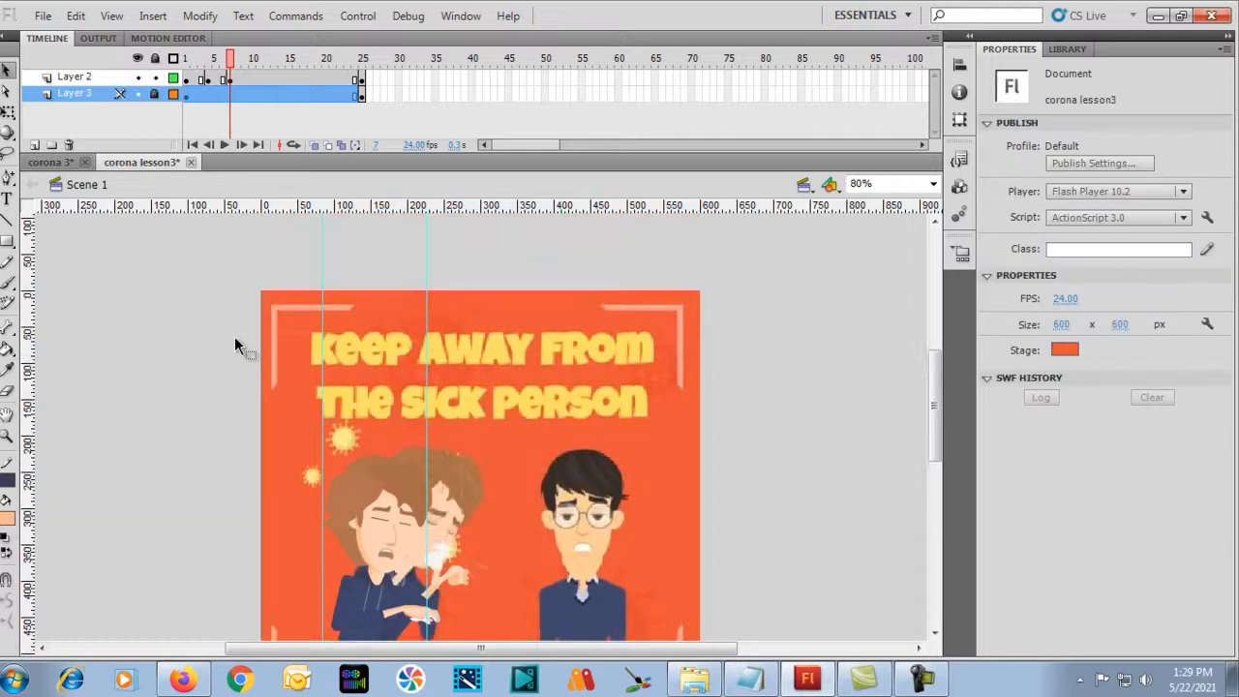
Insert a keyframe at frame 10 of Layer 2.
click(251, 79)
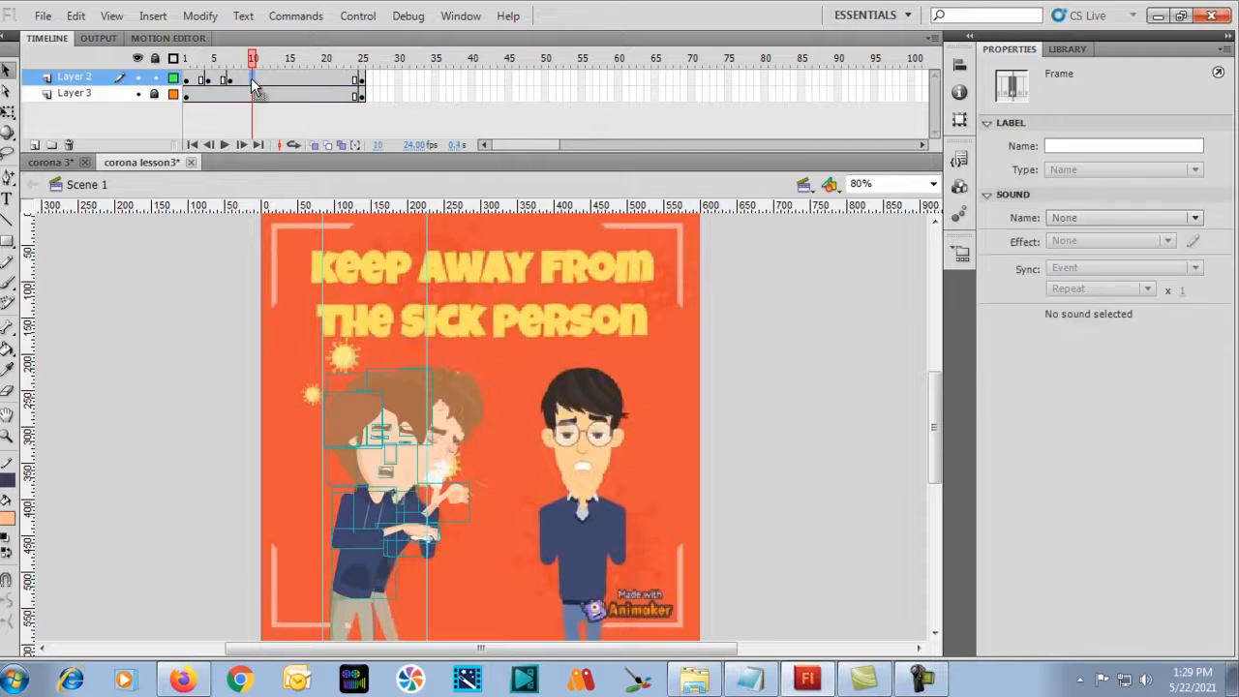
mouse_move(251, 58)
mouse_down()
mouse_move(219, 59)
mouse_move(252, 62)
mouse_up()
click(253, 79)
click(156, 432)
Move the whole character horizontally off the reference figure so that it stands beside it, partly outside the stage.
scroll(331, 480, up, 3)
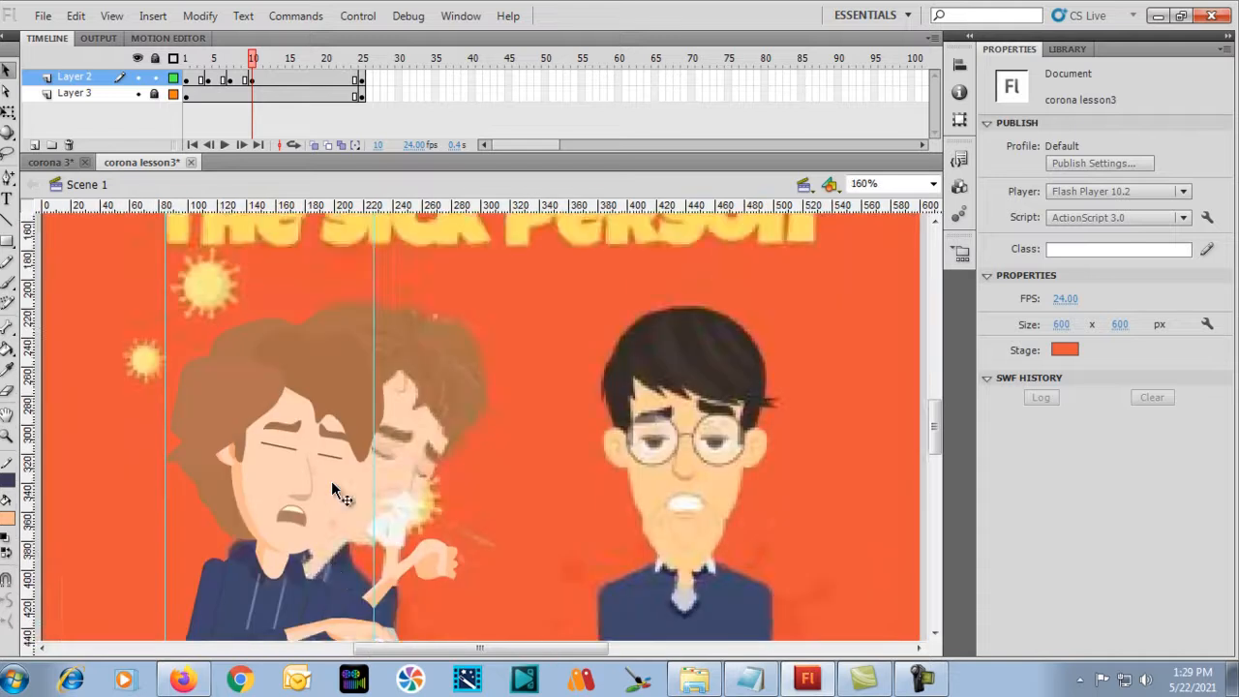
scroll(331, 480, down, 3)
drag(255, 312, 490, 621)
drag(372, 463, 223, 465)
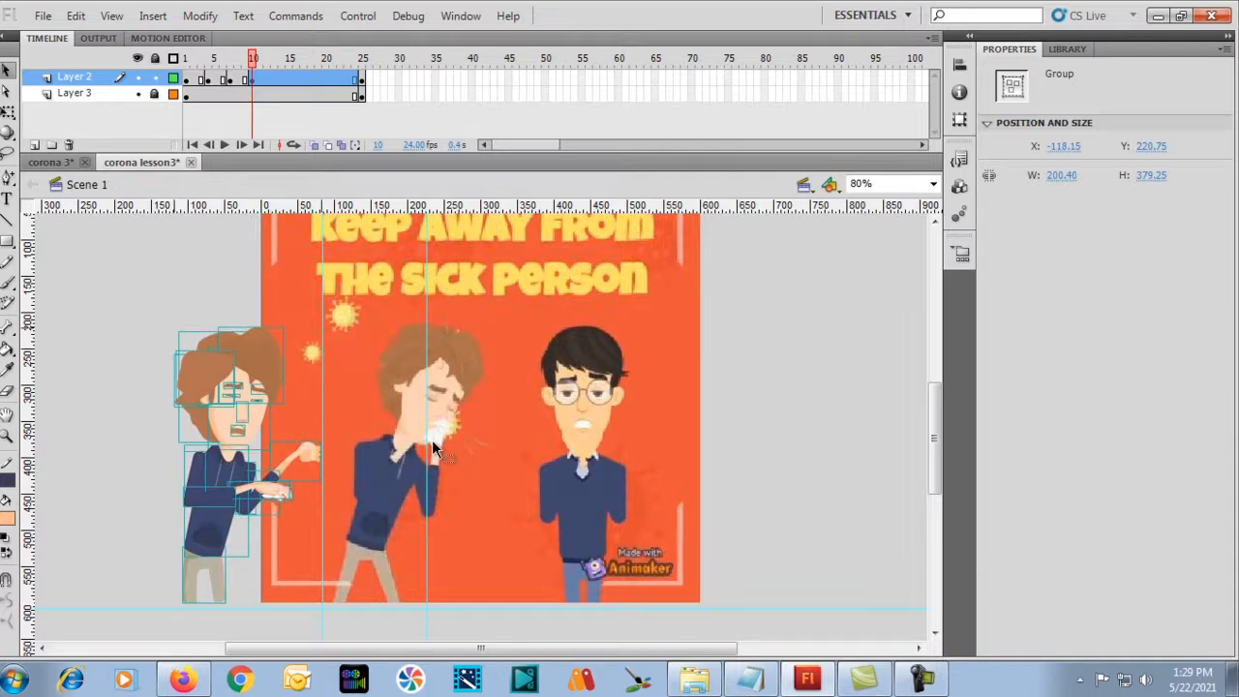
click(104, 320)
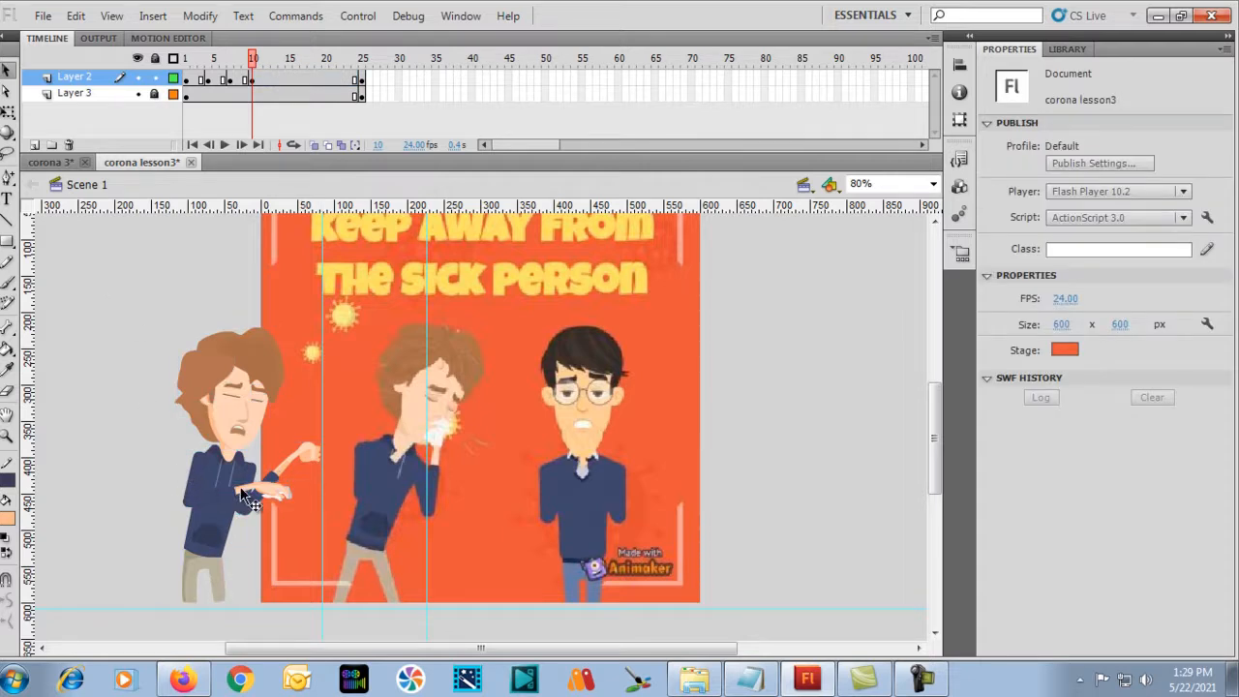
Rotate the forearm and hand holding the tissue about the elbow so the hand covers the character's mouth.
key(ctrl+equal)
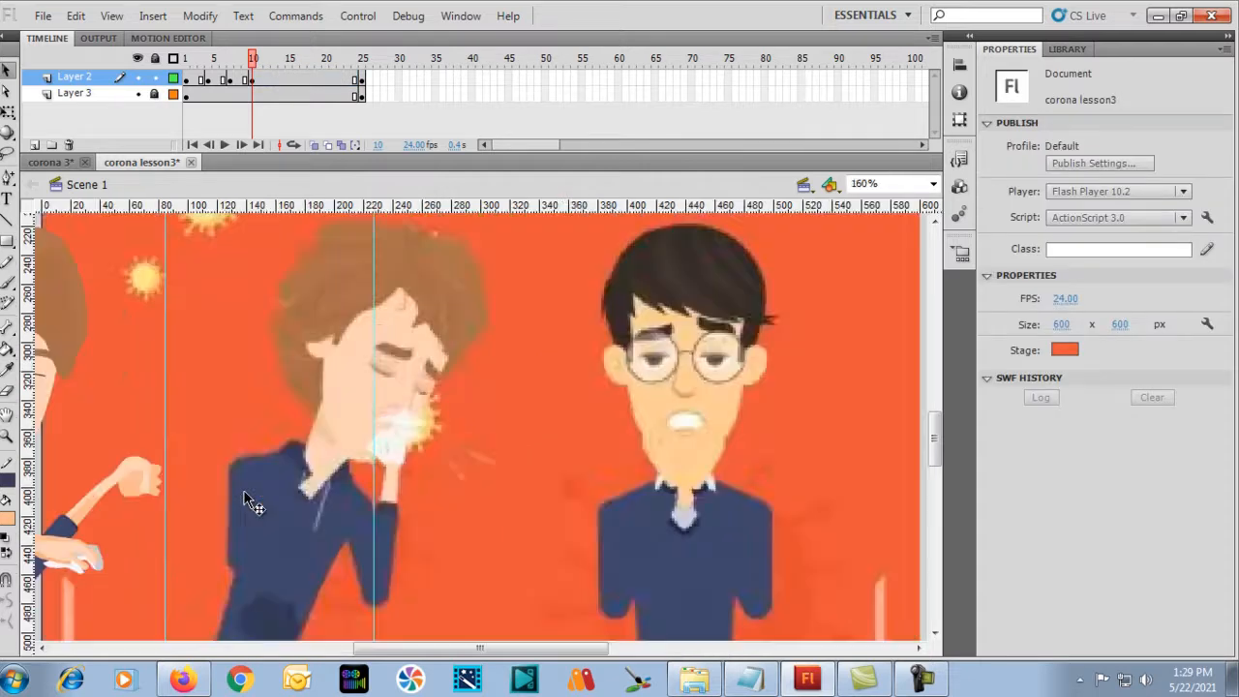
drag(82, 490, 450, 424)
key(v)
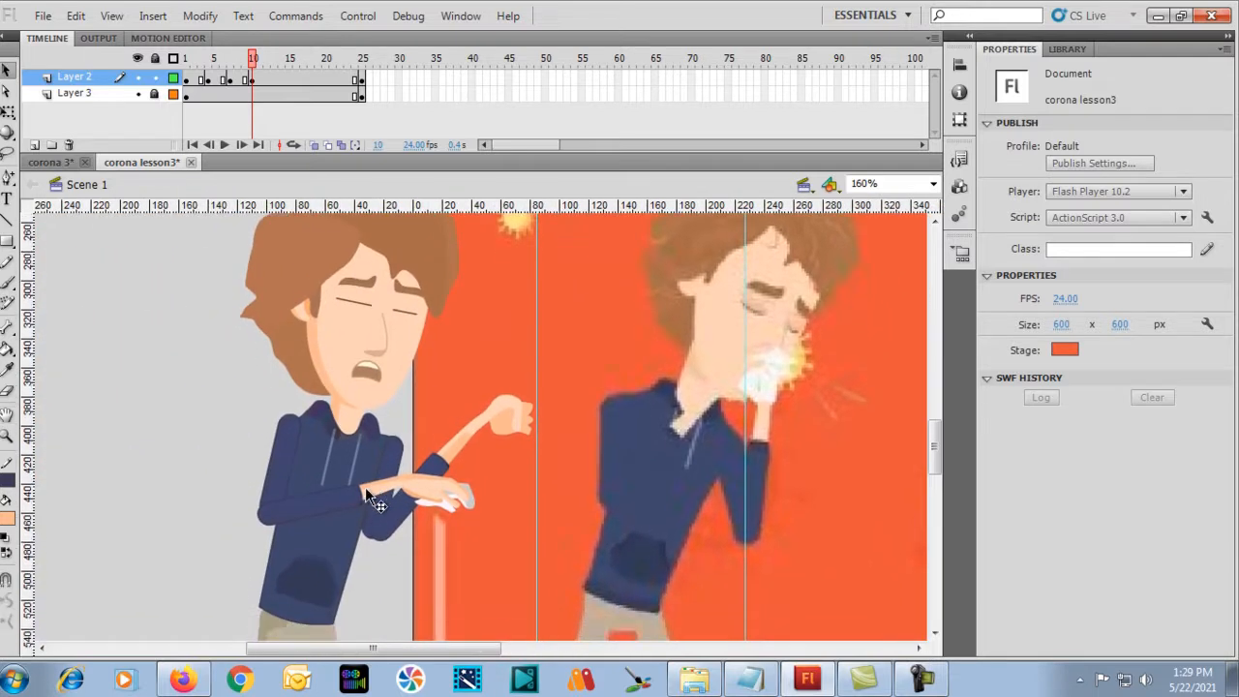
click(332, 513)
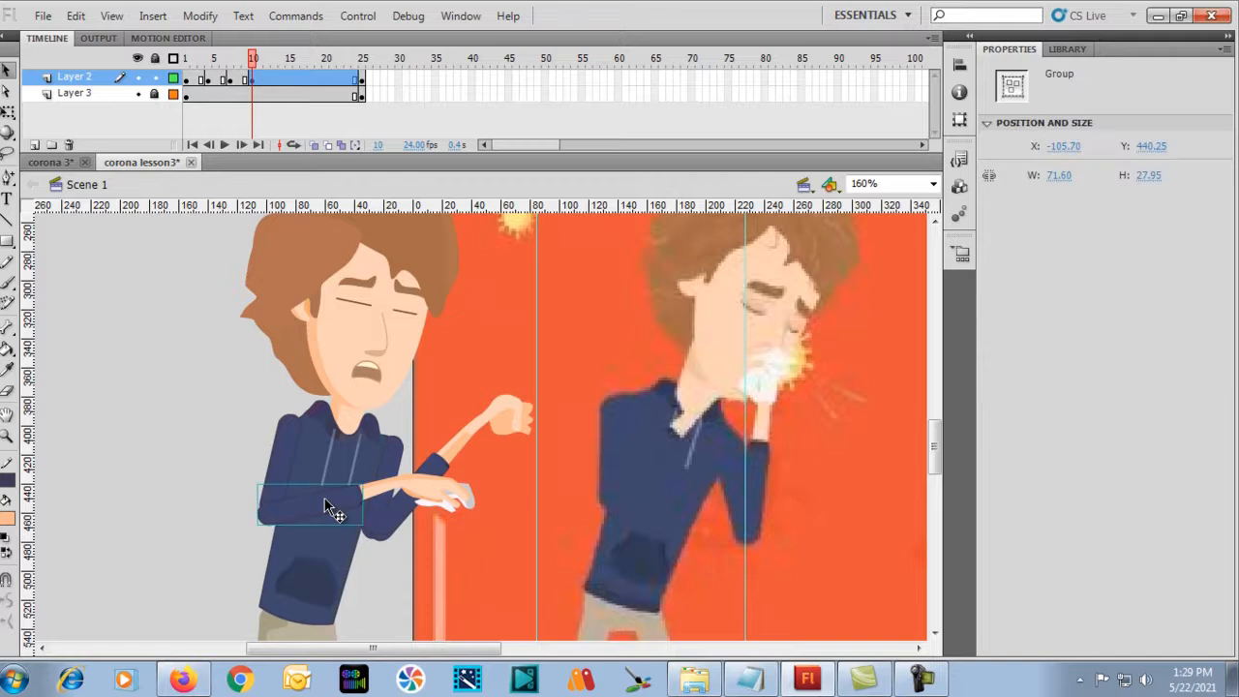
shift+click(394, 492)
click(7, 111)
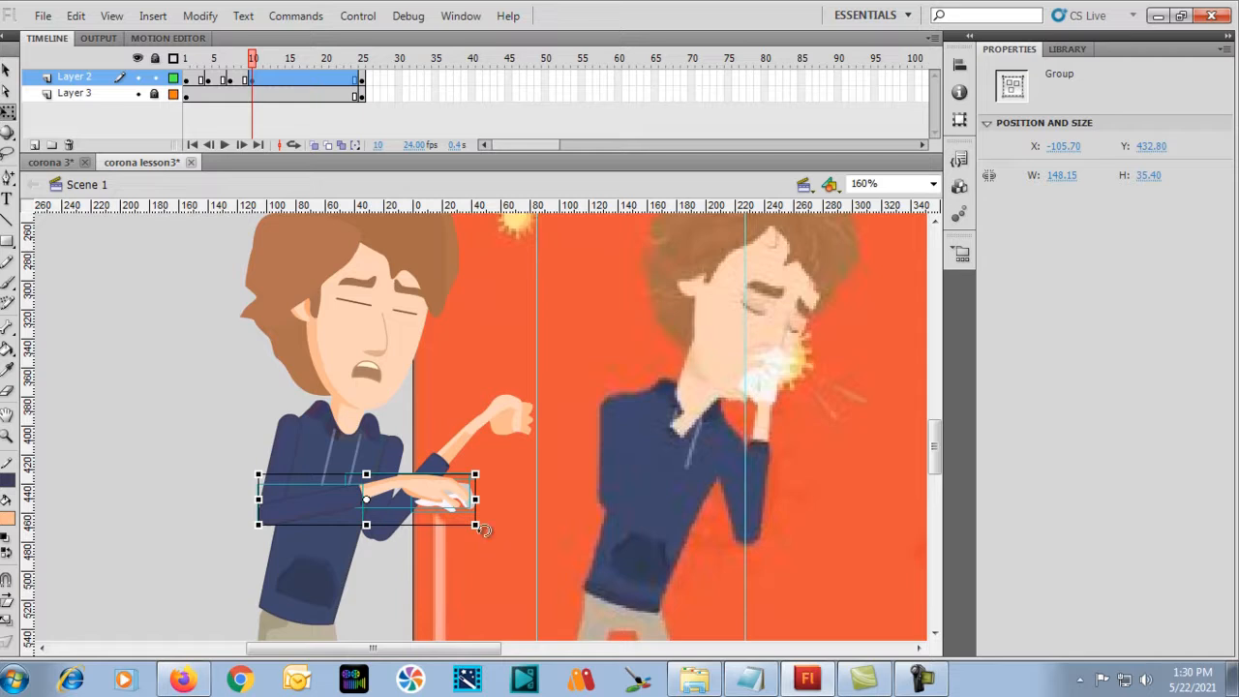
drag(485, 531, 482, 507)
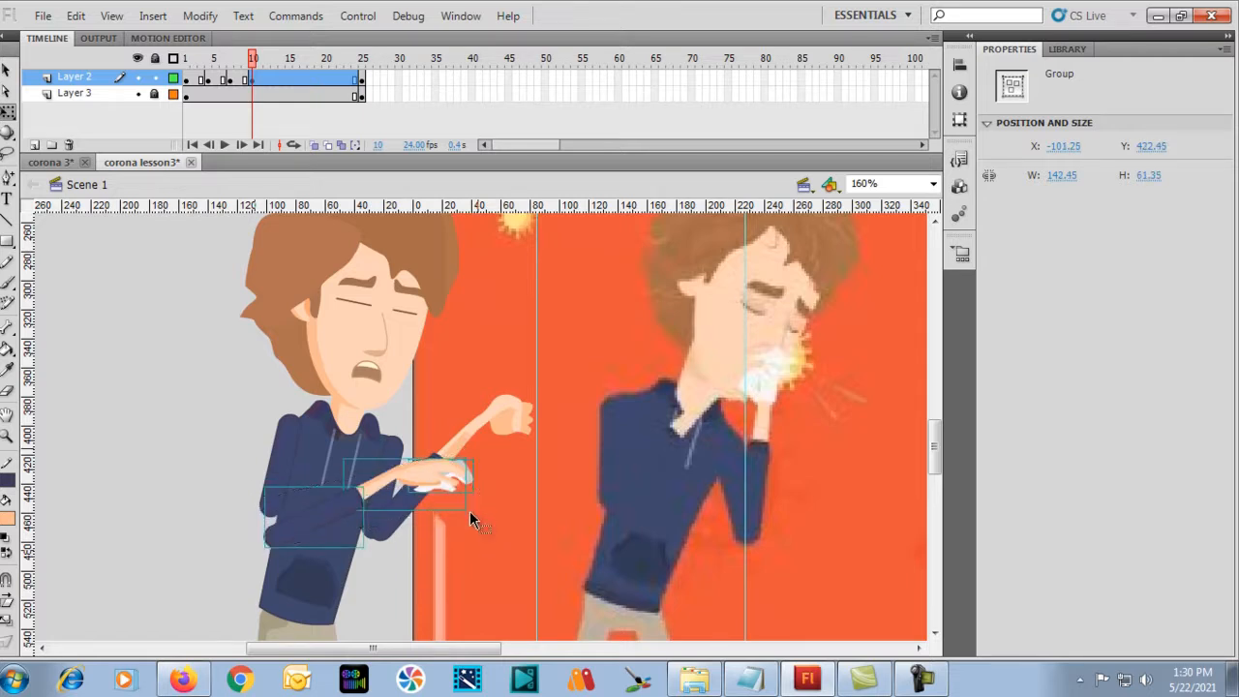
key(ctrl+z)
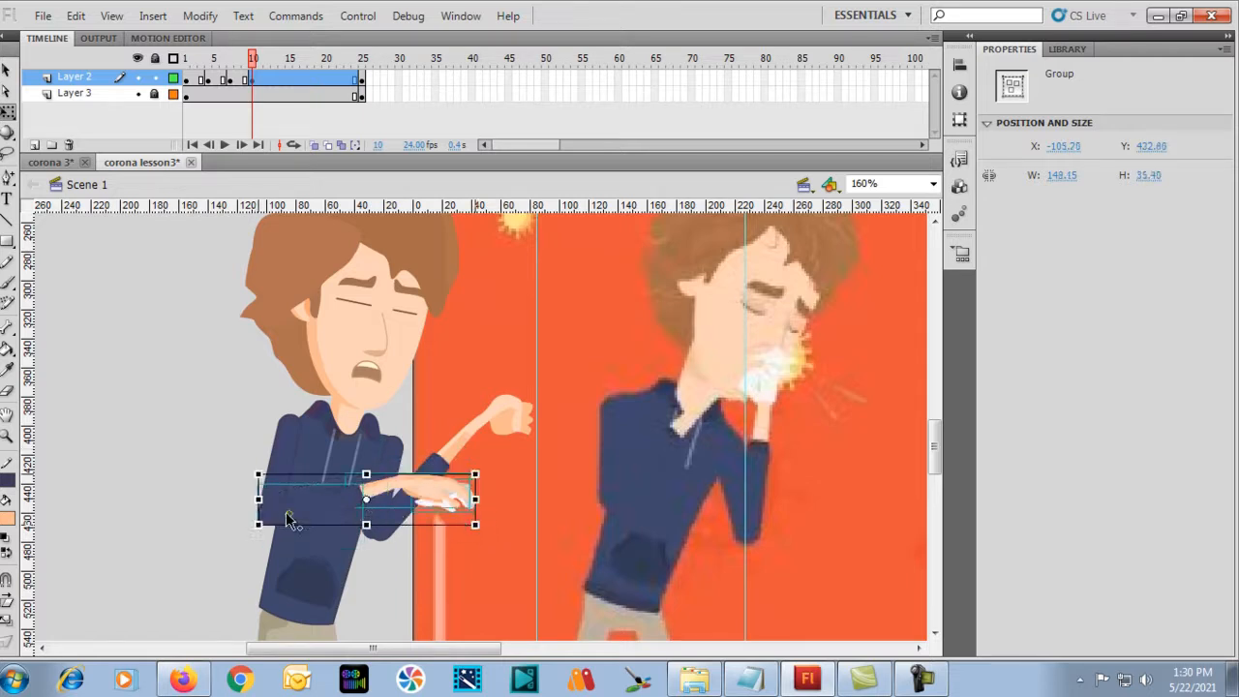
drag(366, 500, 267, 515)
drag(484, 529, 390, 403)
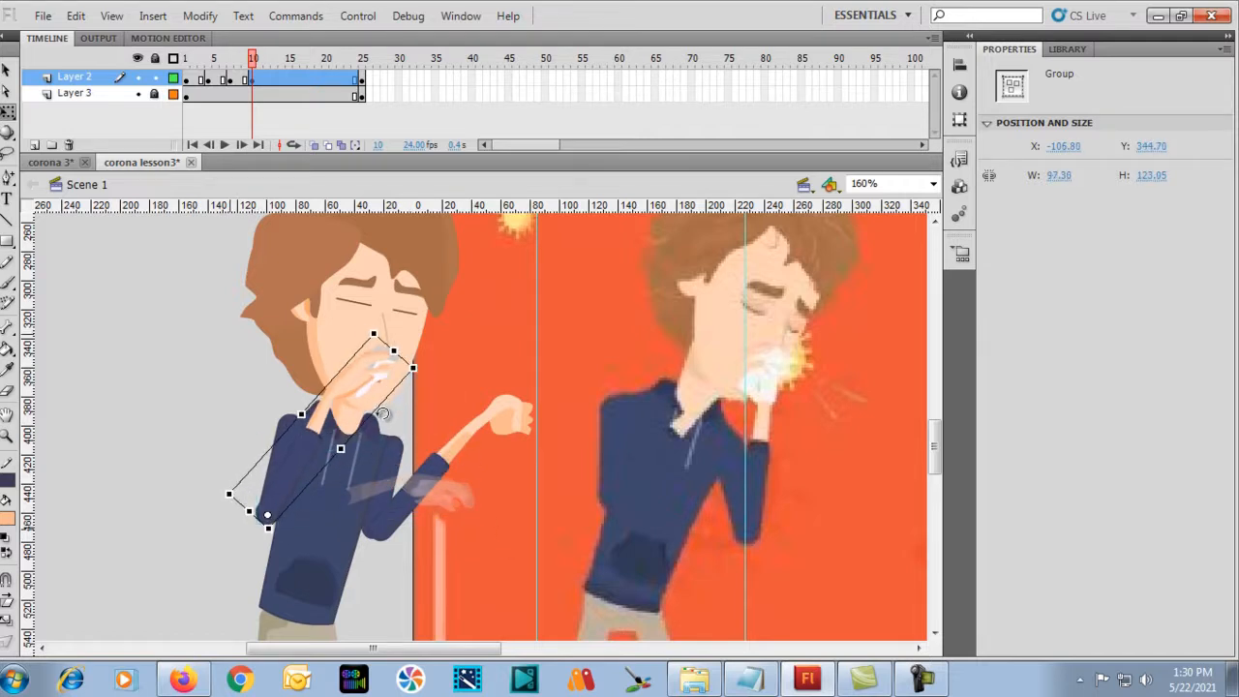
Rotate the other forearm and fist about the elbow so the fist comes up to the face.
click(388, 533)
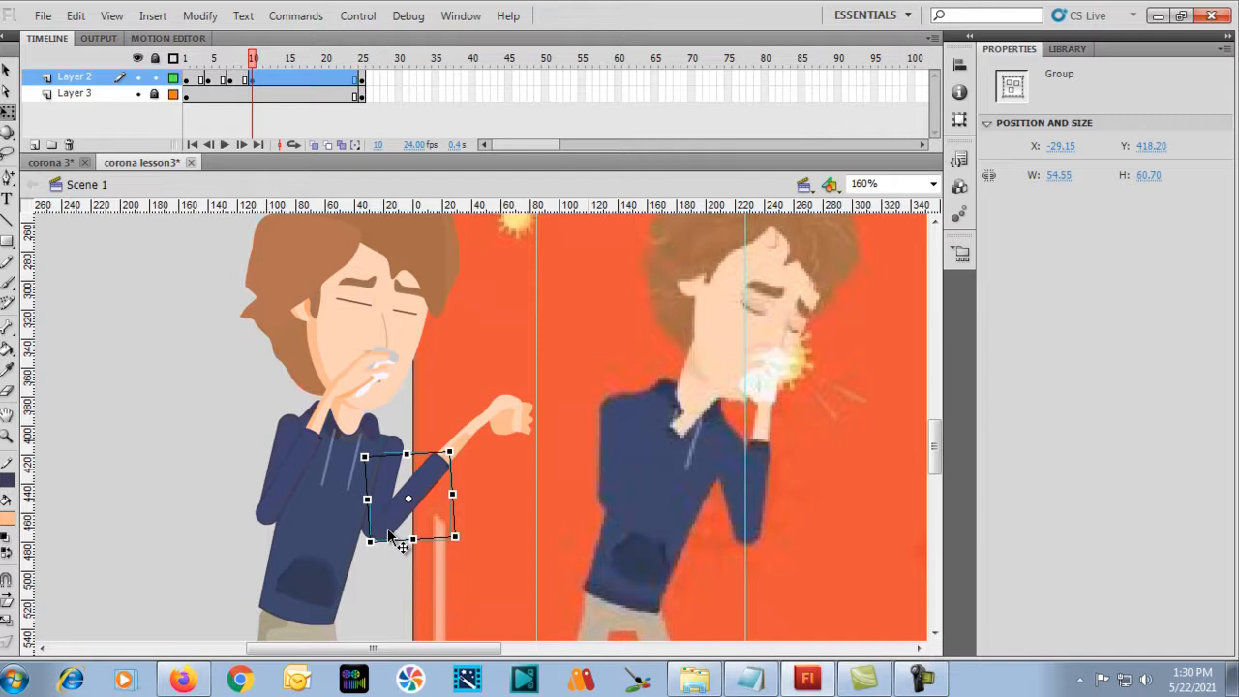
drag(387, 538, 381, 532)
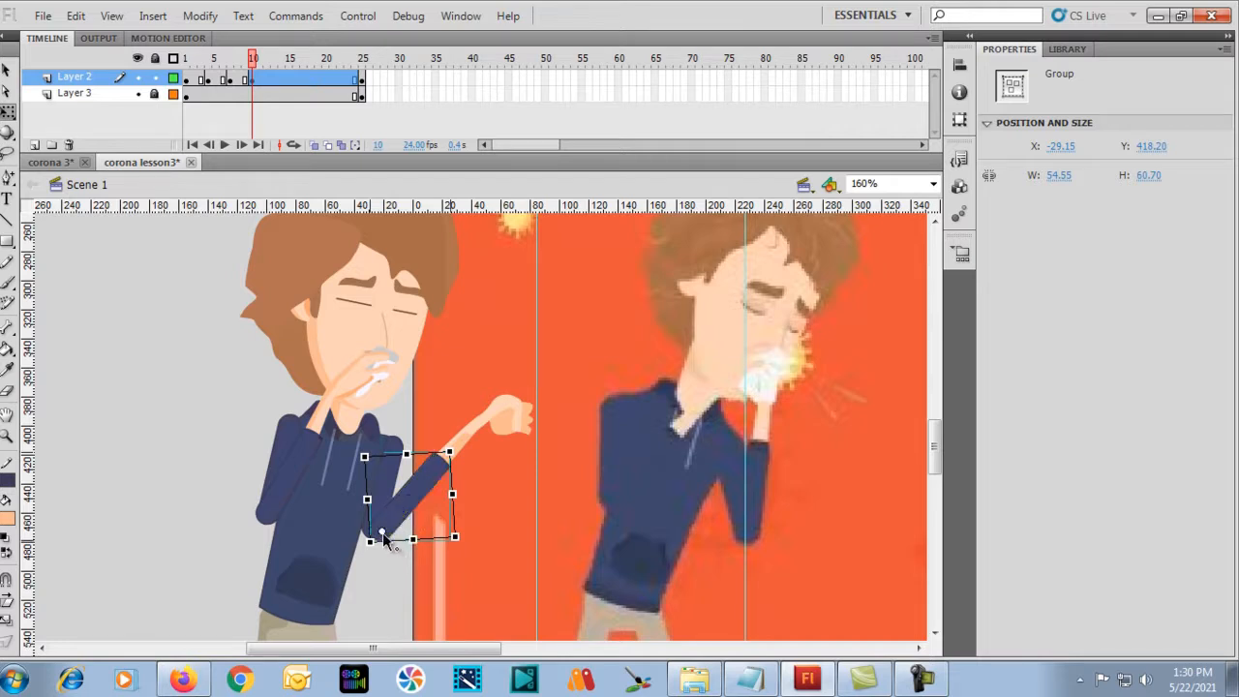
shift+click(466, 446)
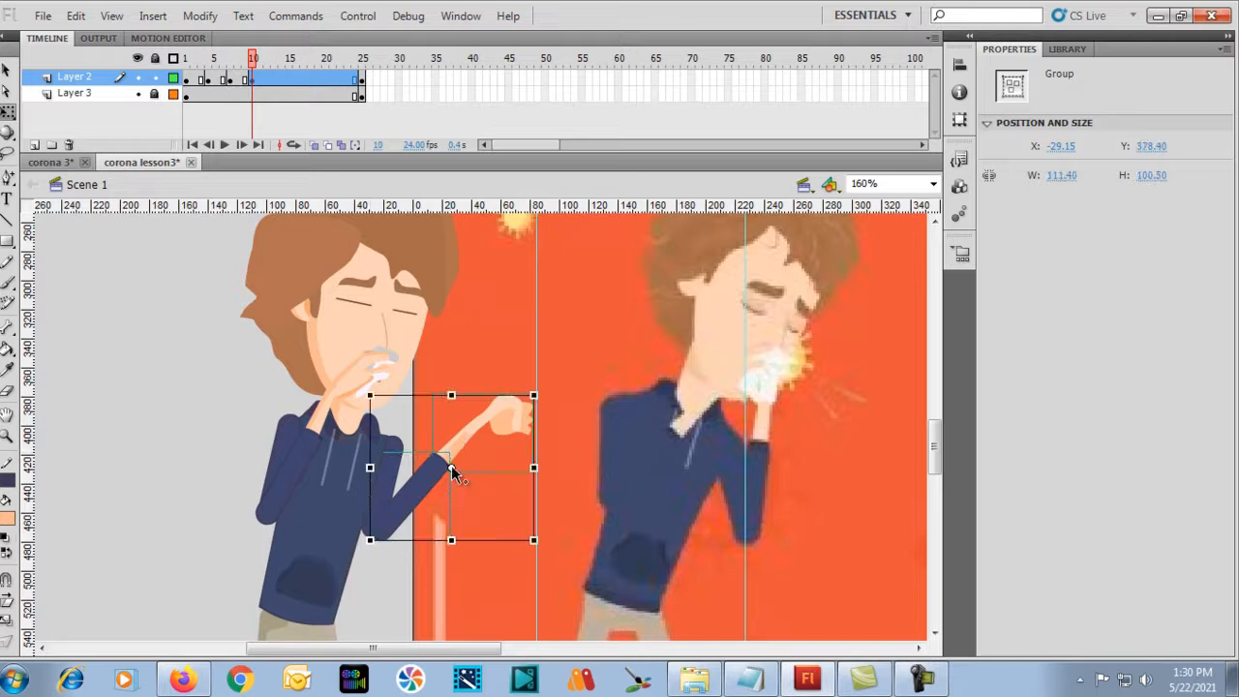
drag(384, 535, 383, 531)
drag(545, 541, 492, 468)
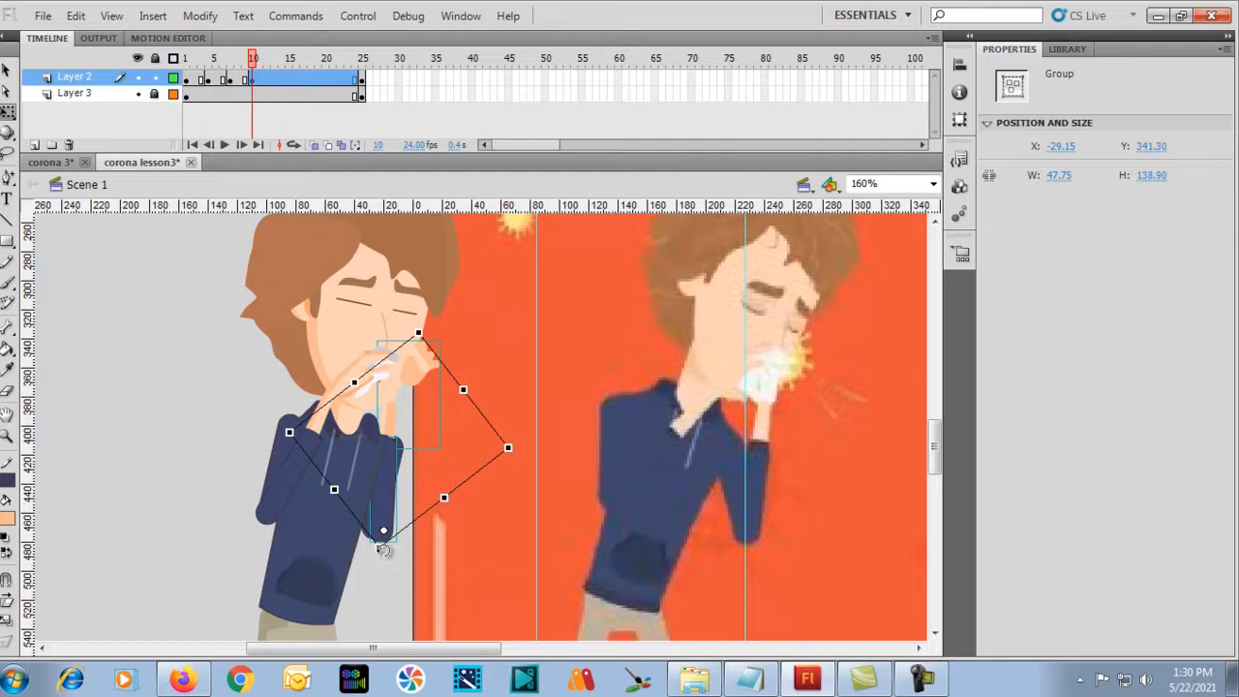
drag(383, 548, 383, 549)
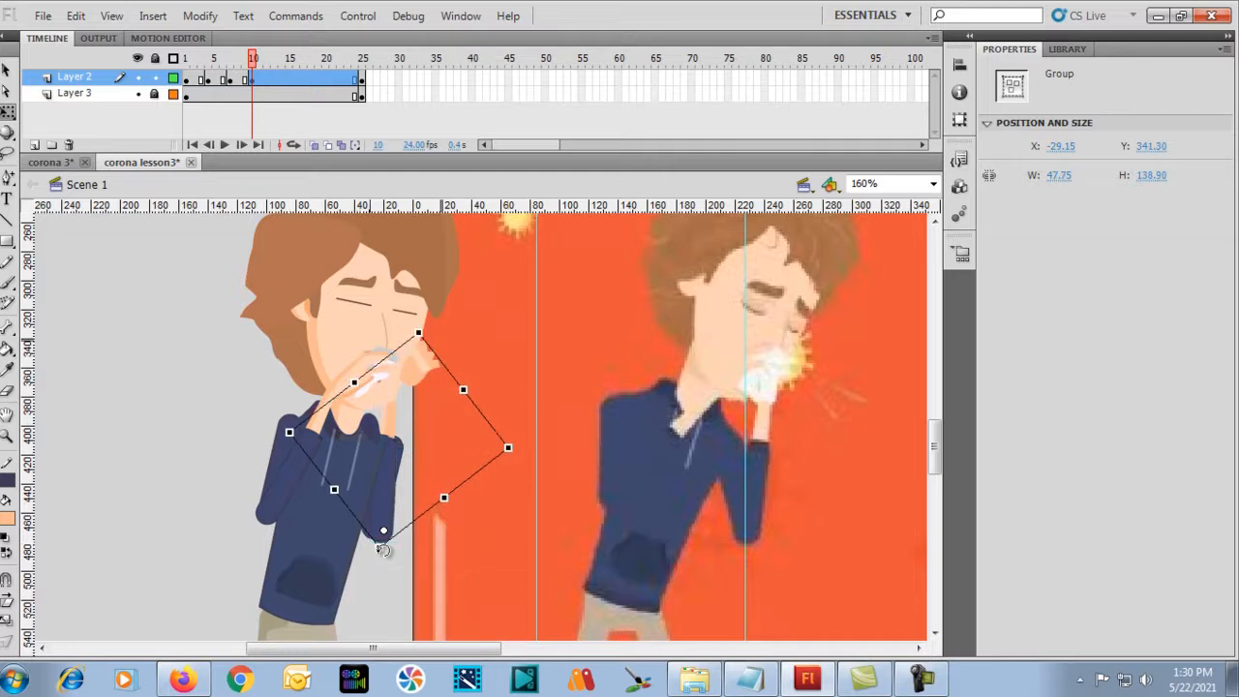
Select the character's upper body and rotate it slightly forward about the waist to match the reference lean.
click(205, 416)
key(ctrl+minus)
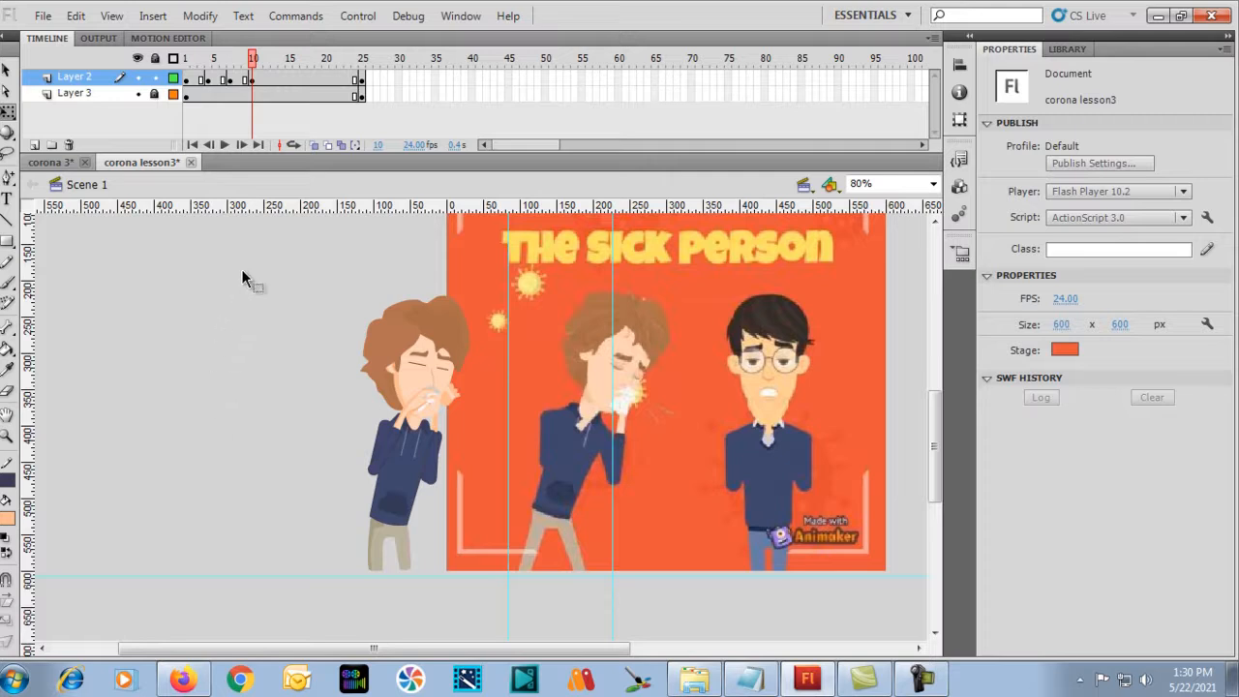
drag(246, 271, 463, 535)
key(ctrl+z)
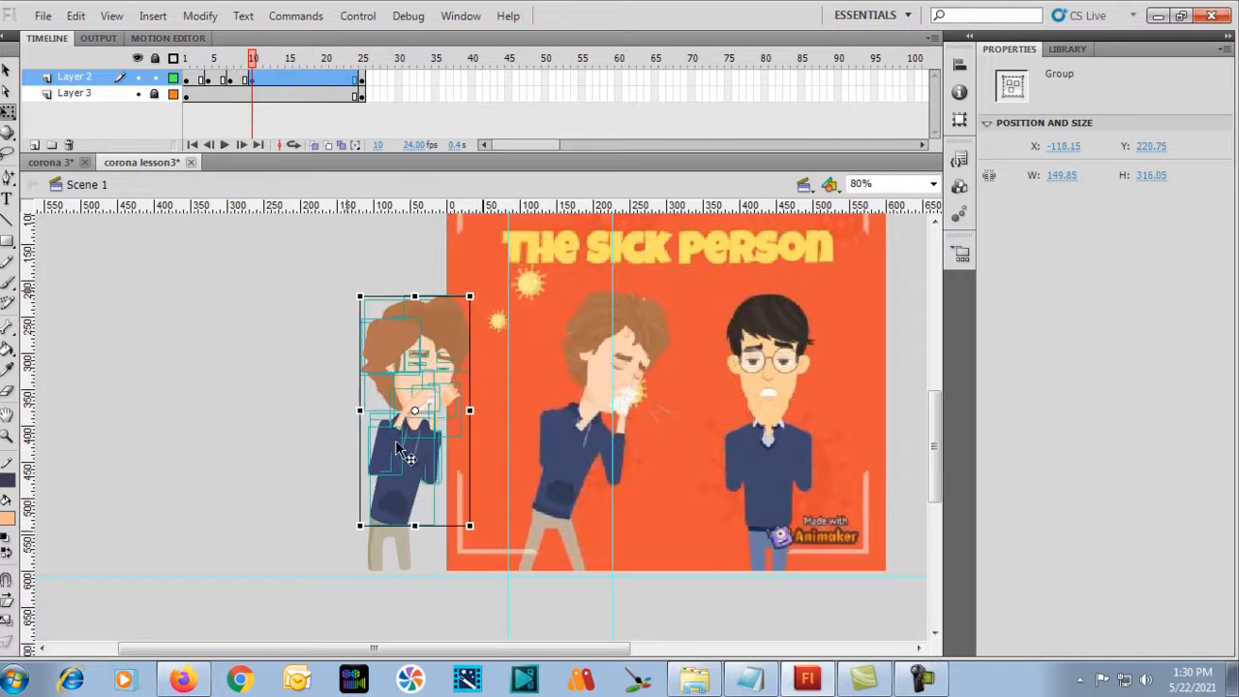
mouse_move(414, 415)
mouse_down()
mouse_move(411, 469)
mouse_move(414, 417)
mouse_up()
drag(391, 525, 390, 522)
drag(471, 526, 461, 536)
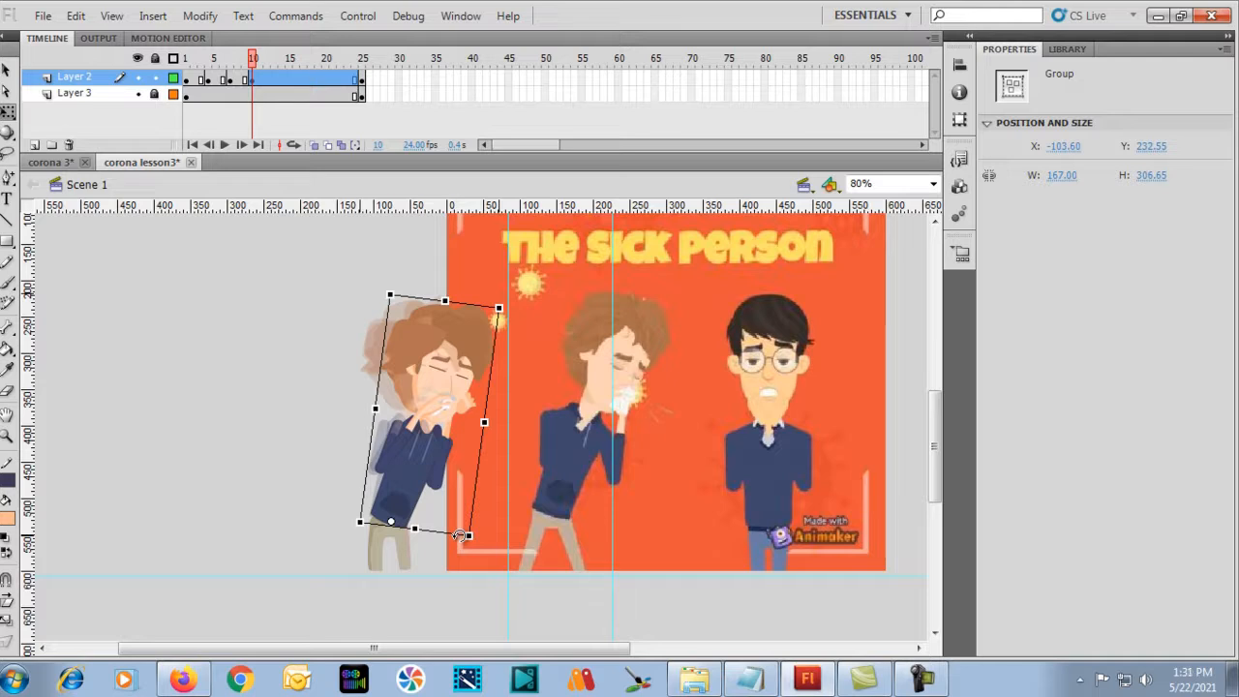
Select the whole character on frame 10 and move it horizontally back over the stage so its left edge meets the first vertical guide.
click(240, 323)
drag(236, 274, 509, 628)
click(8, 120)
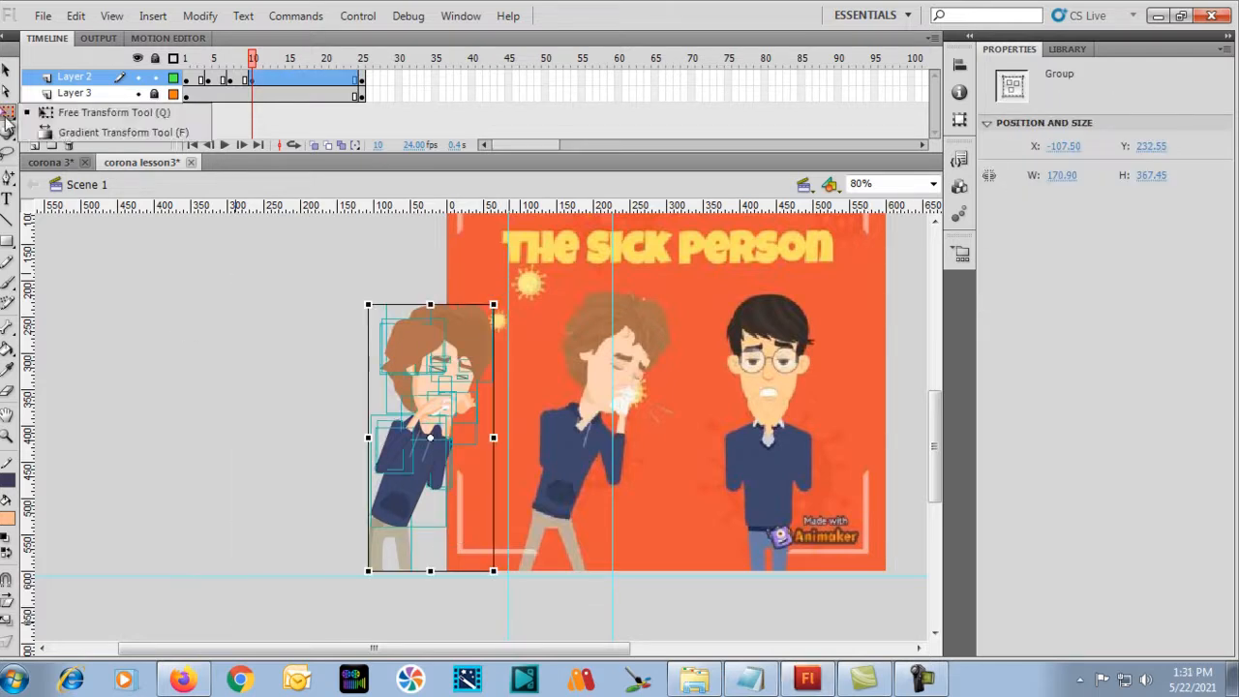
click(73, 114)
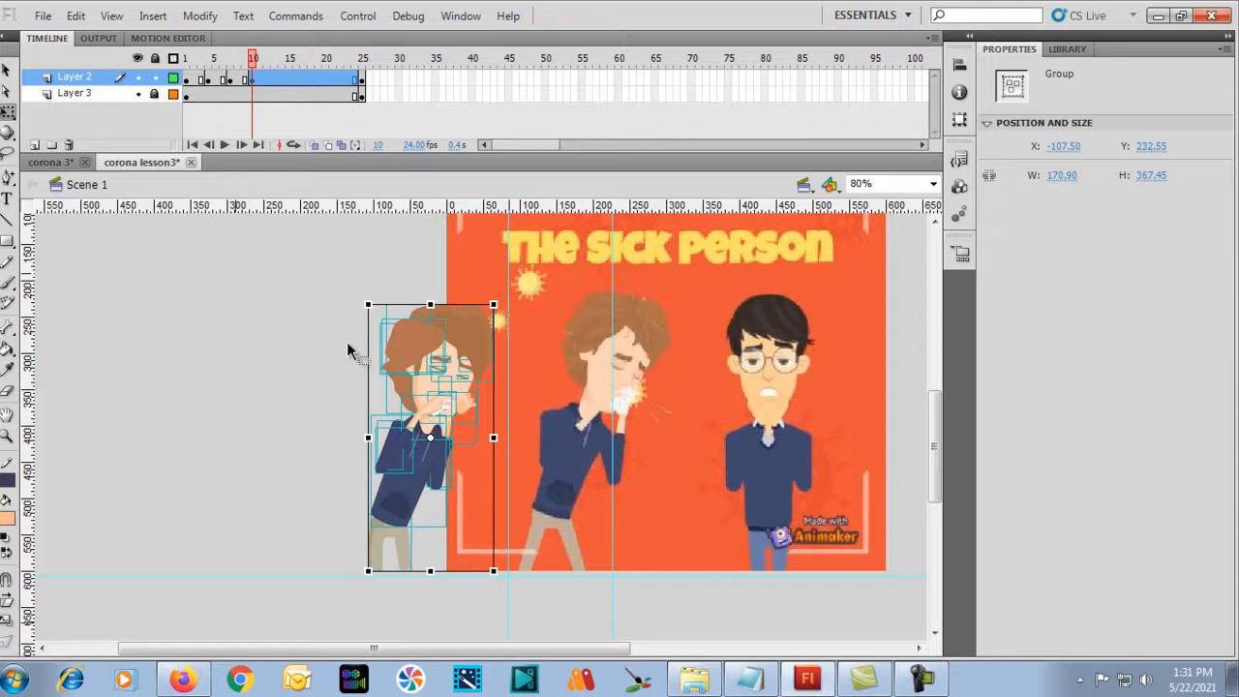
key(ctrl+equal)
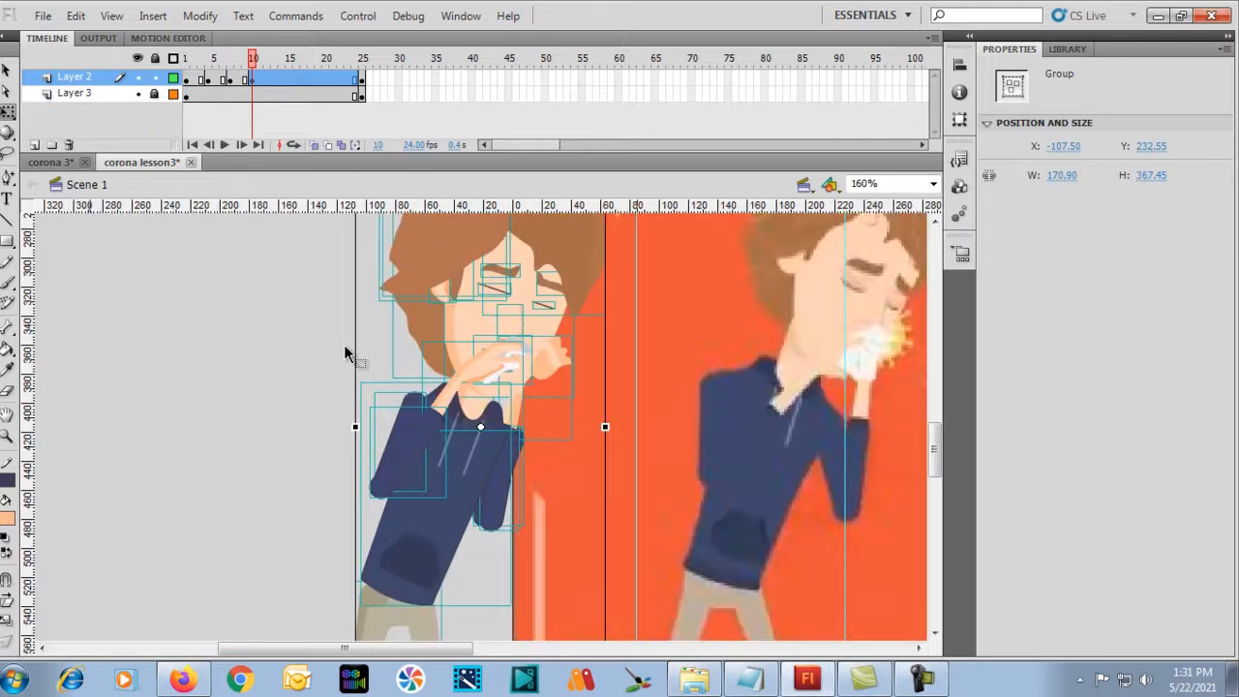
key(shift+Right)
key(shift+Right)
key(shift+Right)
key(shift+Right)
key(shift+Right)
key(shift+Right)
key(shift+Right)
key(shift+Right)
key(shift+Right)
key(shift+Right)
key(shift+Right)
key(shift+Right)
key(shift+Right)
key(shift+Right)
key(shift+Right)
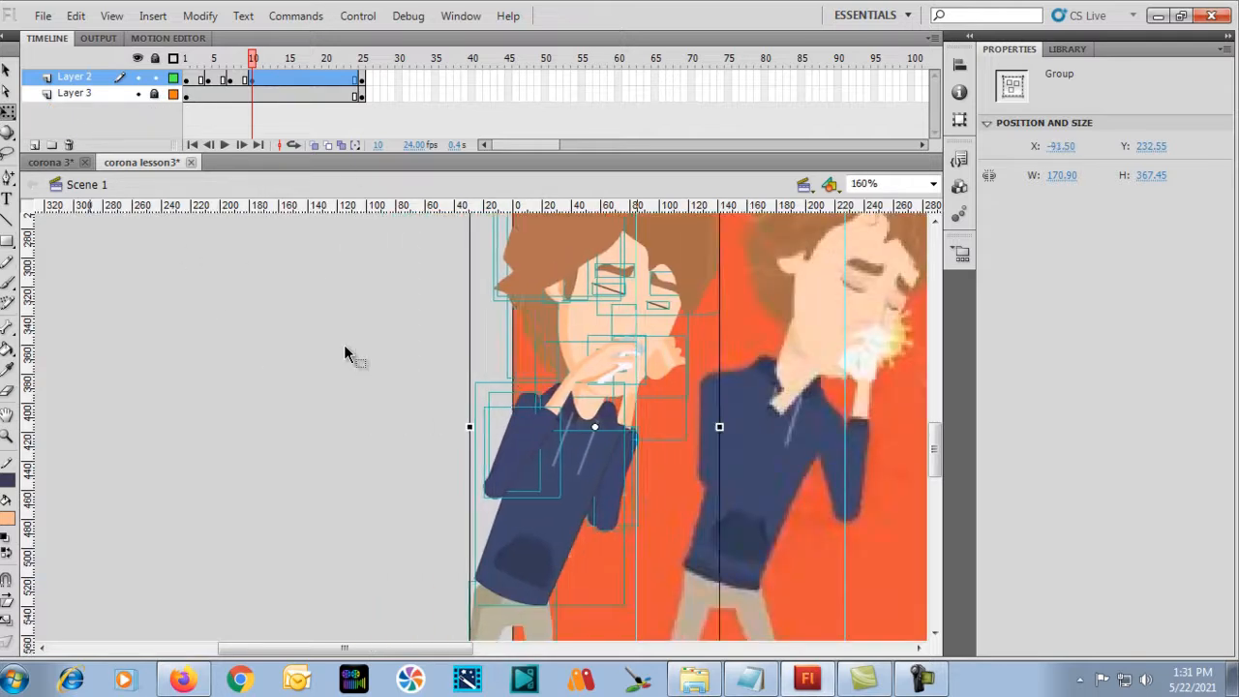
key(shift+Right)
key(shift+Right)
key(shift+Right)
key(Right)
key(Right)
key(Right)
key(Right)
key(Right)
key(Right)
key(Right)
key(Right)
key(Right)
key(Right)
key(Right)
key(Right)
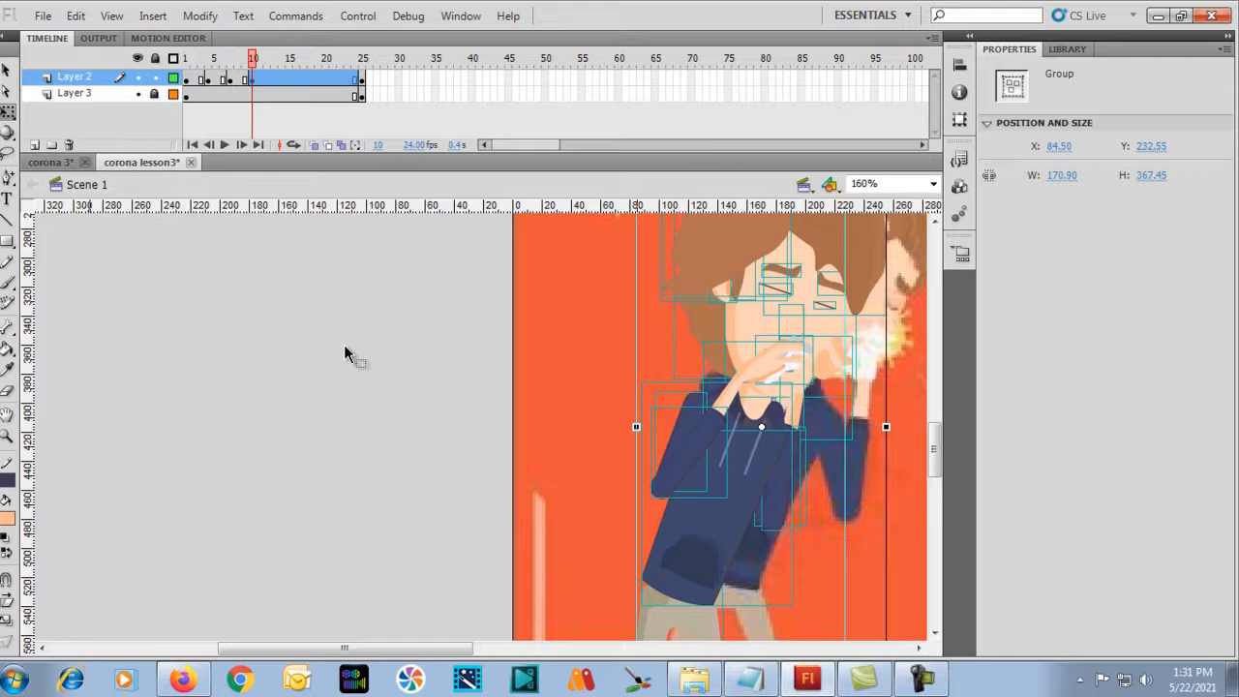
scroll(345, 353, down, 5)
scroll(345, 353, up, 4)
scroll(345, 353, down, 4)
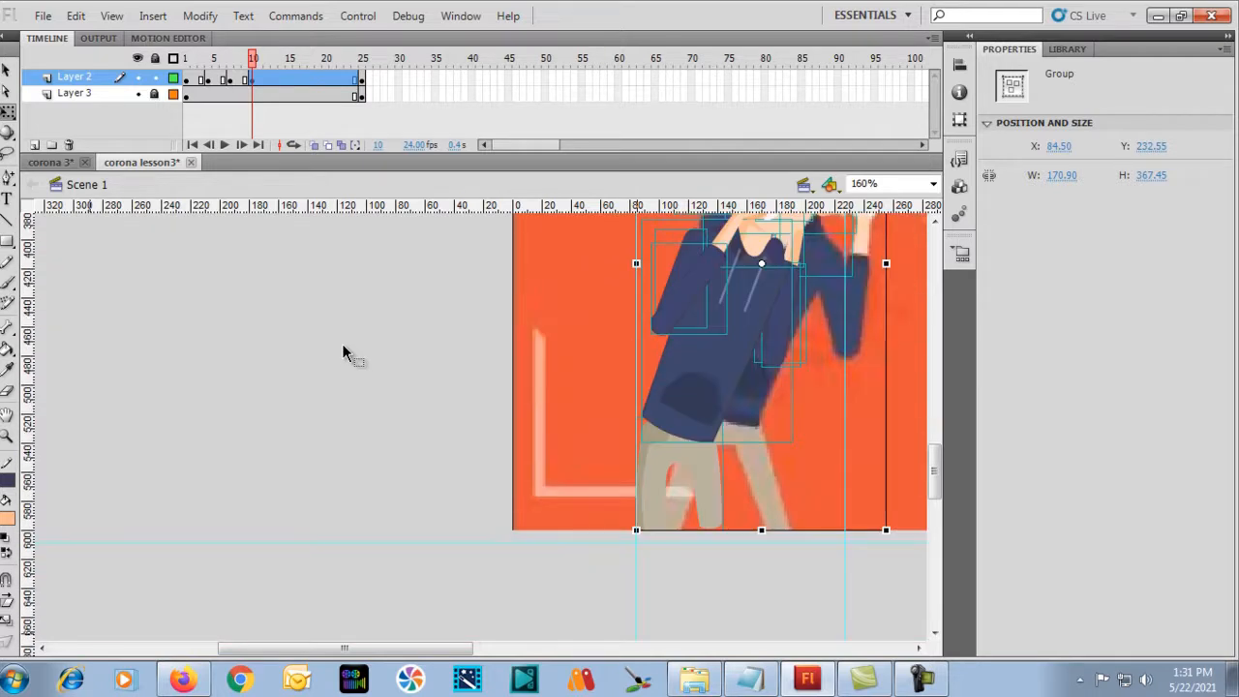
Play the animation from frame 1 with the full stage in view.
drag(252, 60, 155, 73)
key(ctrl+minus)
key(ctrl+minus)
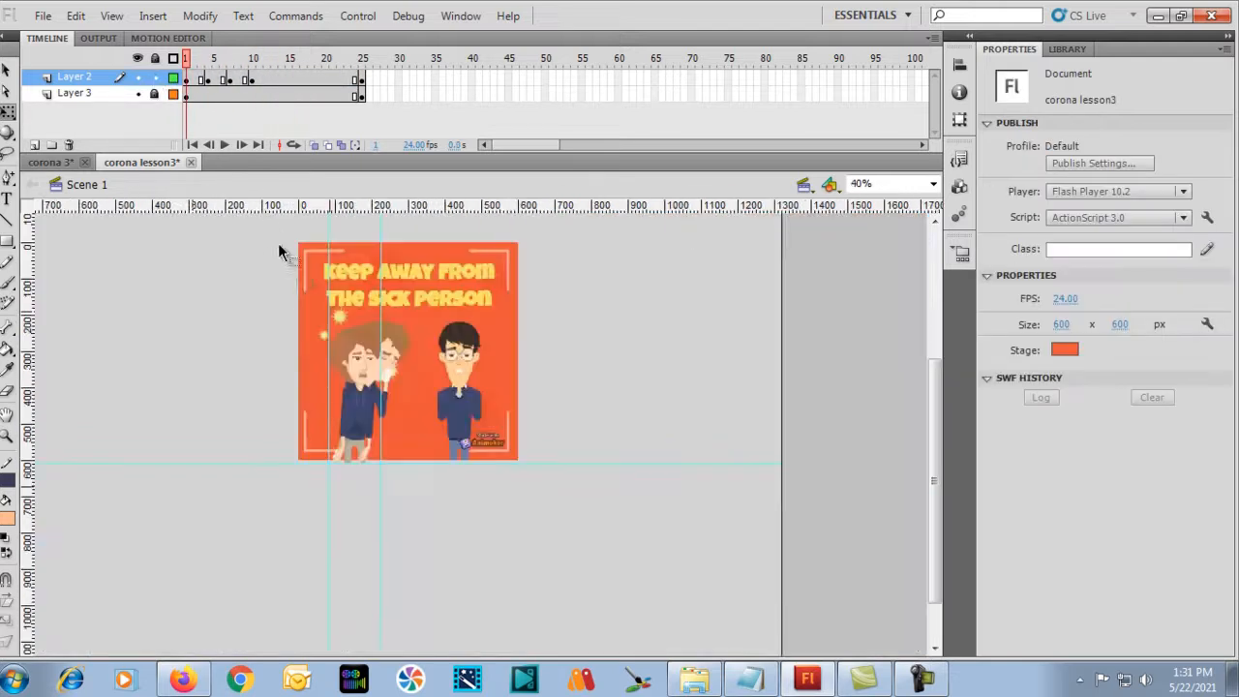
key(ctrl+equal)
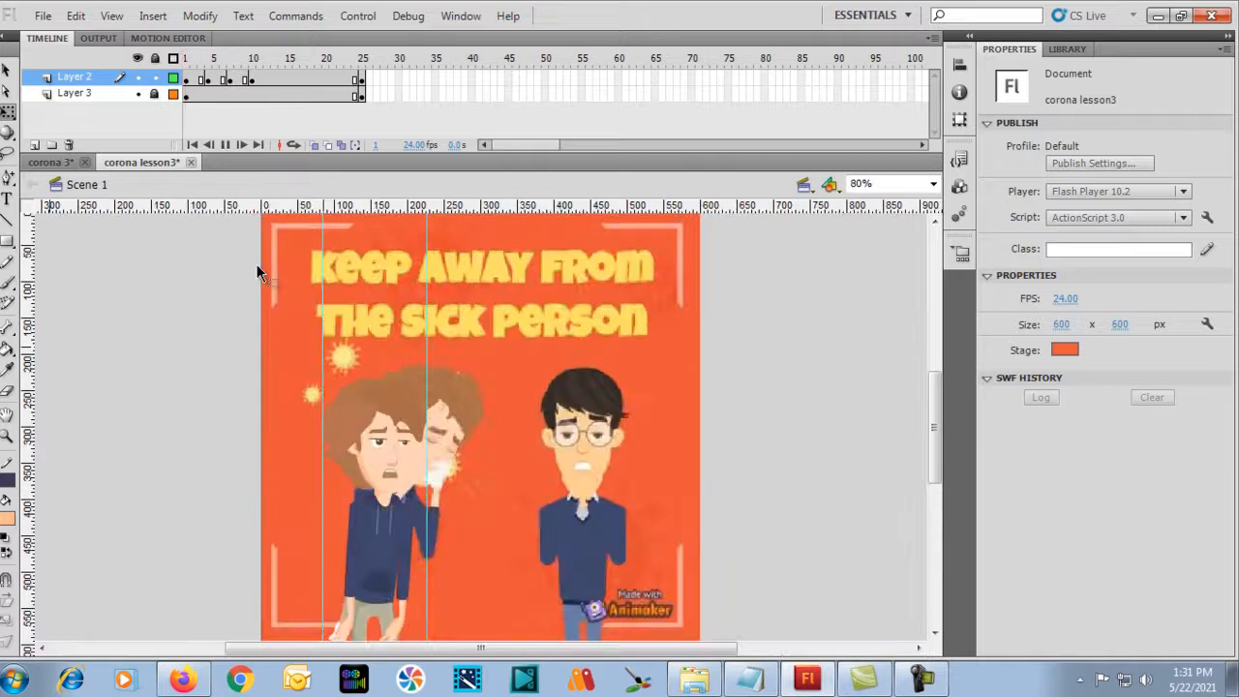
key(Return)
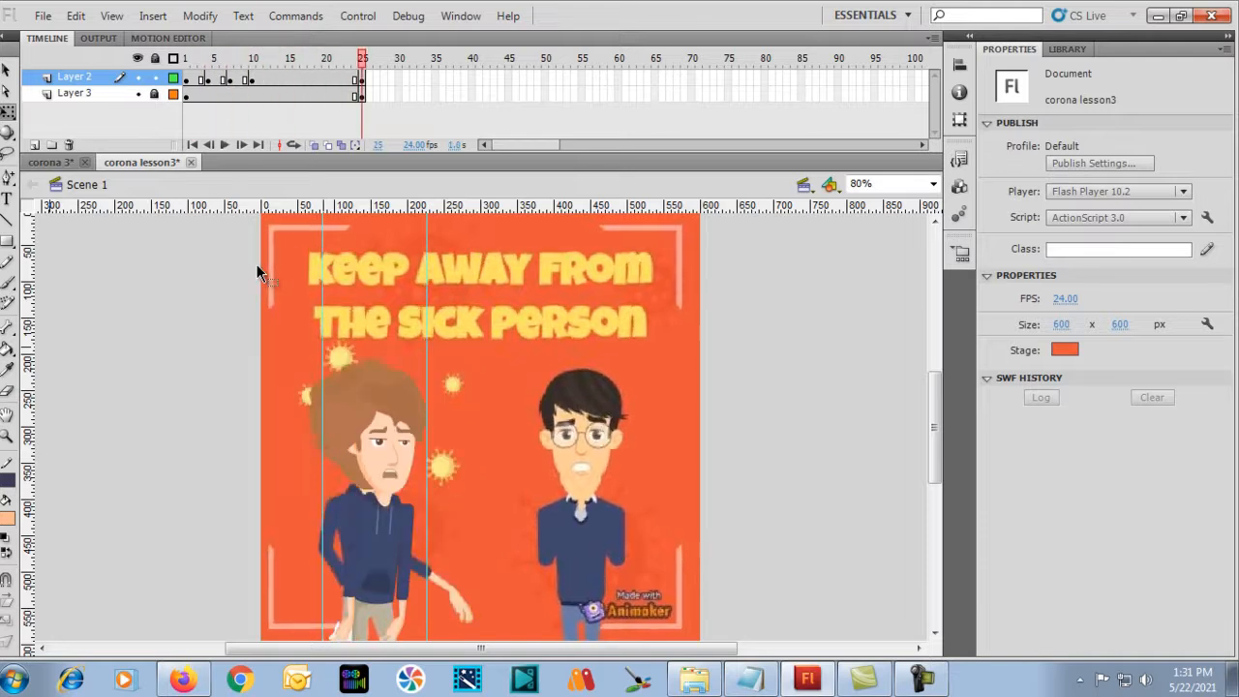
Step back and forth between frames 6 and 10 to compare the character's poses and height.
drag(360, 58, 219, 81)
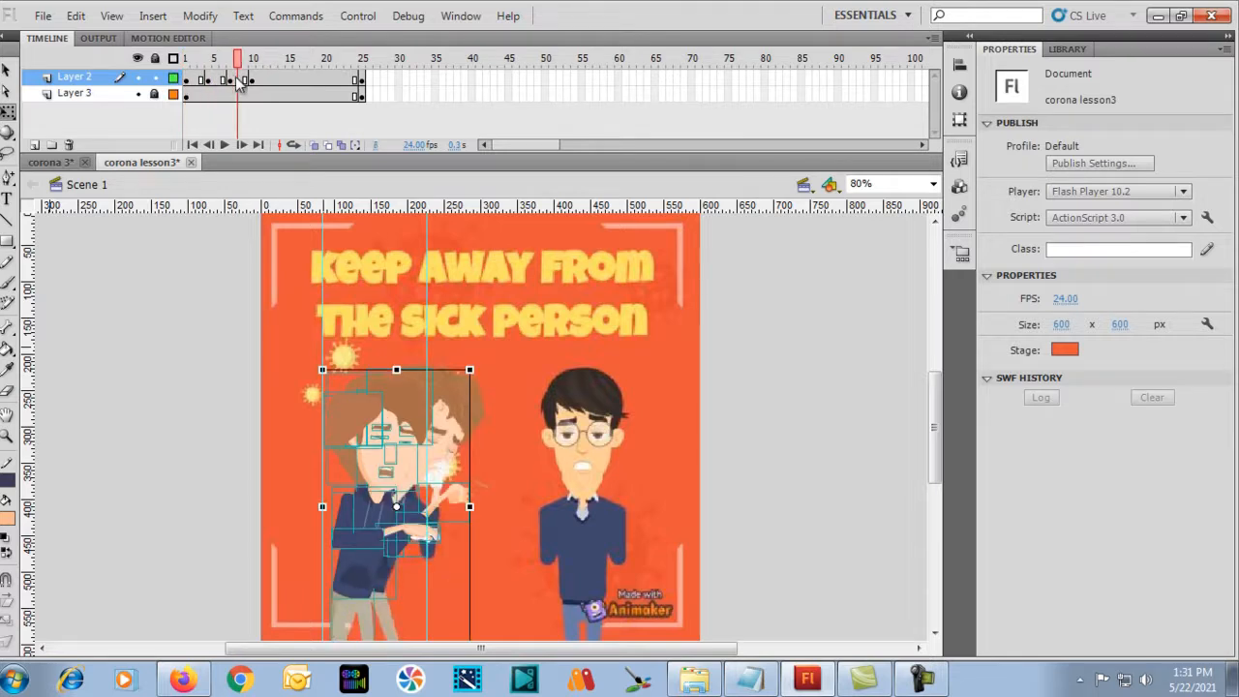
click(231, 79)
click(253, 80)
click(237, 80)
click(223, 82)
click(230, 84)
click(238, 85)
click(251, 83)
click(237, 83)
click(230, 81)
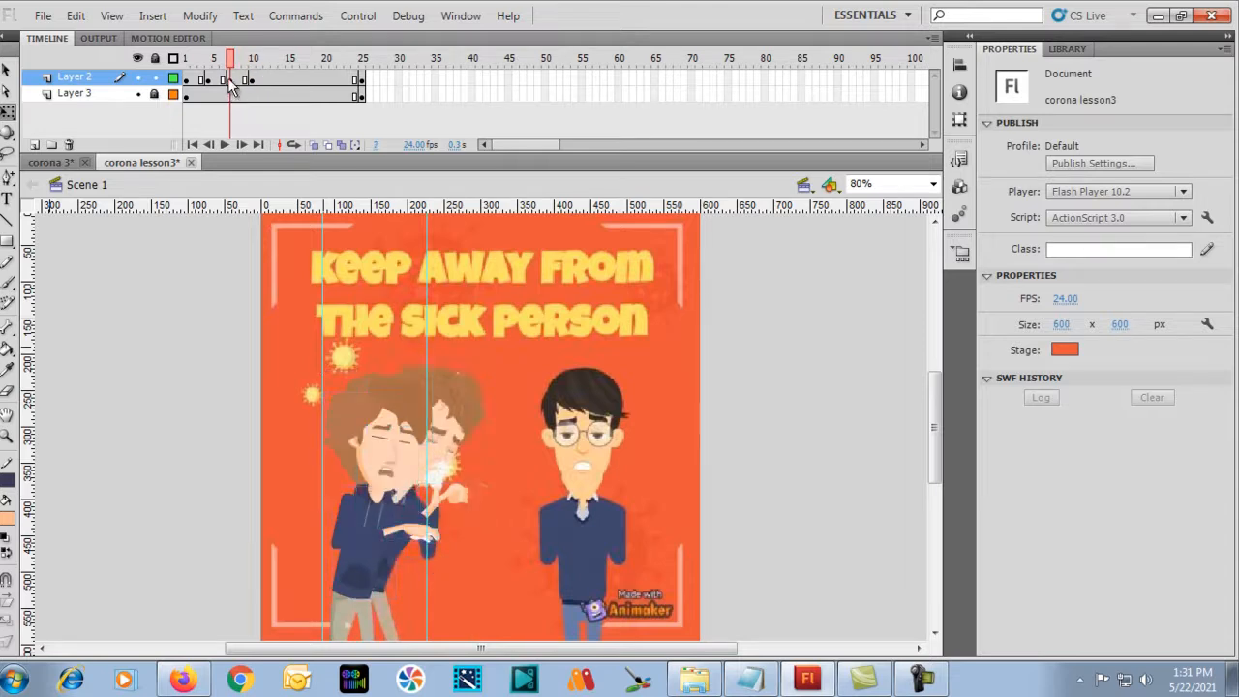
click(228, 78)
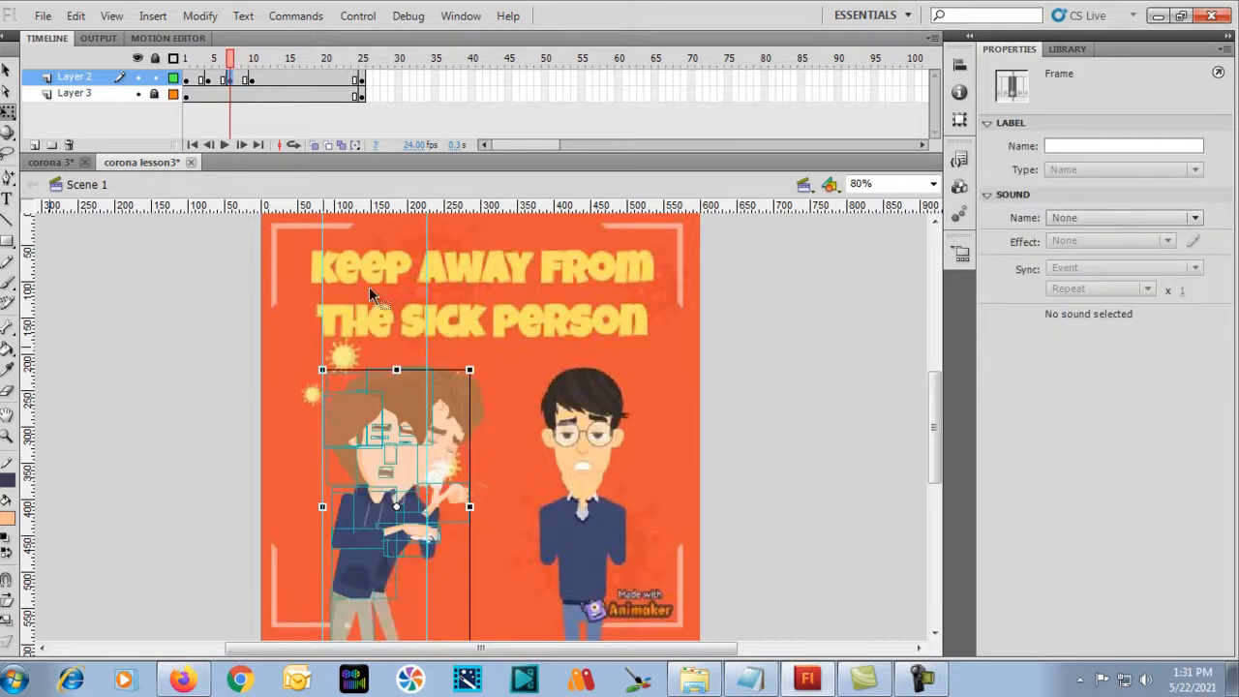
Switch to Camtasia Studio, play the reference clip of the sneezing person from about 6 seconds, and return to Flash.
click(924, 680)
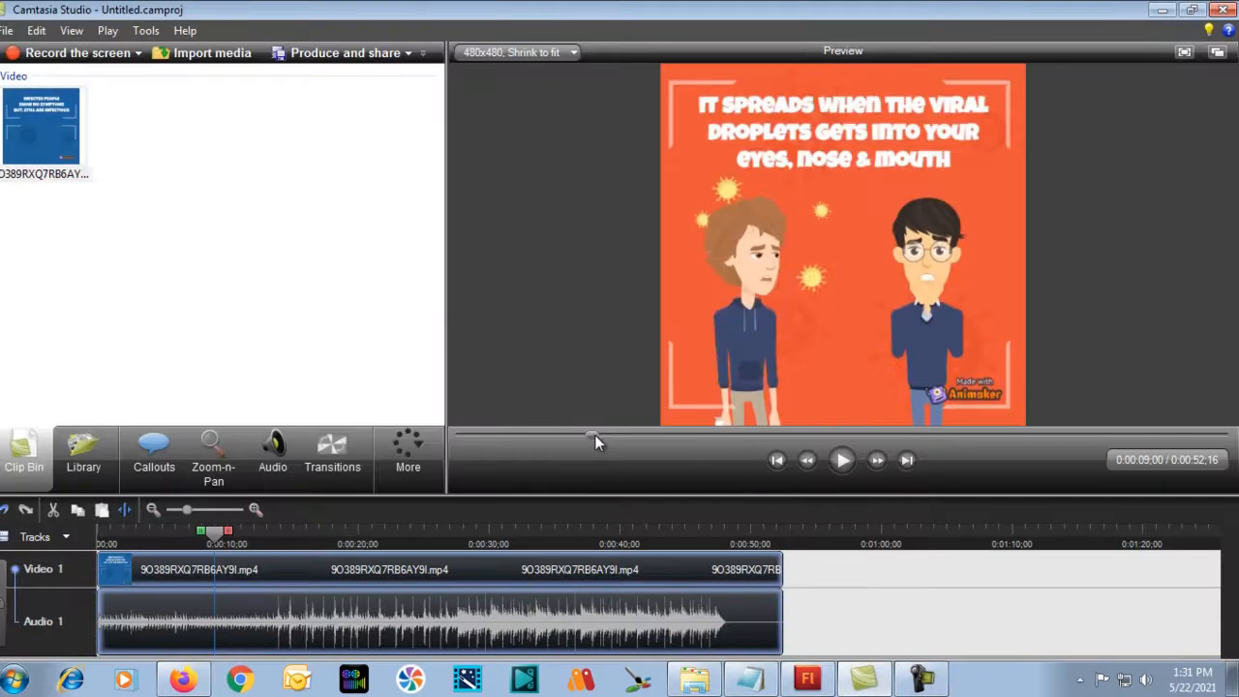
drag(594, 435, 558, 430)
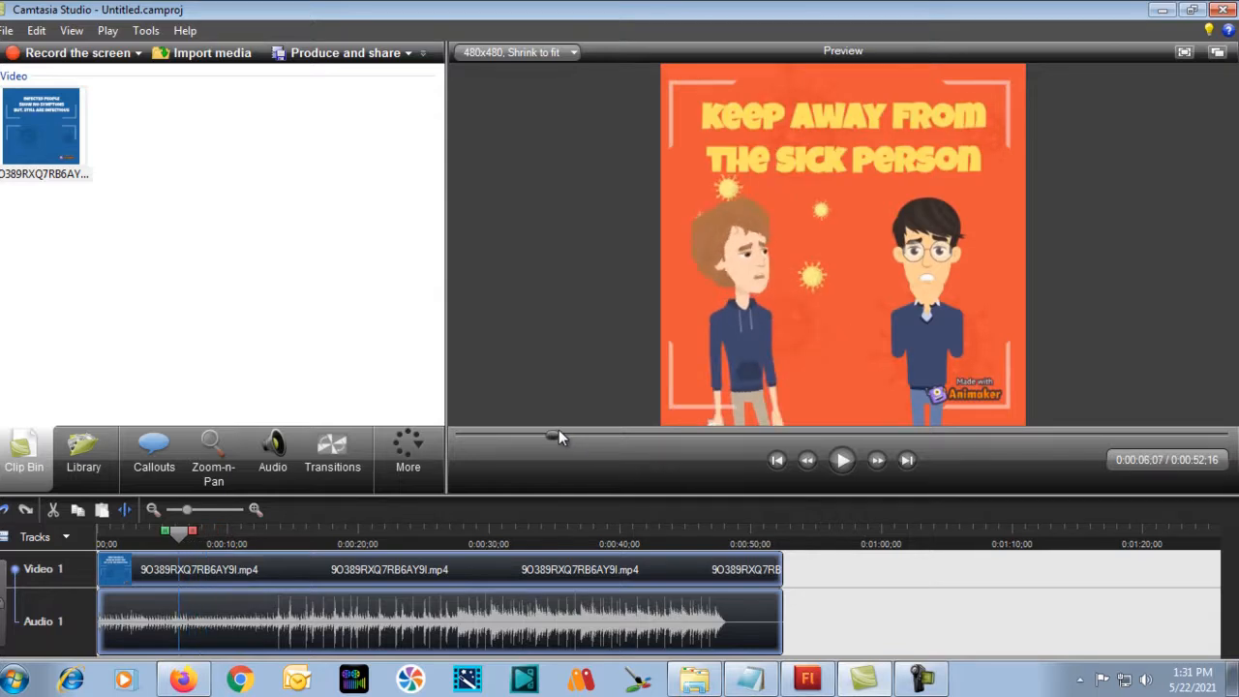
click(842, 462)
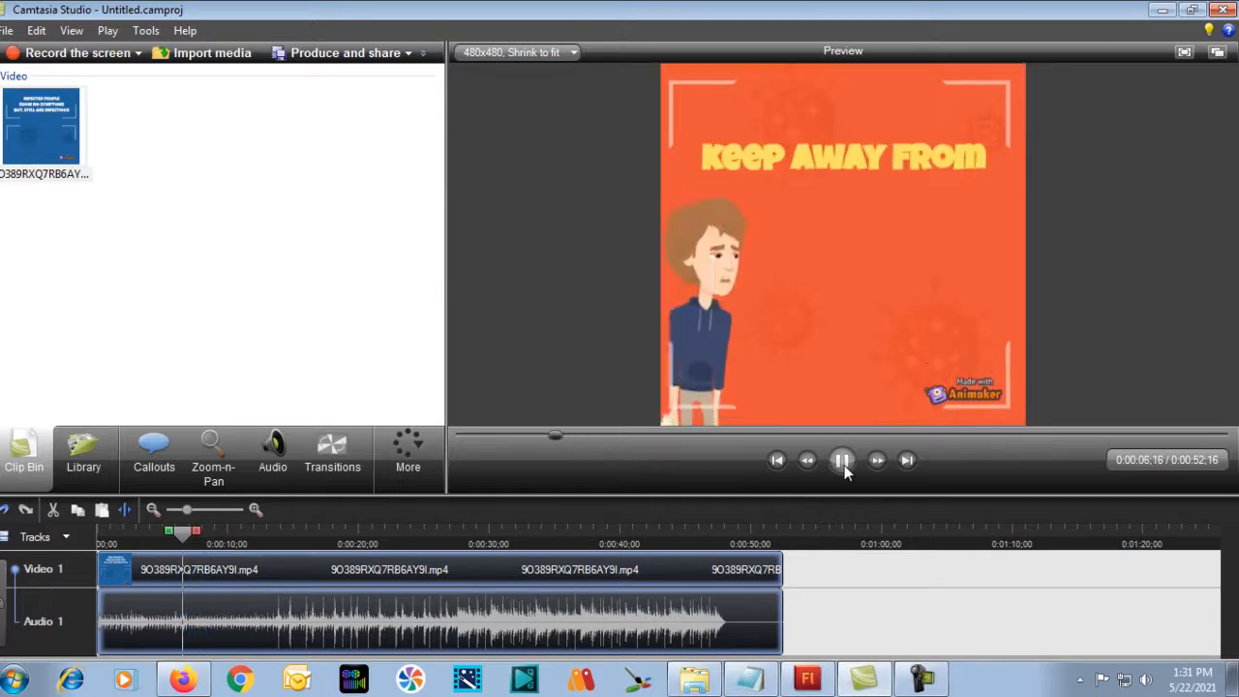
click(842, 461)
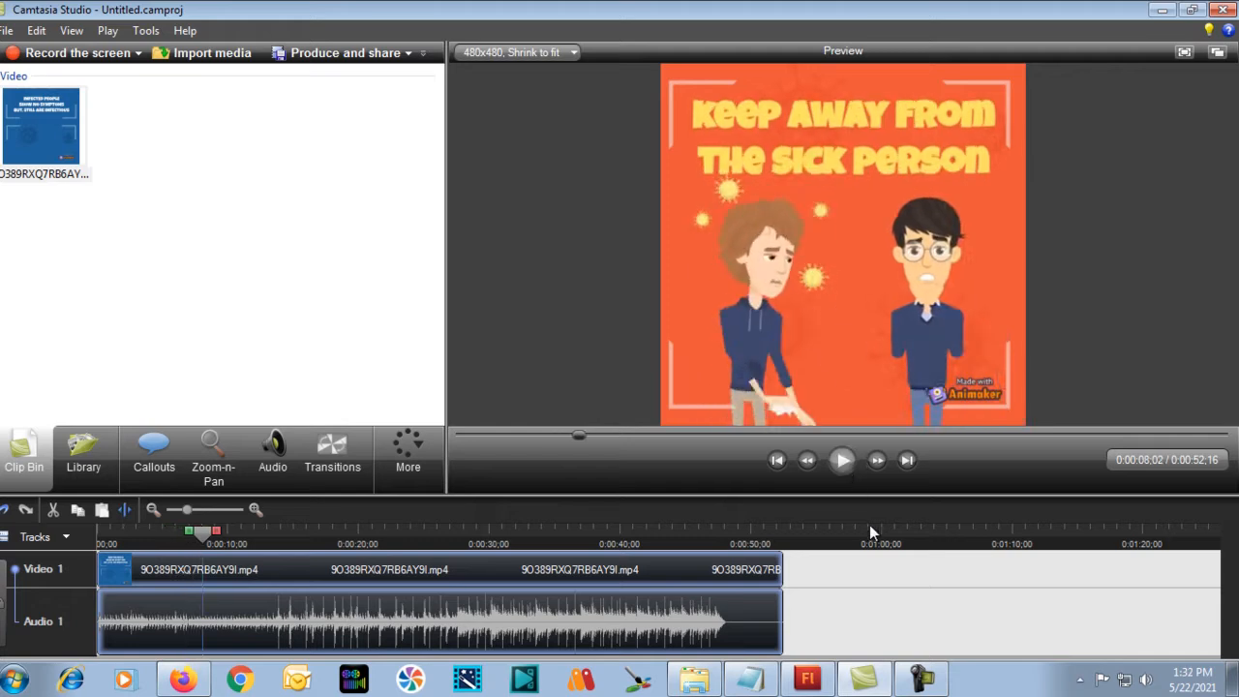
click(808, 680)
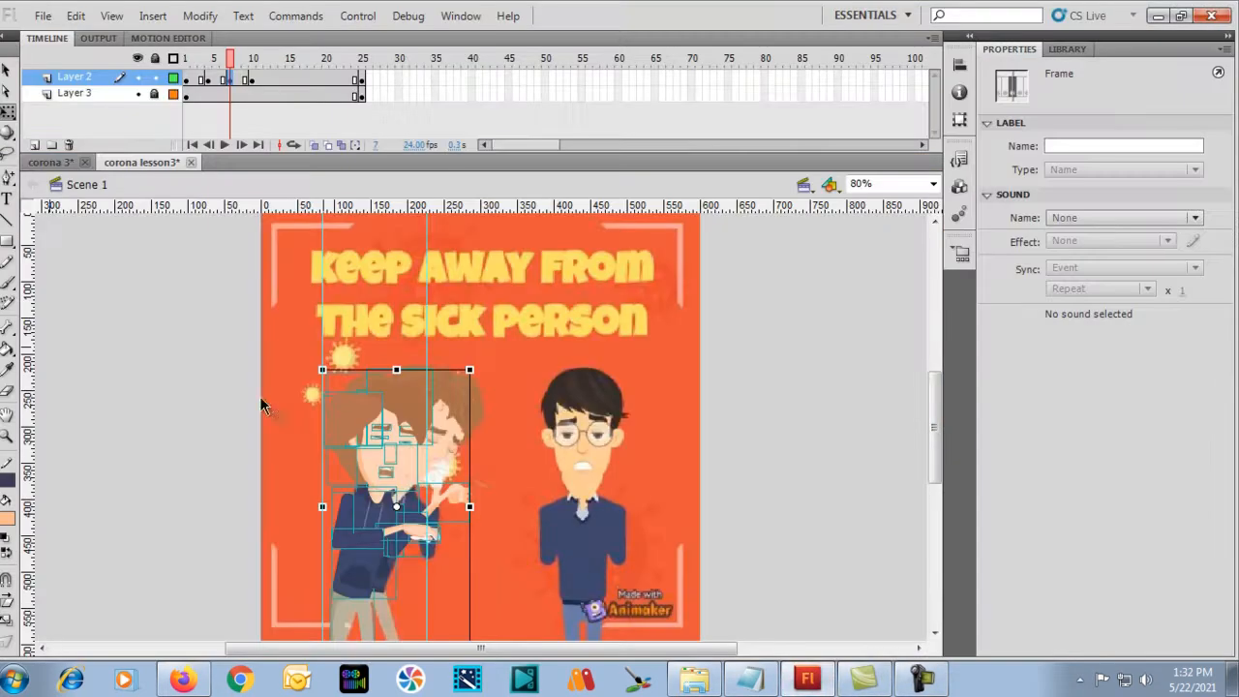
Raise the whole character on frame 7 by about 25 px.
click(222, 423)
scroll(221, 378, down, 3)
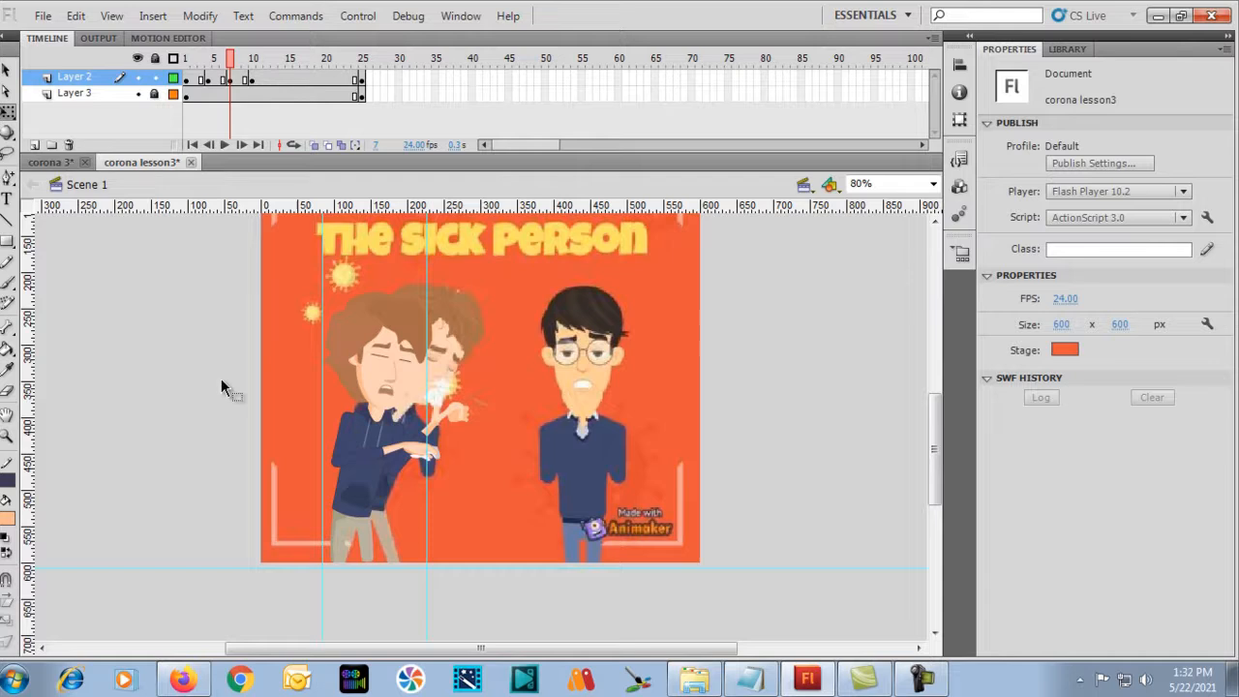
click(229, 77)
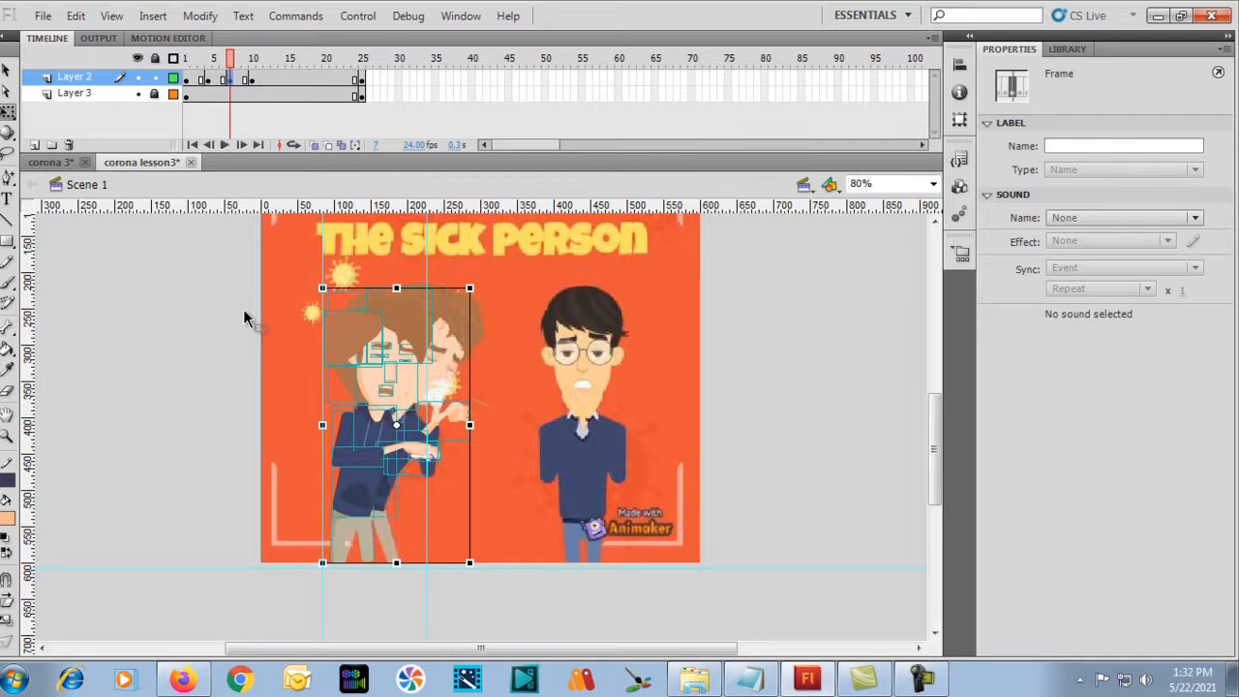
key(shift+Up)
key(shift+Up)
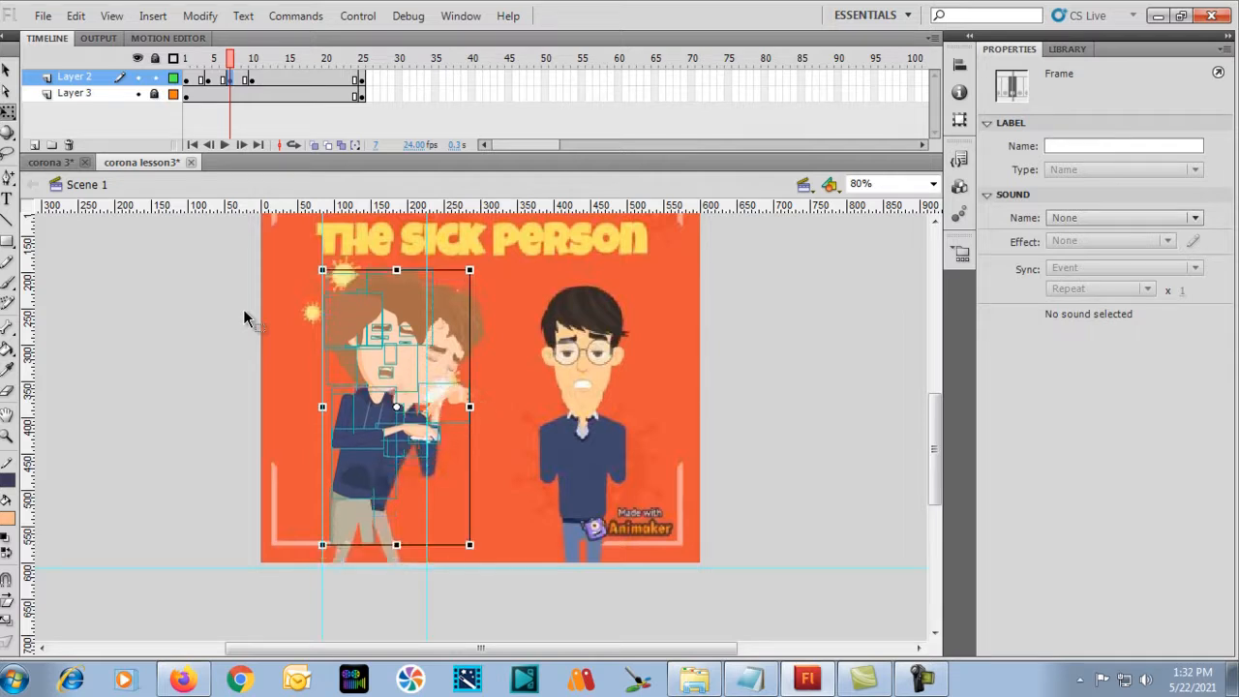
Raise the whole character on frame 10 to Y 182.55 and scrub the early frames to check the rise.
click(251, 81)
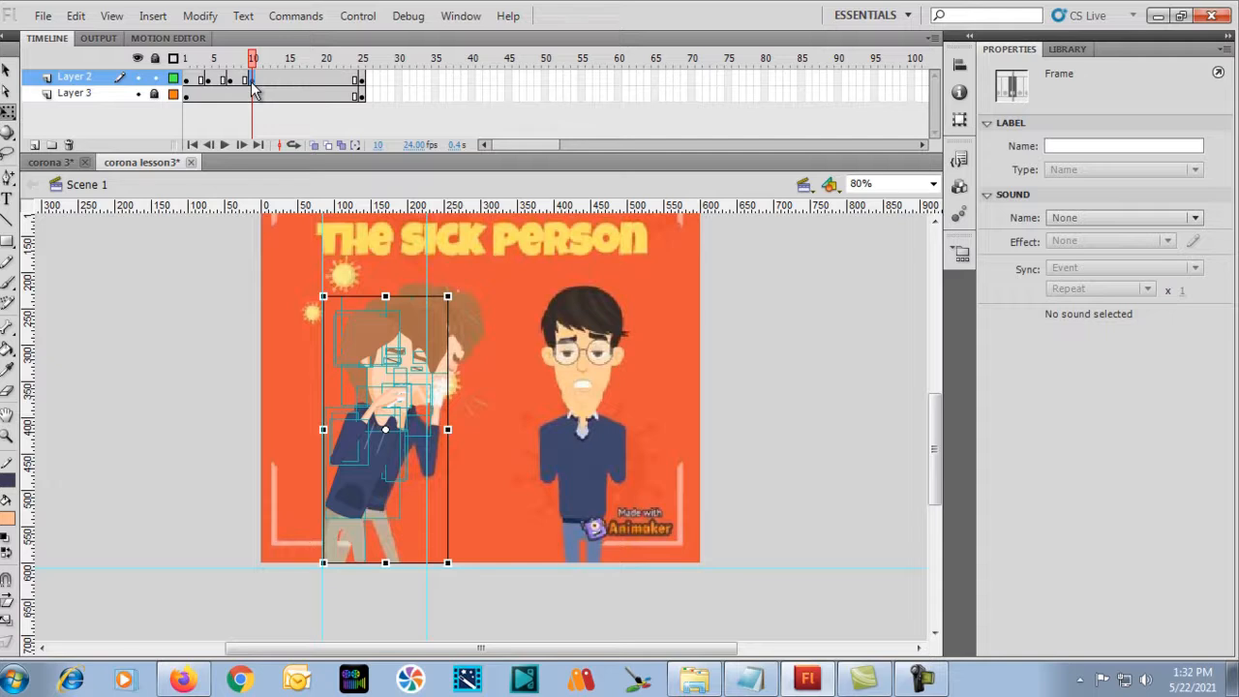
key(shift+Up)
key(shift+Up)
key(shift+Up)
key(shift+Up)
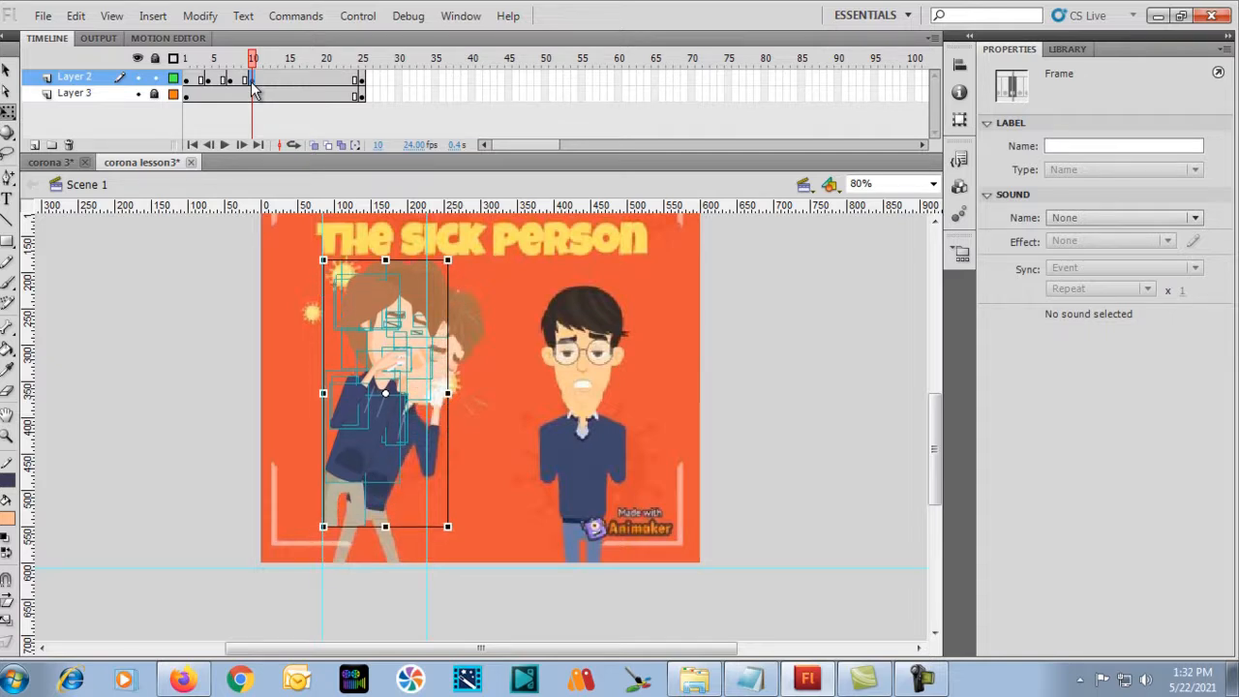
click(196, 80)
drag(197, 81, 253, 109)
click(286, 363)
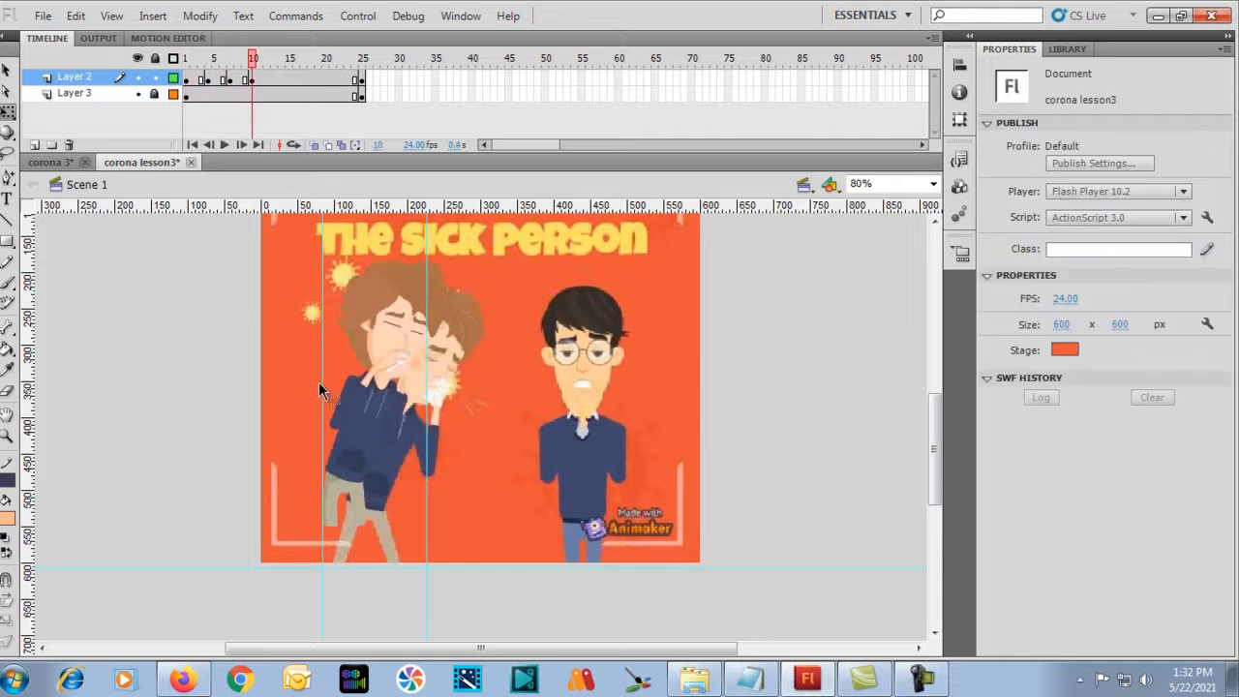
Inside the legs group on frame 7, stretch the lower ends of the trousers down past the floor guide, to a group height of 127.65.
key(ctrl+equal)
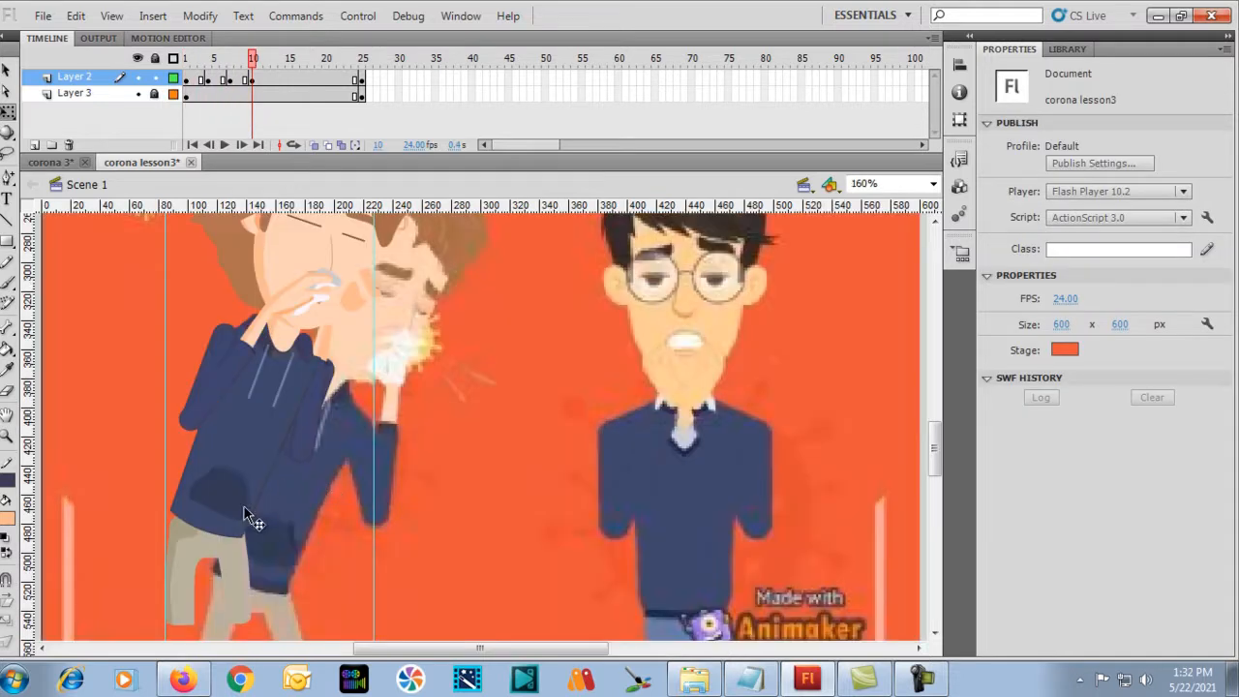
drag(194, 524, 371, 407)
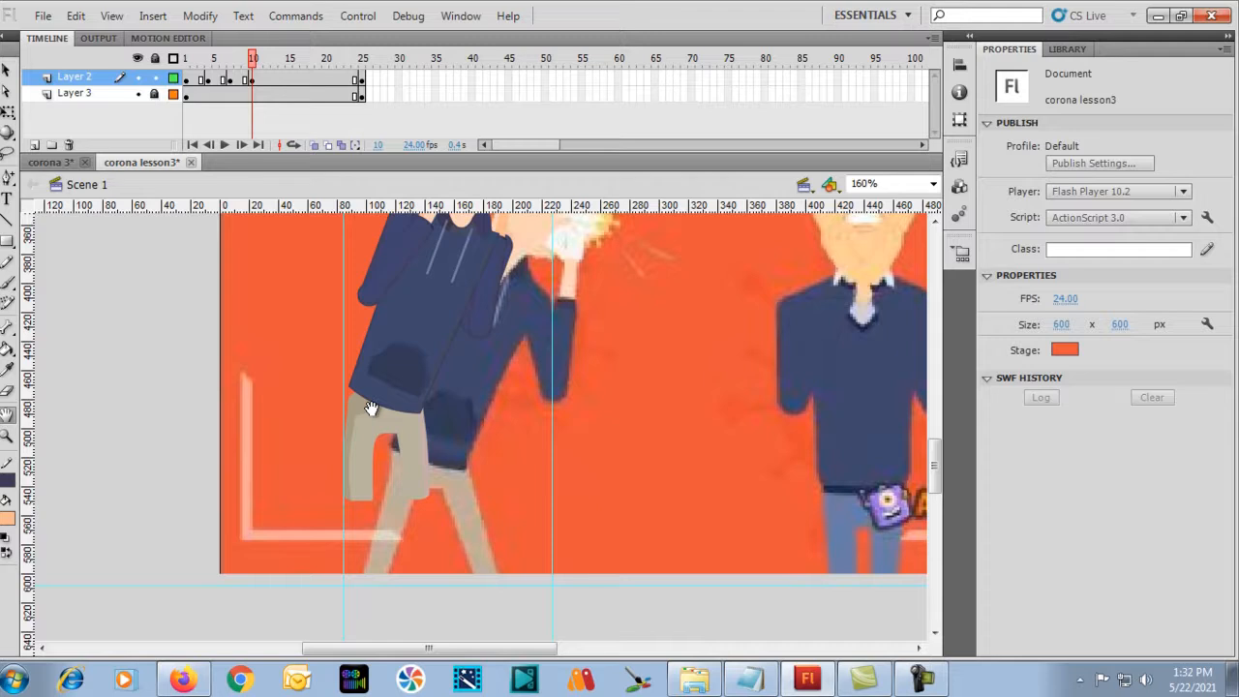
click(367, 444)
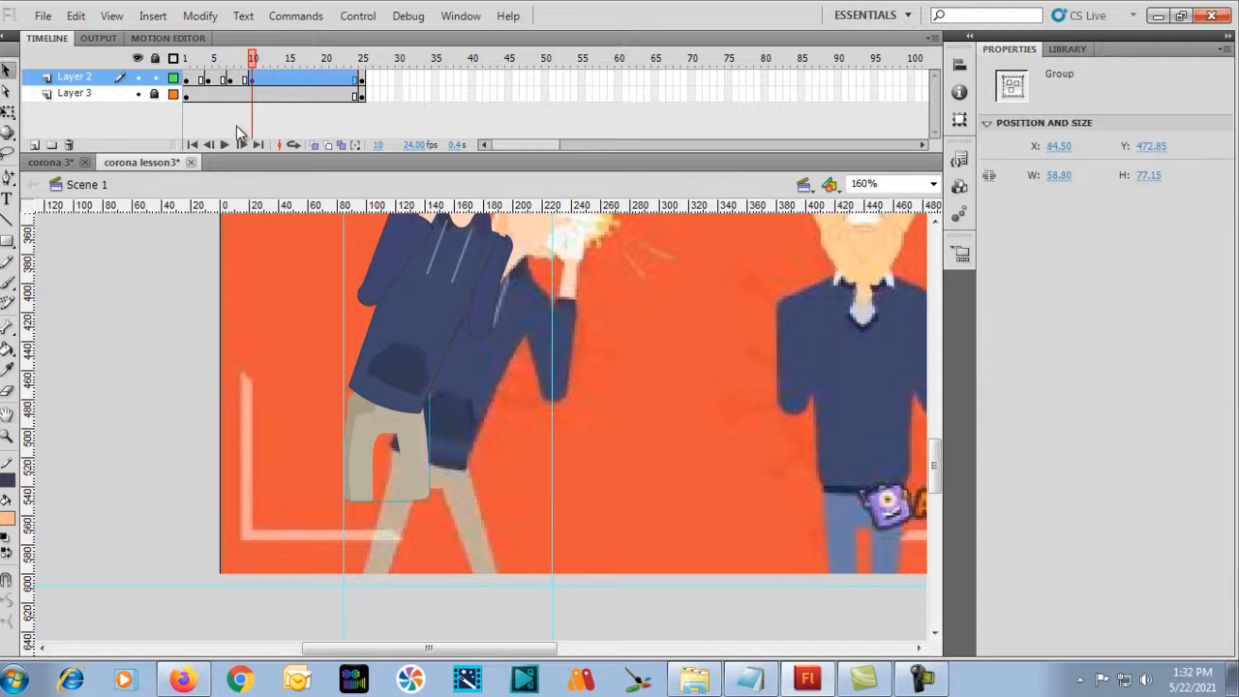
click(227, 79)
click(371, 502)
double_click(372, 502)
click(312, 614)
drag(315, 573, 547, 519)
key(q)
drag(402, 538, 400, 610)
double_click(265, 590)
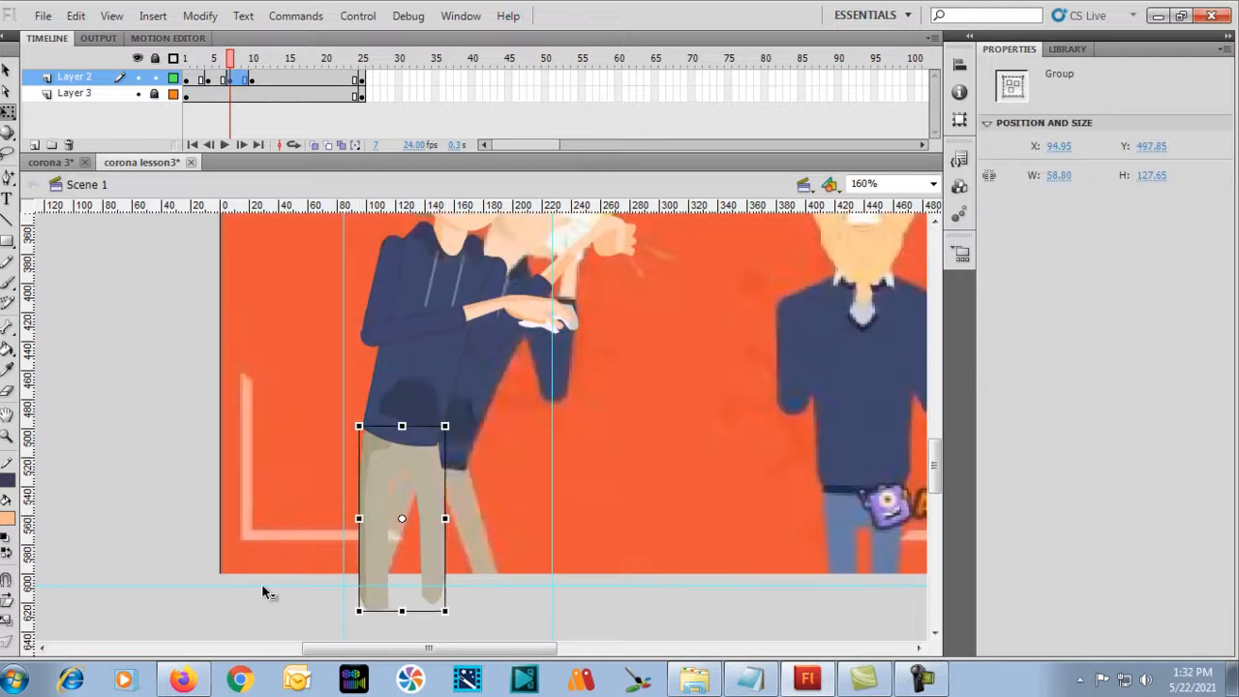
click(147, 510)
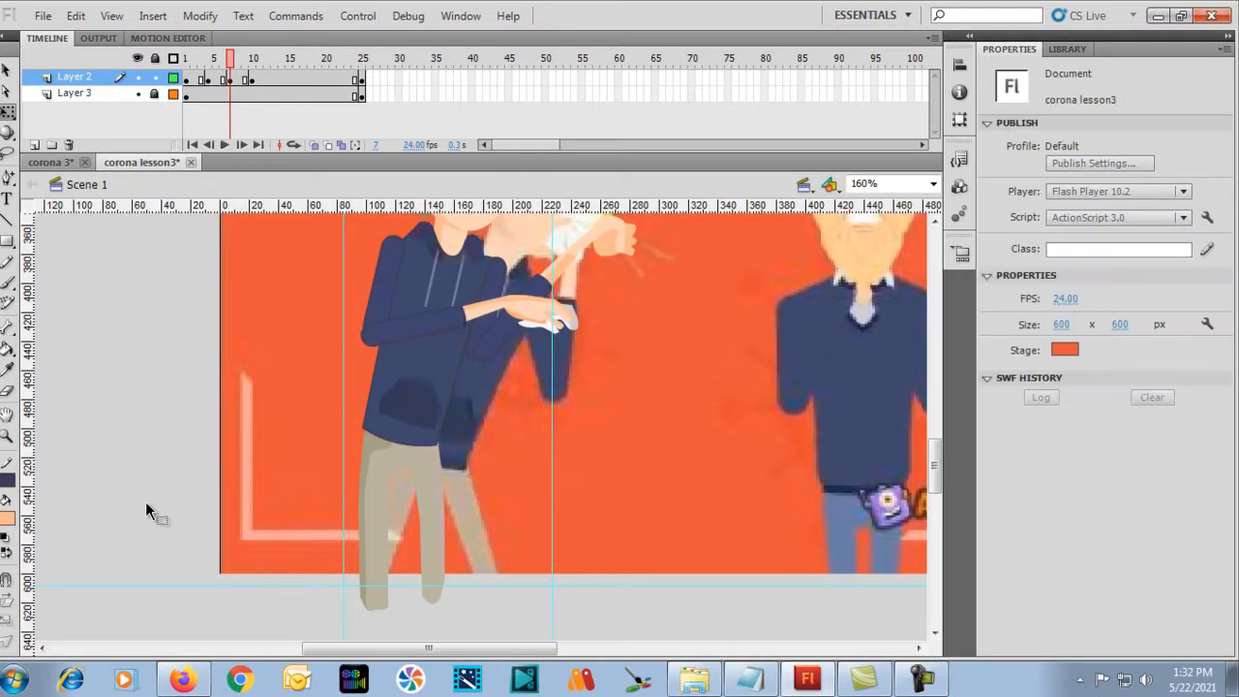
Inside the legs group on frame 10, stretch the trouser ends down past the floor guide, to a group height of 144.50.
click(253, 78)
click(329, 490)
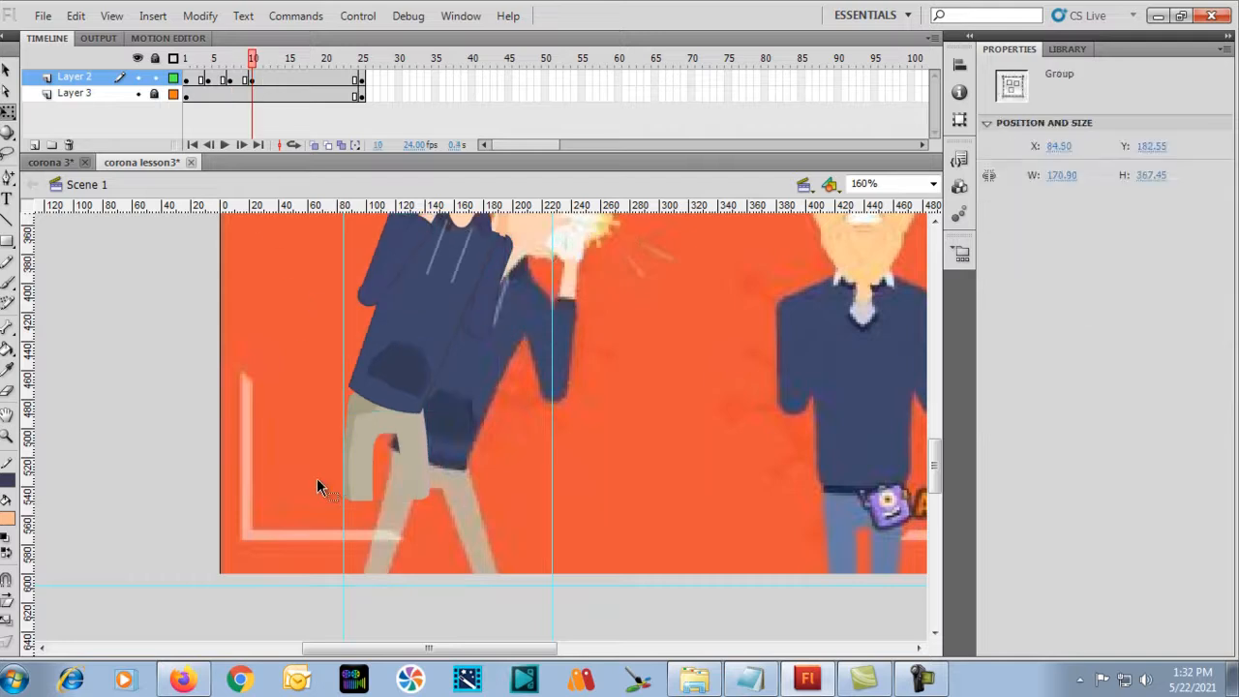
double_click(365, 481)
click(280, 511)
drag(340, 521, 469, 478)
drag(385, 530, 386, 598)
click(156, 472)
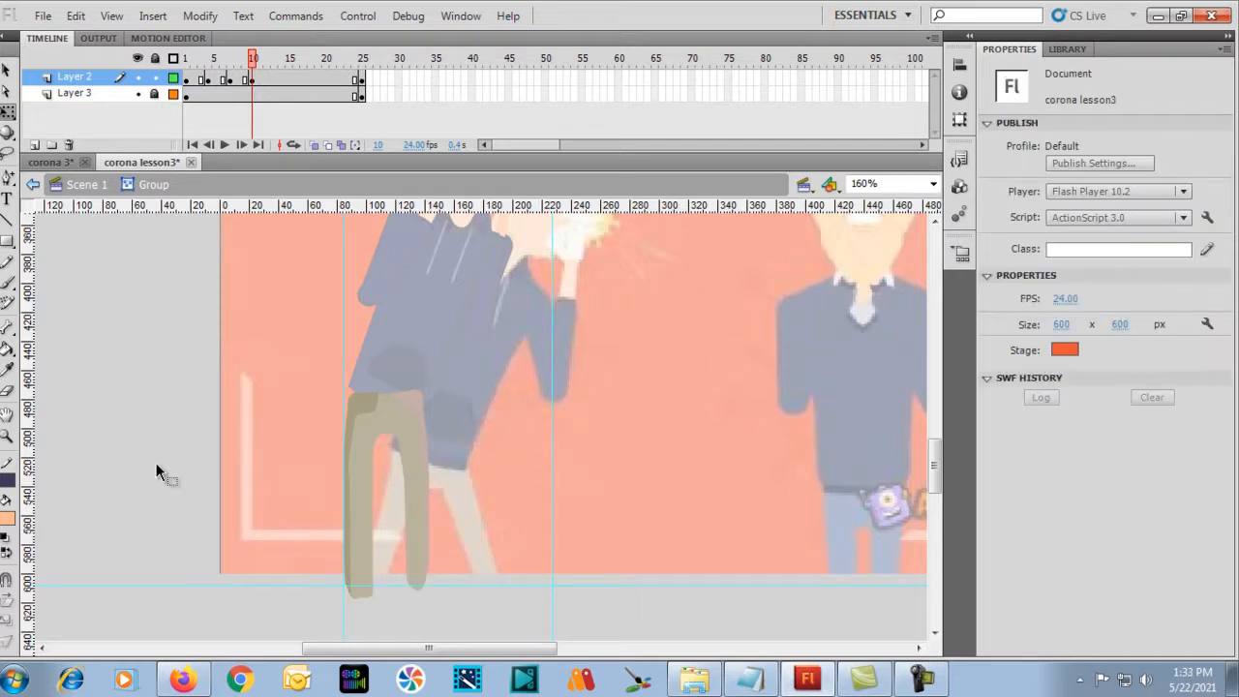
double_click(156, 472)
key(ctrl+minus)
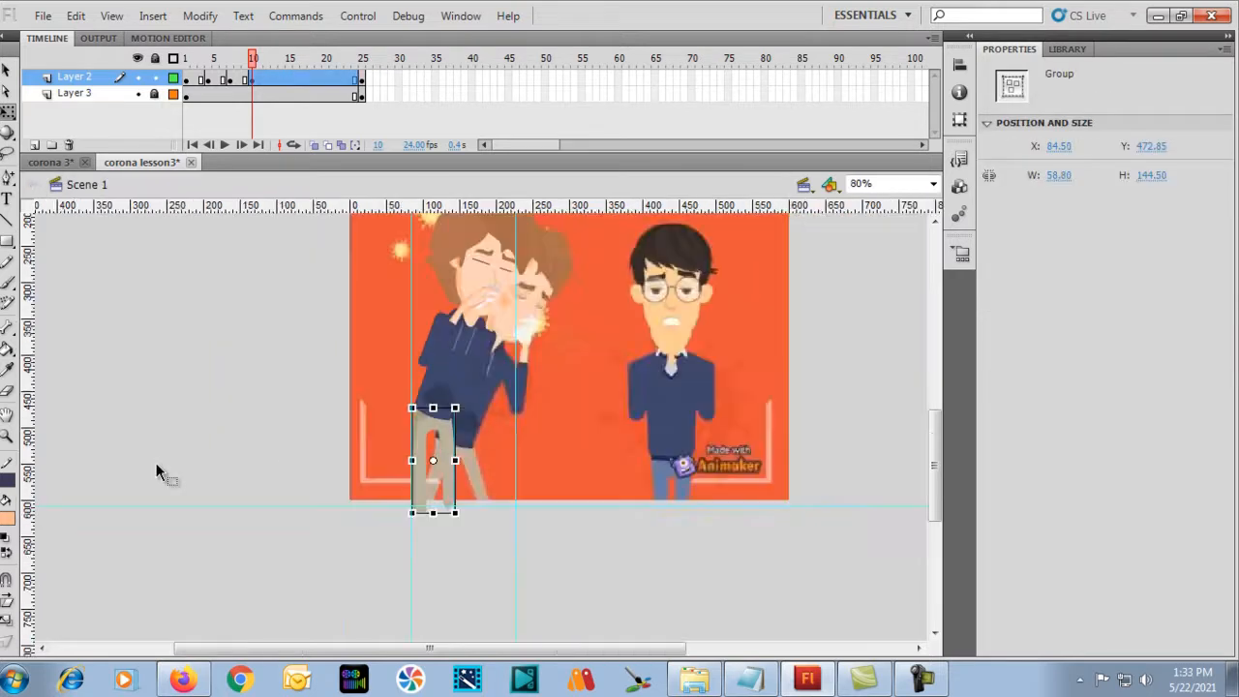
Play the animation from the start and compare the character's poses on frames 10 and 7.
drag(255, 60, 181, 77)
key(Return)
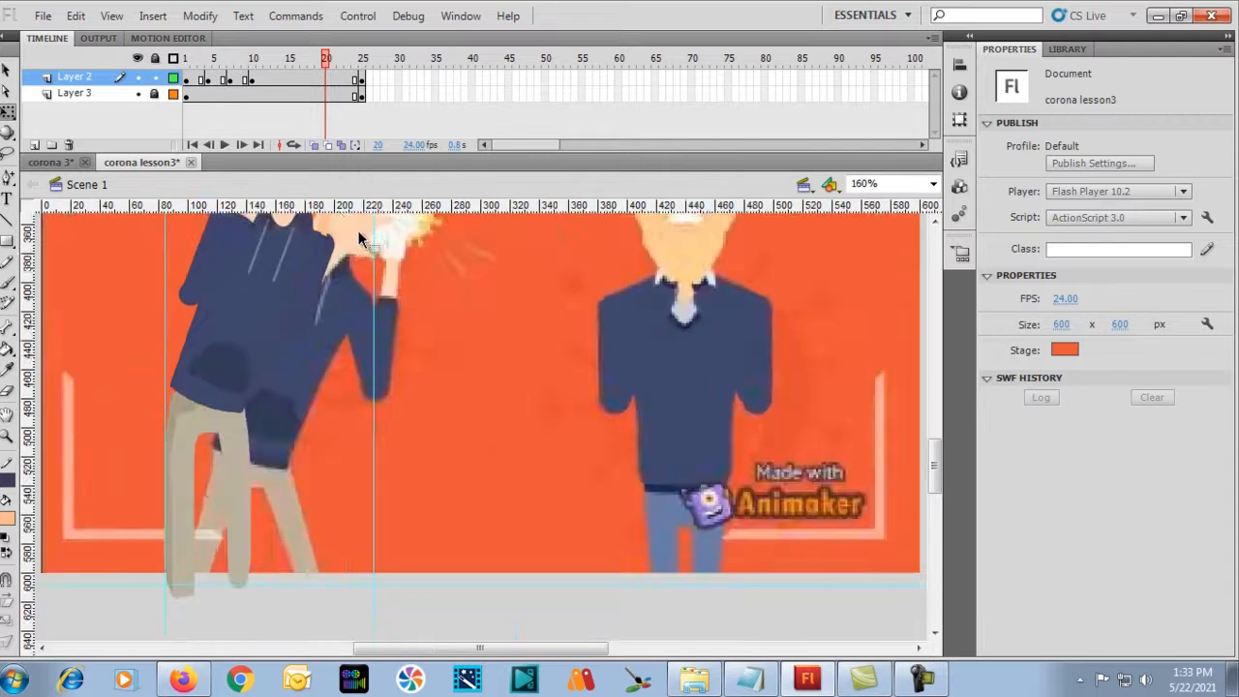
scroll(358, 231, up, 5)
key(ctrl+minus)
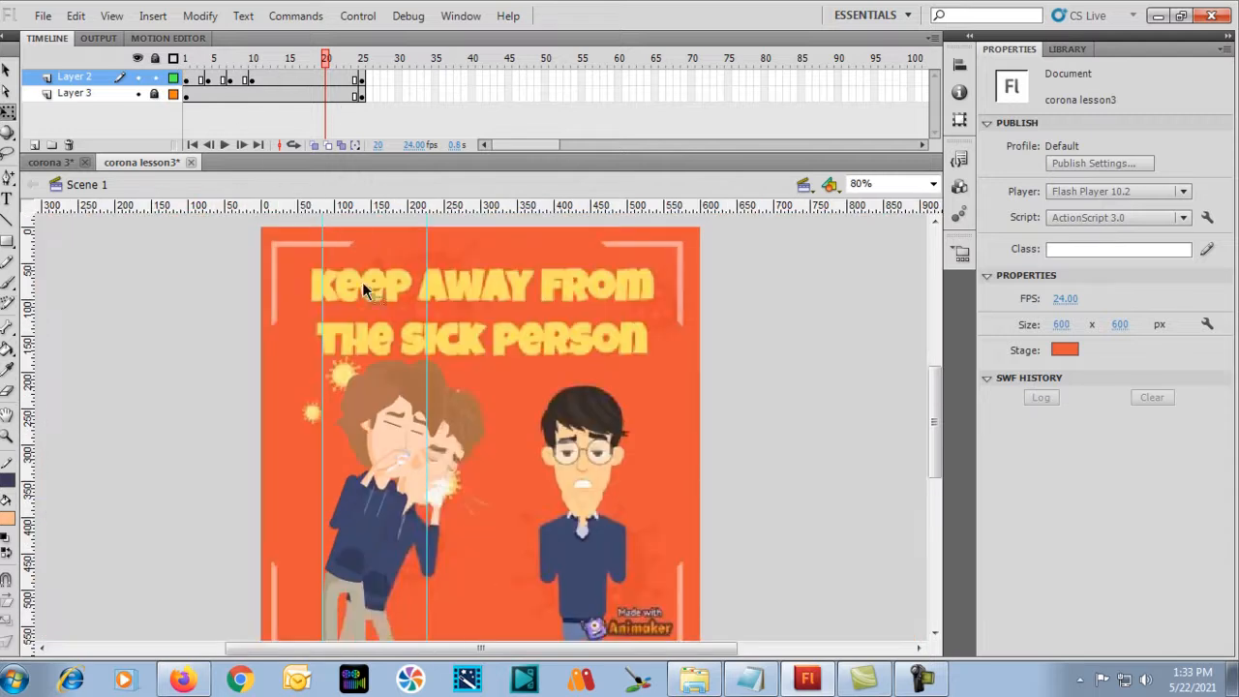
drag(326, 58, 252, 60)
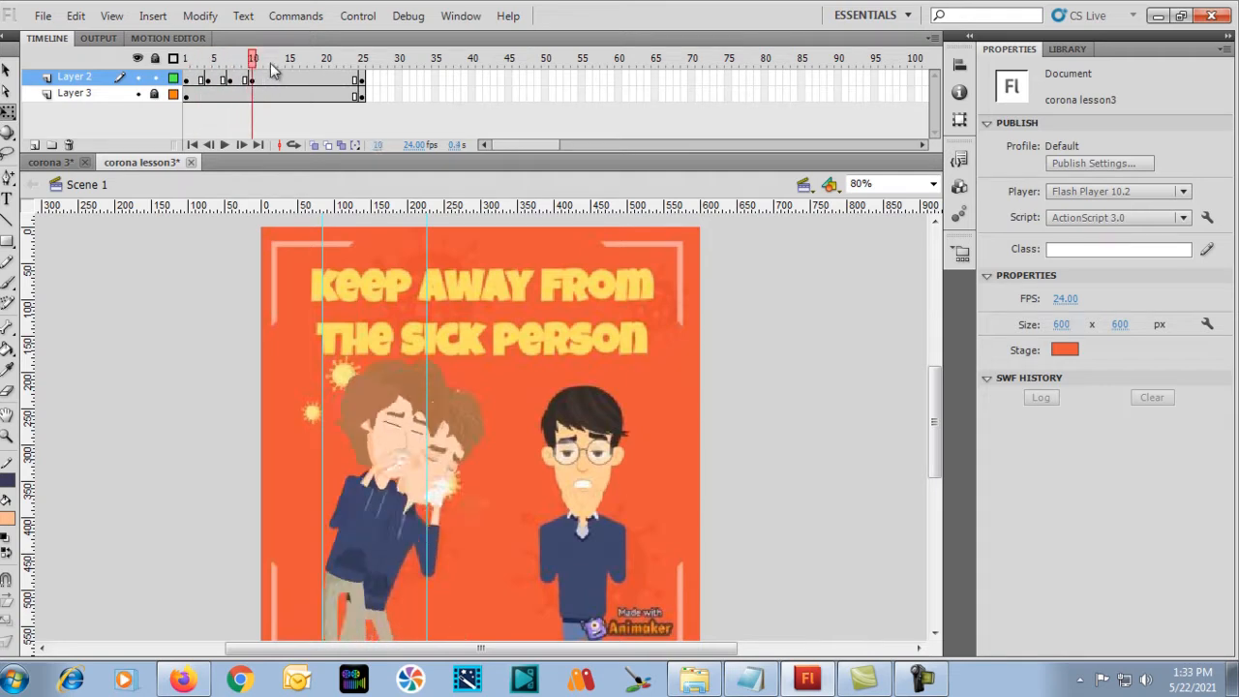
click(229, 81)
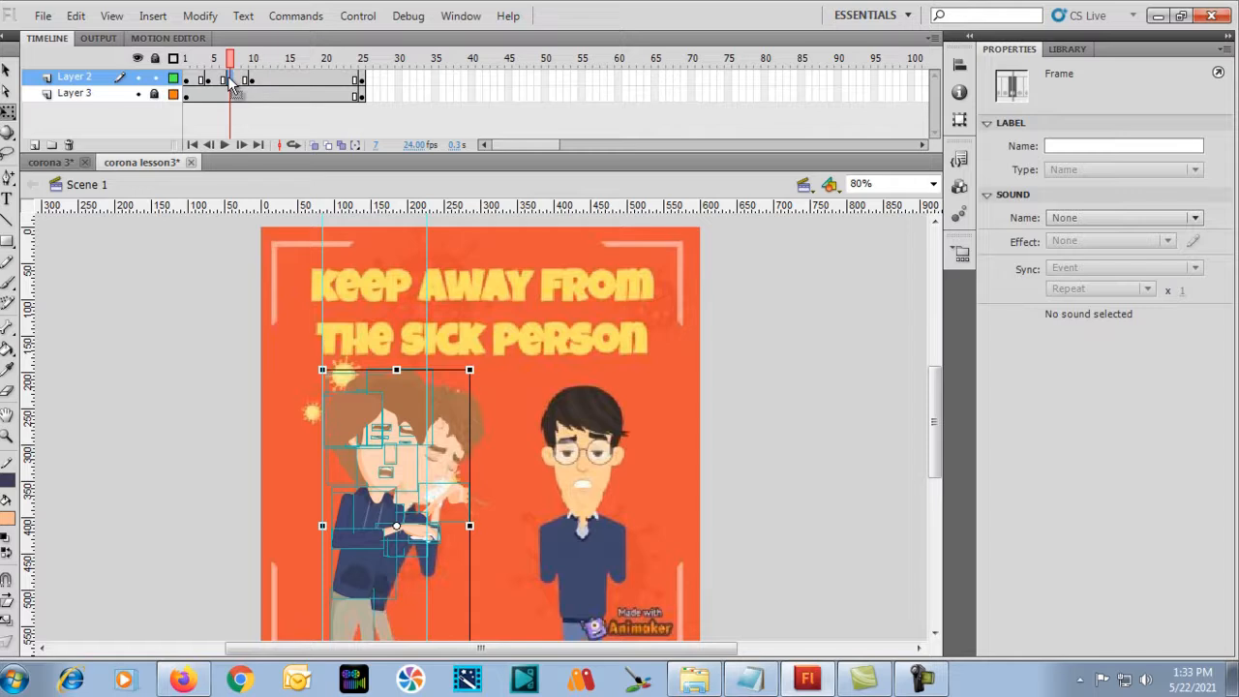
Duplicate the frame 7 pose onto frame 13 and the frame 4 pose onto frame 16 of Layer 2.
drag(232, 58, 254, 72)
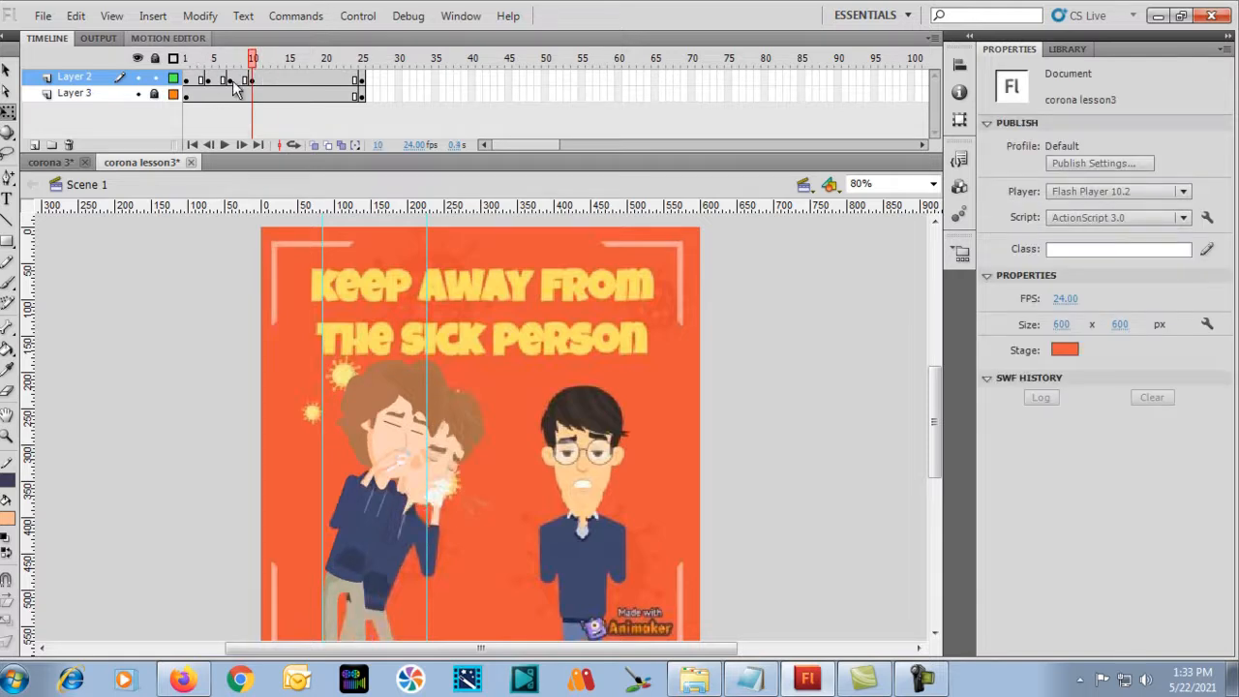
click(233, 81)
drag(224, 79, 281, 85)
click(231, 81)
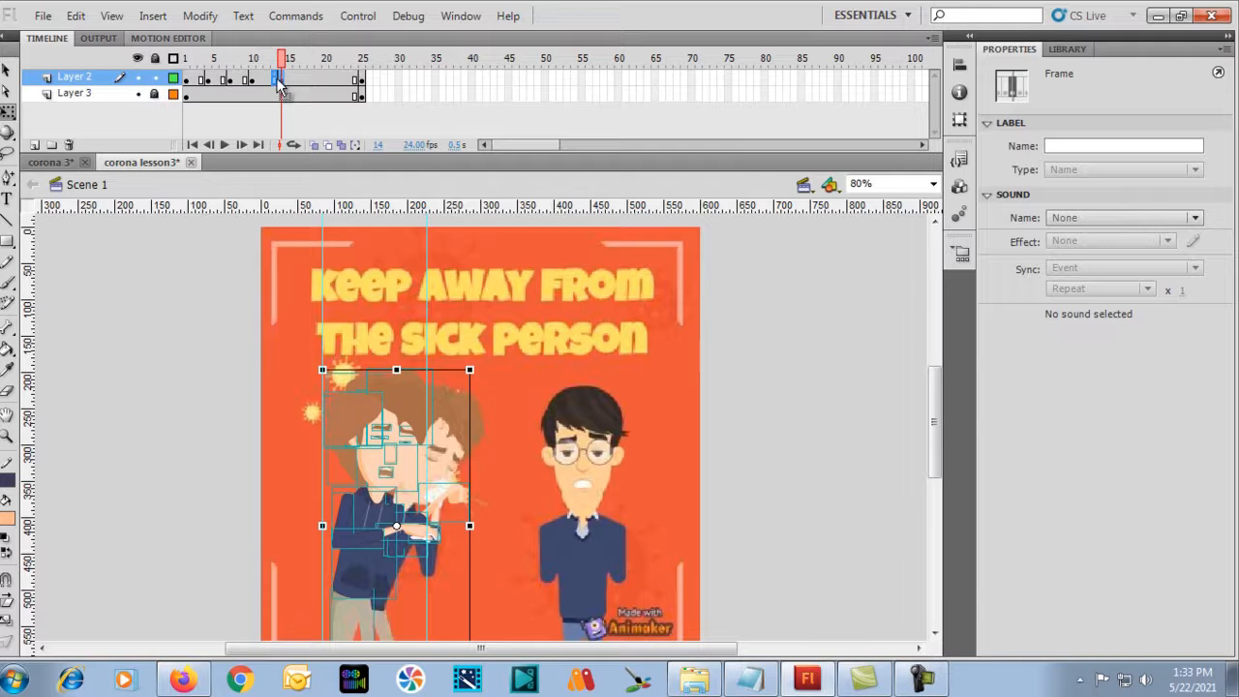
click(209, 85)
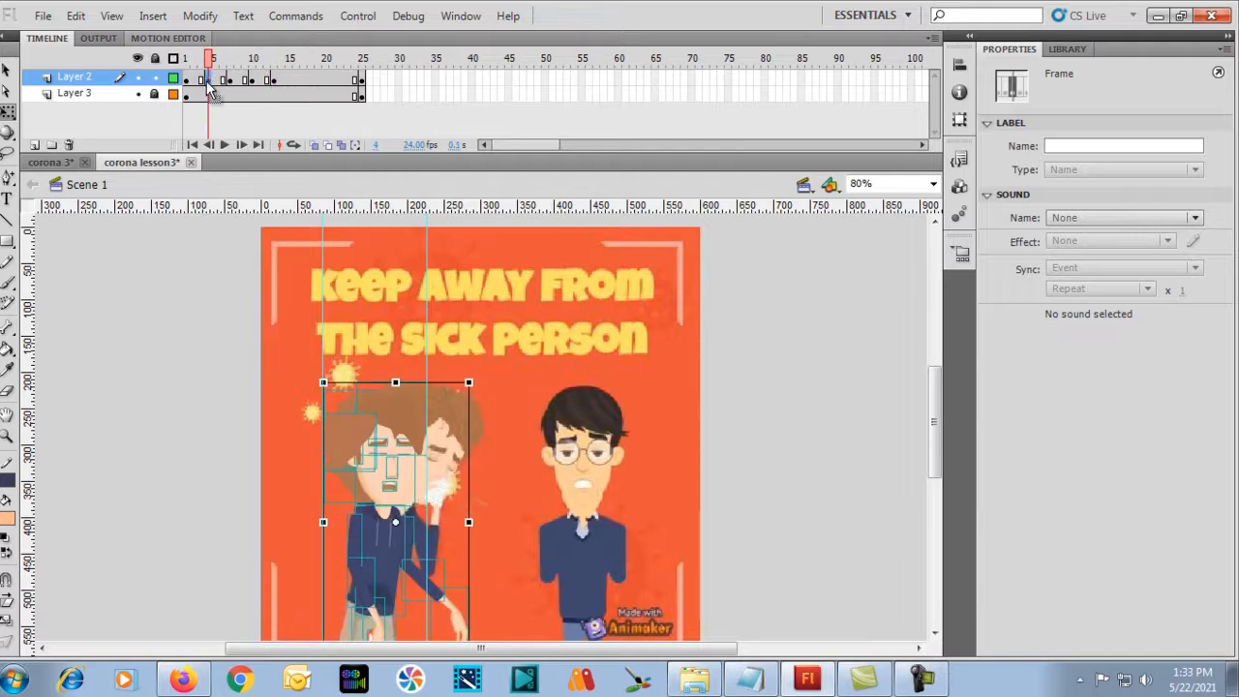
click(297, 86)
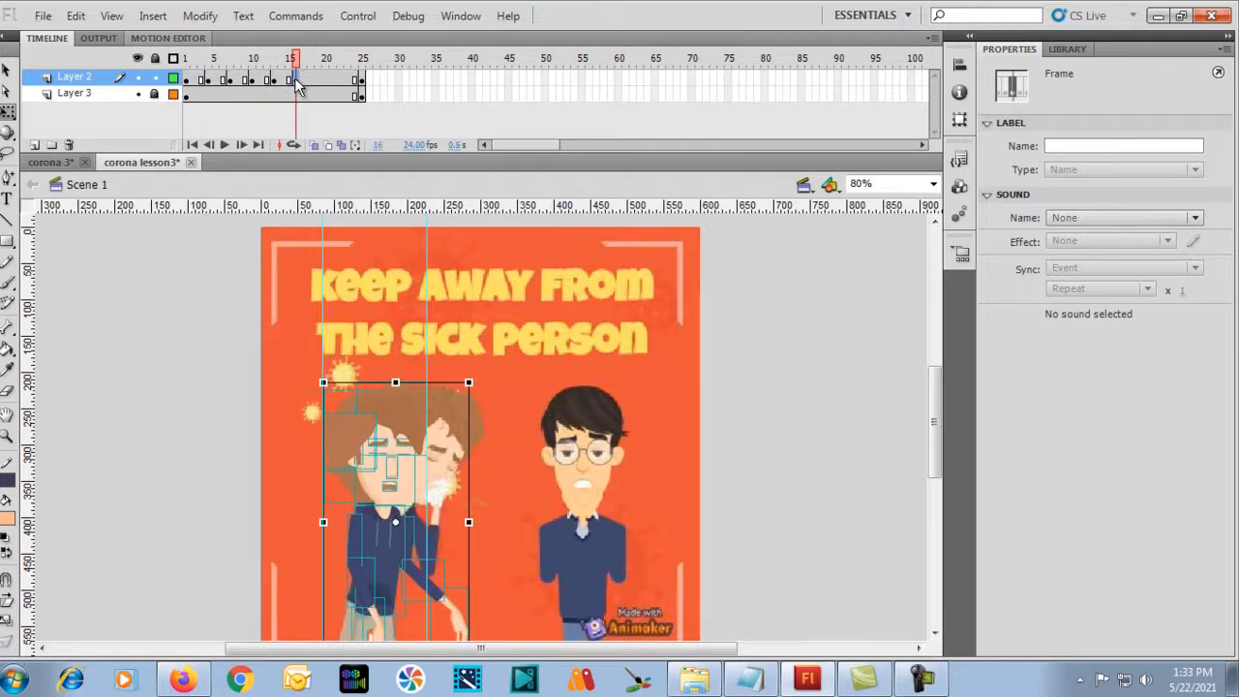
Duplicate the frame 1 standing pose onto frame 20 and play the animation to check the return movement.
click(209, 84)
click(186, 80)
click(247, 81)
click(325, 82)
drag(325, 83, 119, 81)
key(Return)
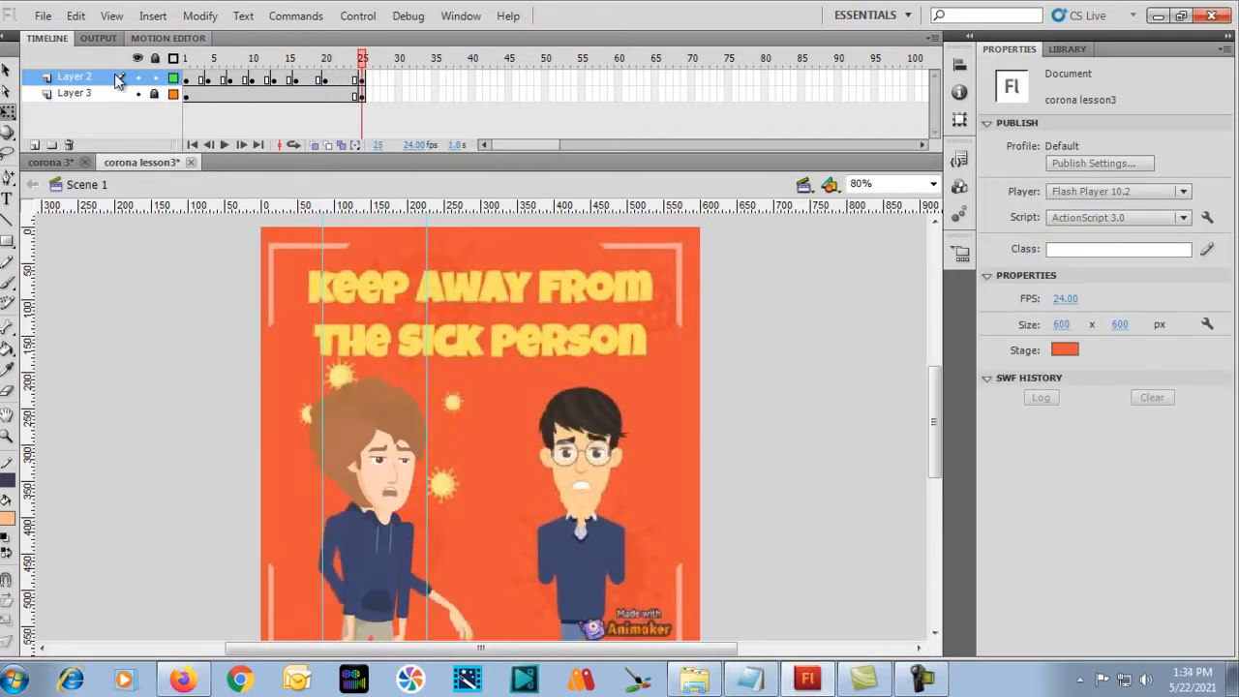
Unlock and delete the reference image layer, Layer 3, and play the remaining character animation from frame 1.
click(154, 93)
click(360, 81)
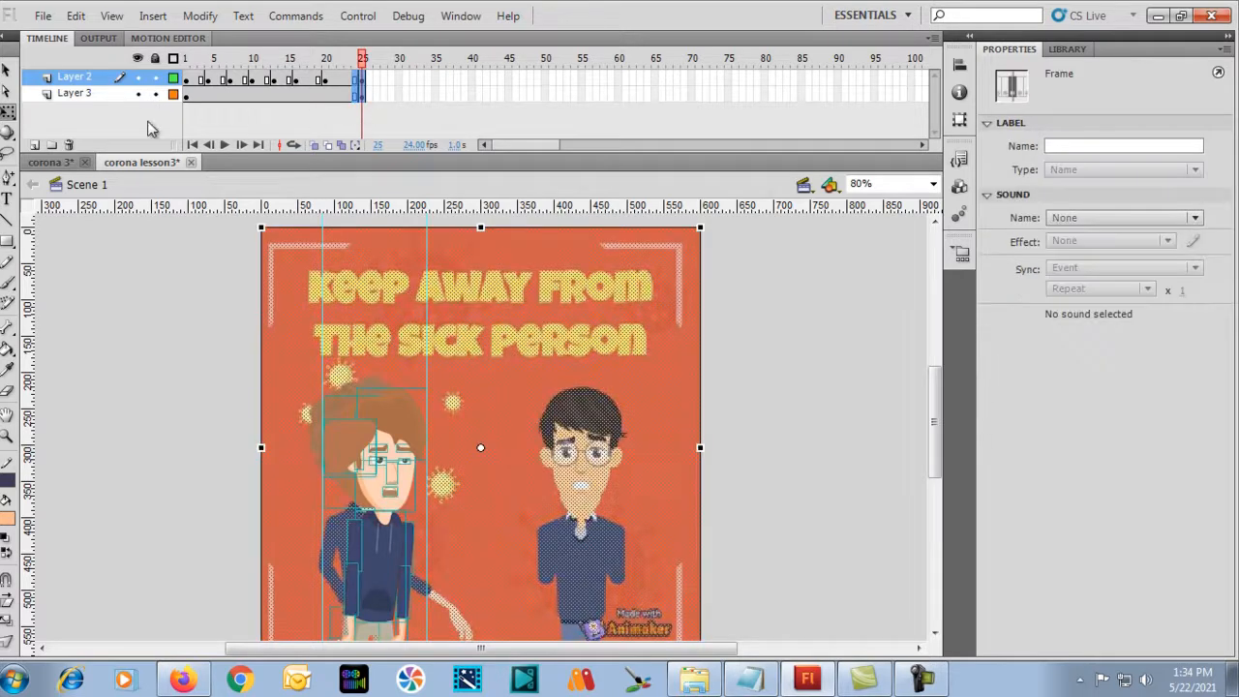
click(103, 96)
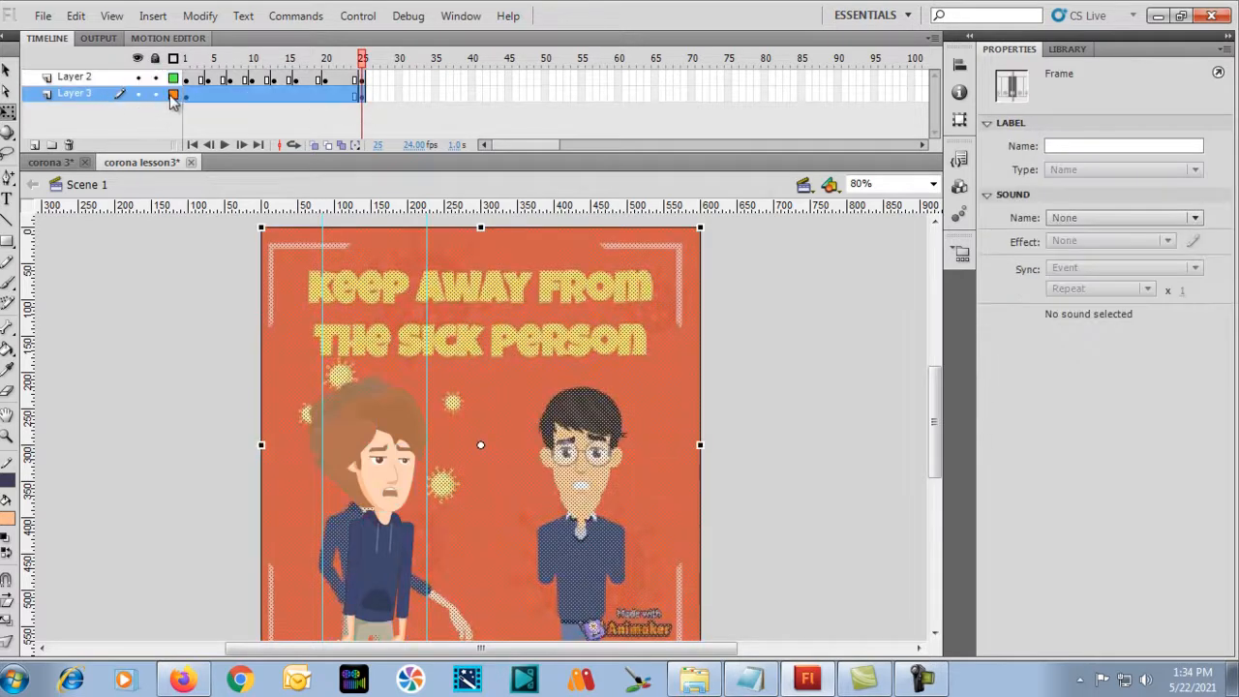
click(70, 146)
drag(360, 58, 165, 58)
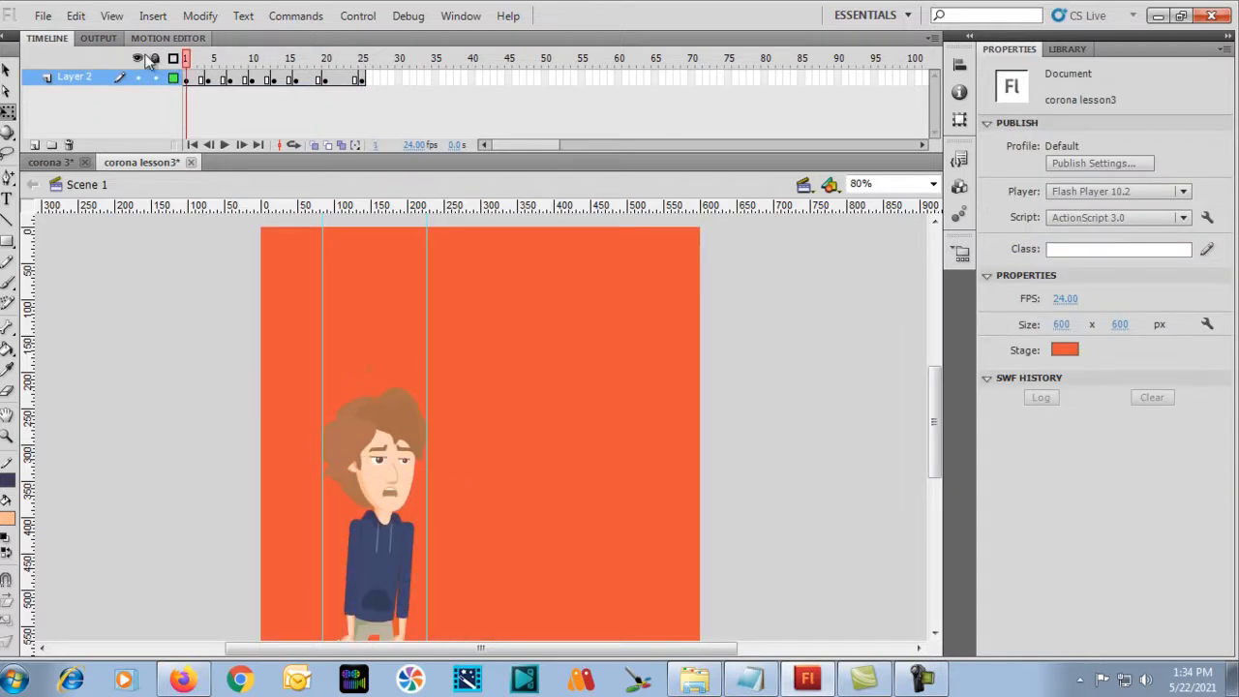
key(Return)
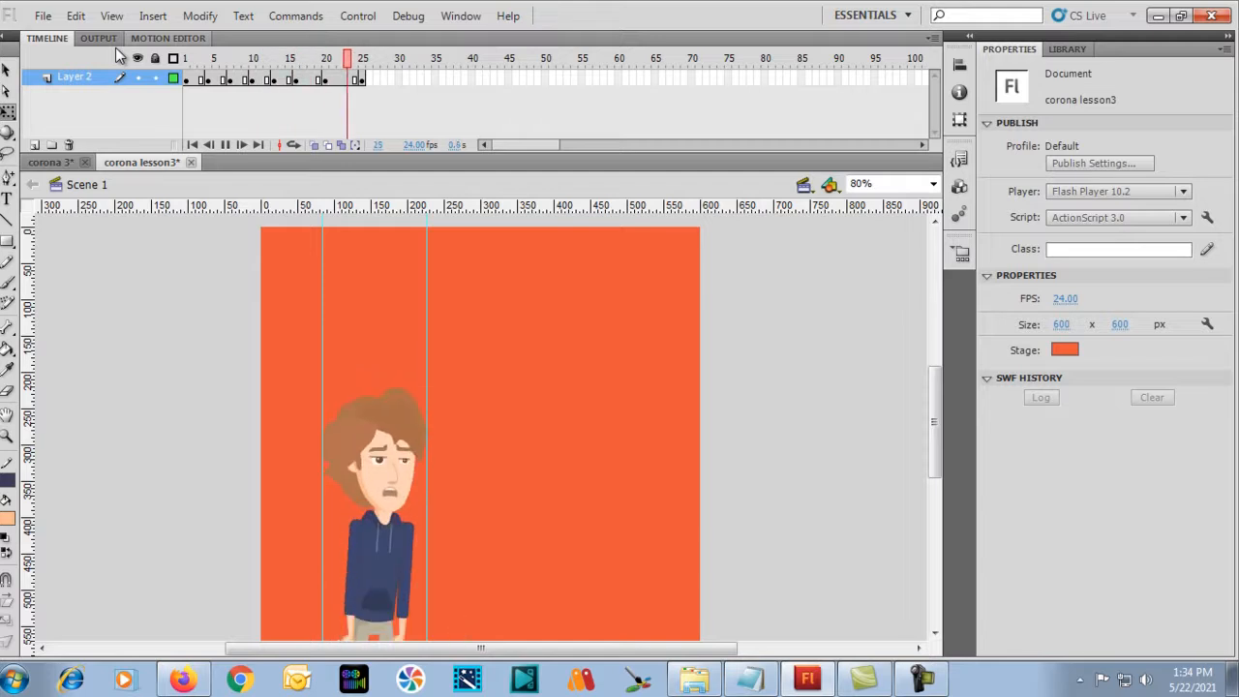
Switch to Camtasia Studio, play the reference clip from about 6 to 8 seconds to study the arm poses, and return to Flash.
key(alt+Tab)
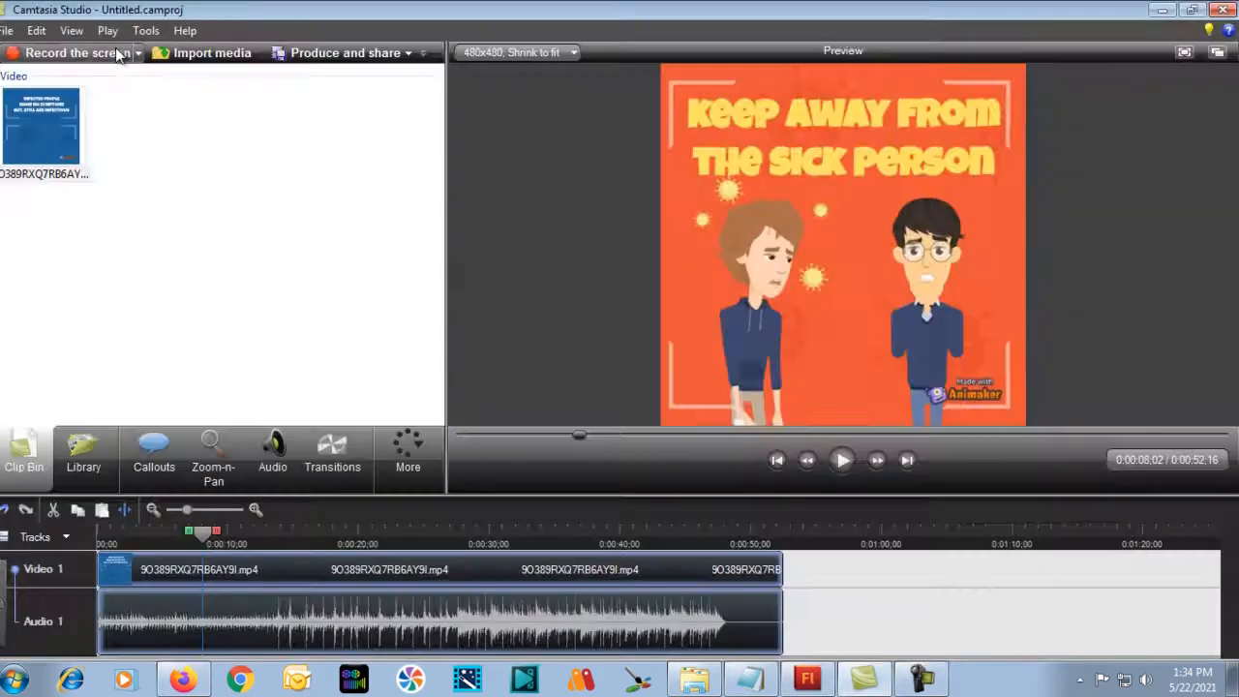
drag(580, 439, 561, 437)
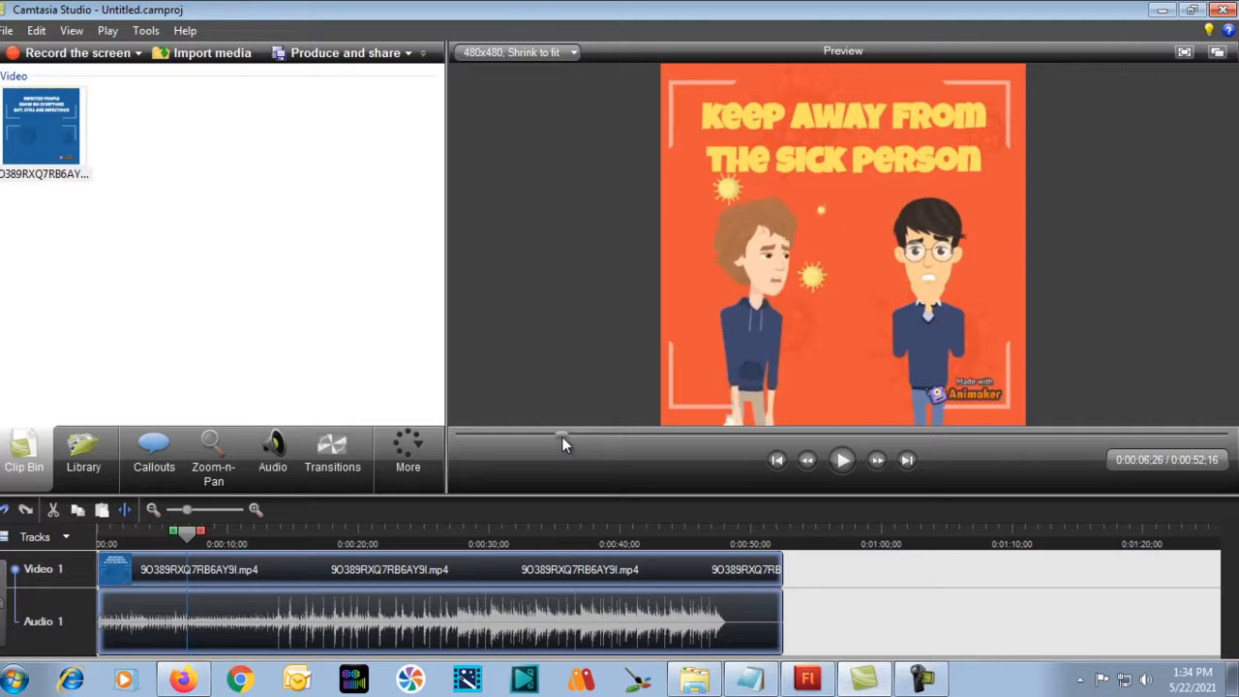
click(842, 461)
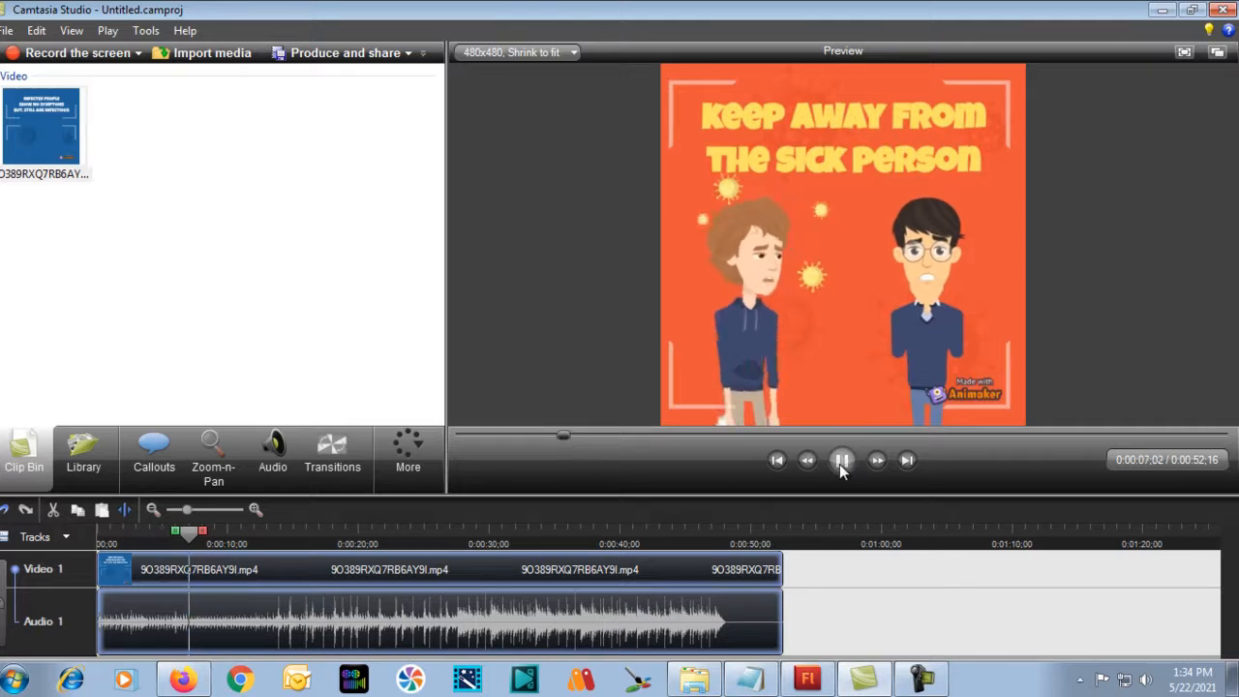
click(841, 461)
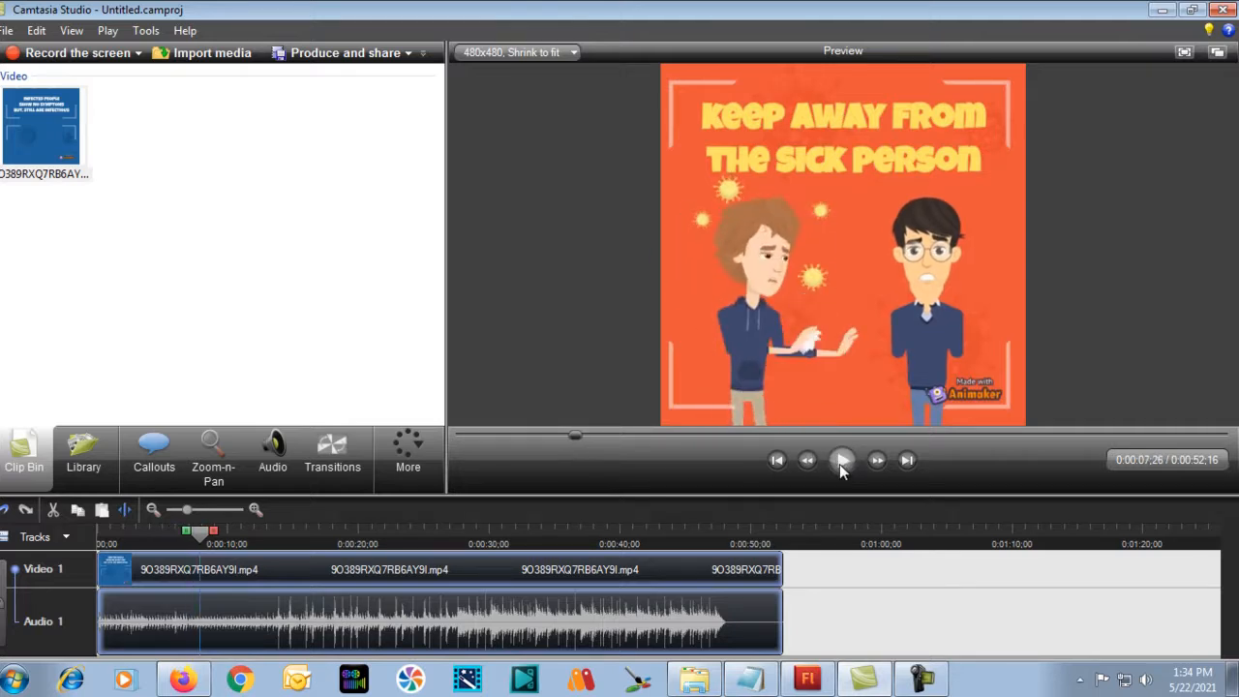
click(842, 461)
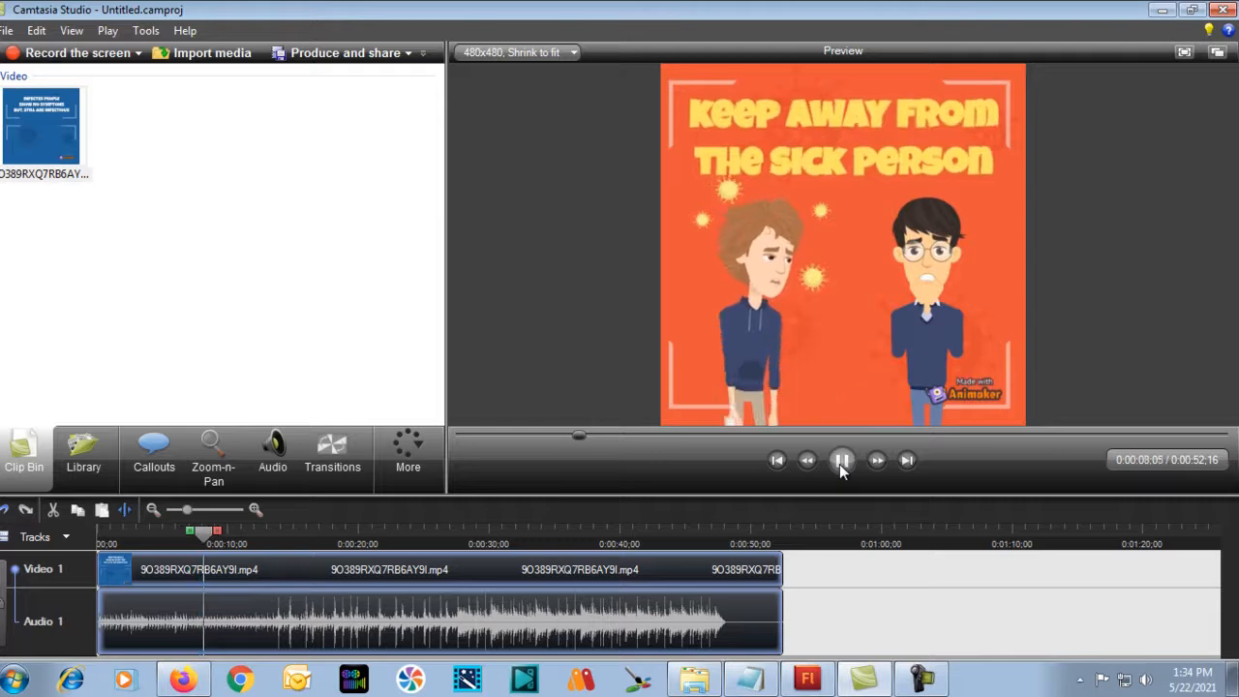
click(842, 462)
click(795, 683)
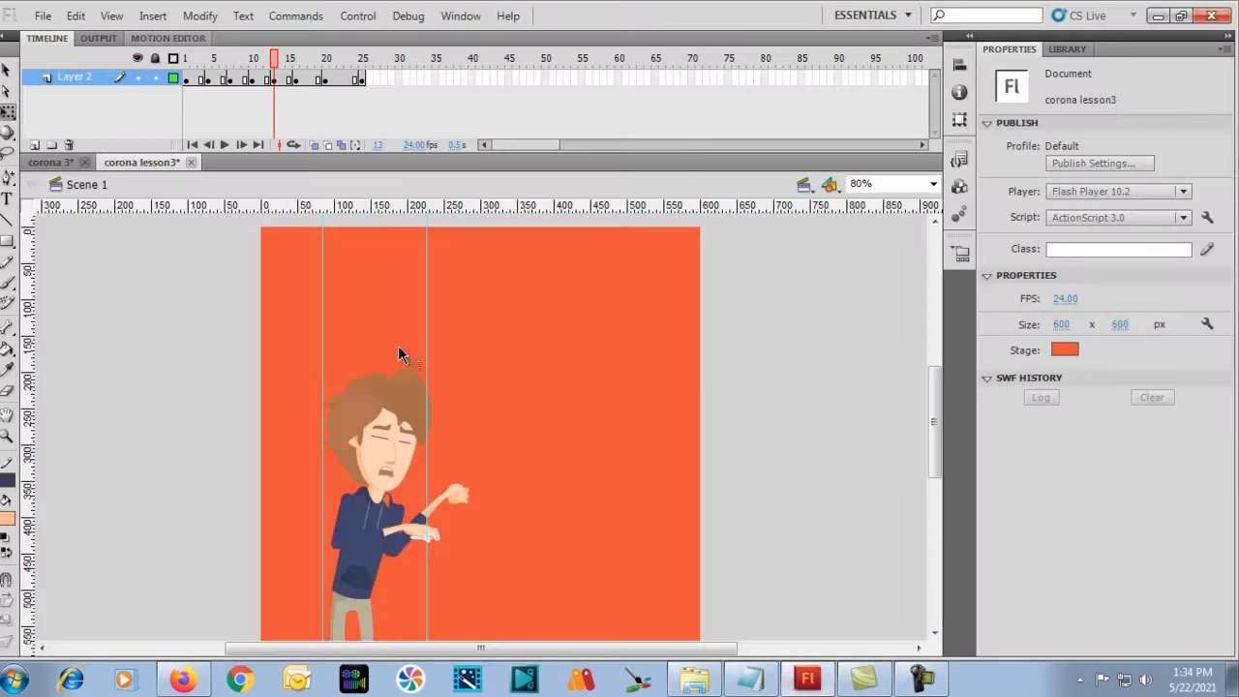
Shift the keyframes at frames 16, 20 and 25 seven frames along the timeline to frames 23, 27 and 32.
click(229, 58)
drag(229, 58, 185, 59)
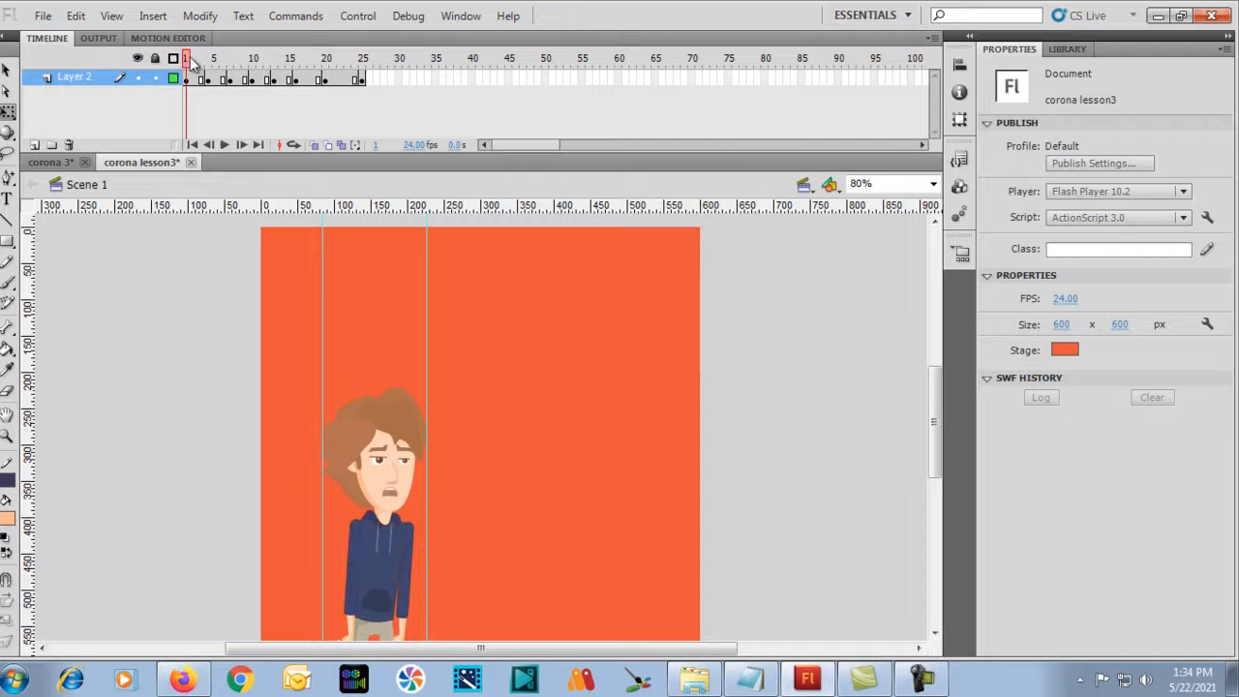
click(187, 79)
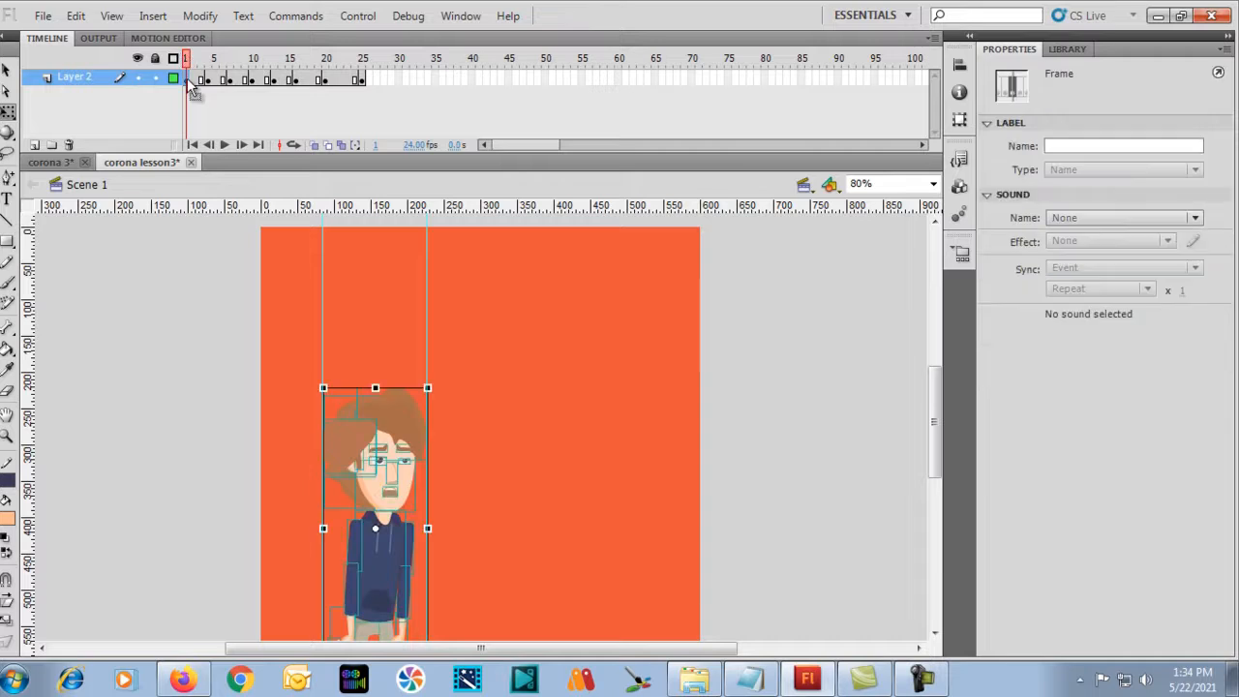
click(291, 80)
click(340, 81)
drag(340, 80, 298, 80)
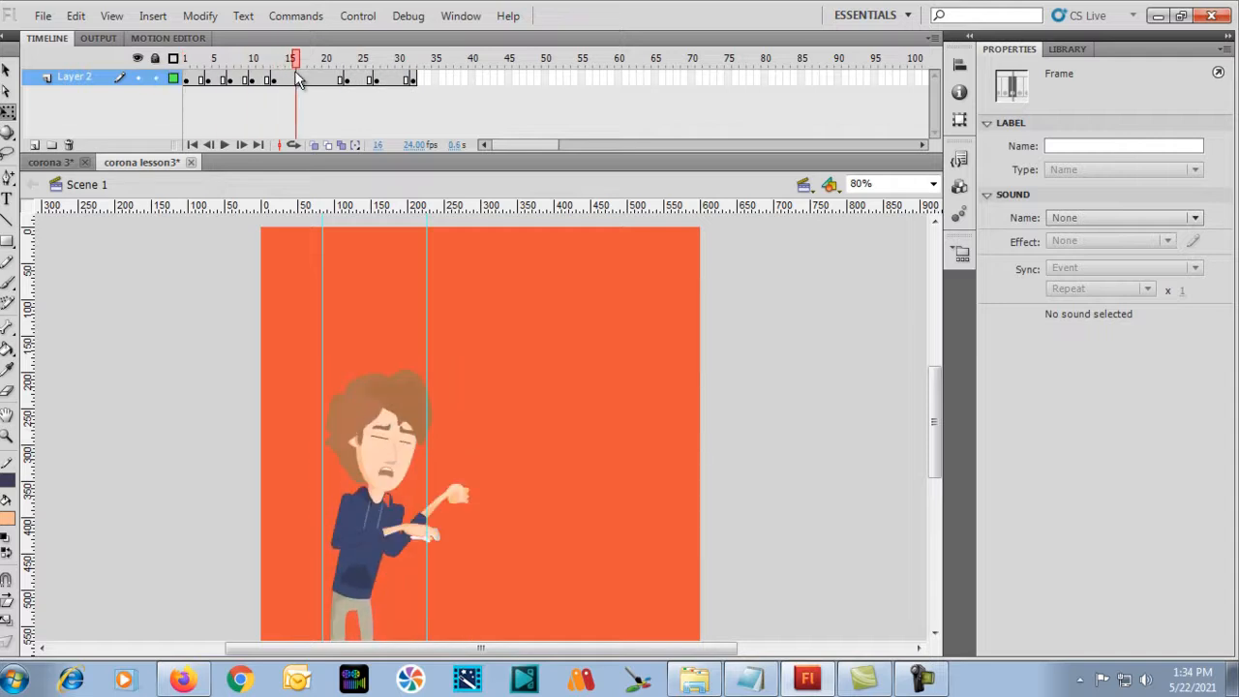
Duplicate the frame 1 standing pose onto frame 17 of Layer 2.
click(187, 80)
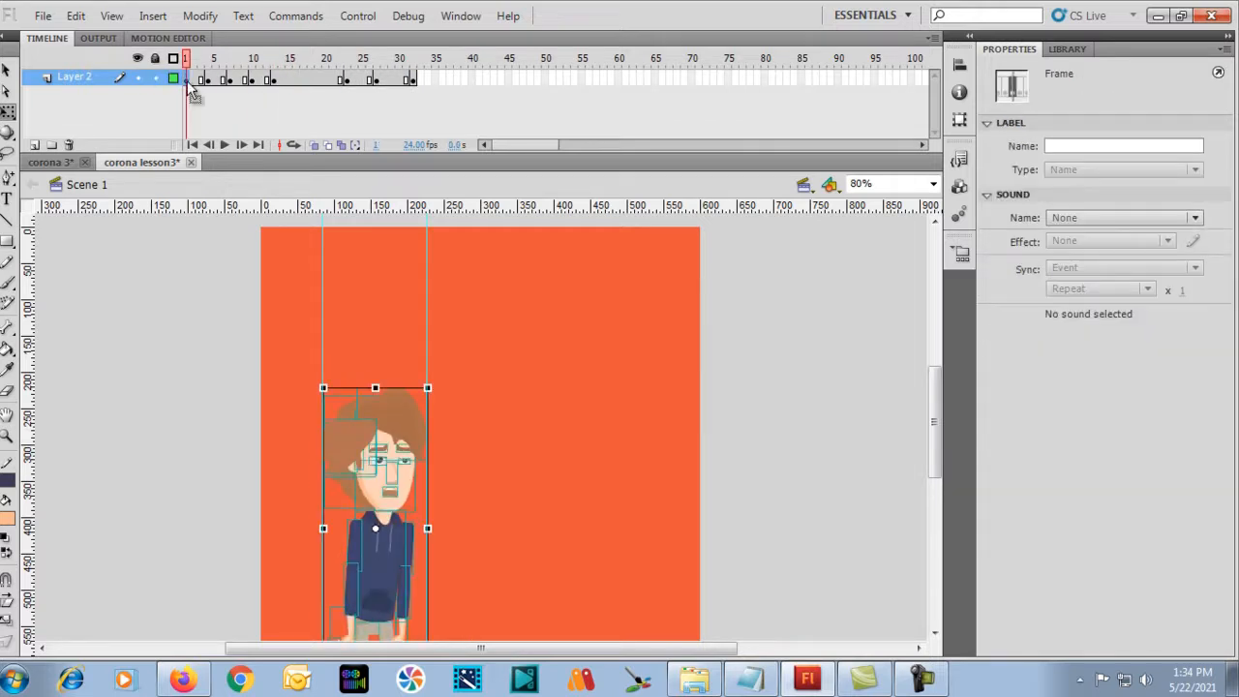
click(306, 85)
click(193, 320)
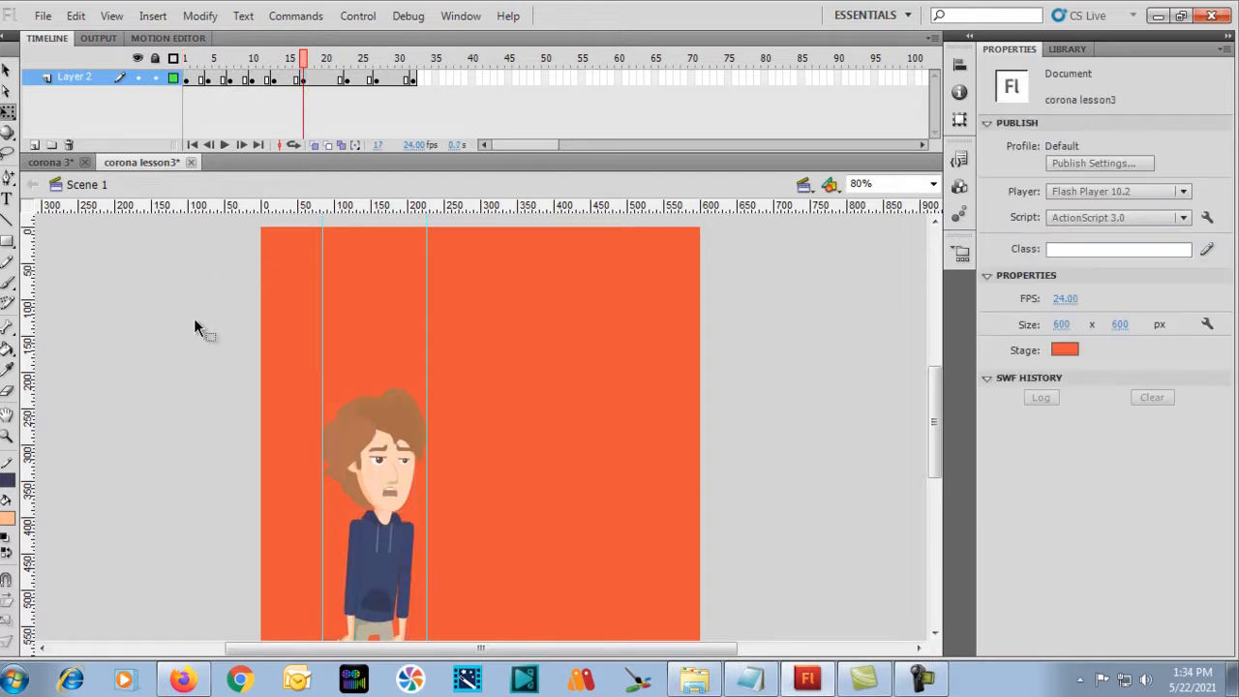
Try to swing the whole tissue-holding arm forward about the shoulder on frame 17.
key(ctrl+=)
scroll(242, 344, down, 3)
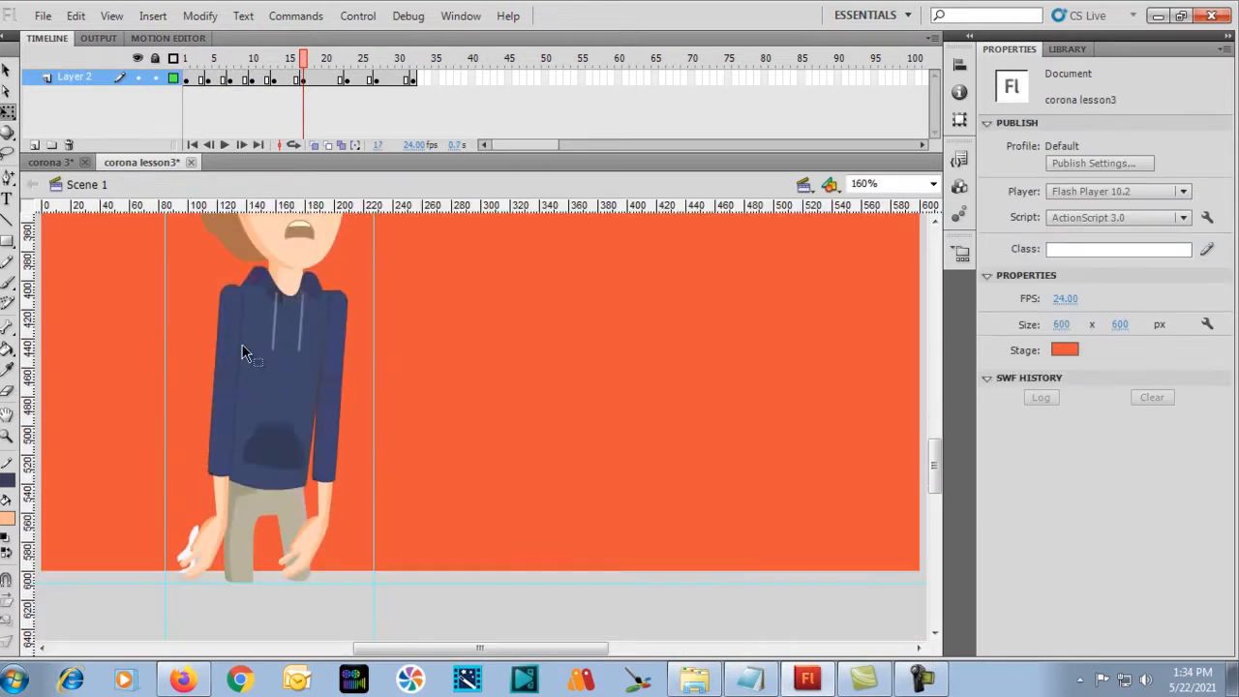
click(220, 497)
shift+click(215, 416)
shift+click(228, 353)
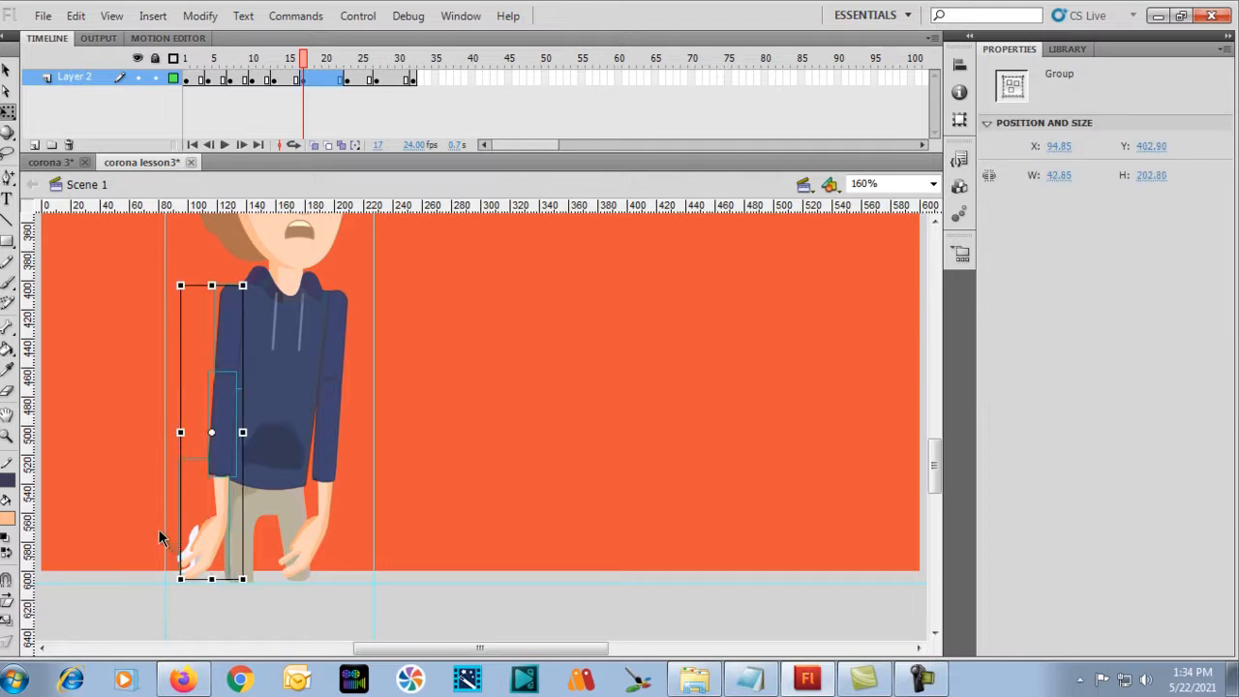
shift+click(189, 575)
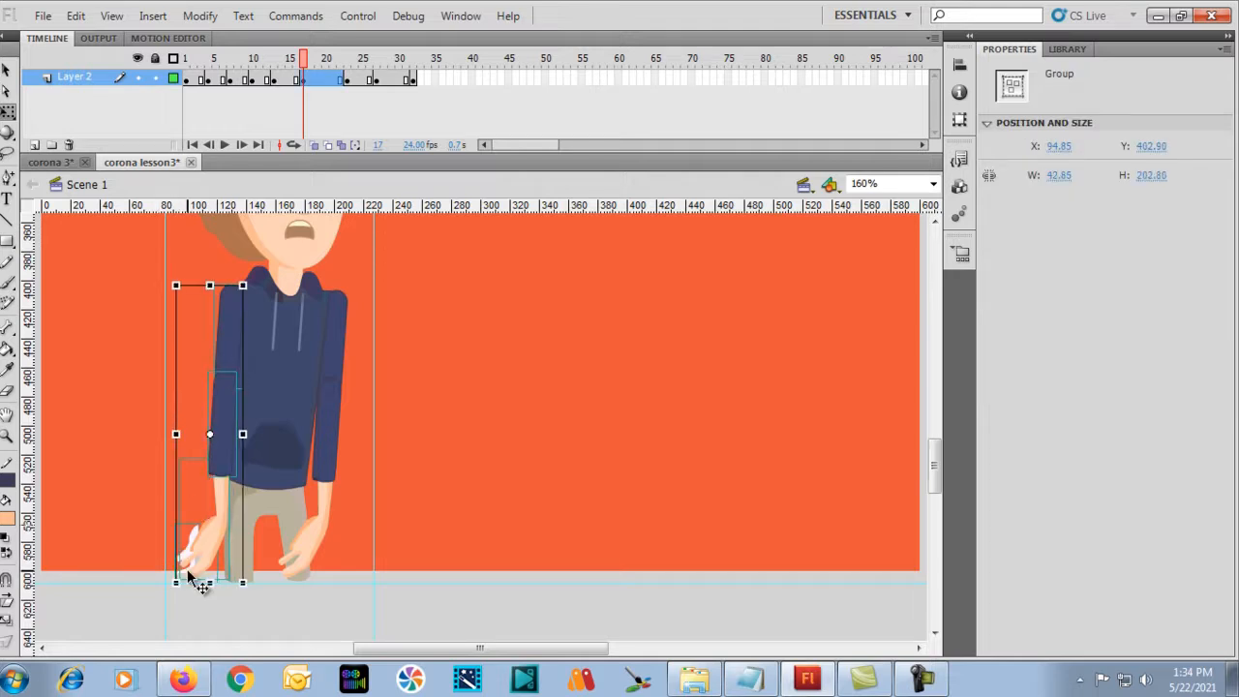
shift+click(299, 559)
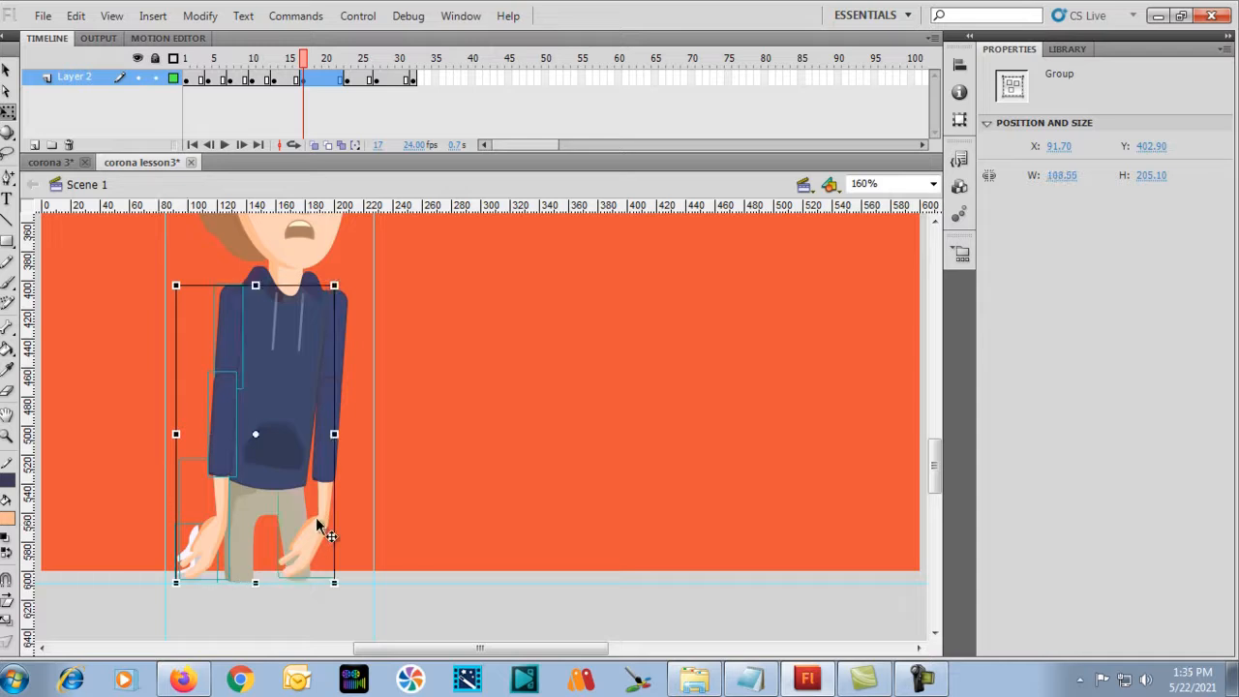
click(204, 541)
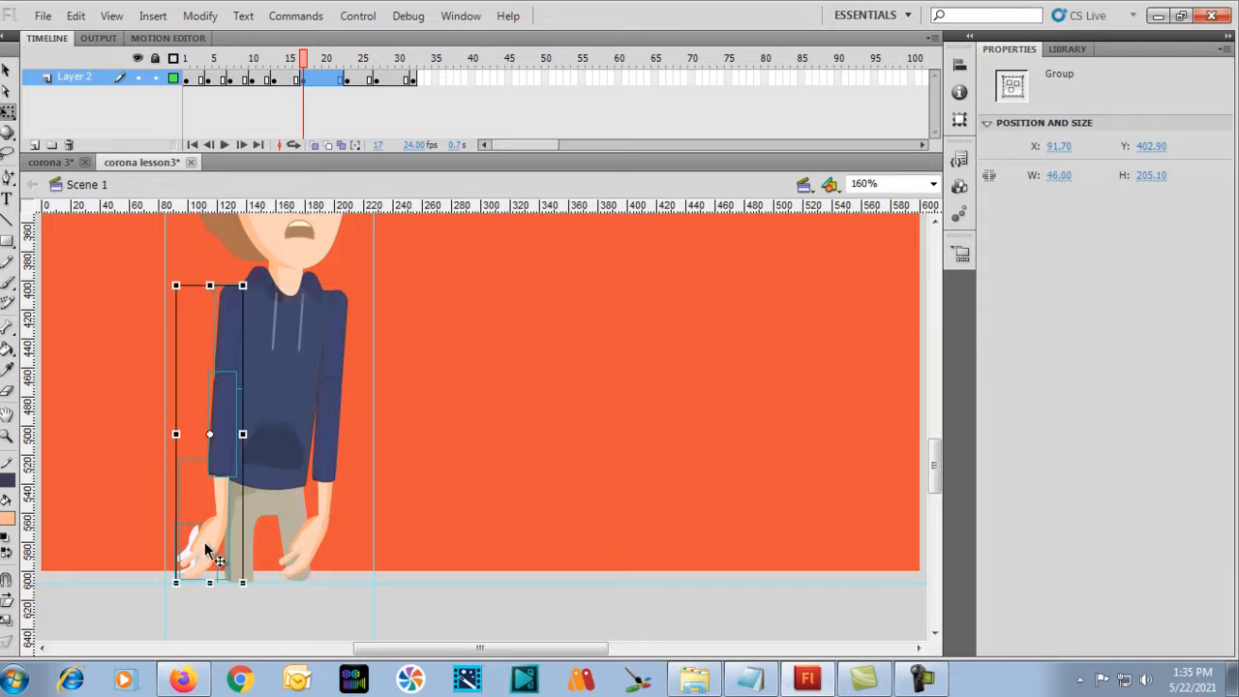
drag(210, 435, 231, 307)
drag(248, 589, 452, 442)
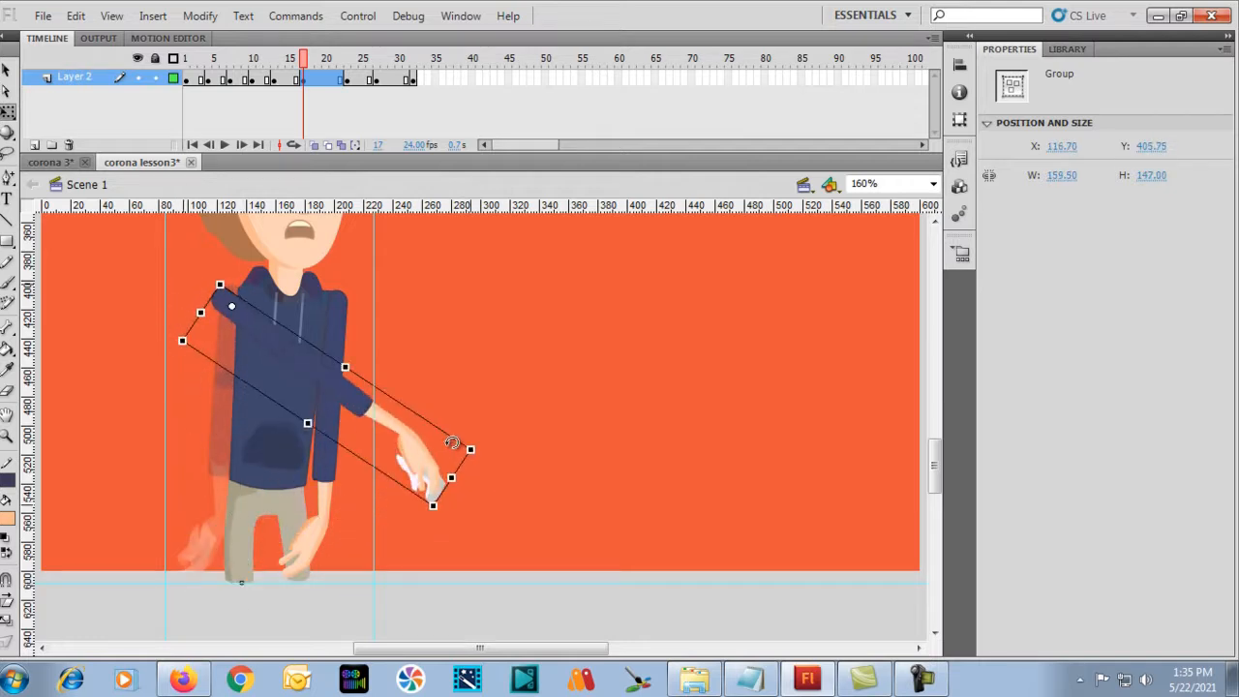
key(ctrl+z)
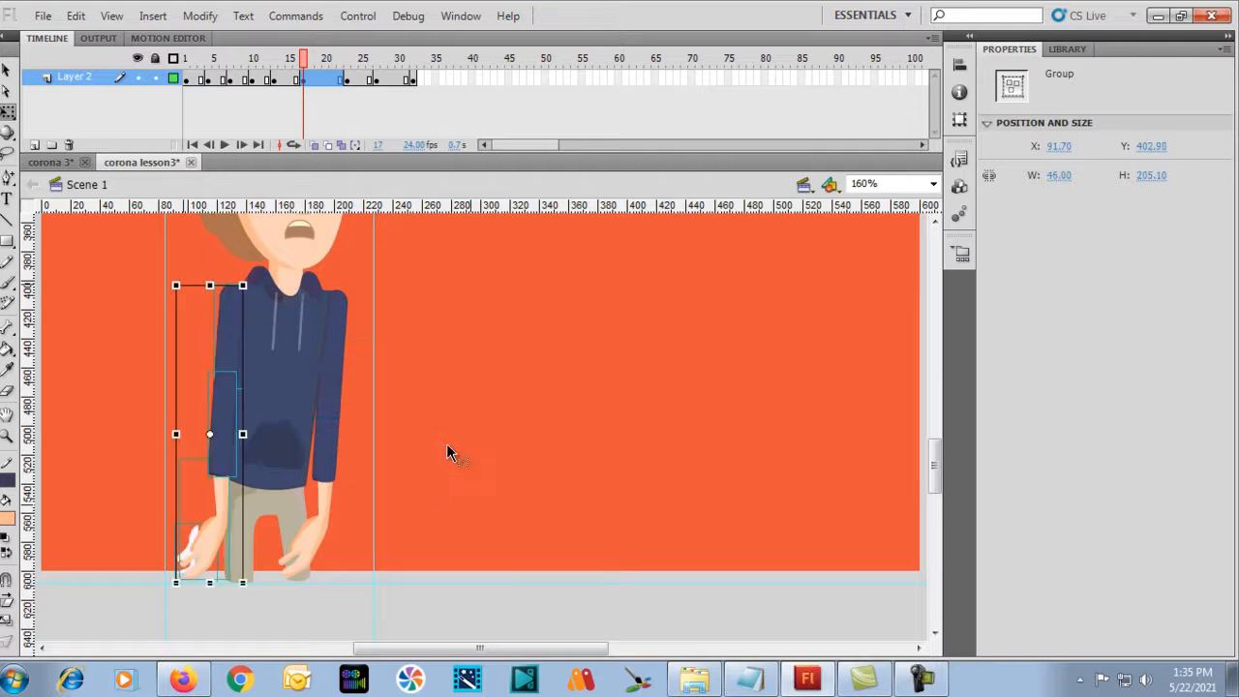
click(98, 454)
Rotate the tissue-holding forearm and hand about the elbow on frame 17 so they reach forward across the body.
click(203, 576)
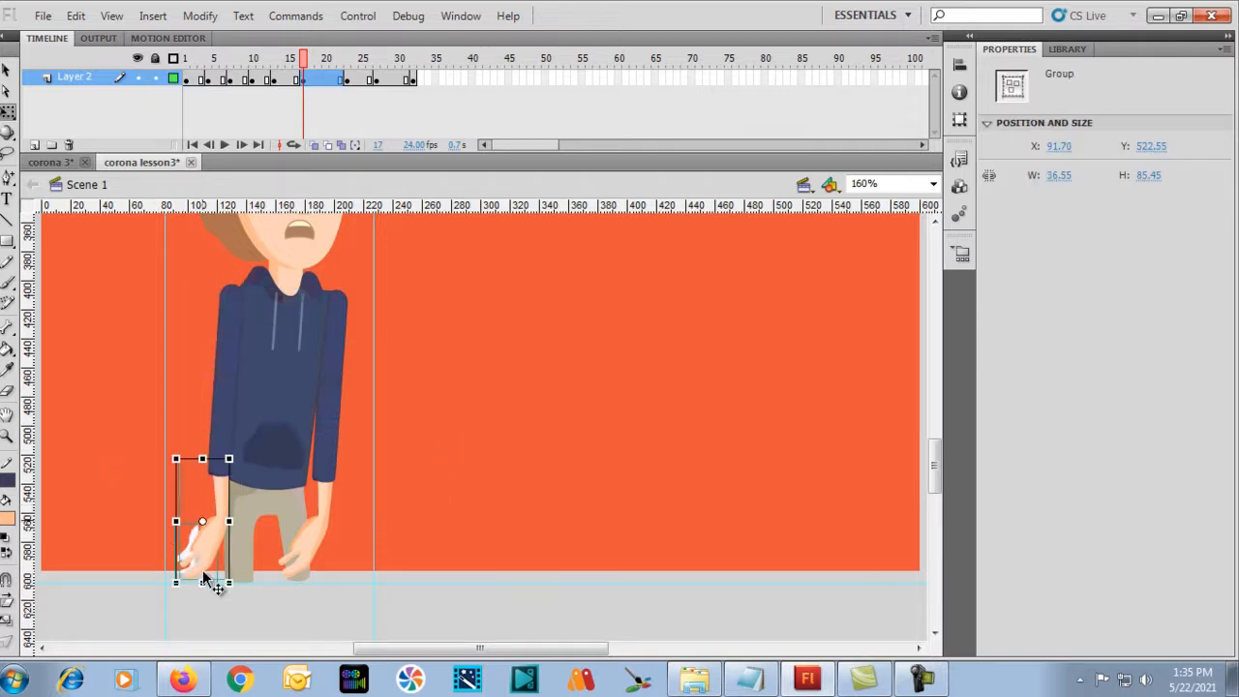
shift+click(215, 464)
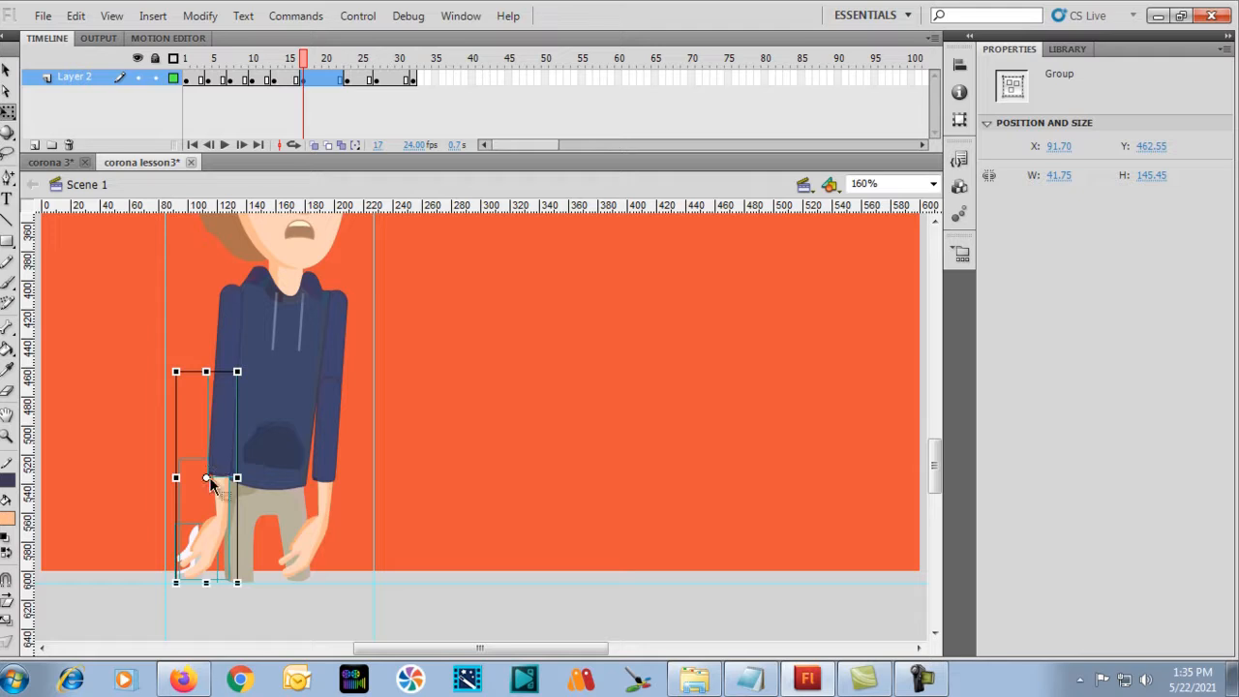
drag(241, 592, 424, 397)
Rotate the other forearm and hand about the elbow on frame 17 so they stretch out forward, nearly horizontal.
click(304, 544)
click(301, 476)
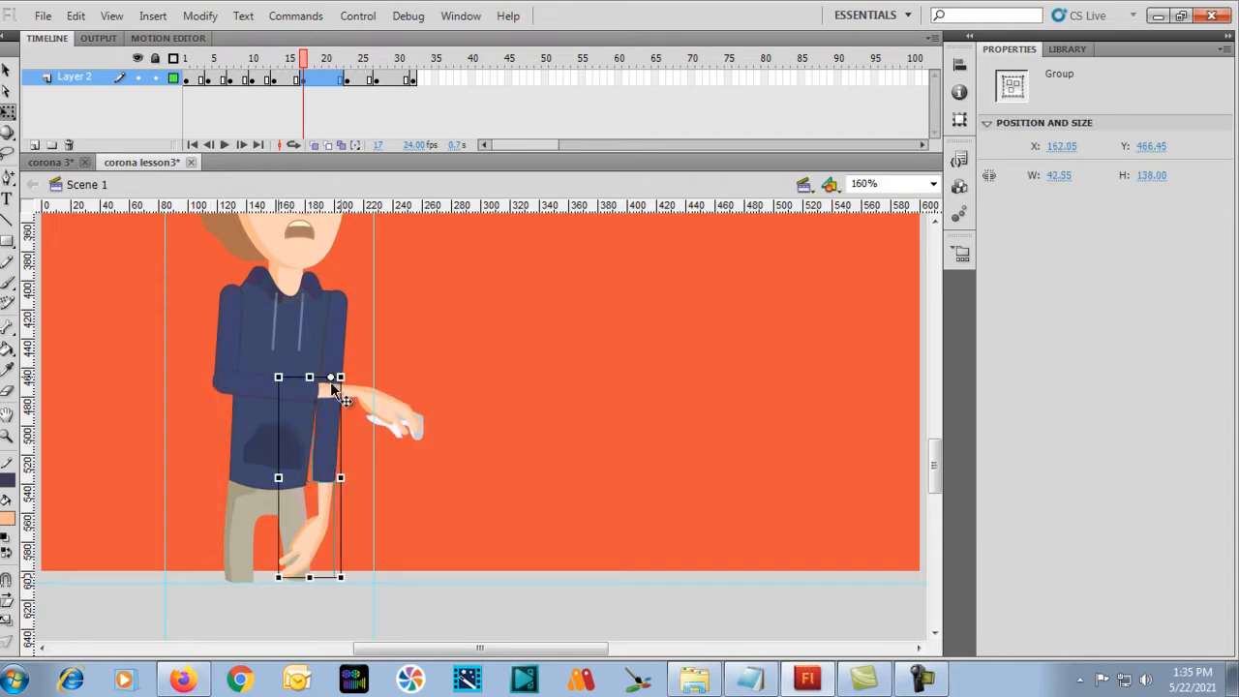
drag(339, 583, 482, 356)
scroll(482, 356, up, 3)
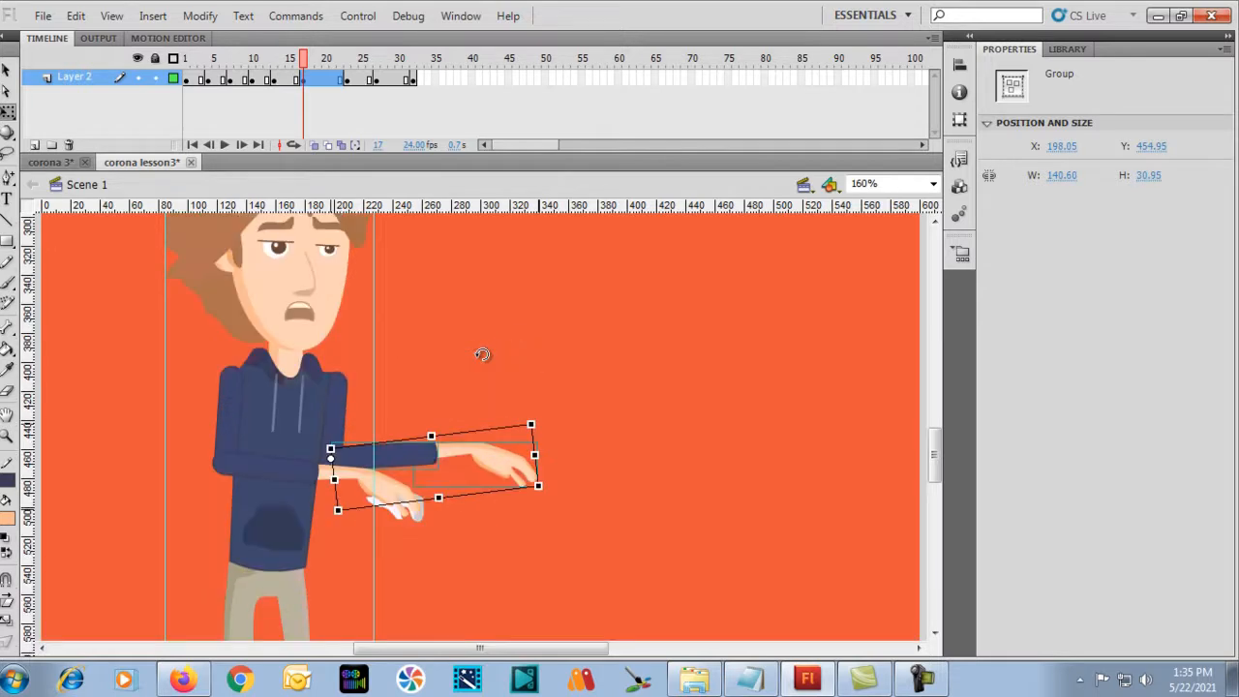
Switch to Camtasia Studio, review the reference clip's arm poses between about 9 and 10 seconds, and return to Flash.
key(alt+Tab)
drag(588, 436, 600, 439)
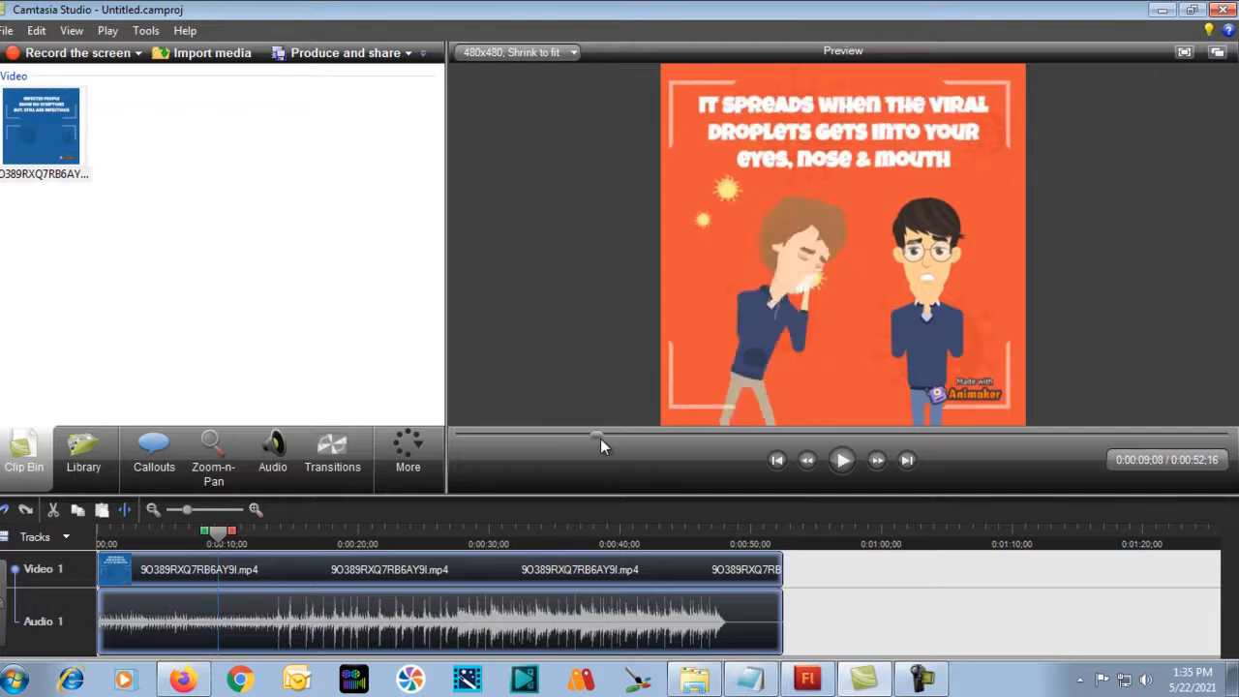
click(842, 462)
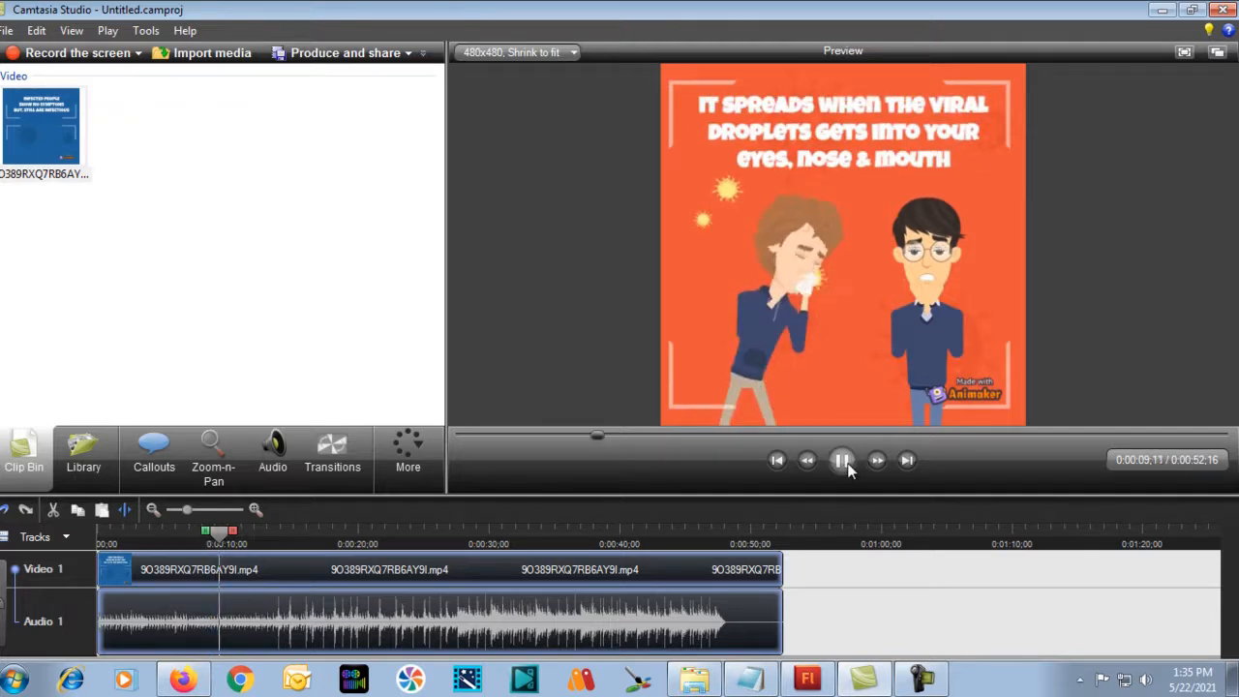
click(843, 463)
click(843, 464)
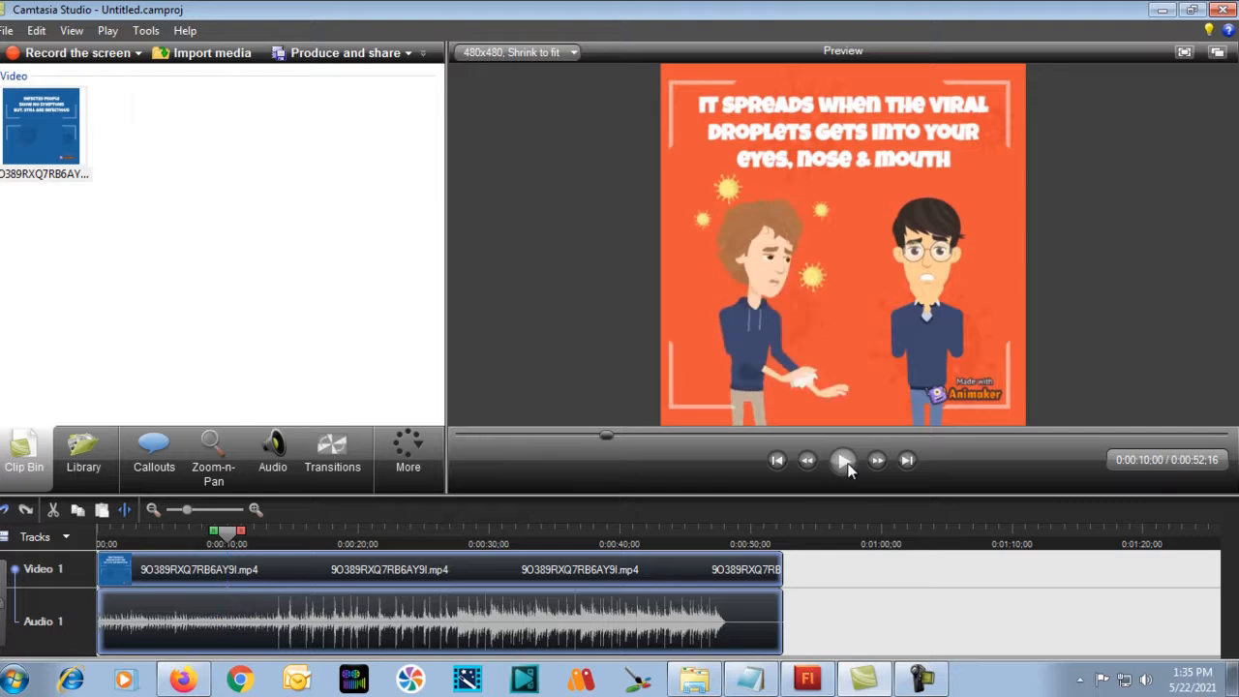
click(843, 464)
key(alt+Tab)
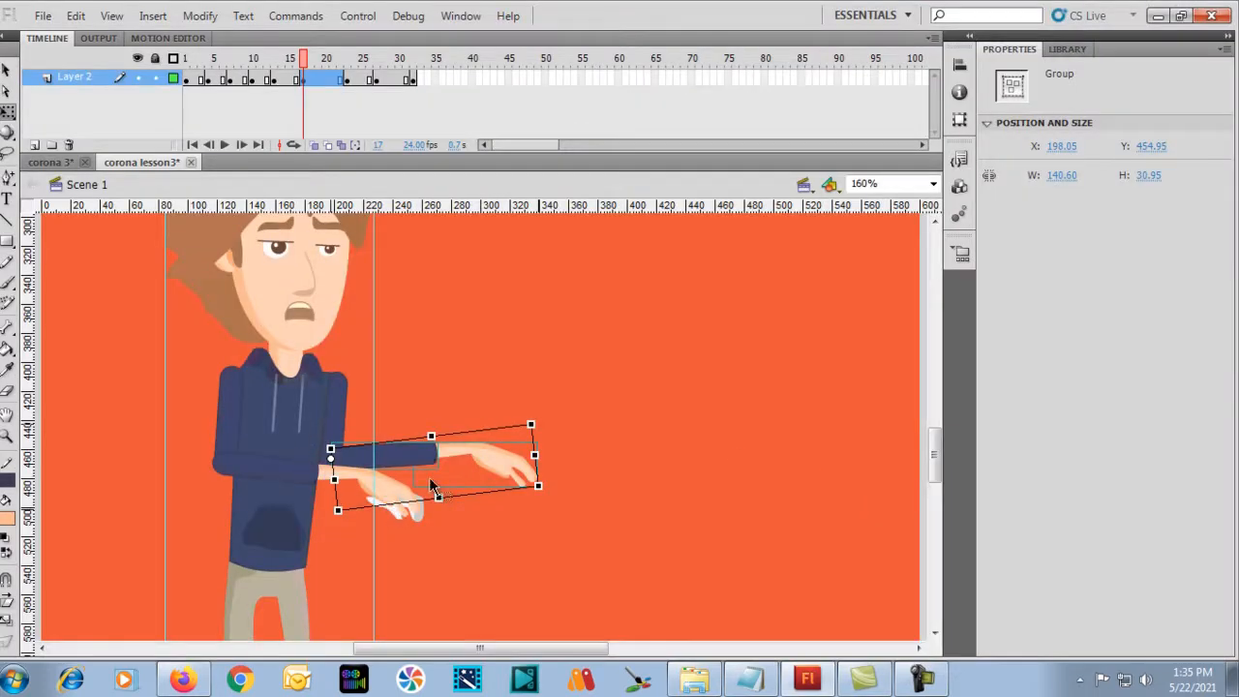
Rotate the stretched-out forearm and hand slightly downward about the elbow on frame 17 and play the animation from frame 1.
drag(542, 487, 540, 531)
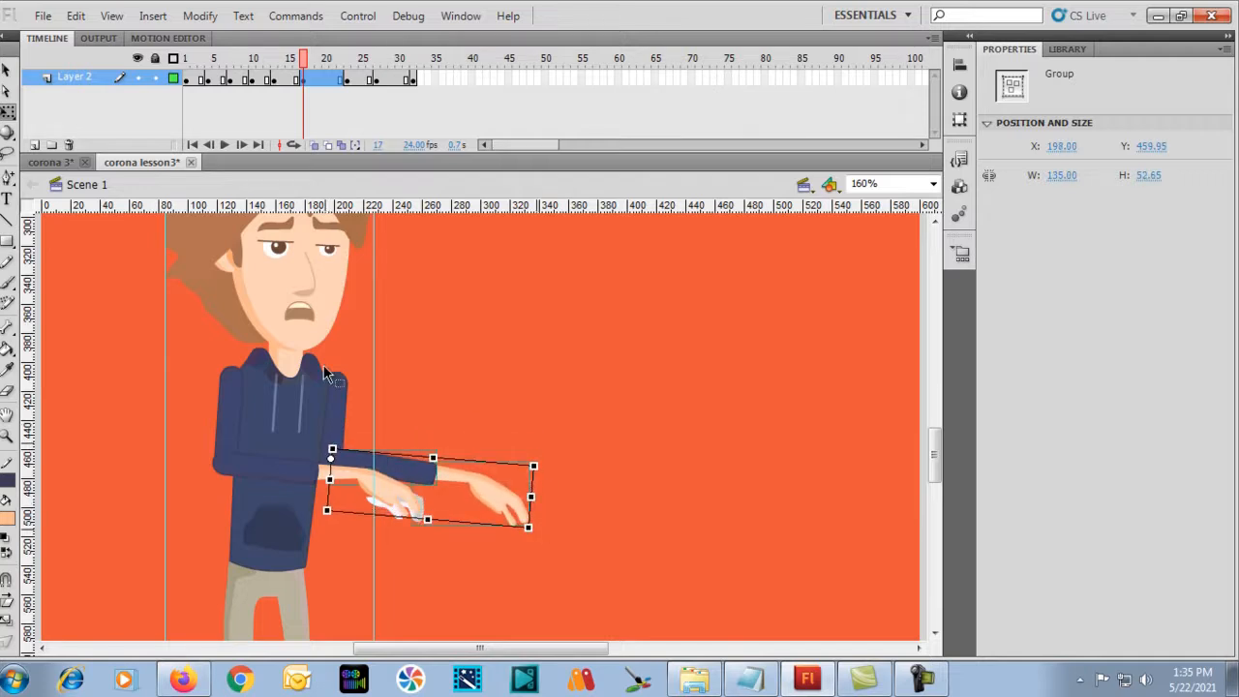
key(ctrl+minus)
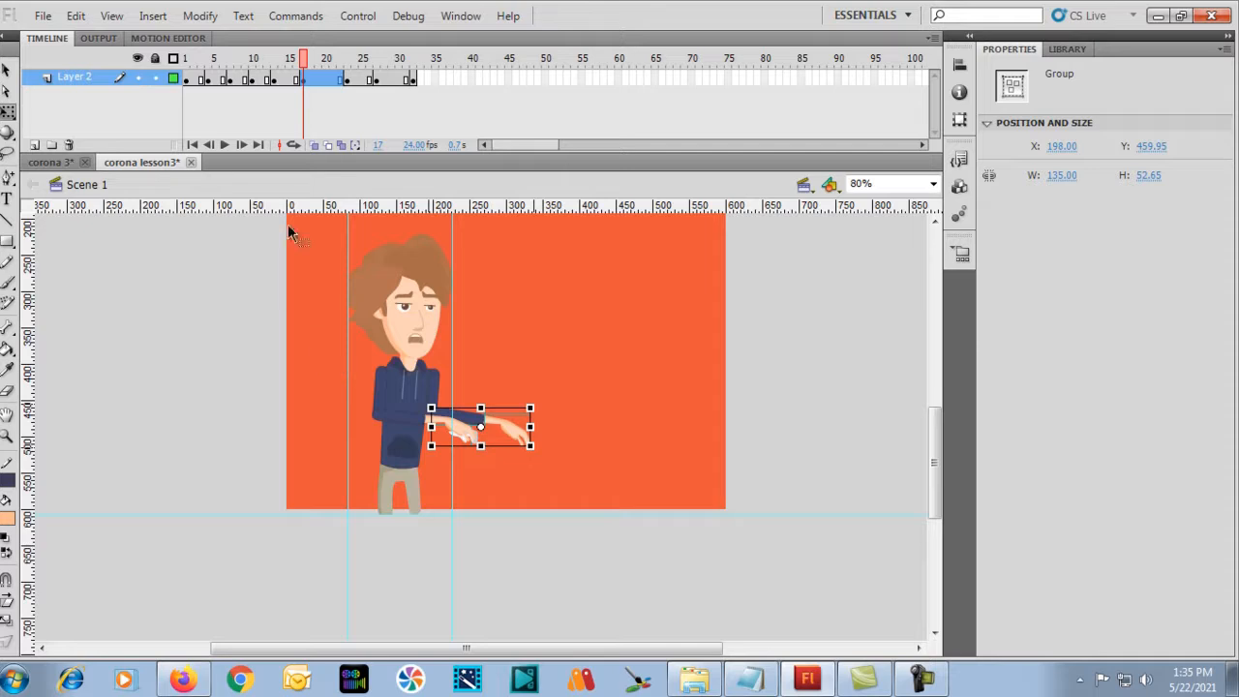
drag(304, 60, 145, 101)
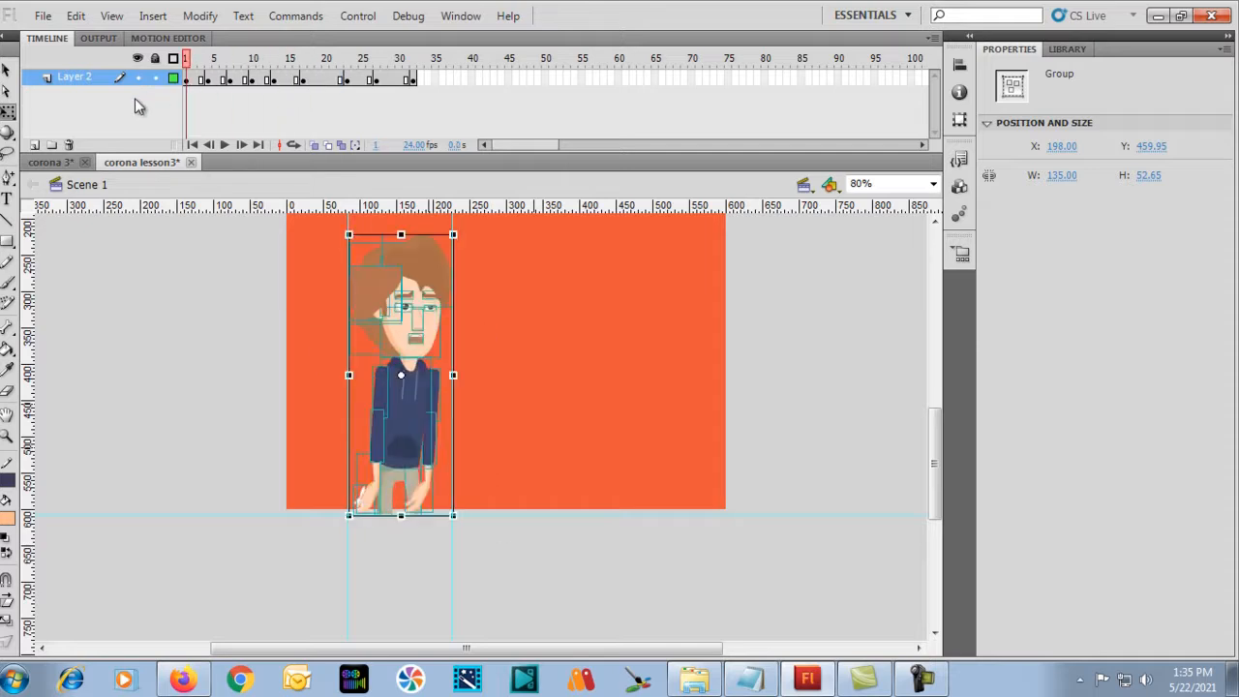
click(134, 99)
key(Return)
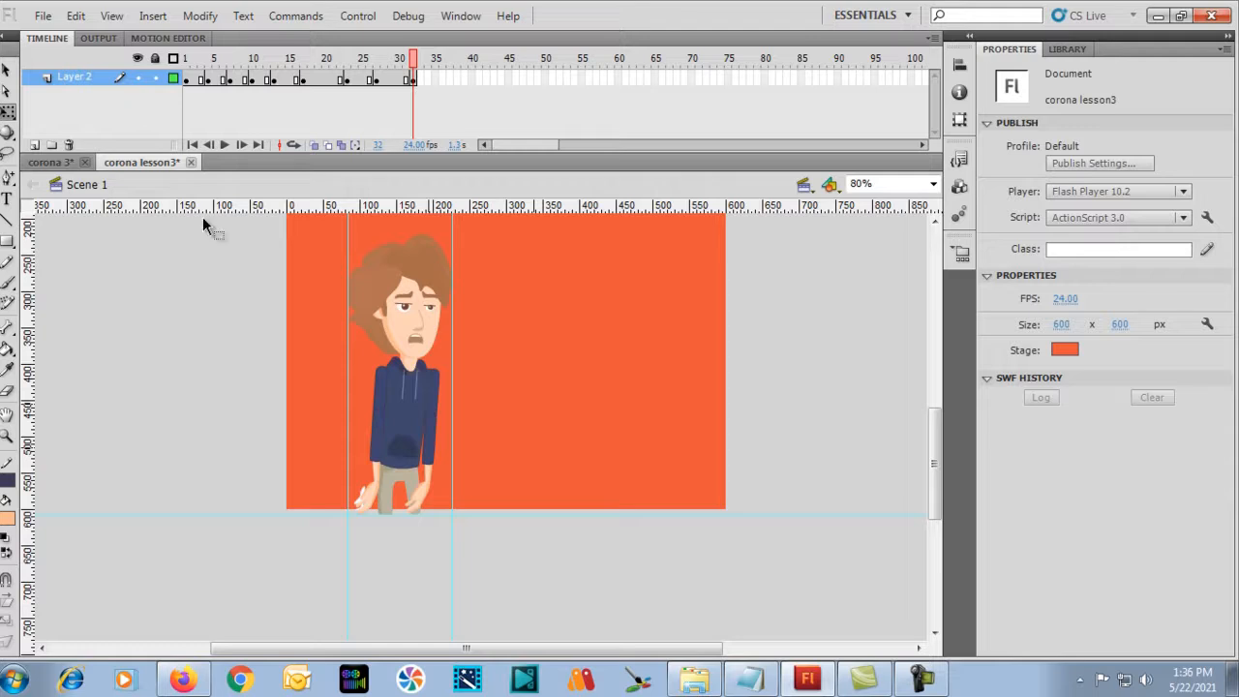
Duplicate the frame 17 keyframe with the arms-forward pose onto frame 20.
scroll(317, 340, up, 2)
drag(411, 58, 306, 71)
click(303, 79)
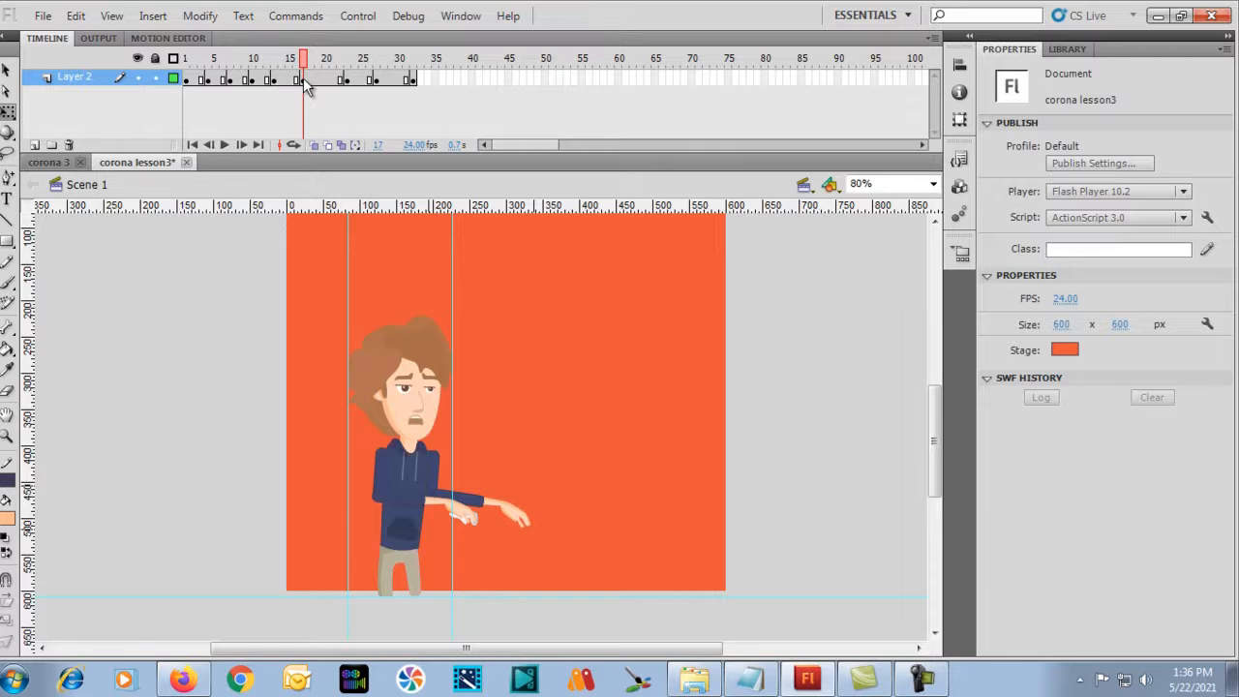
click(303, 79)
drag(305, 83, 327, 85)
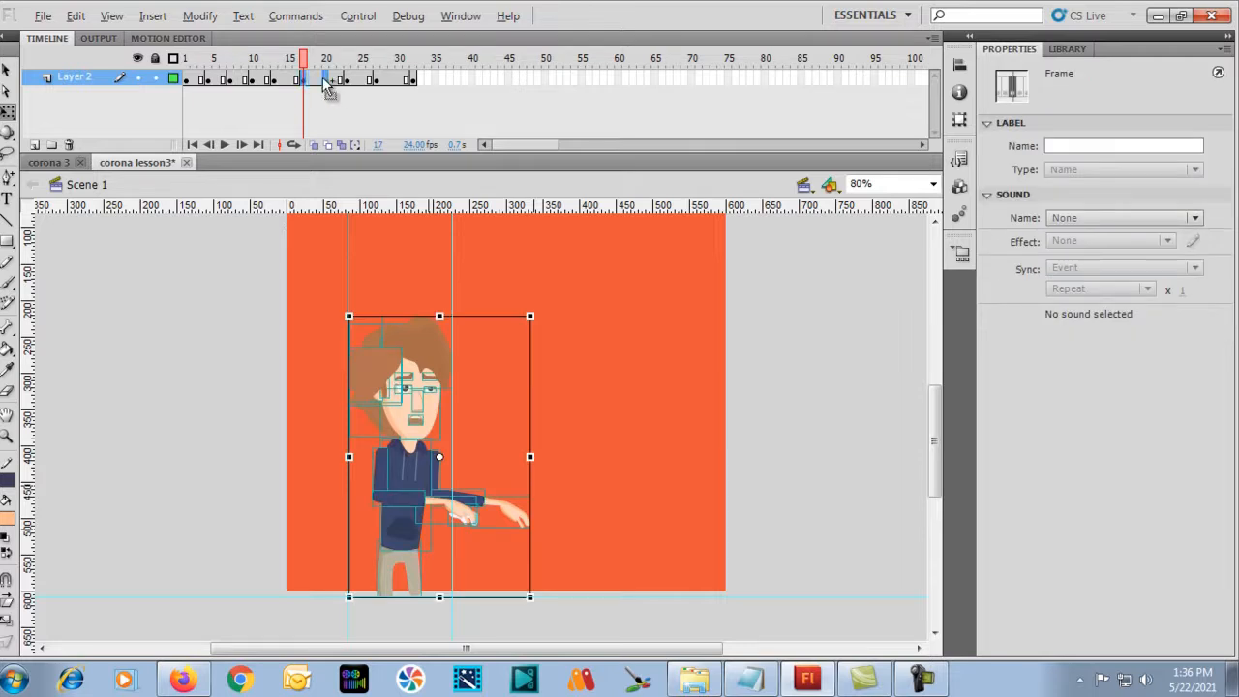
click(327, 82)
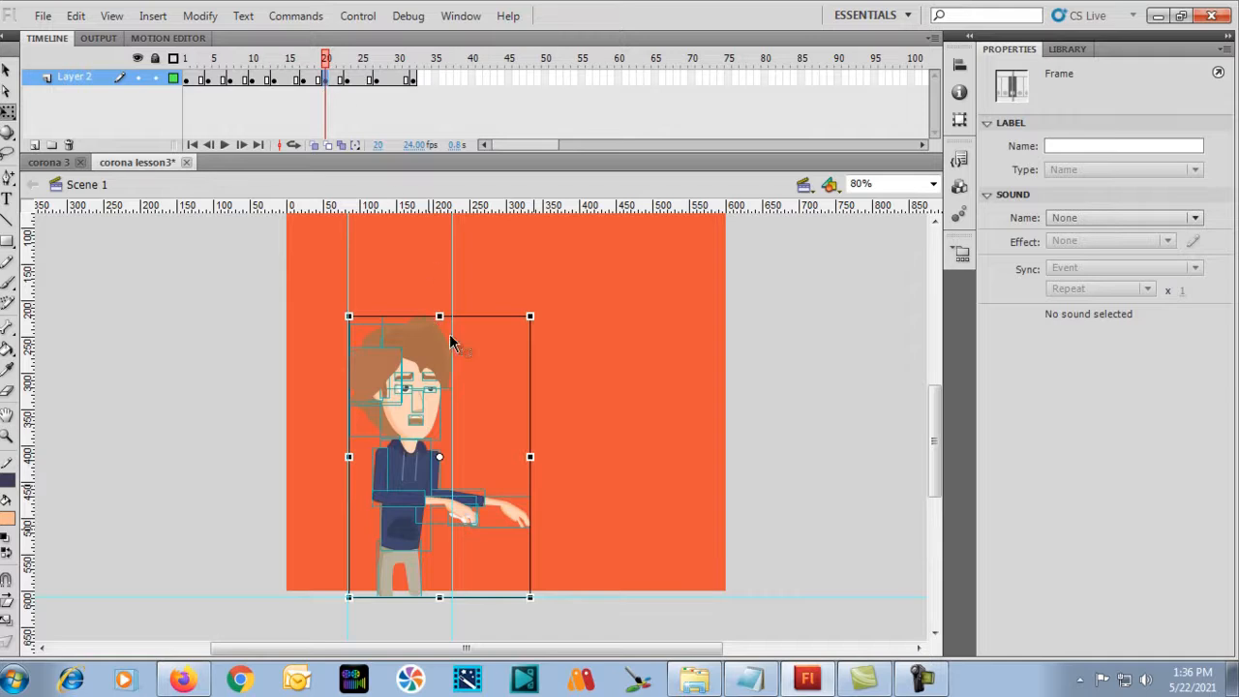
Rotate the tissue-holding forearm and hand downward about the elbow on frame 20 so they slope across the waist.
key(ctrl+equal)
click(386, 358)
click(225, 391)
click(402, 427)
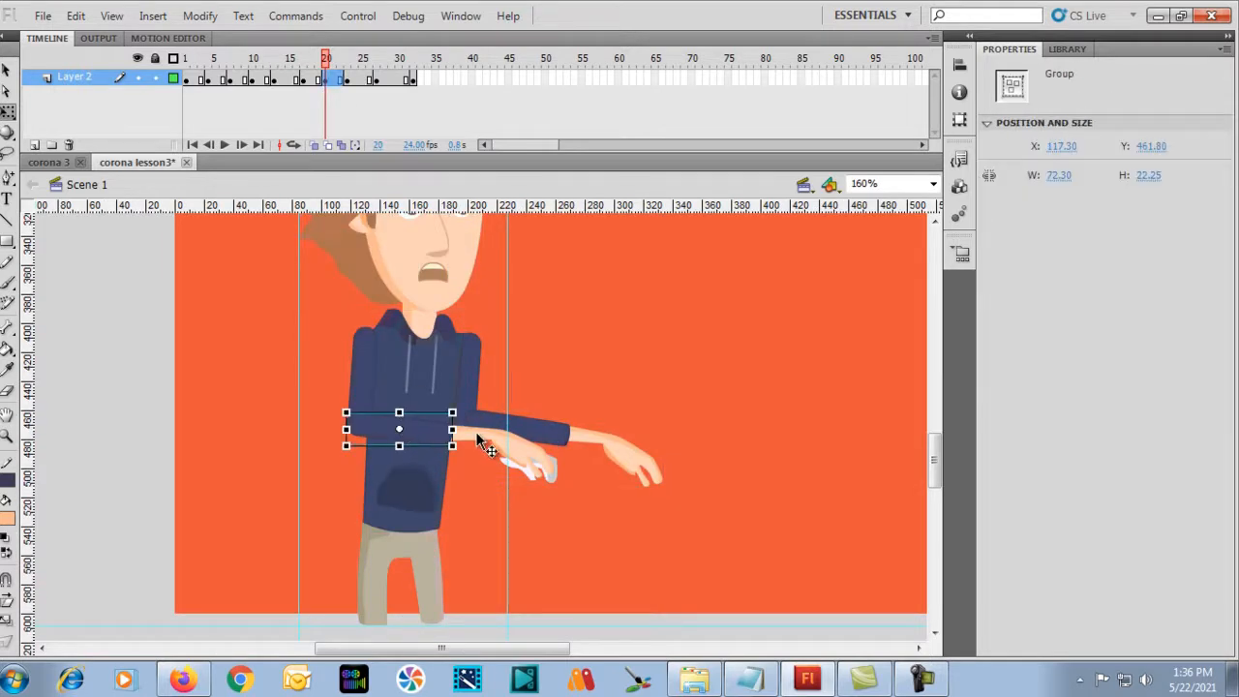
shift+click(523, 469)
drag(505, 501, 565, 462)
drag(453, 450, 359, 424)
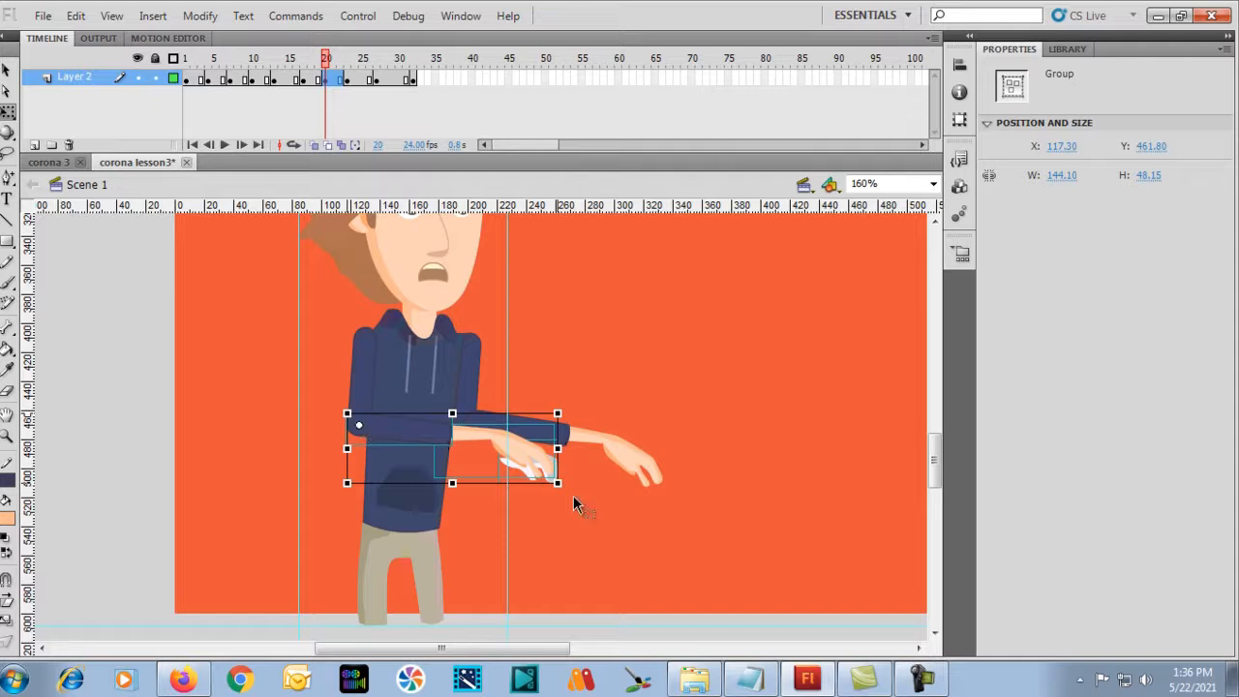
drag(562, 484, 545, 553)
Rotate the other forearm and hand on frame 20 about the elbow so they point diagonally downward.
click(484, 424)
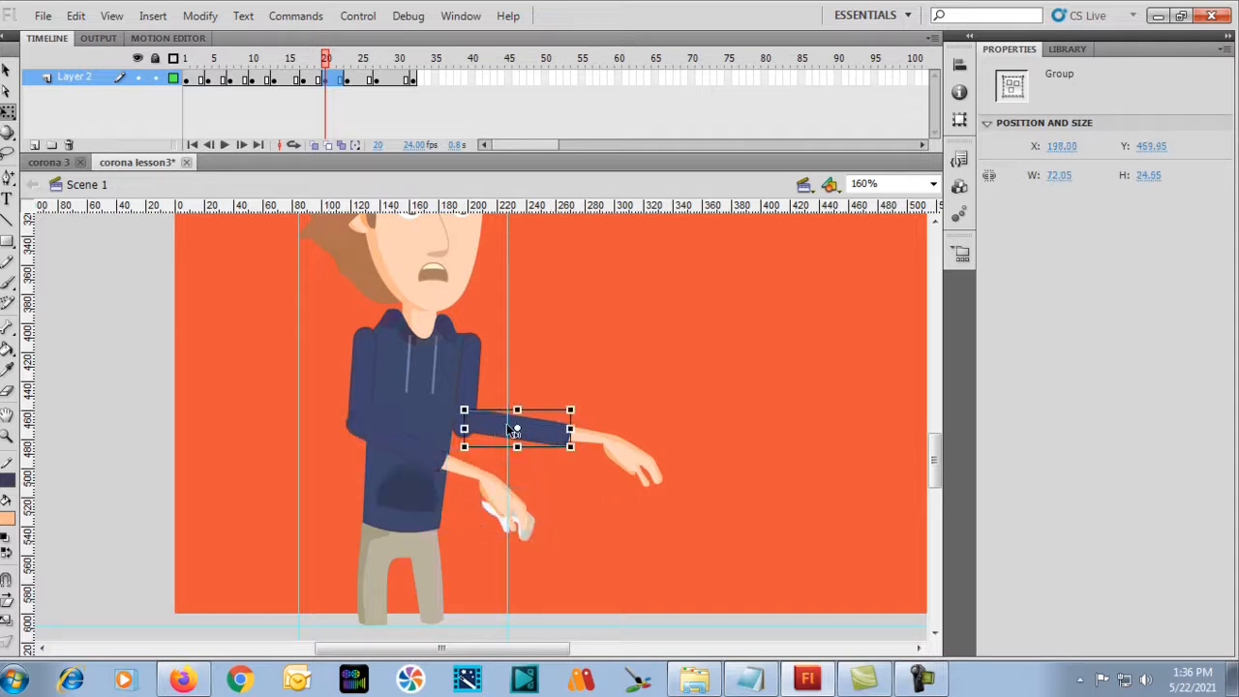
shift+click(626, 448)
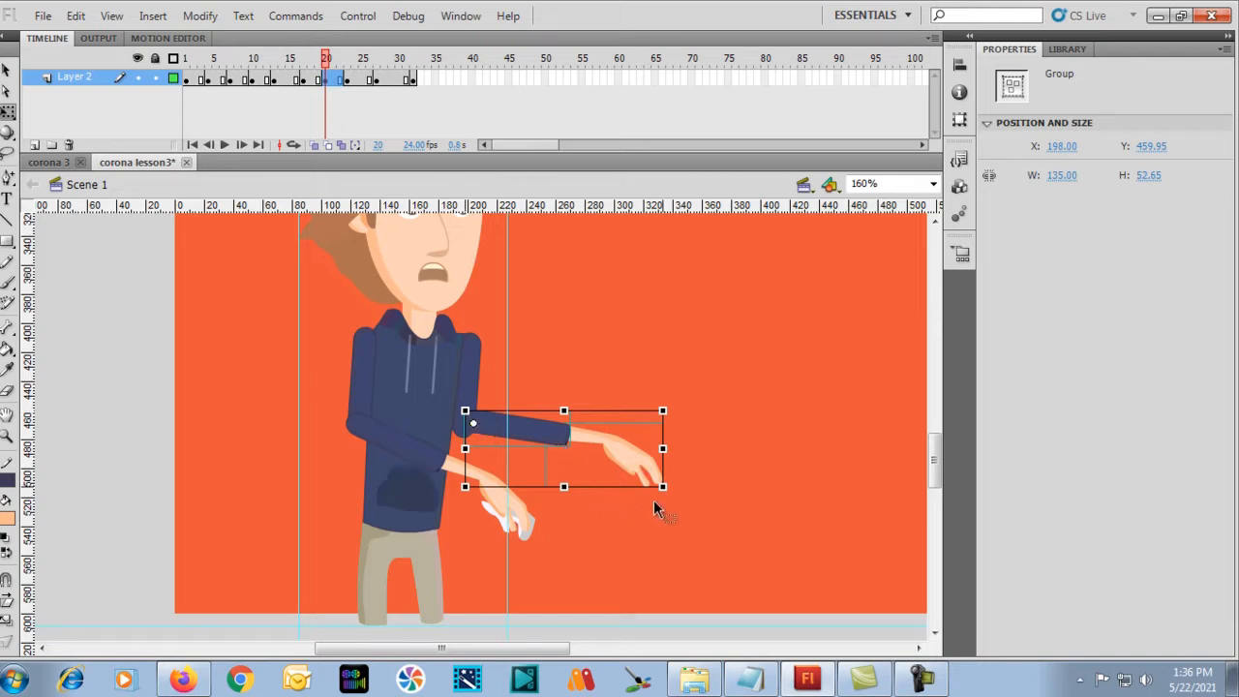
drag(663, 491, 627, 588)
Nudge the rotated forearm and hand on frame 20 back onto the elbow, to X 190.55 and Y 462.85.
key(Left)
key(Left)
key(Left)
key(Left)
key(Left)
key(Left)
key(Left)
key(Left)
key(Left)
key(Left)
key(Left)
key(Left)
key(Left)
key(Left)
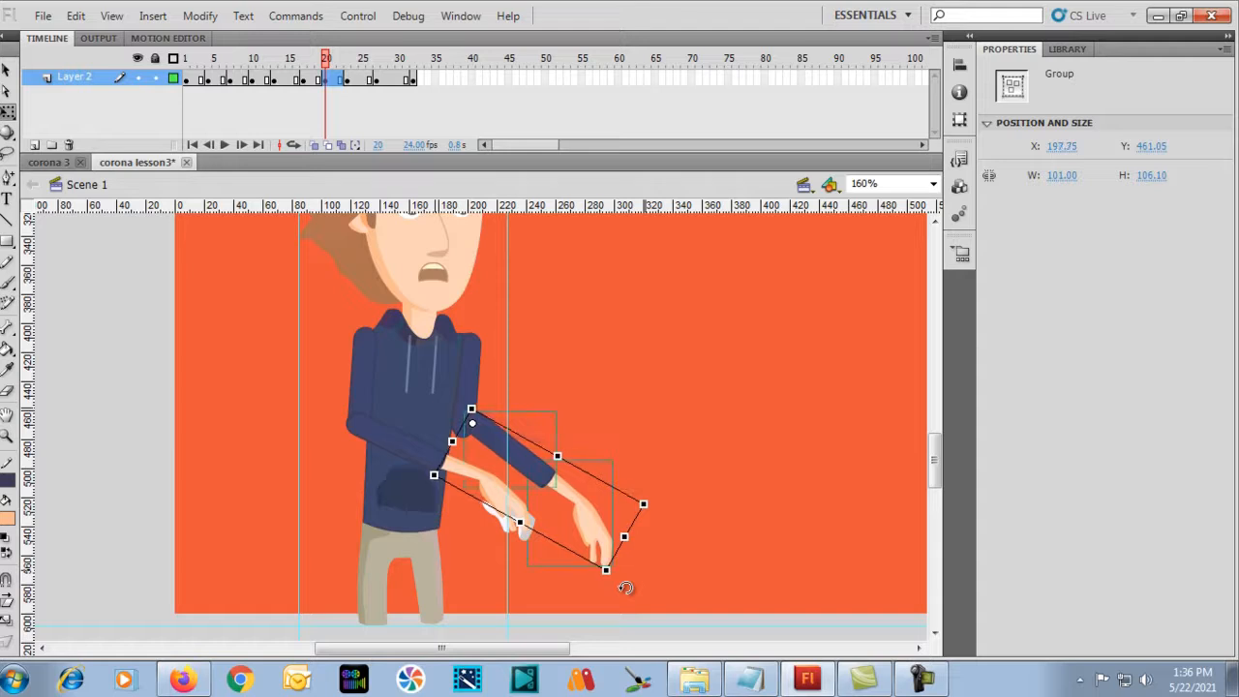
key(Down)
key(Down)
key(Down)
key(Down)
key(Right)
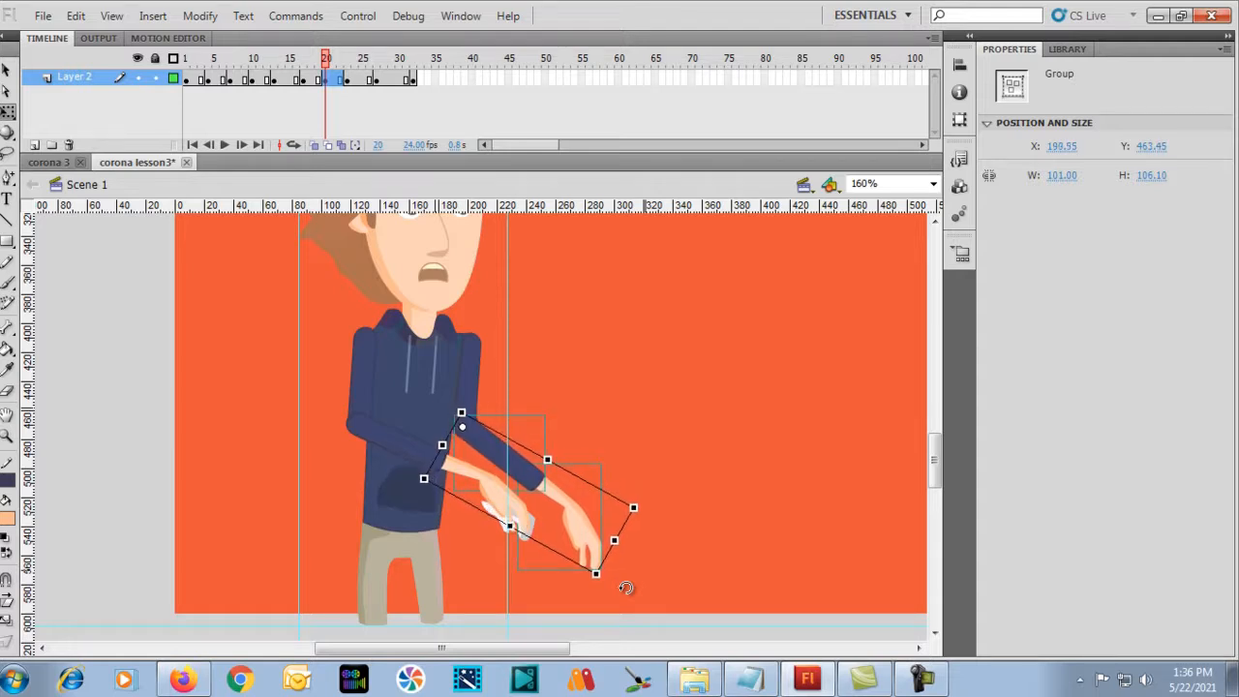
key(Up)
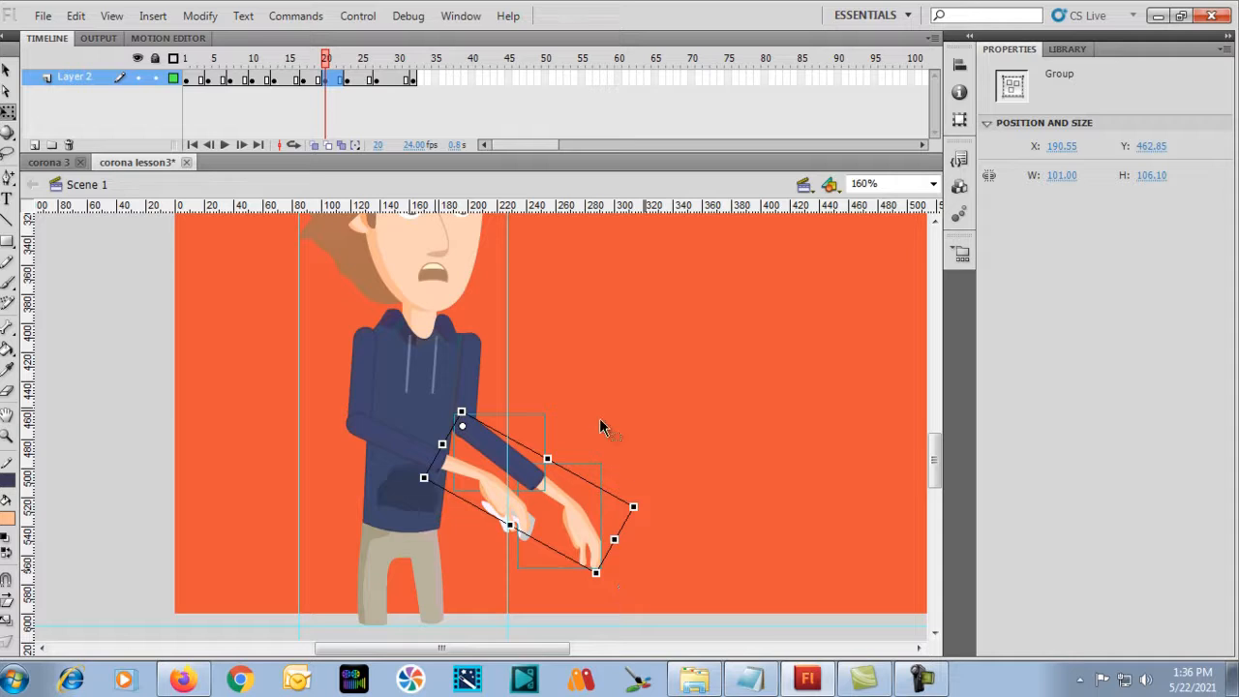
Play the animation from frame 1 to check how the arms come down through the new frame 20 pose.
click(340, 61)
drag(346, 65, 168, 83)
key(ctrl+minus)
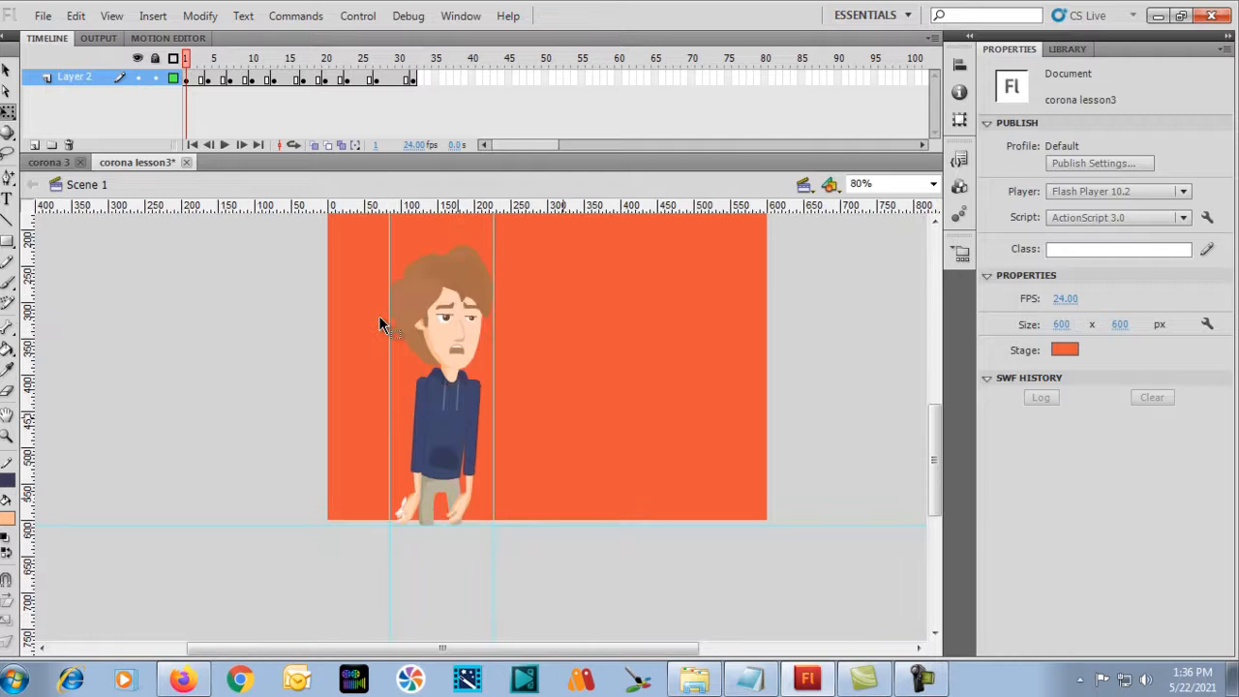
key(Return)
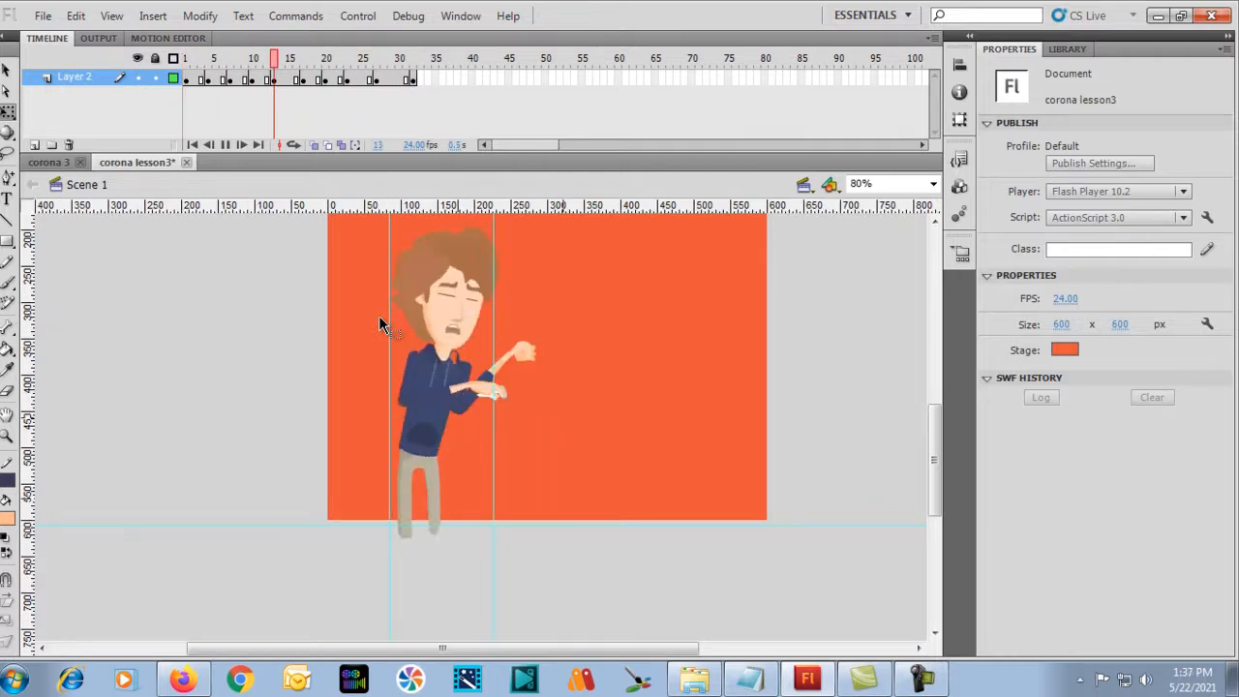
key(Return)
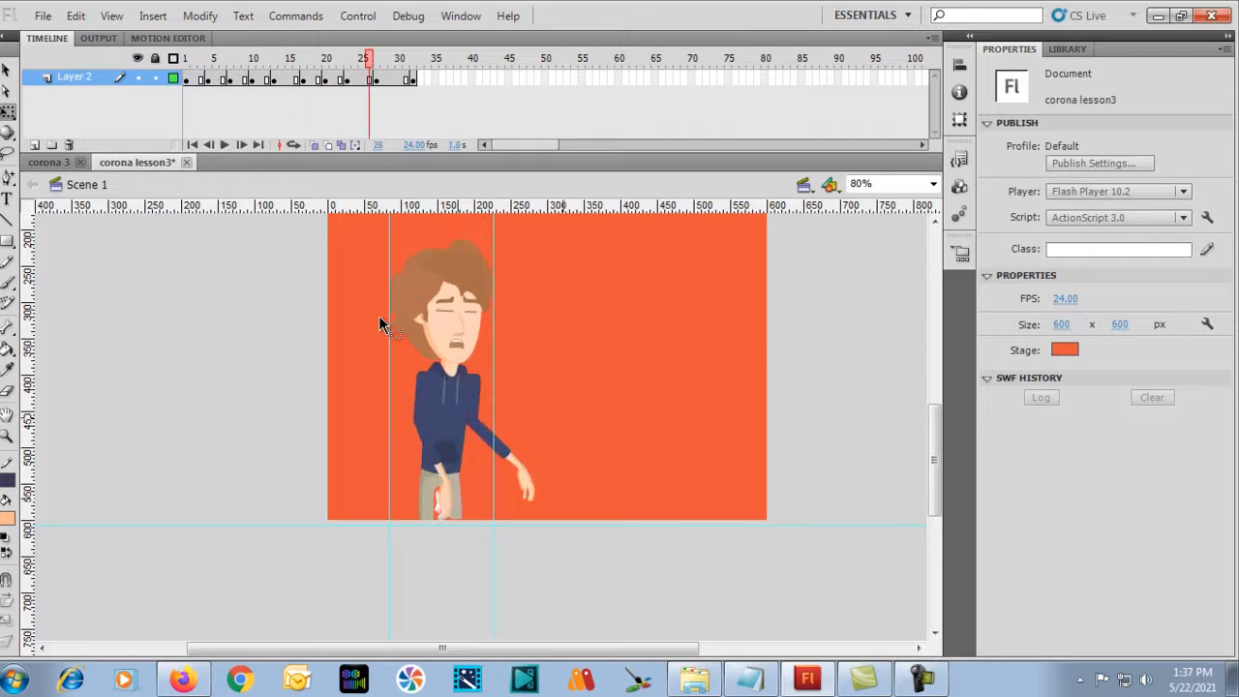
Select the whole figure on frame 23 and nudge it slightly down to Y 214.45.
drag(372, 61, 350, 80)
click(349, 80)
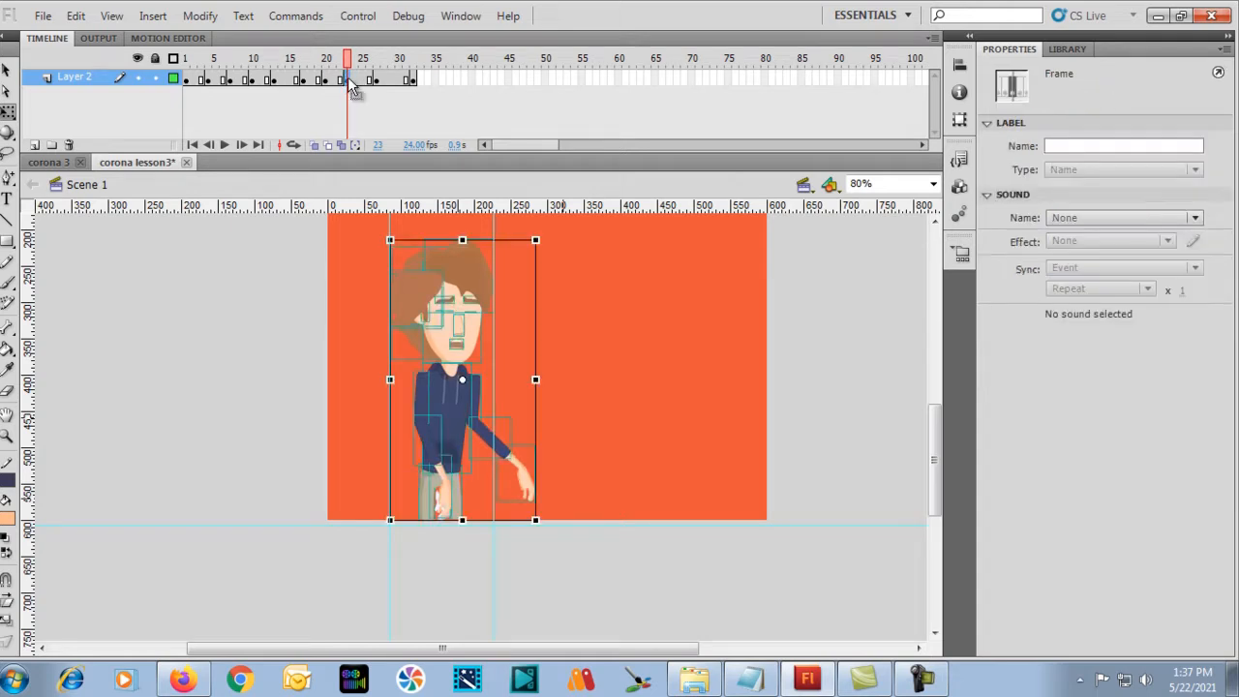
key(shift+Down)
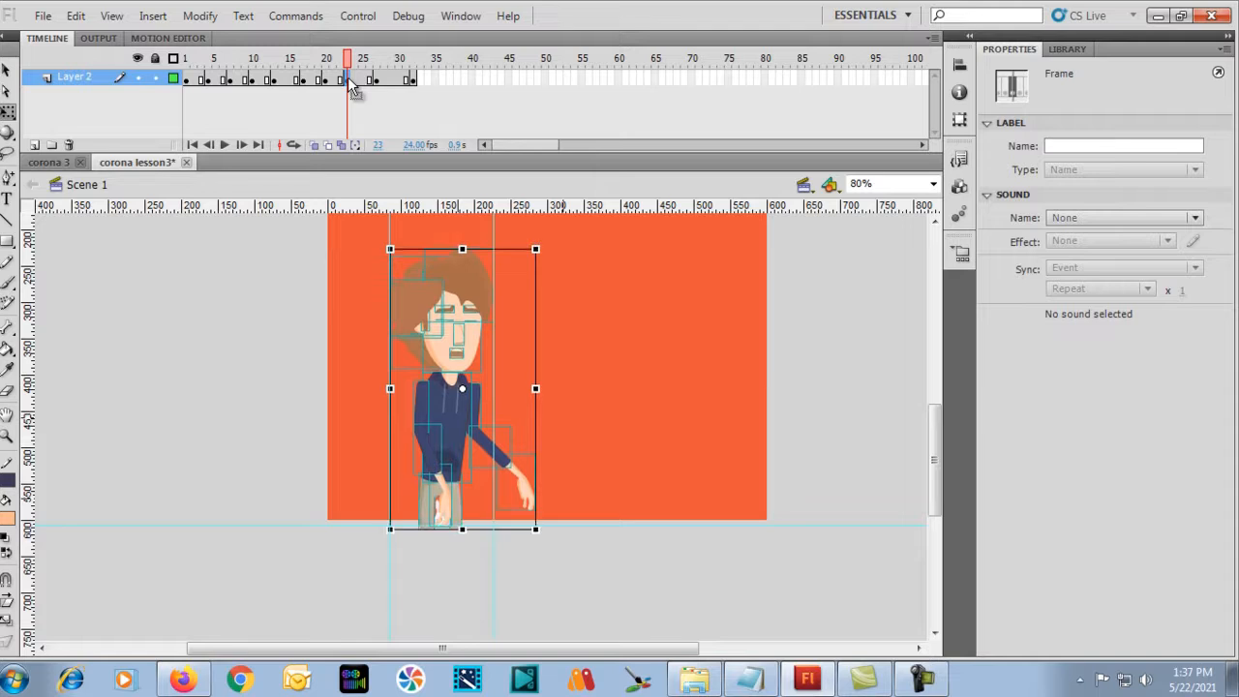
key(shift+Up)
key(Down)
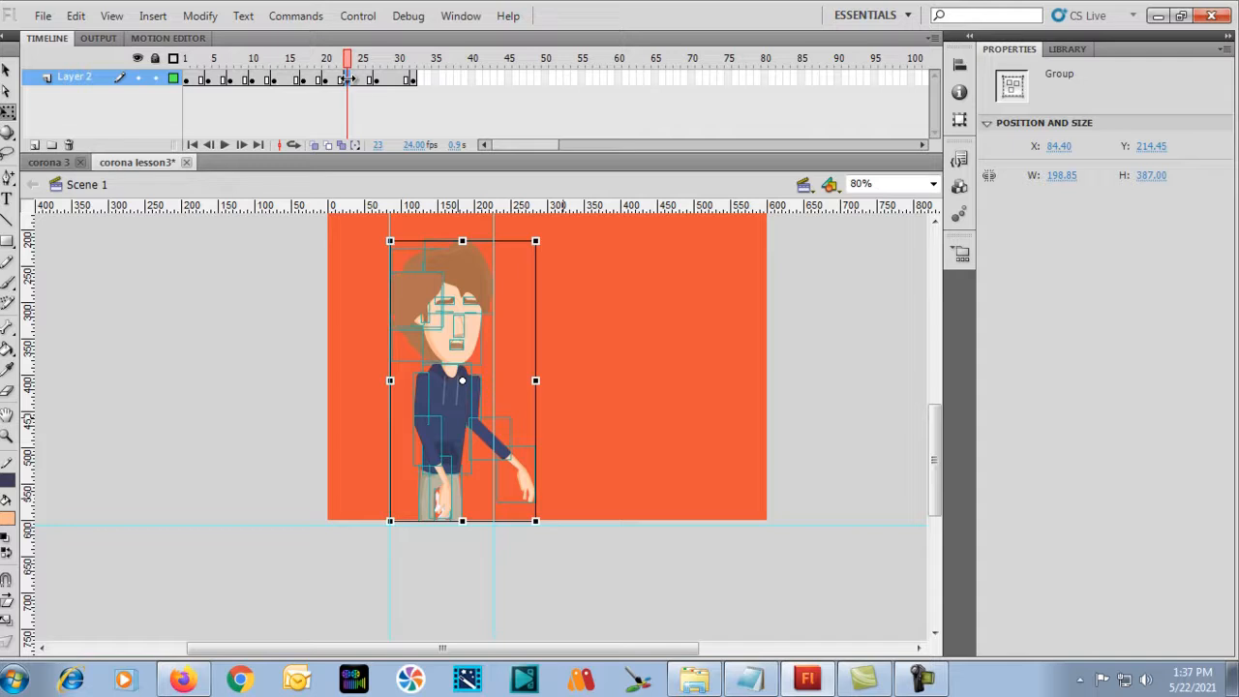
Replay the animation from frame 1 and nudge the whole figure on frame 23 down to Y 215.75.
drag(348, 58, 145, 102)
key(Return)
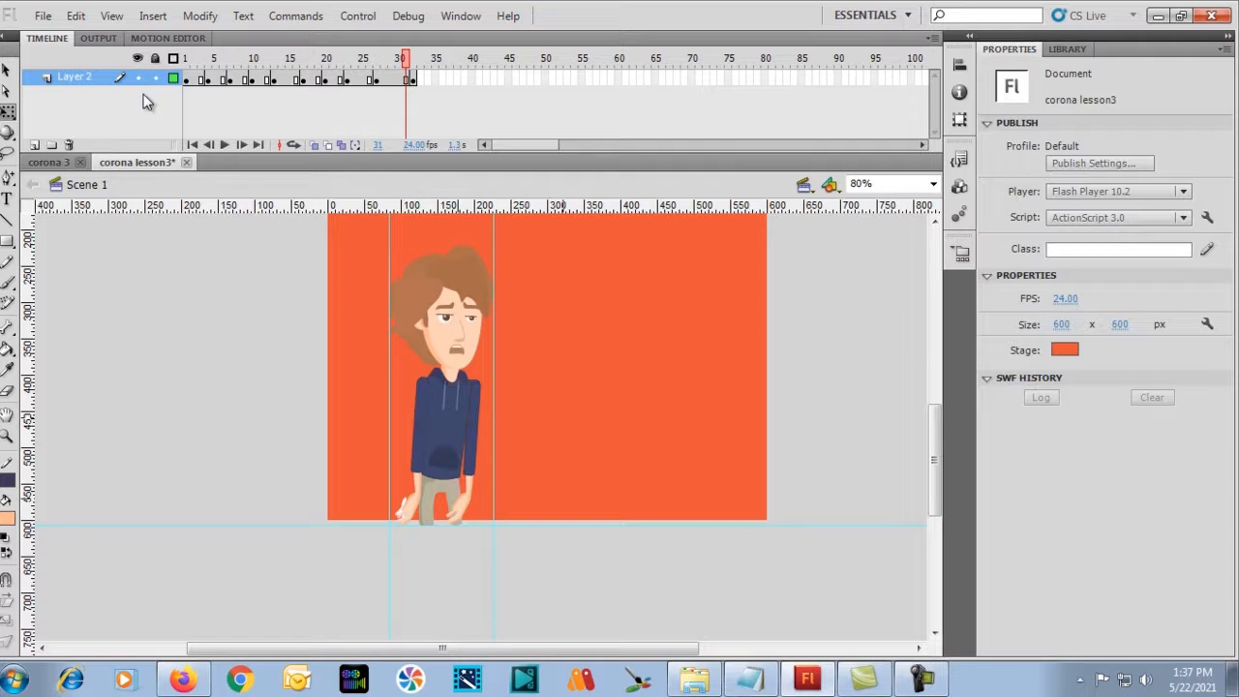
drag(405, 64, 354, 92)
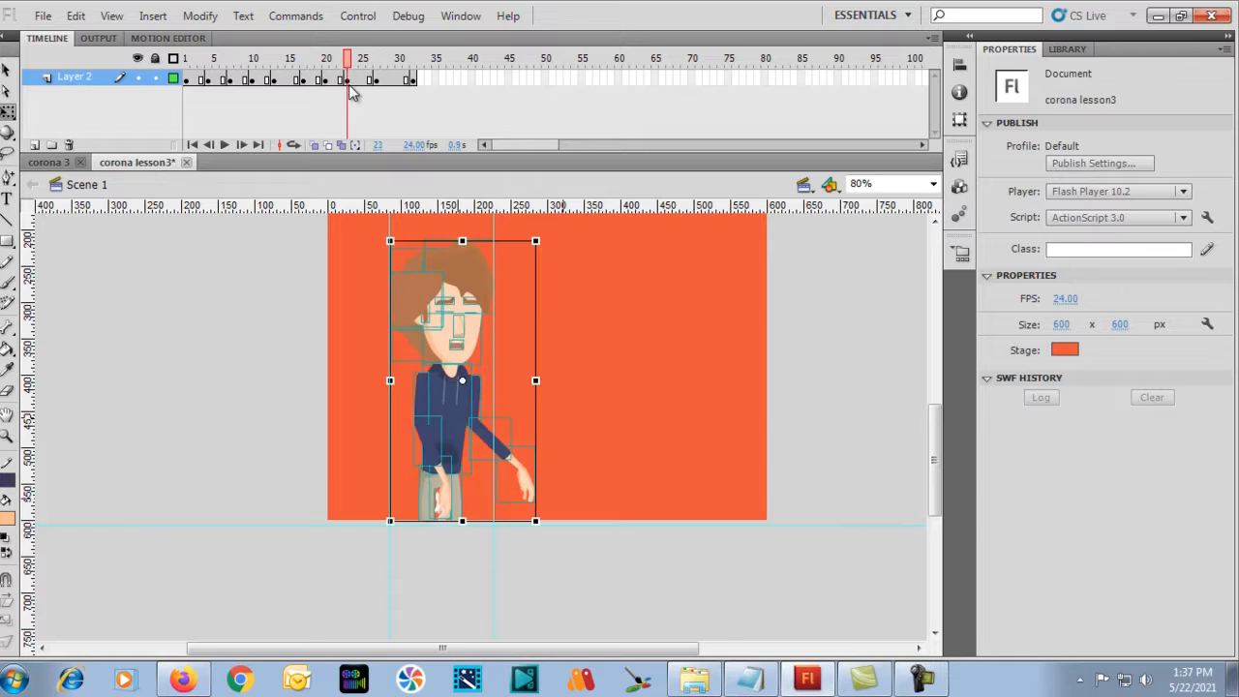
click(352, 91)
drag(332, 240, 583, 564)
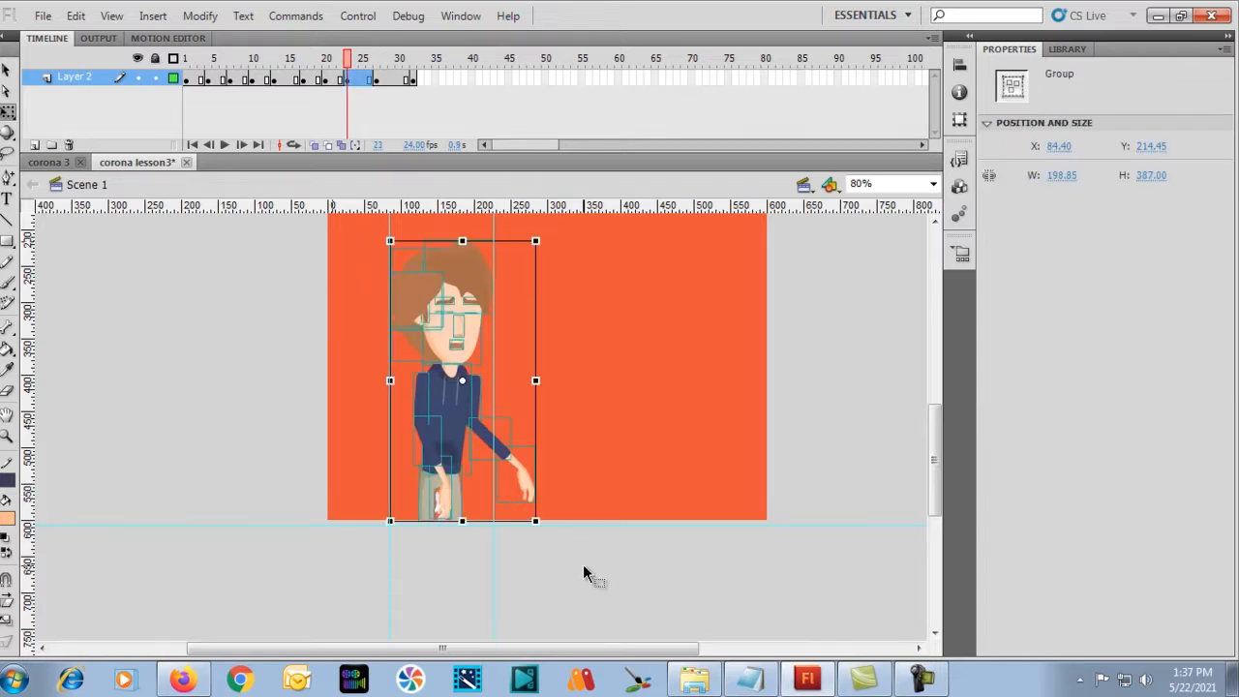
key(Down)
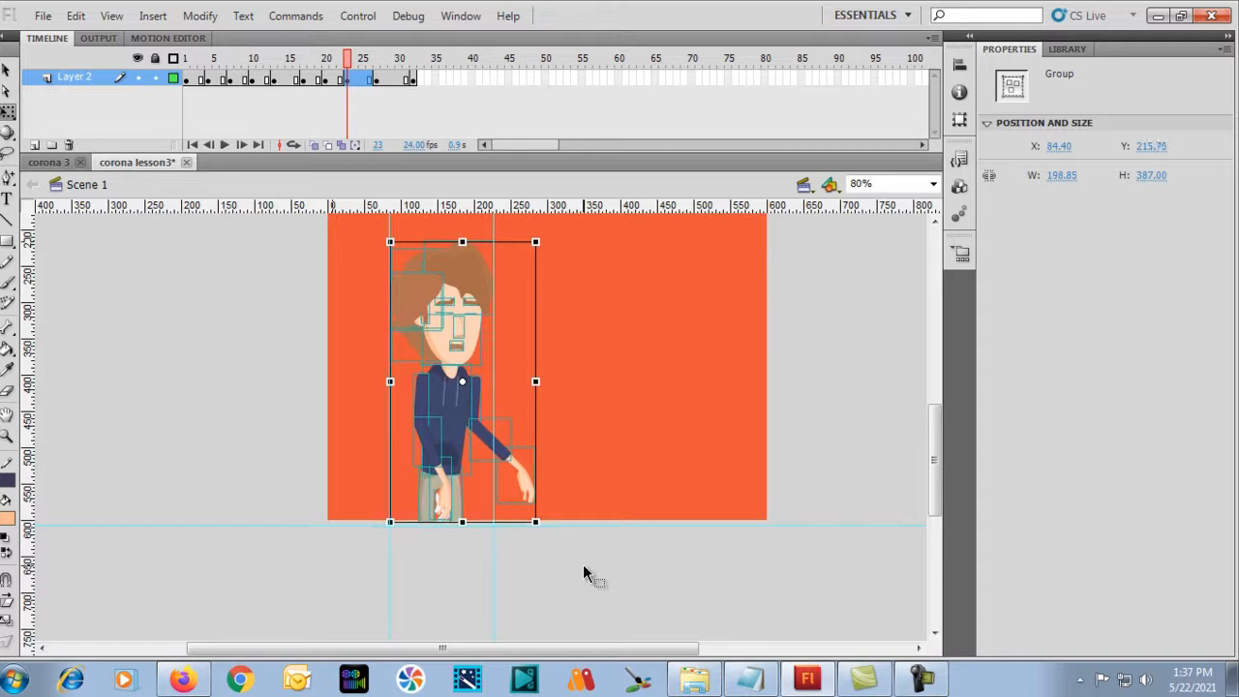
Compare frame 20 with frame 23 and lower the whole figure on frame 23 to Y 218.20.
click(328, 60)
drag(328, 60, 353, 79)
drag(340, 243, 597, 604)
key(Down)
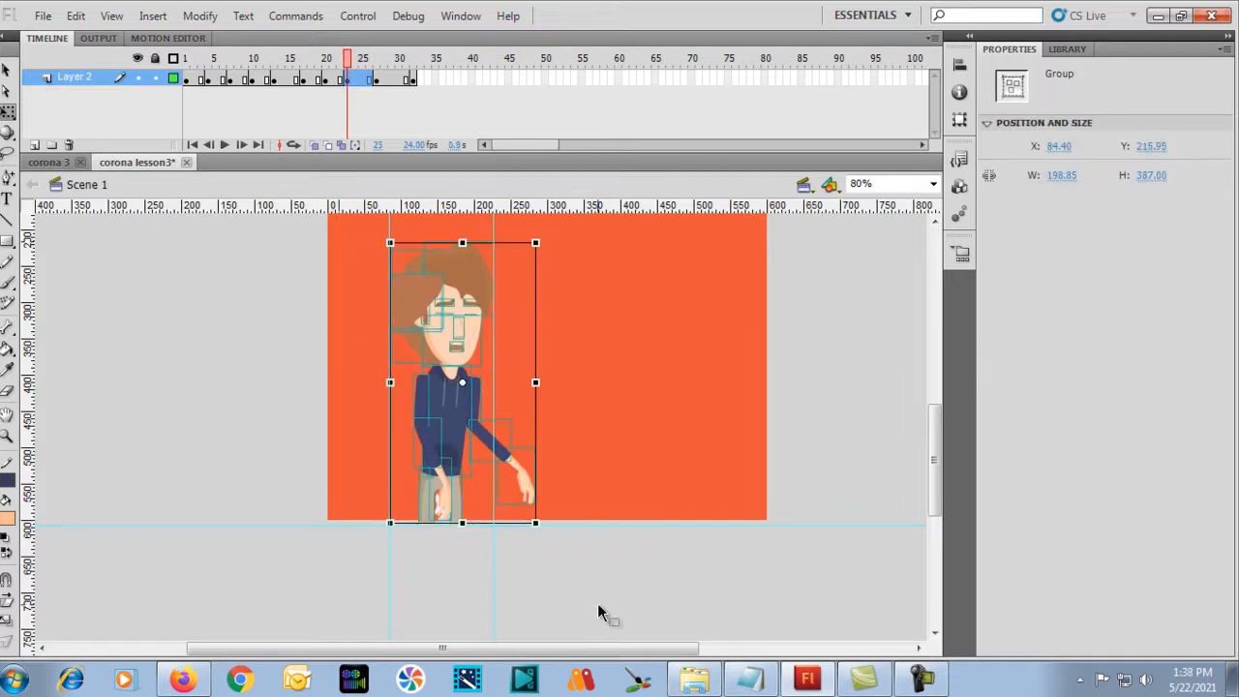
key(Down)
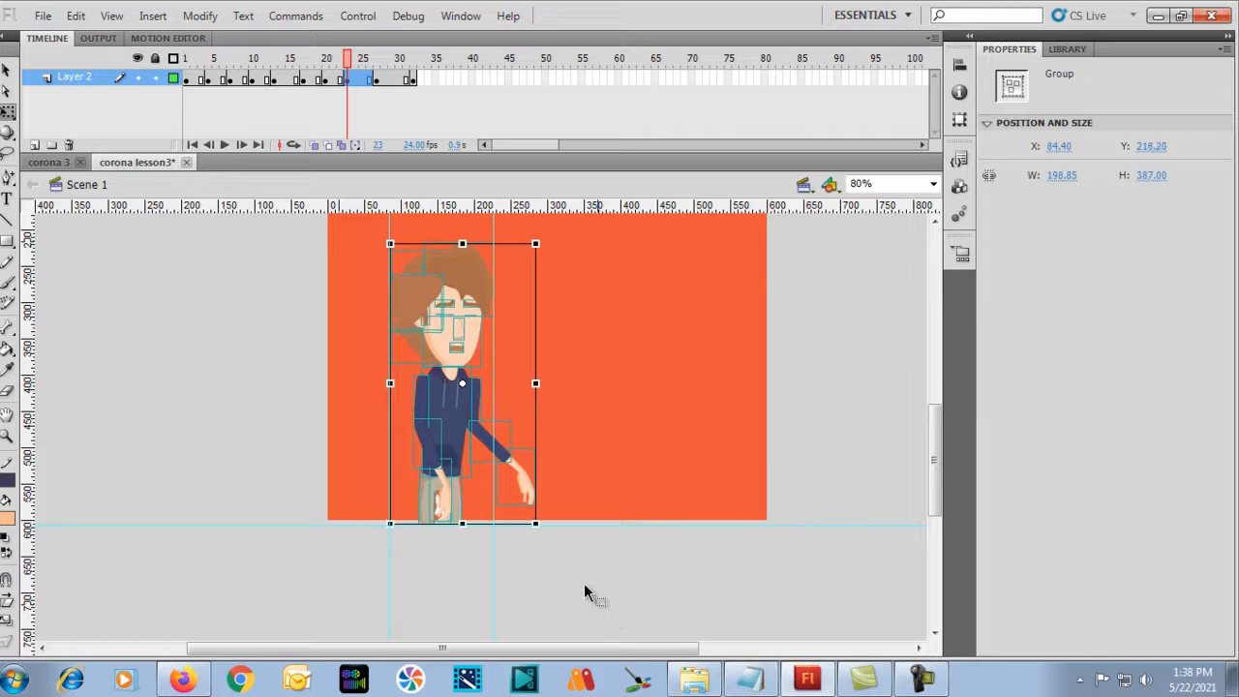
Play the animation several times from frame 1 to check the figure's height, and save the document.
drag(347, 58, 94, 69)
click(91, 60)
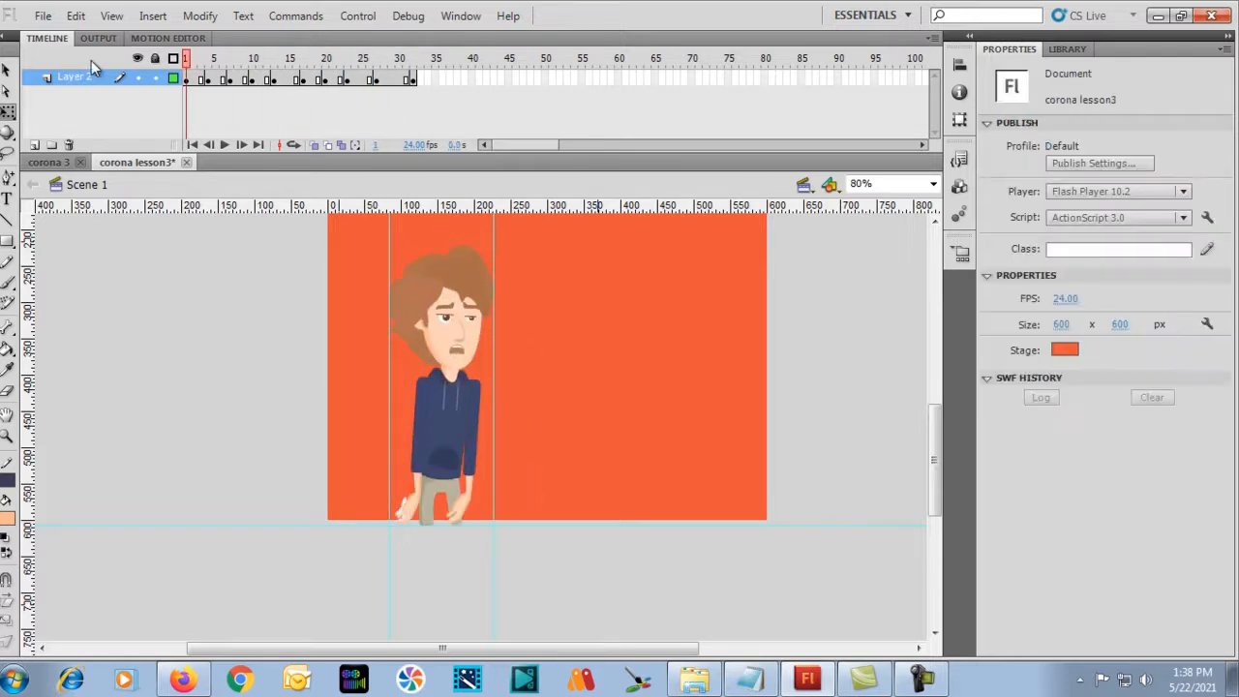
key(Return)
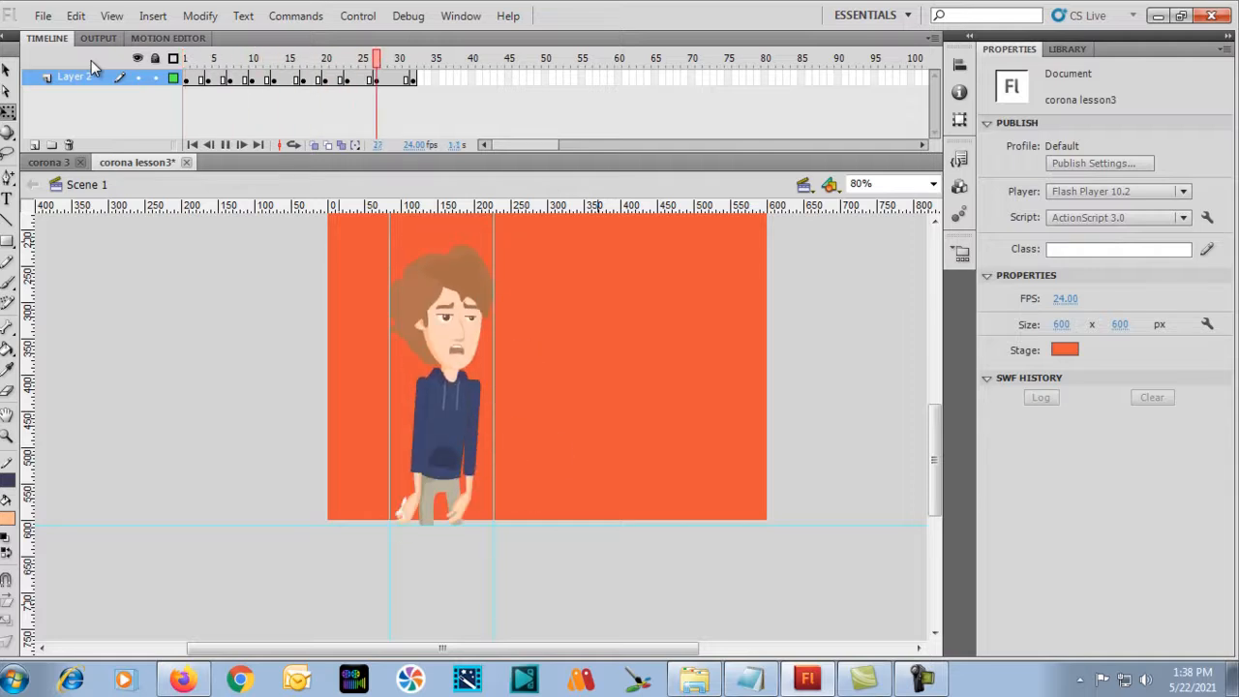
key(Return)
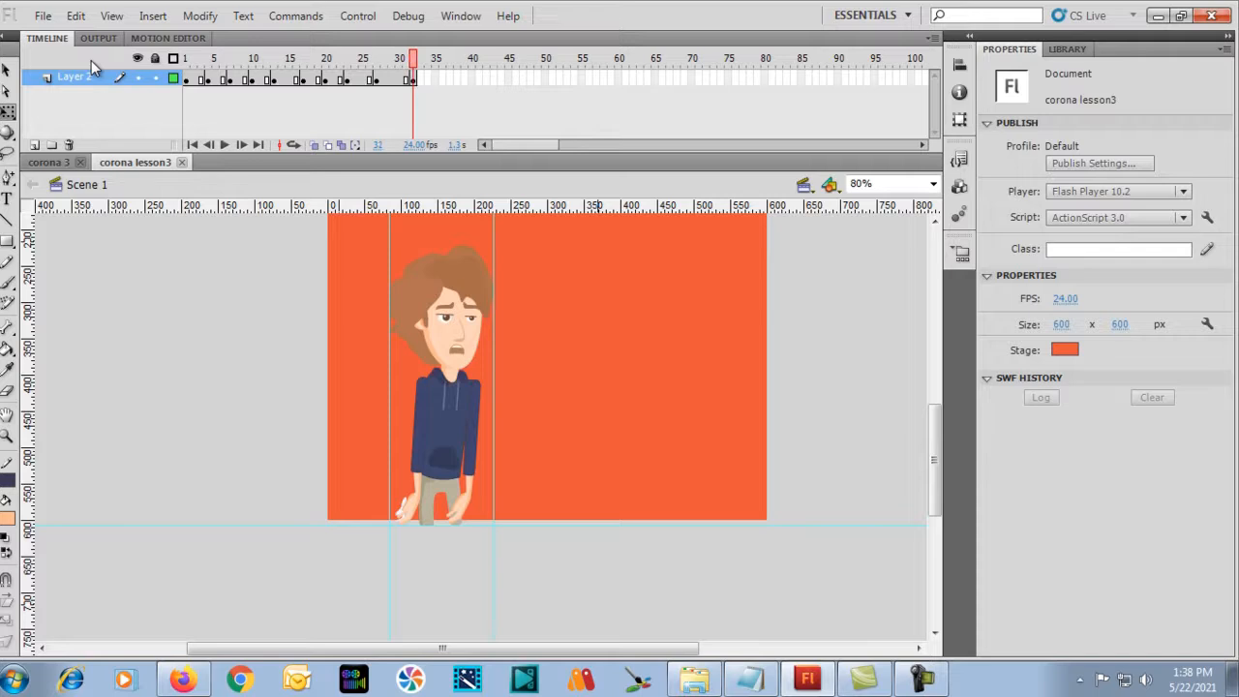
key(Return)
key(Return)
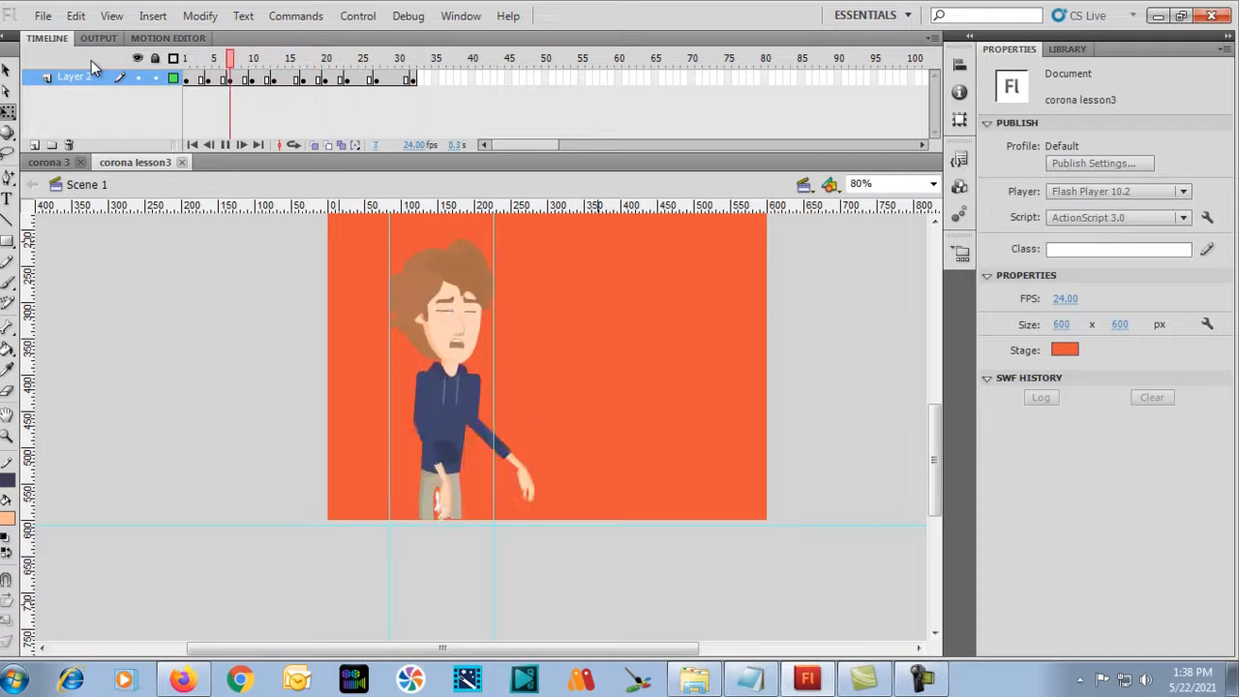
key(Return)
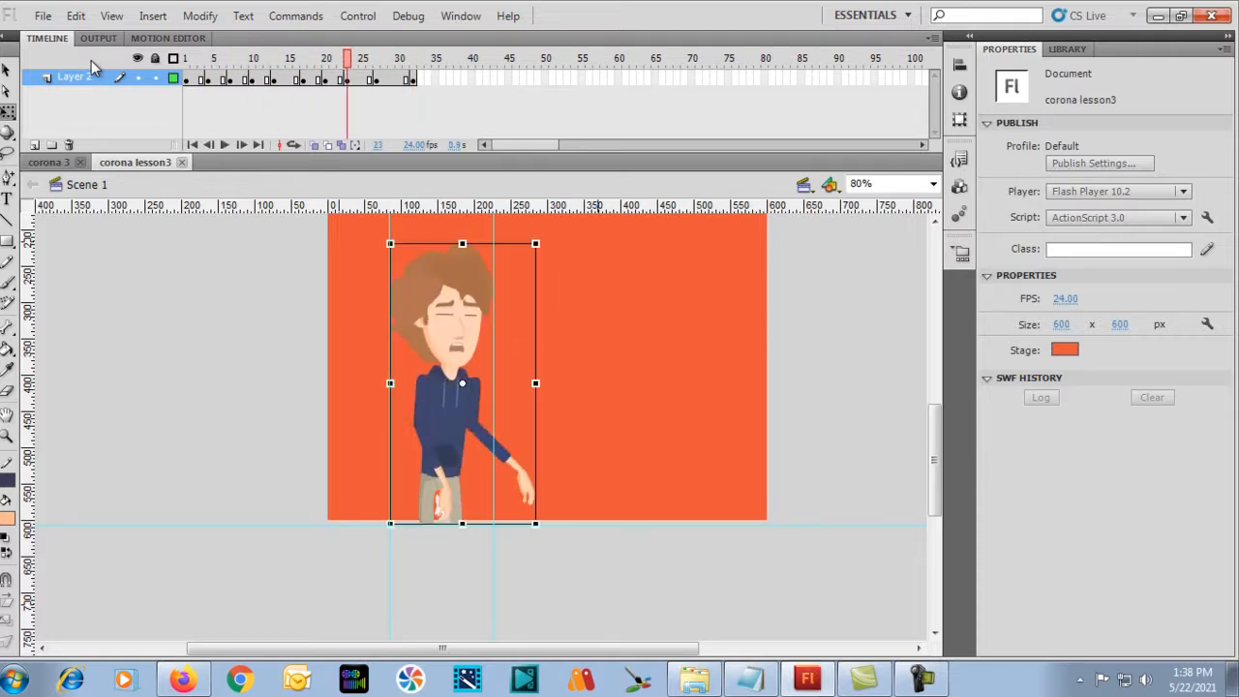
key(Return)
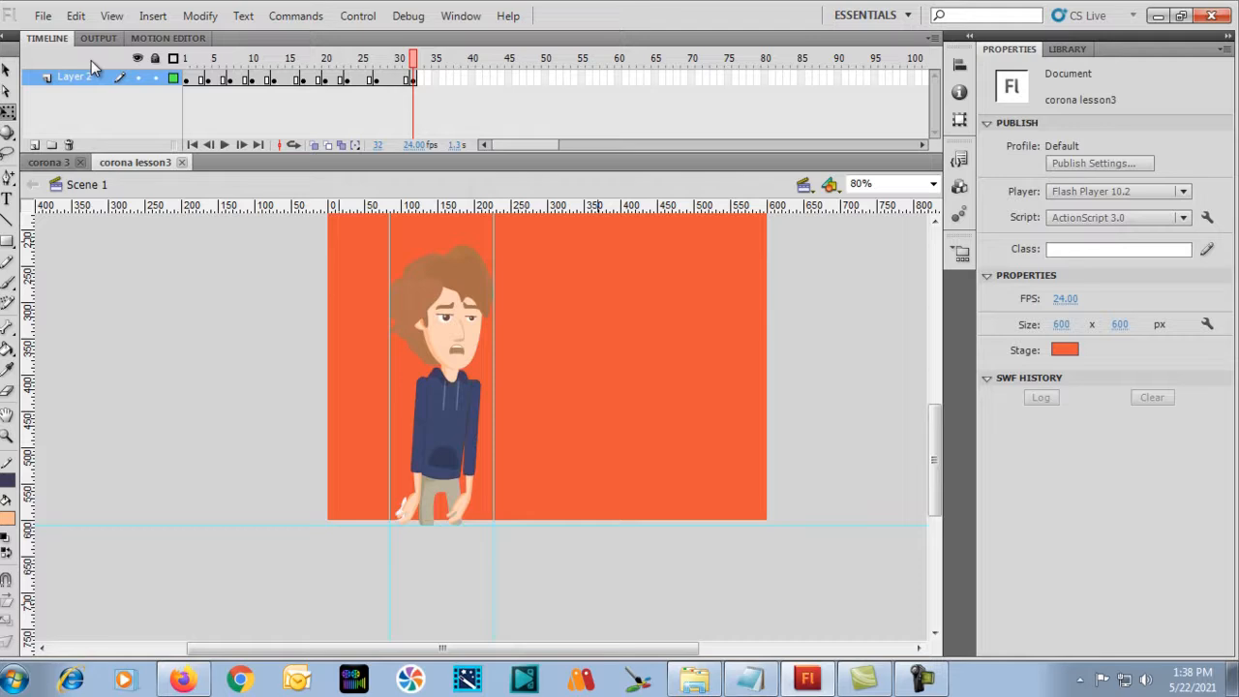
Review the full span of frames 1 to 32, replay the sequence and go back to frame 1.
drag(412, 80, 186, 77)
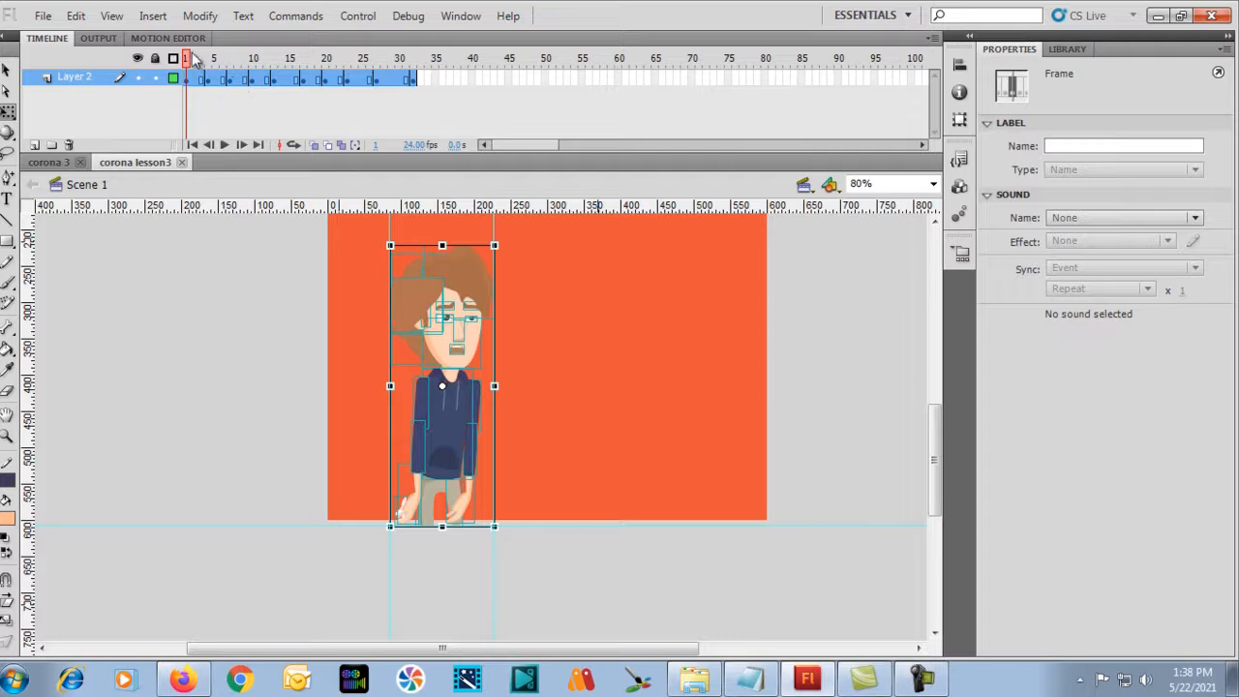
click(244, 120)
key(Return)
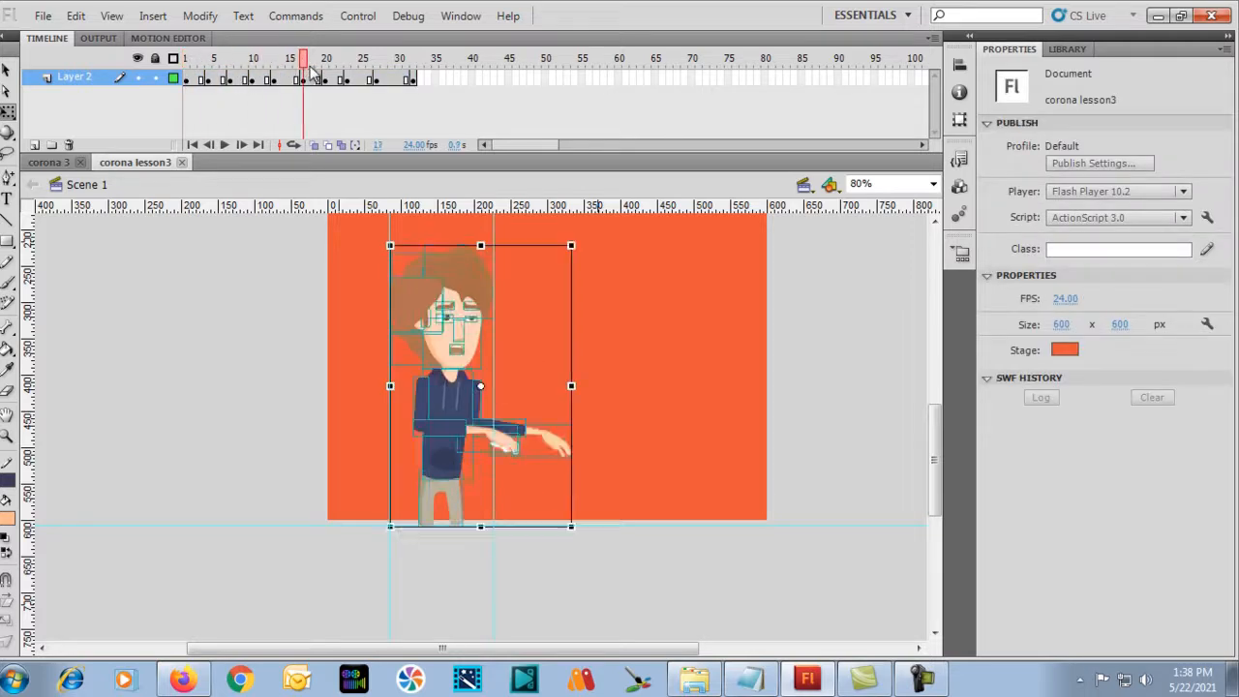
drag(405, 72, 172, 54)
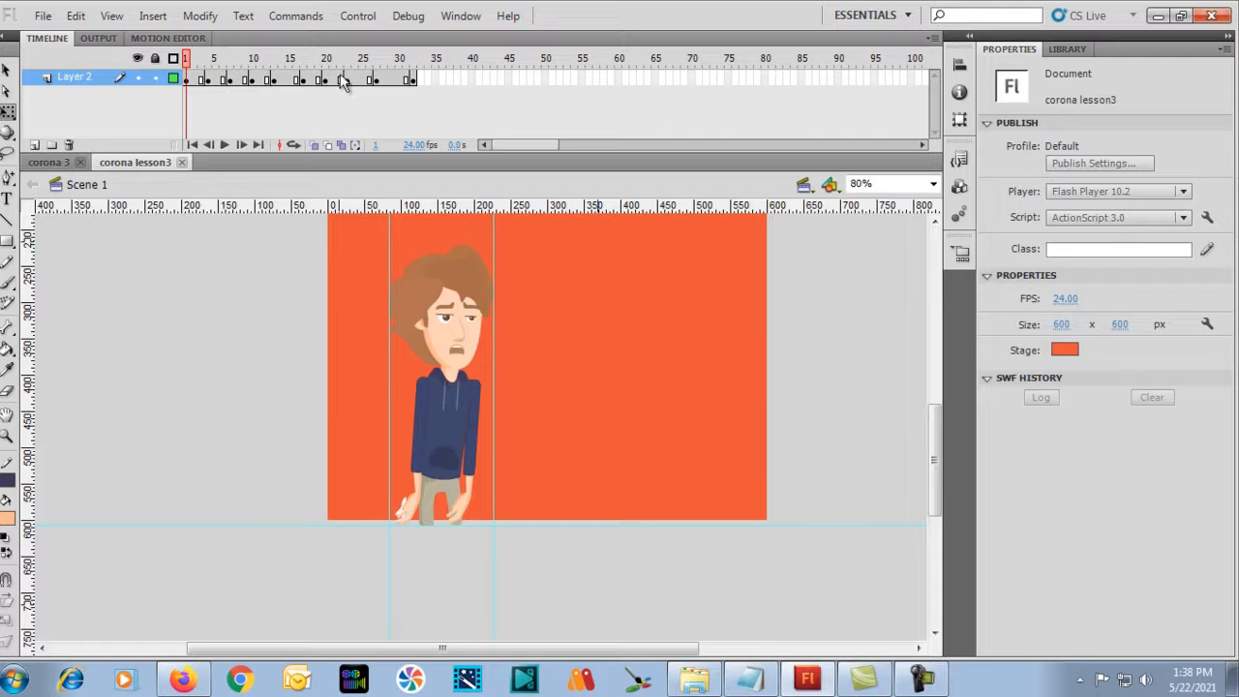
Repeat the sick person's sneezing sequence from frame 33 through frame 67, play it, and save the document.
drag(411, 85, 67, 11)
click(421, 56)
key(Return)
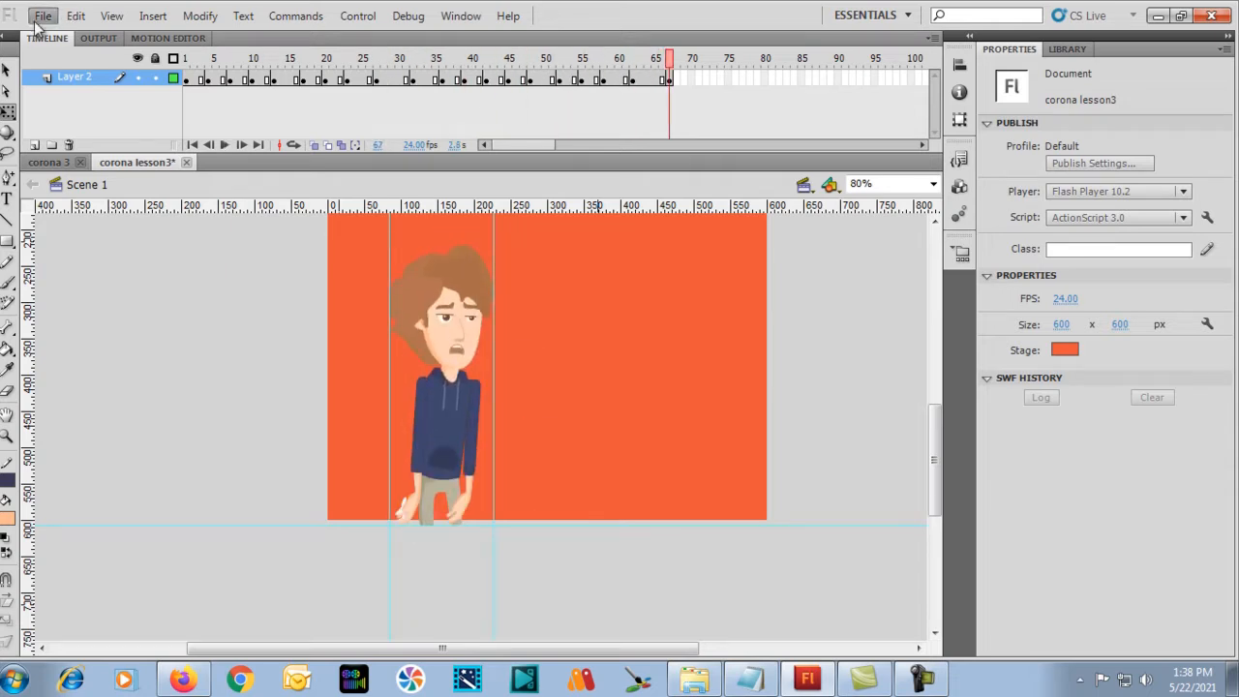
click(43, 15)
click(72, 162)
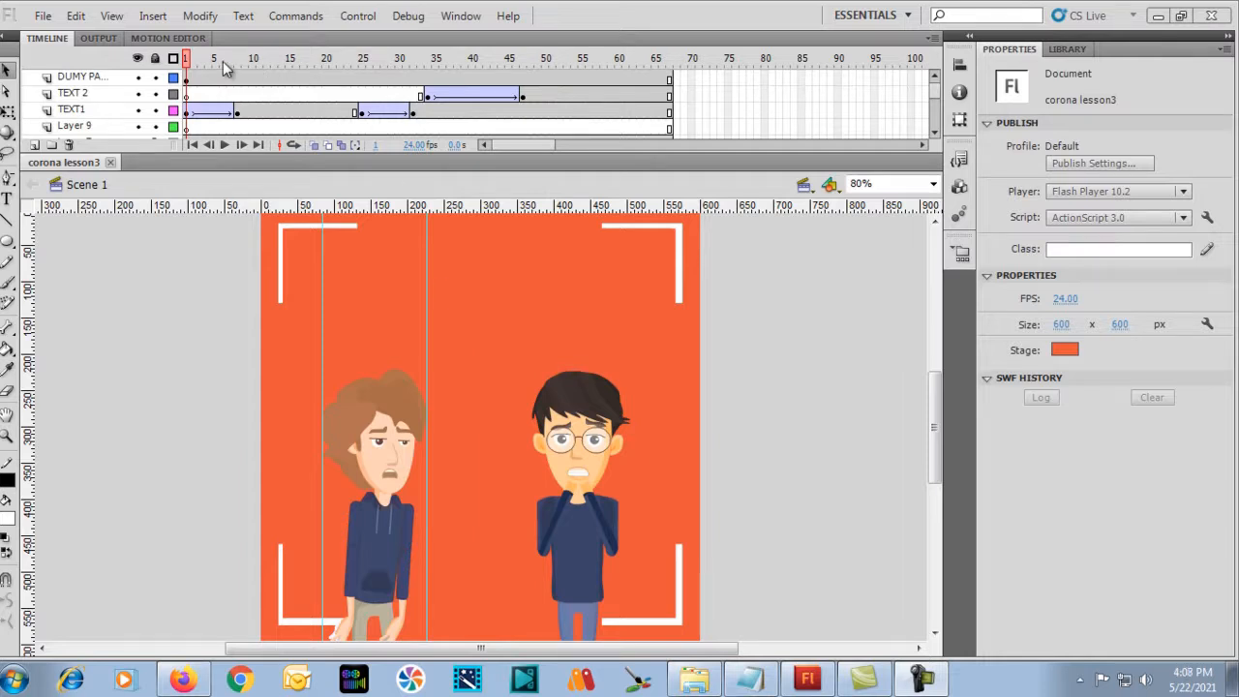
Play the complete scene with text, viruses and both characters twice from frame 1.
mouse_move(186, 58)
mouse_down()
mouse_move(199, 60)
mouse_move(180, 66)
mouse_up()
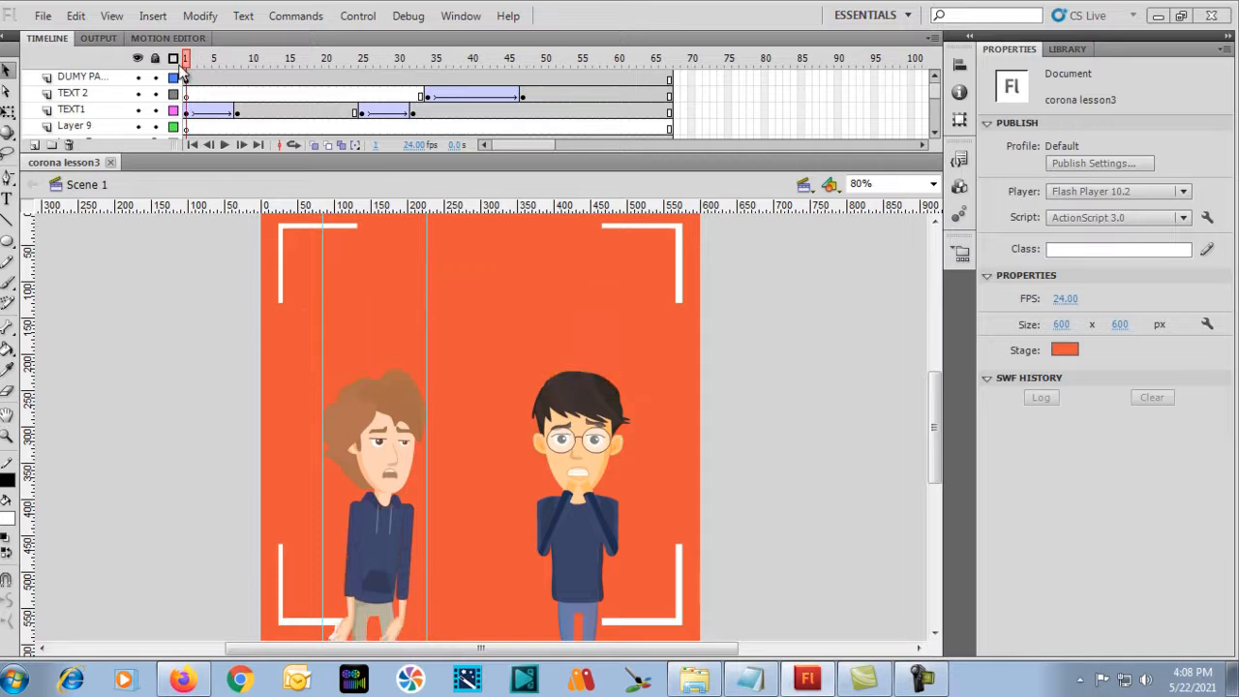
key(Return)
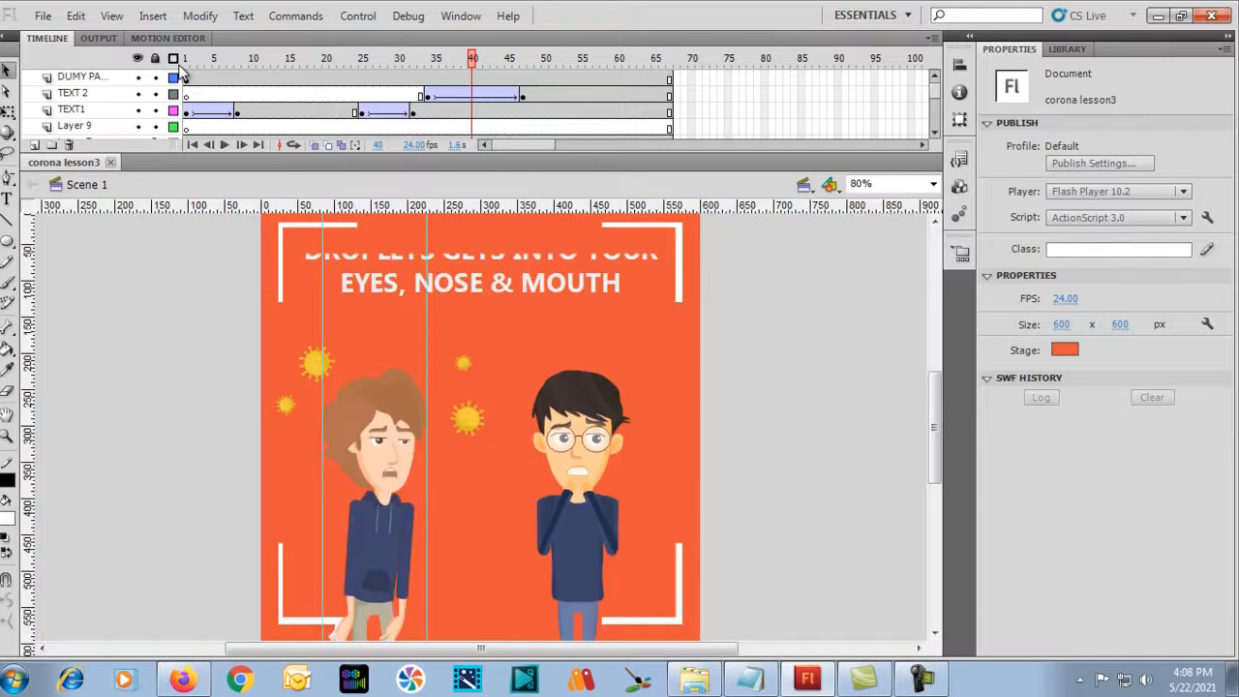
drag(473, 60, 189, 81)
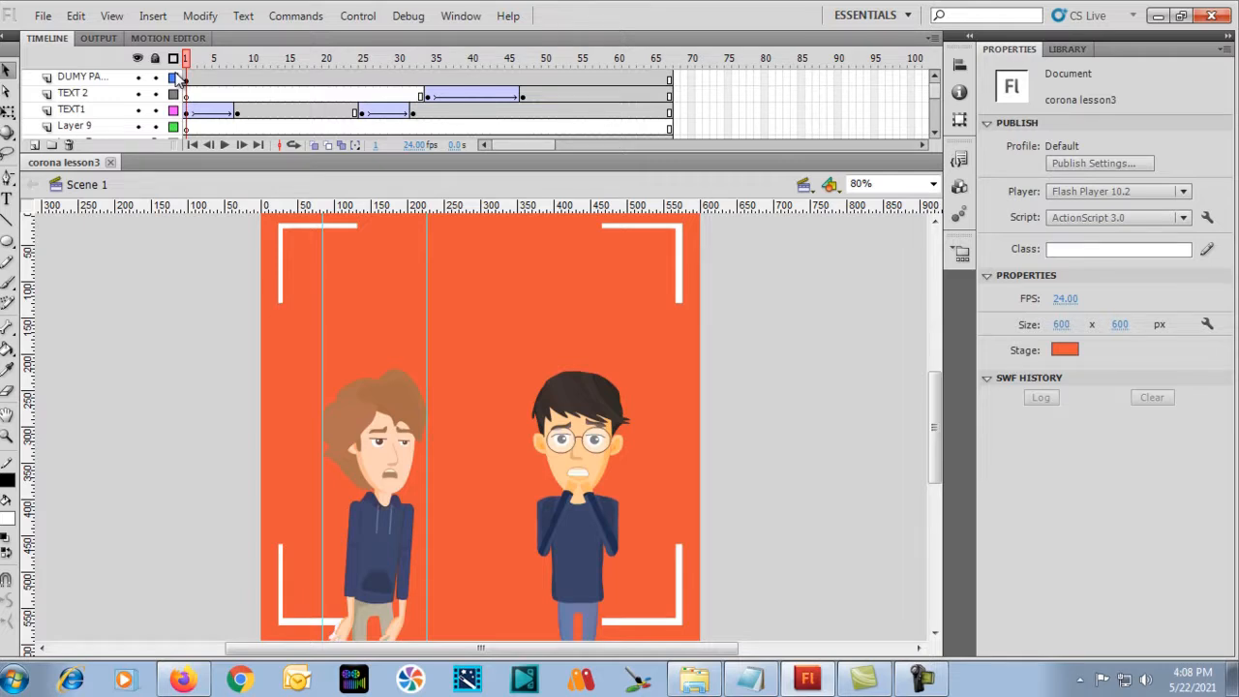
key(Return)
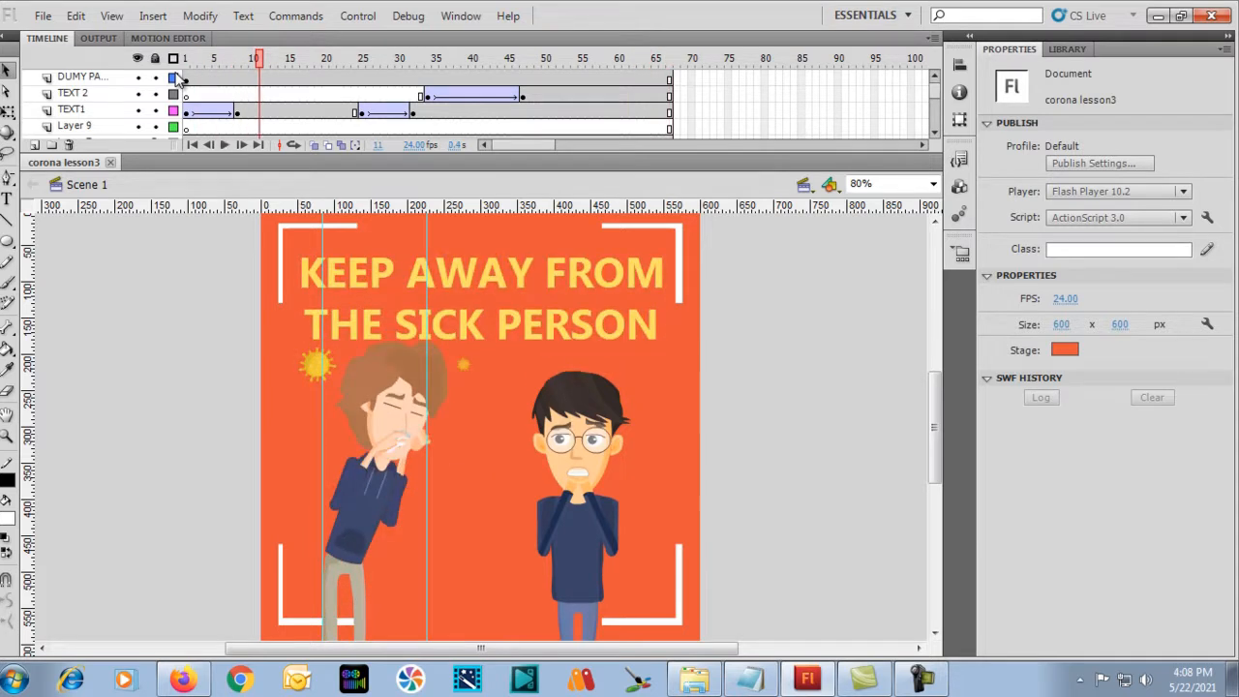
On frame 7, select Layer 5 and examine the face of the character with glasses up close.
drag(255, 58, 231, 92)
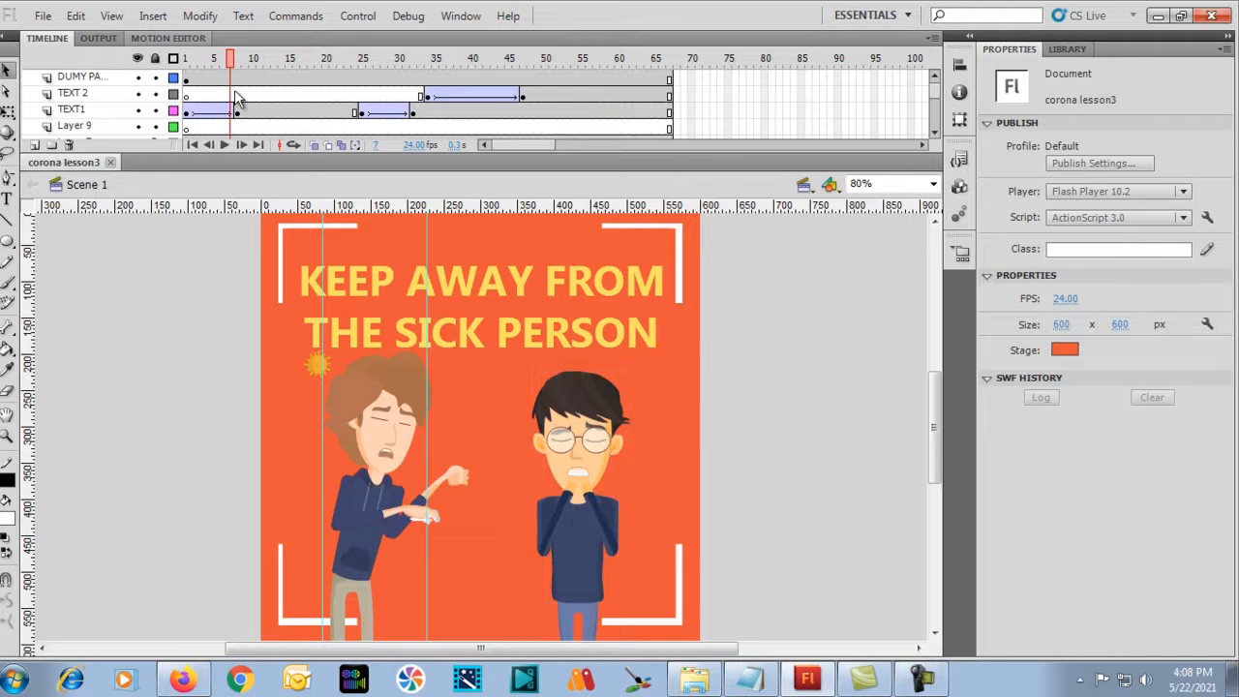
key(ctrl+=)
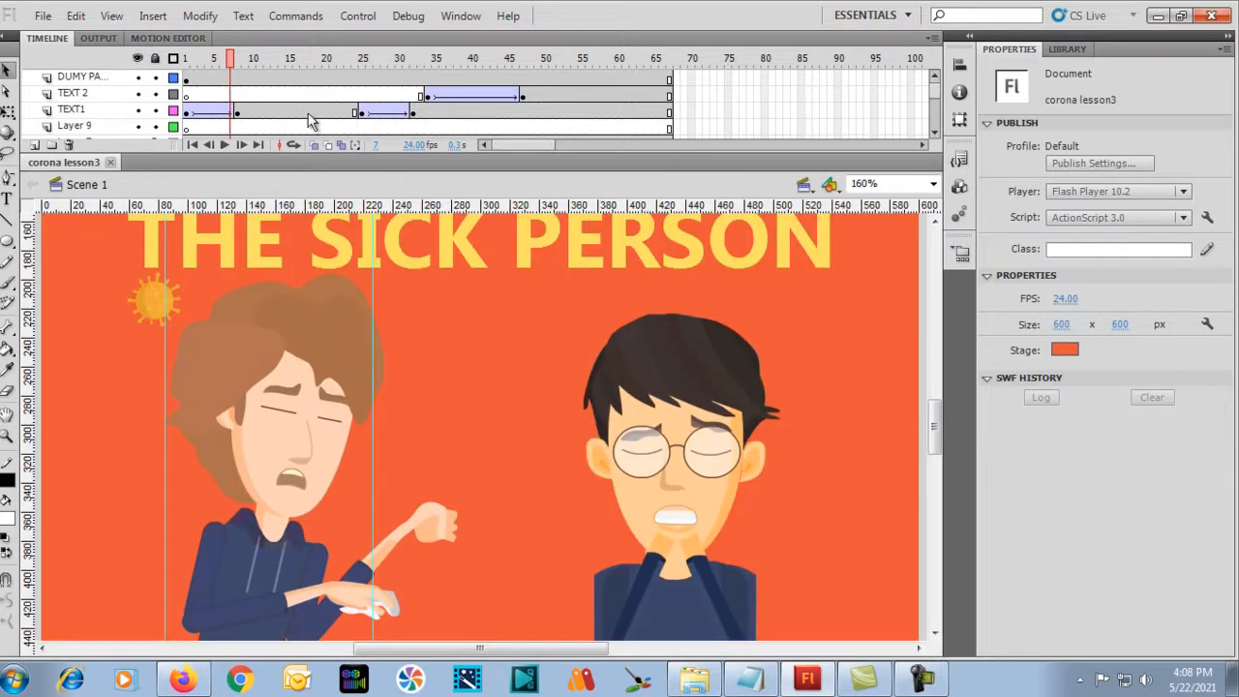
click(123, 110)
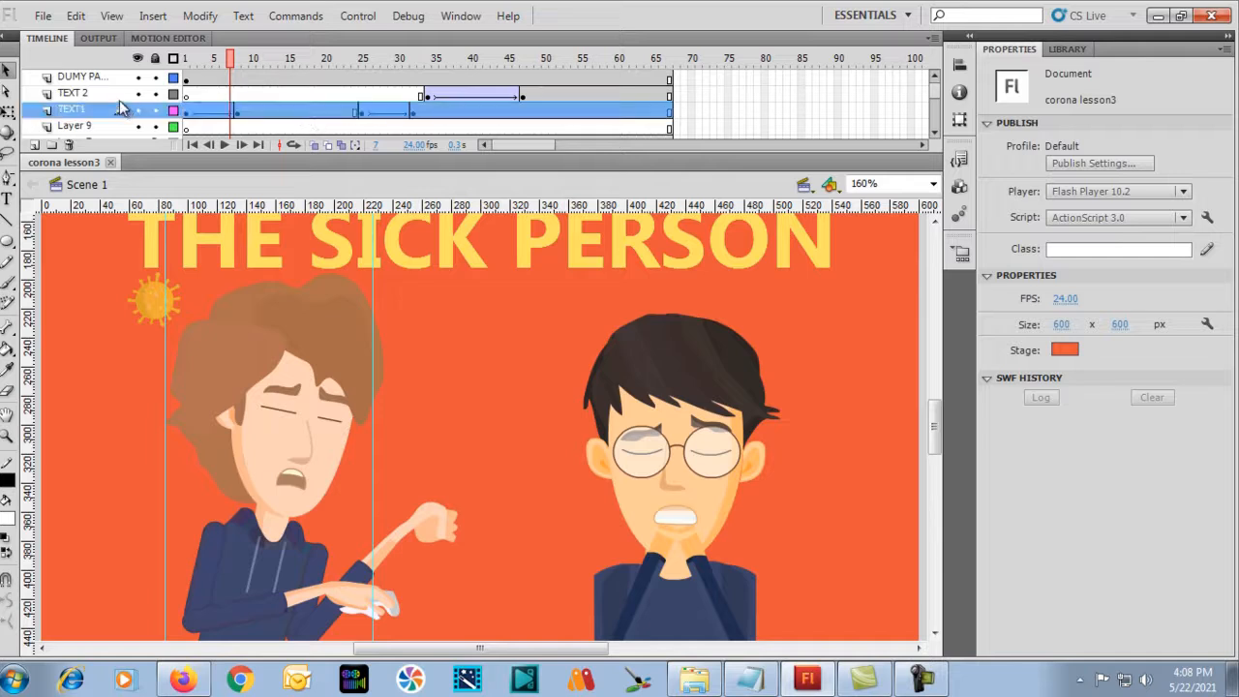
scroll(120, 100, down, 1)
scroll(120, 101, down, 2)
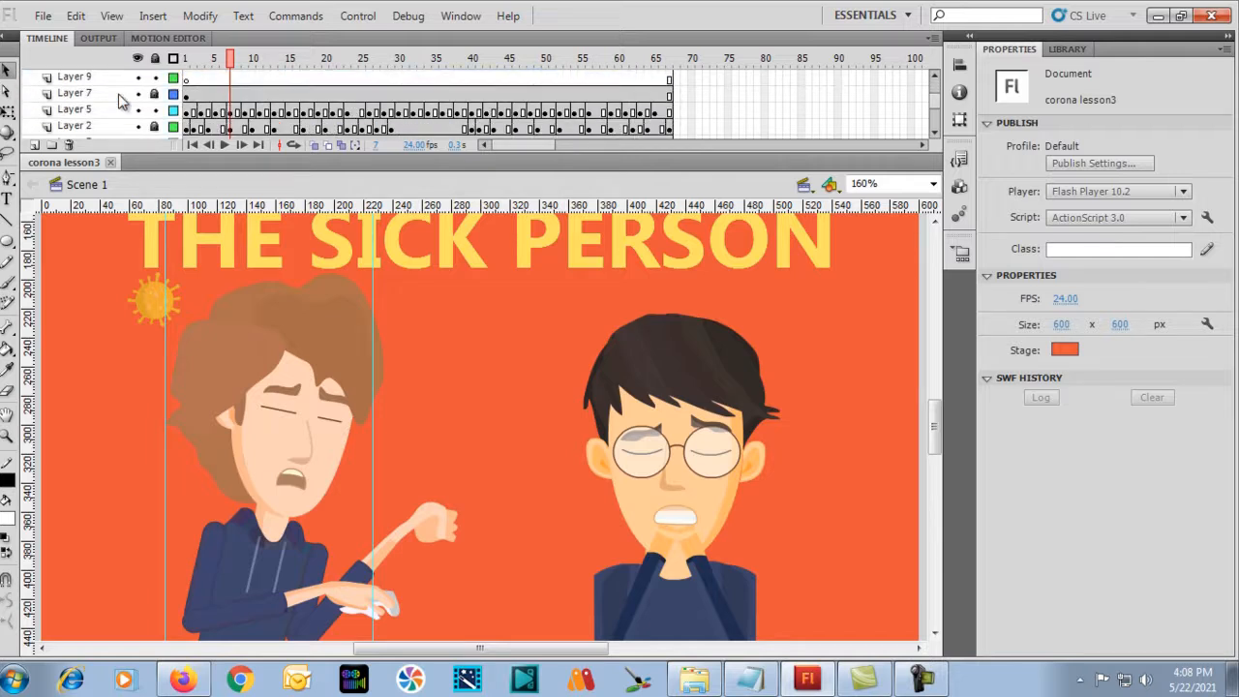
click(105, 110)
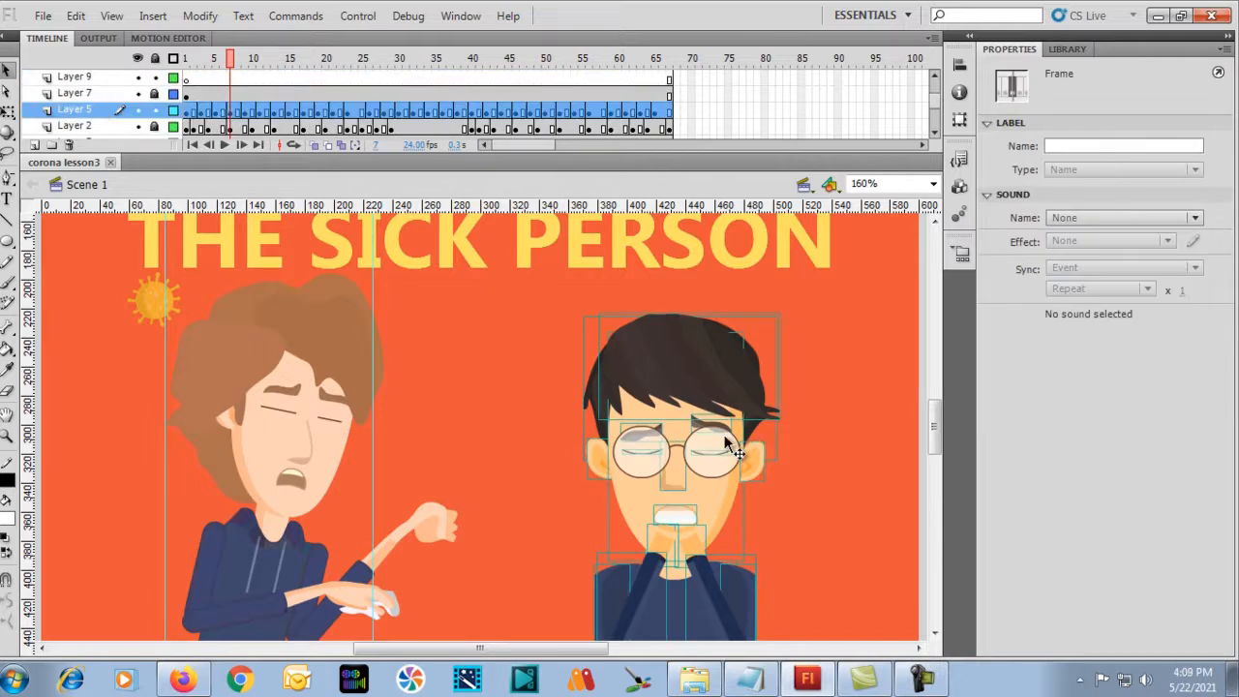
key(ctrl+=)
key(space)
drag(571, 271, 582, 511)
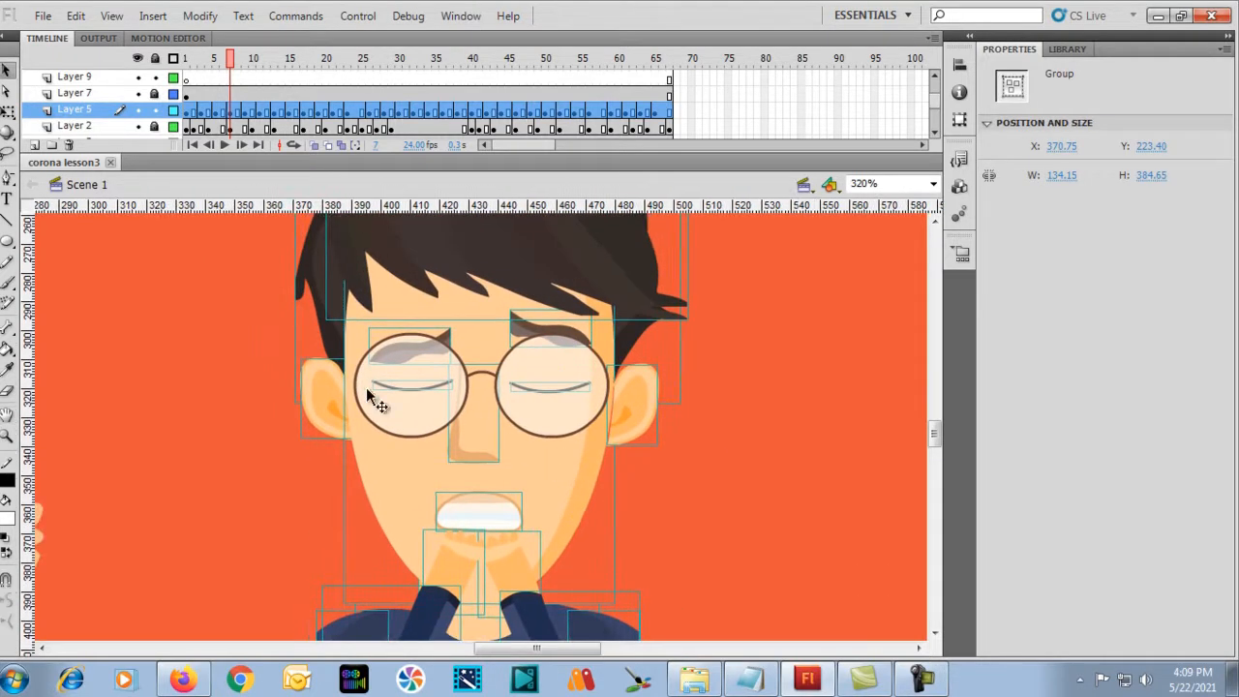
click(209, 339)
Play the glasses character's eye animation from frame 1 and inspect the pupil positions on frames 1 to 3.
drag(222, 59, 171, 61)
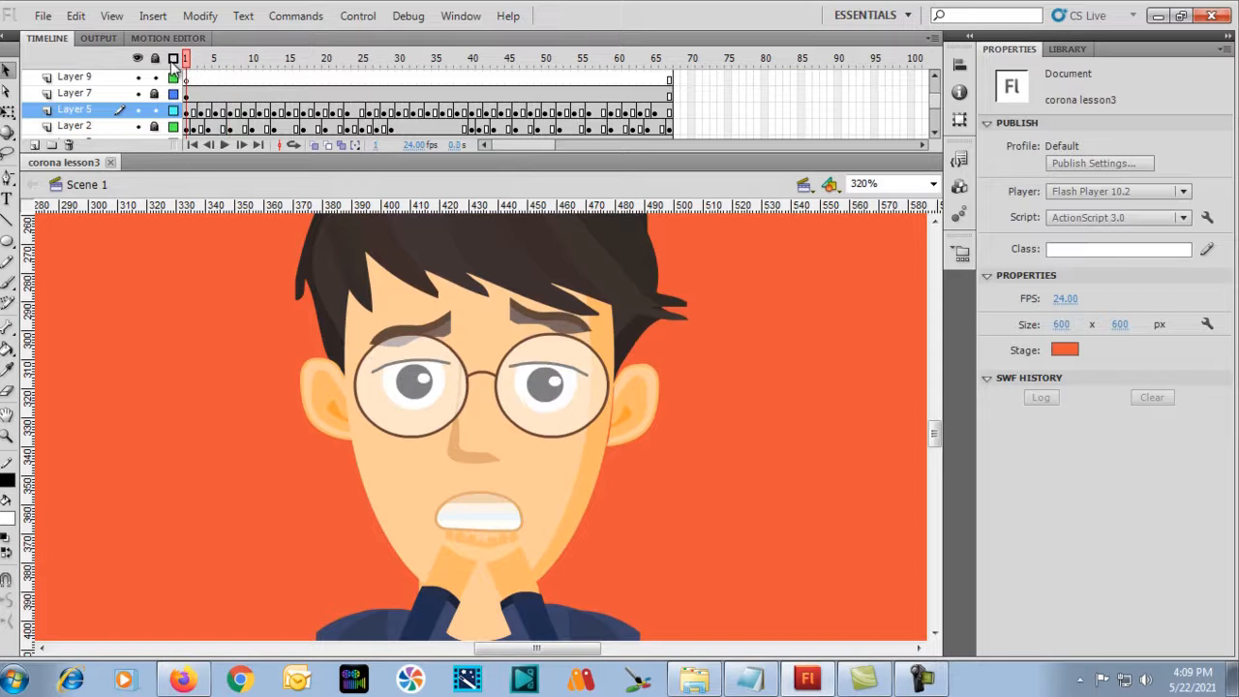
key(Return)
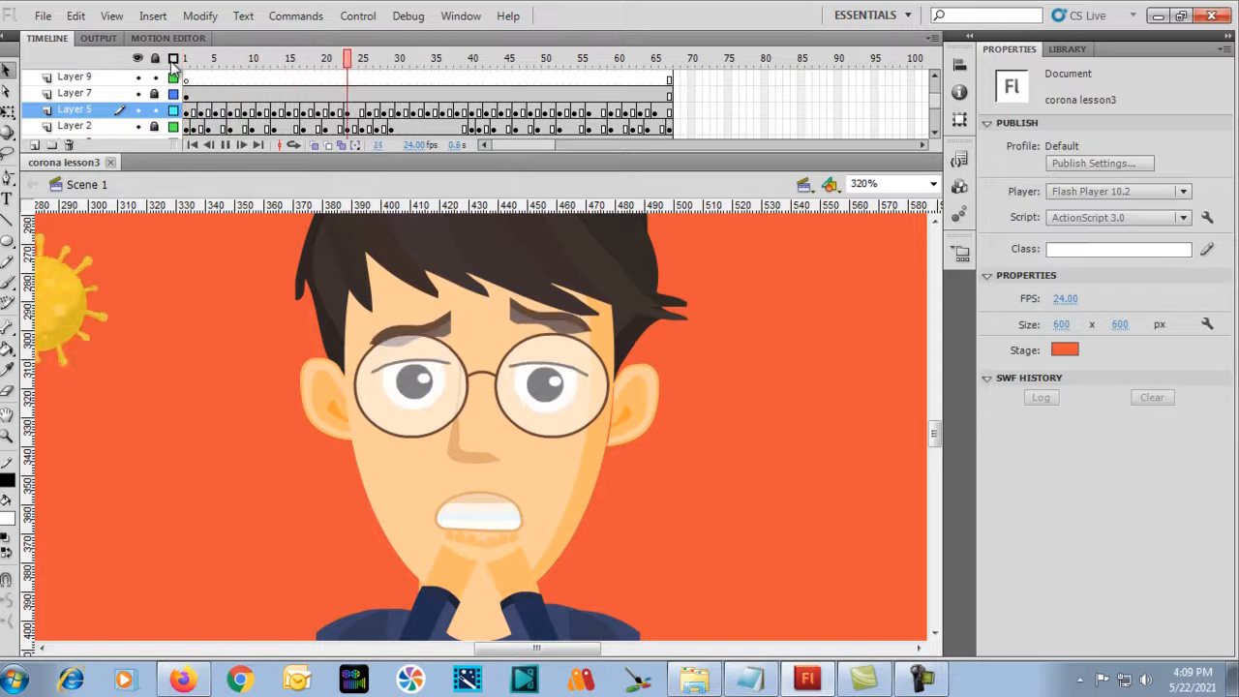
key(ctrl+equal)
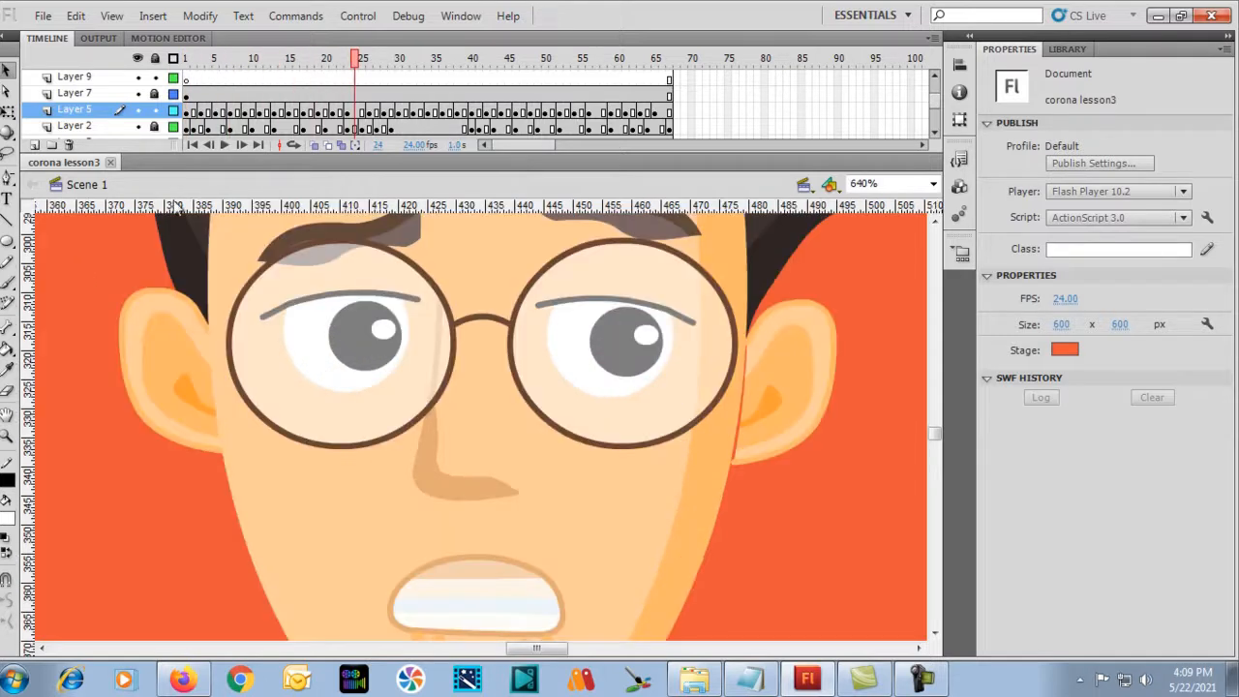
drag(345, 66, 325, 60)
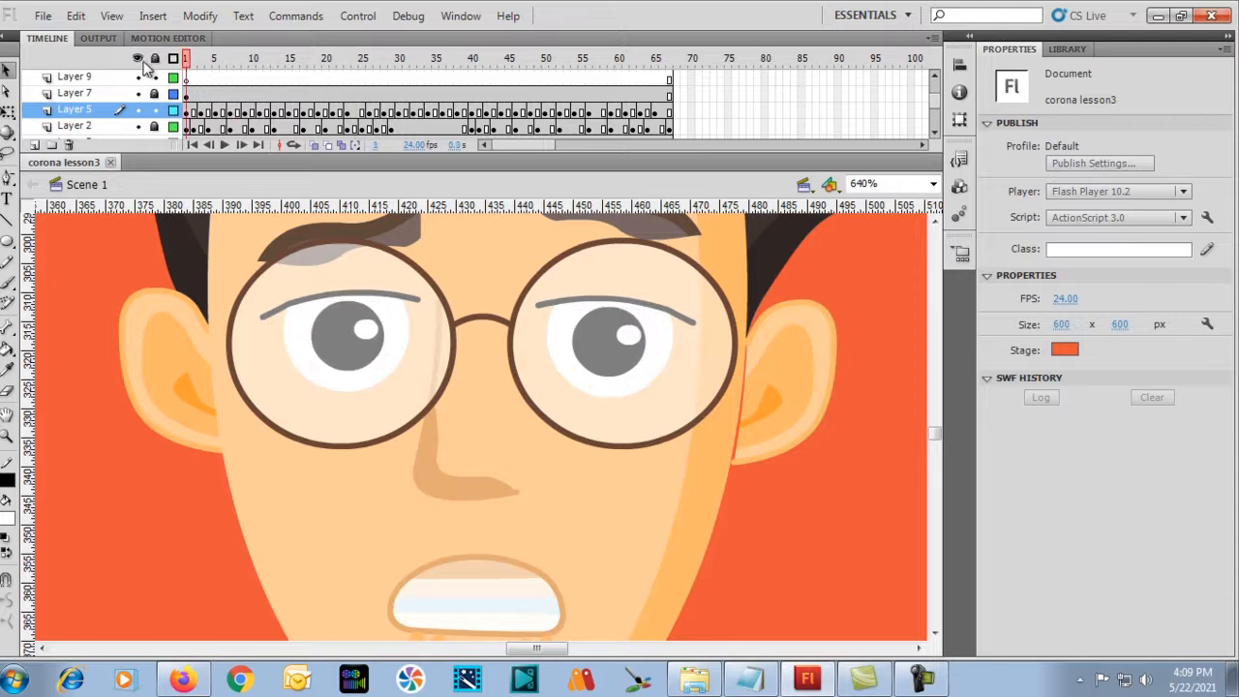
click(193, 60)
click(200, 60)
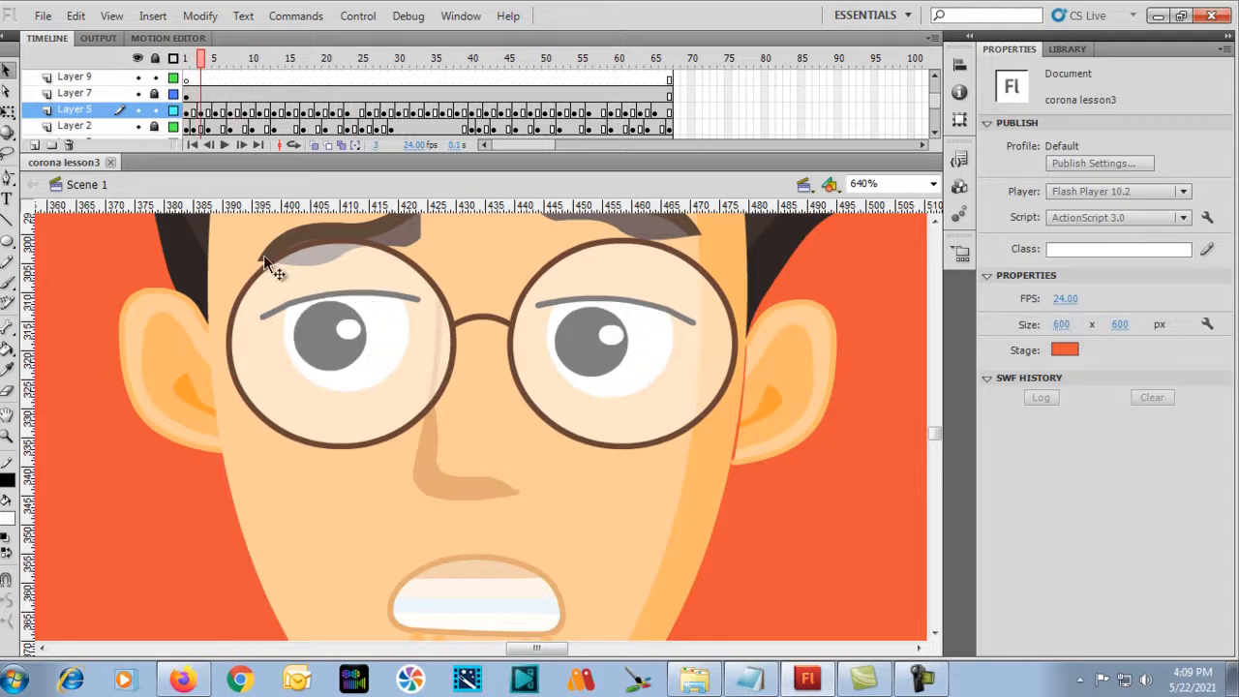
Inspect the eye group inside the glasses on frames 3 and 5, and view the closed eyes on frame 9.
click(331, 361)
double_click(332, 356)
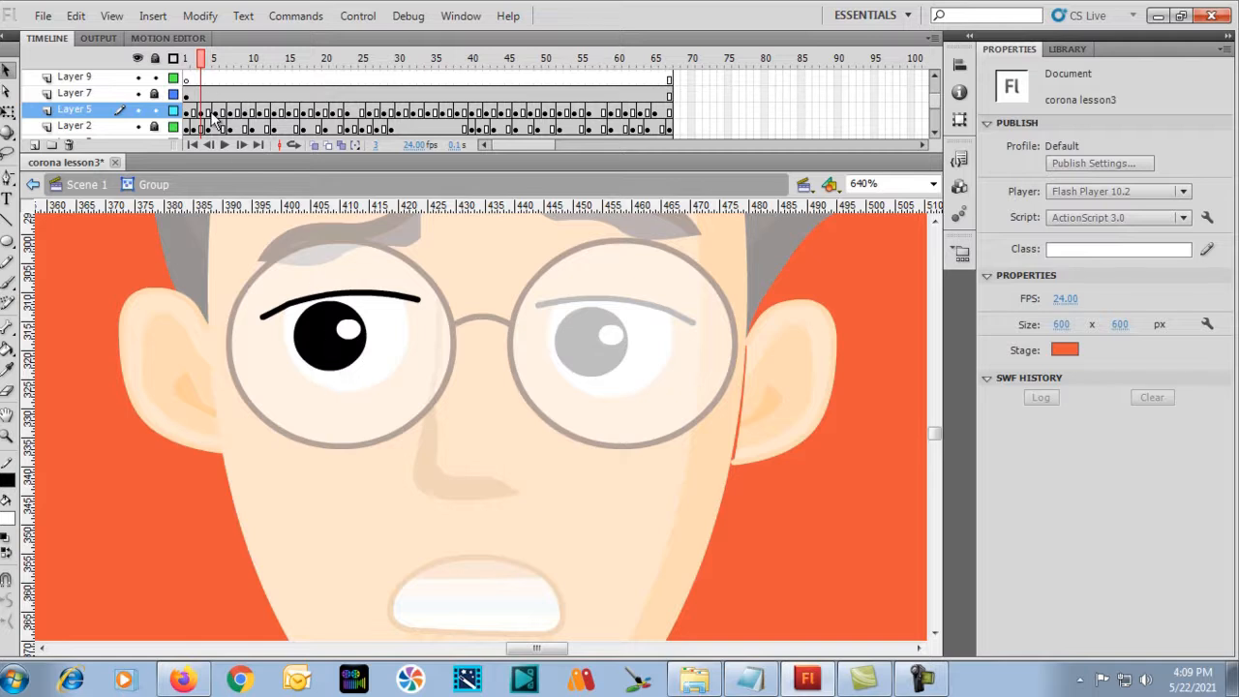
click(214, 112)
double_click(354, 339)
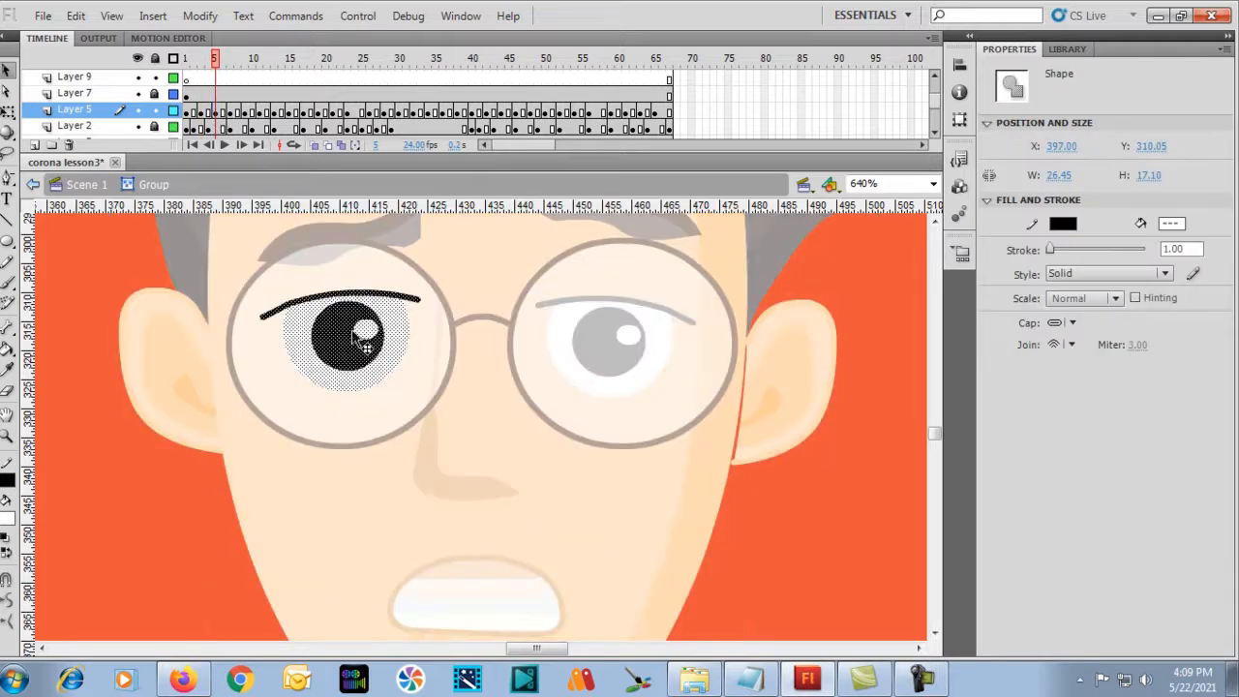
drag(224, 64, 250, 69)
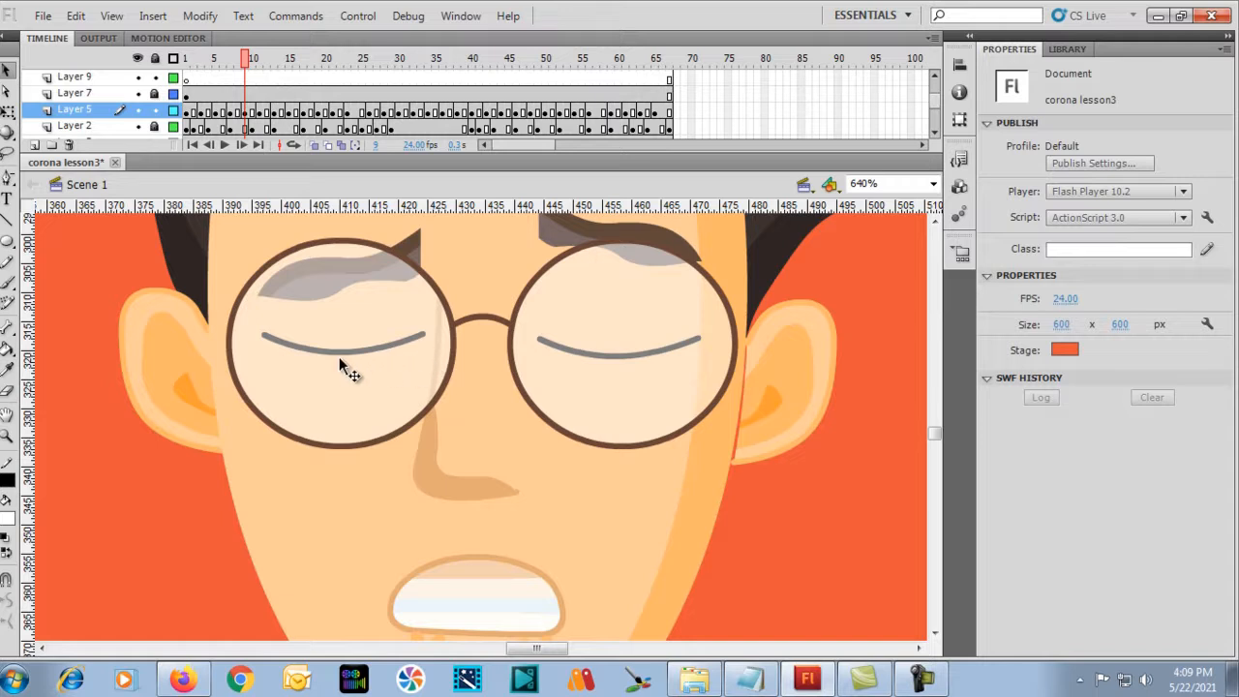
Replay the animation from frame 1 through frame 67 and view both characters together.
click(232, 63)
drag(232, 64, 177, 69)
key(Return)
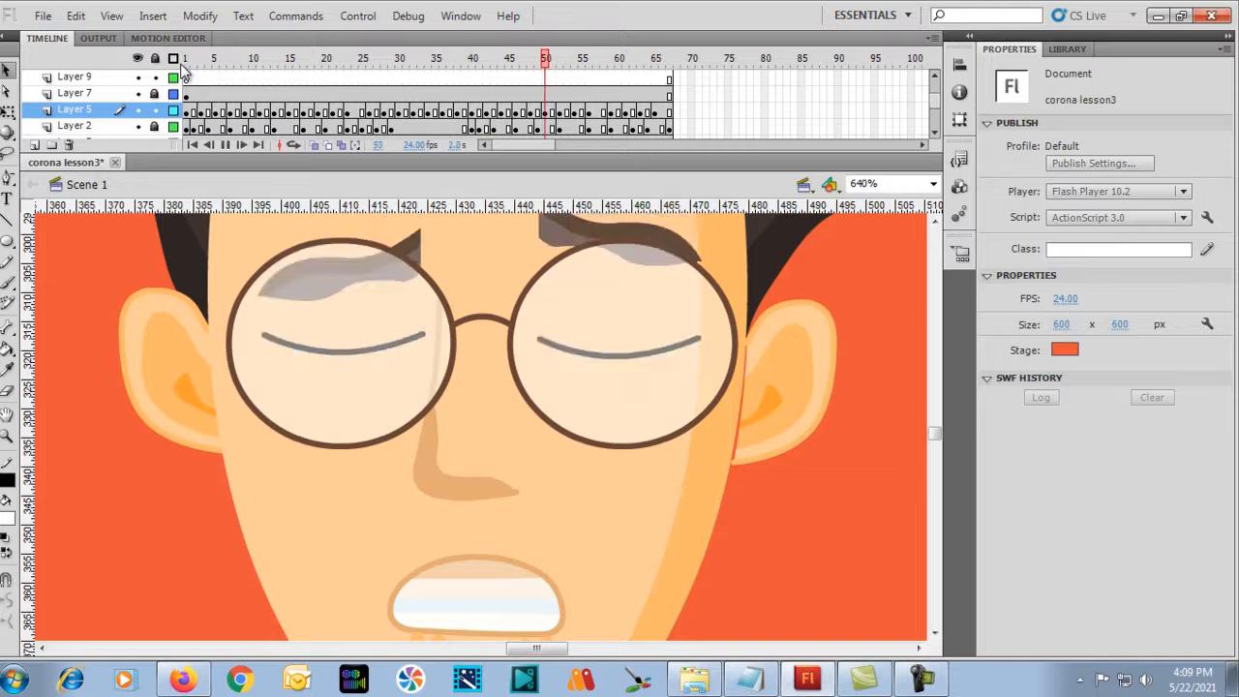
key(ctrl+minus)
key(ctrl+minus)
key(ctrl+minus)
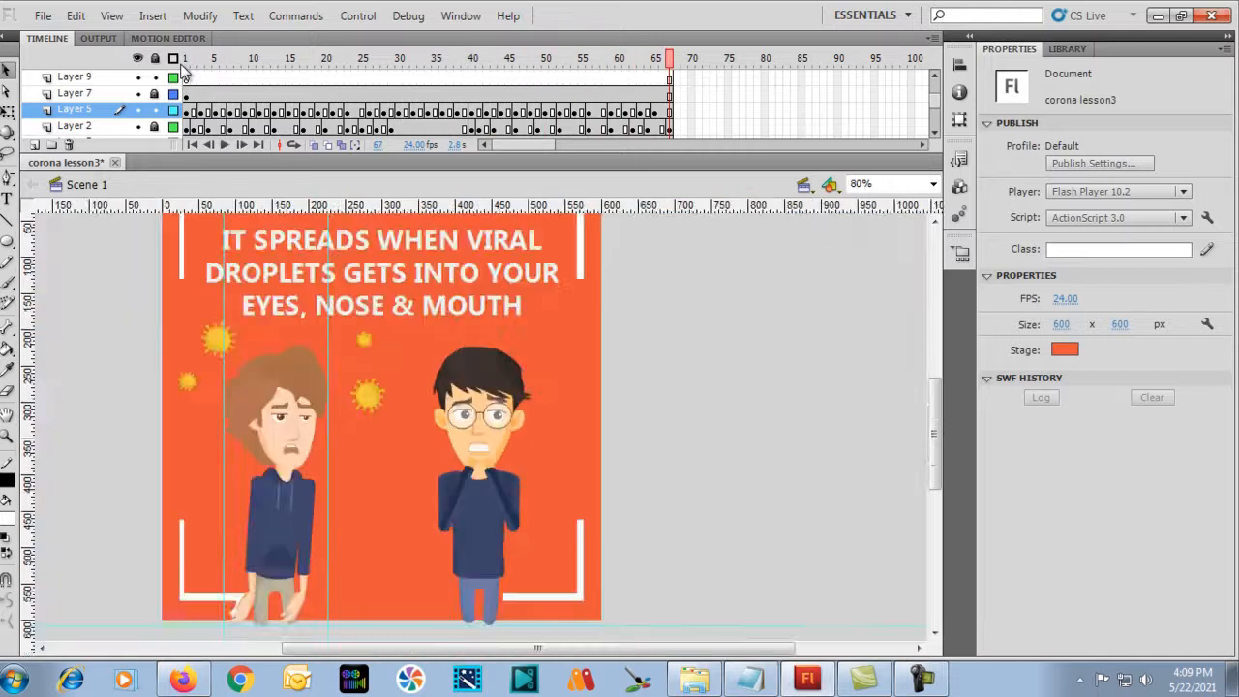
key(ctrl+equal)
key(Return)
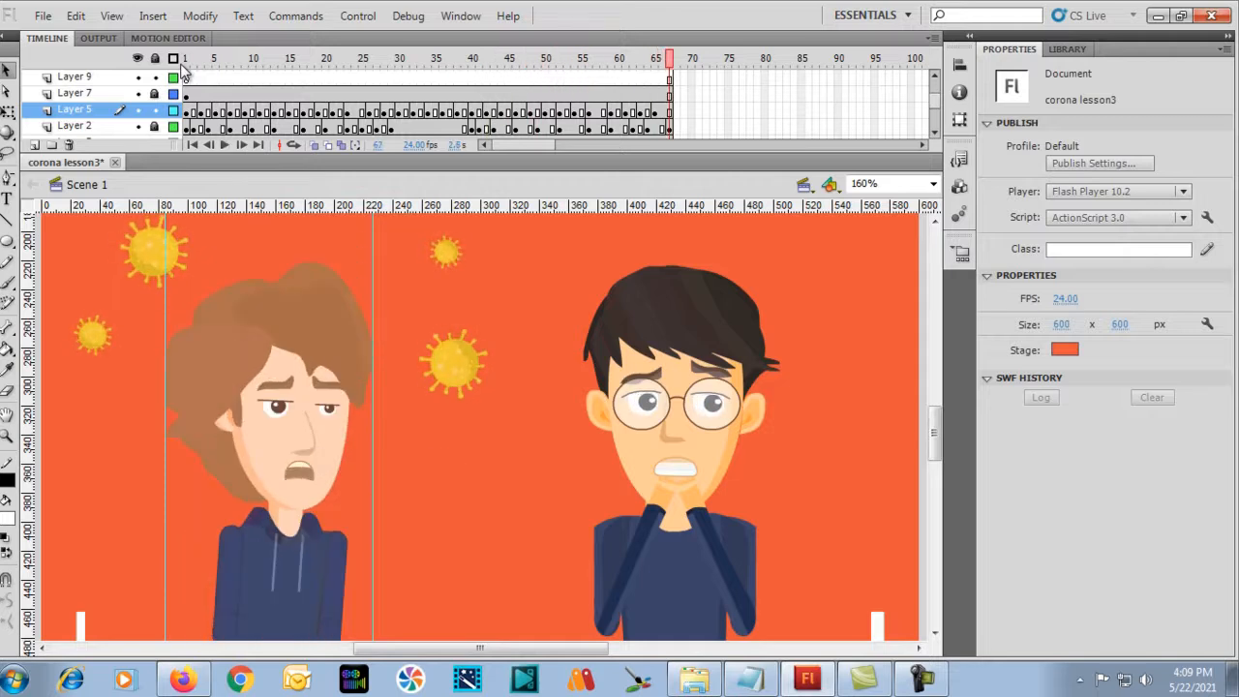
Inspect the frames inside the VIRUS2 symbol of the virus between the characters, and return to Scene 1.
key(ctrl+minus)
key(ctrl+equal)
key(ctrl+equal)
key(ctrl+minus)
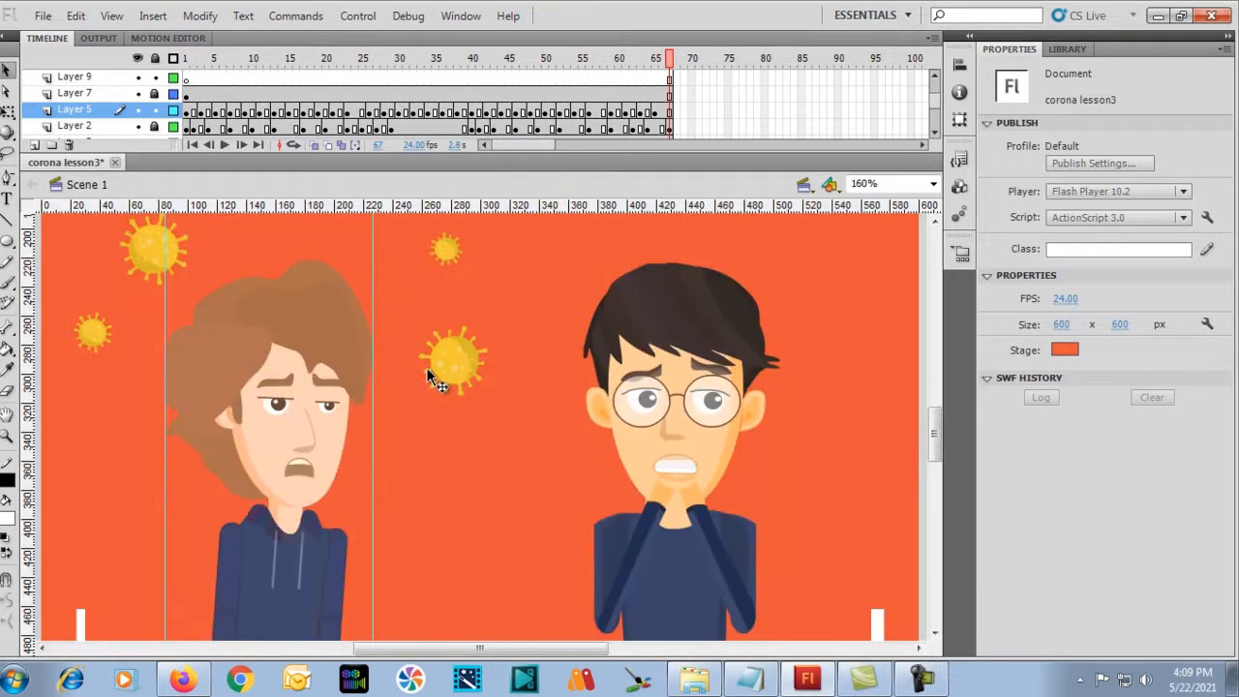
key(ctrl+equal)
click(420, 304)
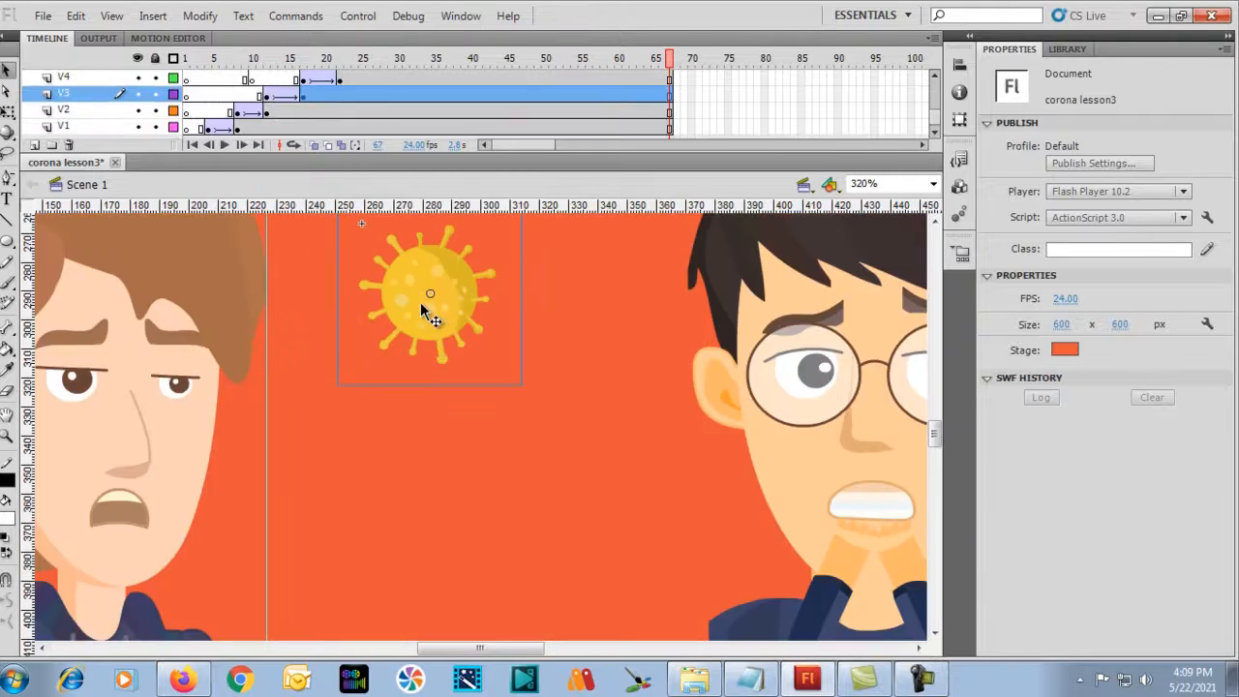
double_click(420, 302)
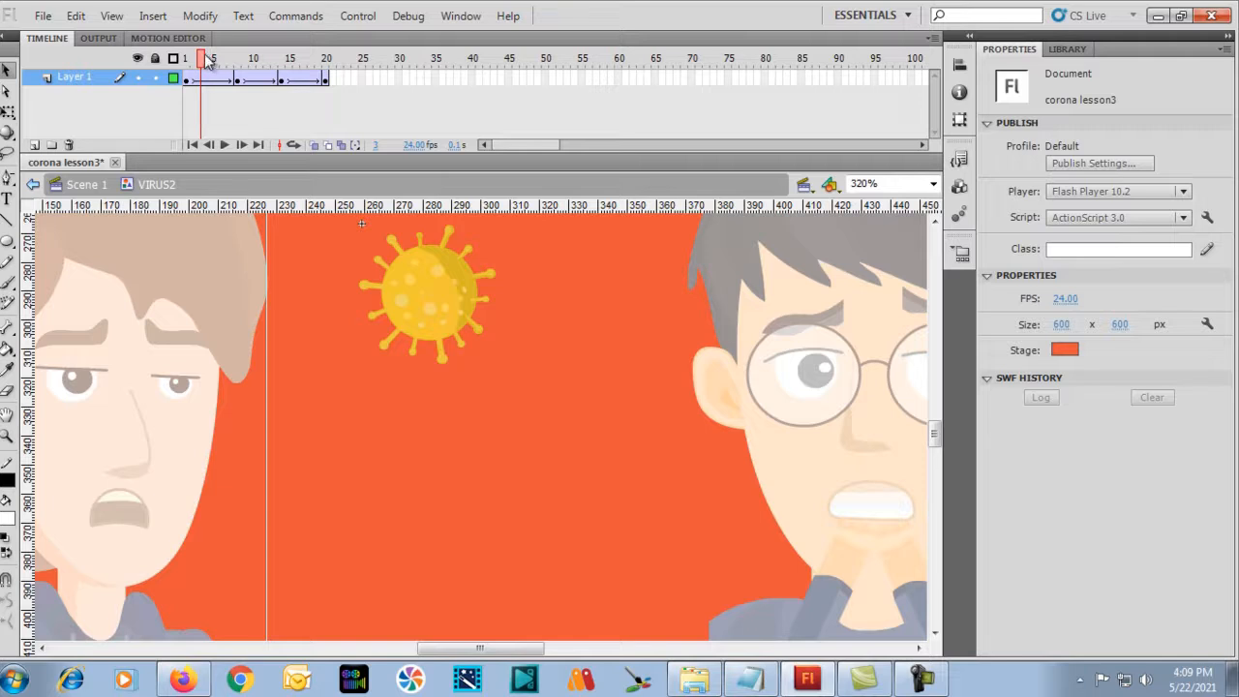
drag(208, 60, 187, 61)
double_click(340, 339)
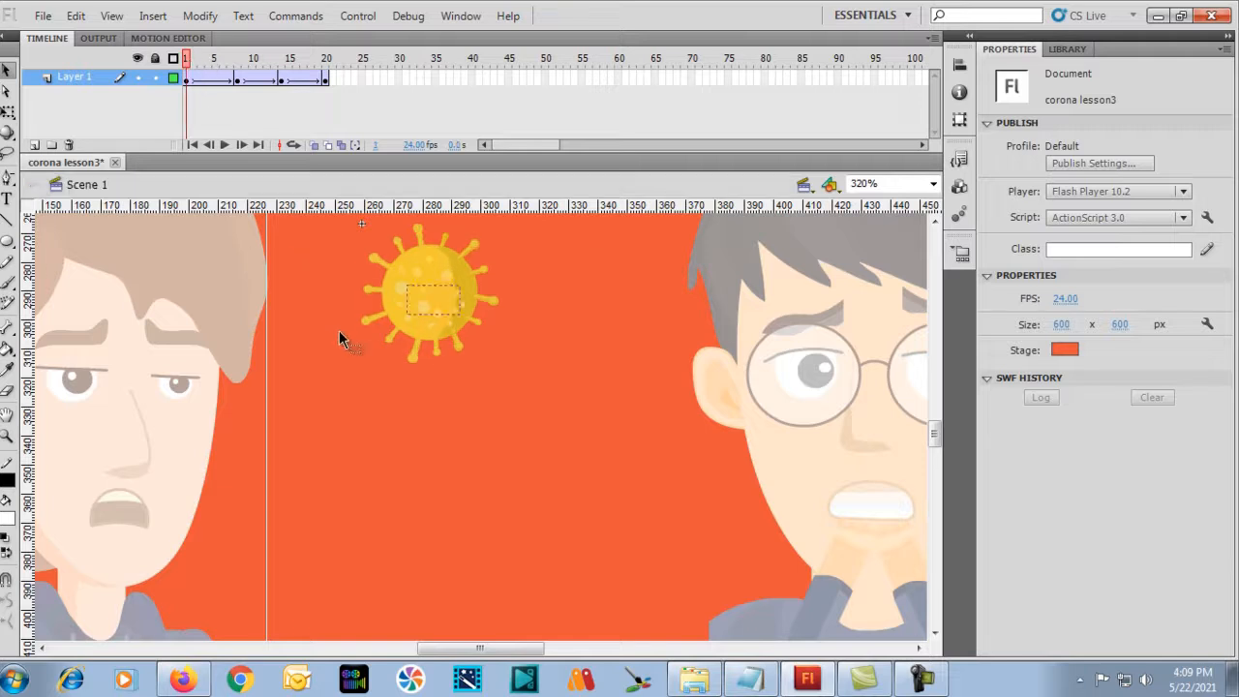
right_click(431, 324)
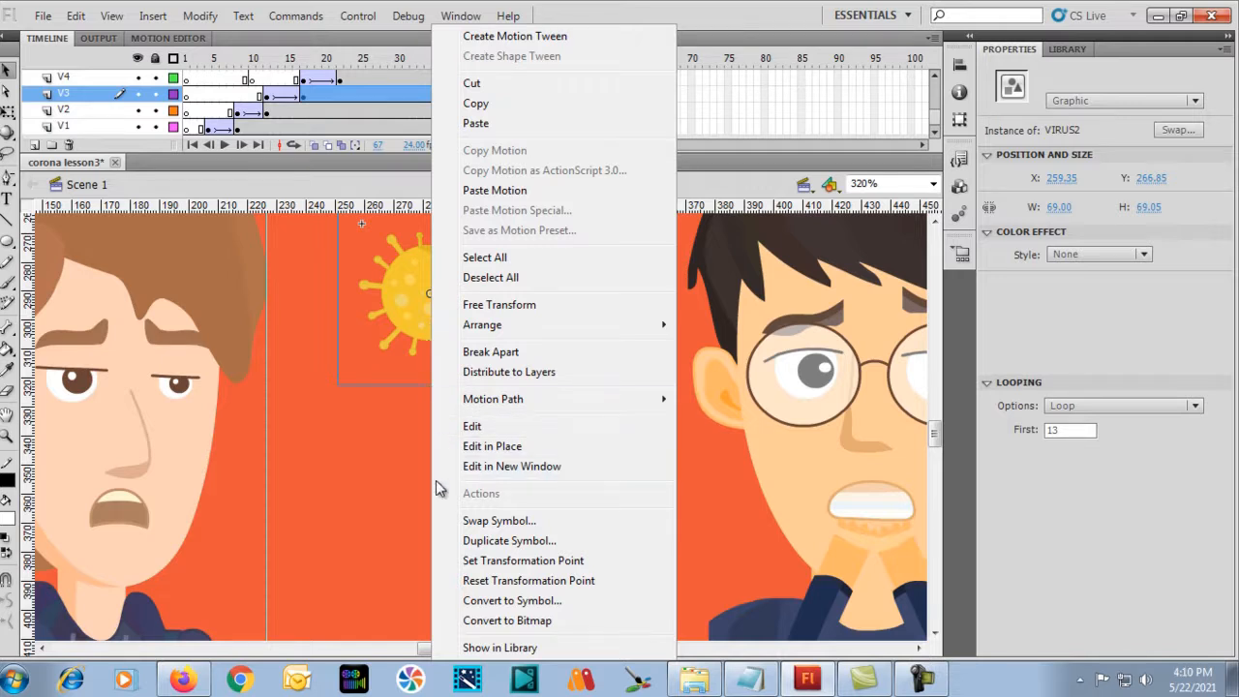
click(384, 472)
Check the symbol types offered for converting the selected virus to a symbol, and cancel the conversion.
click(412, 330)
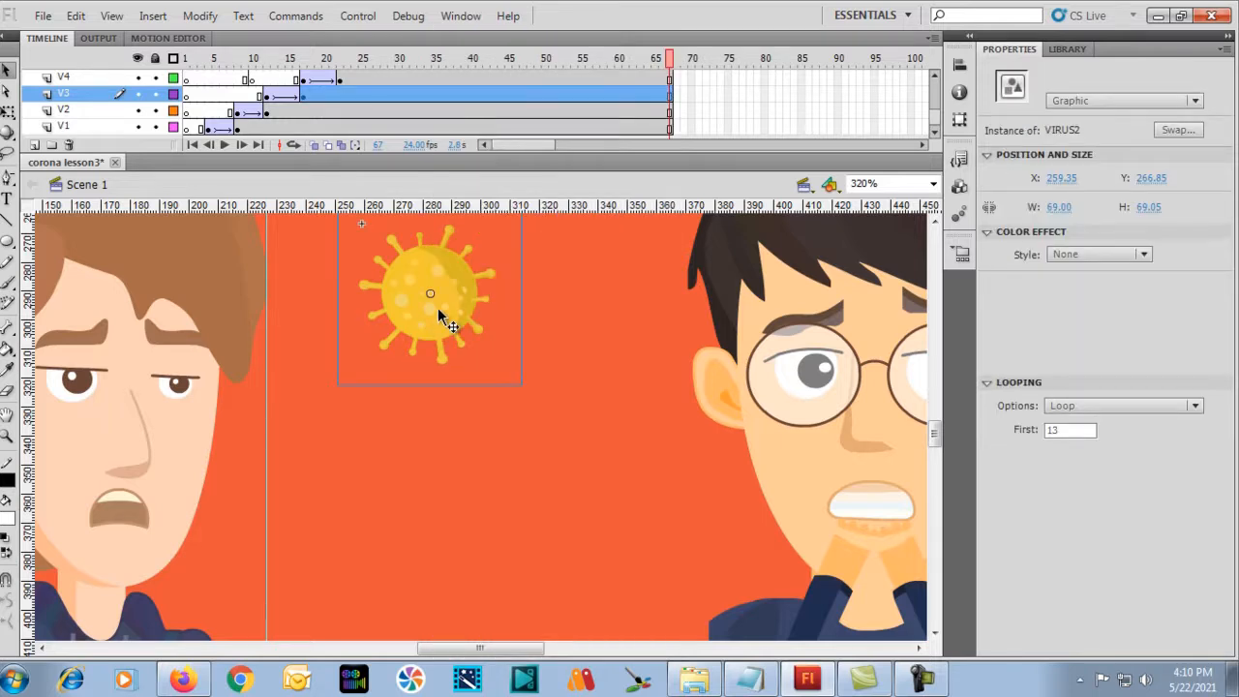
key(F8)
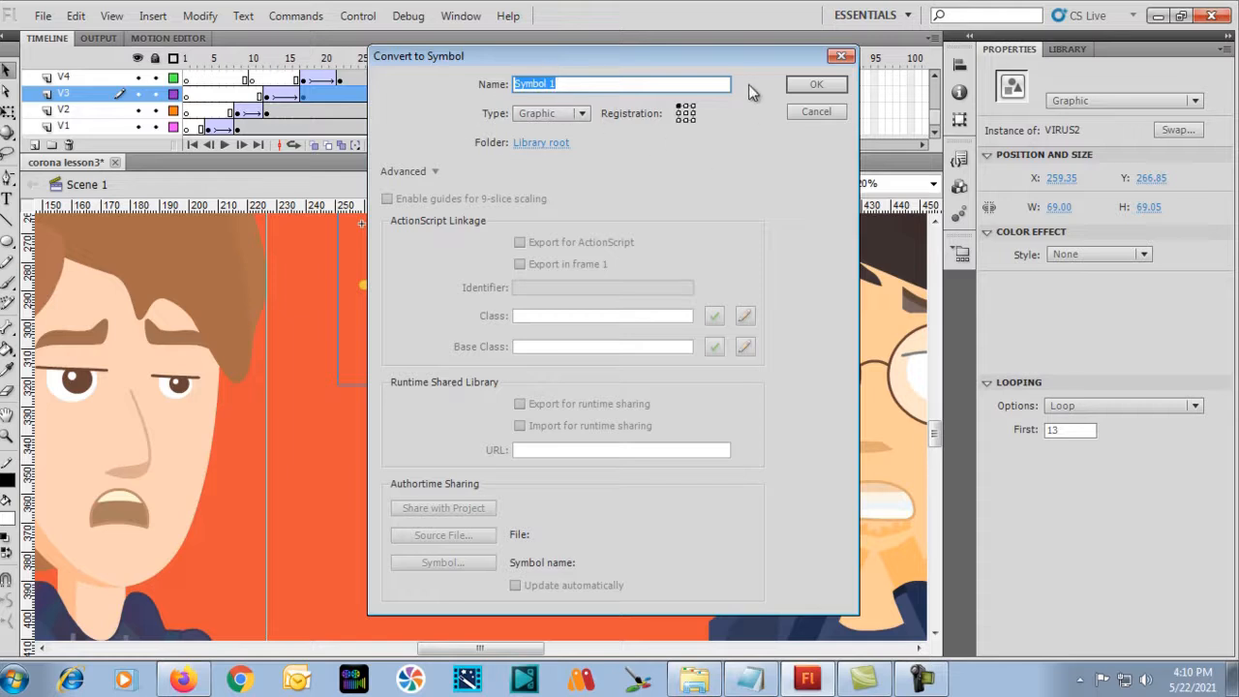
click(582, 114)
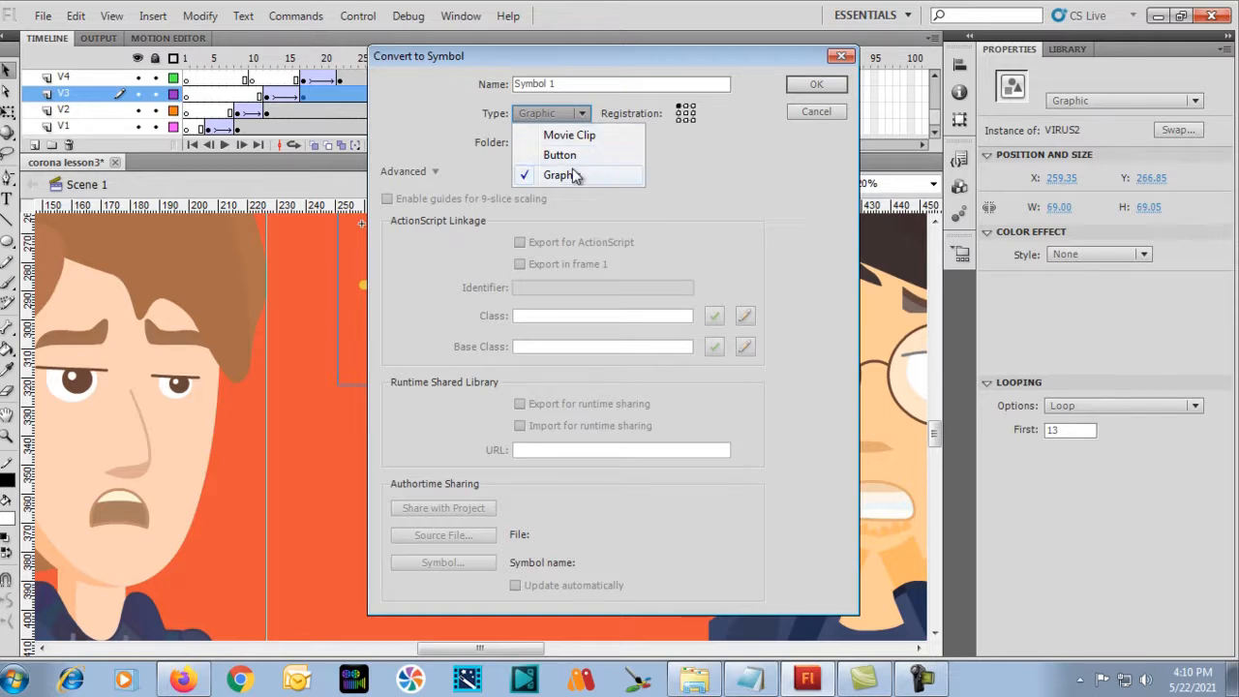
click(811, 112)
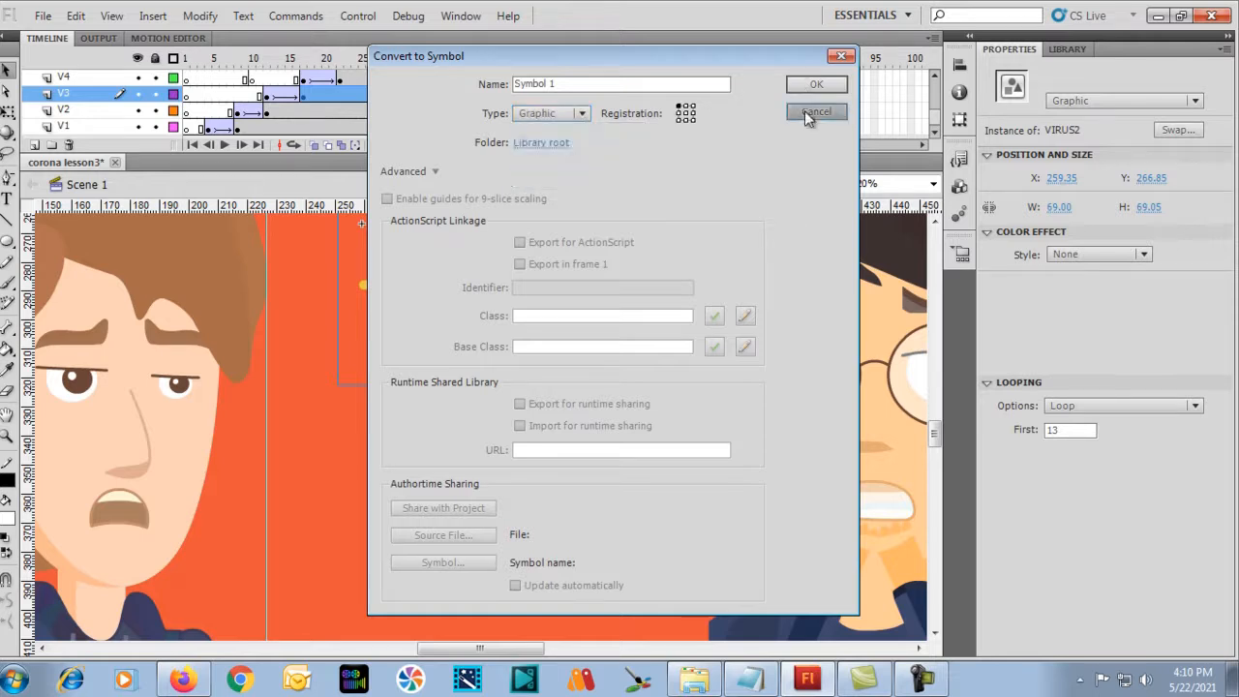
click(813, 111)
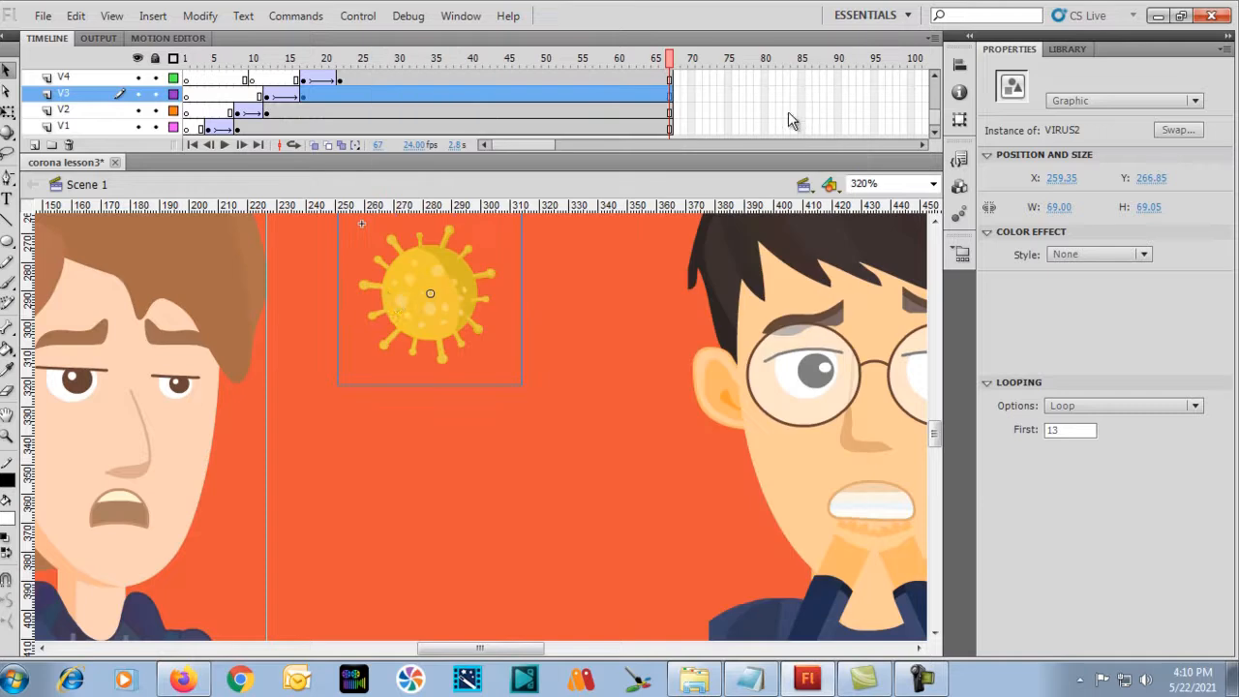
Reopen the VIRUS2 symbol, scrub its rotation from frame 3 back to frame 1, and return to Scene 1.
double_click(441, 305)
click(202, 56)
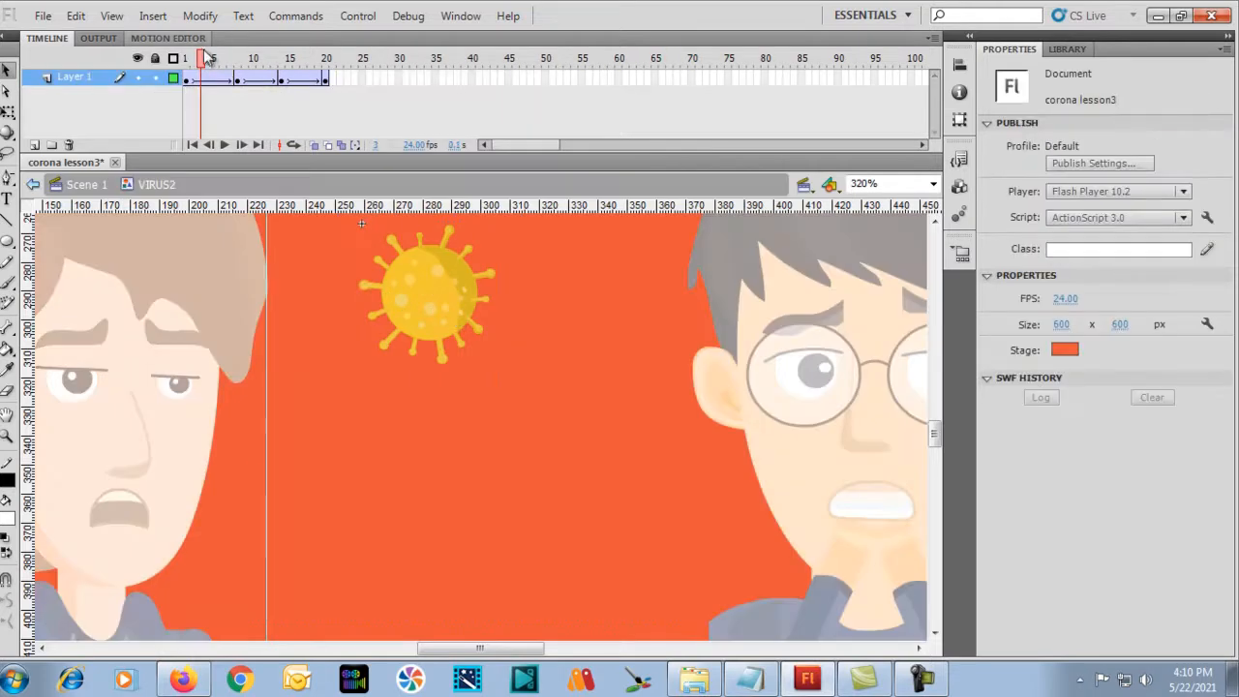
click(193, 59)
mouse_move(195, 61)
mouse_down()
mouse_move(330, 63)
mouse_move(185, 63)
mouse_up()
double_click(313, 284)
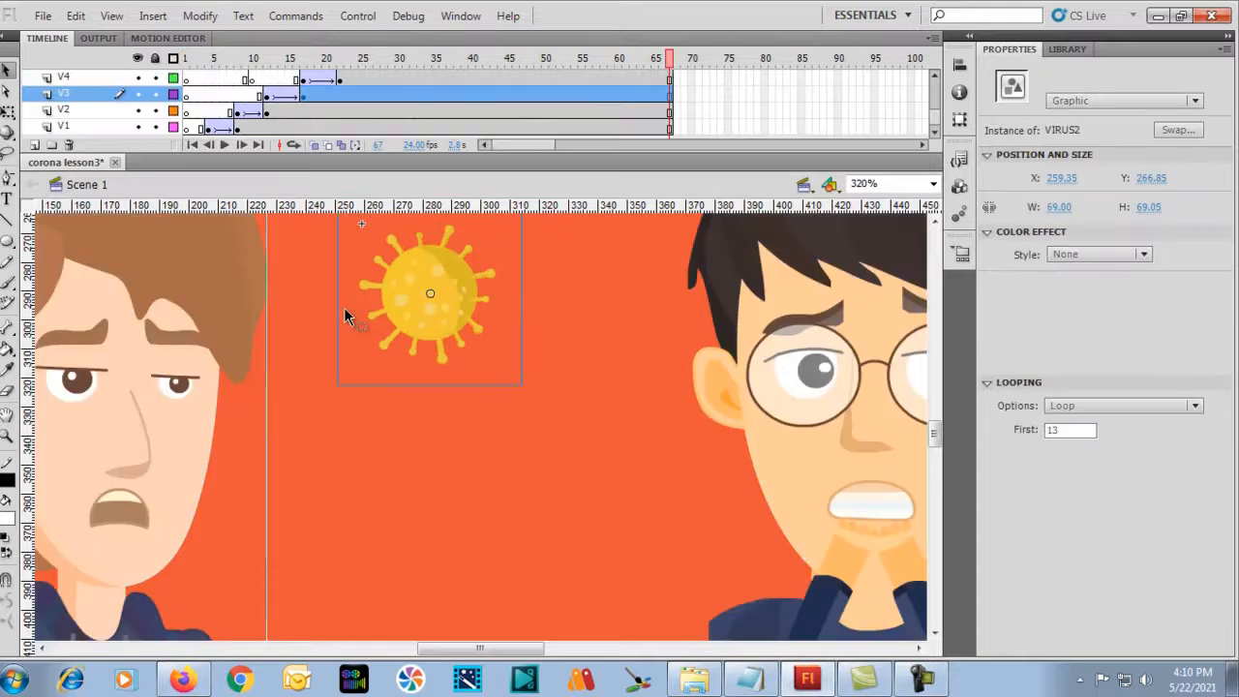
Play the whole animation through to frame 67 with both characters and the heading in view.
key(ctrl+2)
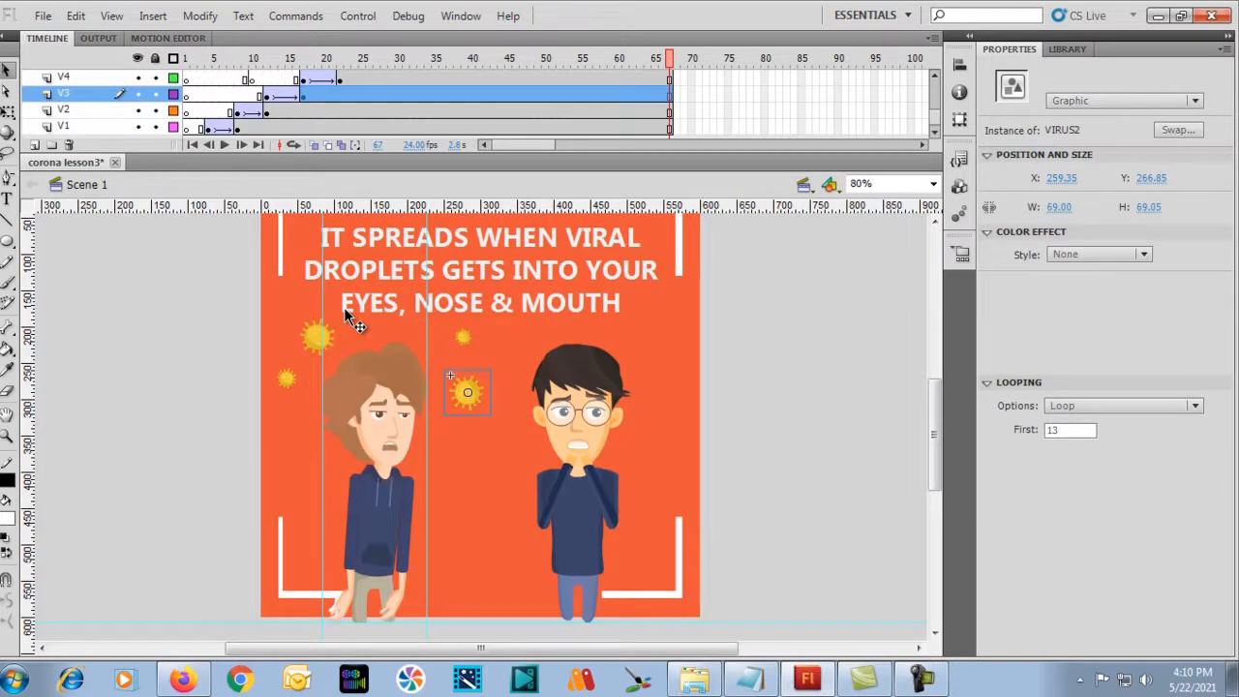
key(Return)
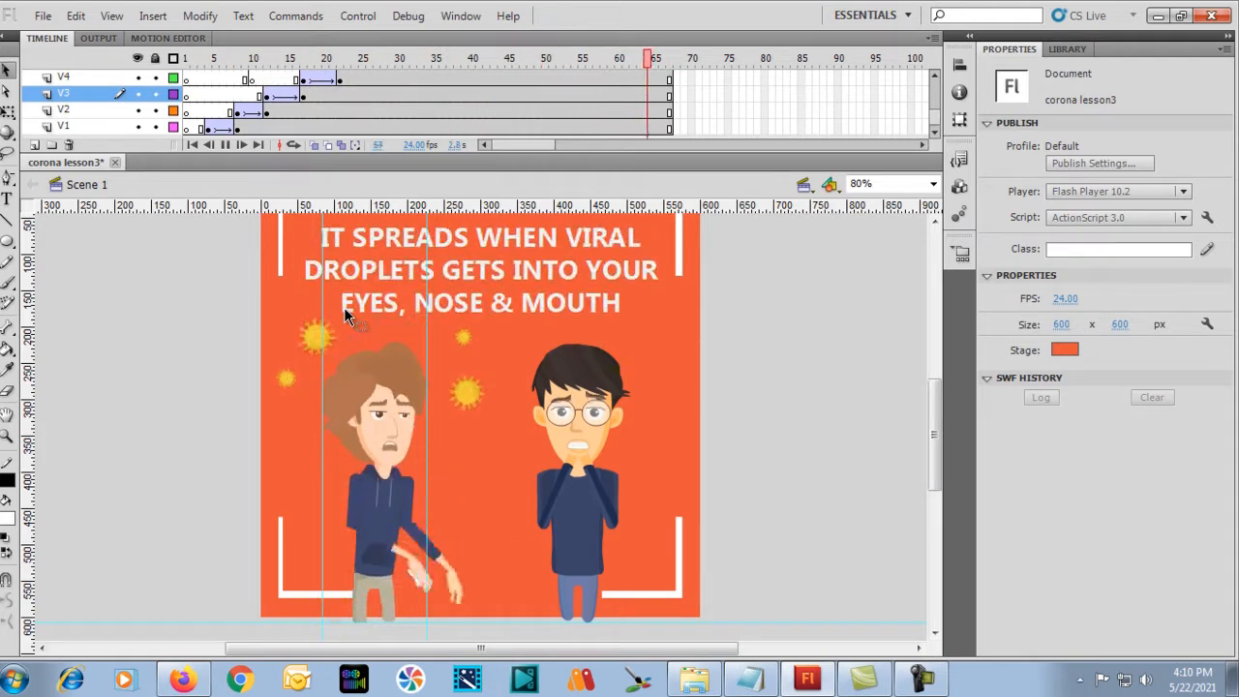
scroll(421, 414, up, 3)
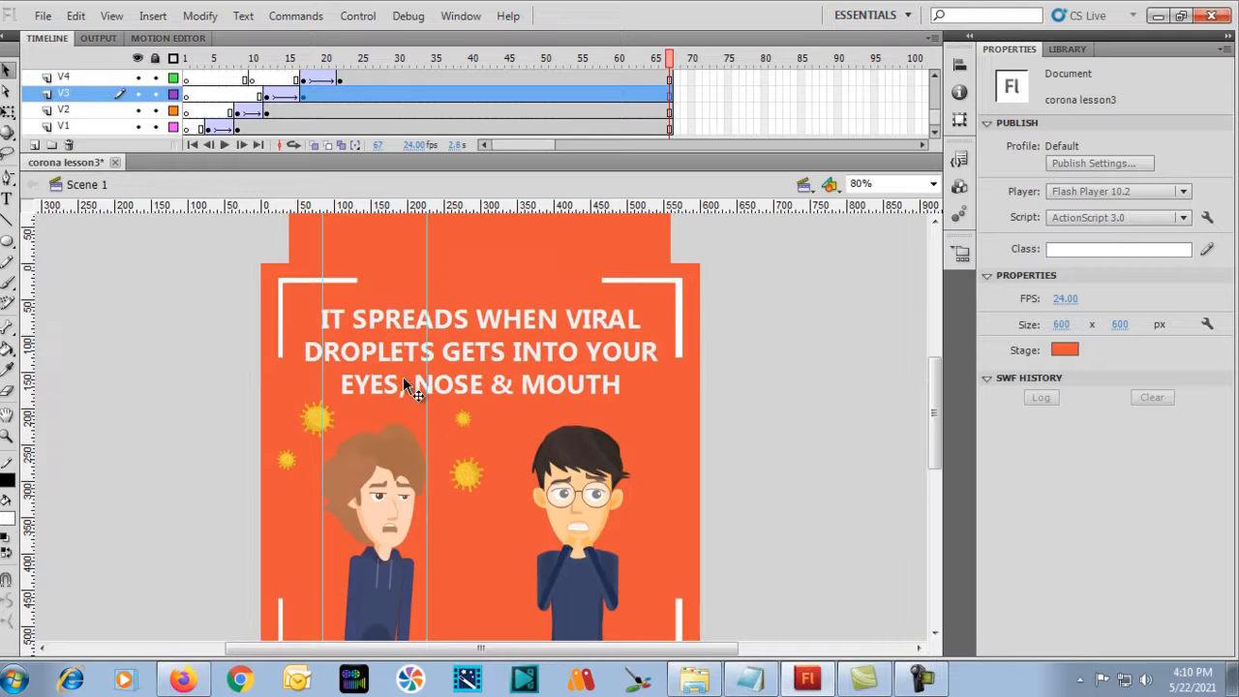
Enter the VIRUS2 symbol between the two characters, rewind its rotation to frame 1, and go back to Scene 1.
click(467, 480)
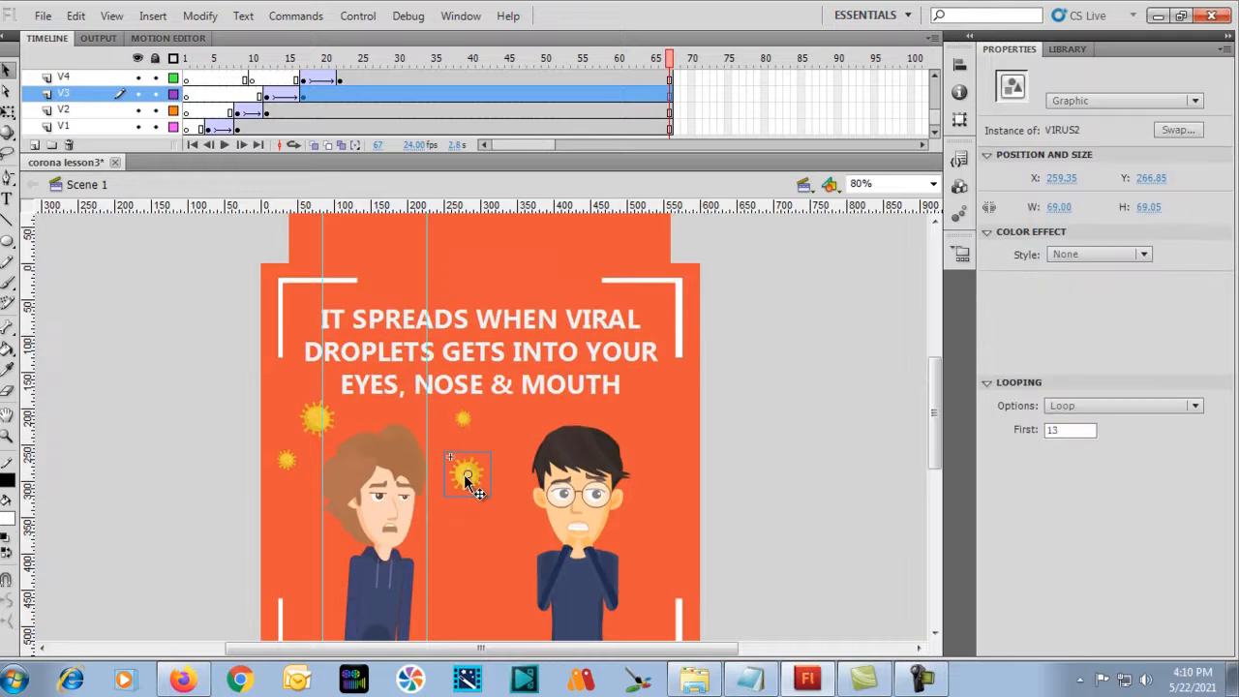
key(ctrl+equal)
key(ctrl+equal)
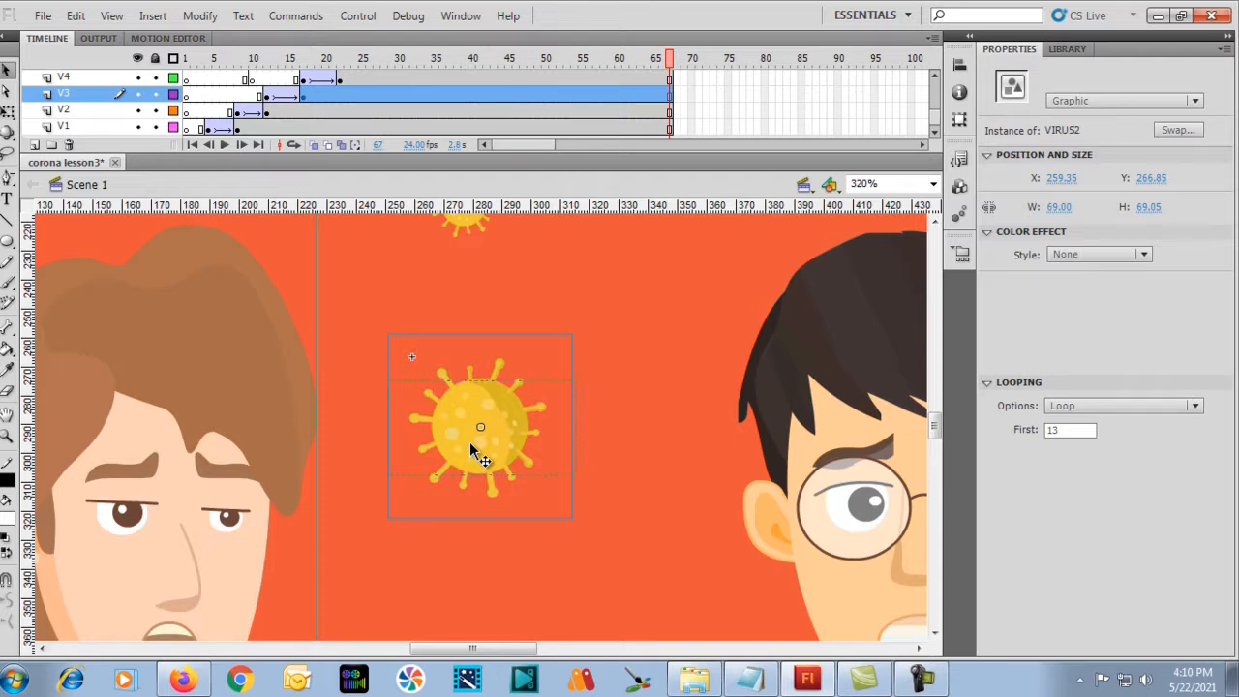
double_click(474, 450)
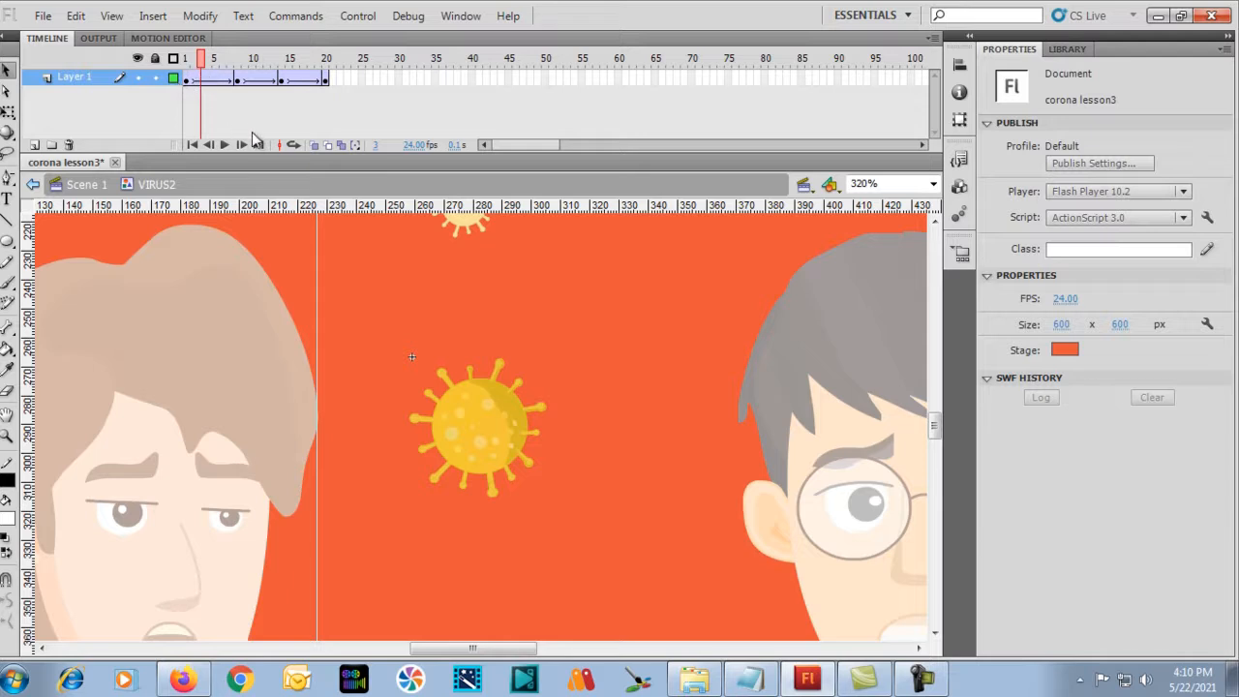
mouse_move(205, 61)
mouse_down()
mouse_move(249, 62)
mouse_move(225, 89)
mouse_move(353, 92)
mouse_move(189, 117)
mouse_move(268, 118)
mouse_move(312, 102)
mouse_move(169, 86)
mouse_move(322, 95)
mouse_move(181, 98)
mouse_up()
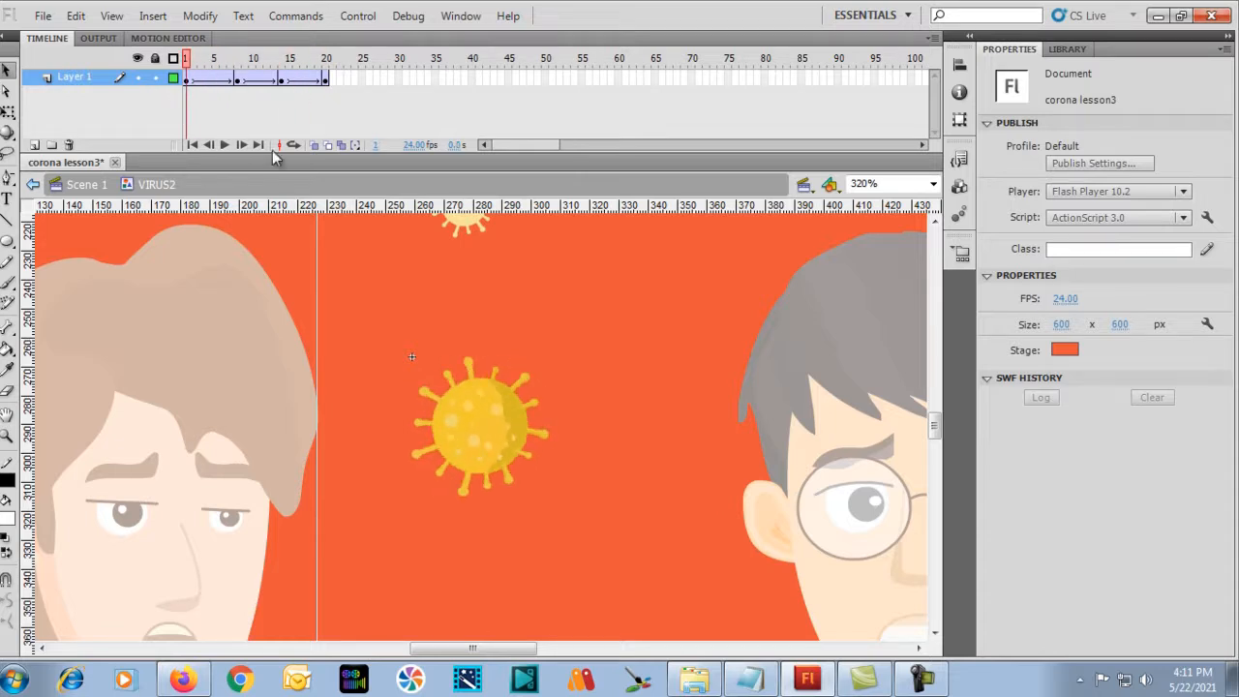
double_click(312, 353)
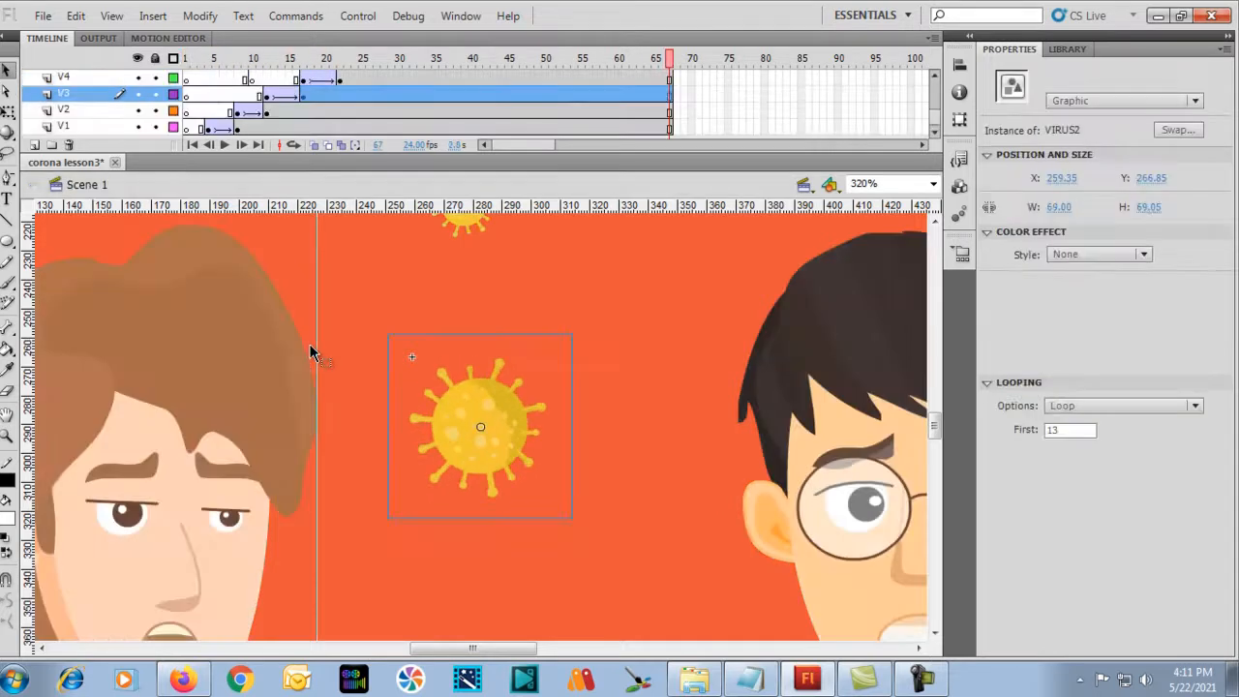
Select the heading about viral droplets and examine its TEXT 2 layer and the neighbouring layers in the timeline.
scroll(361, 129, up, 2)
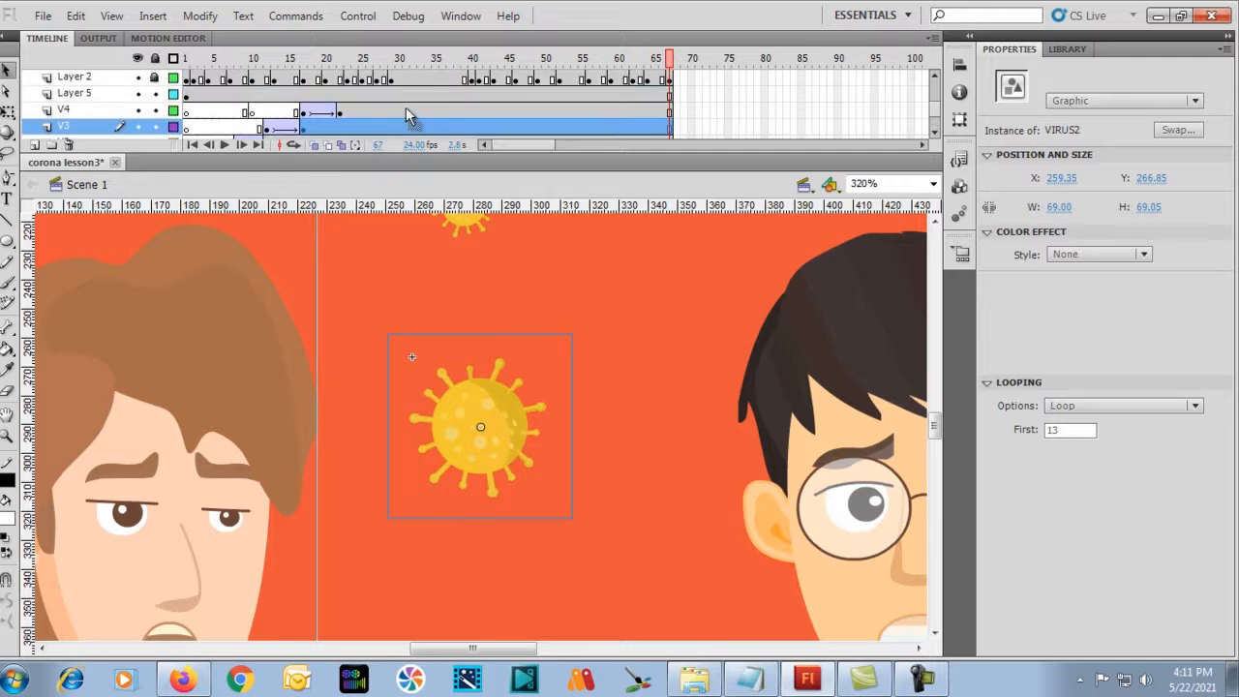
key(ctrl+minus)
key(ctrl+minus)
key(ctrl+equal)
scroll(403, 367, up, 3)
key(ctrl+equal)
key(ctrl+minus)
scroll(402, 366, up, 3)
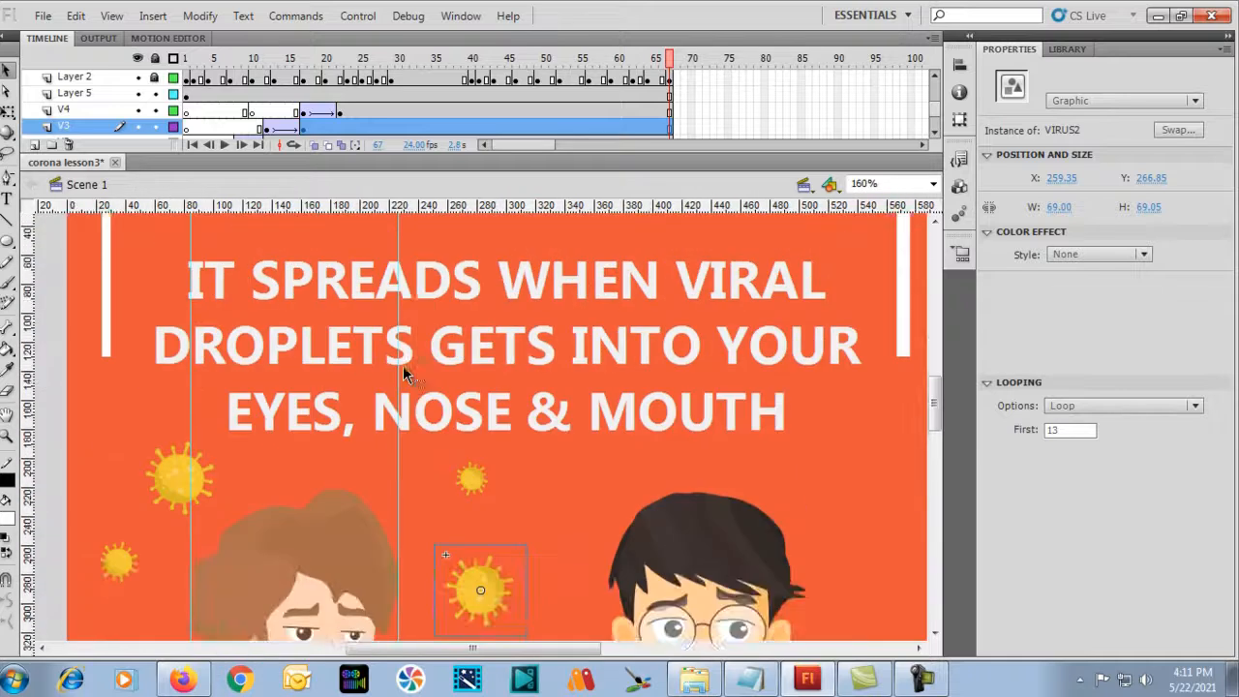
click(358, 364)
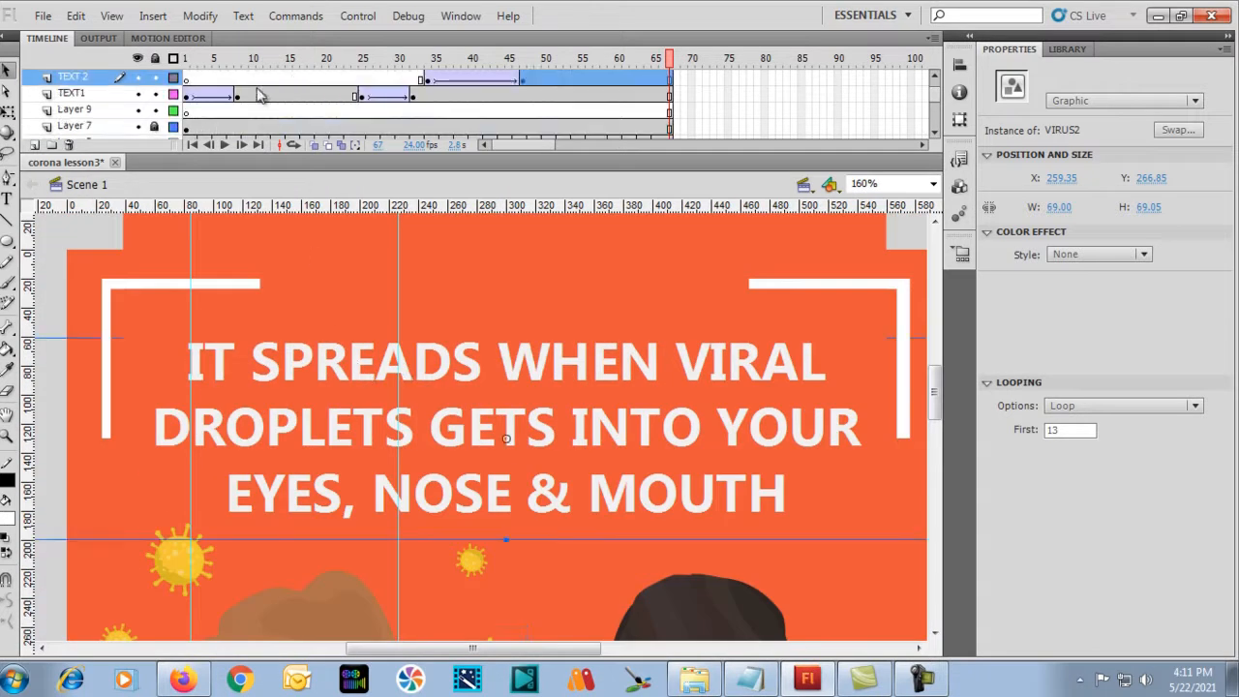
scroll(259, 95, up, 1)
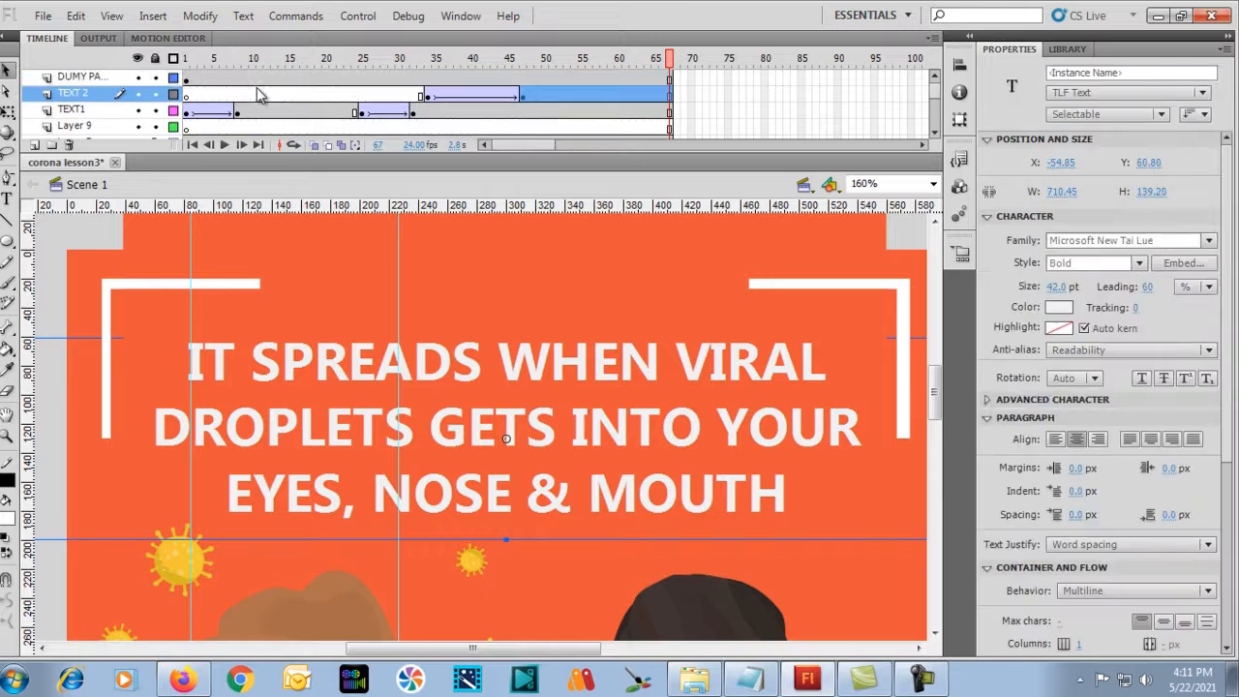
scroll(259, 95, down, 3)
scroll(259, 95, up, 3)
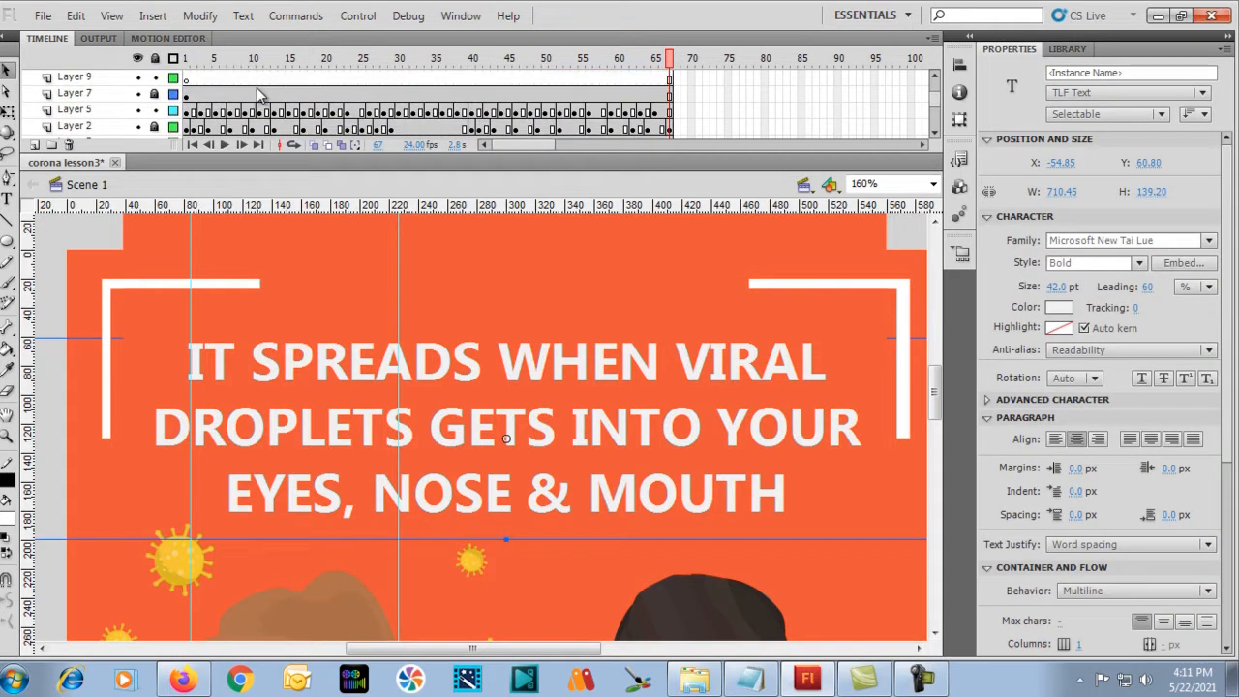
Scrub the animation back to frame 2 and forward to frame 36 to view the transition between both heading texts.
drag(667, 58, 193, 70)
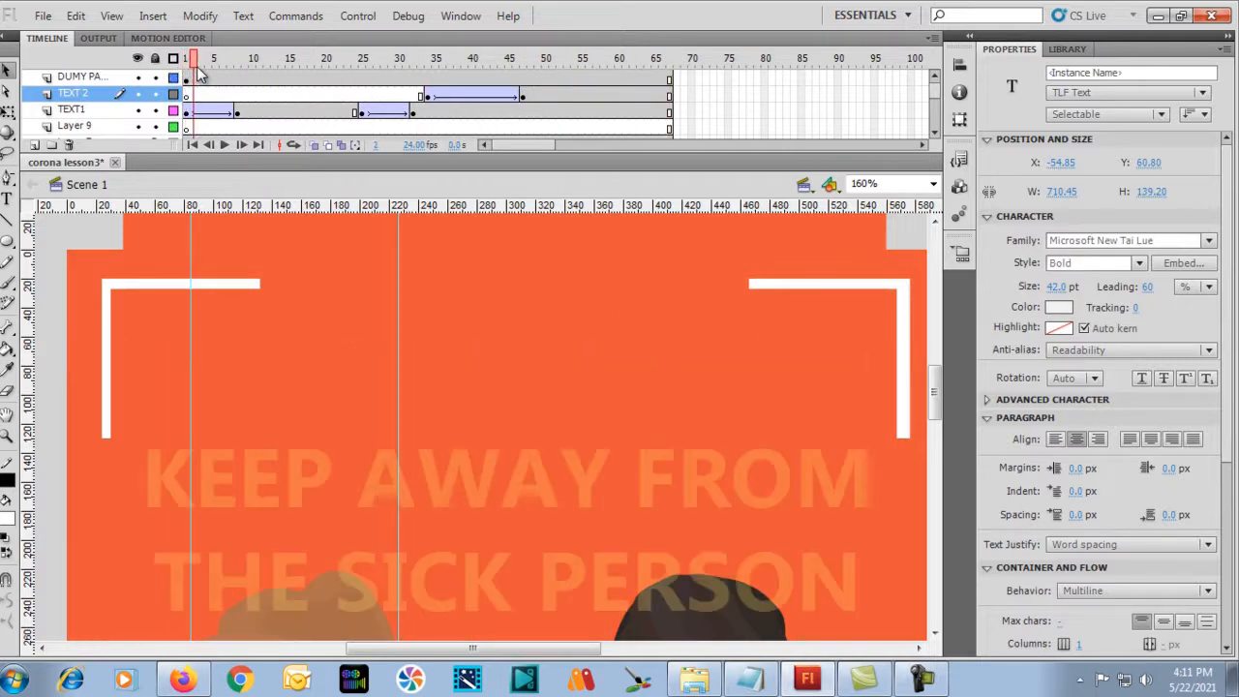
drag(199, 75, 442, 60)
key(ctrl+minus)
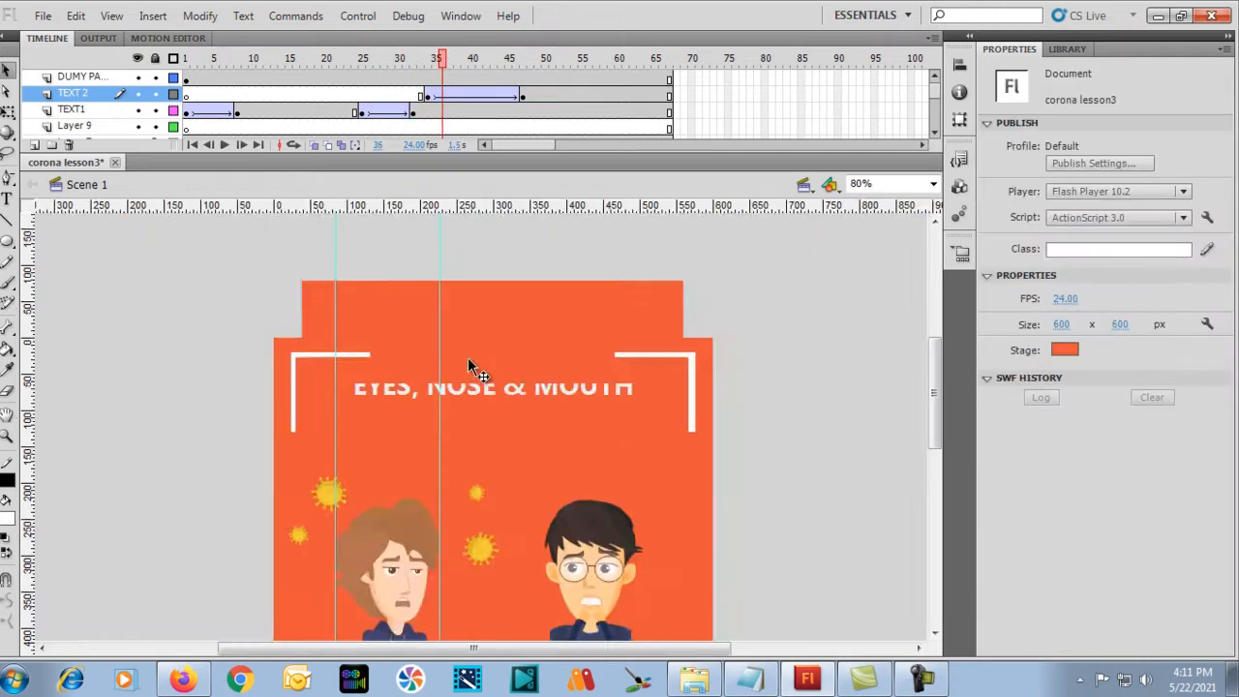
key(ctrl+equal)
scroll(468, 358, up, 2)
Try shifting the orange cover group above the heading at frame 36 to expose the hidden text, and undo the move.
click(432, 307)
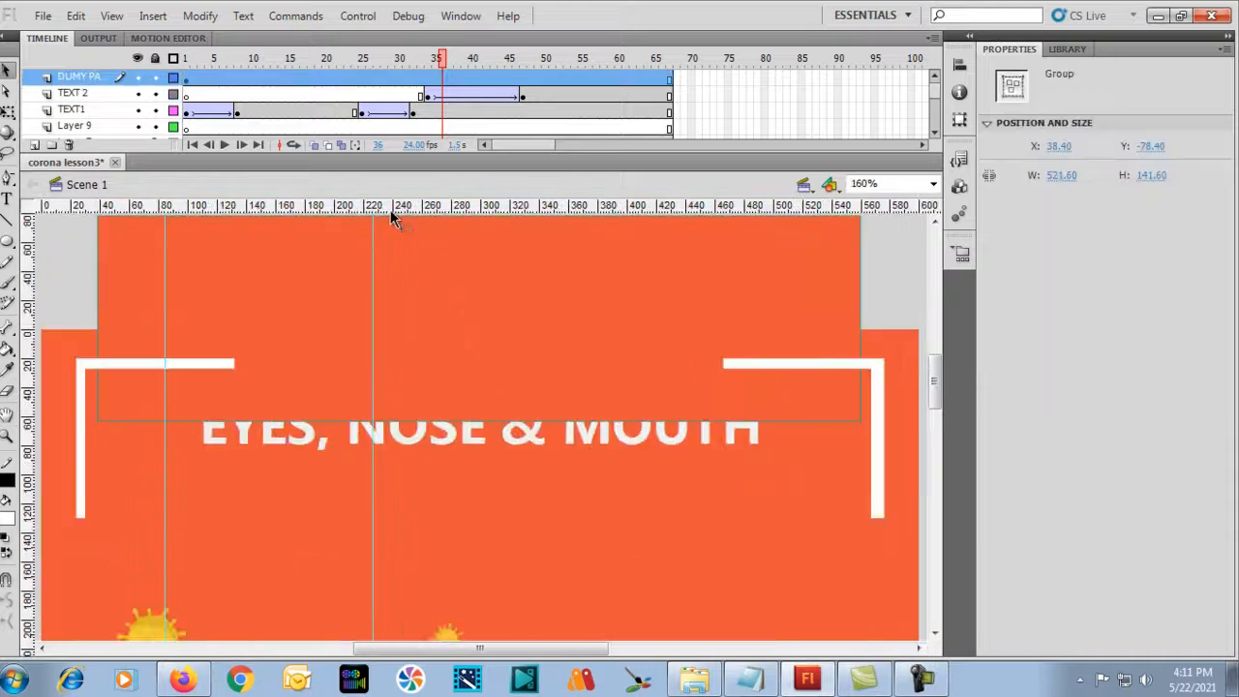
drag(443, 61, 436, 114)
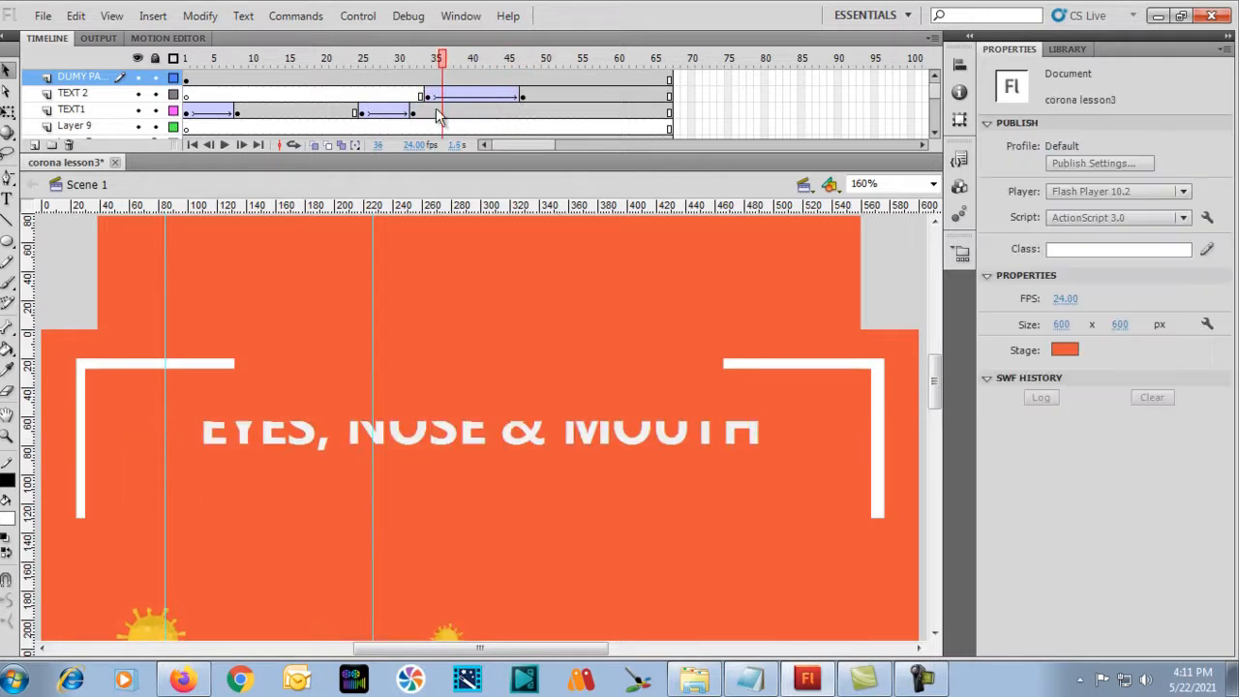
click(223, 302)
drag(224, 300, 306, 253)
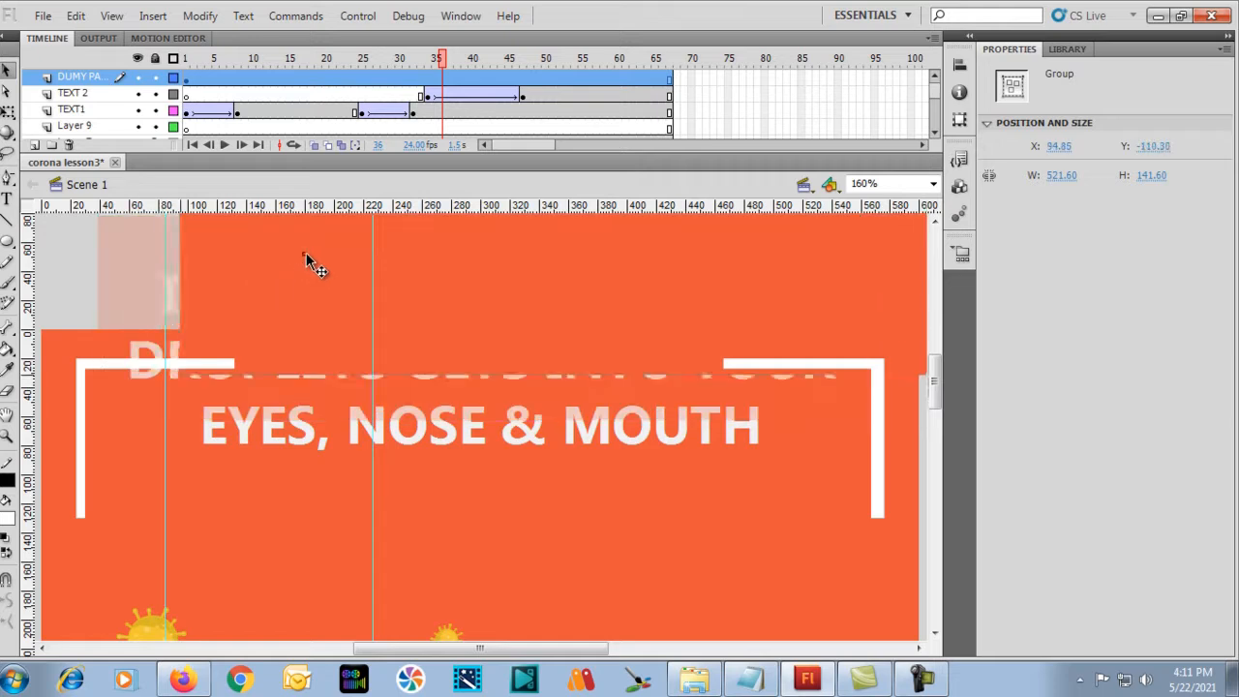
key(ctrl+z)
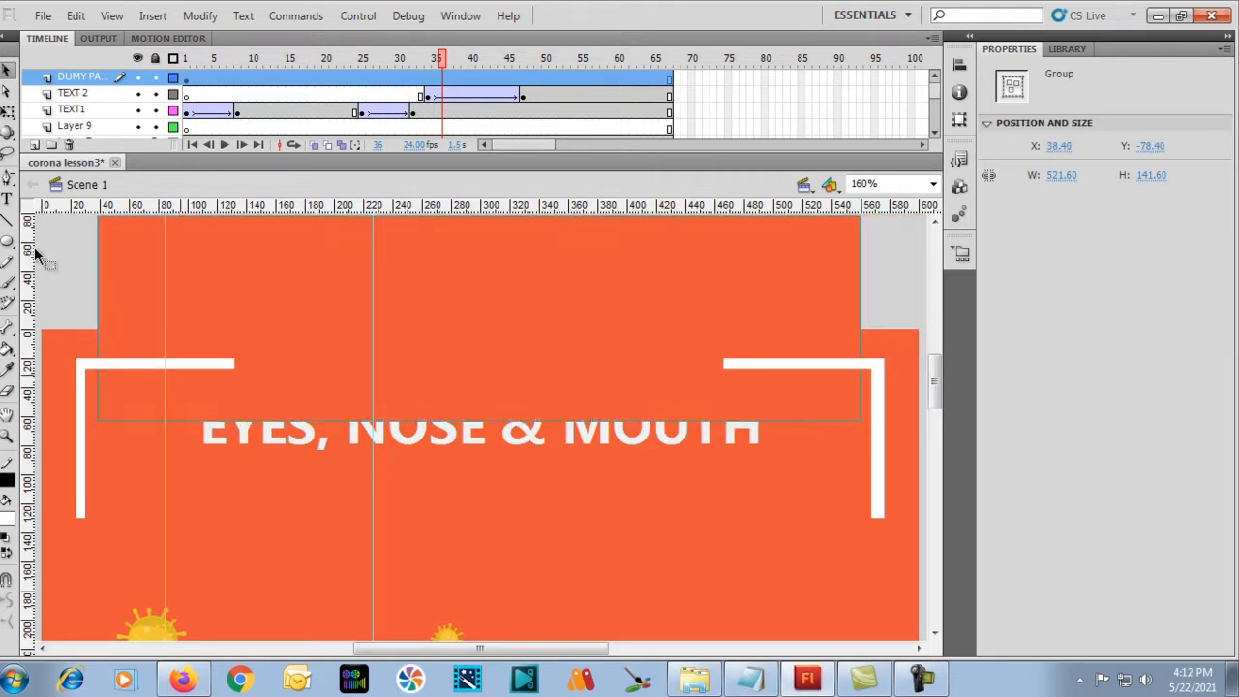
Deselect the cover group and save the corona lesson3 document.
click(75, 244)
click(42, 15)
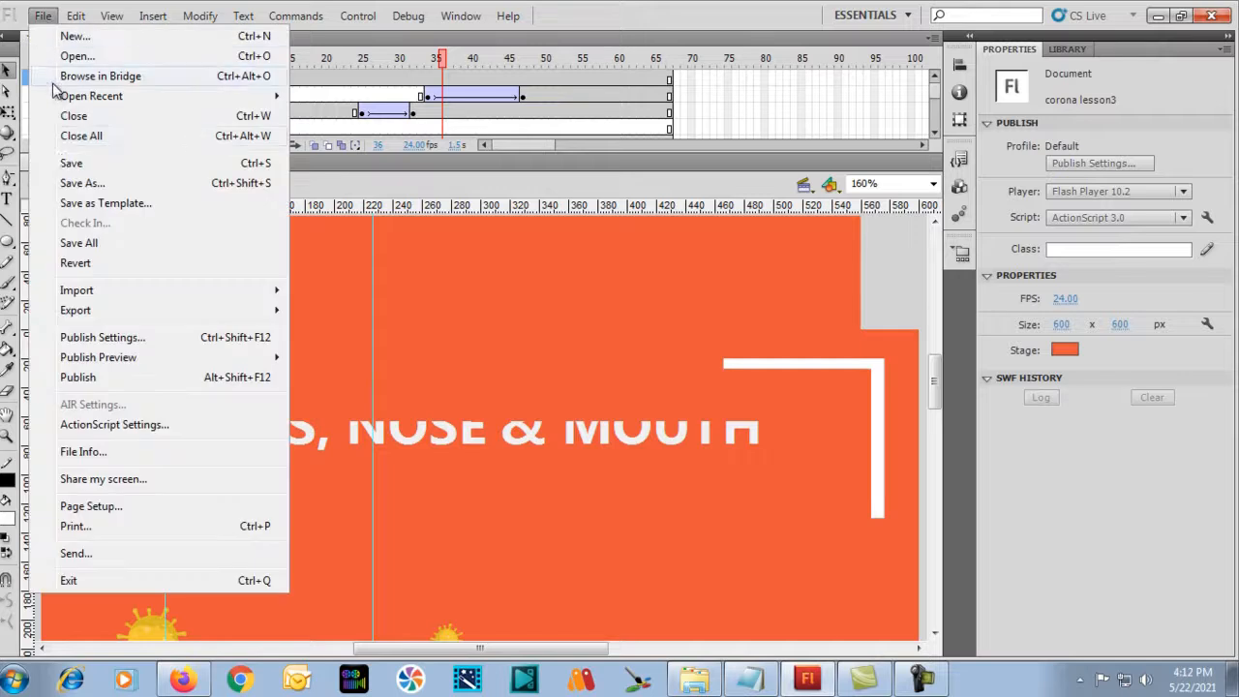
click(70, 163)
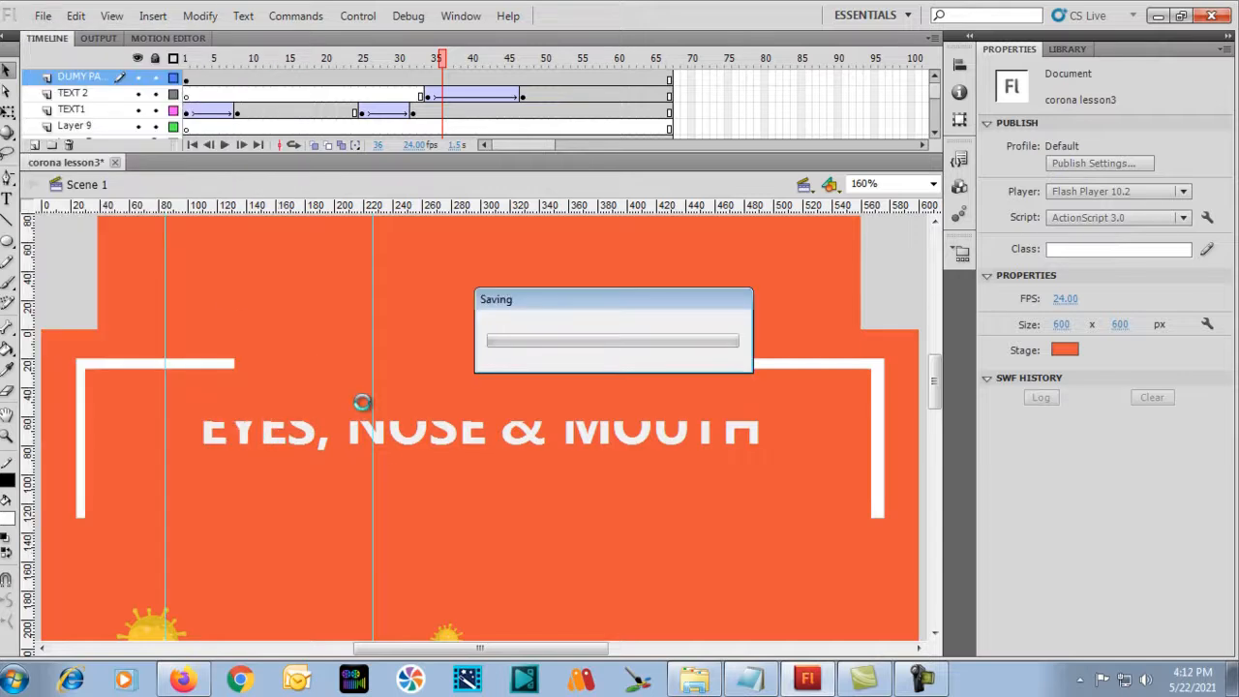